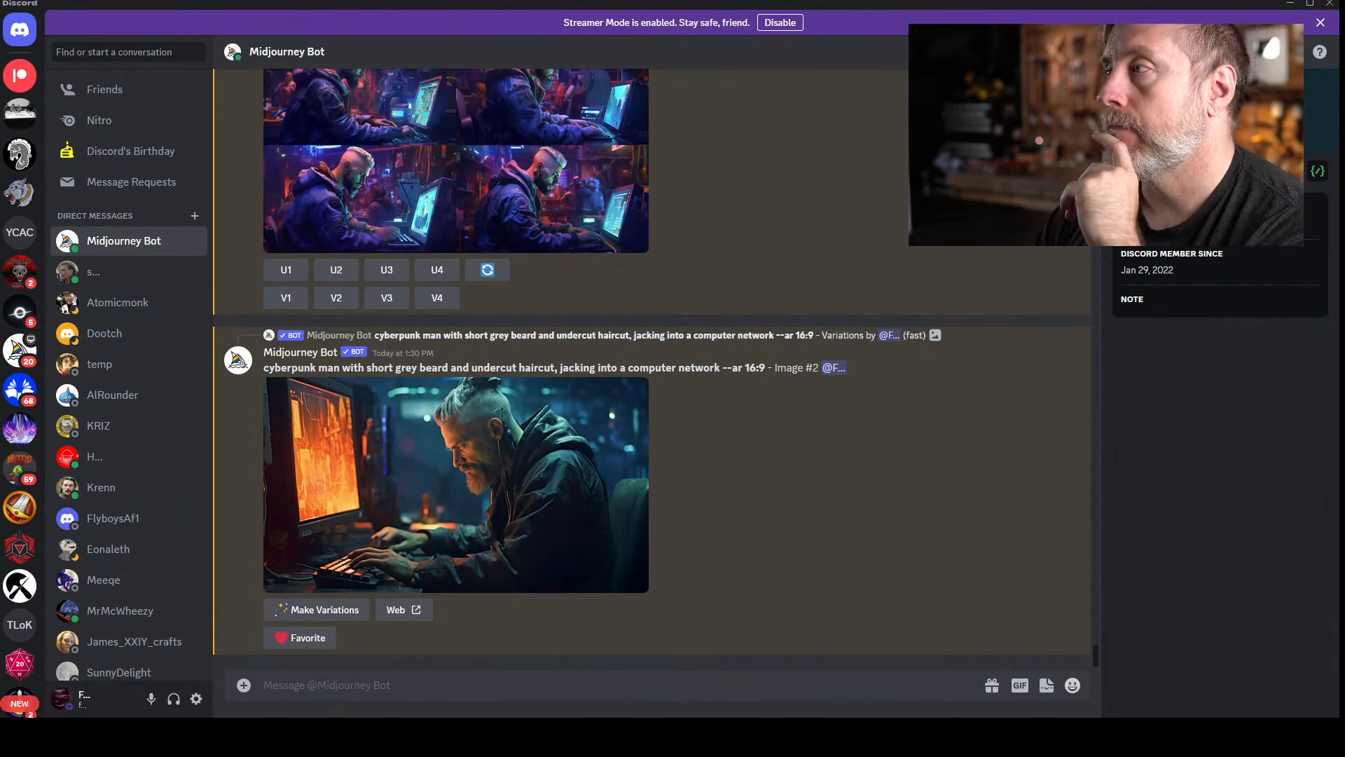
- Review the earlier cyberpunk man variations and the upscaled image in the Midjourney Bot conversation
{"action": "scroll", "coordinate": [651, 370], "scroll_direction": "up", "scroll_amount": 3}
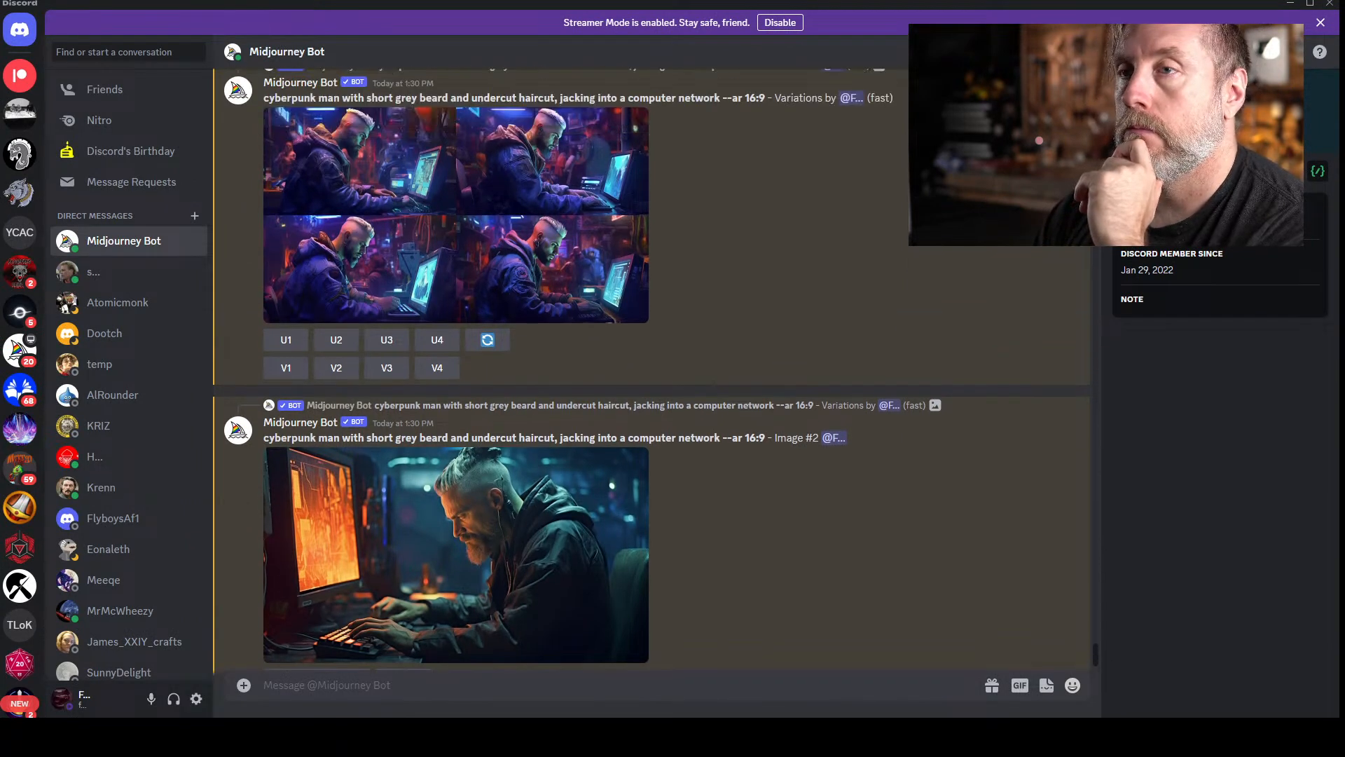
{"action": "scroll", "coordinate": [652, 369], "scroll_direction": "down", "scroll_amount": 3}
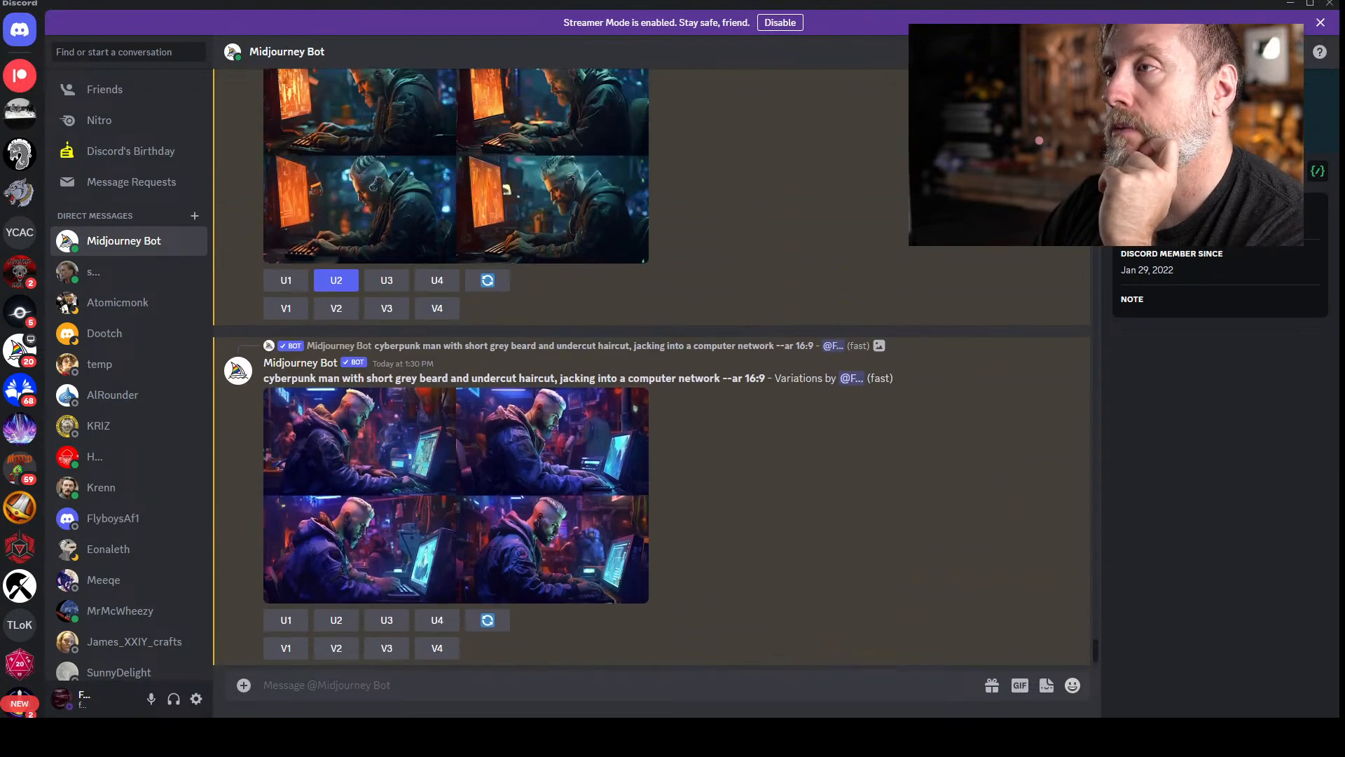
{"action": "scroll", "coordinate": [652, 370], "scroll_direction": "up", "scroll_amount": 2}
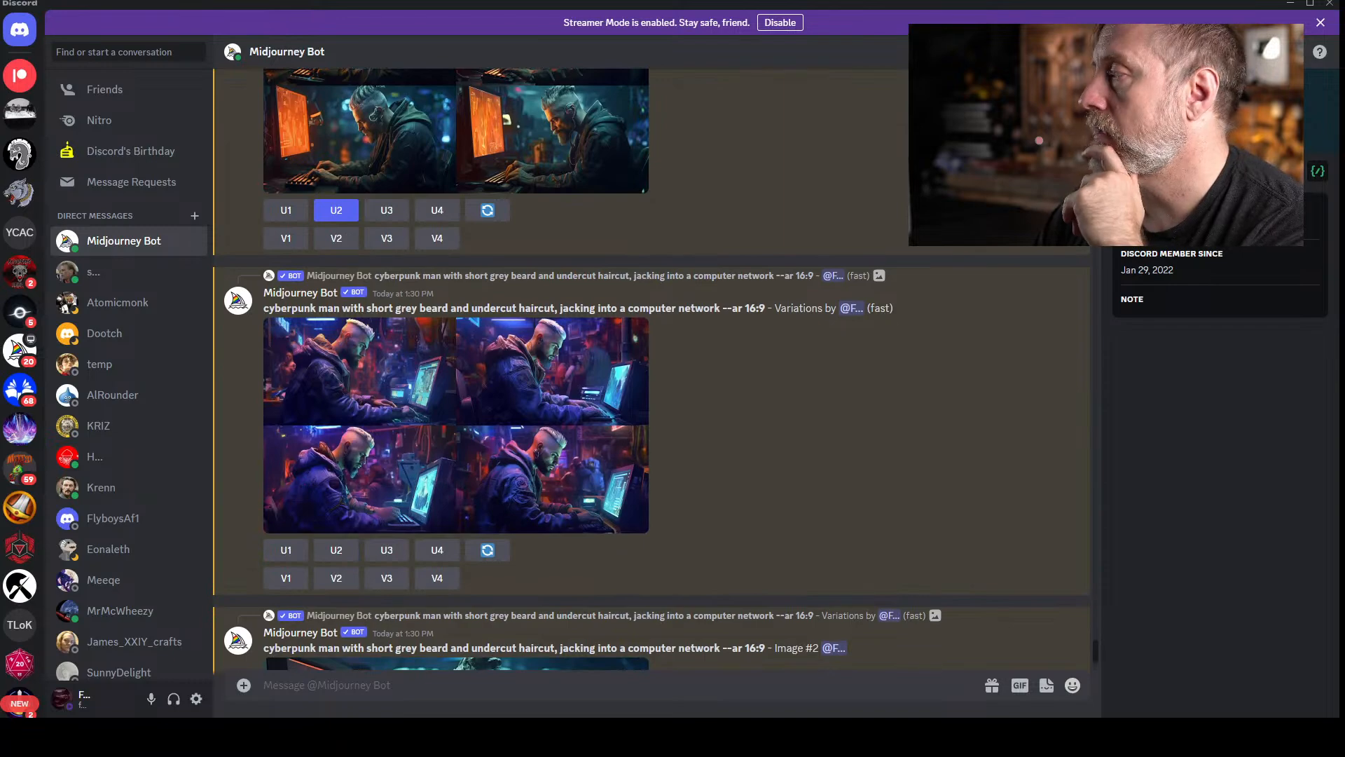
{"action": "scroll", "coordinate": [651, 369], "scroll_direction": "up", "scroll_amount": 4}
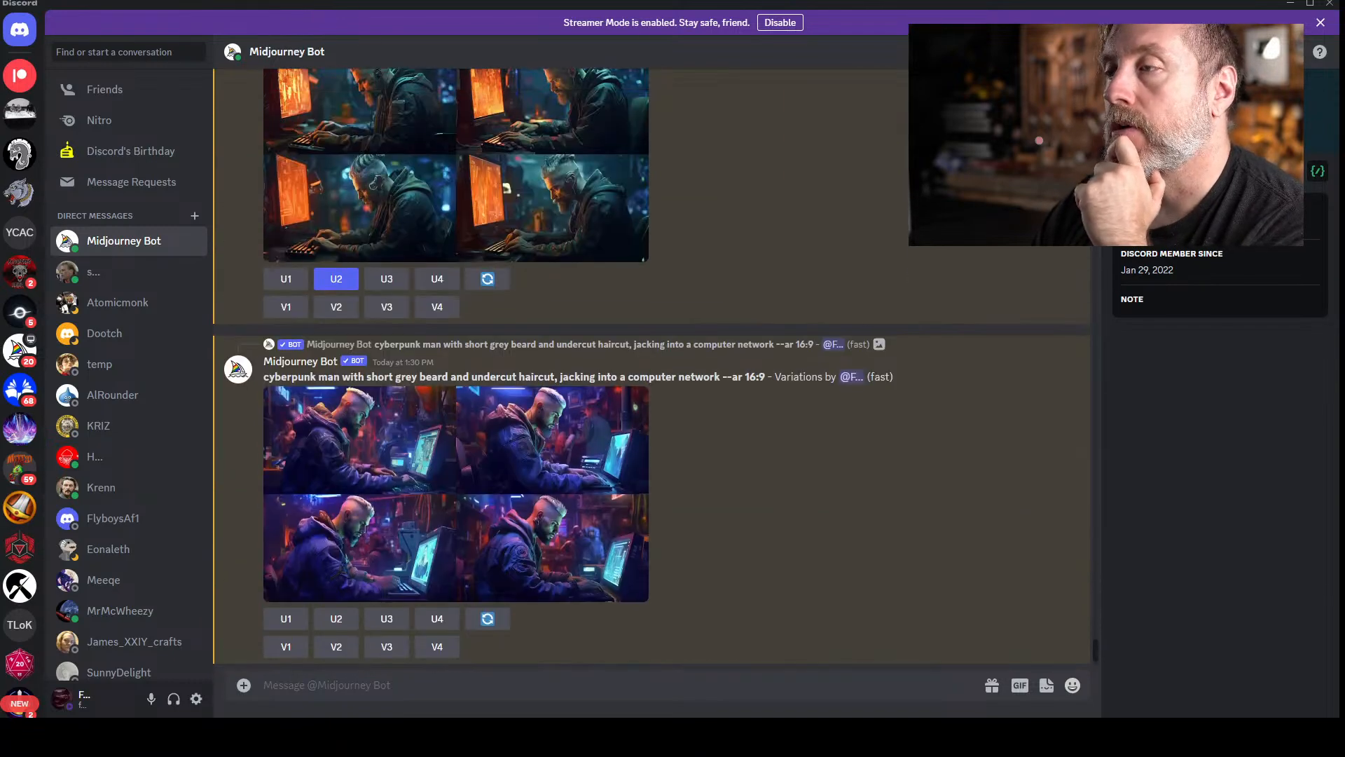
{"action": "scroll", "coordinate": [652, 369], "scroll_direction": "down", "scroll_amount": 7}
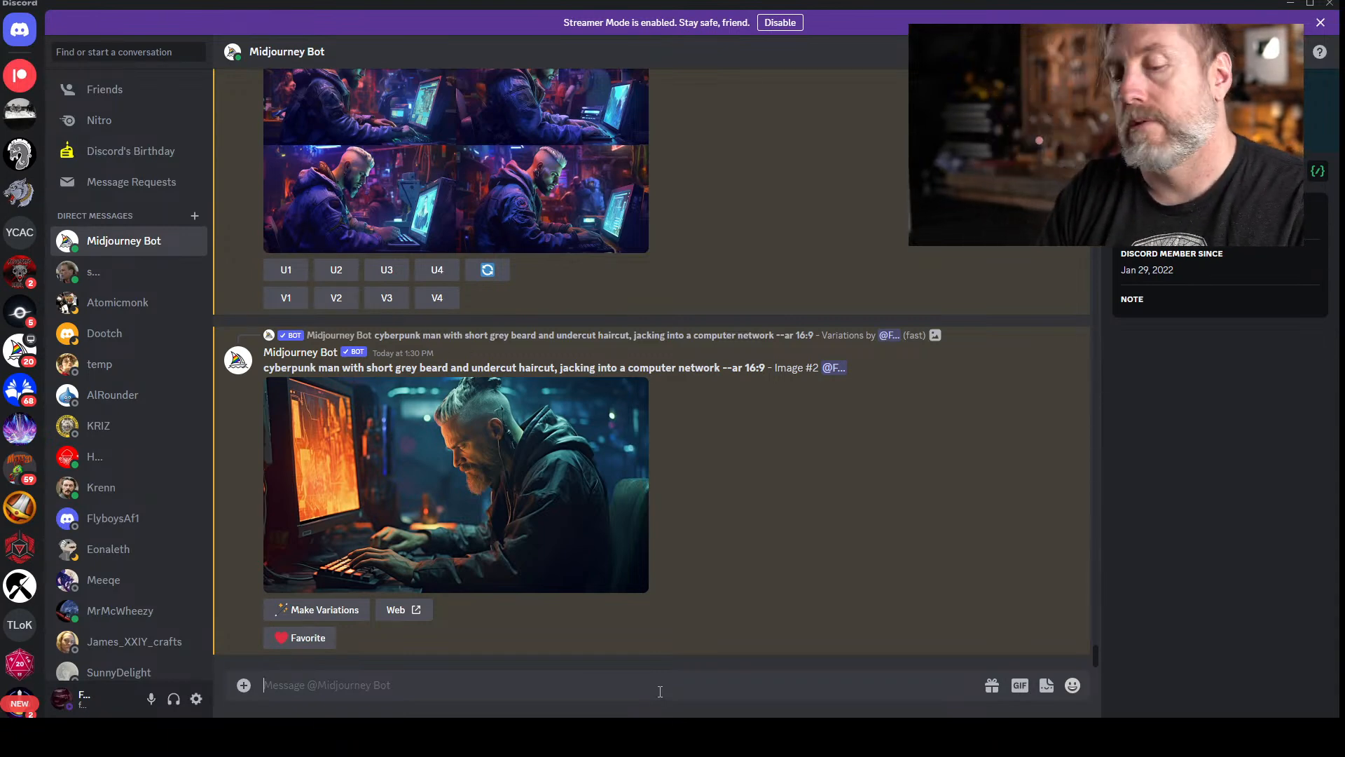
- Start an /imagine command with the prompt "photography viking funeral, longboat, fire"
{"action": "type", "text": "/imagine"}
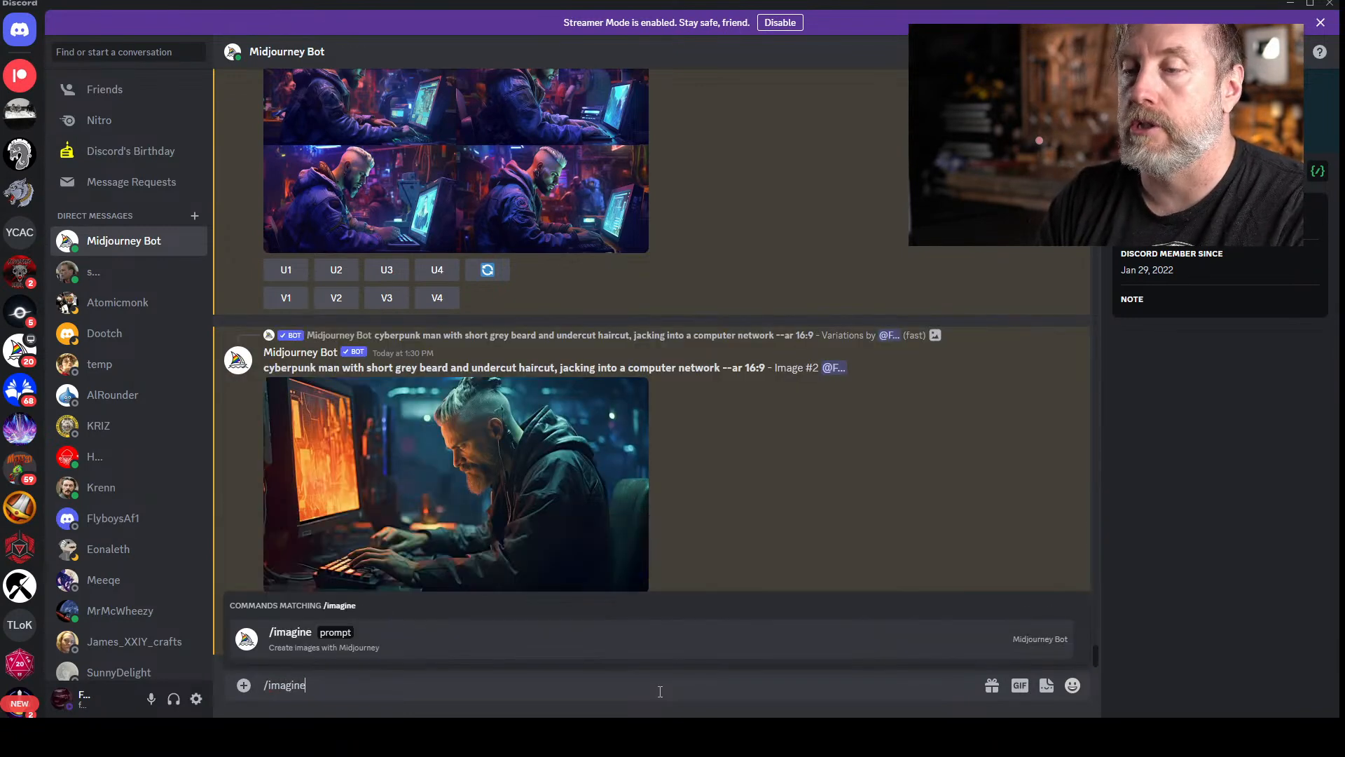
{"action": "key", "text": "Tab"}
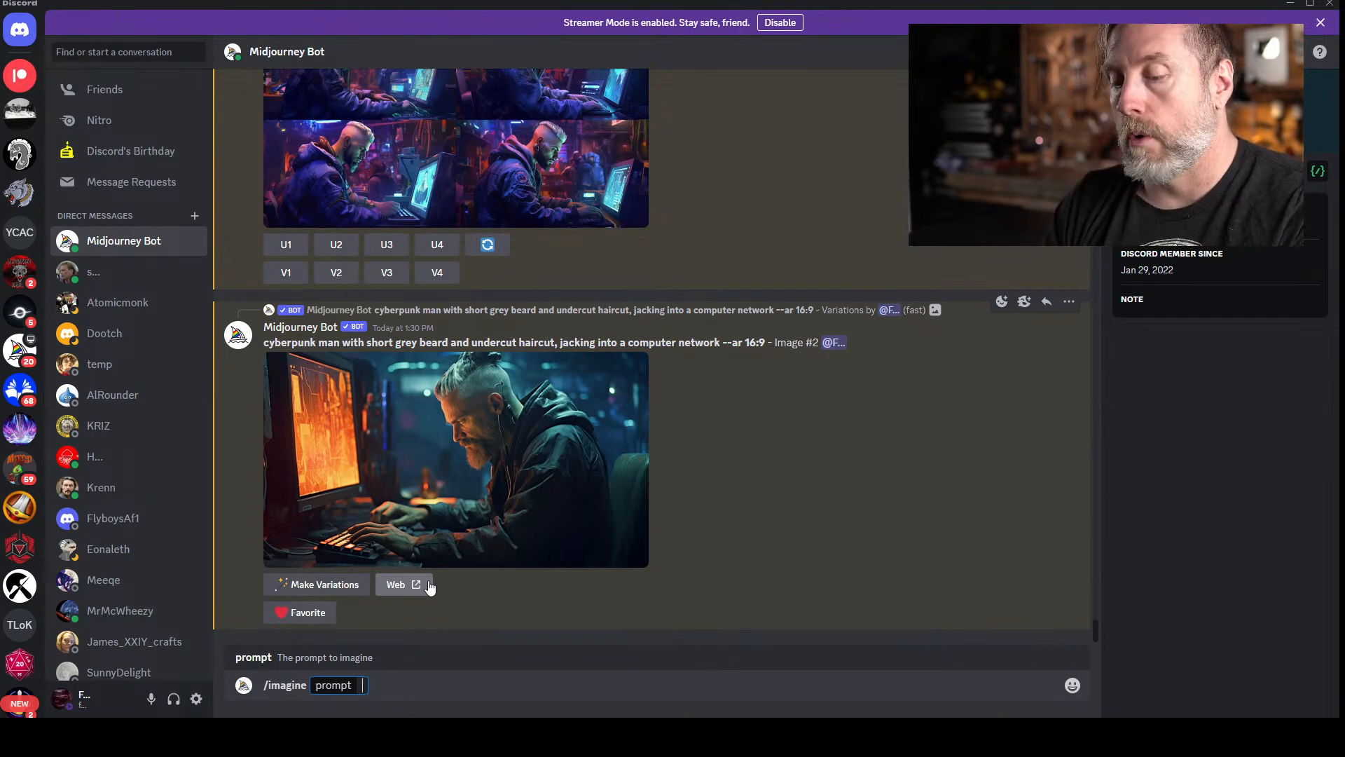
{"action": "type", "text": "photography"}
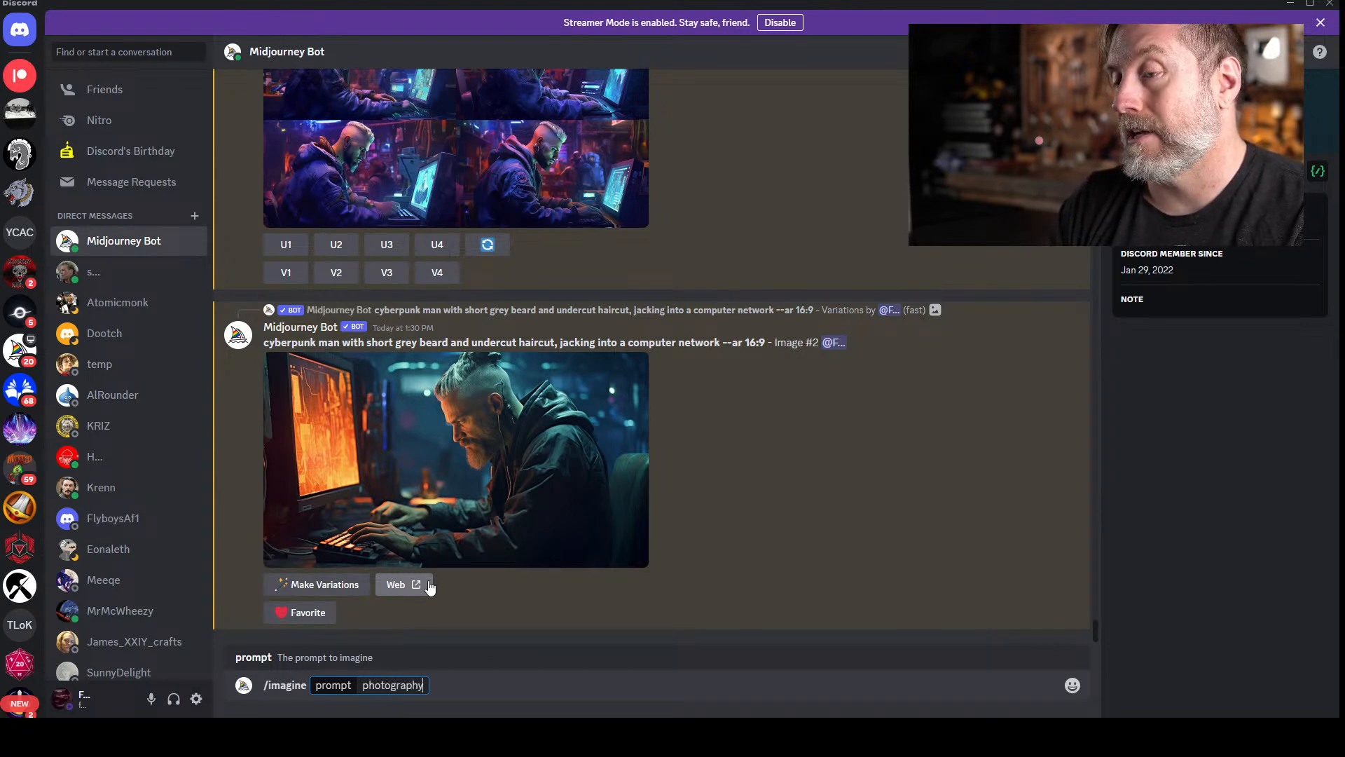
{"action": "type", "text": "viking"}
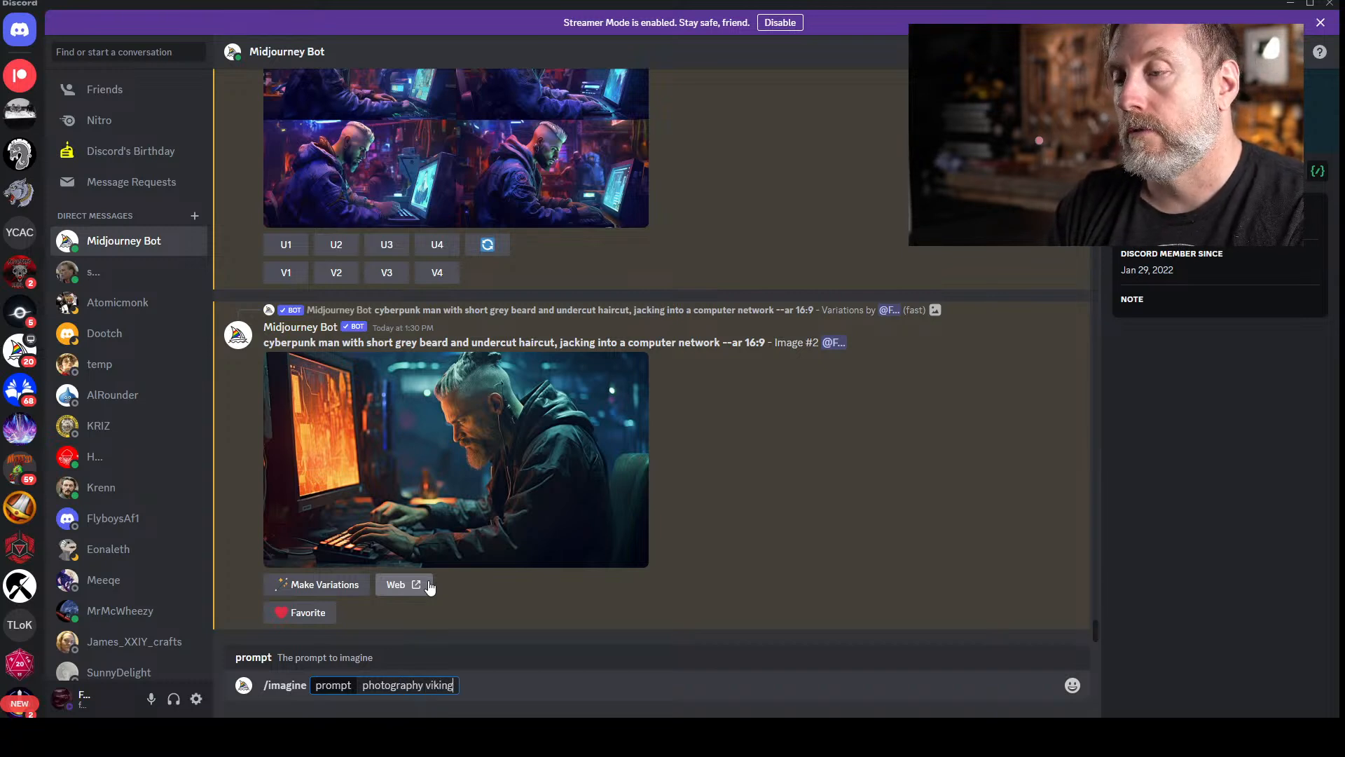
{"action": "type", "text": " funeral"}
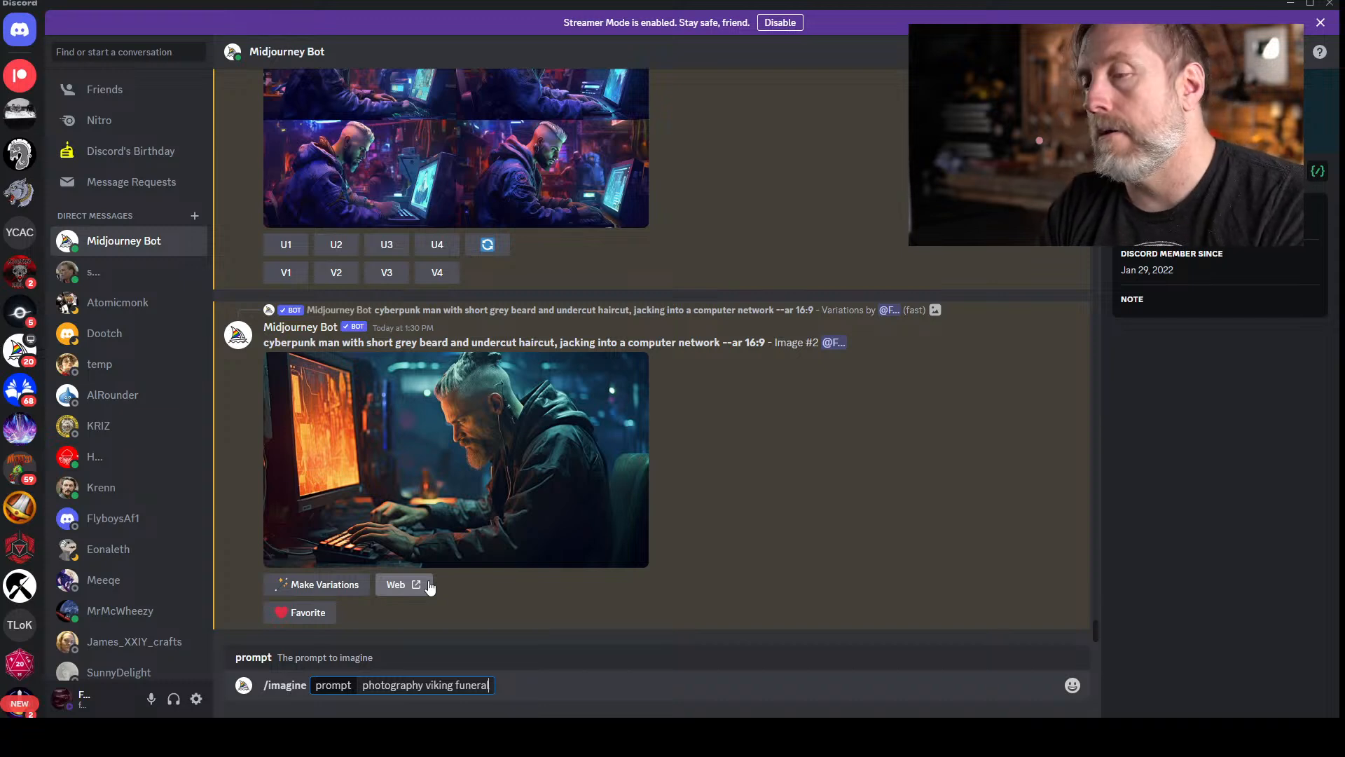
{"action": "type", "text": ", "}
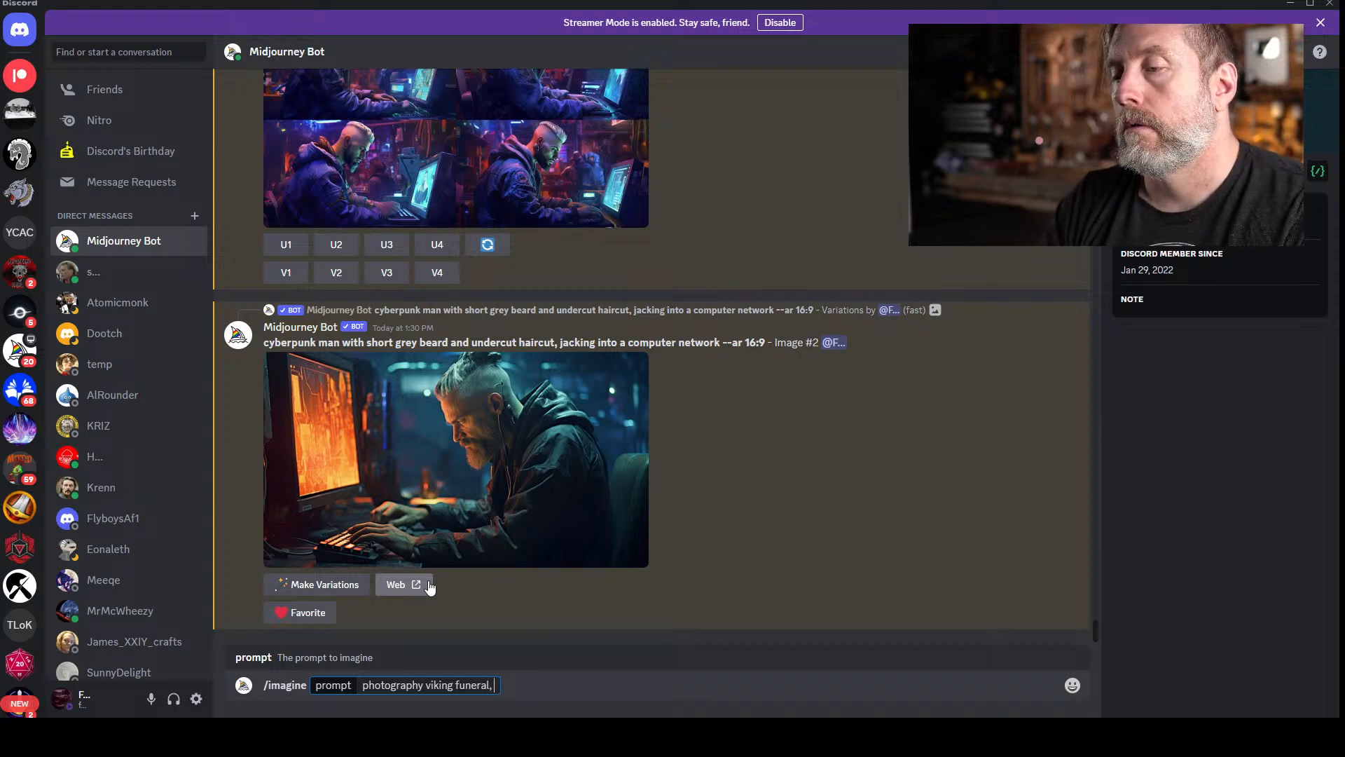
{"action": "type", "text": "lo"}
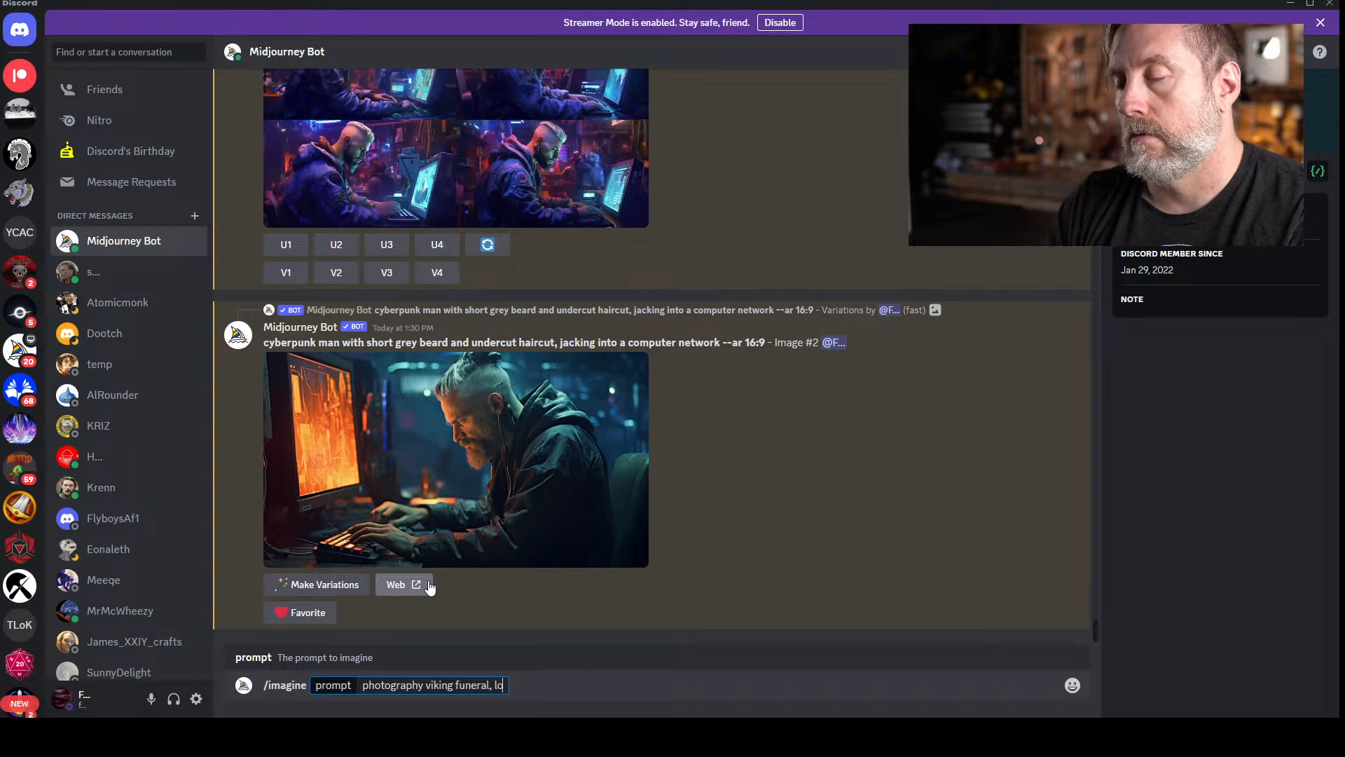
{"action": "type", "text": "ngboat, fire"}
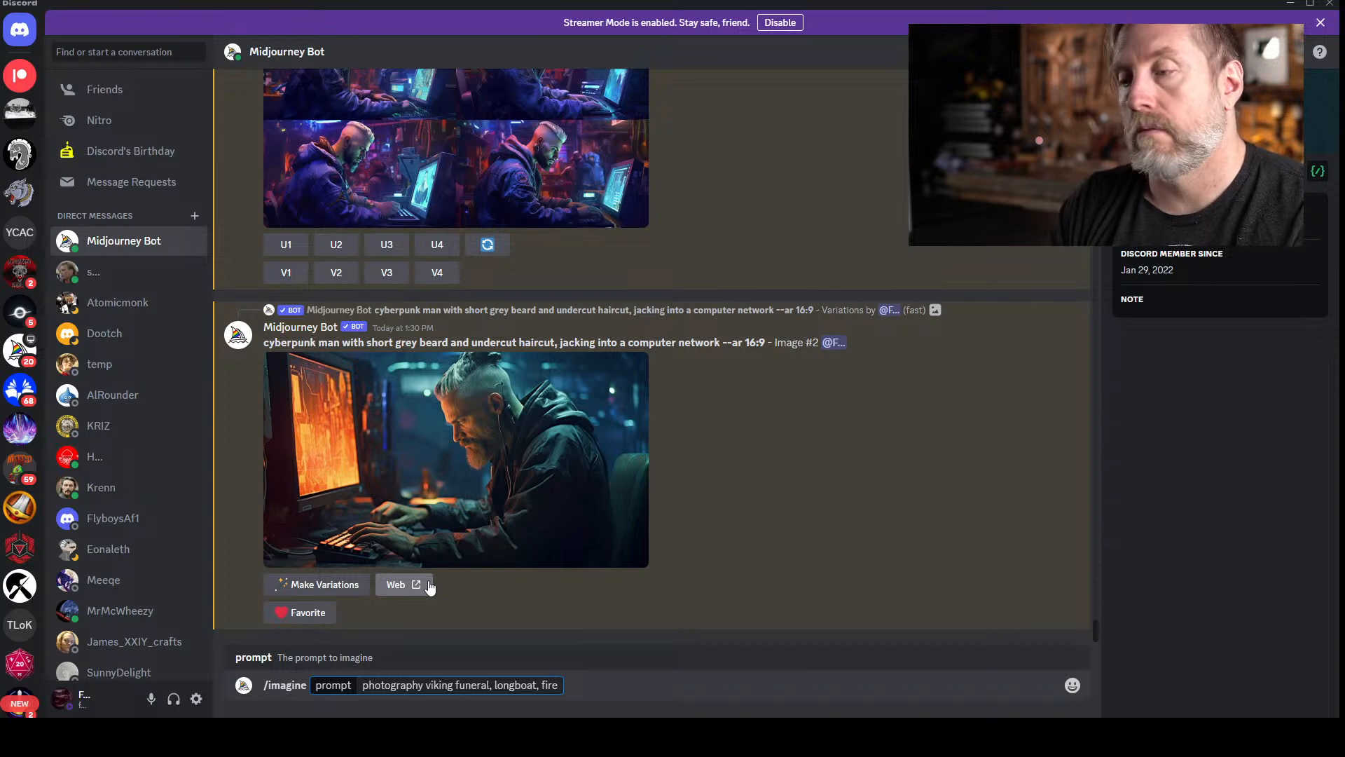
- Extend the prompt with ", dwarf in armor" and the 16:9 aspect ratio parameter "--ar 16:9"
{"action": "type", "text": ", "}
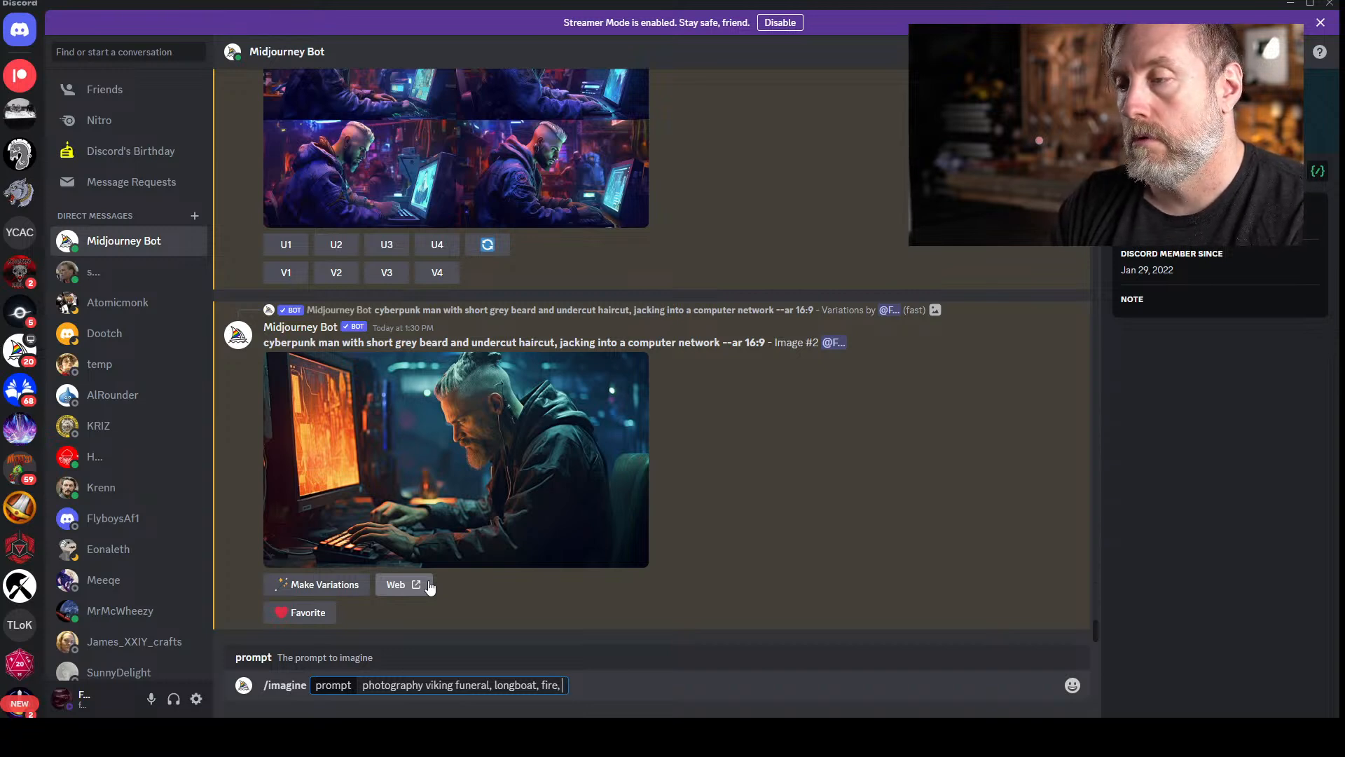
{"action": "type", "text": "sh"}
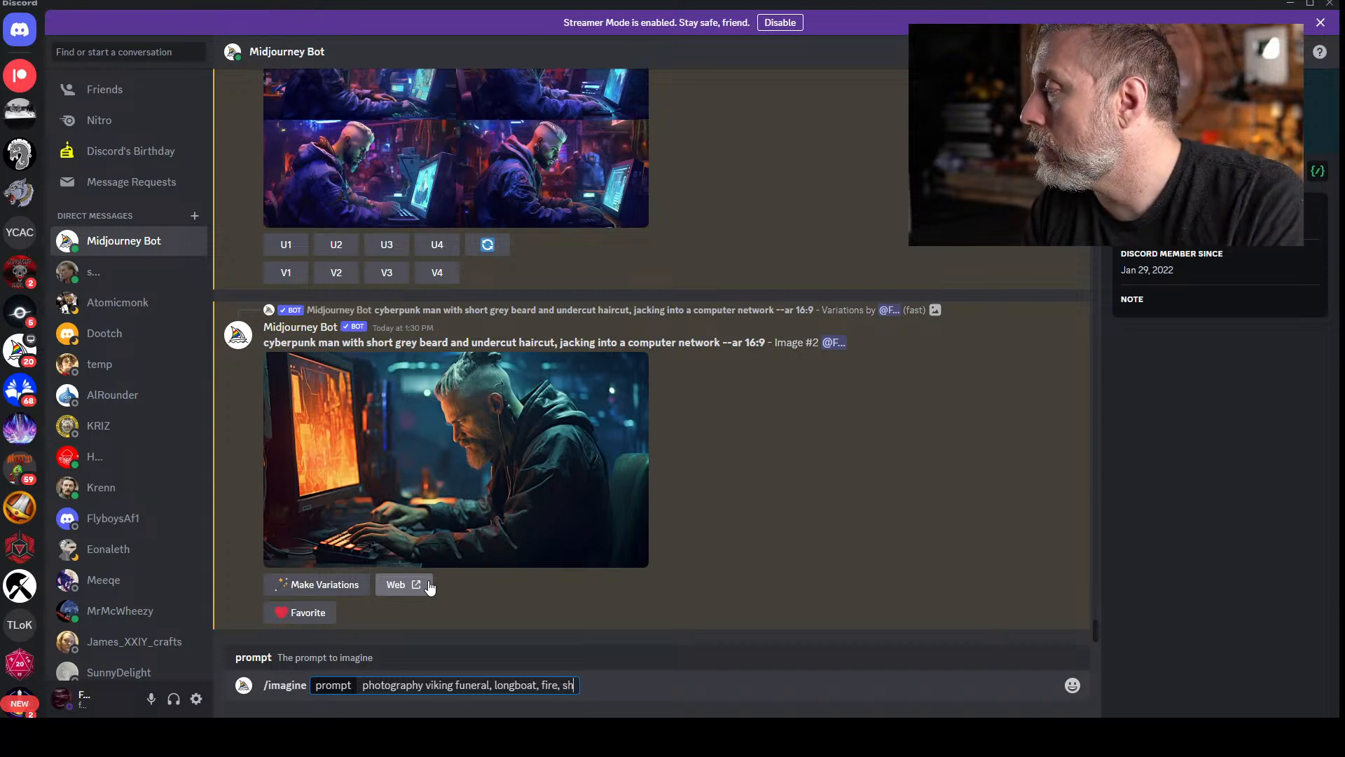
{"action": "key", "text": "BackSpace"}
{"action": "key", "text": "BackSpace"}
{"action": "type", "text": "dwarf"}
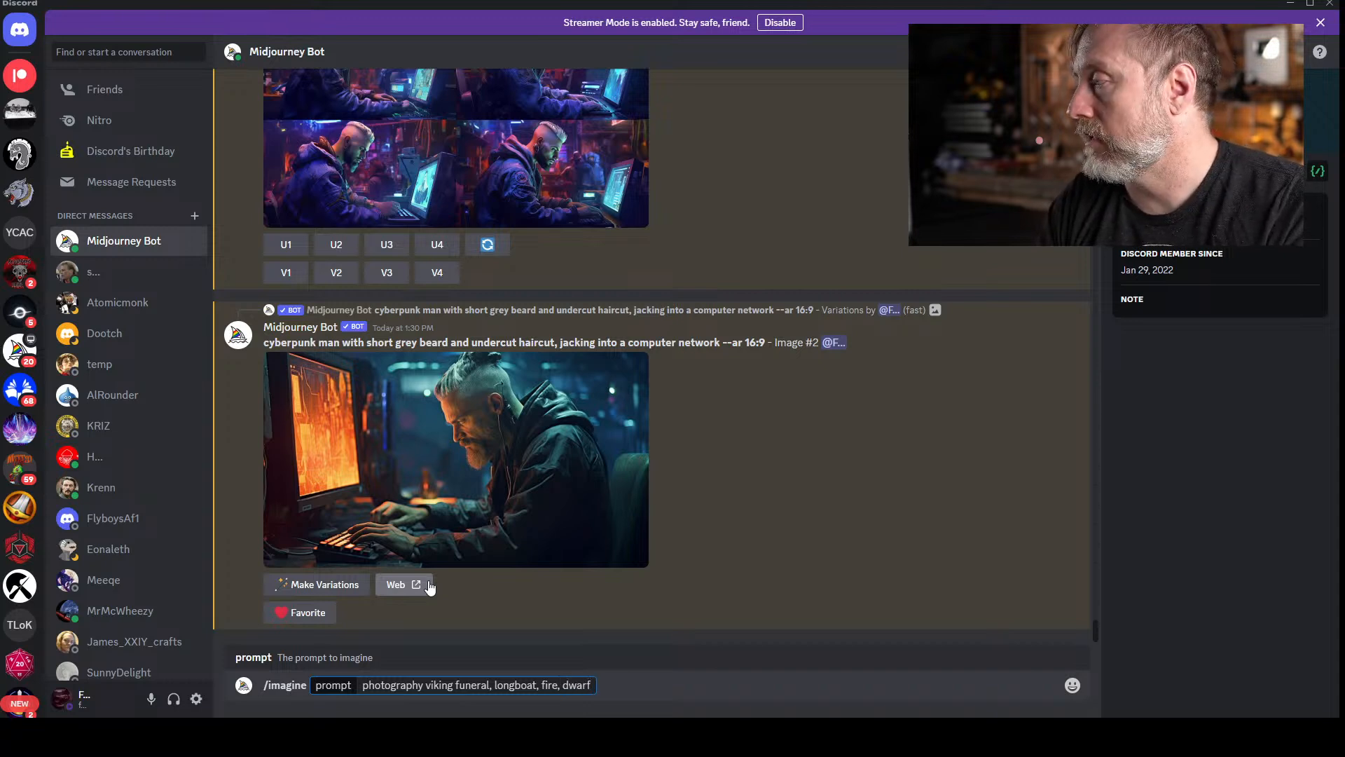
{"action": "type", "text": " in armor"}
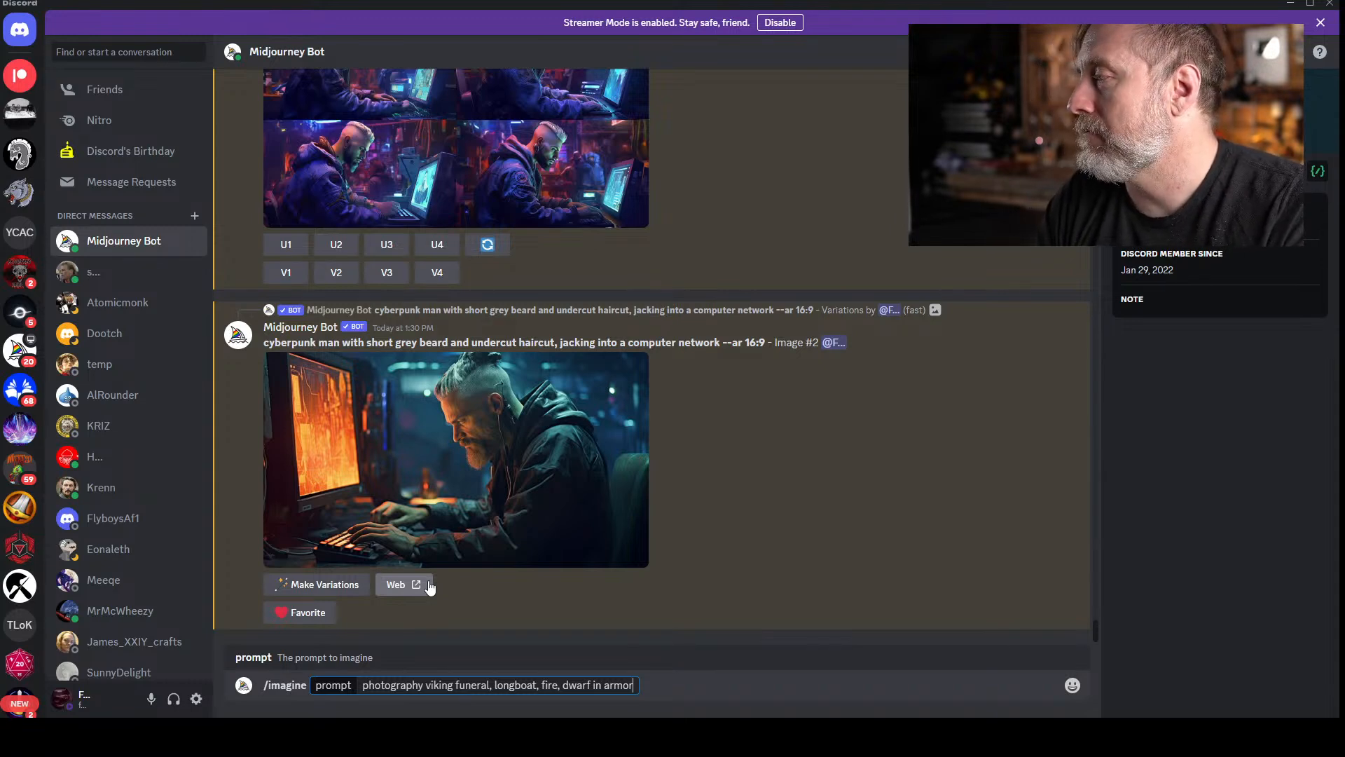
{"action": "type", "text": "--"}
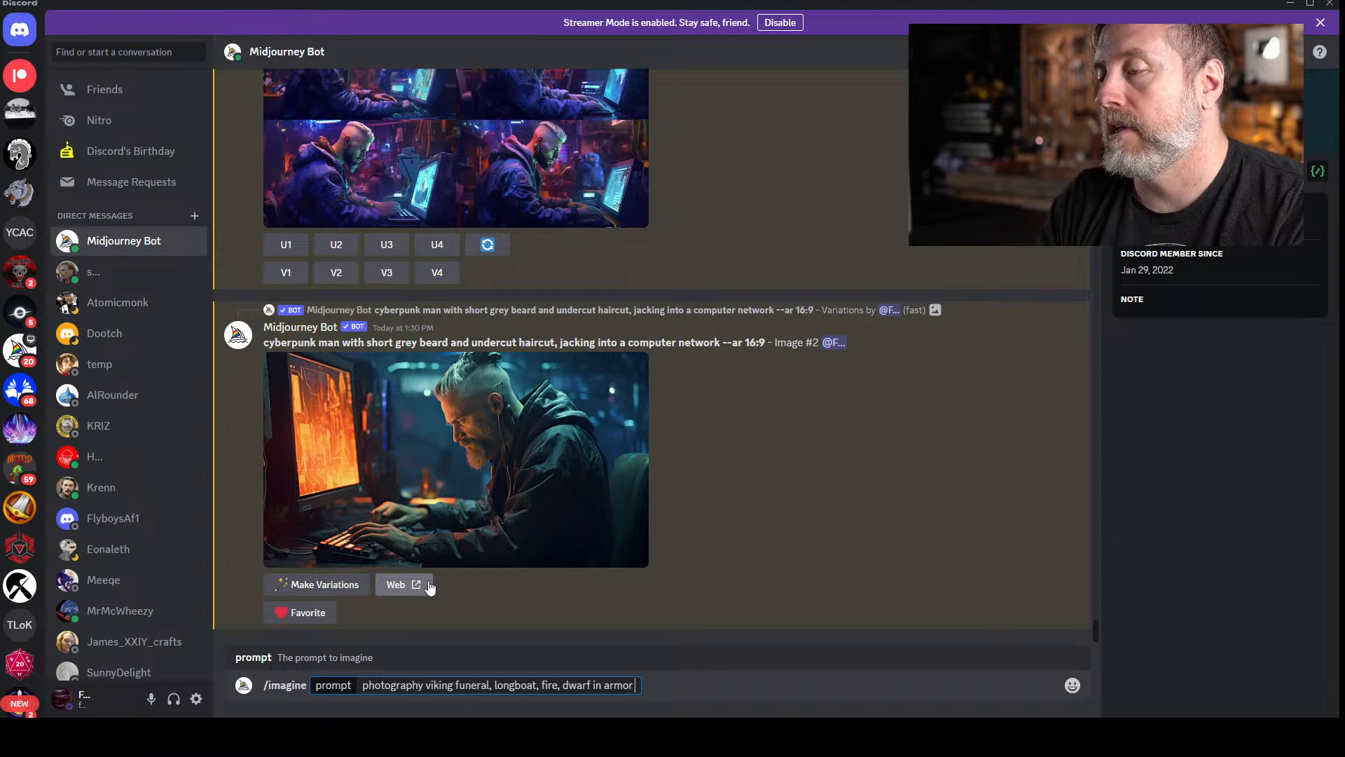
{"action": "type", "text": "ar"}
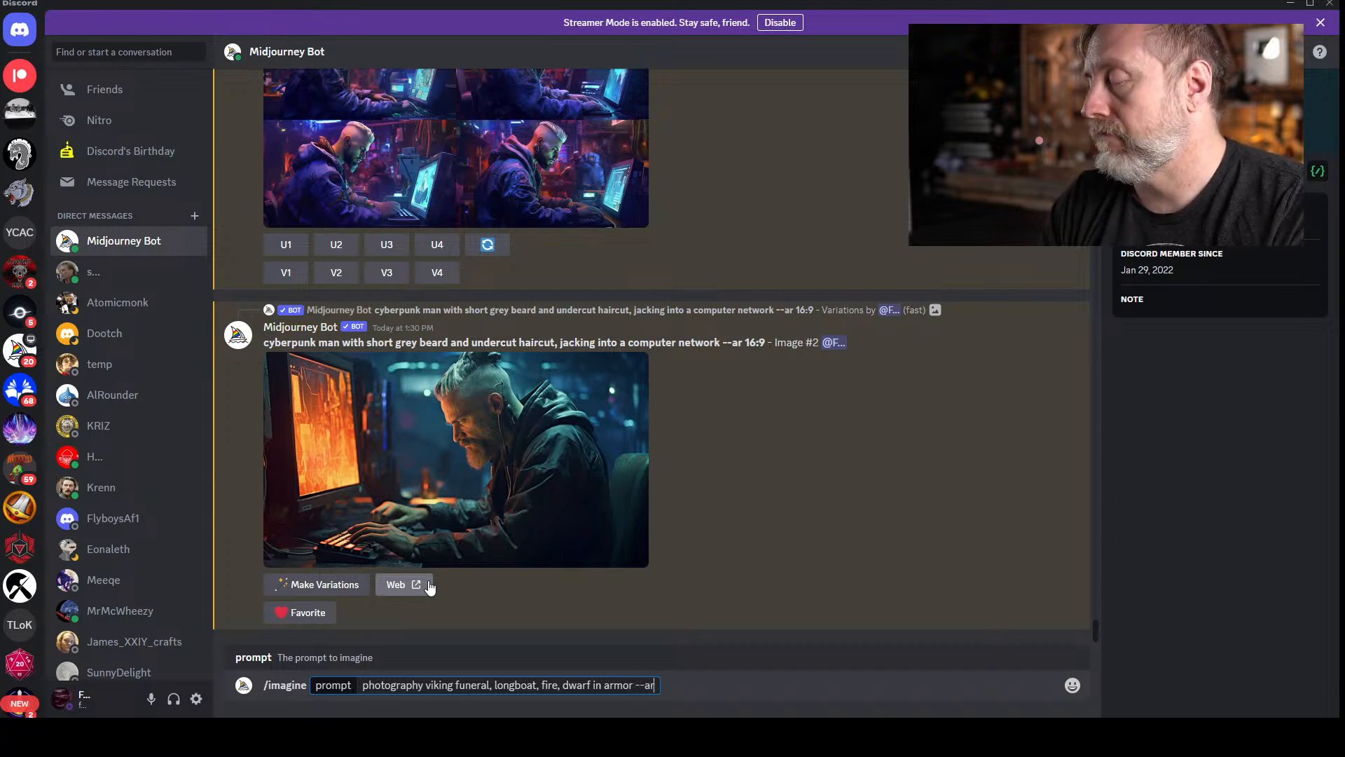
{"action": "type", "text": " 16:9"}
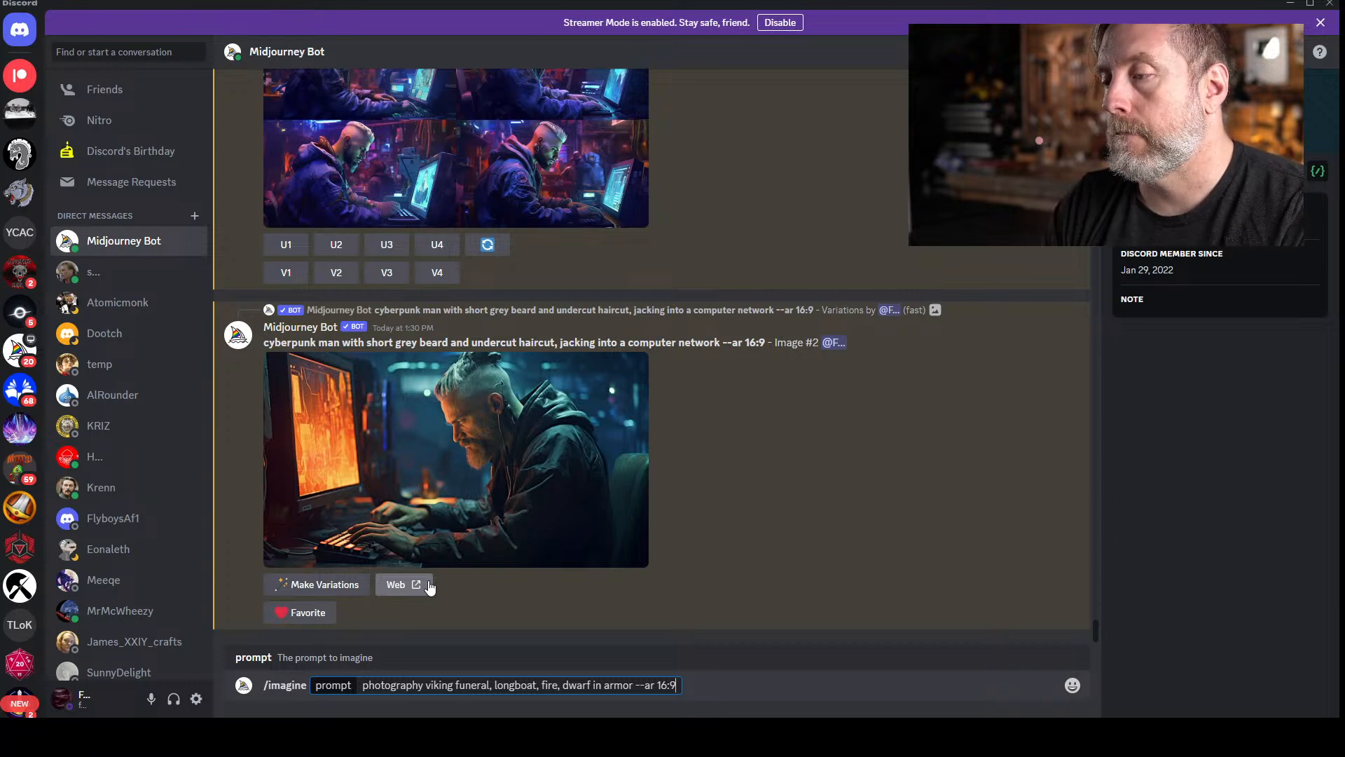
- Insert "large blue" before "fire" in the prompt and submit it for image generation
{"action": "left_click", "coordinate": [538, 684]}
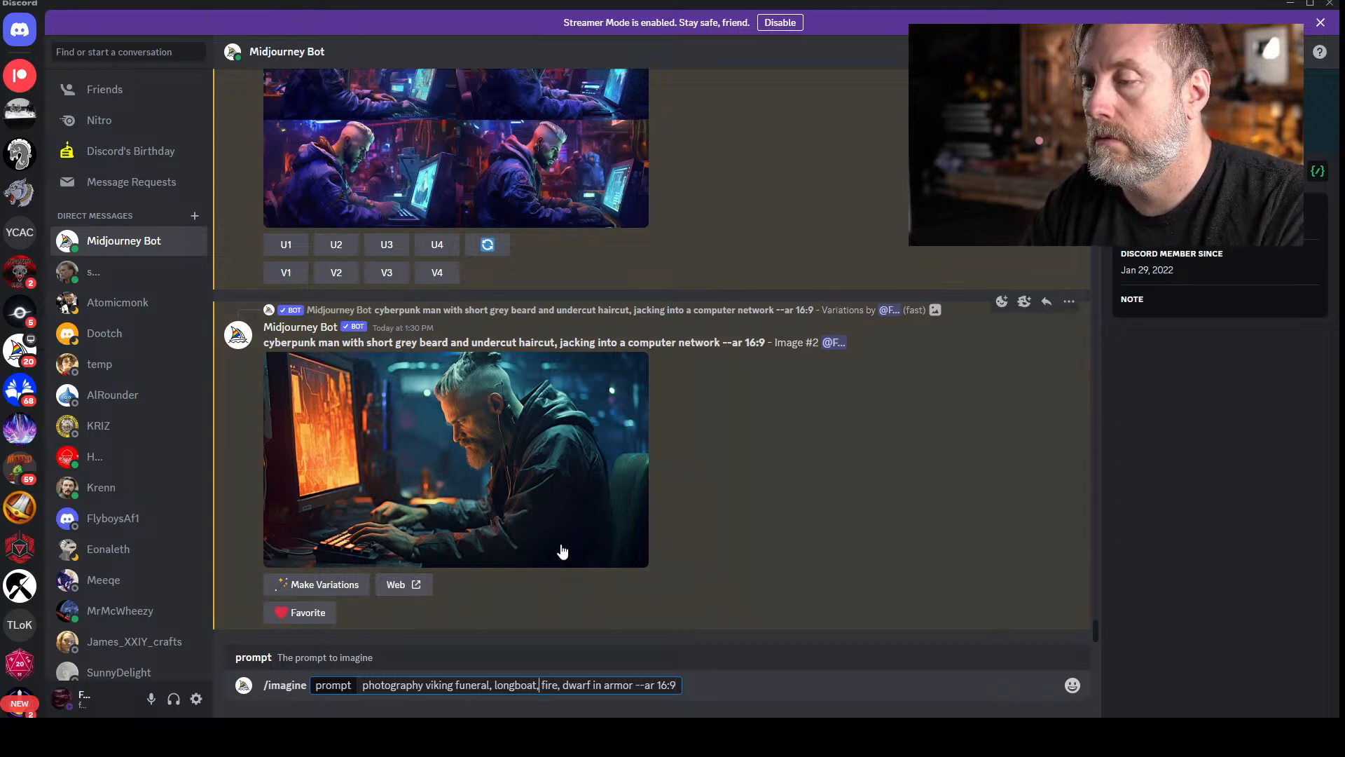
{"action": "type", "text": "large b "}
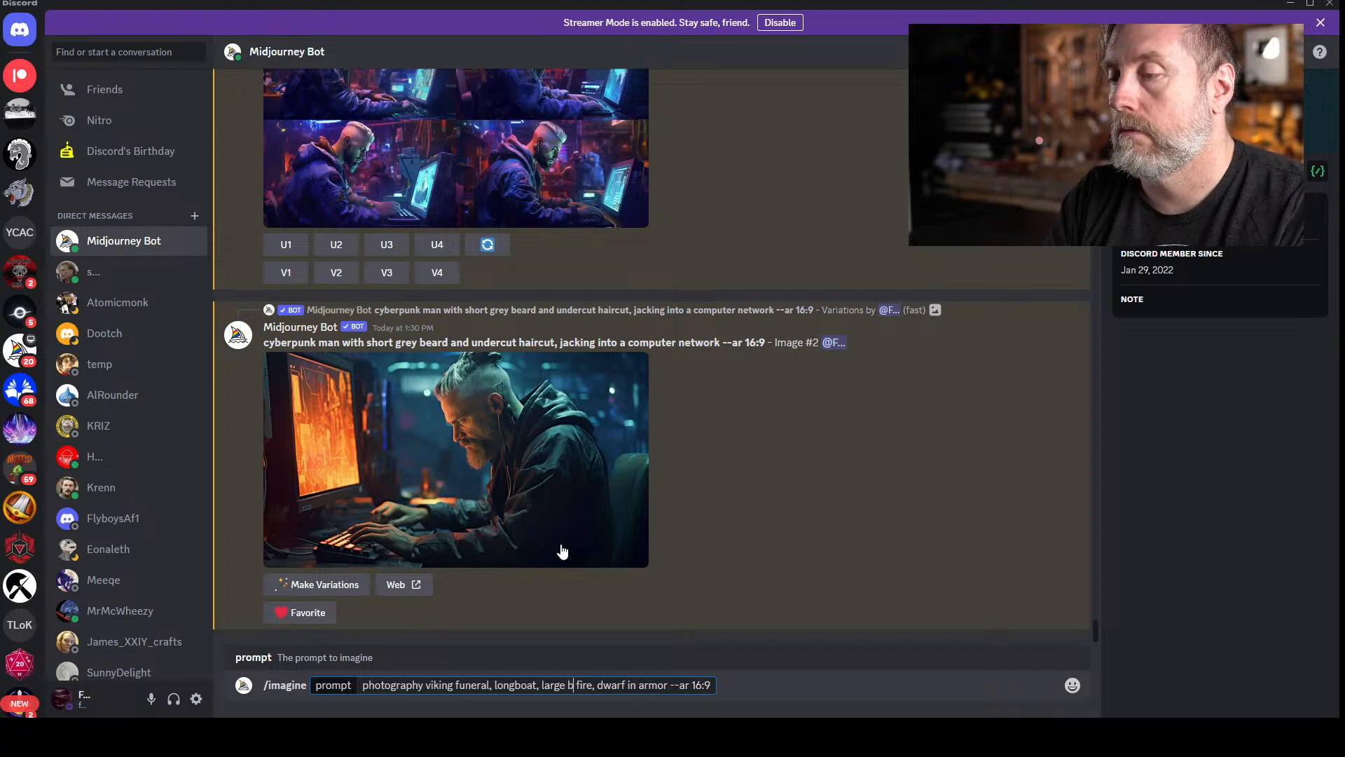
{"action": "type", "text": "lue"}
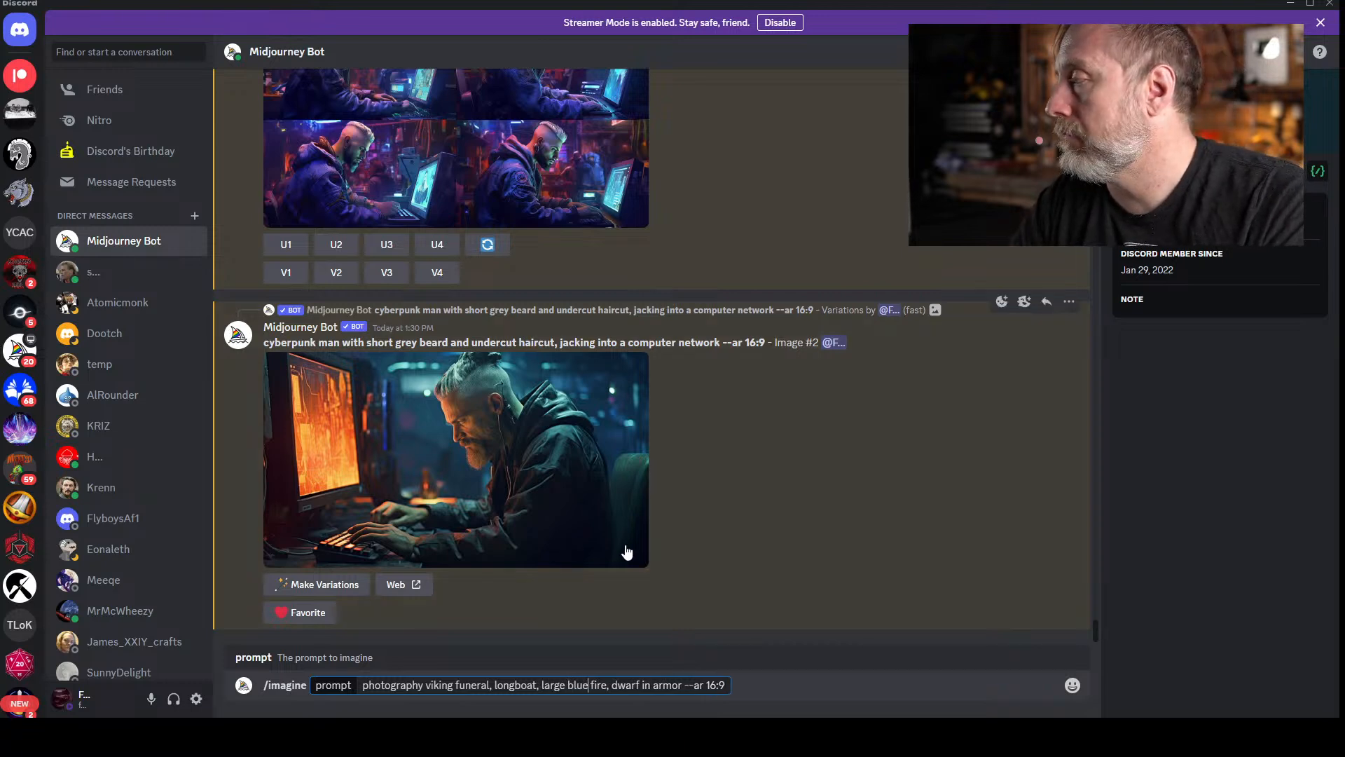
{"action": "left_click", "coordinate": [709, 684]}
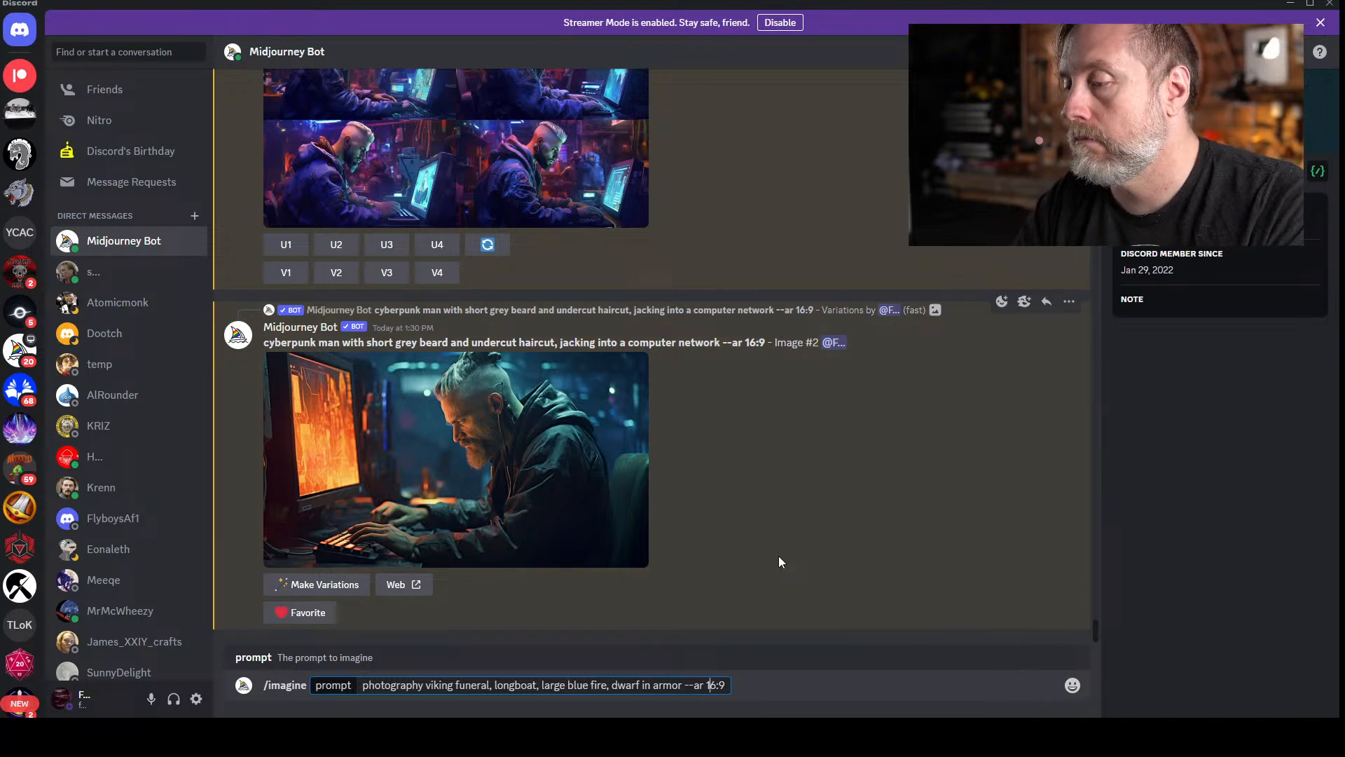
{"action": "key", "text": "End"}
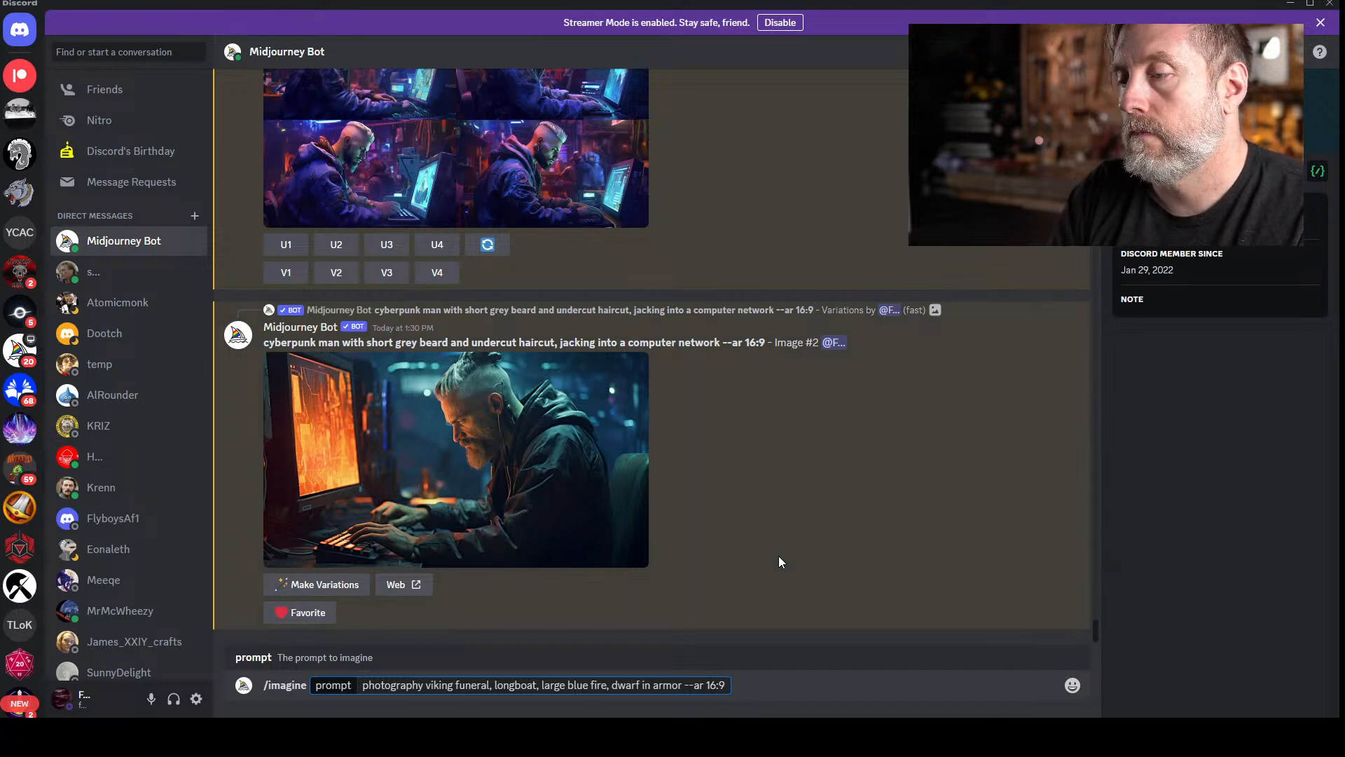
{"action": "key", "text": "Return"}
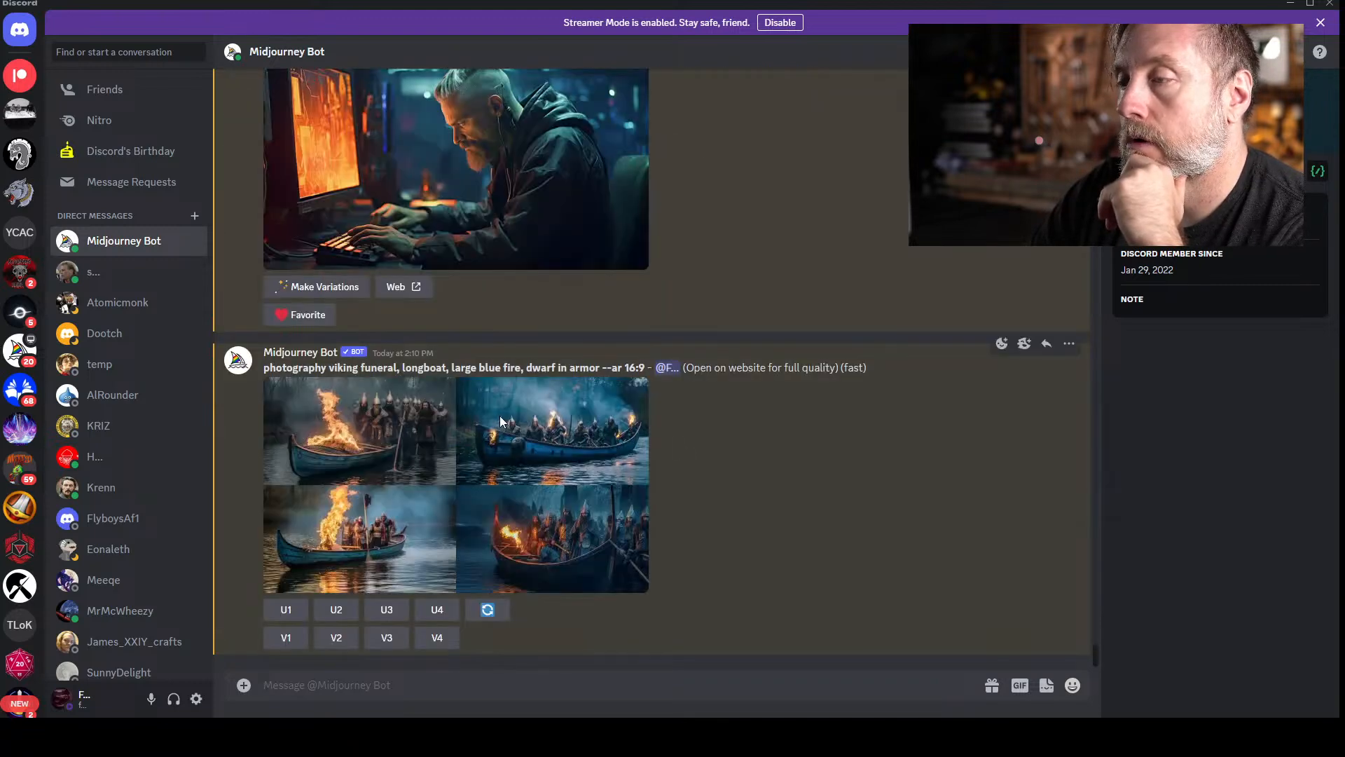
- Examine the generated viking funeral image grid at enlarged size, then return to the conversation
{"action": "left_click", "coordinate": [552, 507]}
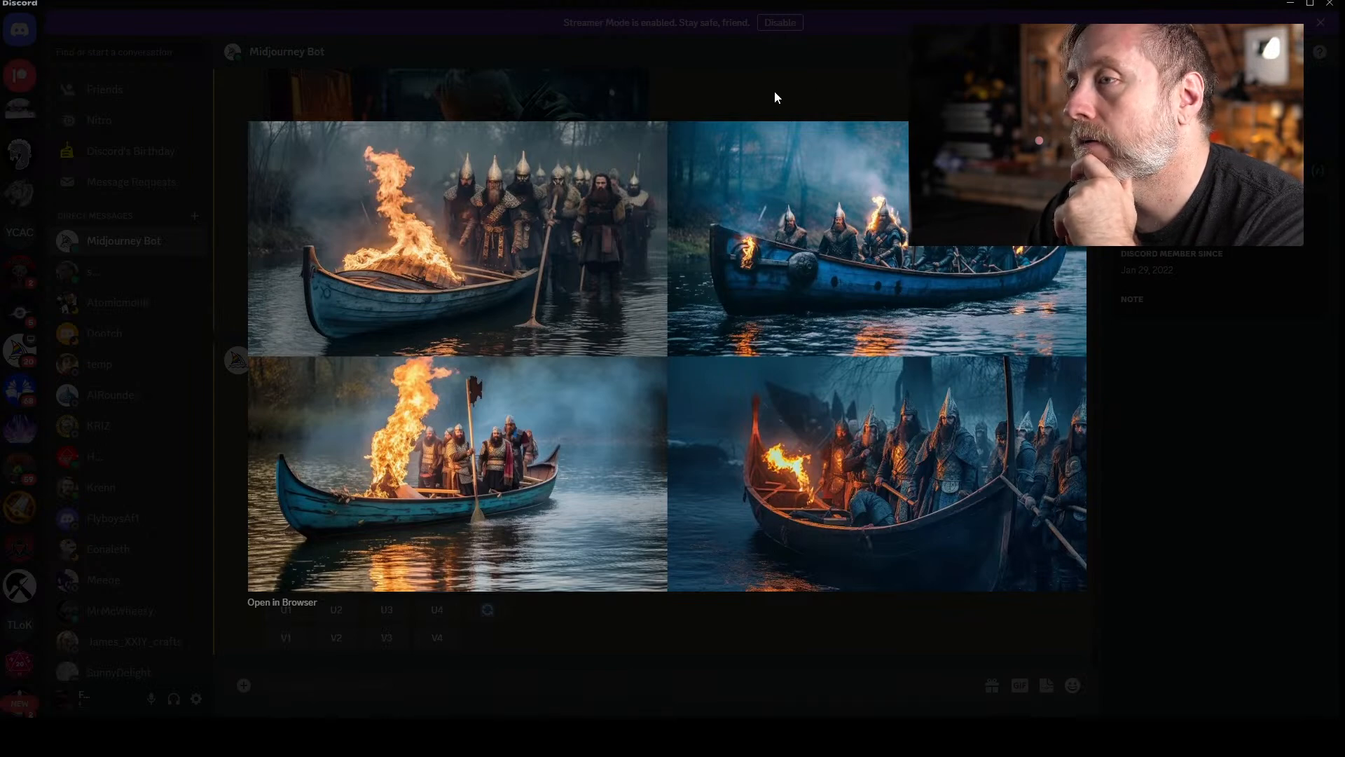
{"action": "left_click", "coordinate": [711, 96]}
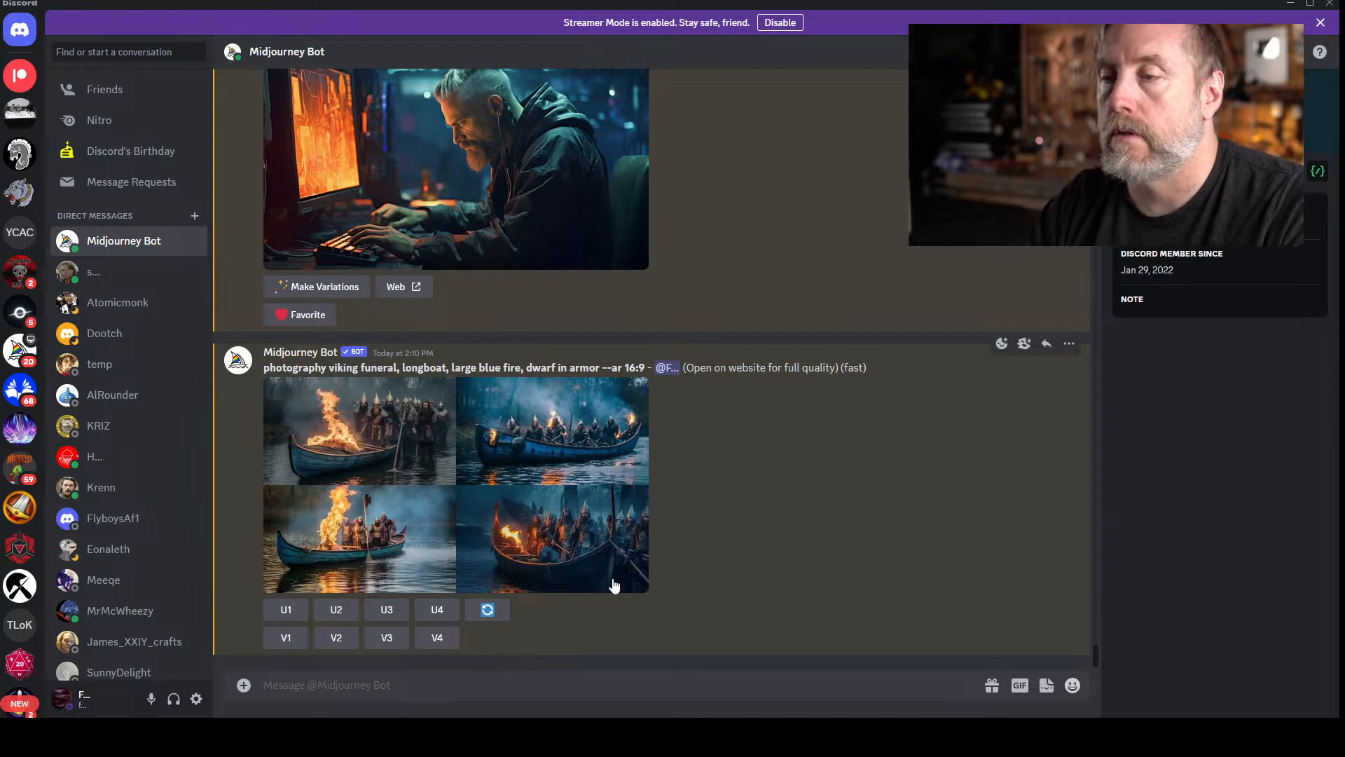
- Start a new /imagine command with the prompt "Epic Viking Funeral, giant"
{"action": "type", "text": "/imagine"}
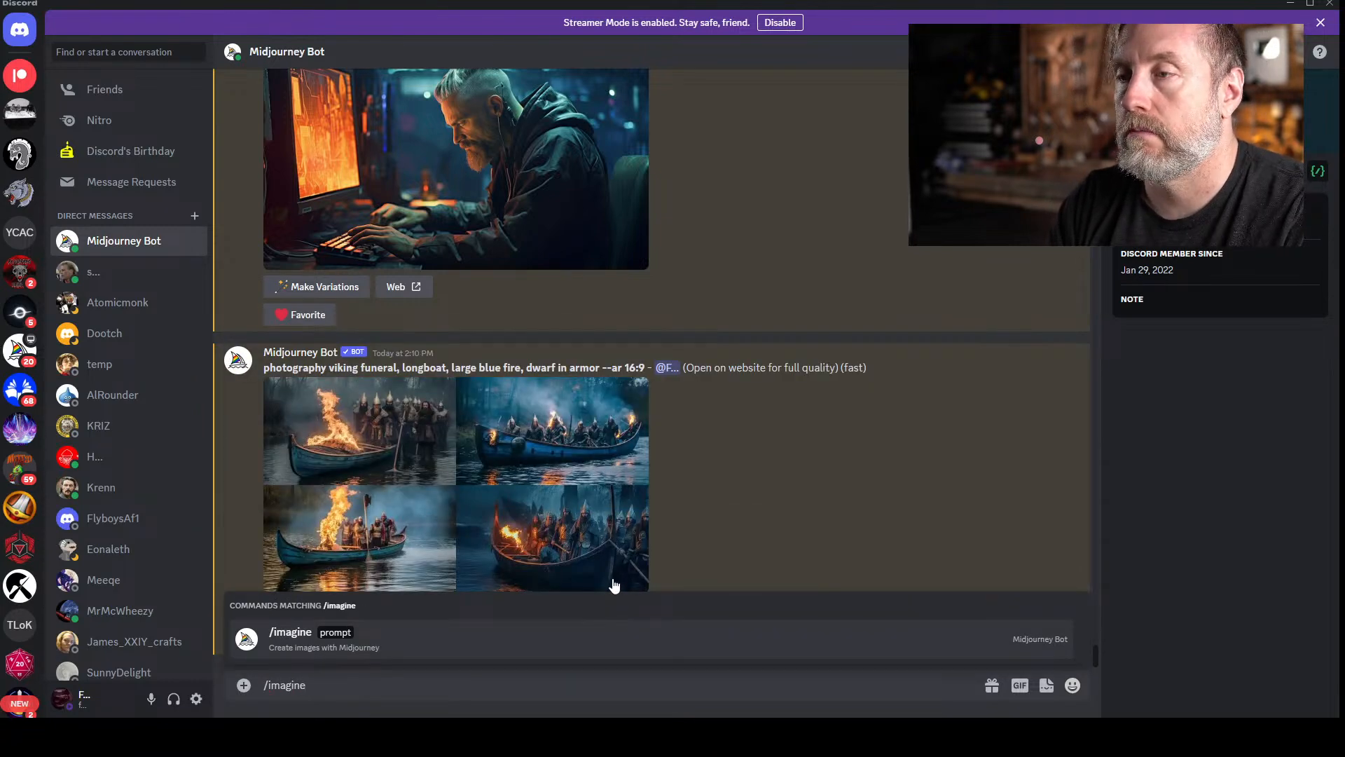
{"action": "key", "text": "Tab"}
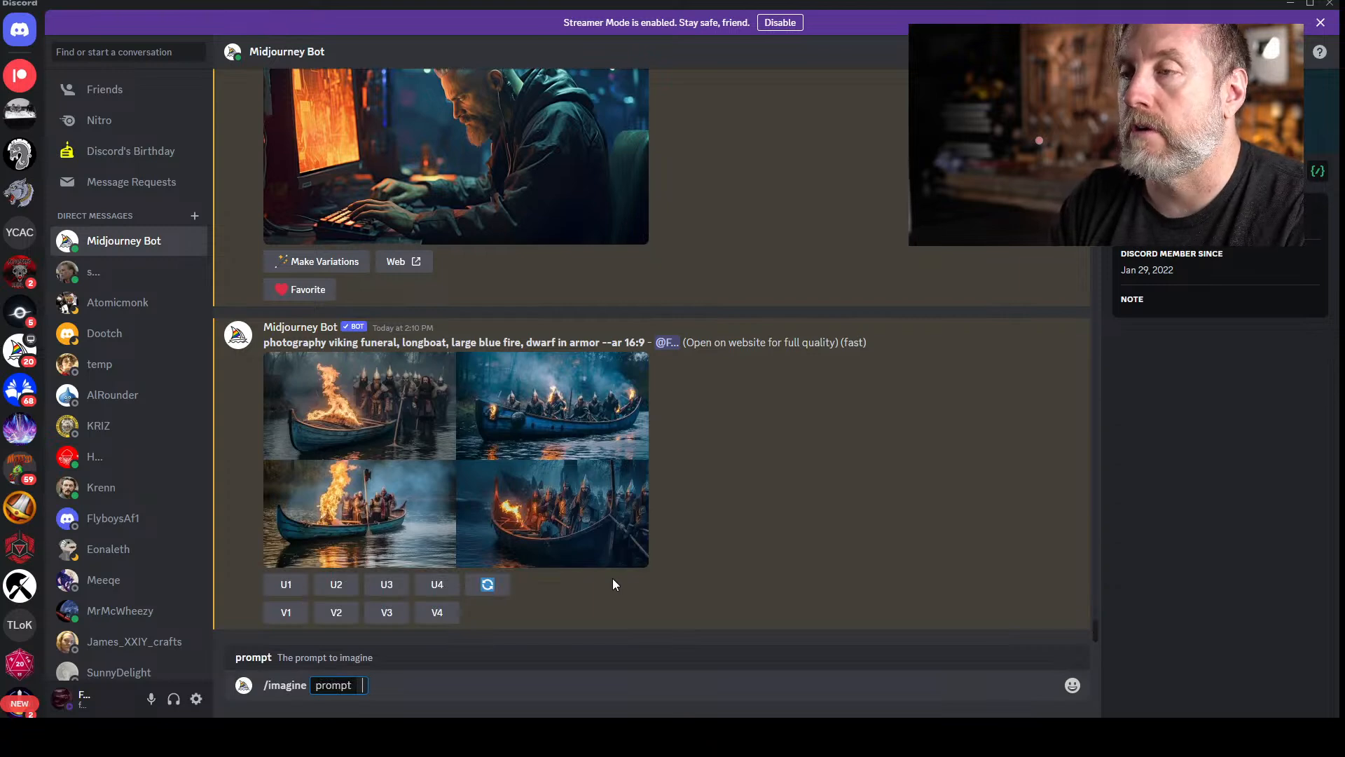
{"action": "type", "text": "Epic Viking Funer"}
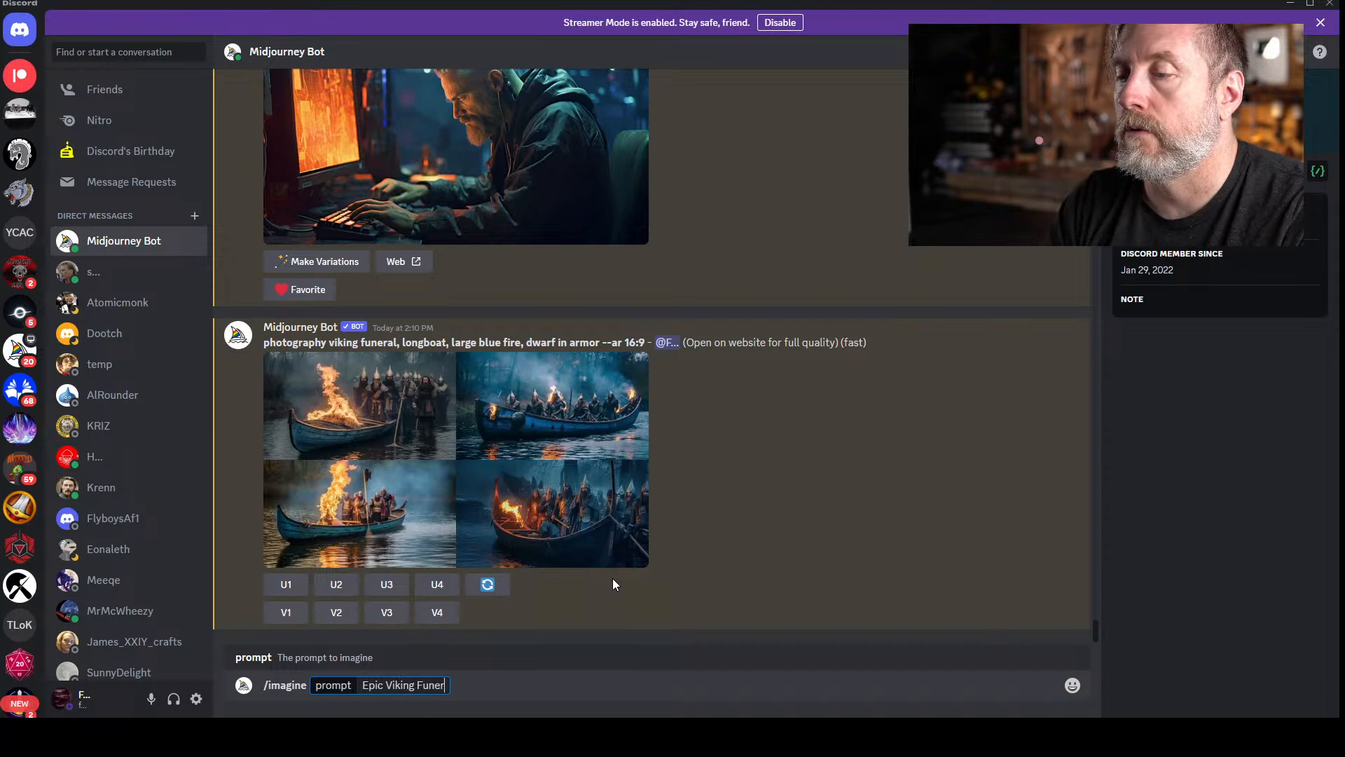
{"action": "type", "text": "al, gaint blue flame"}
{"action": "key", "text": "BackSpace"}
{"action": "key", "text": "BackSpace"}
{"action": "key", "text": "BackSpace"}
{"action": "key", "text": "BackSpace"}
{"action": "key", "text": "BackSpace"}
{"action": "key", "text": "BackSpace"}
{"action": "key", "text": "BackSpace"}
{"action": "key", "text": "BackSpace"}
{"action": "key", "text": "BackSpace"}
{"action": "key", "text": "BackSpace"}
{"action": "key", "text": "BackSpace"}
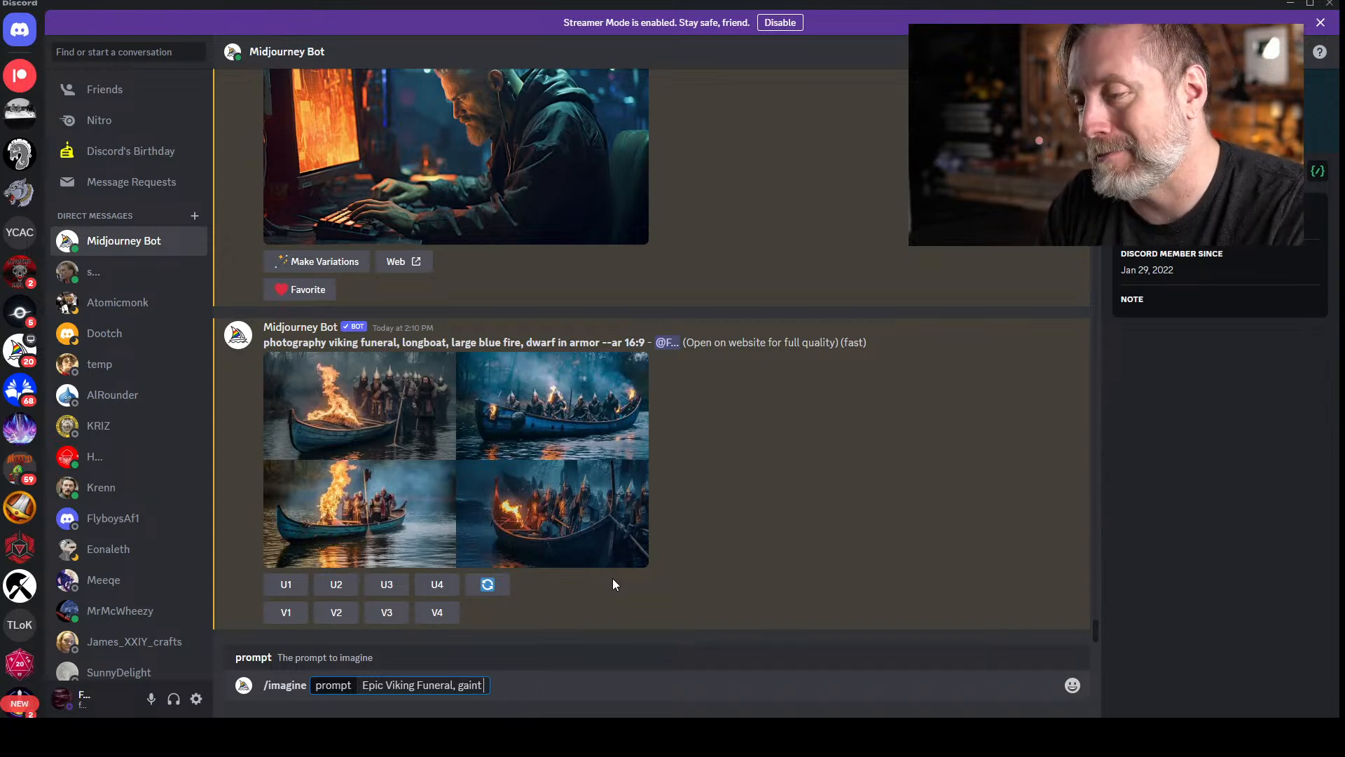
{"action": "key", "text": "BackSpace"}
{"action": "key", "text": "BackSpace"}
{"action": "key", "text": "BackSpace"}
{"action": "key", "text": "BackSpace"}
{"action": "type", "text": "iant"}
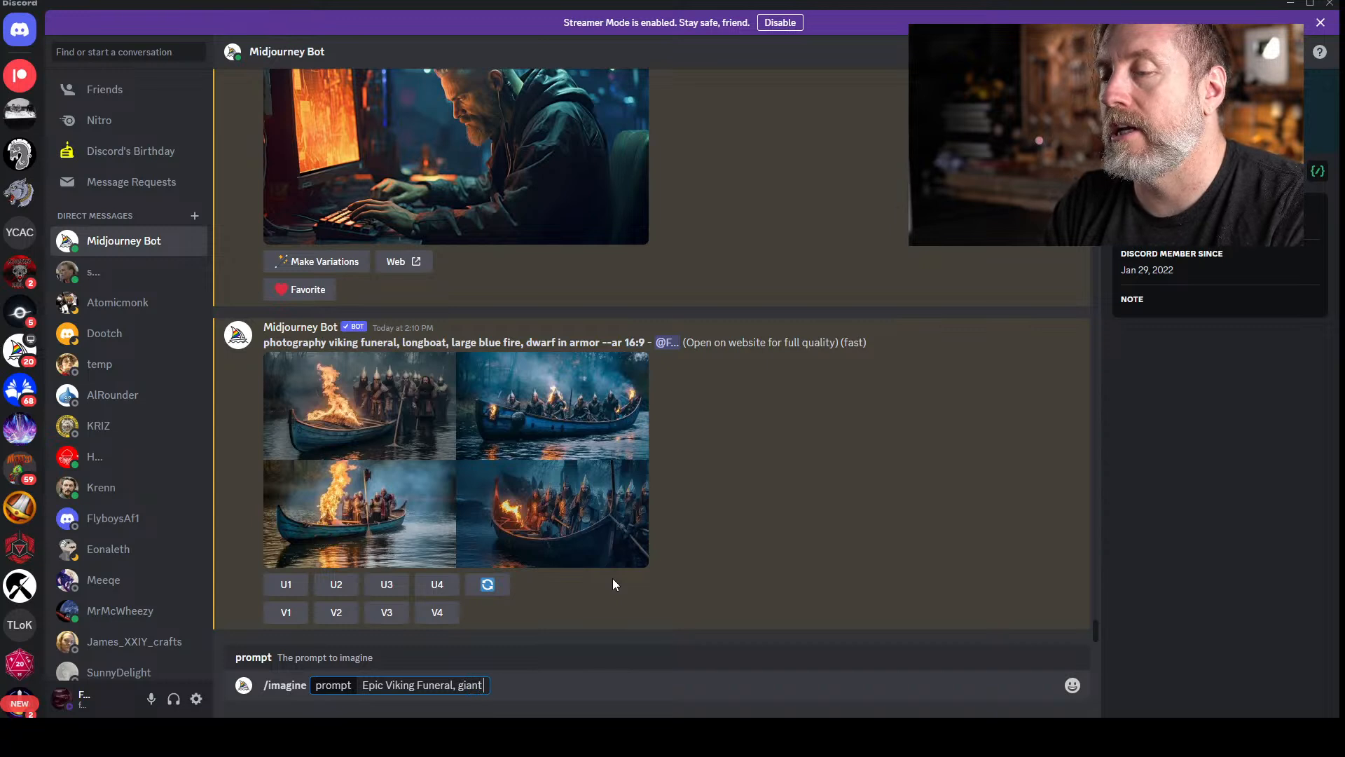
- Continue the prompt after "giant" with "fire, Viking Warriors,"
{"action": "type", "text": "fl"}
{"action": "key", "text": "BackSpace"}
{"action": "key", "text": "BackSpace"}
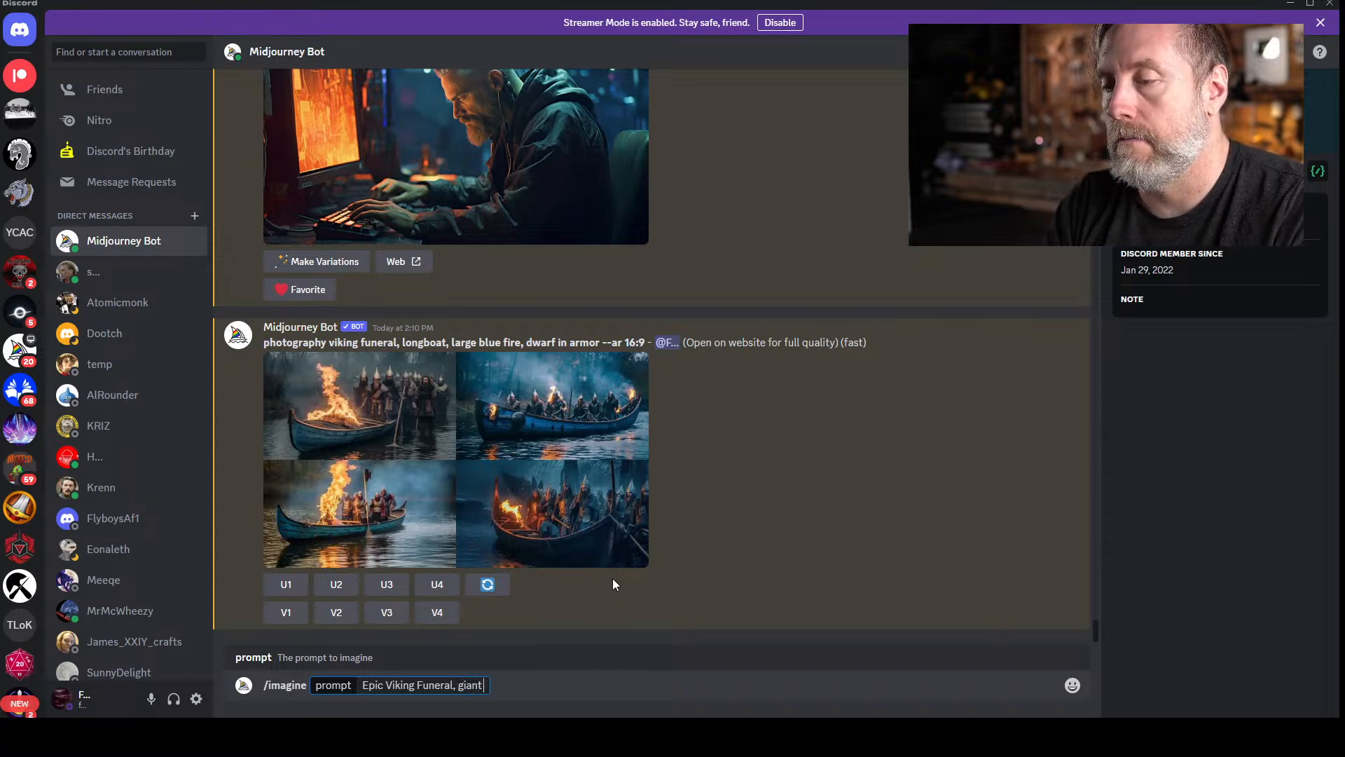
{"action": "type", "text": "fire,"}
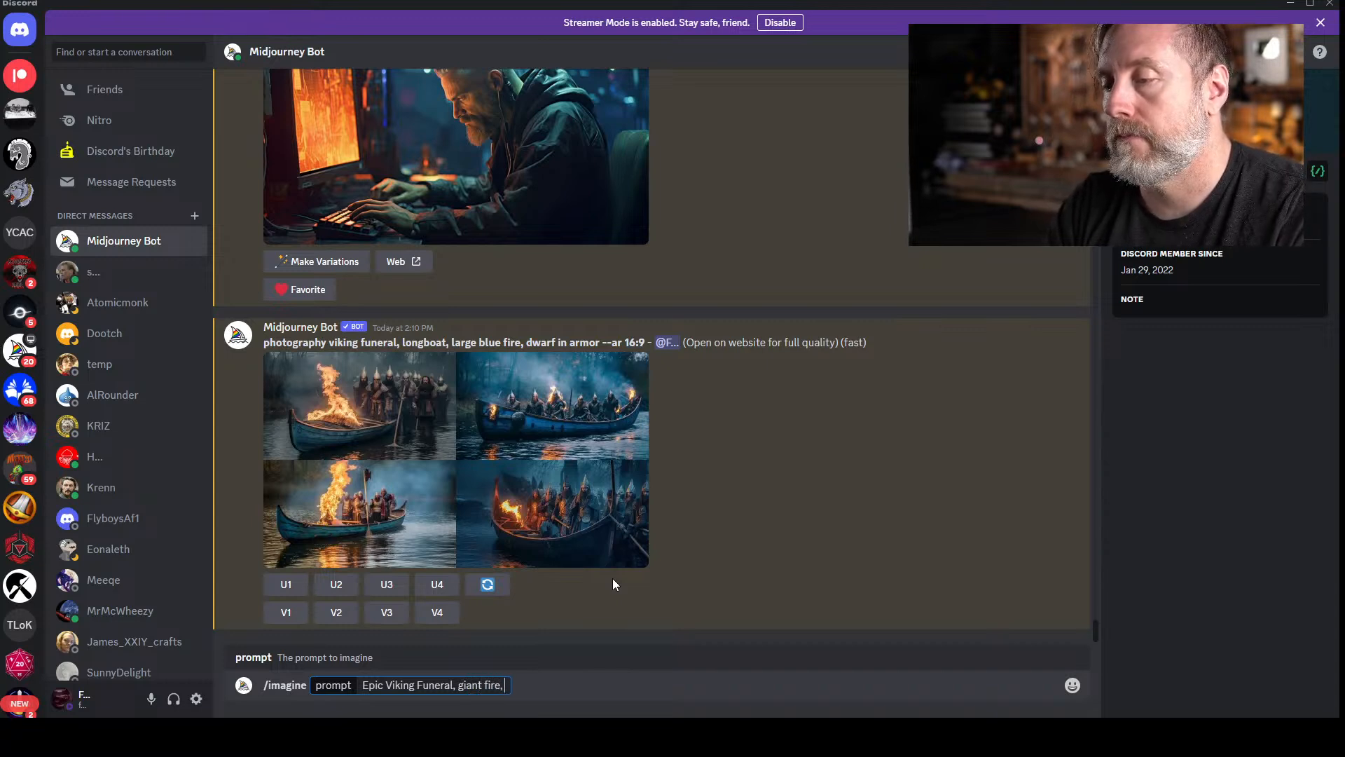
{"action": "type", "text": " Vi"}
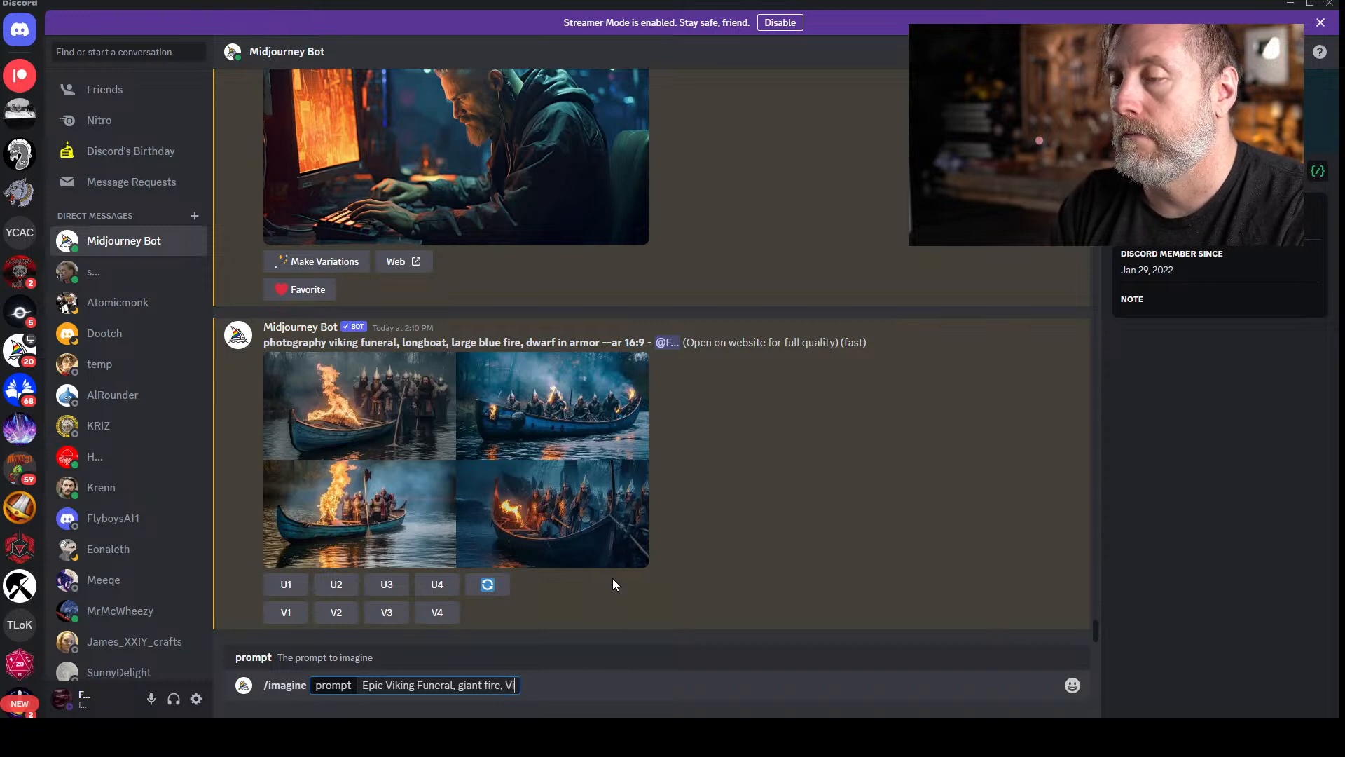
{"action": "type", "text": "king Warriors"}
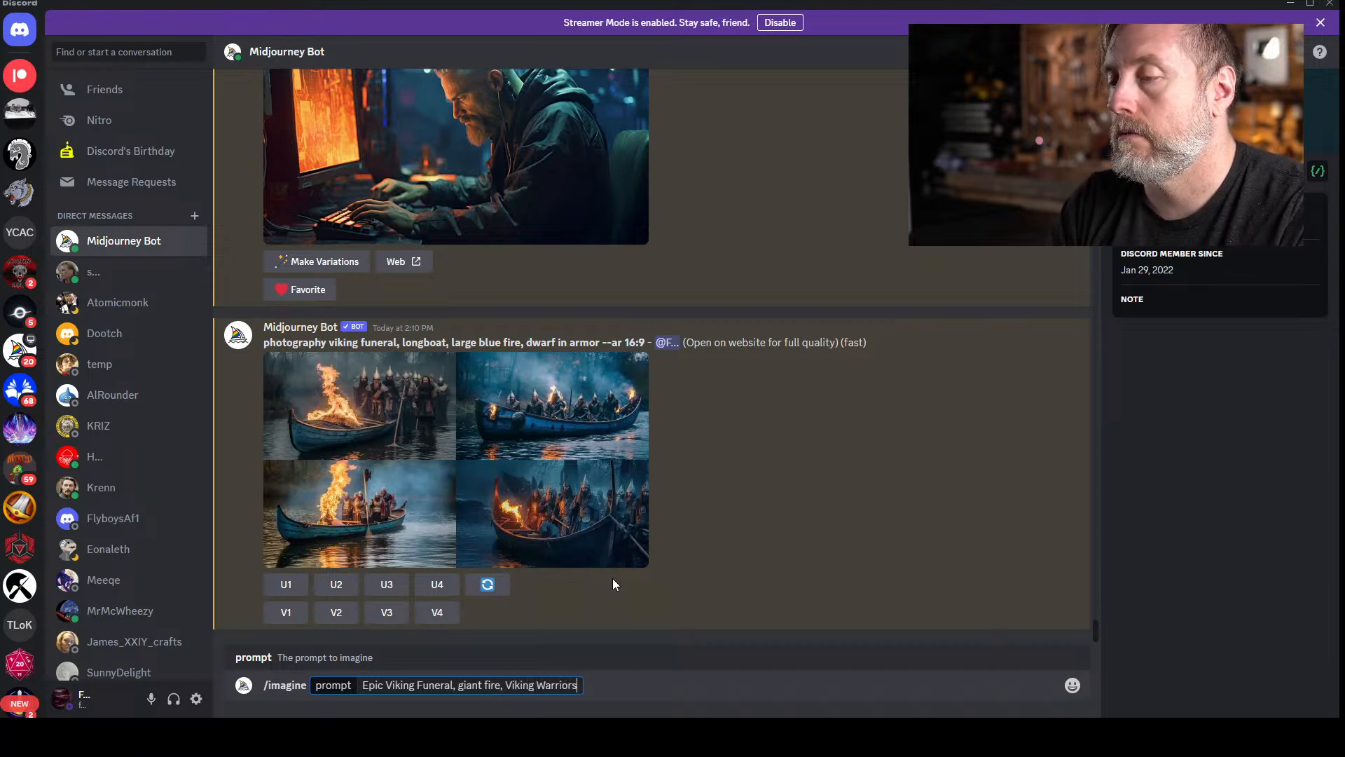
{"action": "type", "text": ", "}
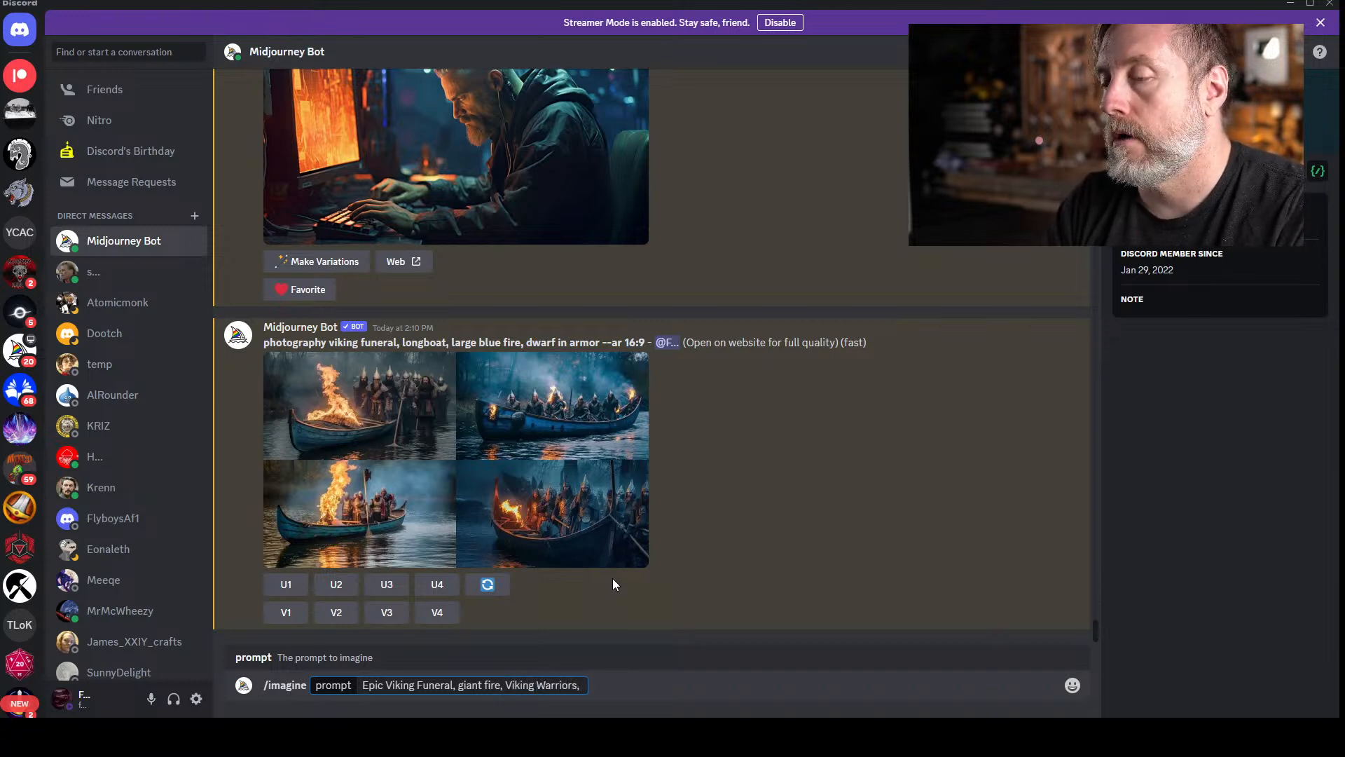
- Extend the prompt with "short man in armor, longboat" and the aspect ratio parameter "--ar 16:9"
{"action": "type", "text": "short"}
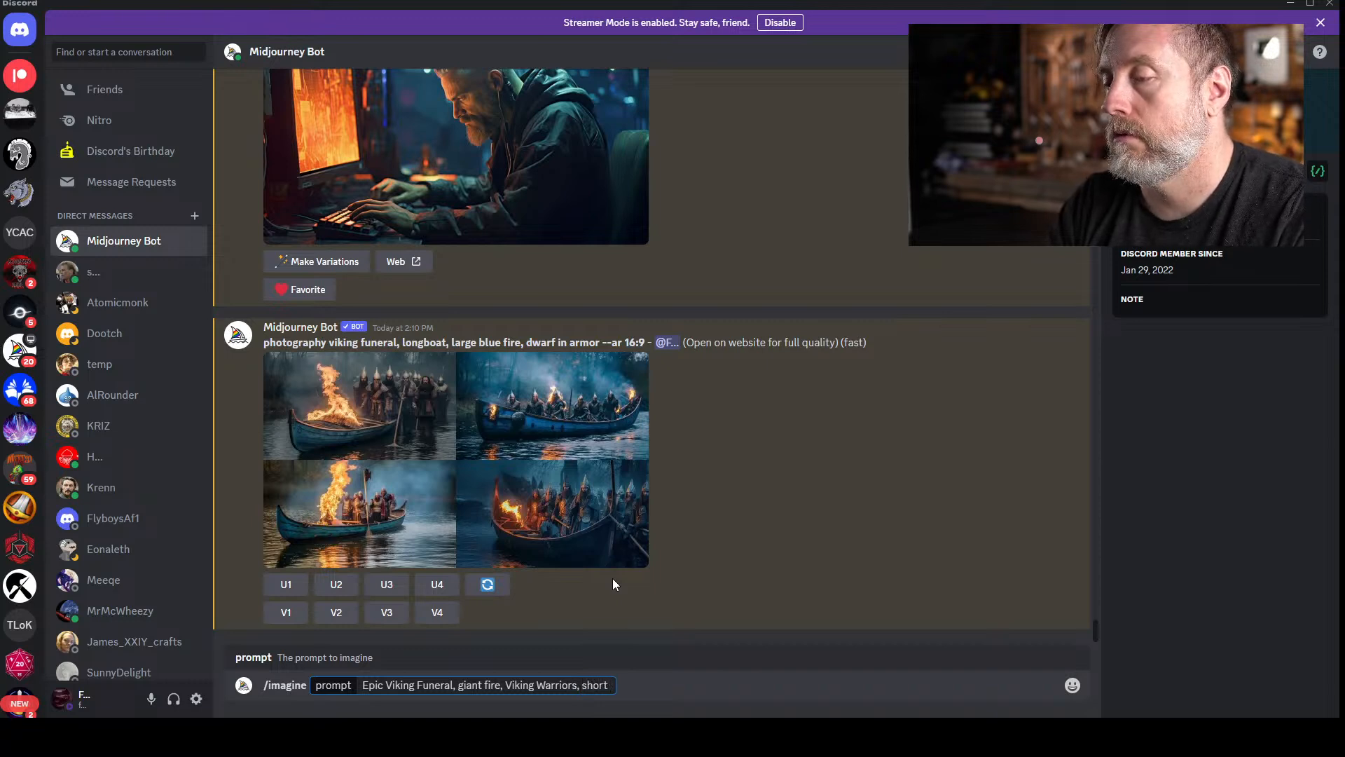
{"action": "type", "text": " man in armor"}
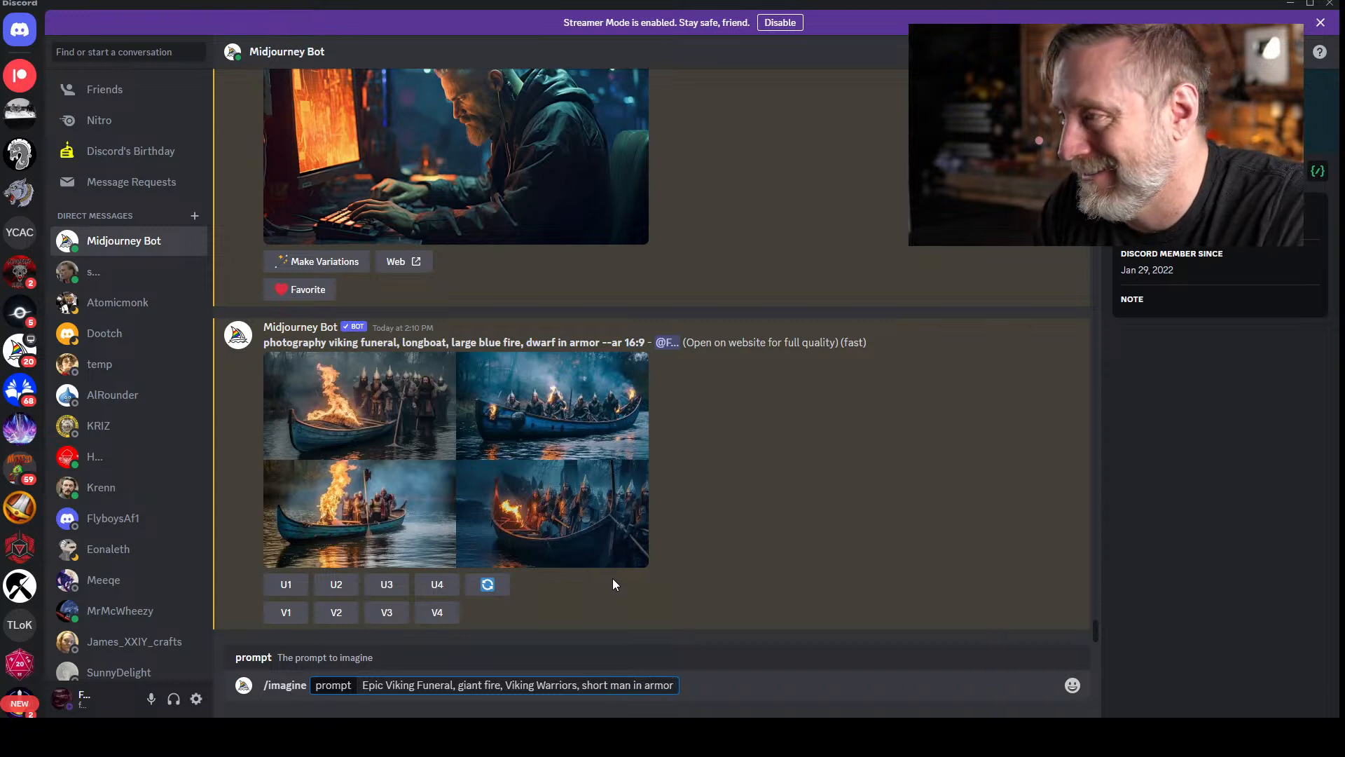
{"action": "type", "text": ","}
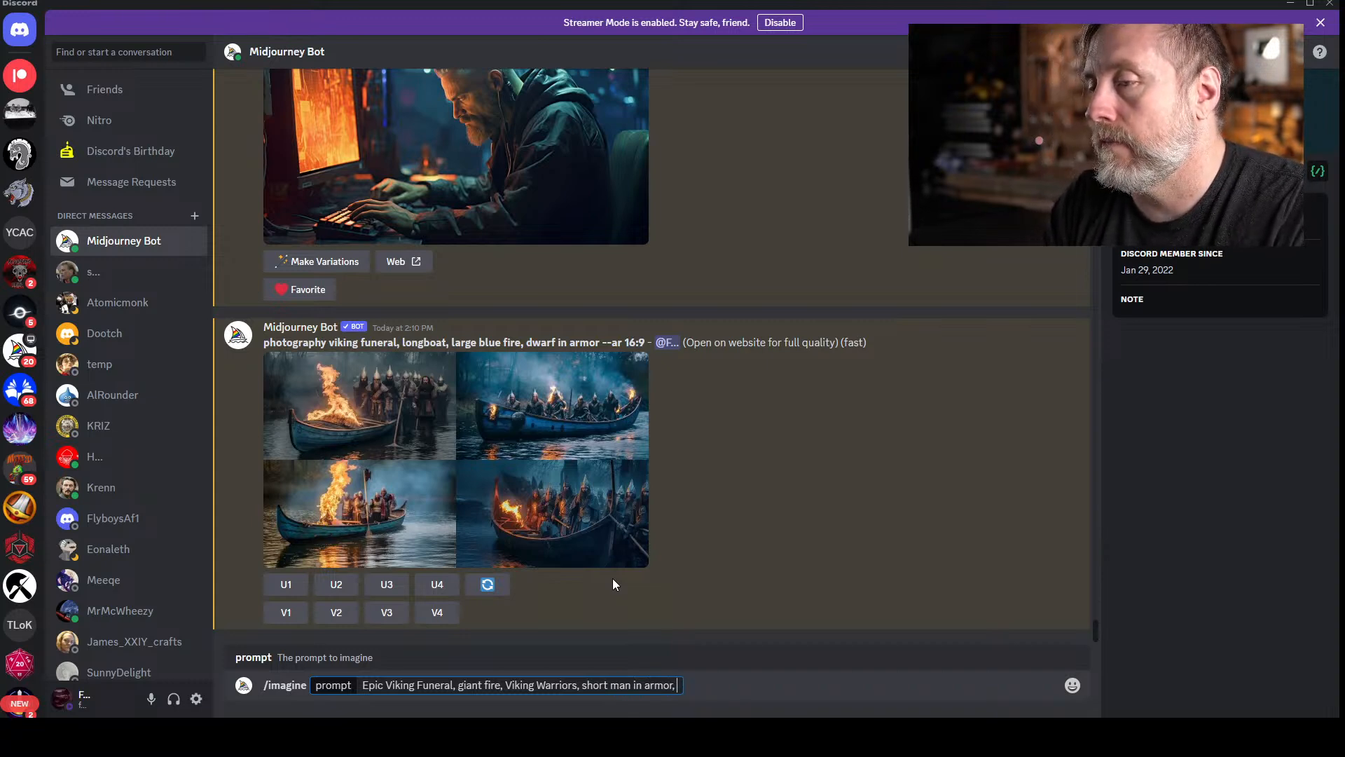
{"action": "type", "text": " longboat"}
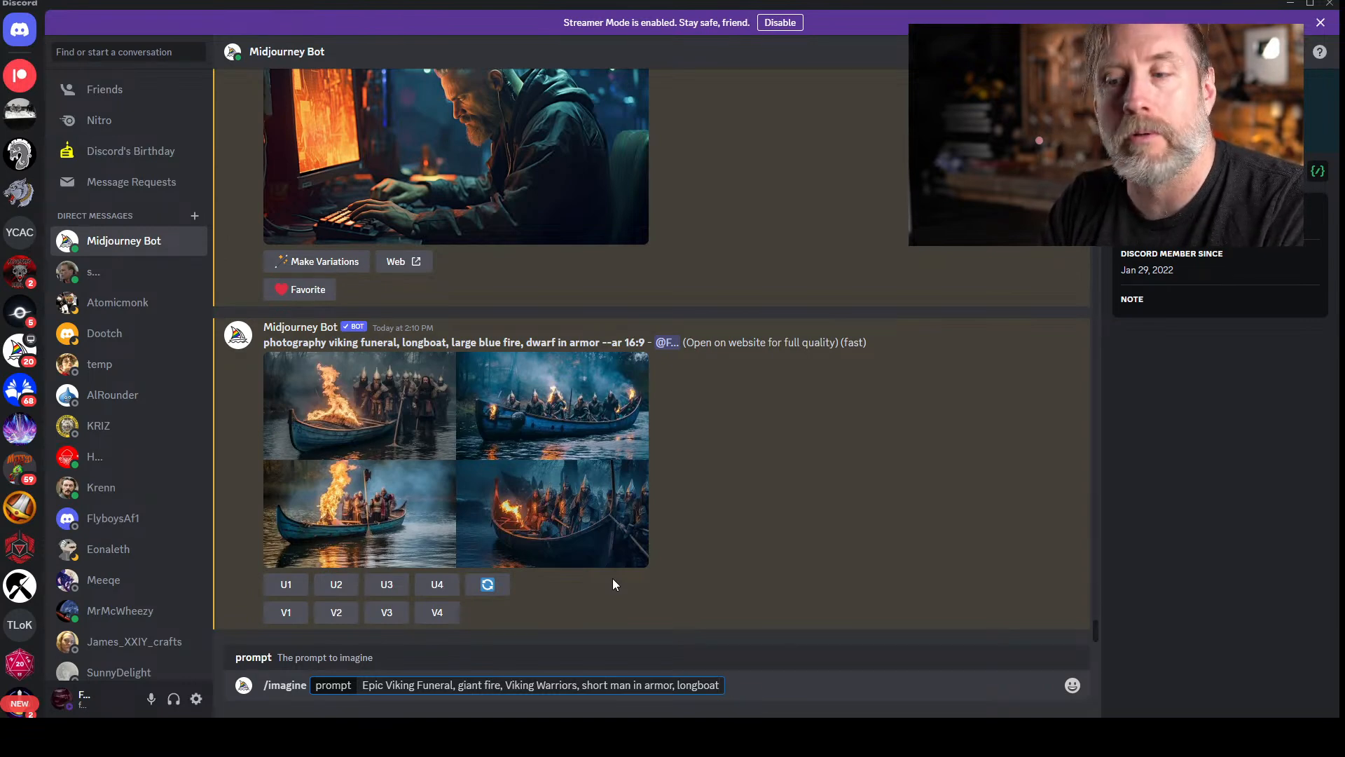
{"action": "type", "text": "--"}
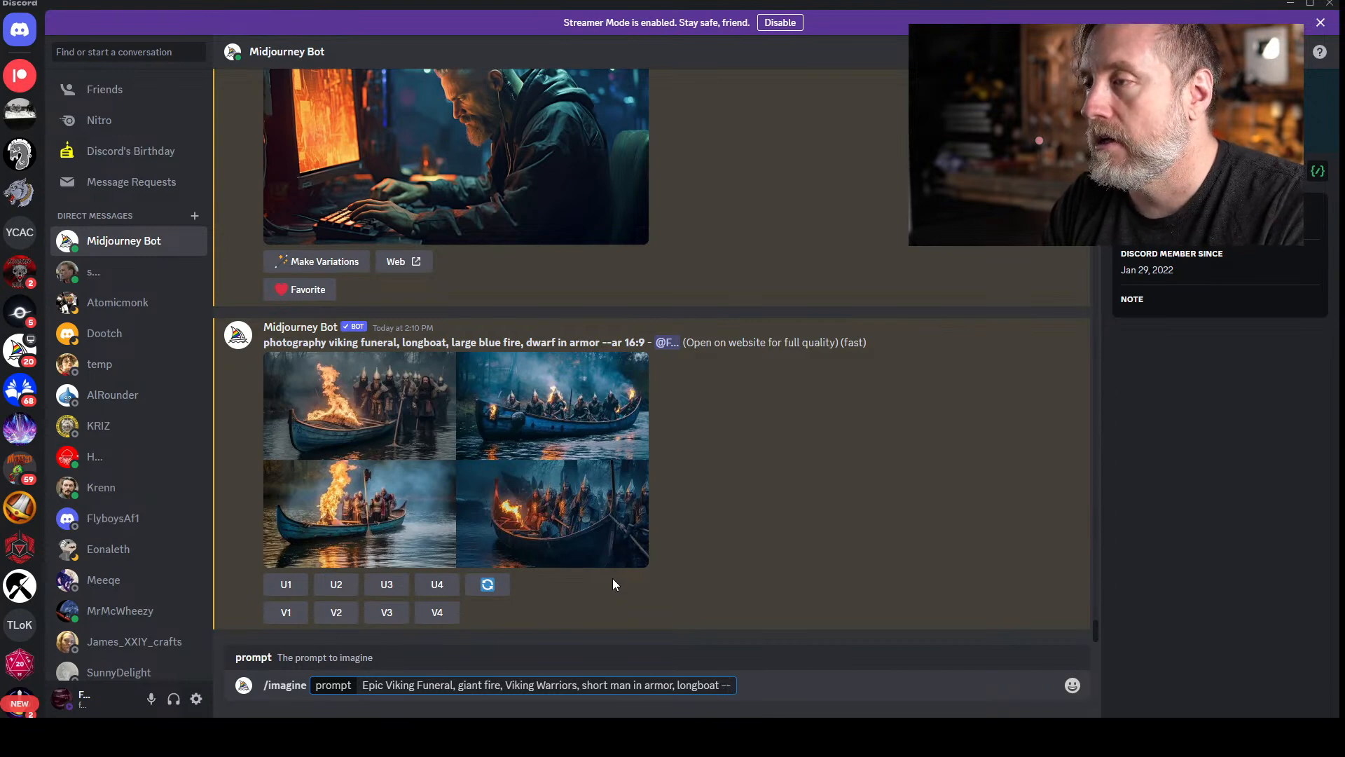
{"action": "type", "text": "ar 16:9"}
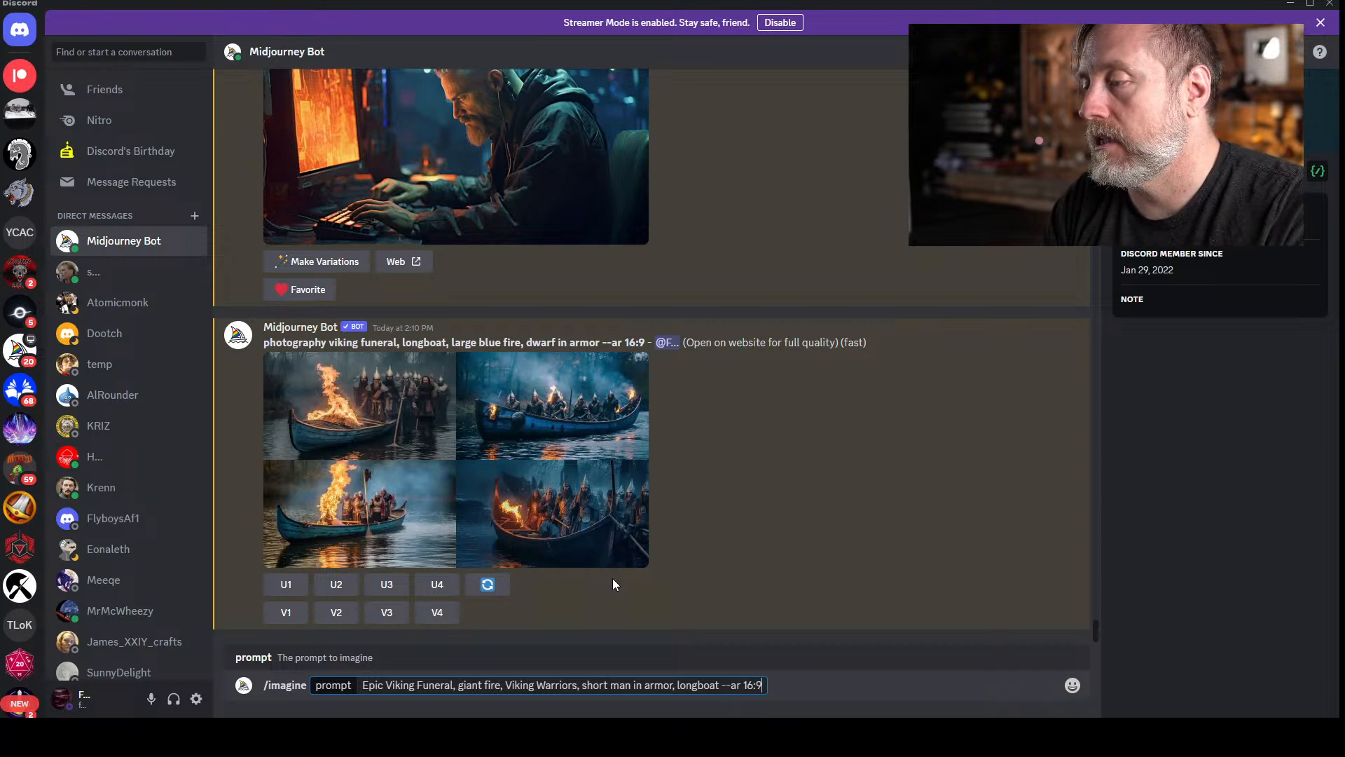
- Insert ", hyper realistic" after "longboat", ahead of the aspect ratio parameter
{"action": "left_click", "coordinate": [721, 684]}
{"action": "type", "text": ", hyper realistic"}
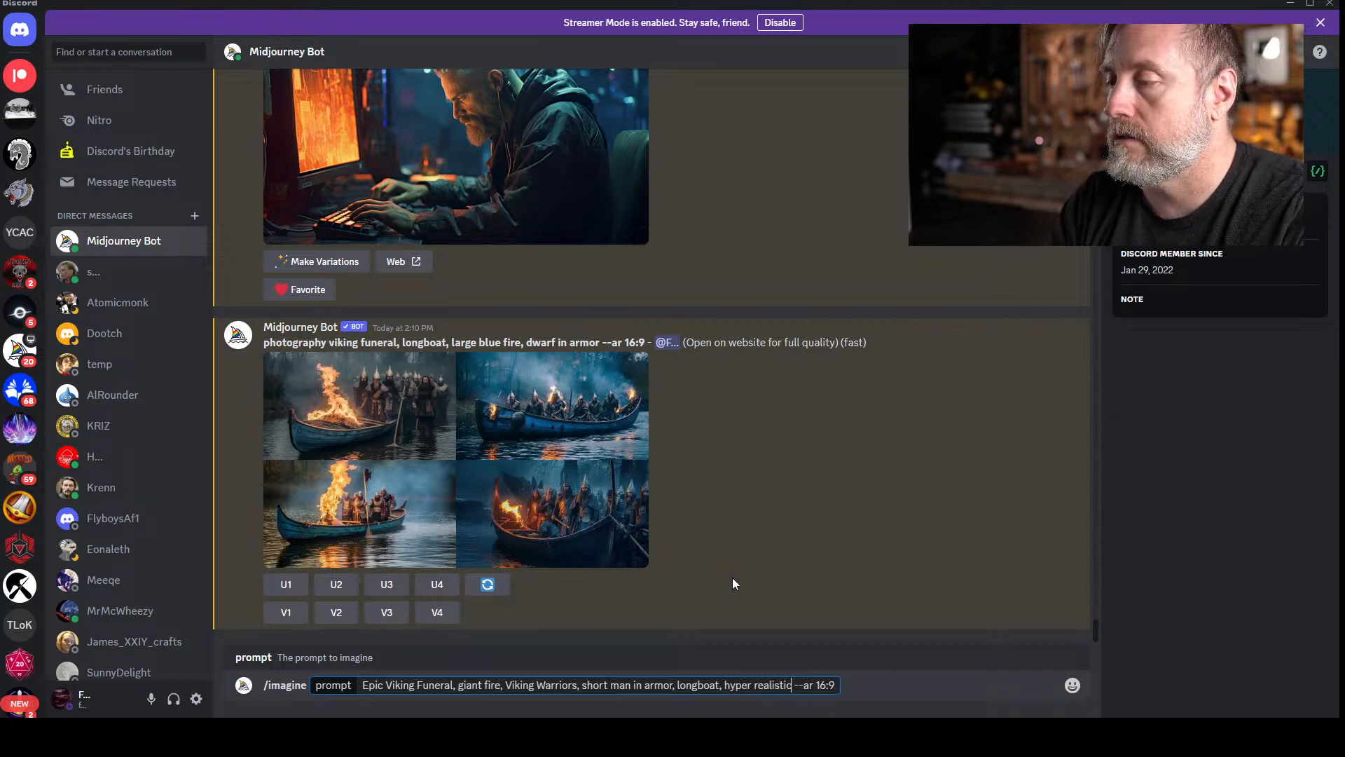
{"action": "type", "text": ","}
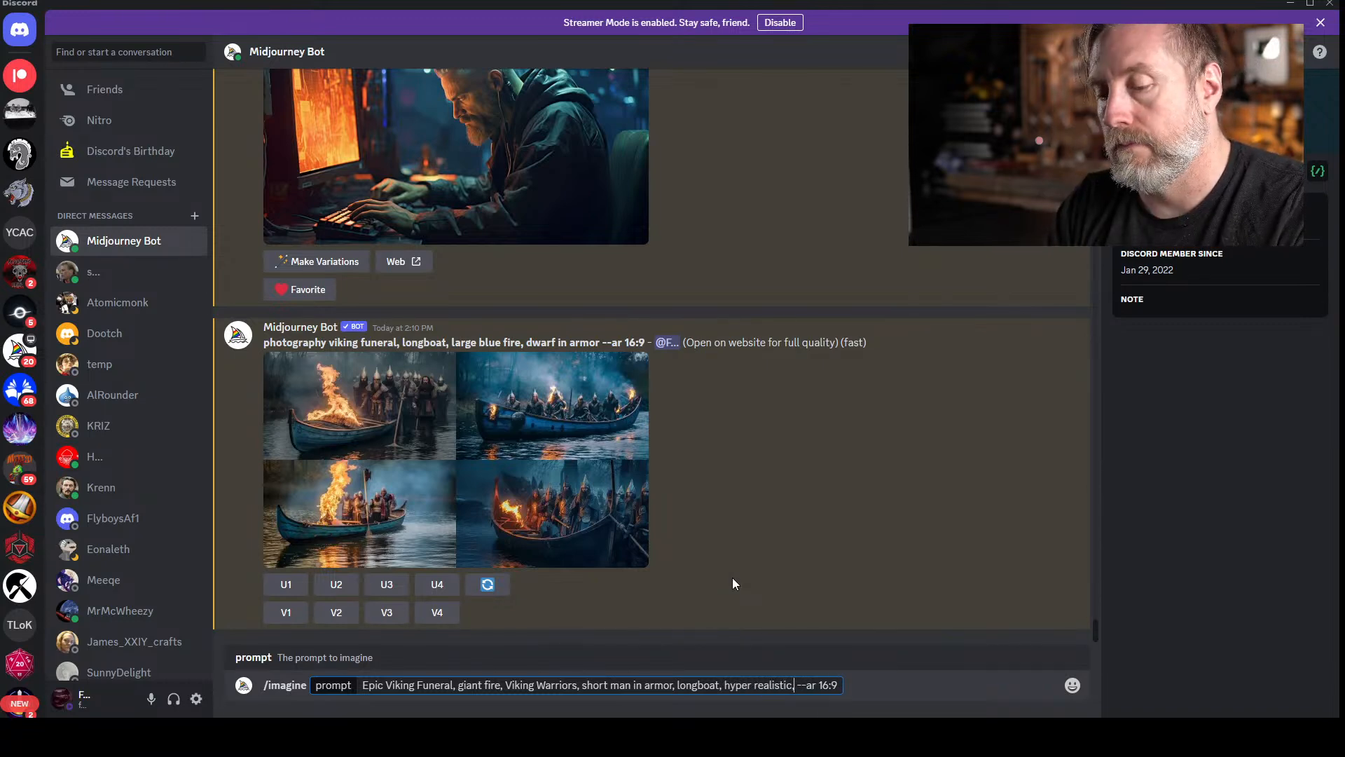
{"action": "key", "text": "BackSpace"}
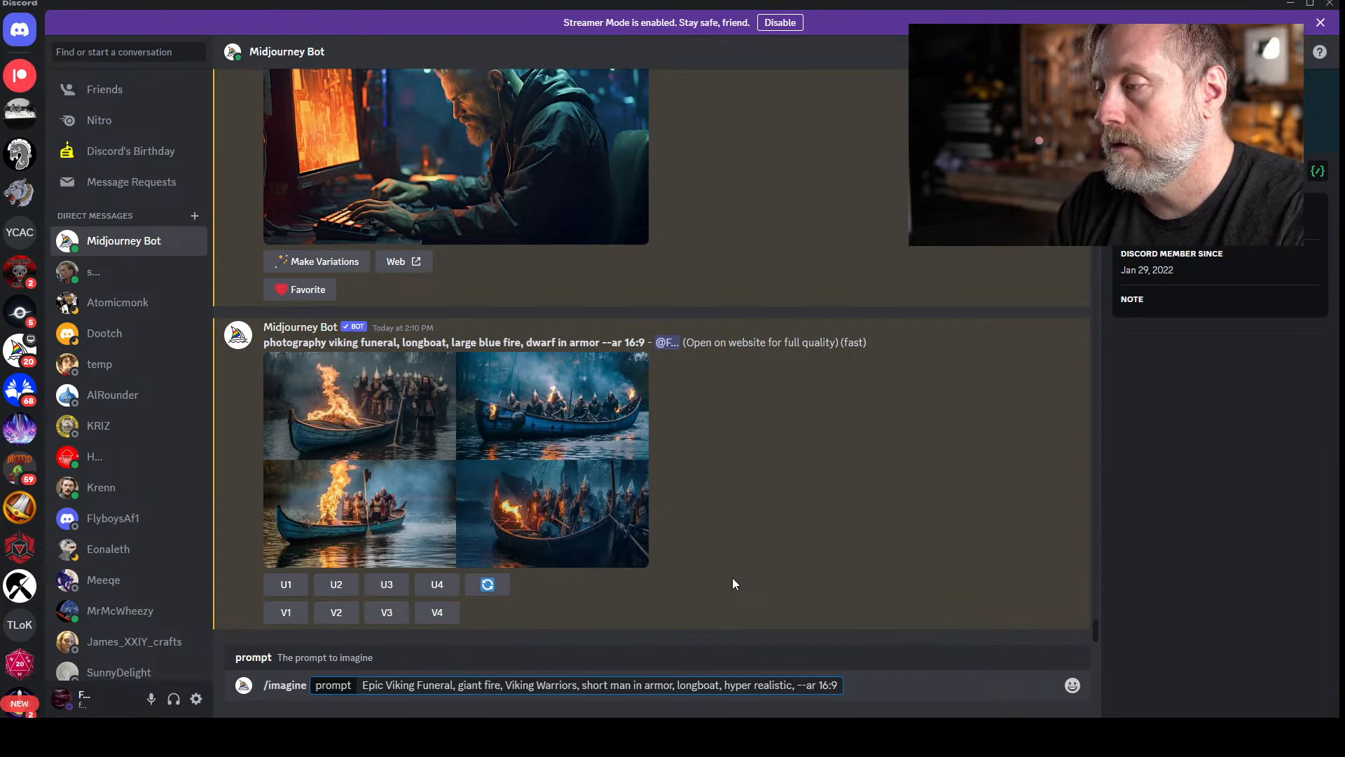
{"action": "type", "text": "--8"}
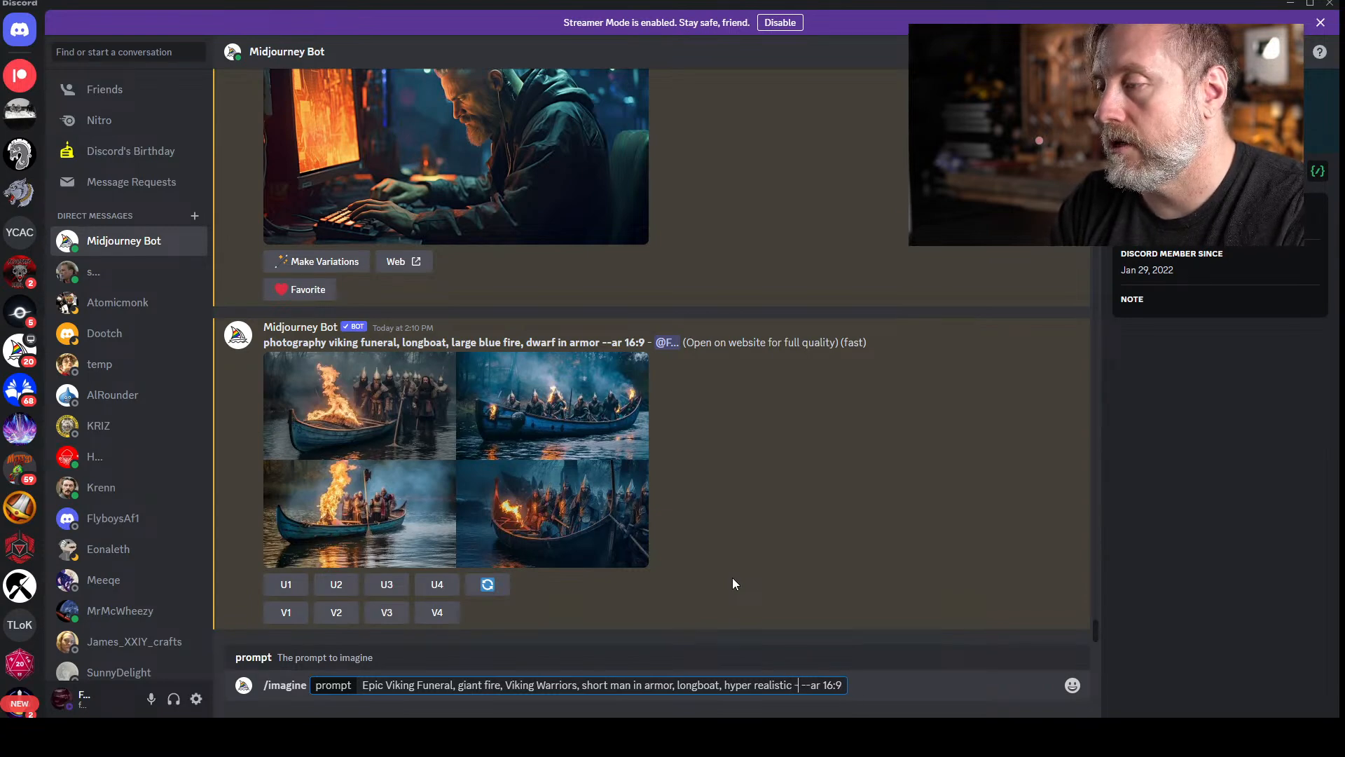
{"action": "type", "text": "k --"}
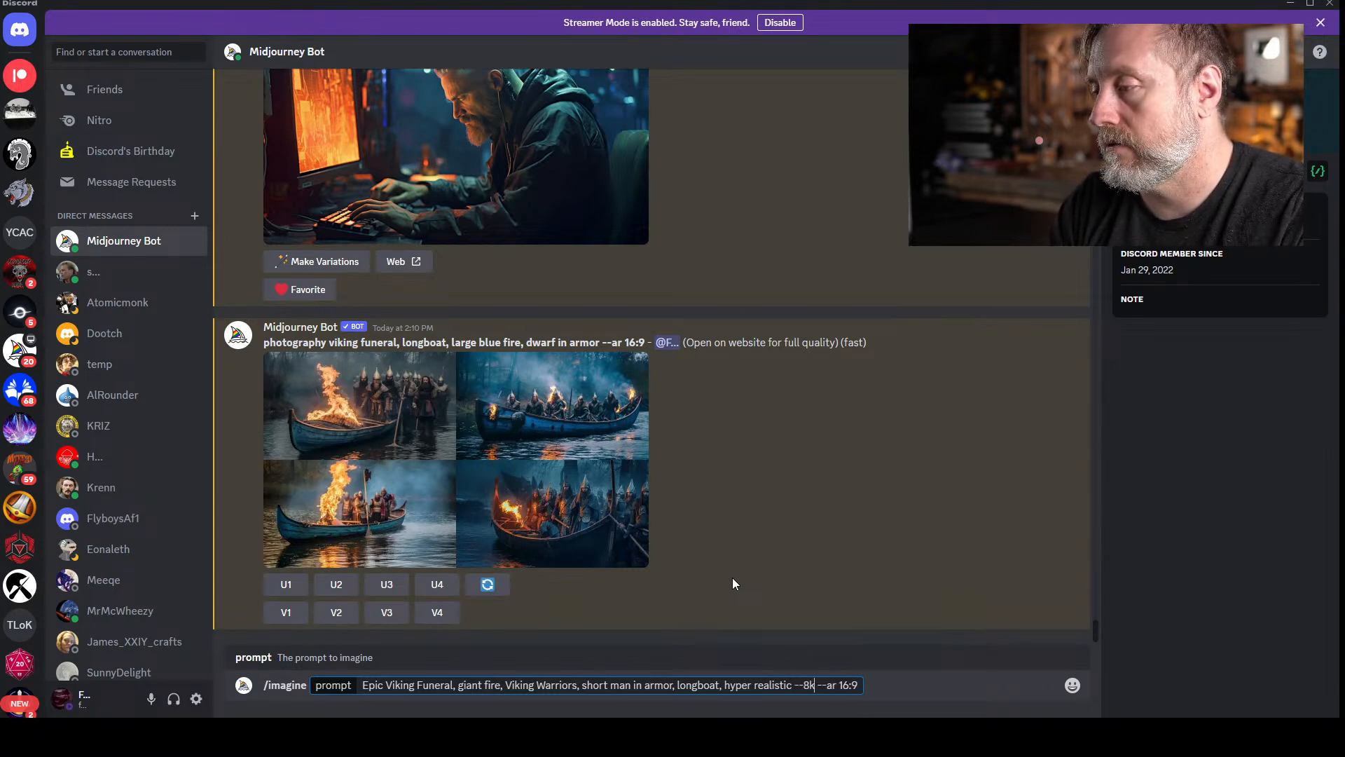
{"action": "key", "text": "BackSpace"}
{"action": "key", "text": "BackSpace"}
{"action": "key", "text": "BackSpace"}
{"action": "key", "text": "BackSpace"}
{"action": "key", "text": "BackSpace"}
- Add ", 8k" after "hyper realistic" in the prompt and submit it for image generation
{"action": "type", "text": ", 87"}
{"action": "key", "text": "BackSpace"}
{"action": "type", "text": "k"}
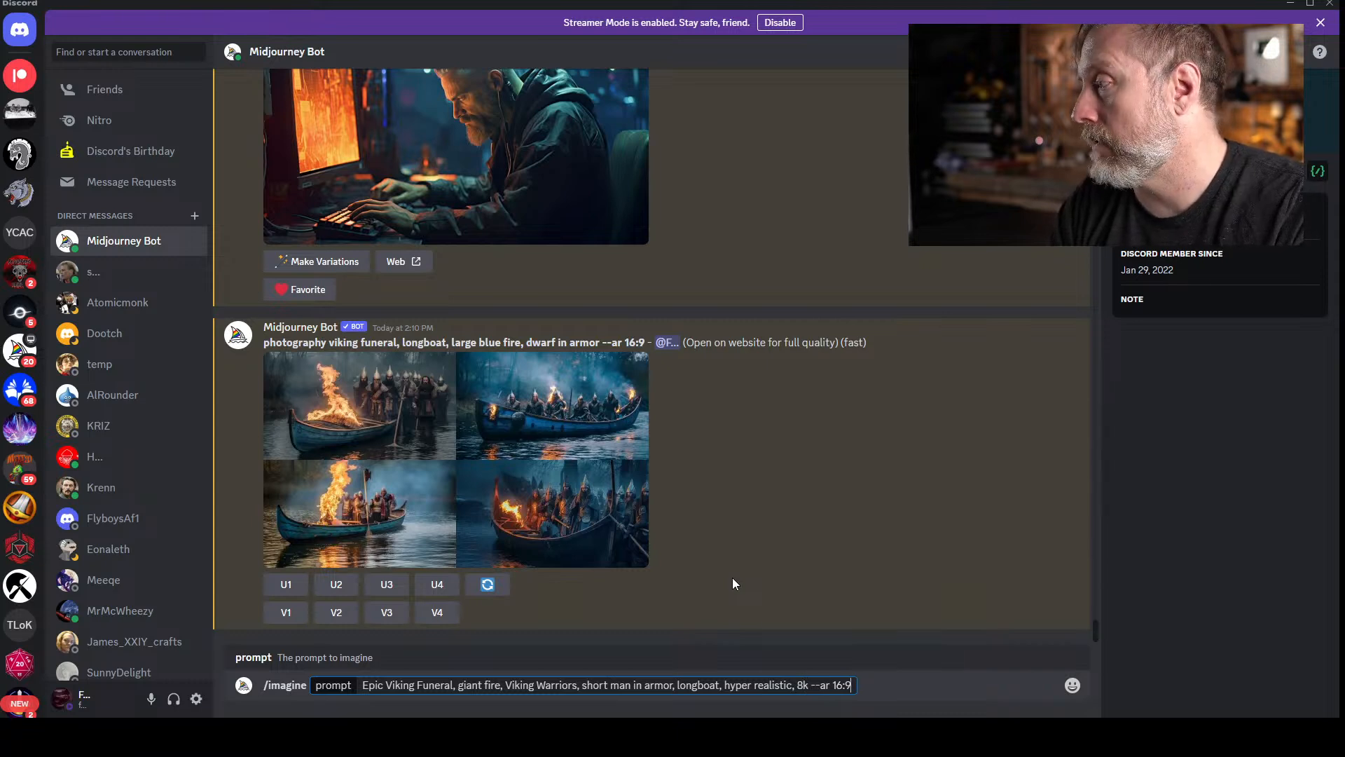
{"action": "key", "text": "Return"}
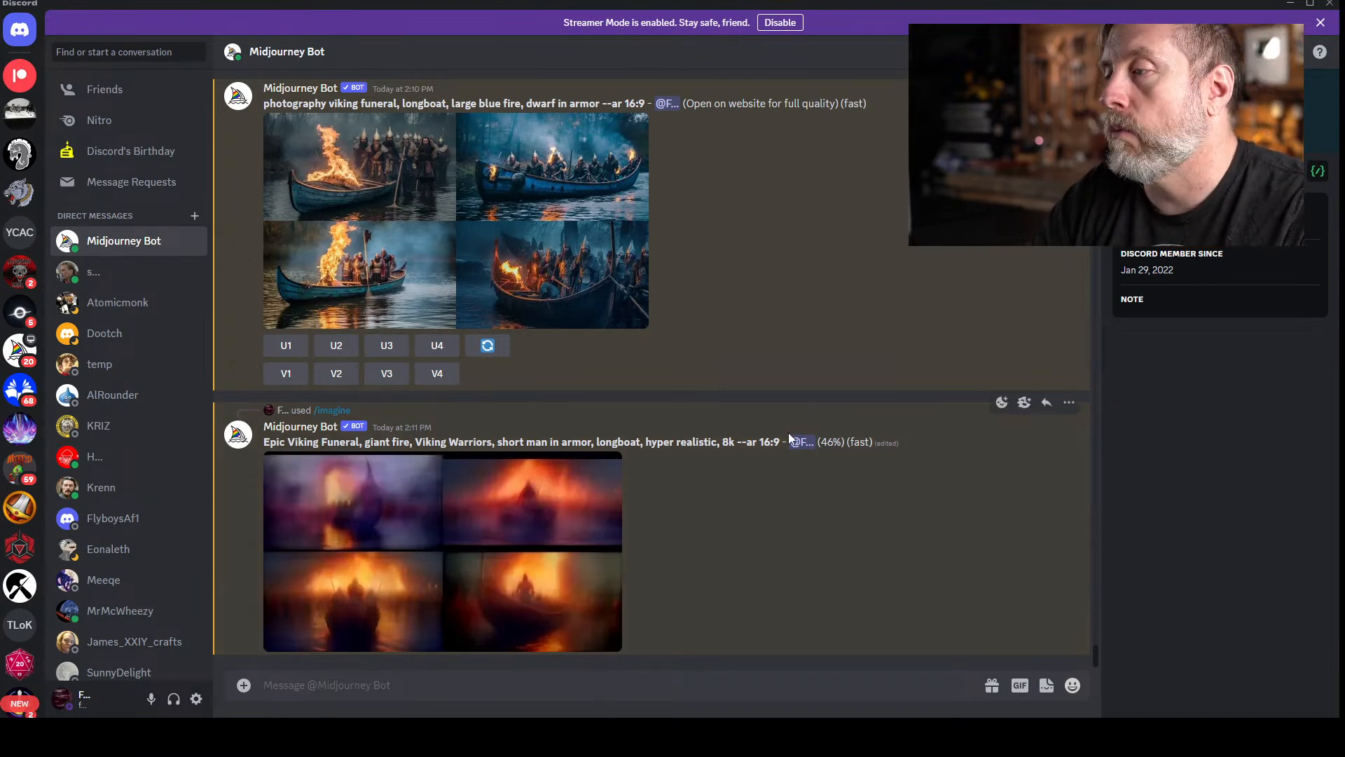
- Copy the submitted Epic Viking Funeral prompt into a new /imagine command, append "--chaos 100" and submit it
{"action": "left_click_drag", "start_coordinate": [781, 441], "coordinate": [265, 442]}
{"action": "key", "text": "ctrl+c"}
{"action": "left_click", "coordinate": [481, 678]}
{"action": "type", "text": "/imagine"}
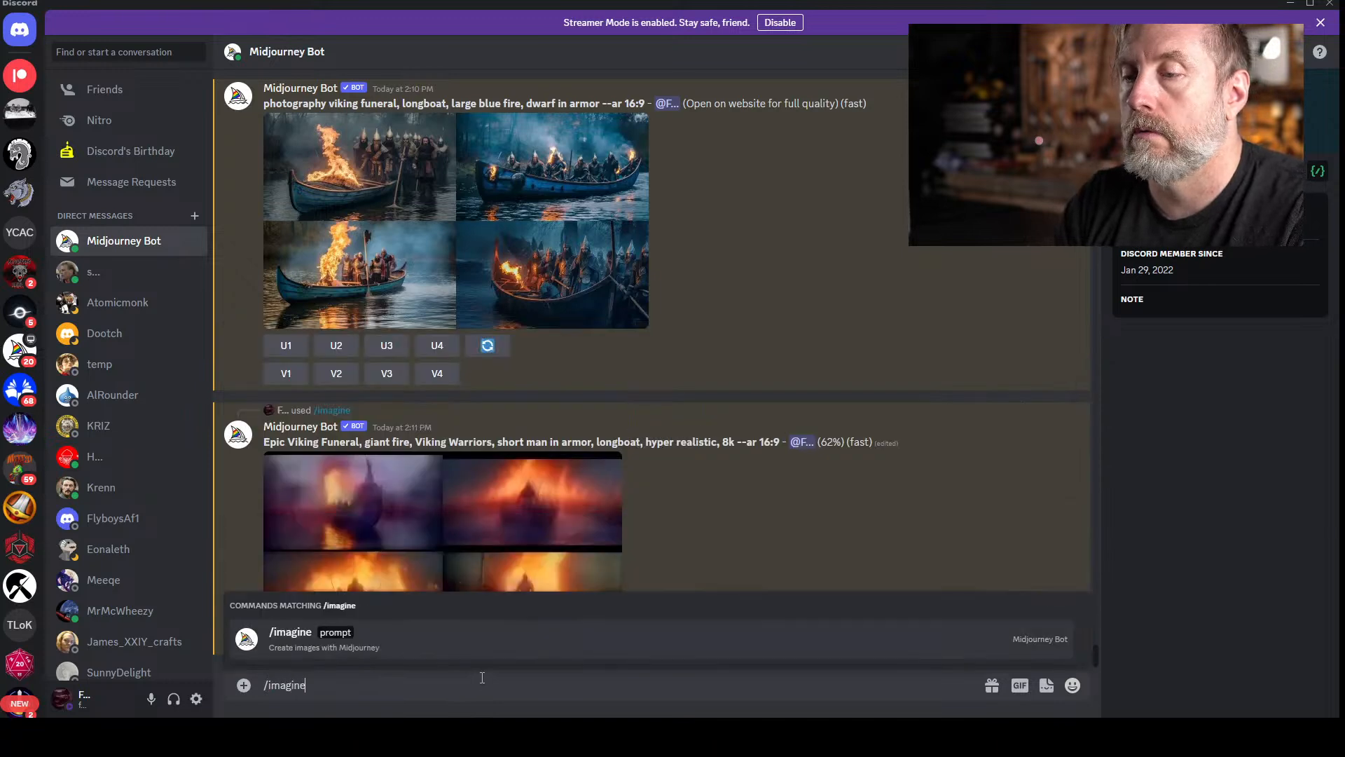
{"action": "key", "text": "Tab"}
{"action": "key", "text": "ctrl+v"}
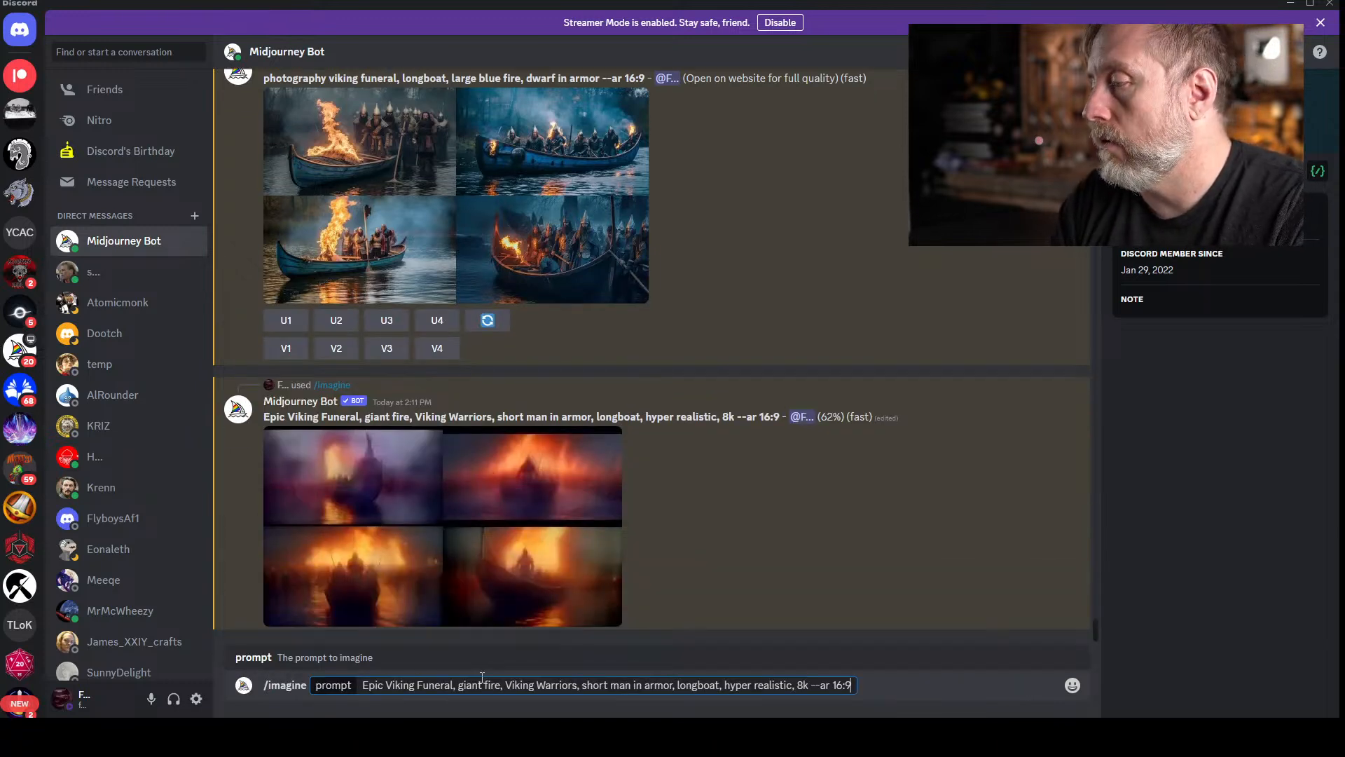
{"action": "type", "text": "--chaos 100"}
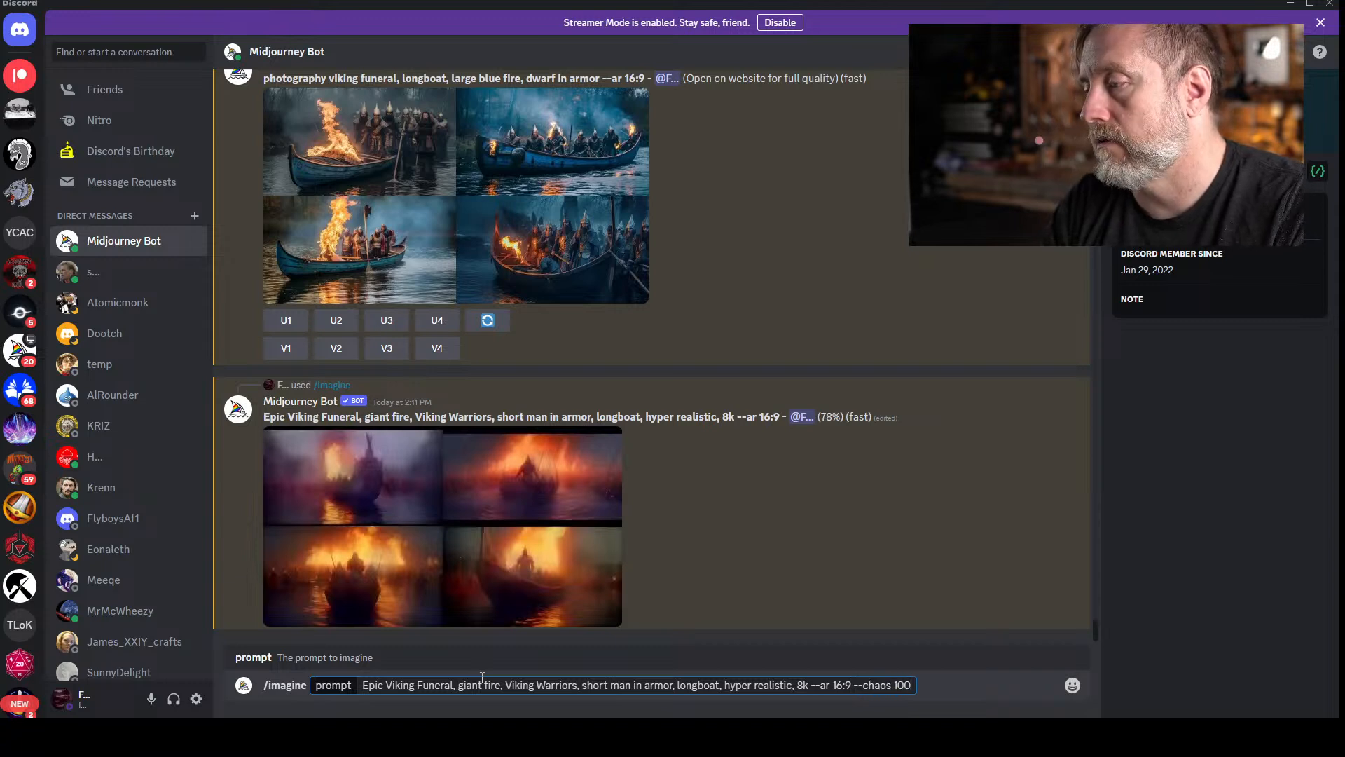
{"action": "key", "text": "Return"}
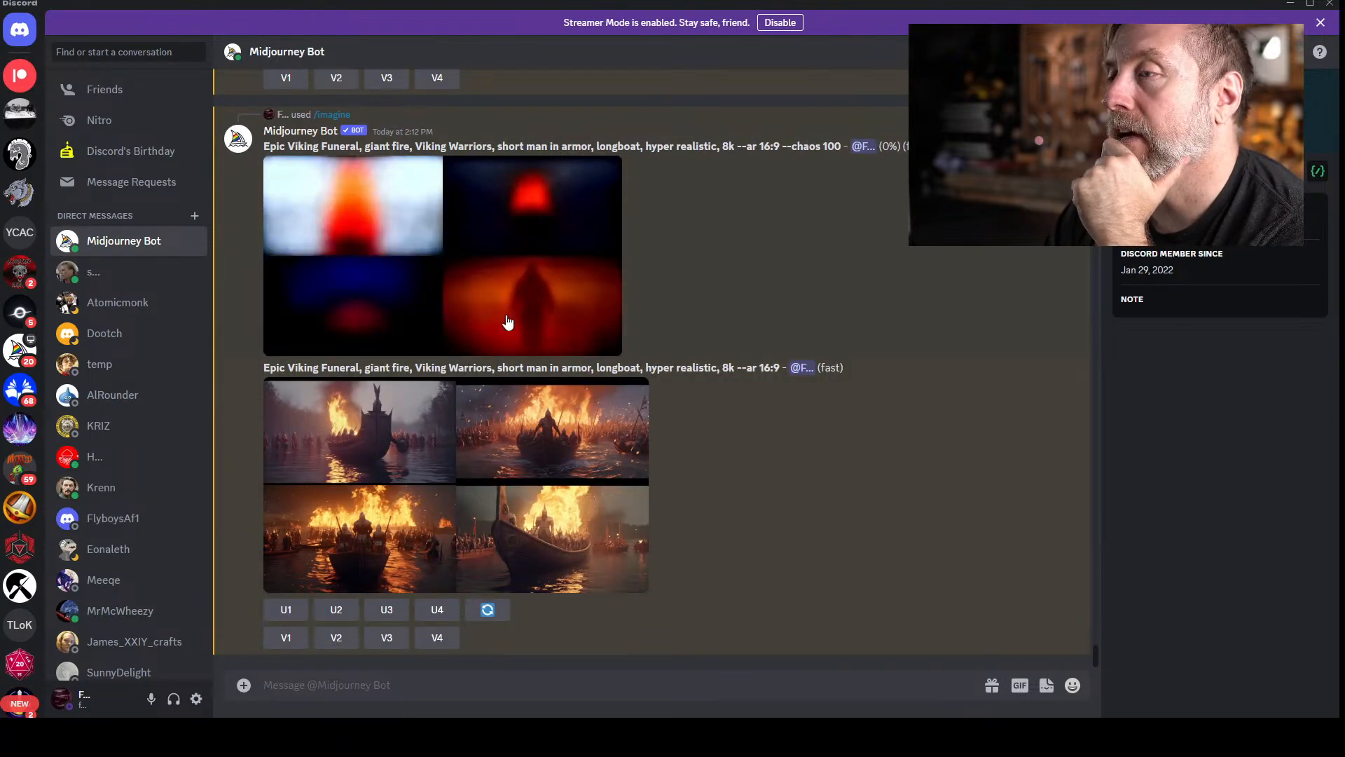
- Examine the Epic Viking Funeral grids generated without and with chaos 100 at enlarged size, returning to the conversation after each
{"action": "left_click", "coordinate": [435, 458]}
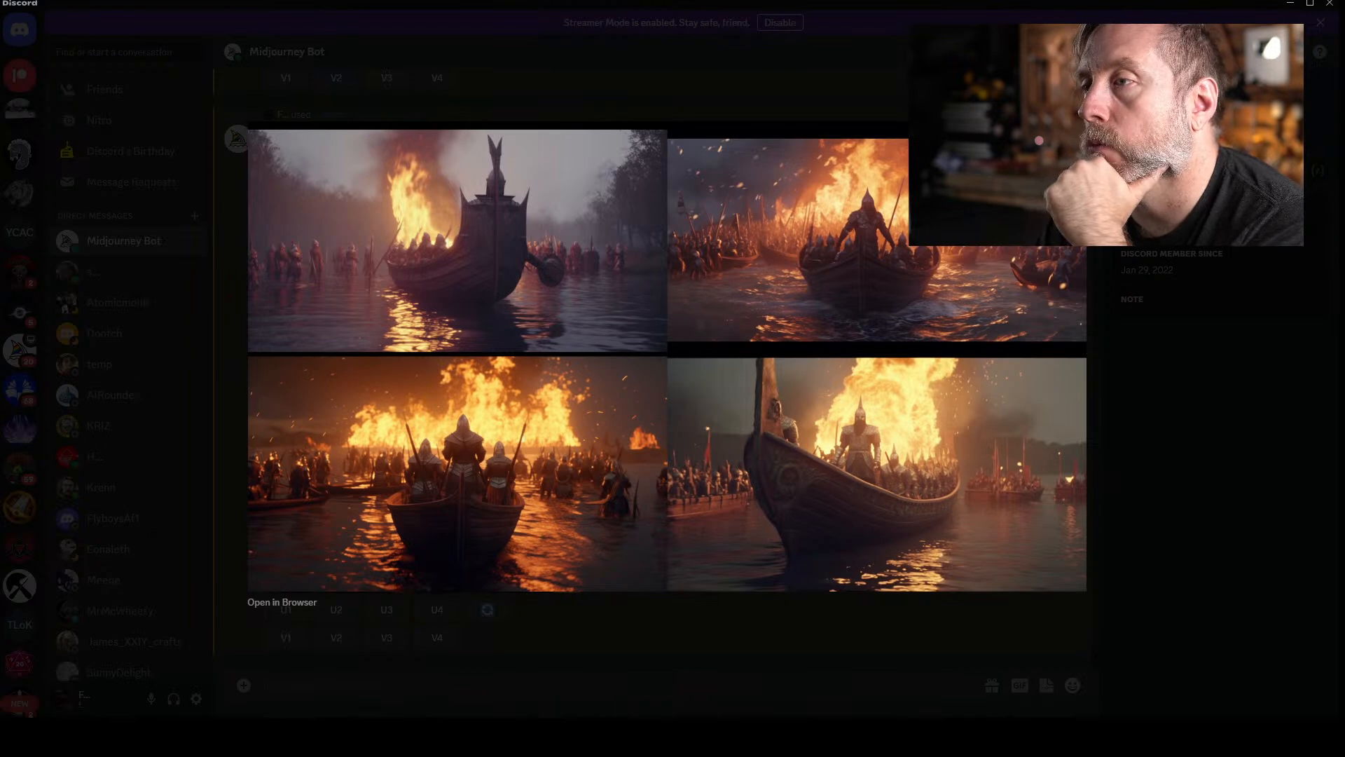
{"action": "key", "text": "Escape"}
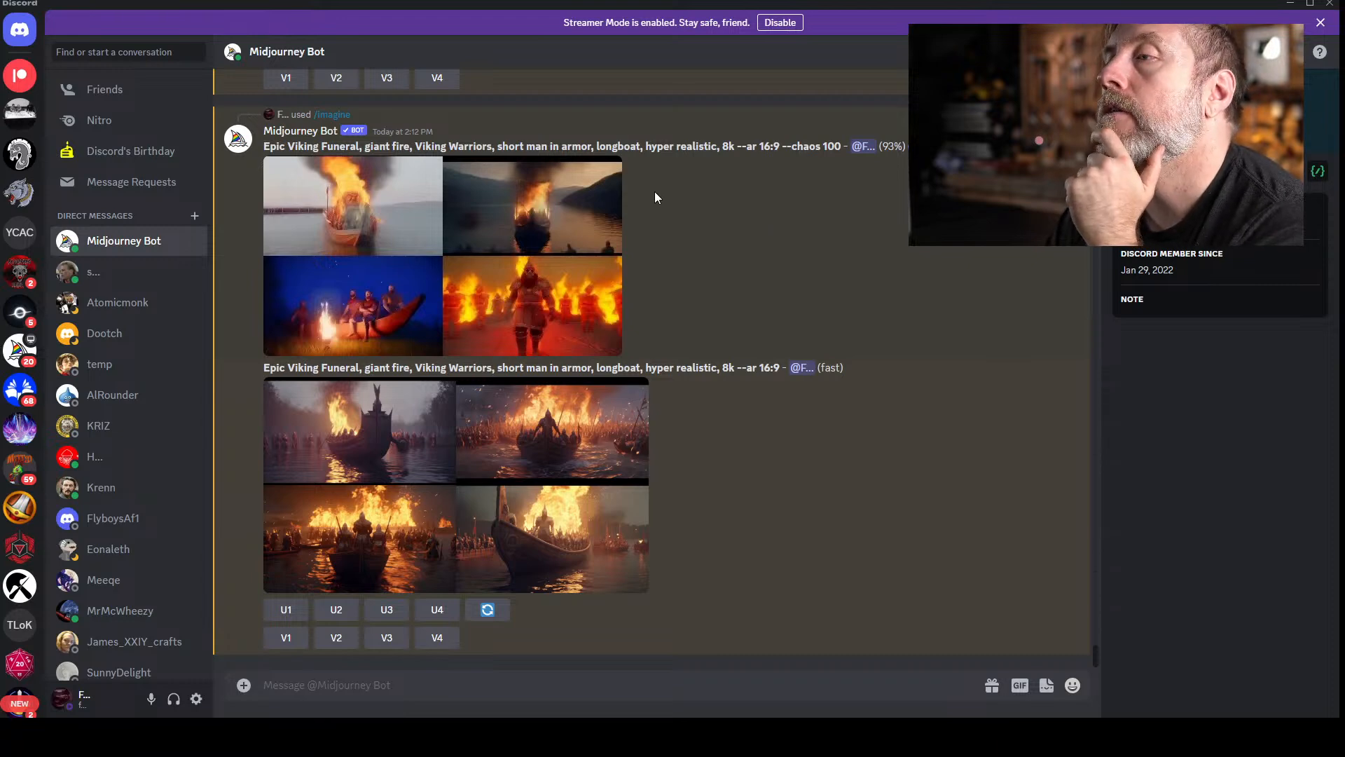
{"action": "left_click", "coordinate": [634, 553]}
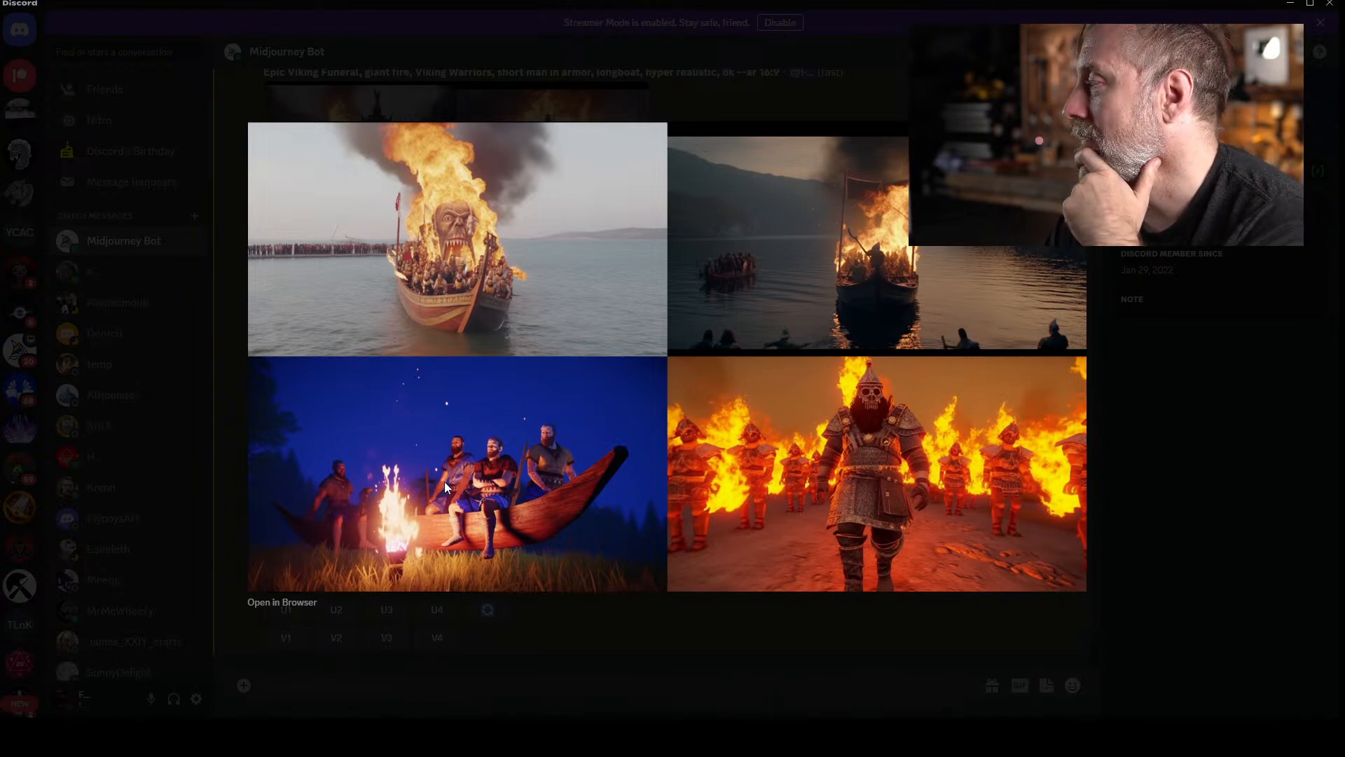
{"action": "left_click", "coordinate": [541, 55]}
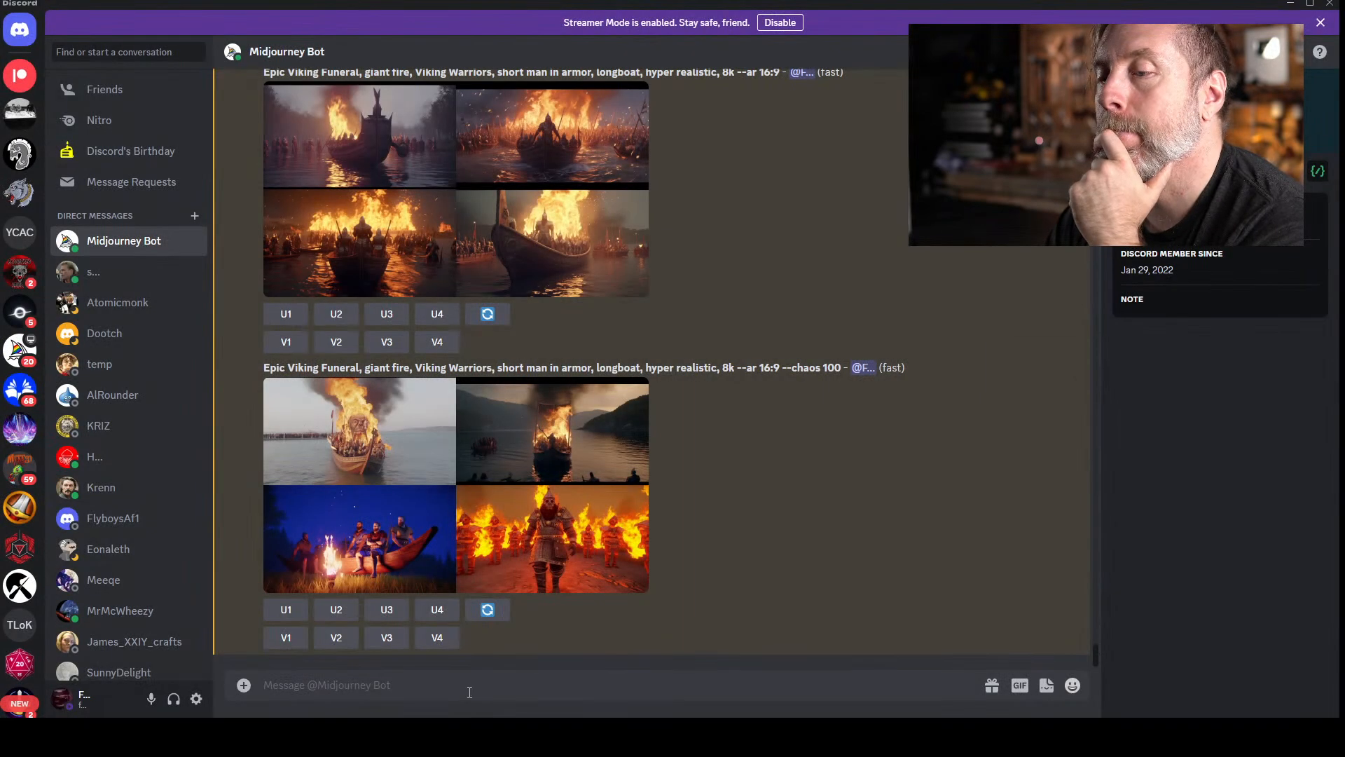
- Start a new /imagine command with an empty prompt
{"action": "type", "text": "/"}
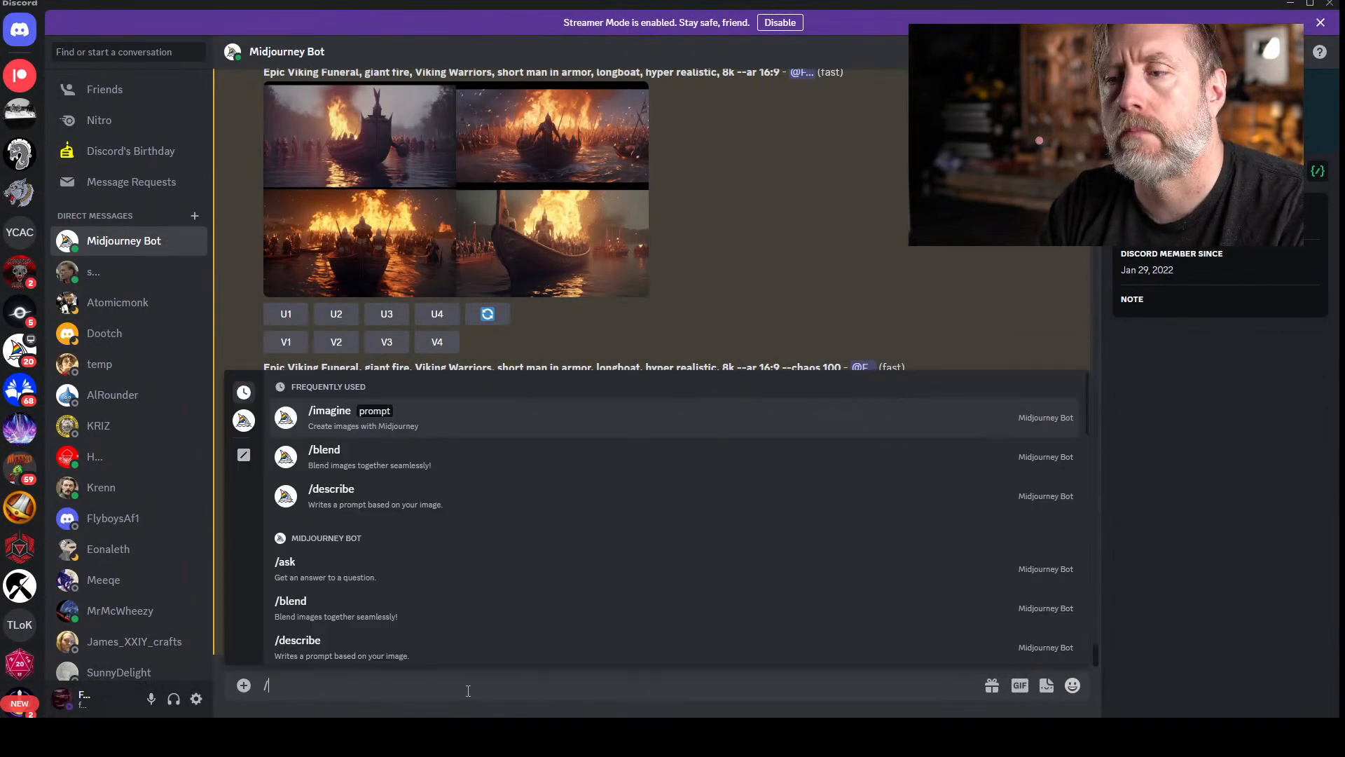
{"action": "type", "text": "imagi"}
{"action": "key", "text": "Tab"}
{"action": "type", "text": "leather cuirass"}
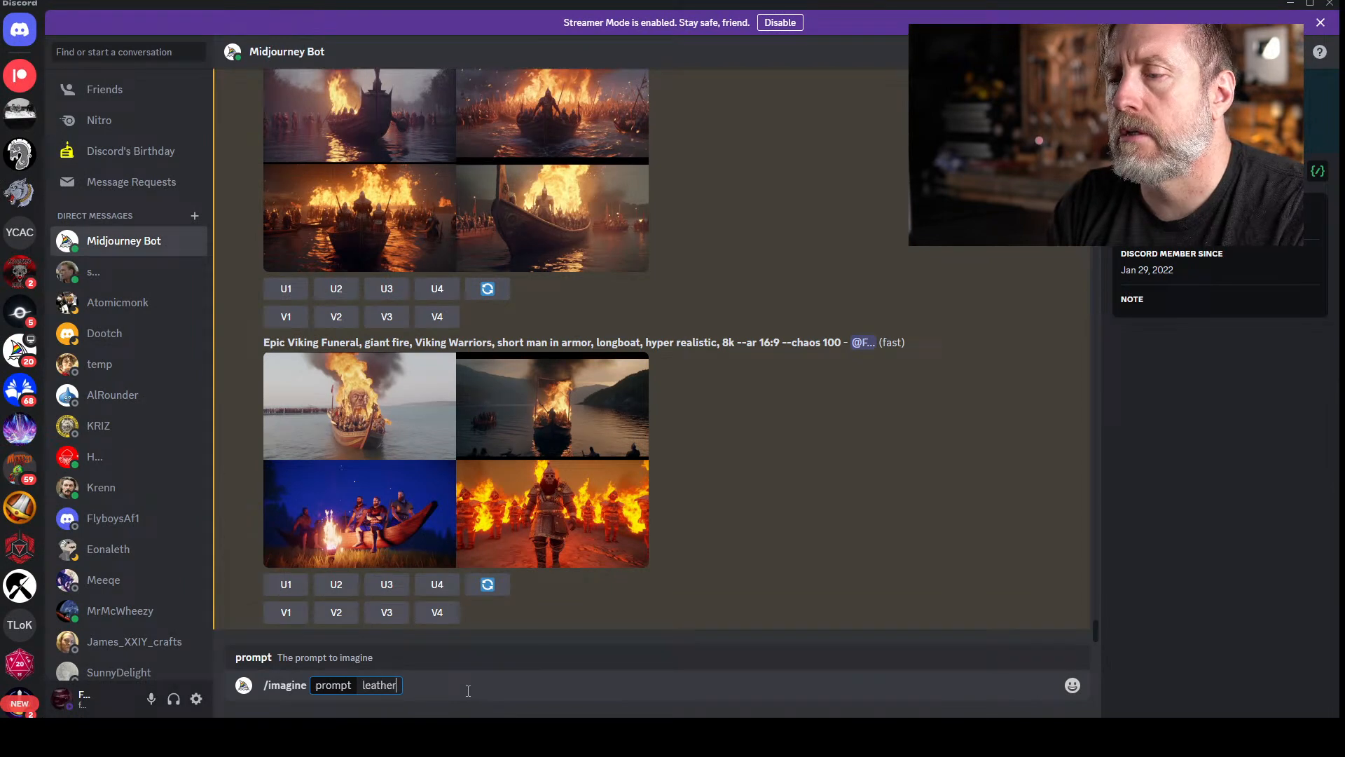
{"action": "key", "text": "BackSpace"}
{"action": "key", "text": "BackSpace"}
{"action": "key", "text": "BackSpace"}
{"action": "key", "text": "BackSpace"}
{"action": "key", "text": "BackSpace"}
{"action": "key", "text": "BackSpace"}
{"action": "key", "text": "BackSpace"}
{"action": "key", "text": "BackSpace"}
{"action": "key", "text": "BackSpace"}
{"action": "key", "text": "BackSpace"}
{"action": "key", "text": "BackSpace"}
{"action": "key", "text": "BackSpace"}
{"action": "key", "text": "BackSpace"}
{"action": "key", "text": "BackSpace"}
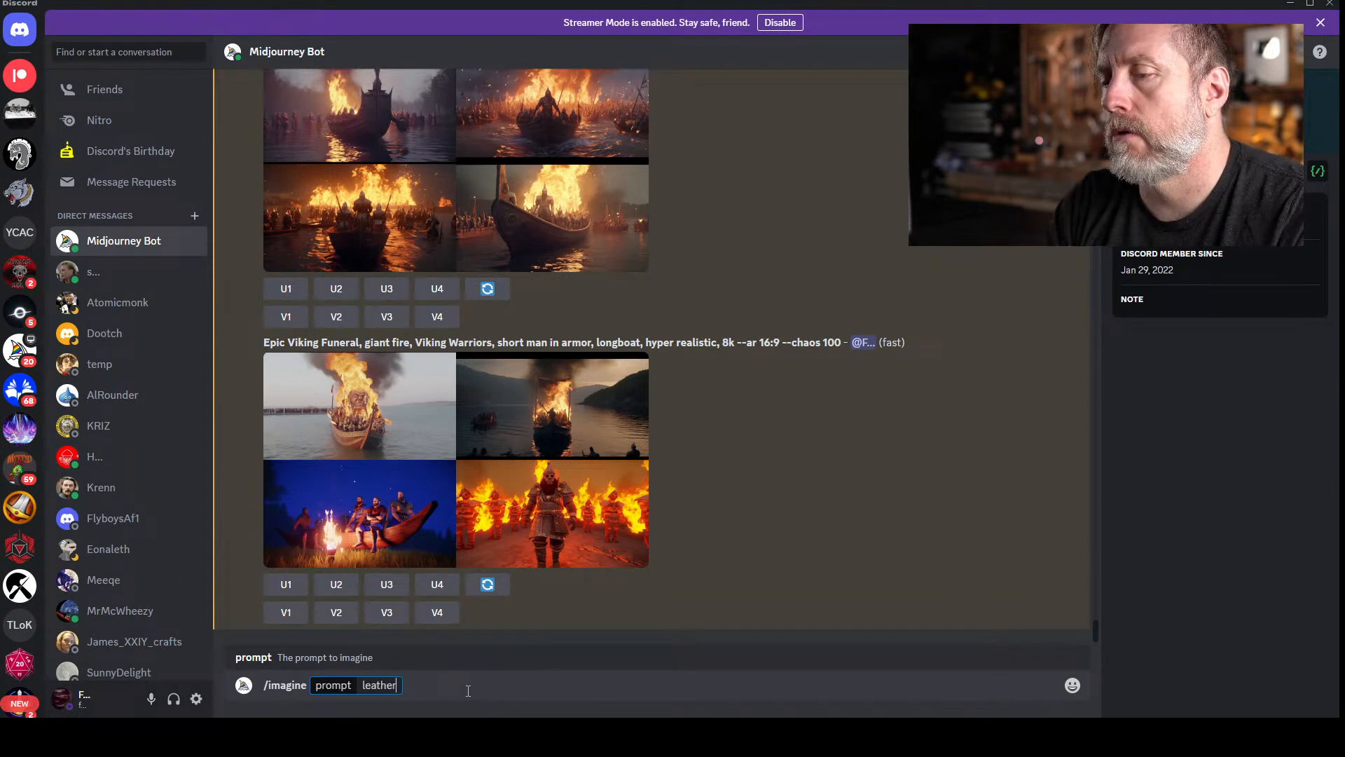
- Enter the prompt text "studded leather cuirass, black isolated background," in the /imagine command
{"action": "type", "text": "studde"}
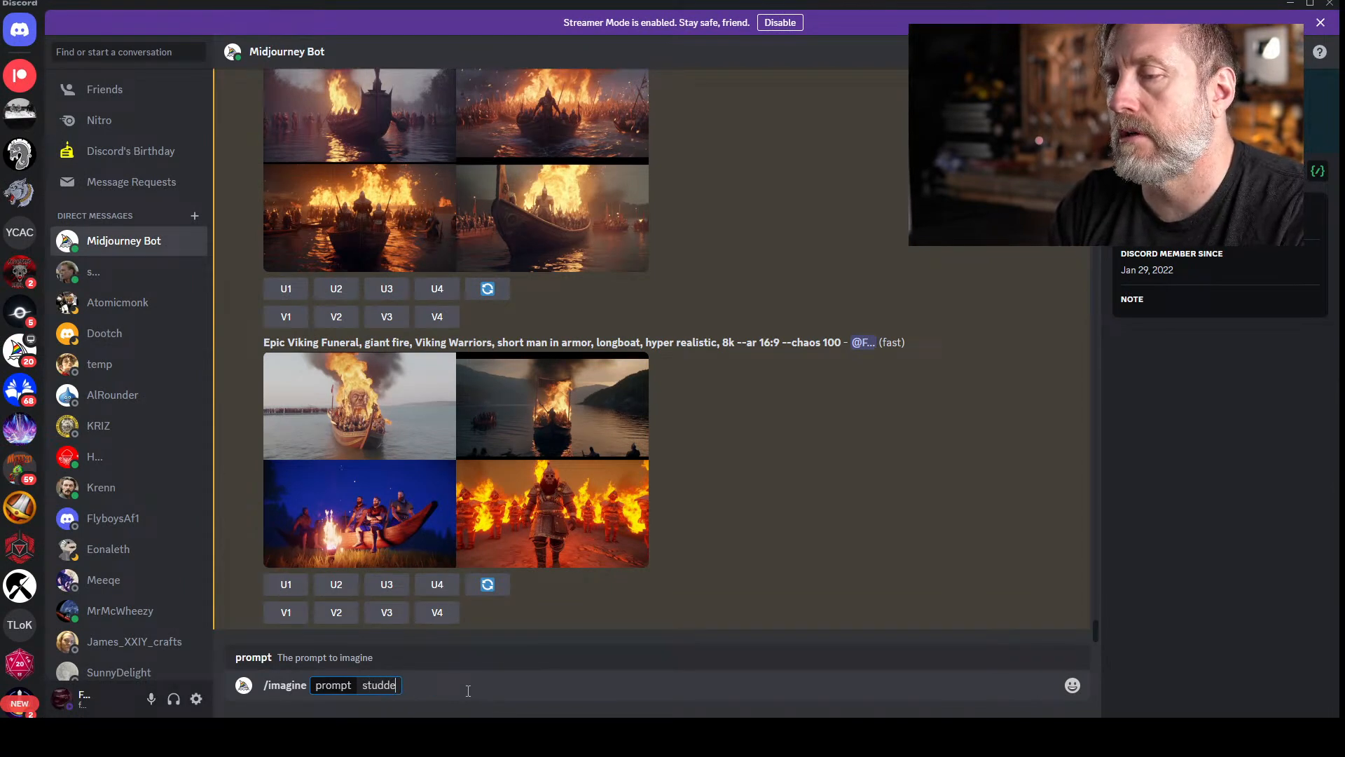
{"action": "type", "text": "d leather cuirass"}
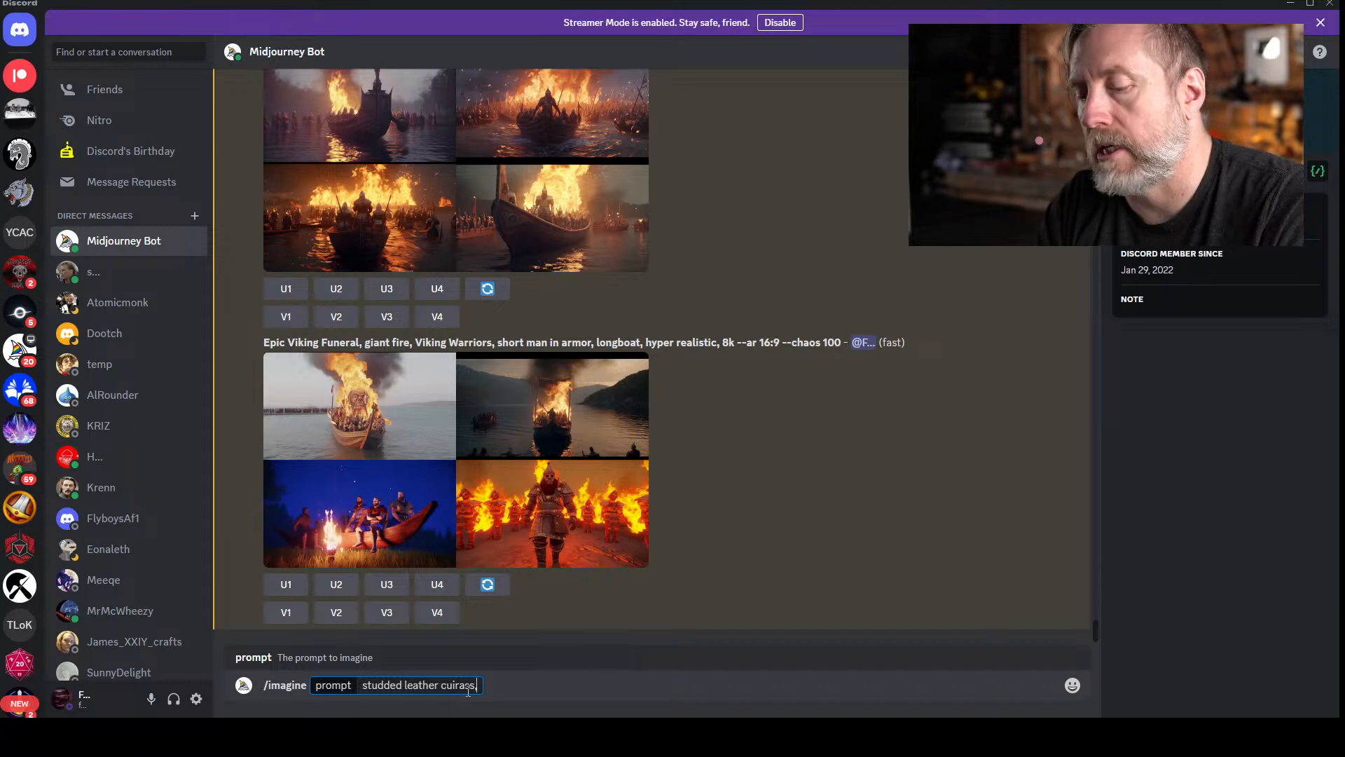
{"action": "type", "text": ", isolated"}
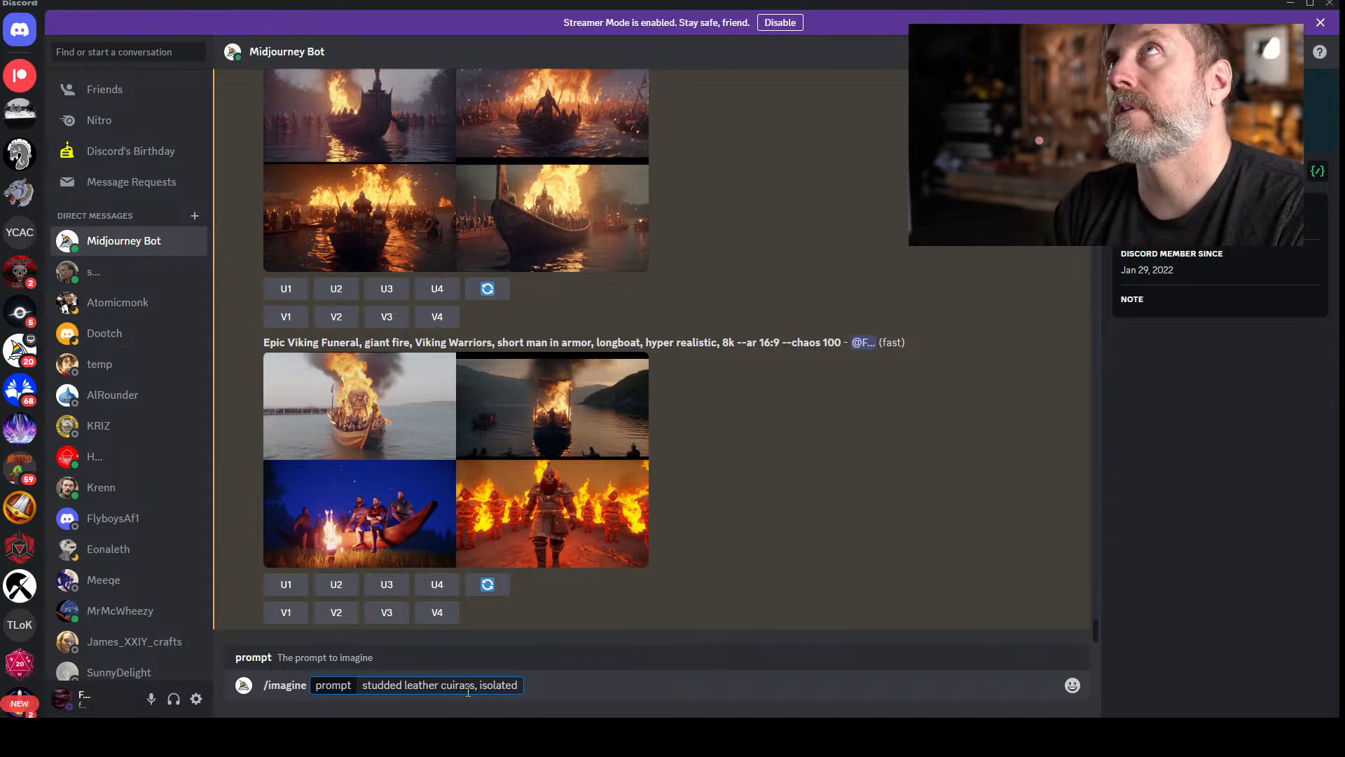
{"action": "key", "text": "BackSpace"}
{"action": "key", "text": "BackSpace"}
{"action": "key", "text": "BackSpace"}
{"action": "key", "text": "BackSpace"}
{"action": "key", "text": "BackSpace"}
{"action": "key", "text": "BackSpace"}
{"action": "key", "text": "BackSpace"}
{"action": "key", "text": "BackSpace"}
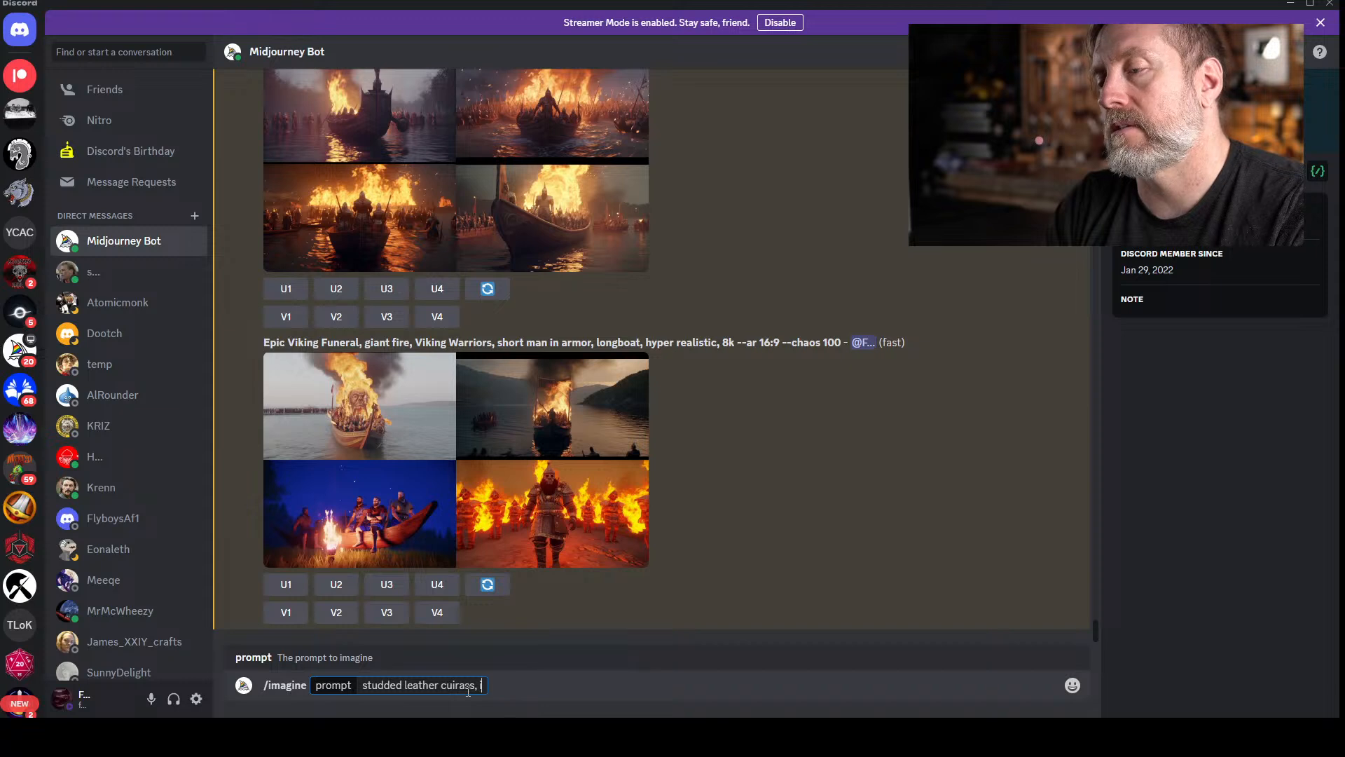
{"action": "type", "text": "black isolated"}
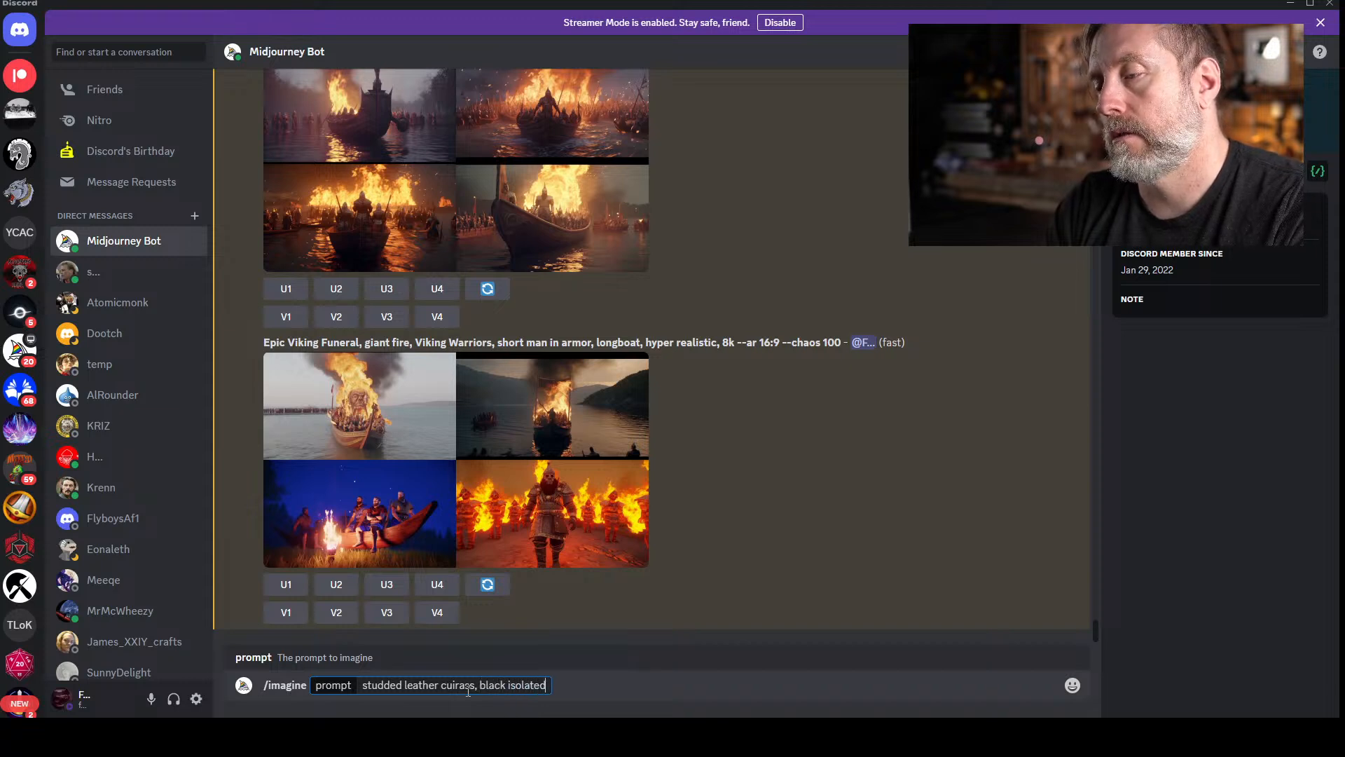
{"action": "type", "text": " background, "}
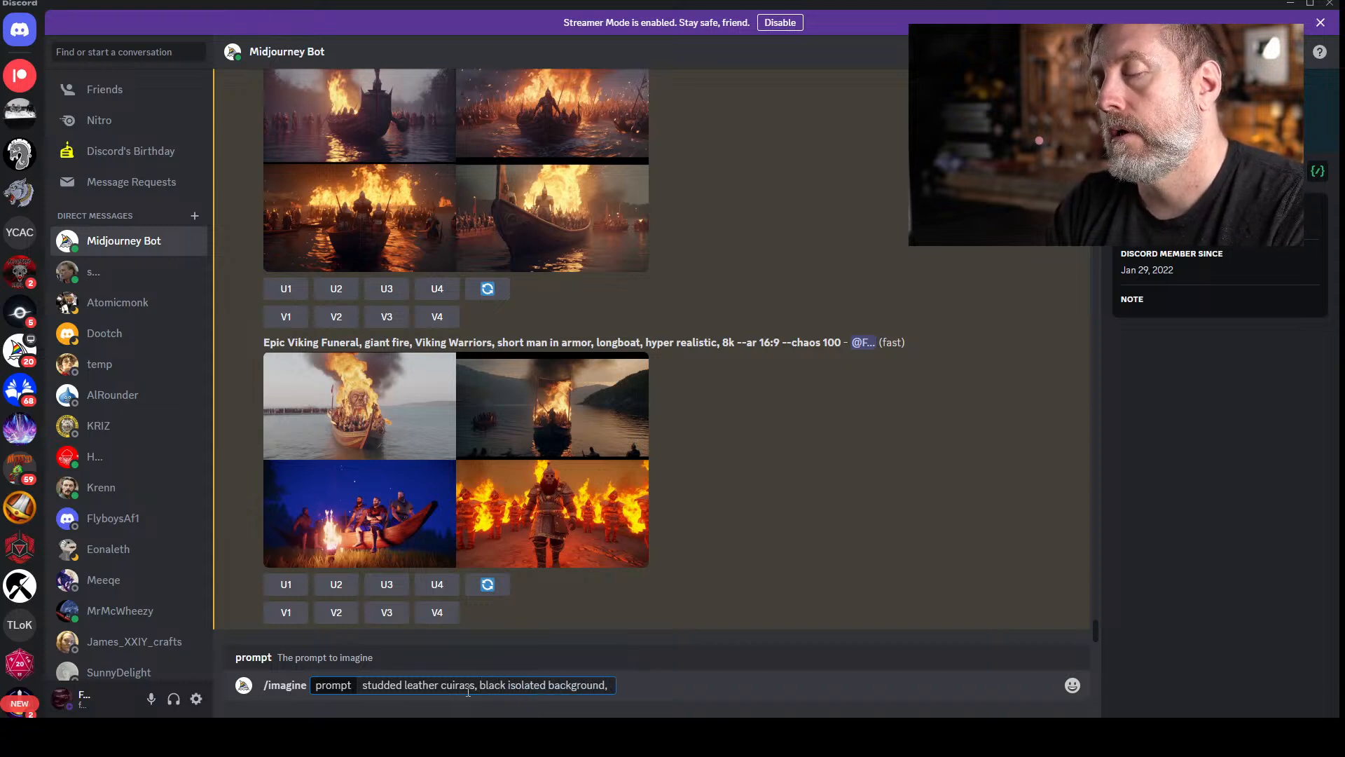
- Put "photography" at the start of the prompt and append "studio lighting, pro color grading, gritty" at its end
{"action": "type", "text": "photography"}
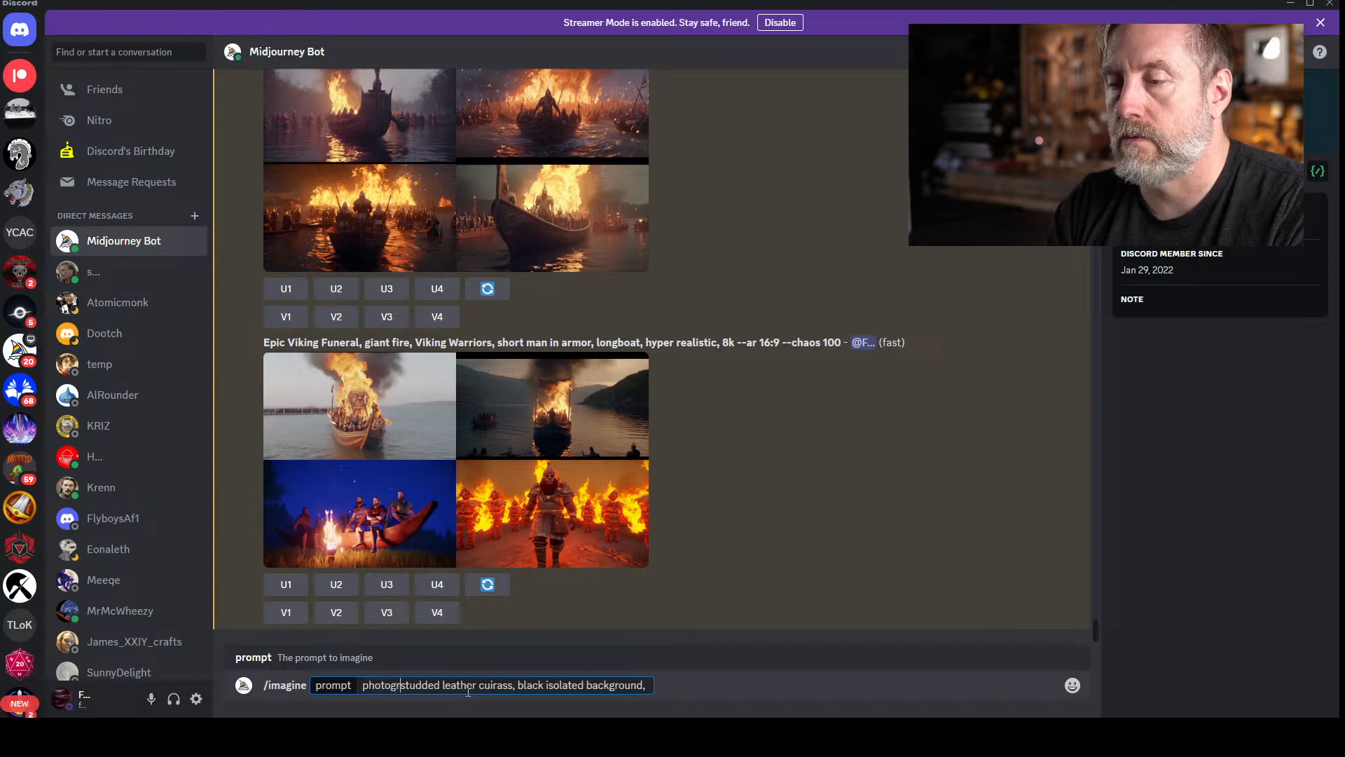
{"action": "key", "text": "End"}
{"action": "type", "text": "studio lighting,"}
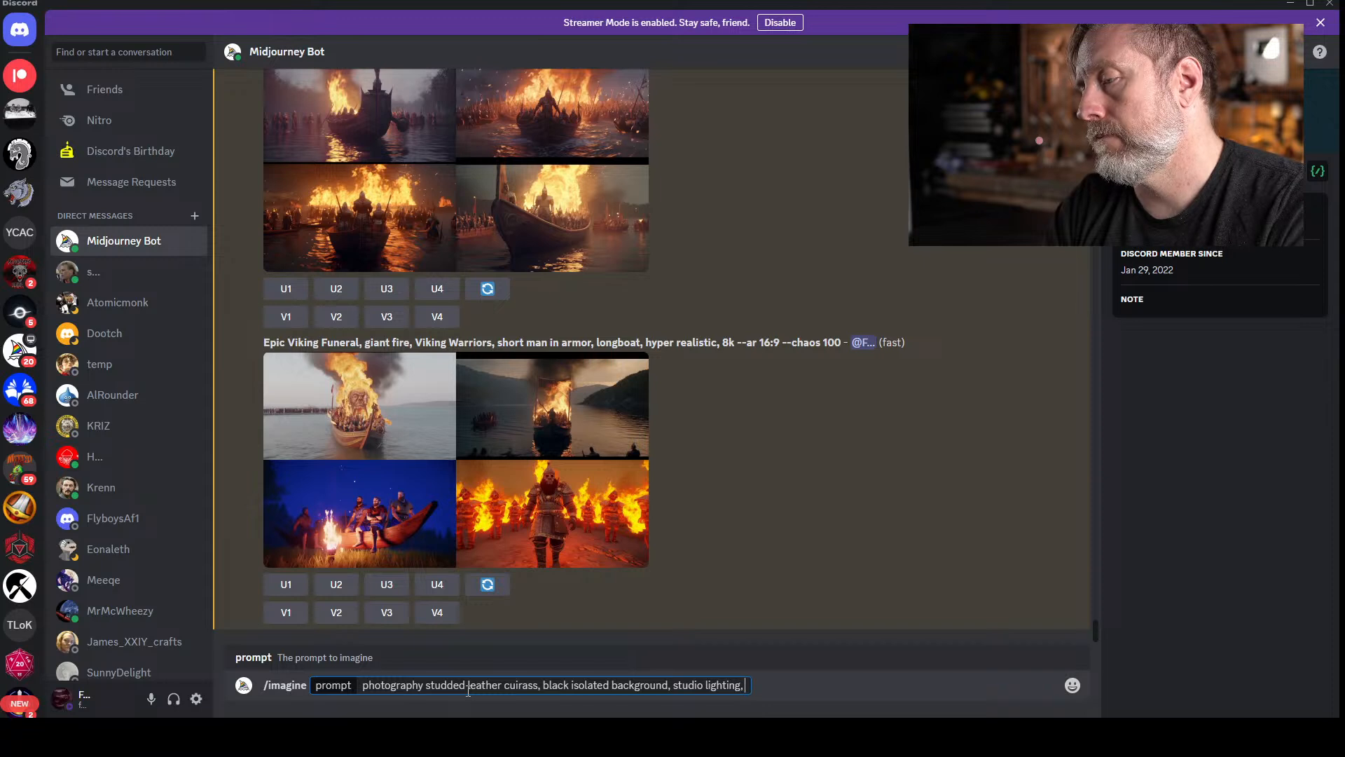
{"action": "type", "text": " pro color g"}
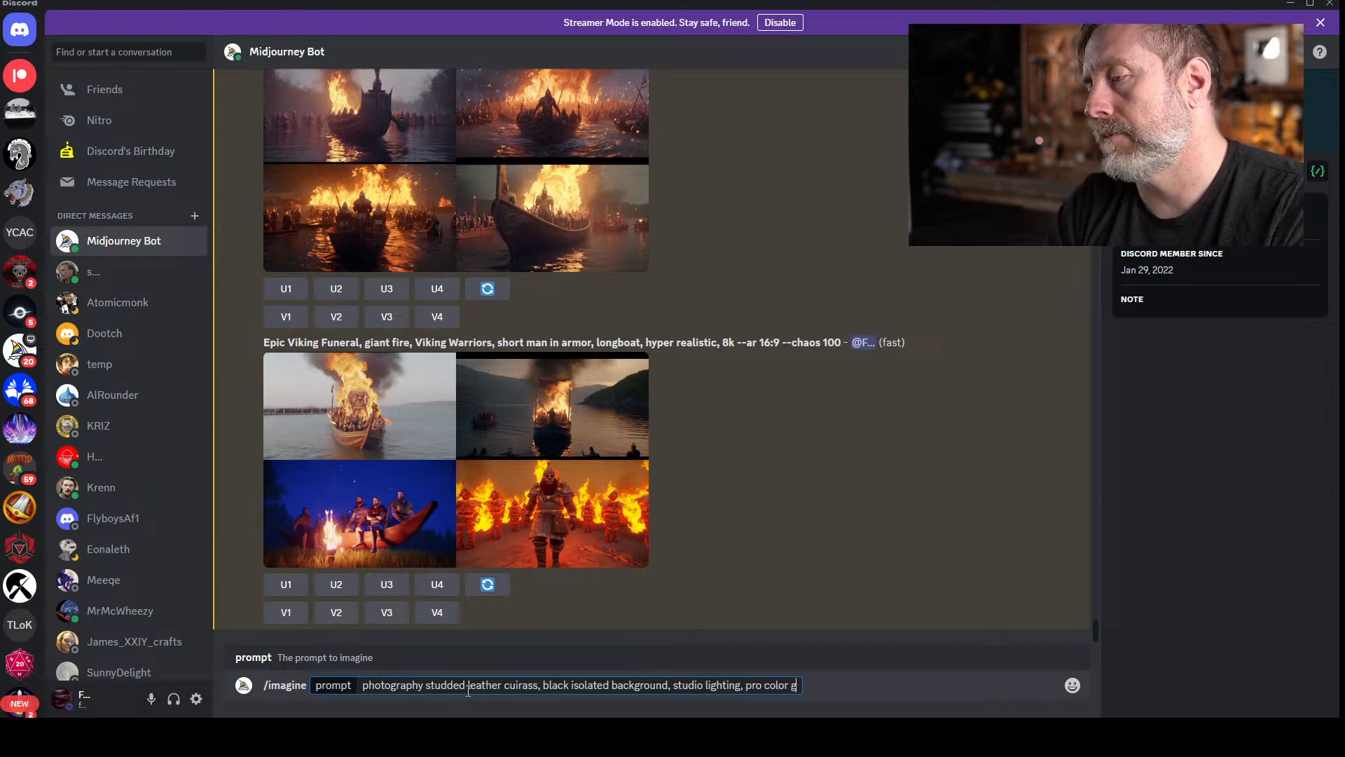
{"action": "type", "text": "rading, gritty"}
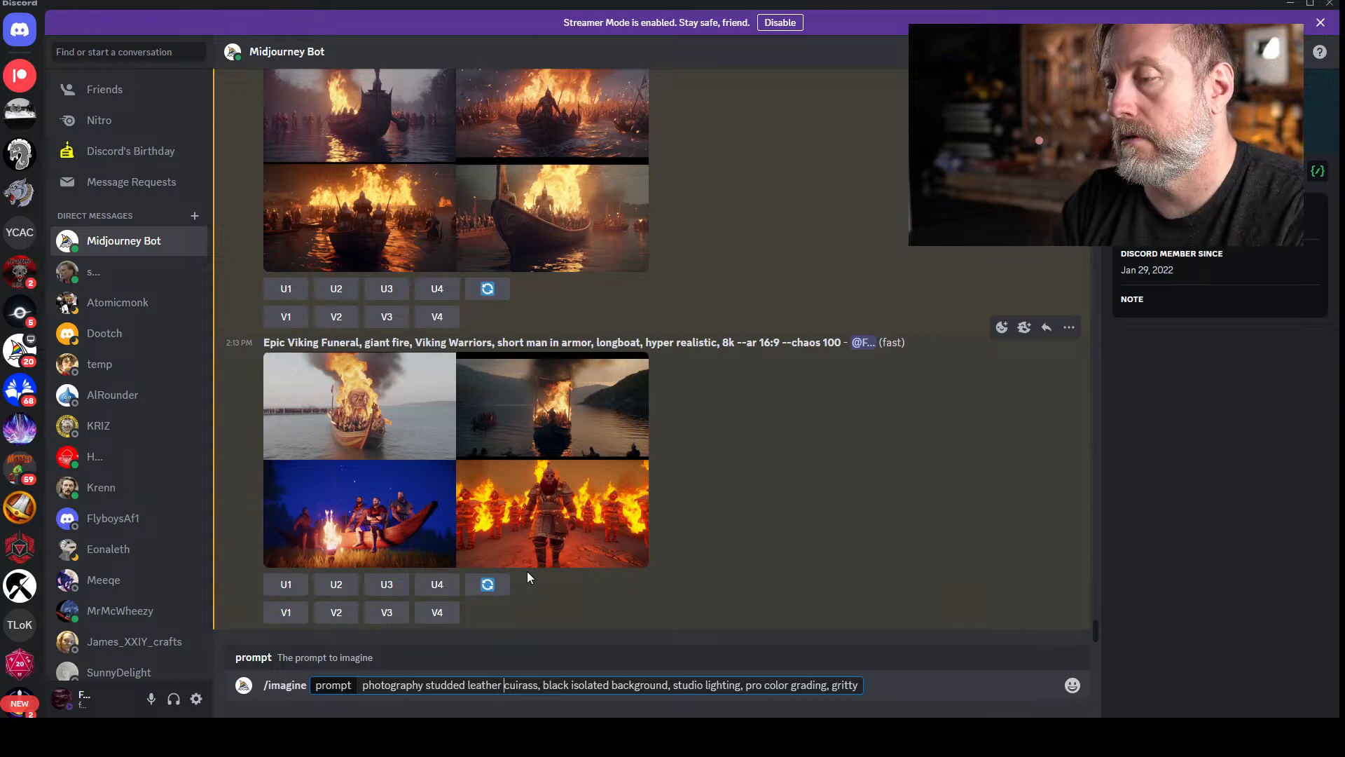
- Insert "womens" before "cuirass", append "--ar 3:4" to the prompt and submit it for image generation
{"action": "type", "text": "womens"}
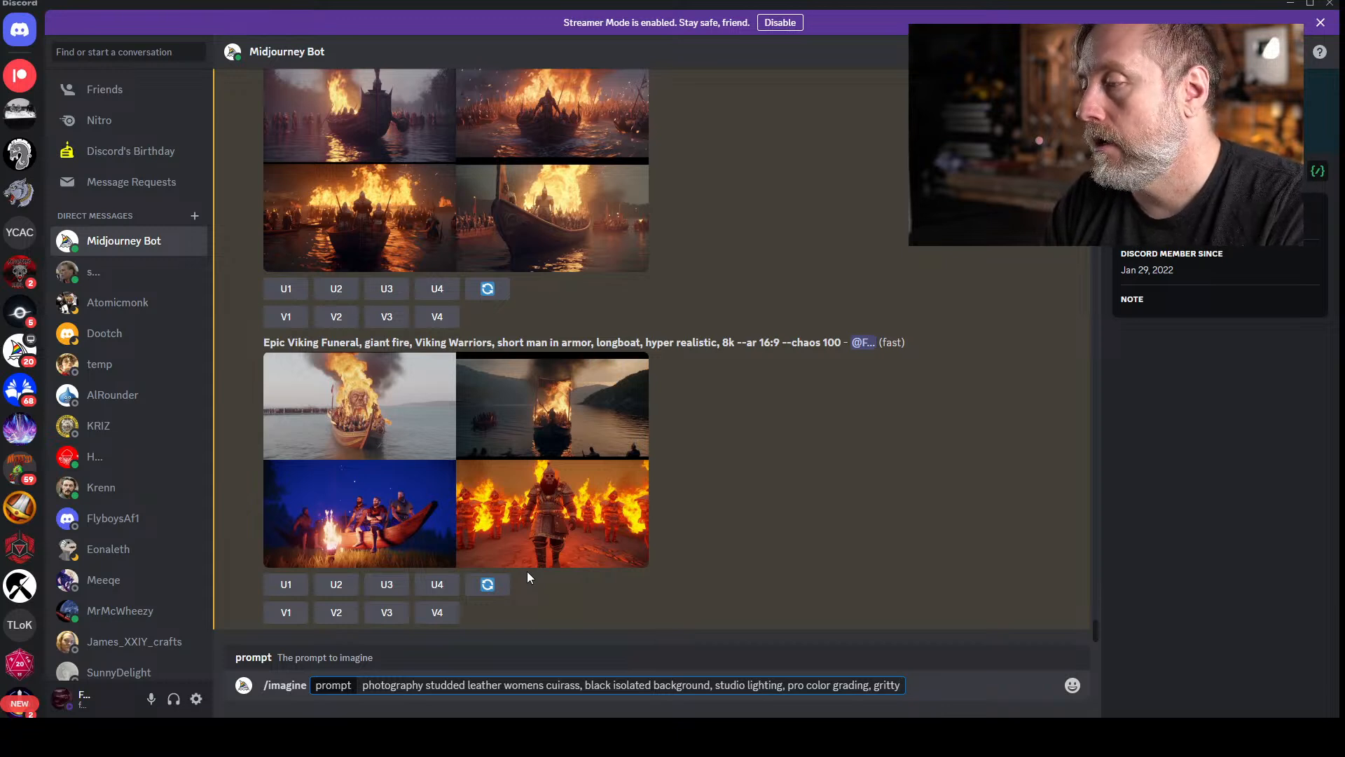
{"action": "type", "text": "--ar"}
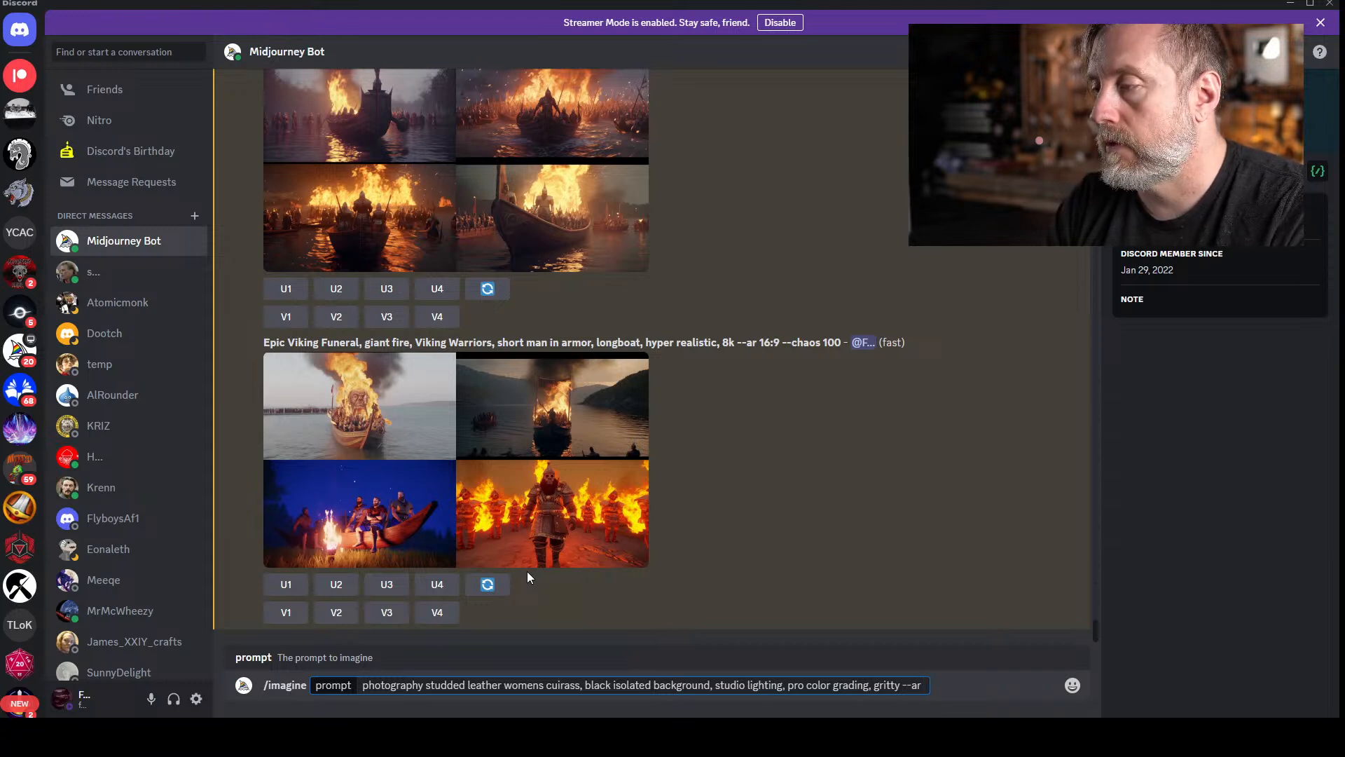
{"action": "type", "text": " 3:4"}
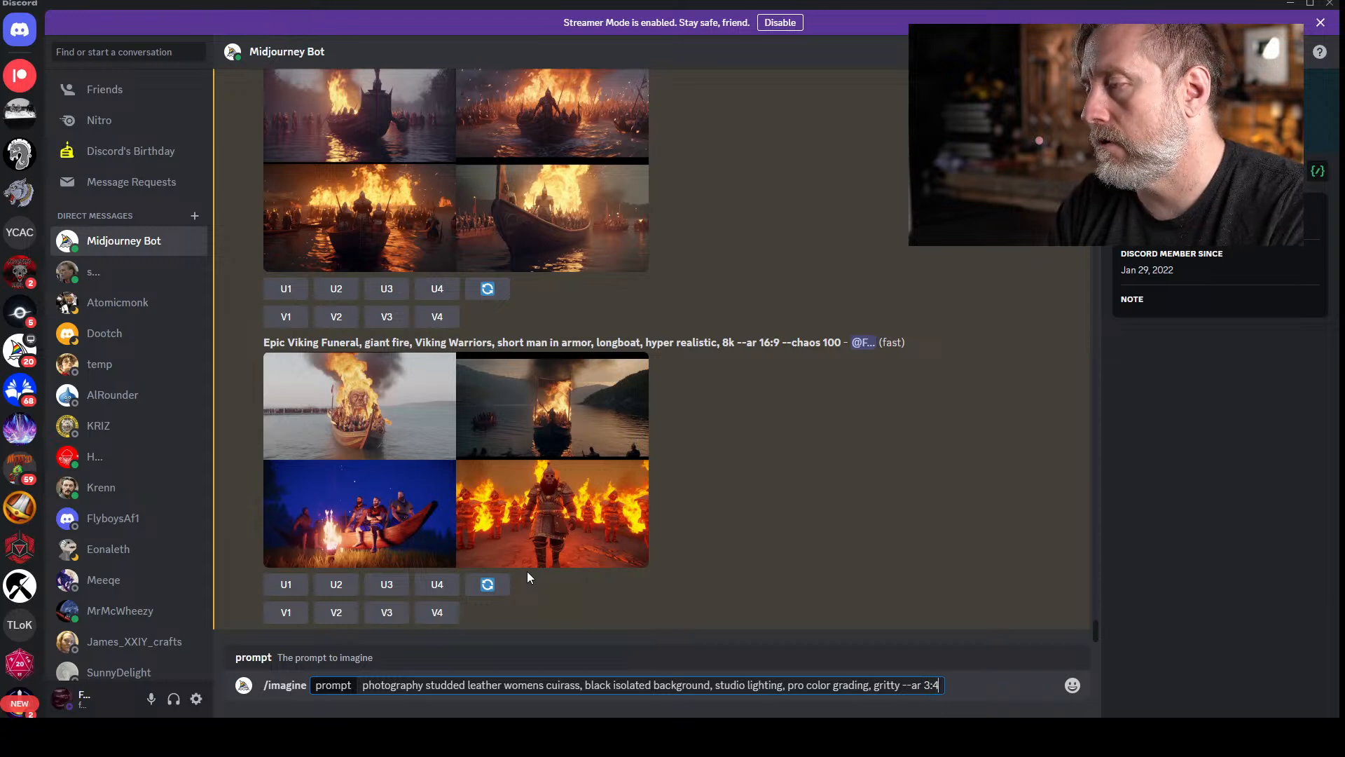
{"action": "type", "text": " --"}
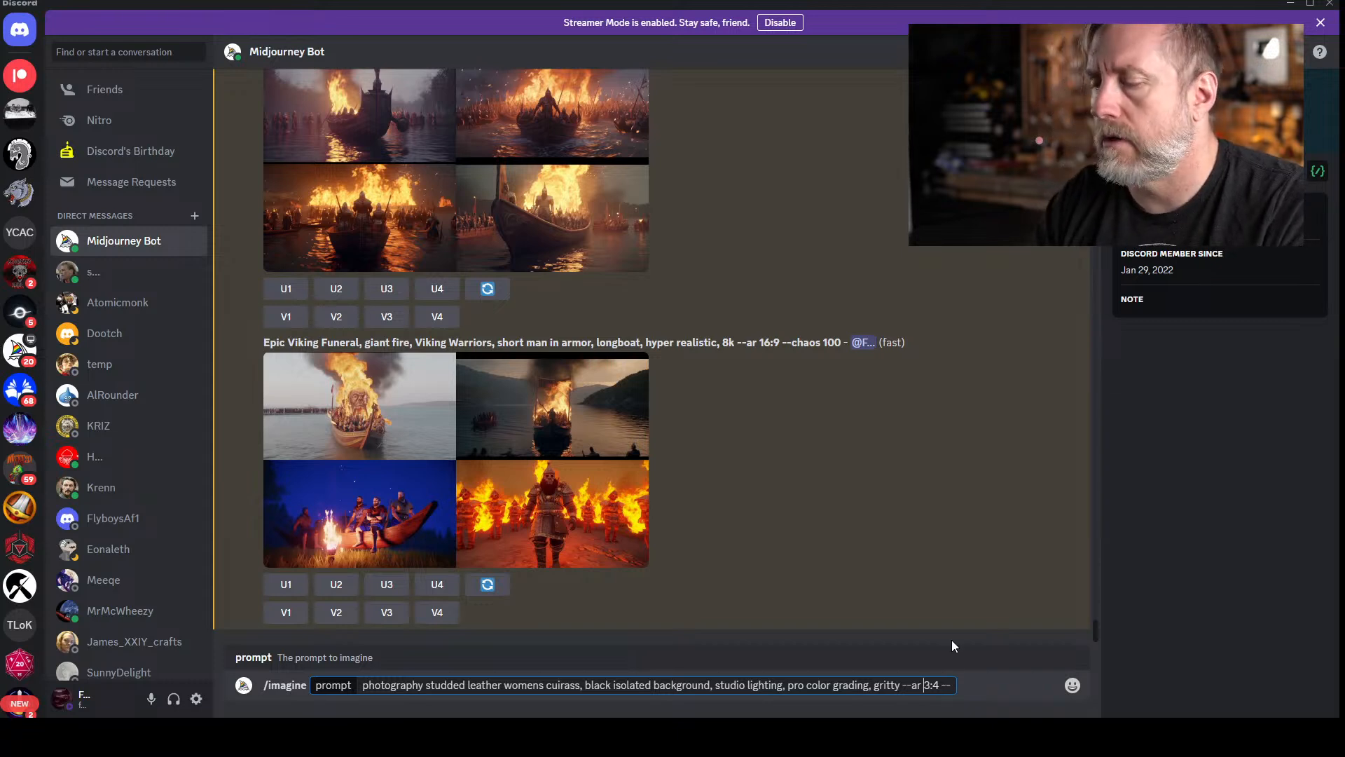
{"action": "key", "text": "BackSpace"}
{"action": "key", "text": "BackSpace"}
{"action": "key", "text": "BackSpace"}
{"action": "key", "text": "Return"}
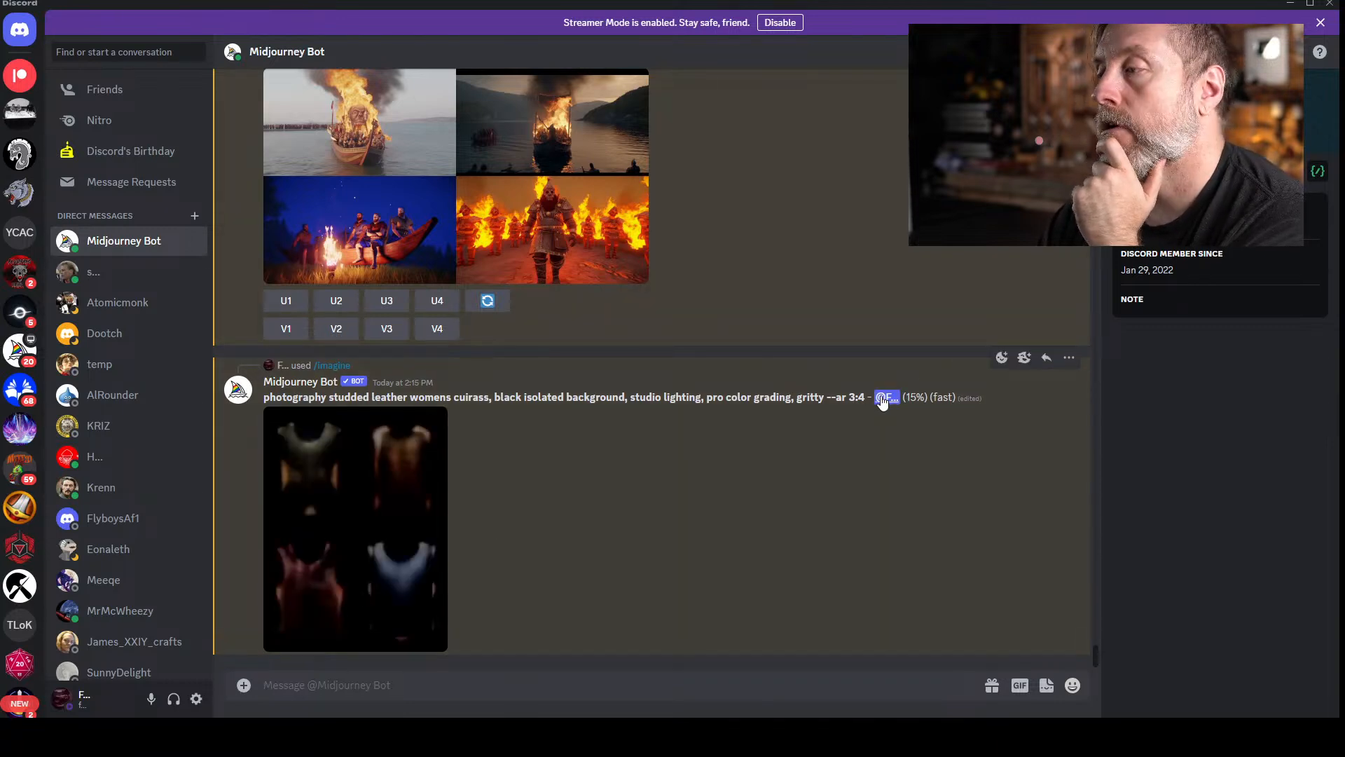
- Copy the submitted womens cuirass prompt, including "--ar 3:4", into a new /imagine command
{"action": "left_click_drag", "start_coordinate": [866, 392], "coordinate": [263, 400]}
{"action": "right_click", "coordinate": [267, 401]}
{"action": "left_click", "coordinate": [295, 414]}
{"action": "left_click", "coordinate": [502, 642]}
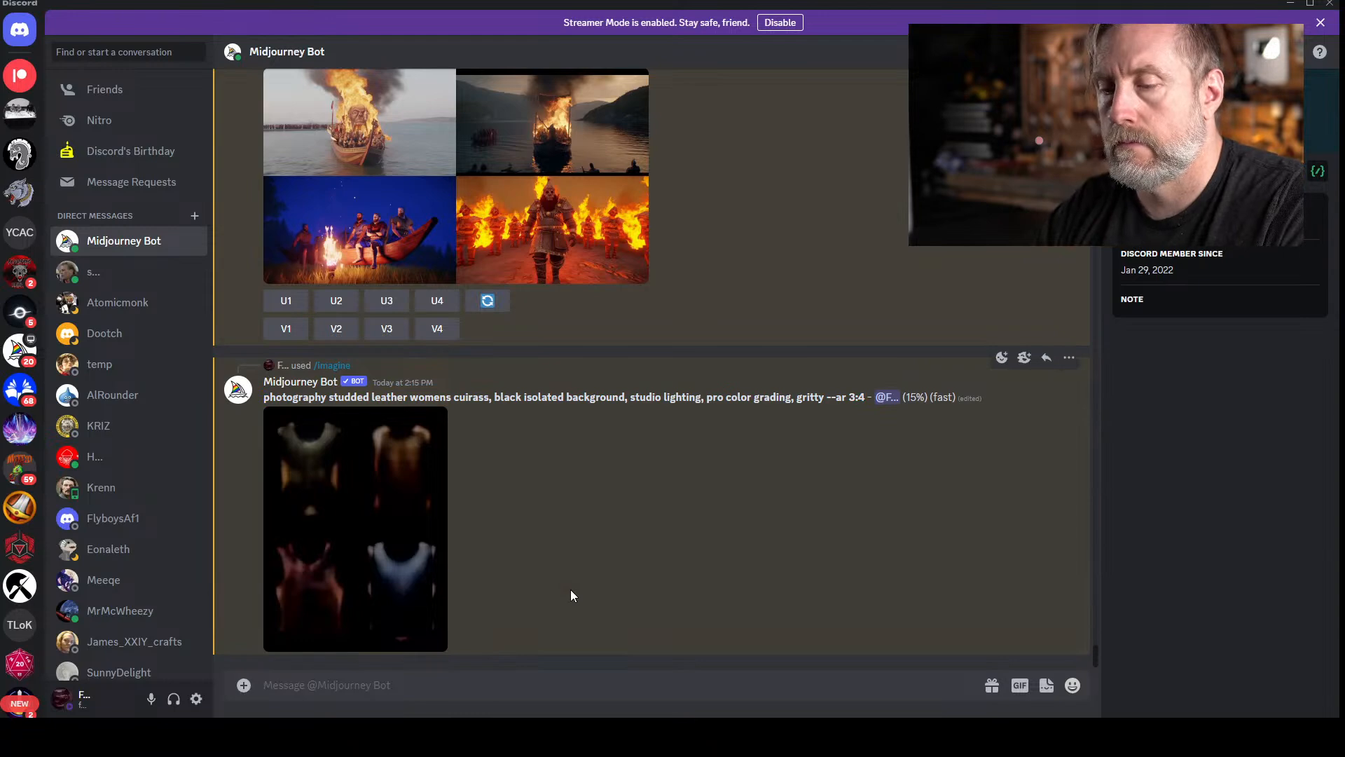
{"action": "type", "text": "/imagine"}
{"action": "key", "text": "Tab"}
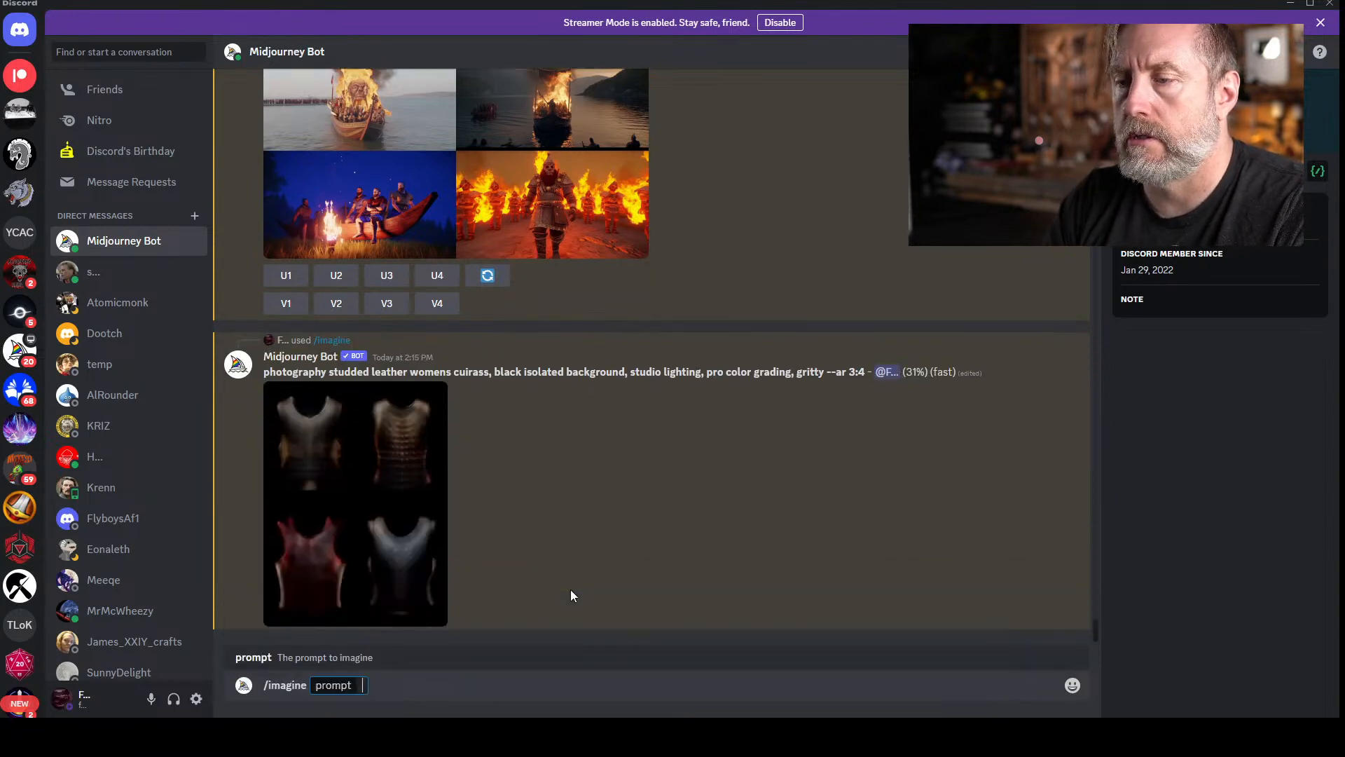
{"action": "key", "text": "ctrl+v"}
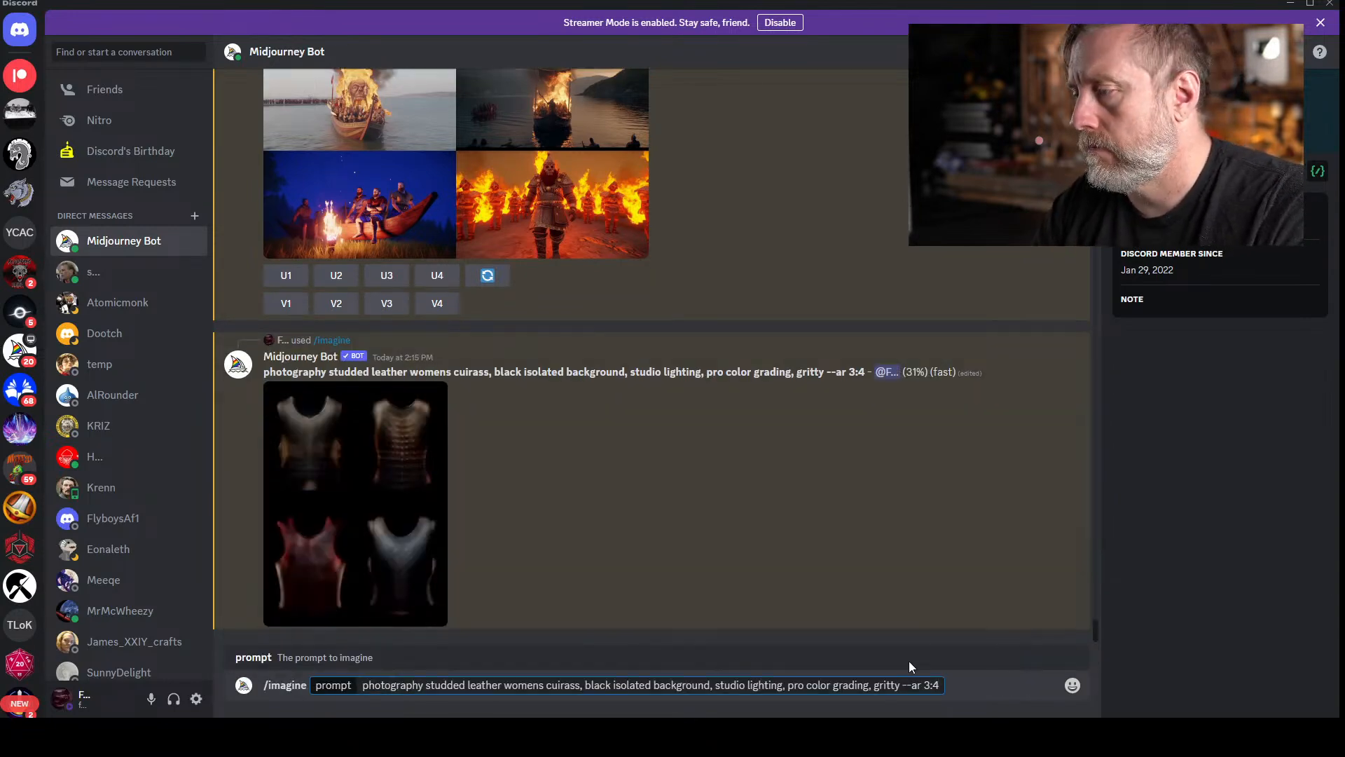
- Replace "gritty" in the copied prompt with "intricate celtic knotwork" and submit it for image generation
{"action": "left_click", "coordinate": [901, 685]}
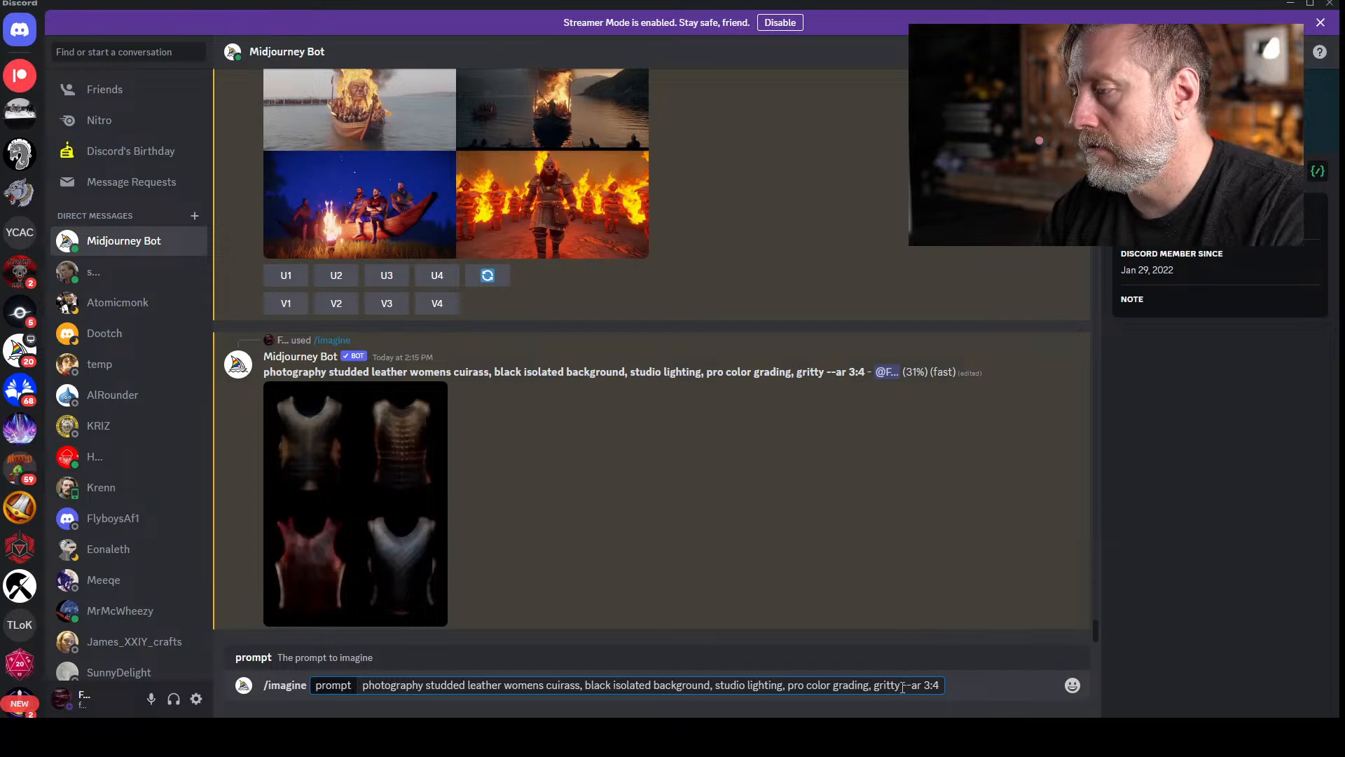
{"action": "key", "text": "BackSpace"}
{"action": "key", "text": "BackSpace"}
{"action": "key", "text": "BackSpace"}
{"action": "key", "text": "BackSpace"}
{"action": "key", "text": "BackSpace"}
{"action": "key", "text": "BackSpace"}
{"action": "type", "text": "intricate knotwork"}
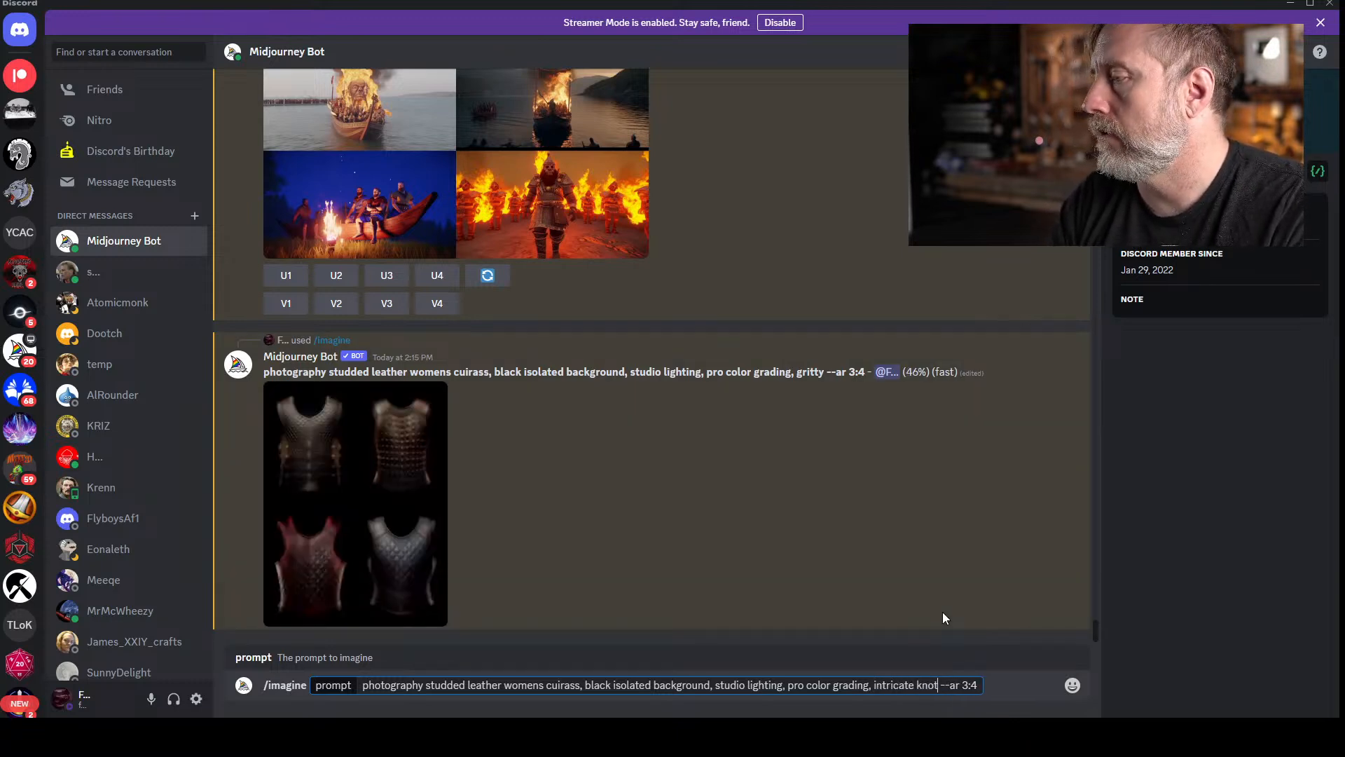
{"action": "key", "text": "BackSpace"}
{"action": "key", "text": "BackSpace"}
{"action": "key", "text": "BackSpace"}
{"action": "key", "text": "BackSpace"}
{"action": "key", "text": "BackSpace"}
{"action": "key", "text": "BackSpace"}
{"action": "key", "text": "BackSpace"}
{"action": "key", "text": "BackSpace"}
{"action": "type", "text": "celtic"}
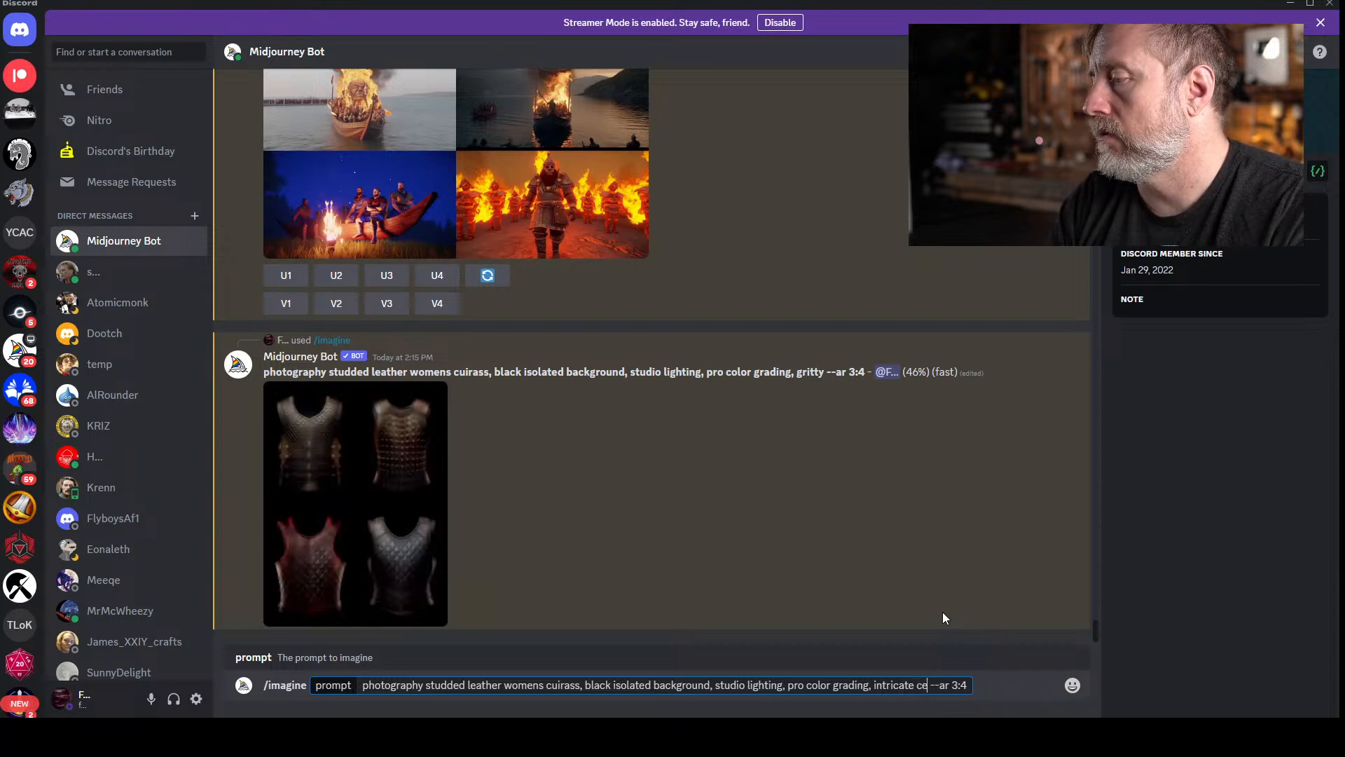
{"action": "type", "text": " knotwork"}
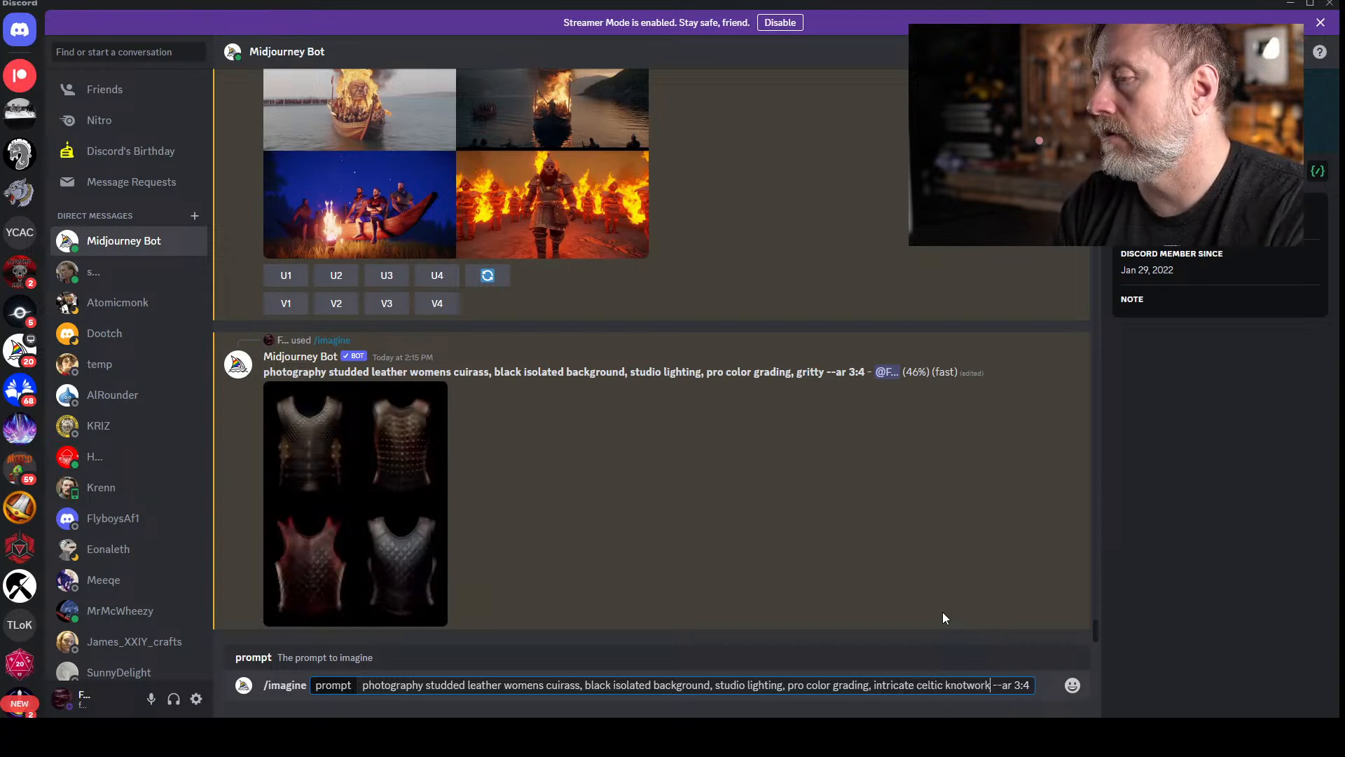
{"action": "key", "text": "Return"}
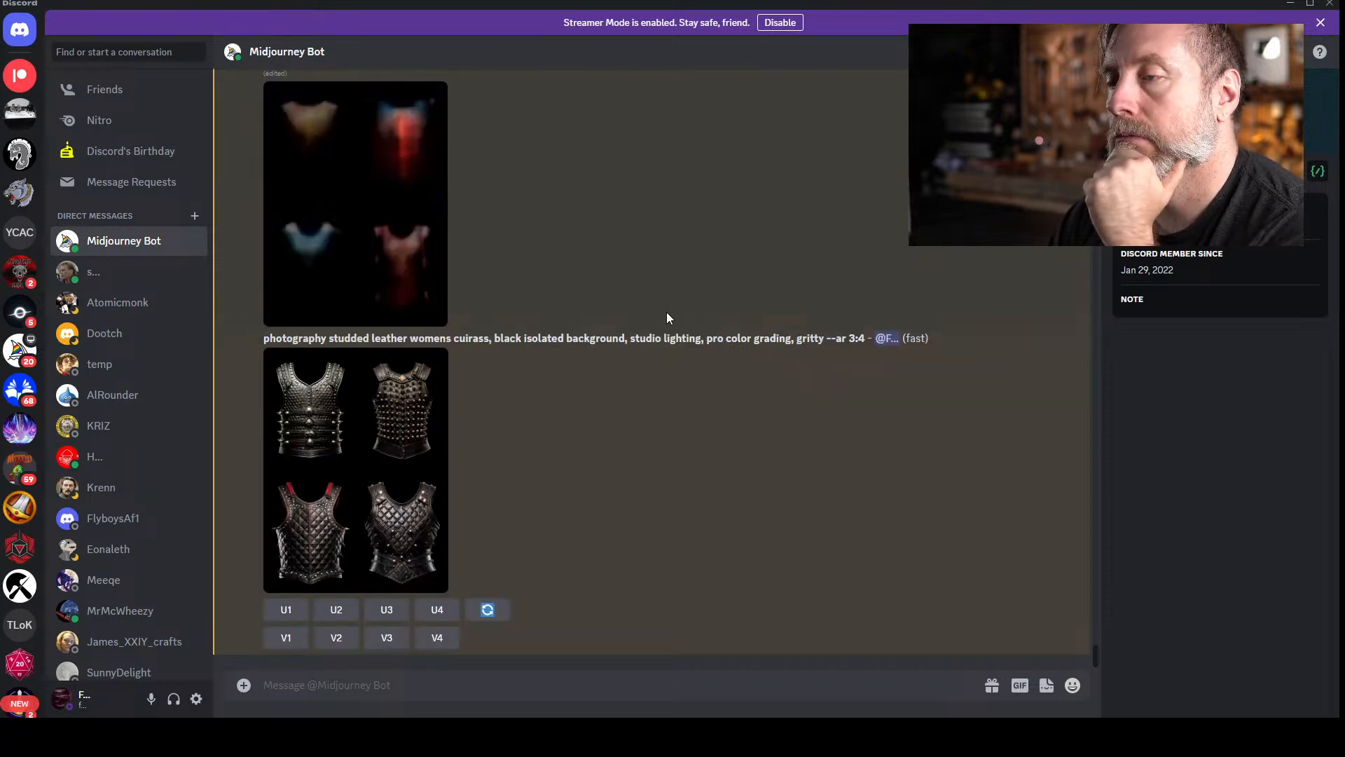
- Examine the gritty studded cuirass grid at enlarged size, then check the celtic knotwork generation in the conversation
{"action": "left_click", "coordinate": [331, 433]}
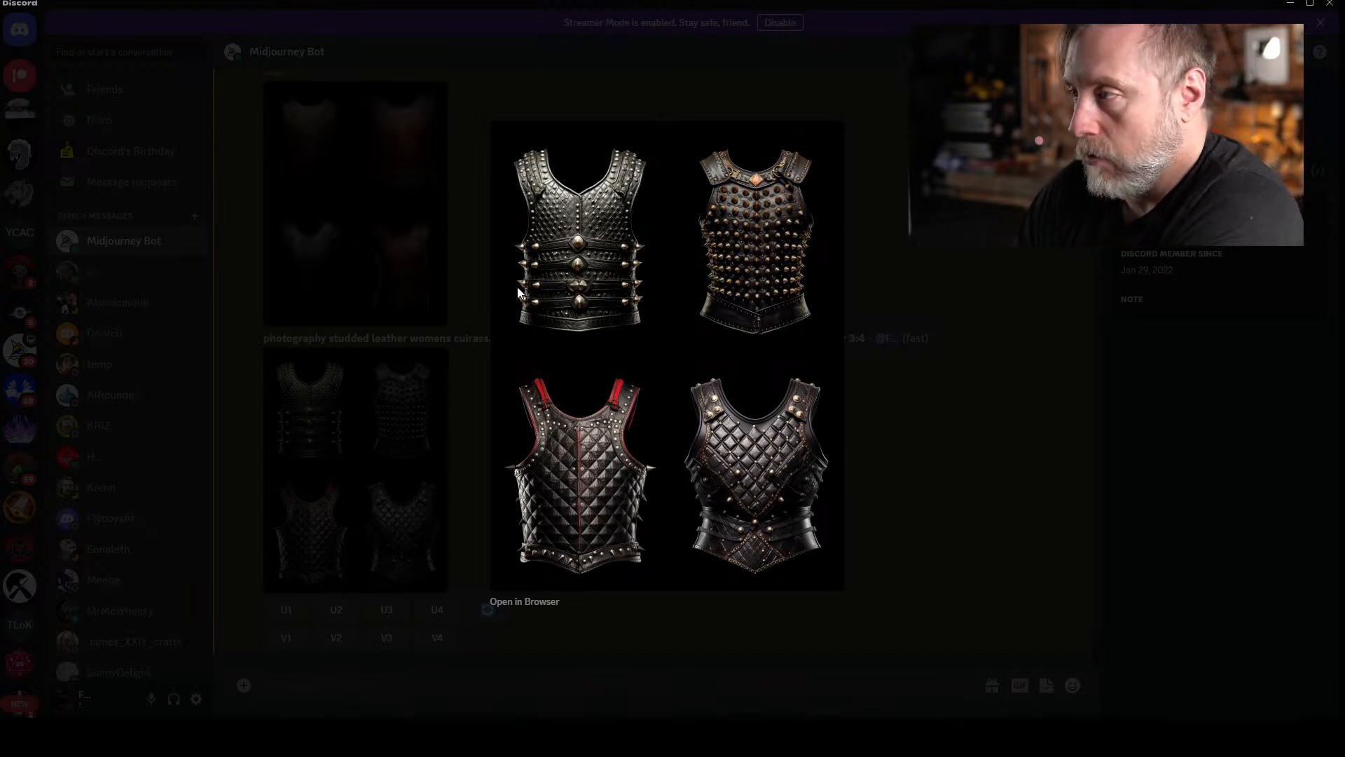
{"action": "left_click", "coordinate": [445, 270]}
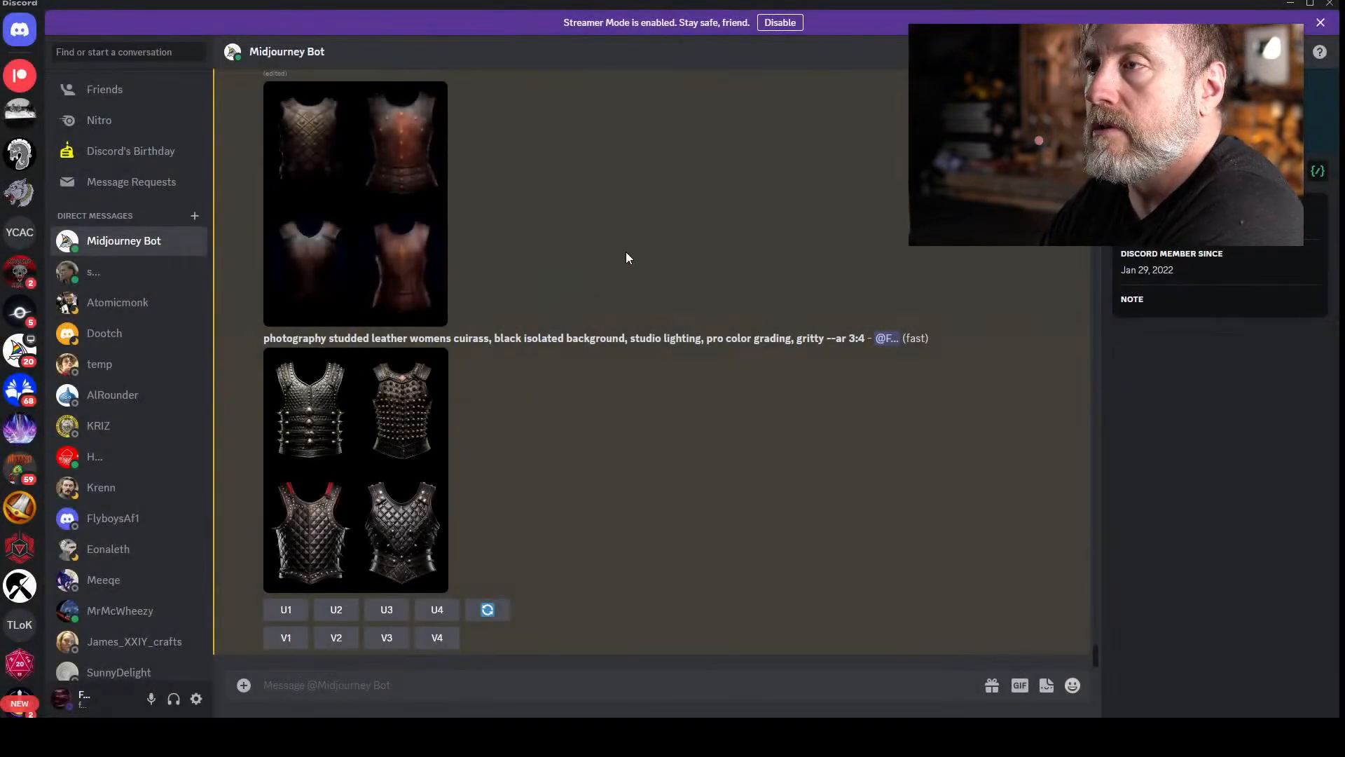
{"action": "scroll", "coordinate": [634, 378], "scroll_direction": "up", "scroll_amount": 3}
{"action": "scroll", "coordinate": [629, 385], "scroll_direction": "down", "scroll_amount": 1}
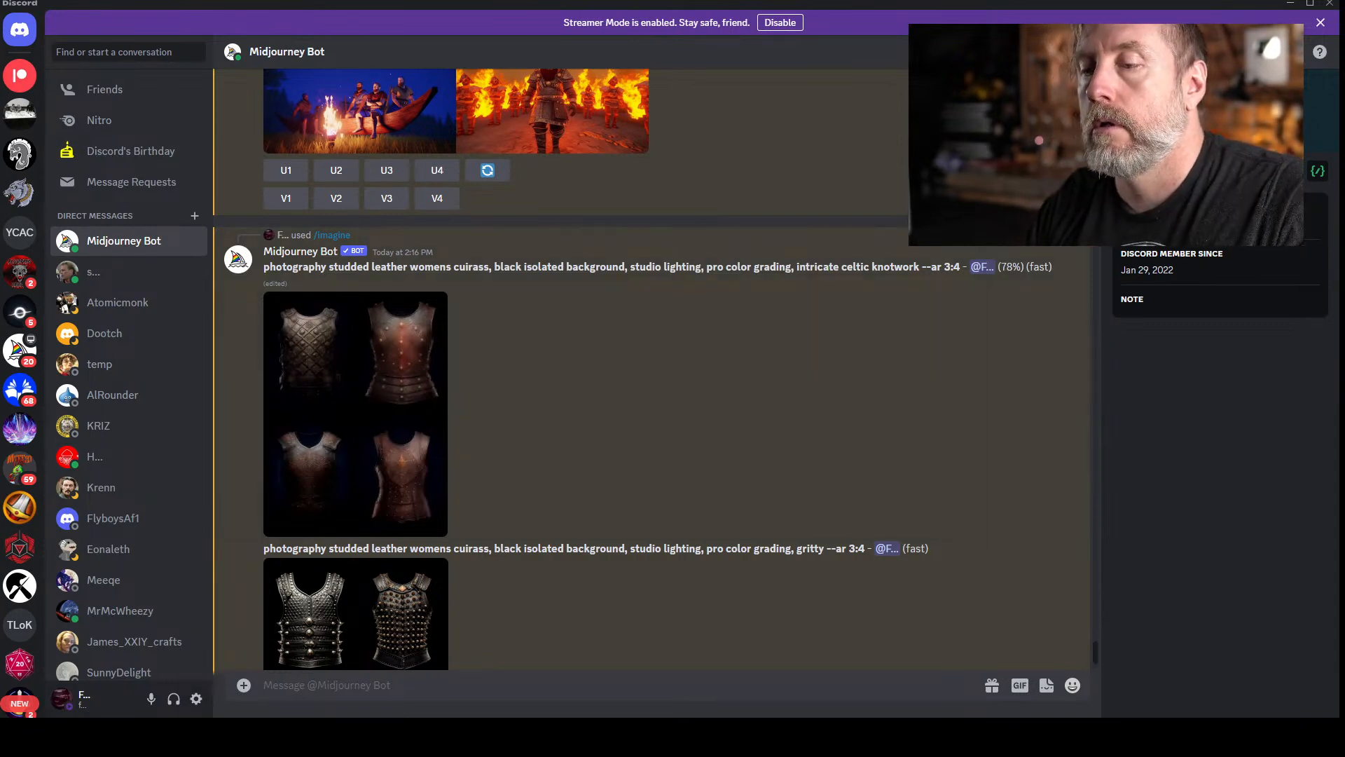
- Start a new /imagine prompt reading "photography of viking knotwork leather cuirass,"
{"action": "type", "text": "/imagine"}
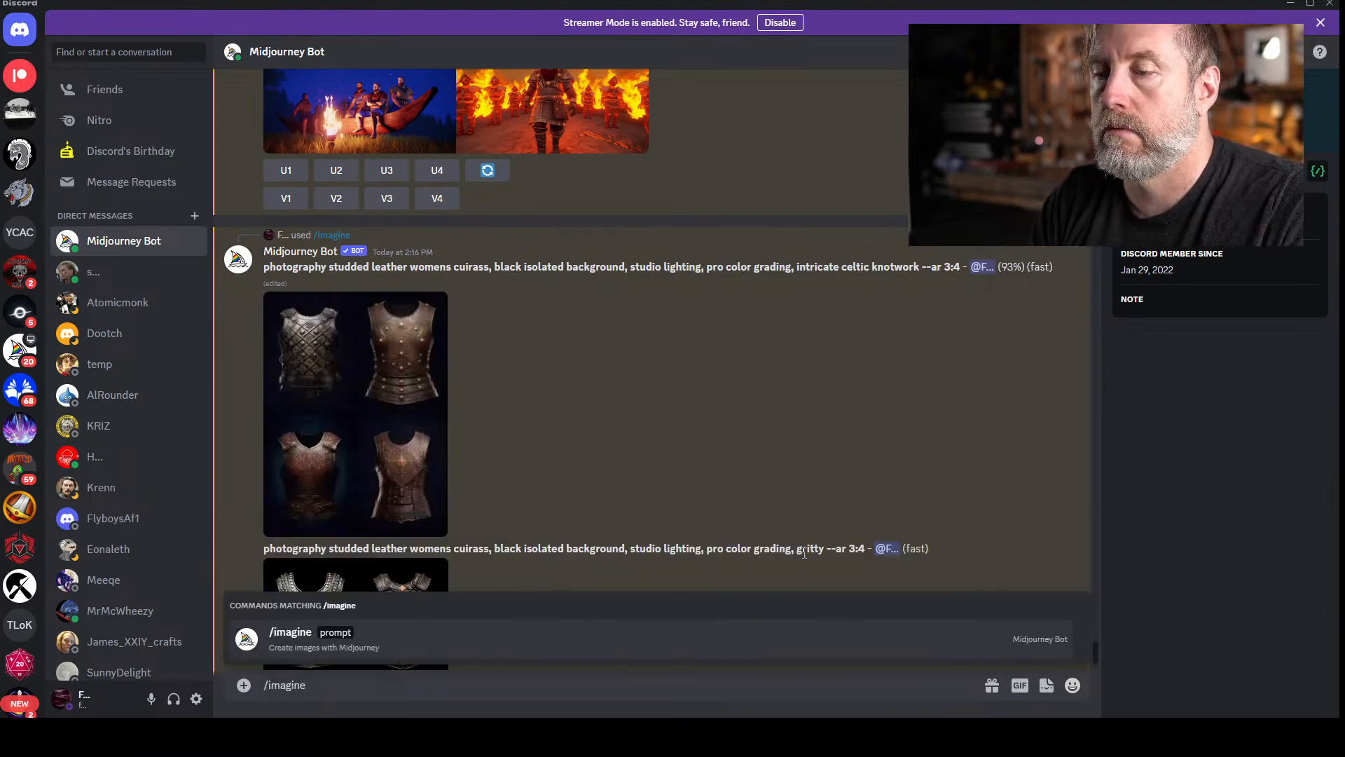
{"action": "key", "text": "Tab"}
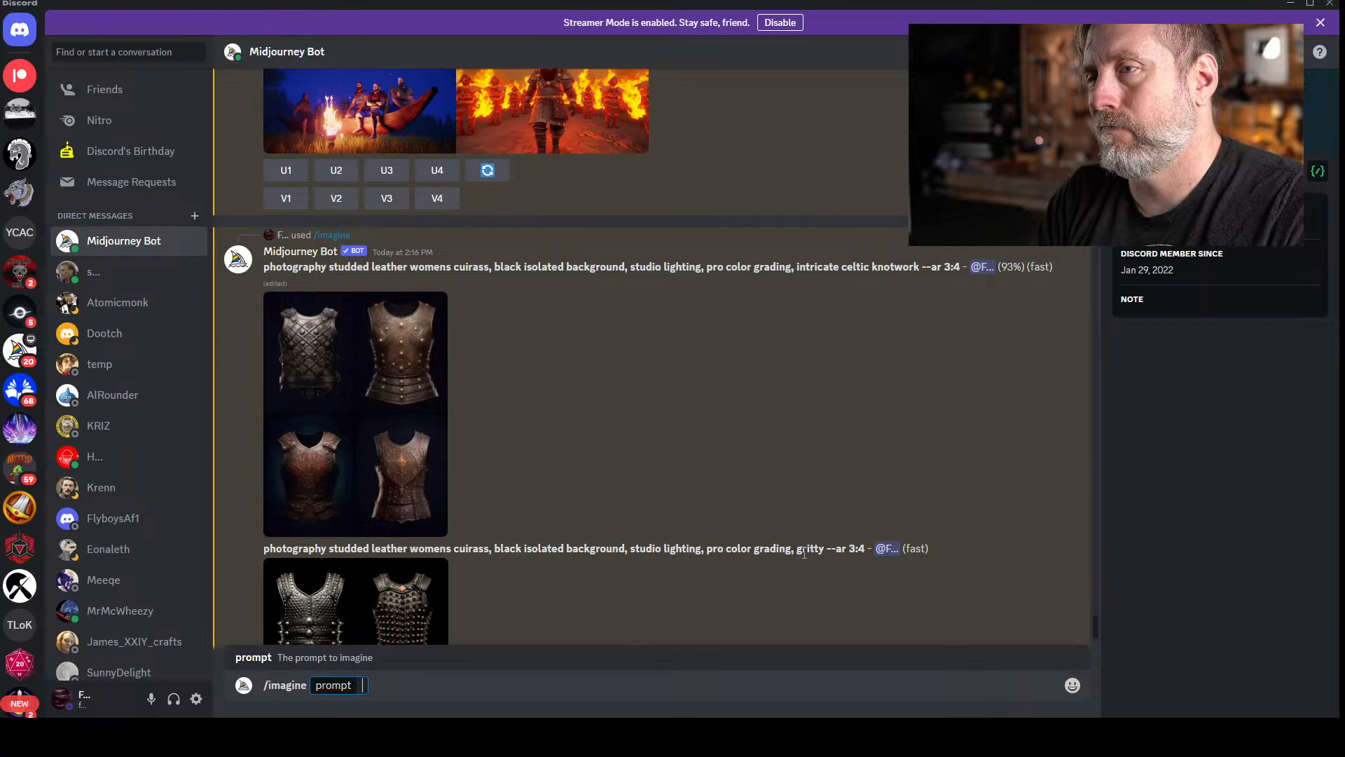
{"action": "type", "text": "photography"}
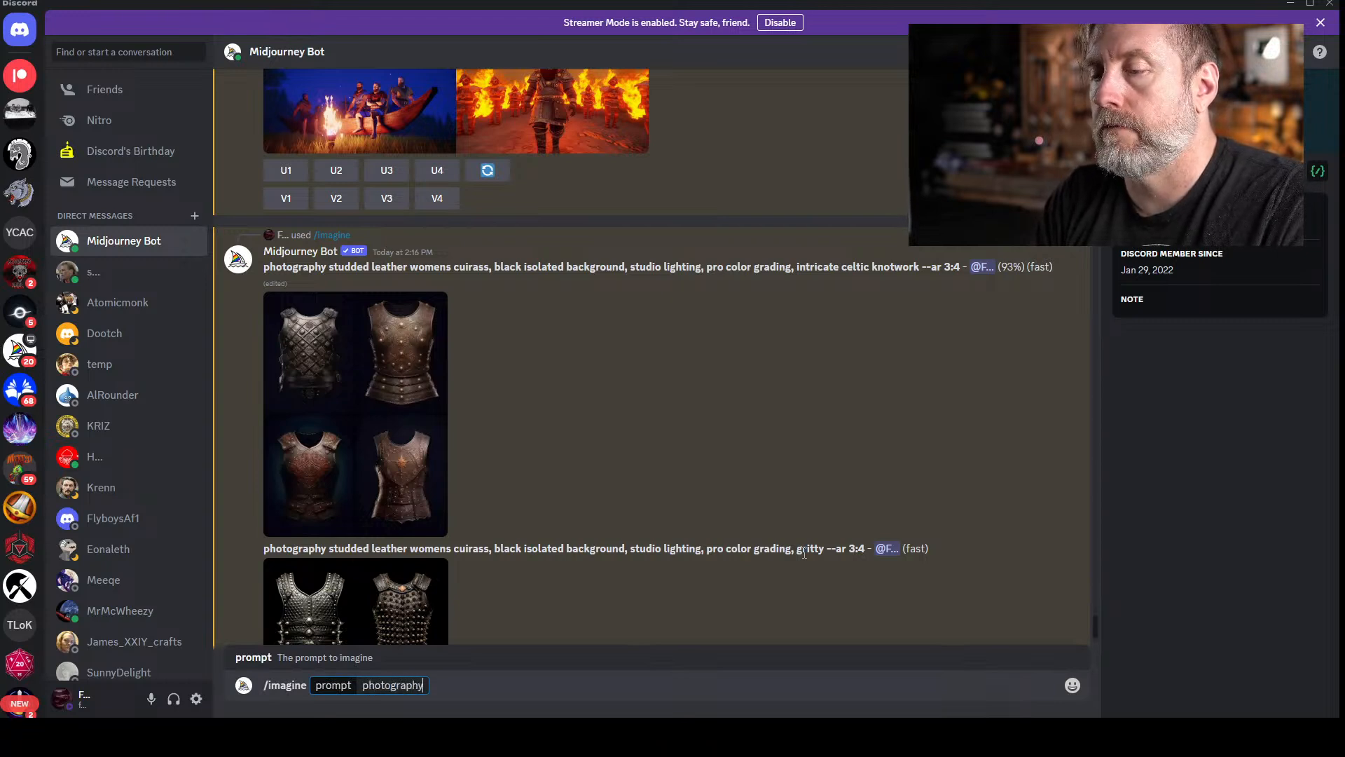
{"action": "type", "text": " of vking"}
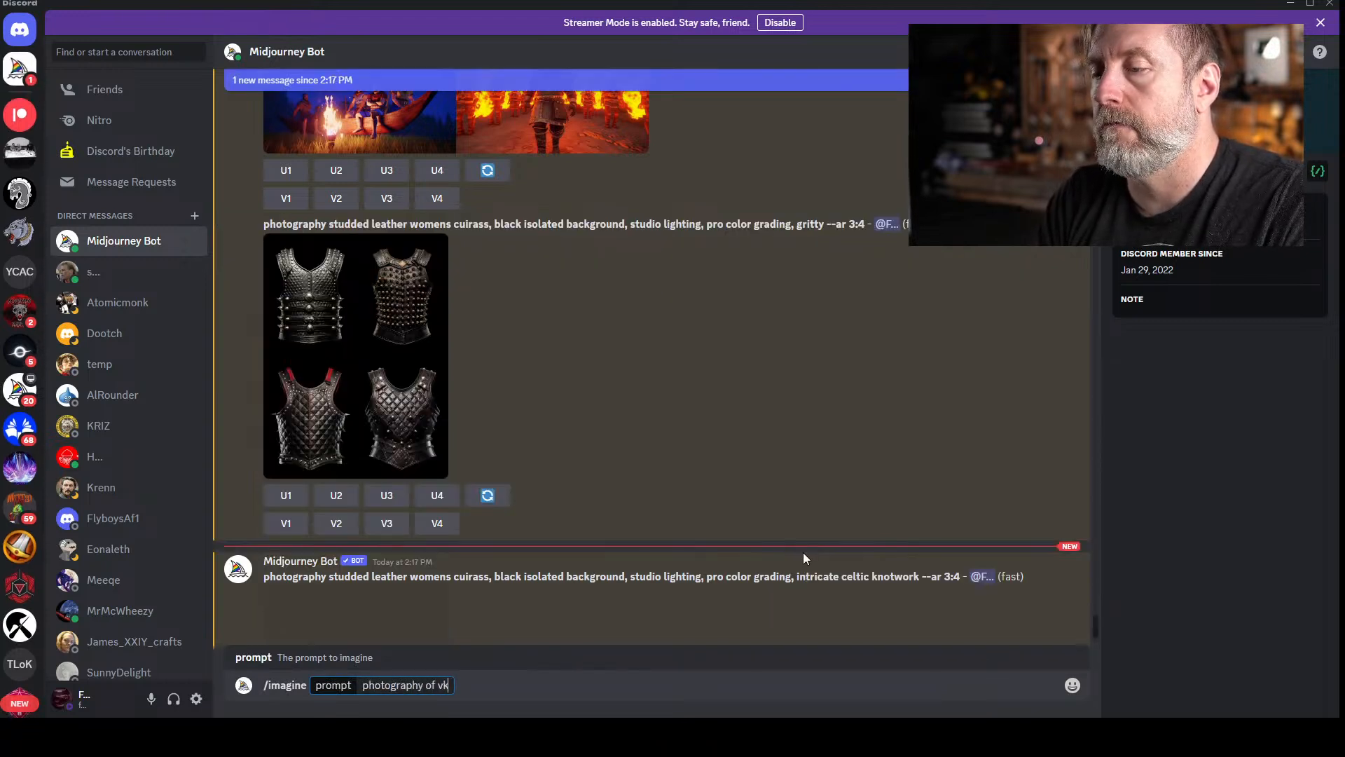
{"action": "key", "text": "BackSpace"}
{"action": "key", "text": "BackSpace"}
{"action": "key", "text": "BackSpace"}
{"action": "key", "text": "BackSpace"}
{"action": "key", "text": "BackSpace"}
{"action": "type", "text": "iki"}
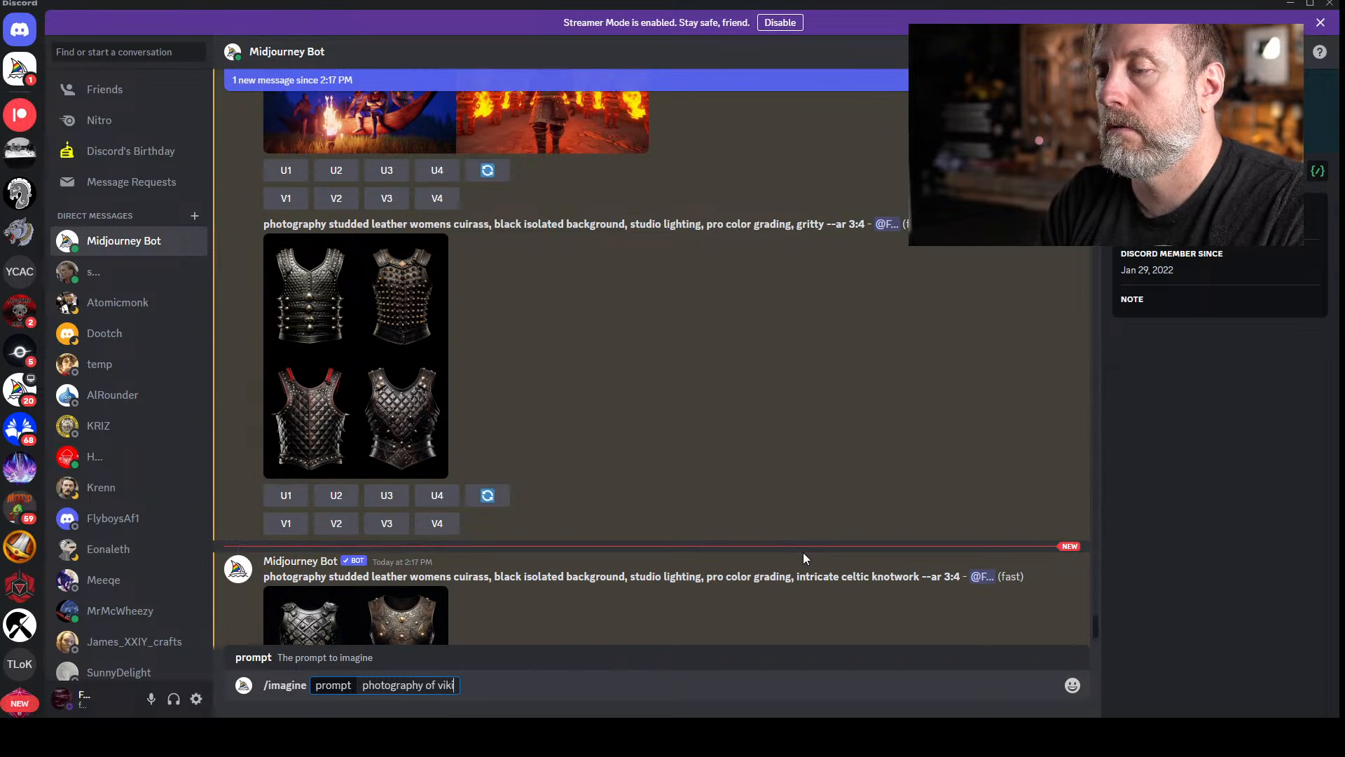
{"action": "type", "text": "ng knotwor"}
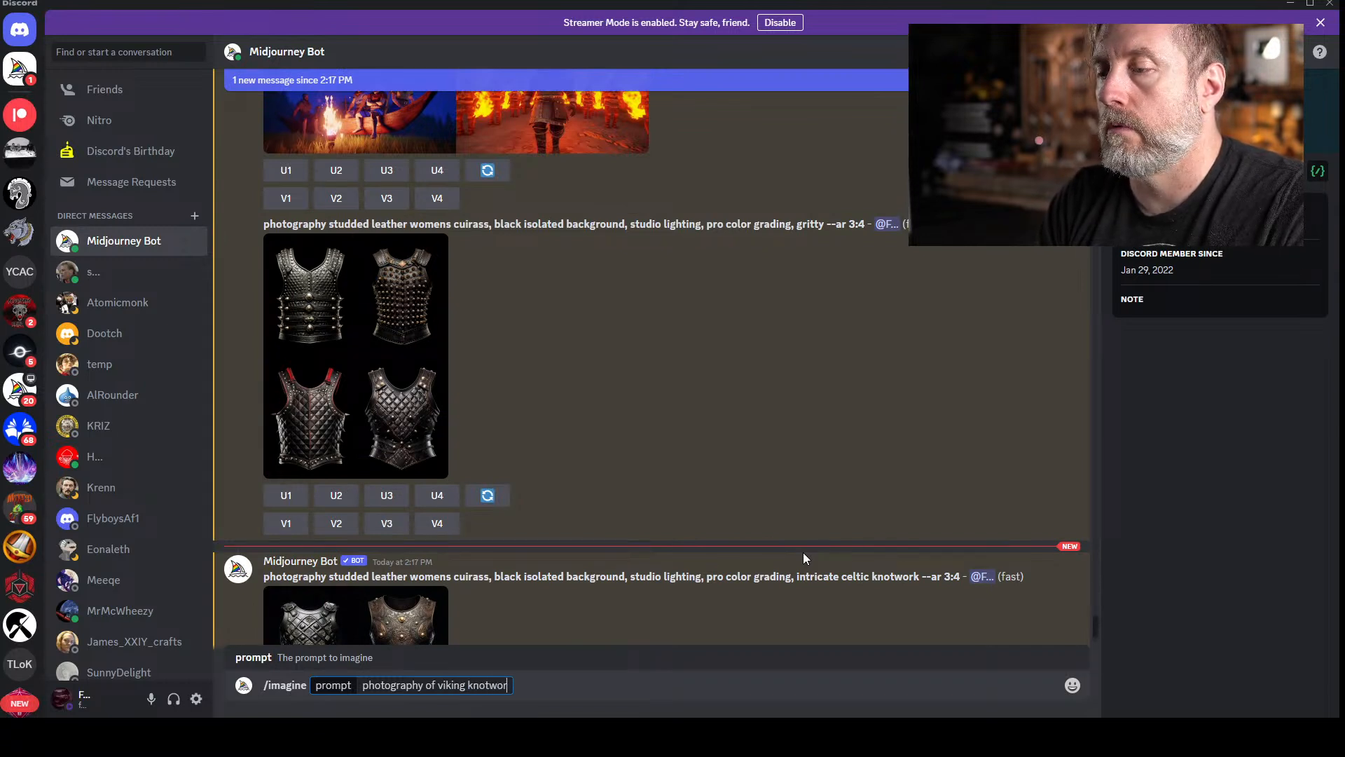
{"action": "type", "text": "k leather cuirass, "}
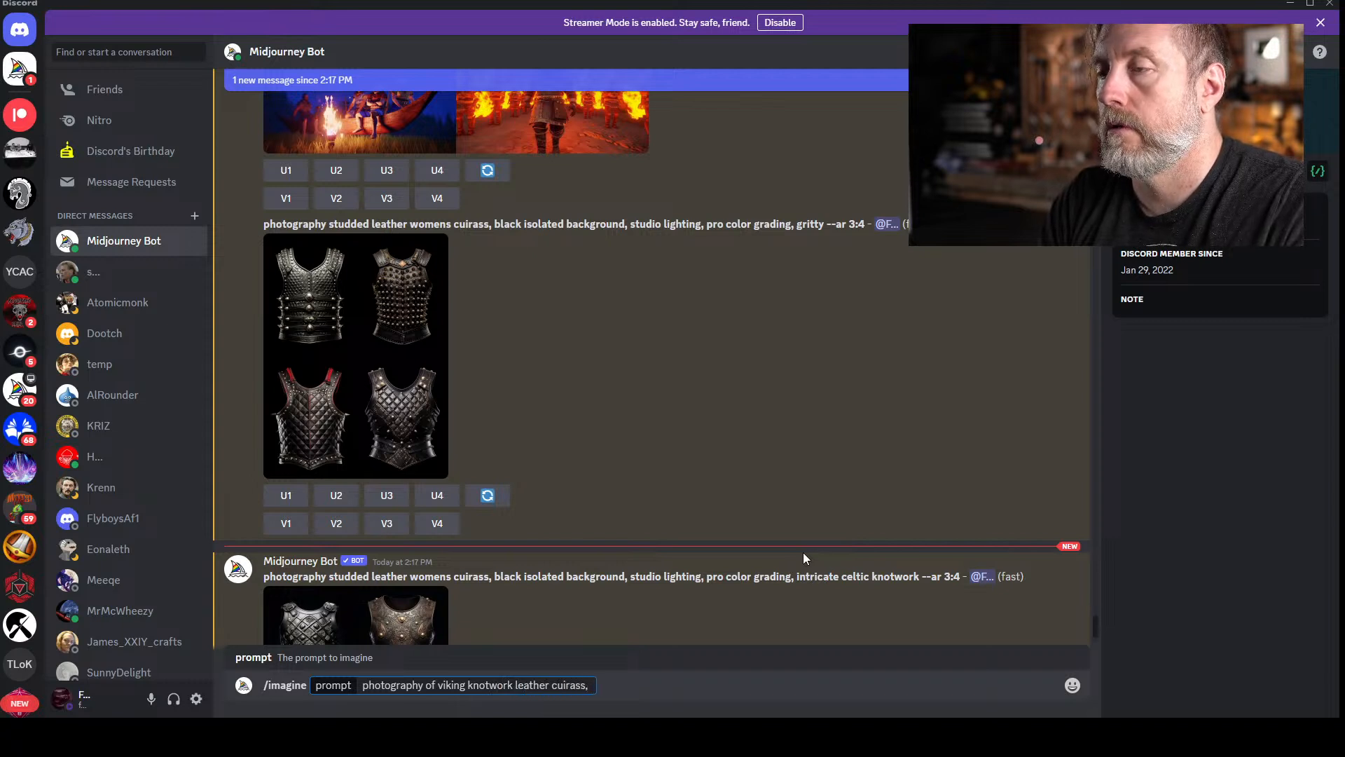
- Extend the prompt with "womans armor, studio lighting, pro color grading --ar 3:4" and submit it for image generation
{"action": "type", "text": "womans armor,"}
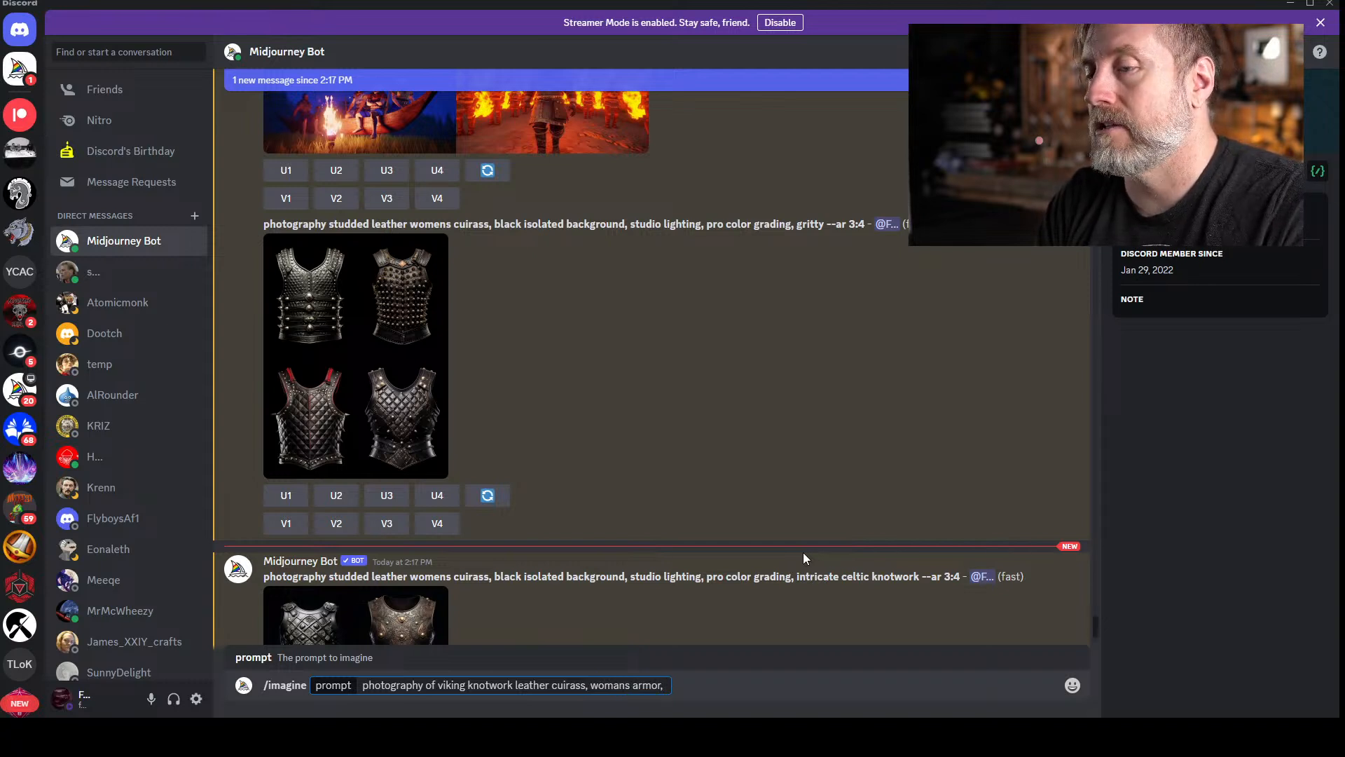
{"action": "type", "text": "studio lighting,"}
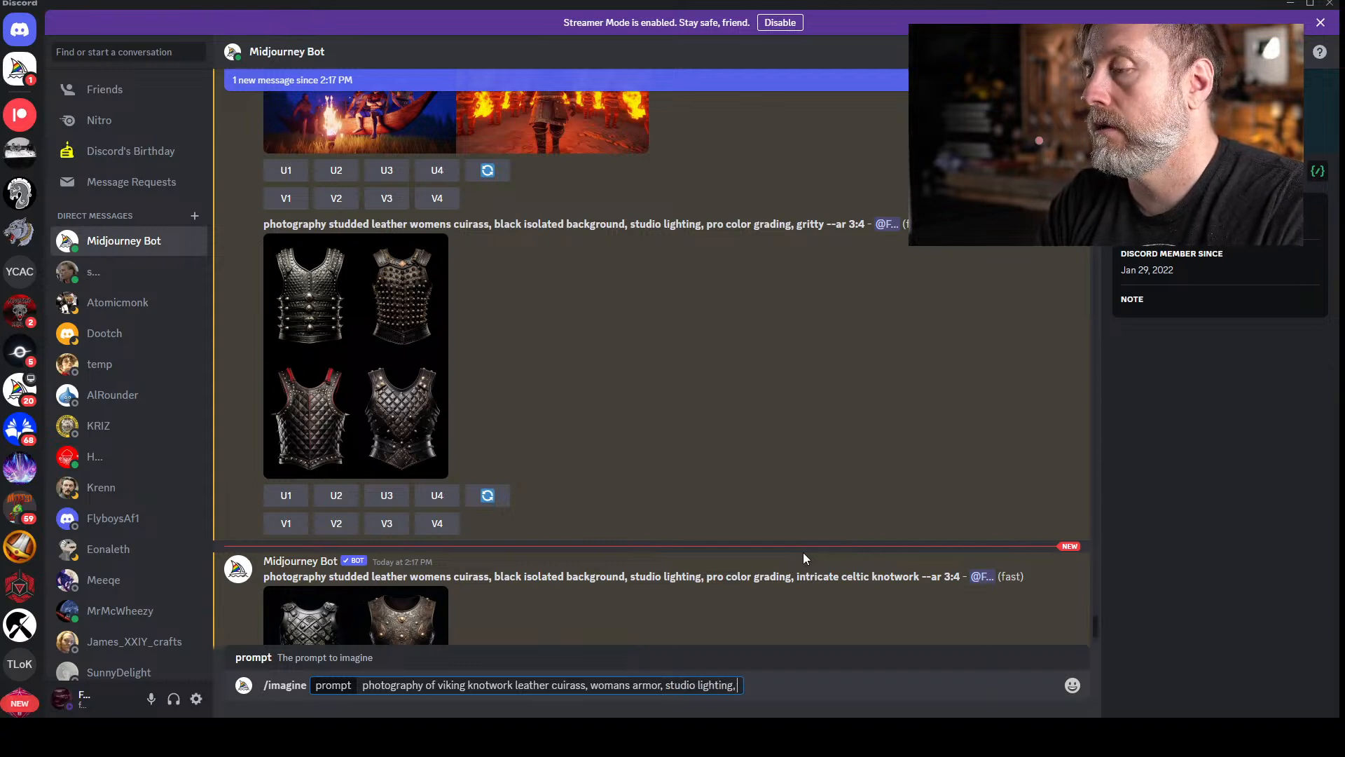
{"action": "type", "text": " pro color grading"}
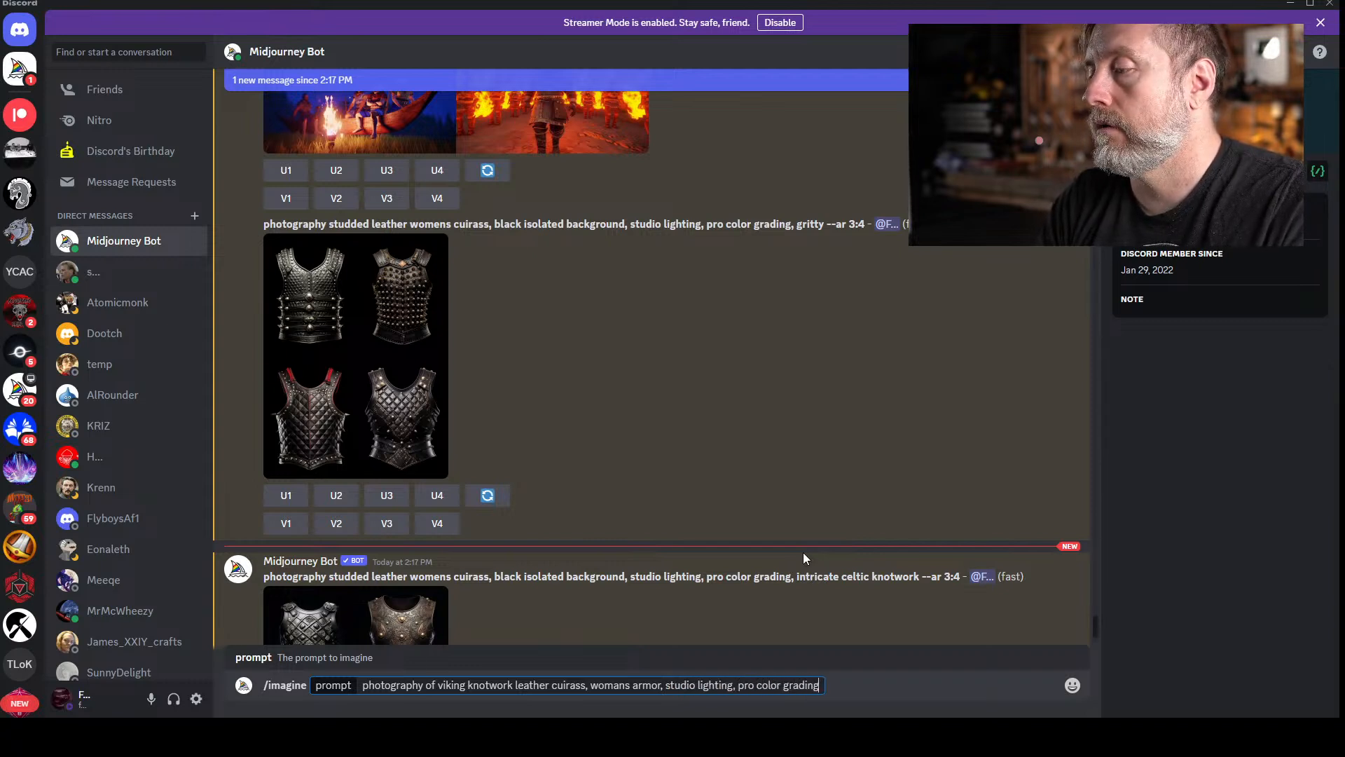
{"action": "type", "text": ", intricate celtic knotwork --ar 3"}
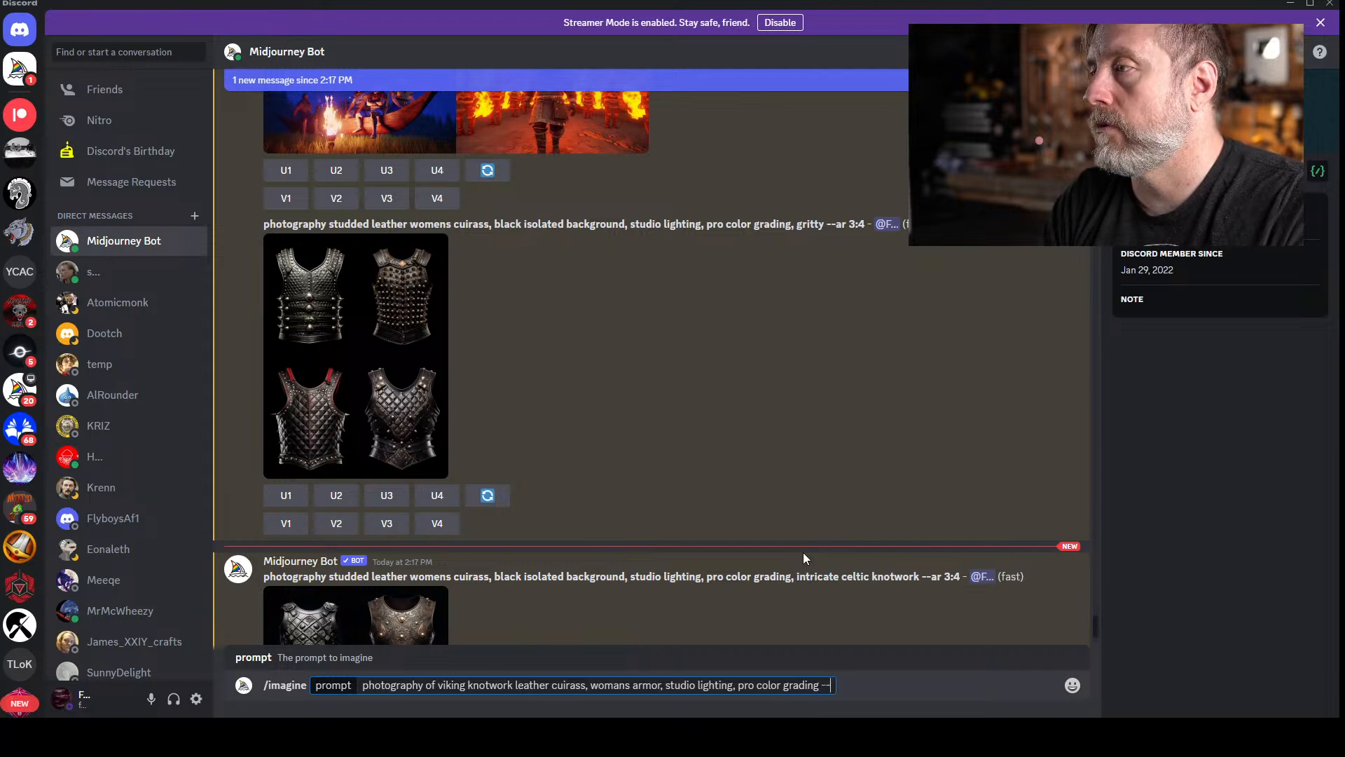
{"action": "type", "text": ":4"}
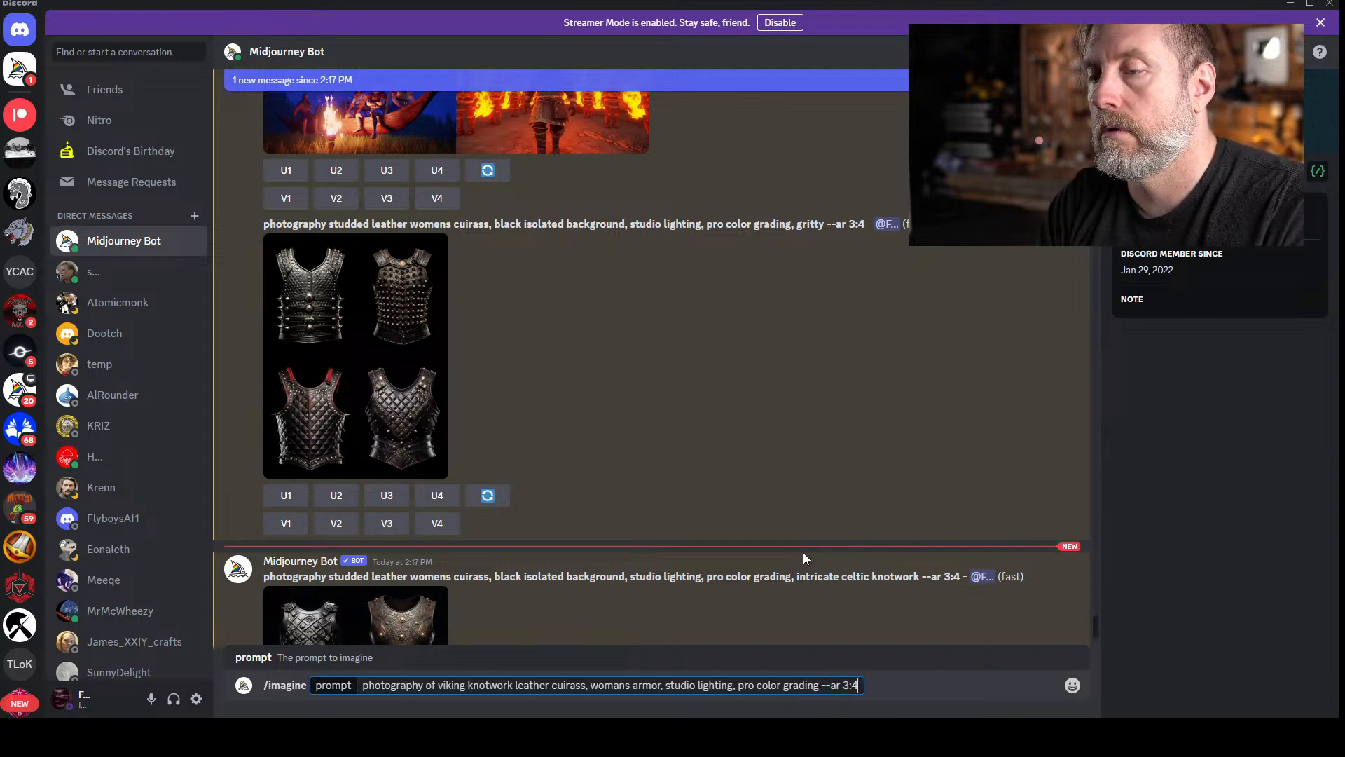
{"action": "key", "text": "Return"}
- Examine the intricate celtic knotwork cuirass grid and the viking knotwork cuirass grid at enlarged size
{"action": "left_click", "coordinate": [280, 456]}
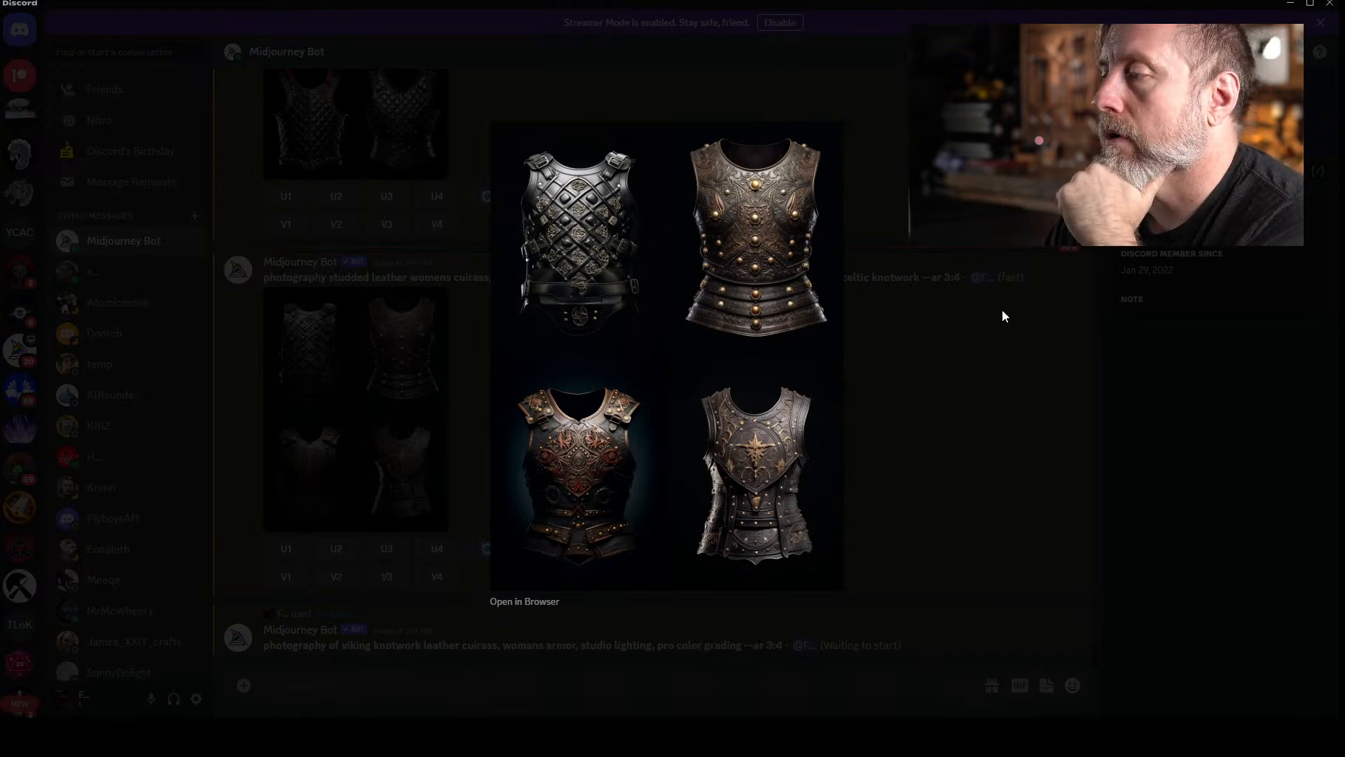
{"action": "left_click", "coordinate": [952, 319]}
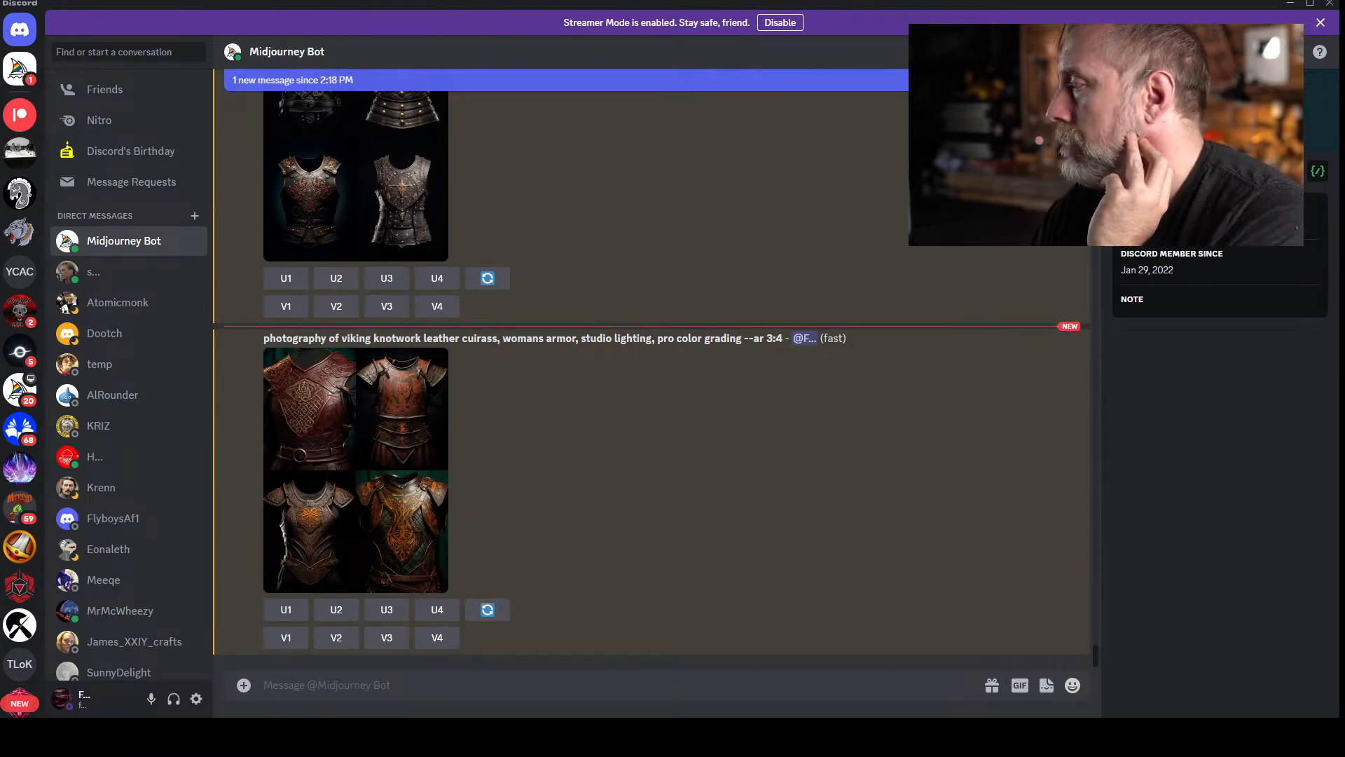
{"action": "left_click", "coordinate": [427, 384]}
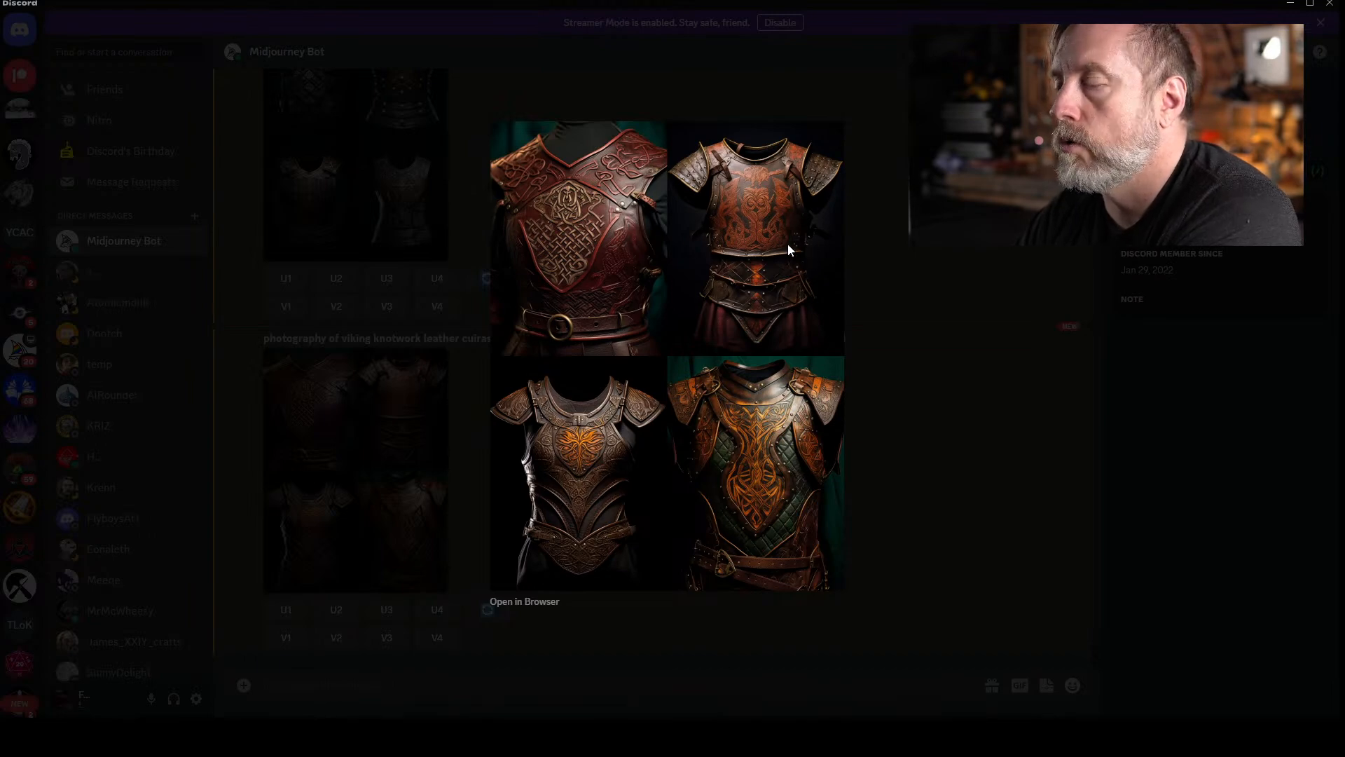
{"action": "left_click", "coordinate": [980, 258]}
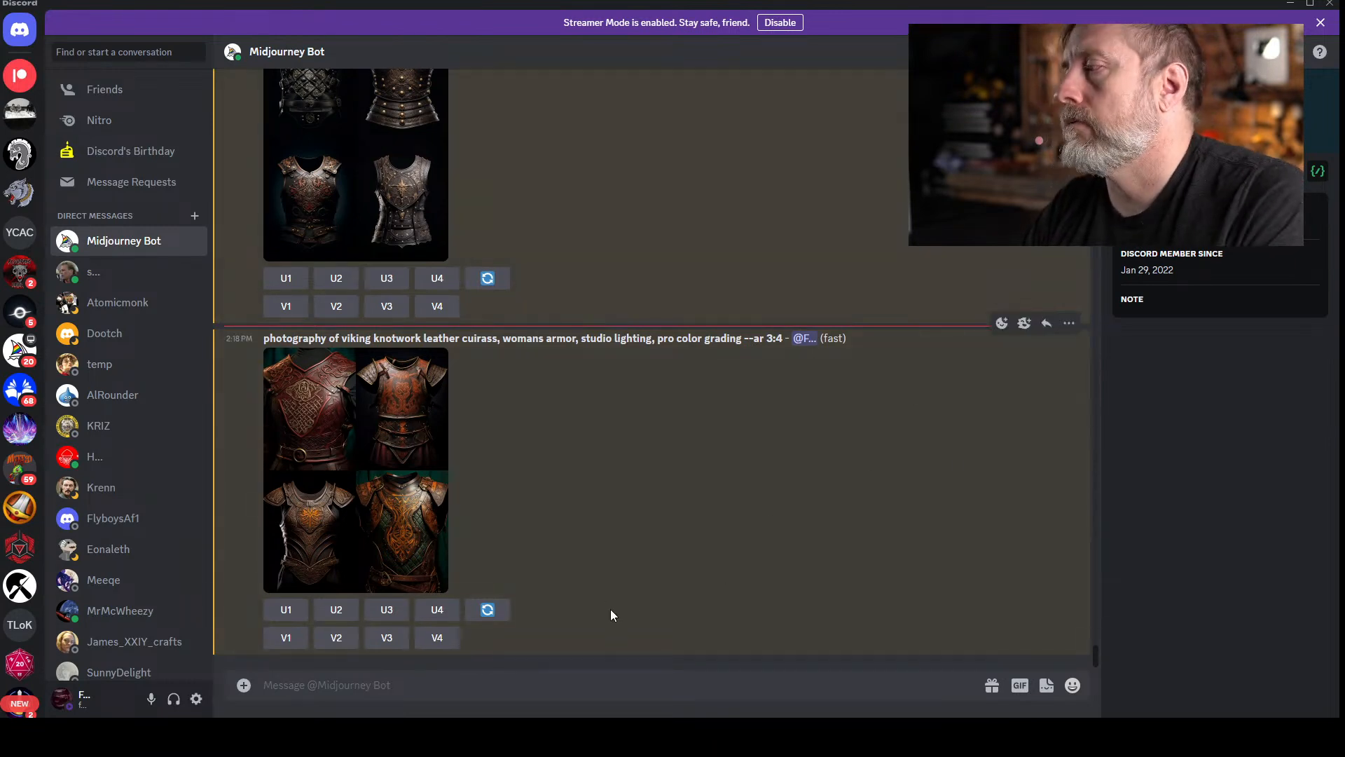
- Enter "photography studded leather womens cuirass, black isolated background, studio lighting, pro color grading, gritty --ar 3:4" in a new /imagine command
{"action": "left_click", "coordinate": [561, 686]}
{"action": "type", "text": "/"}
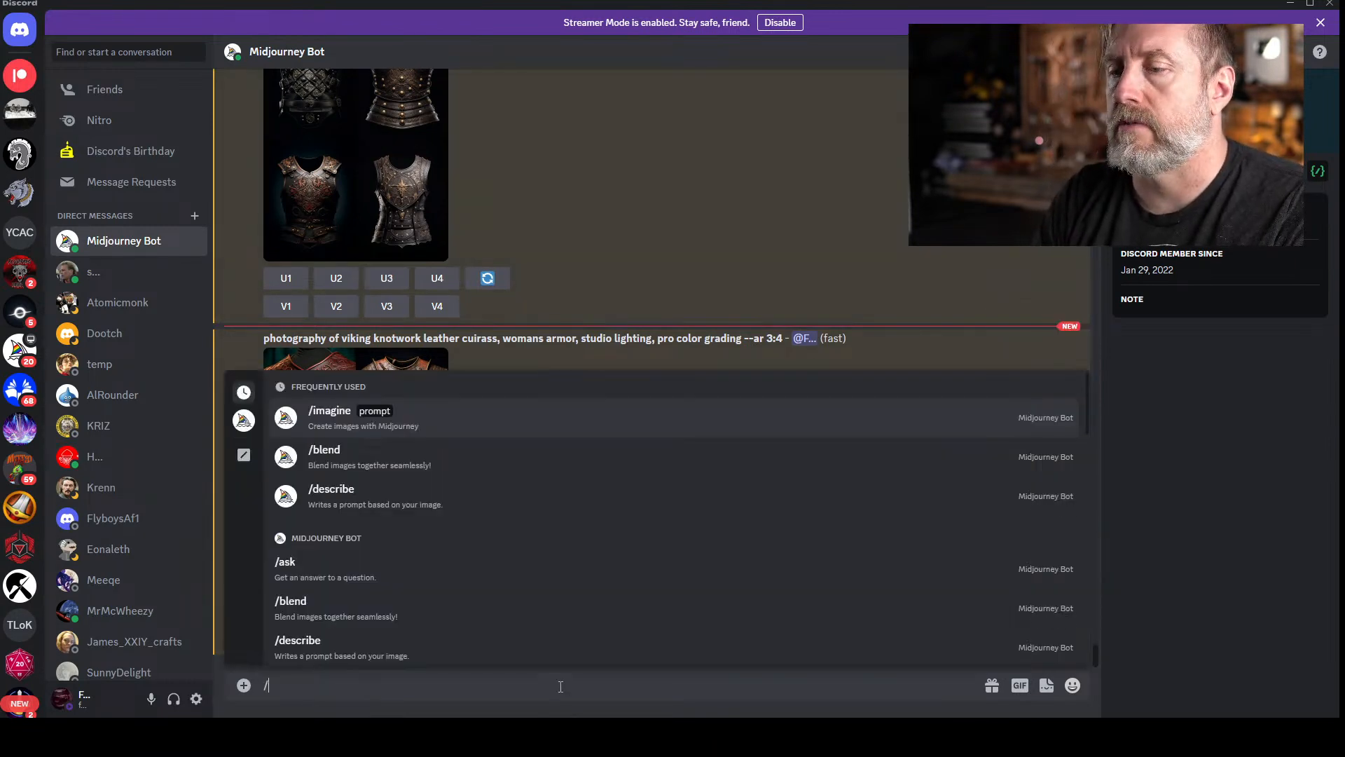
{"action": "type", "text": "imag"}
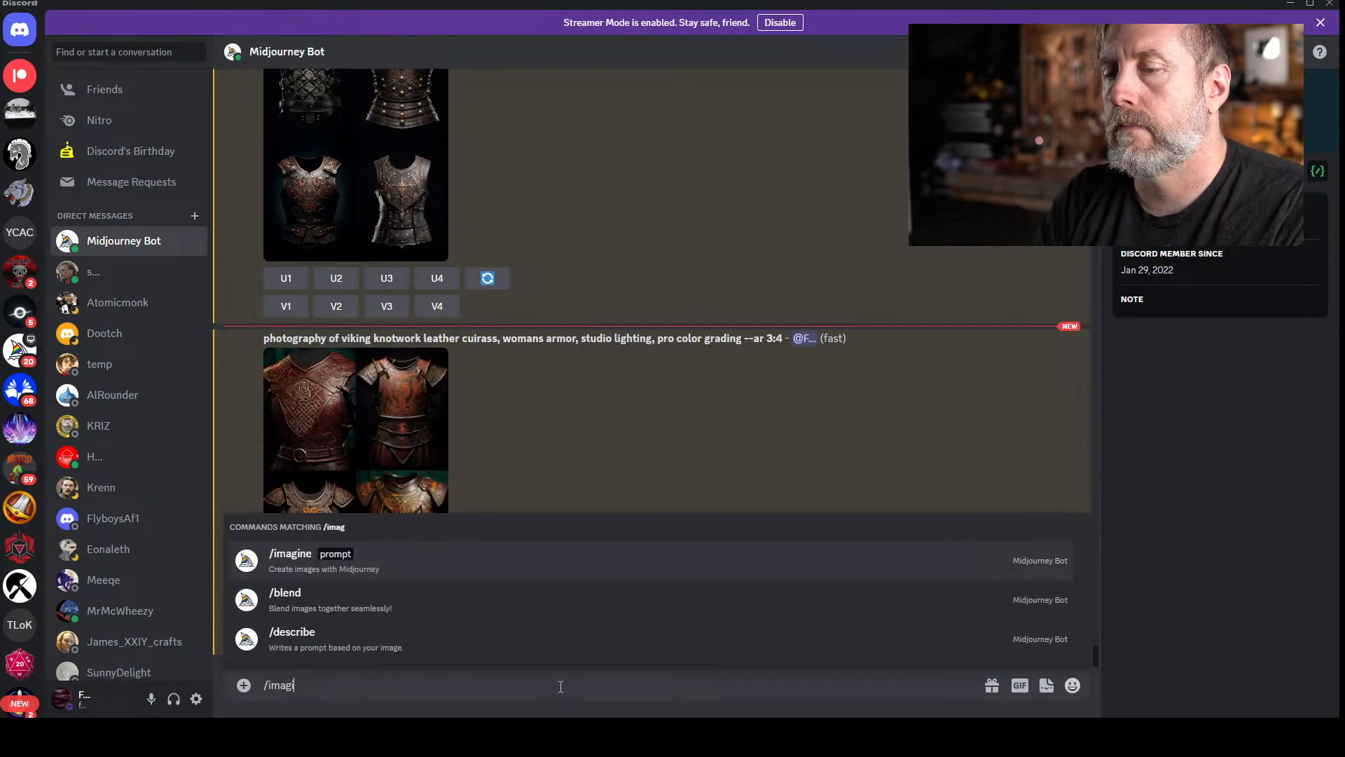
{"action": "type", "text": "ine"}
{"action": "key", "text": "Tab"}
{"action": "type", "text": "photography studded leather womens cuirass, black isolated background, studio lighting, pro color grading, gritty --ar 3:4"}
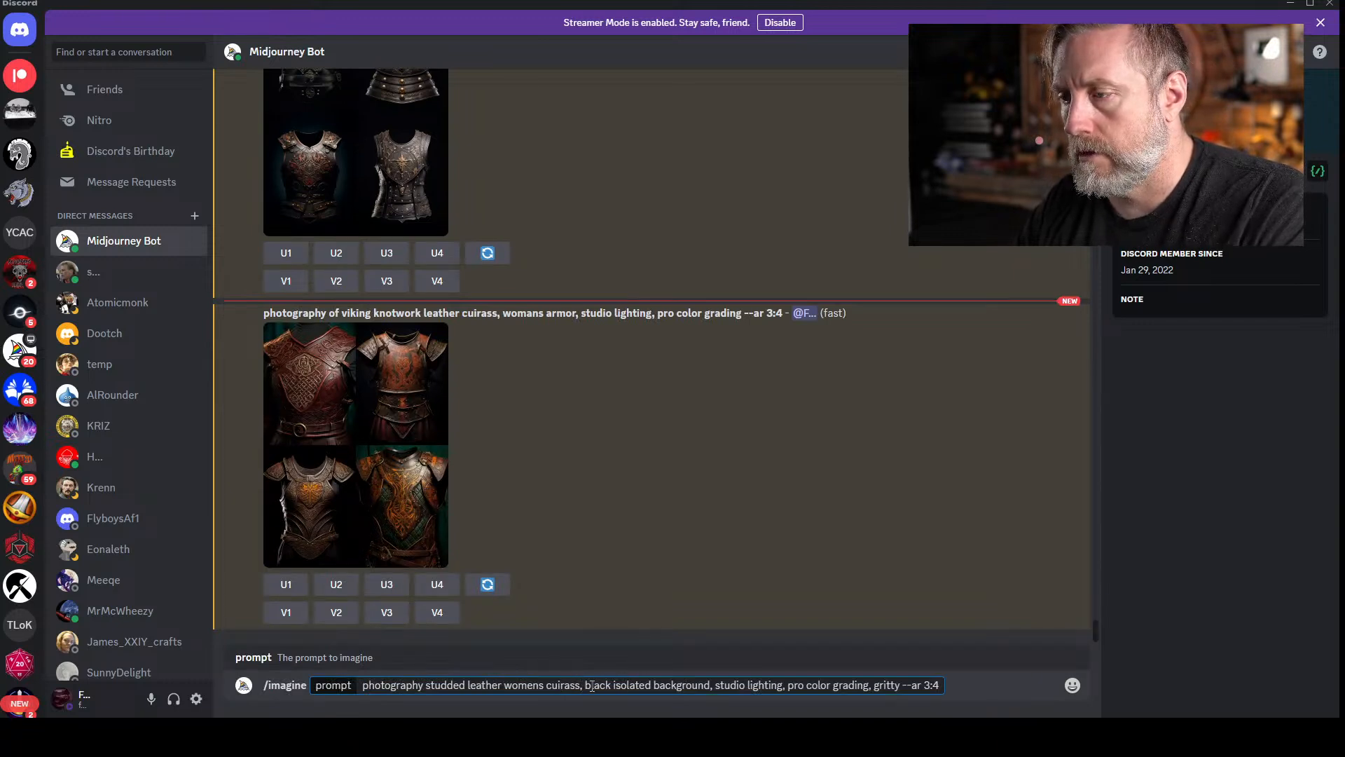
- Remove "black isolated background" and "gritty" from the studded leather womens cuirass prompt
{"action": "left_click_drag", "start_coordinate": [582, 685], "coordinate": [714, 694]}
{"action": "key", "text": "BackSpace"}
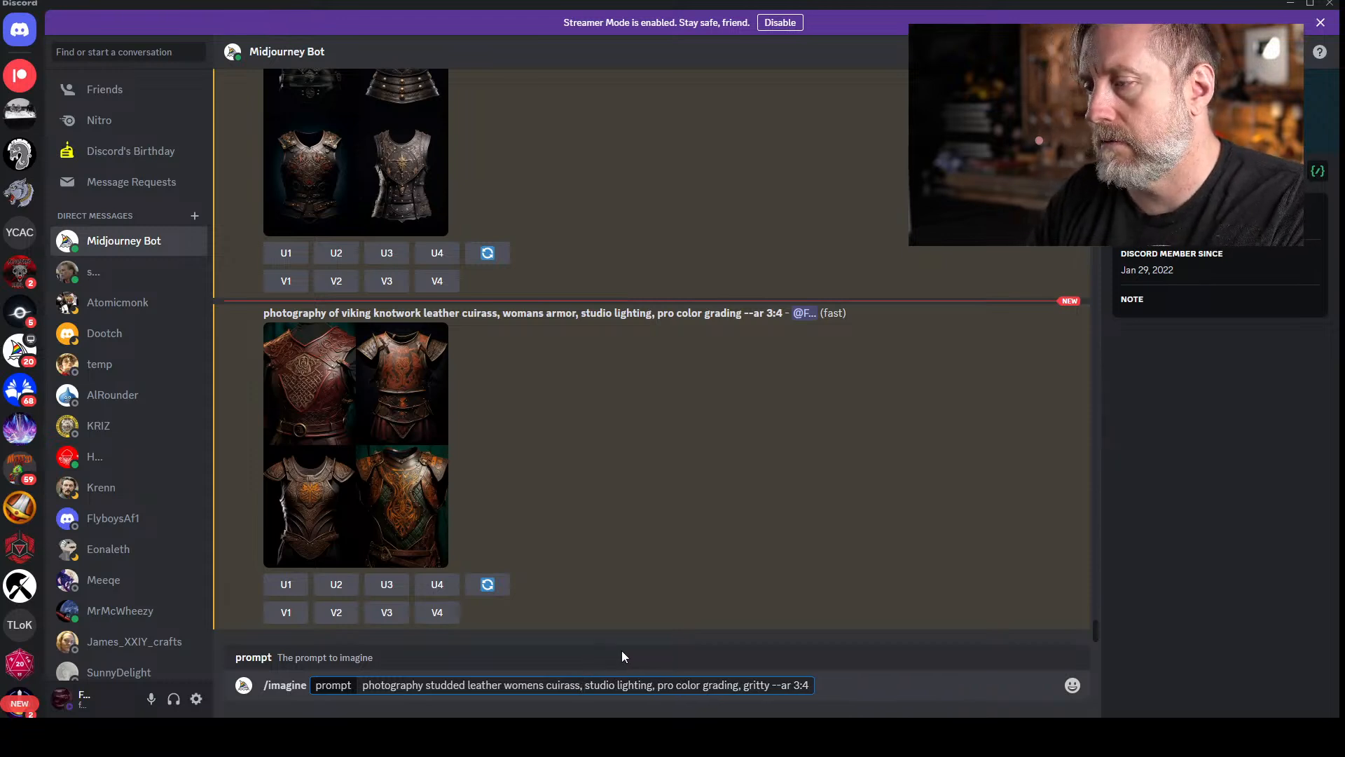
{"action": "left_click", "coordinate": [770, 686]}
{"action": "key", "text": "BackSpace"}
{"action": "key", "text": "BackSpace"}
{"action": "key", "text": "BackSpace"}
{"action": "key", "text": "BackSpace"}
{"action": "key", "text": "BackSpace"}
{"action": "key", "text": "BackSpace"}
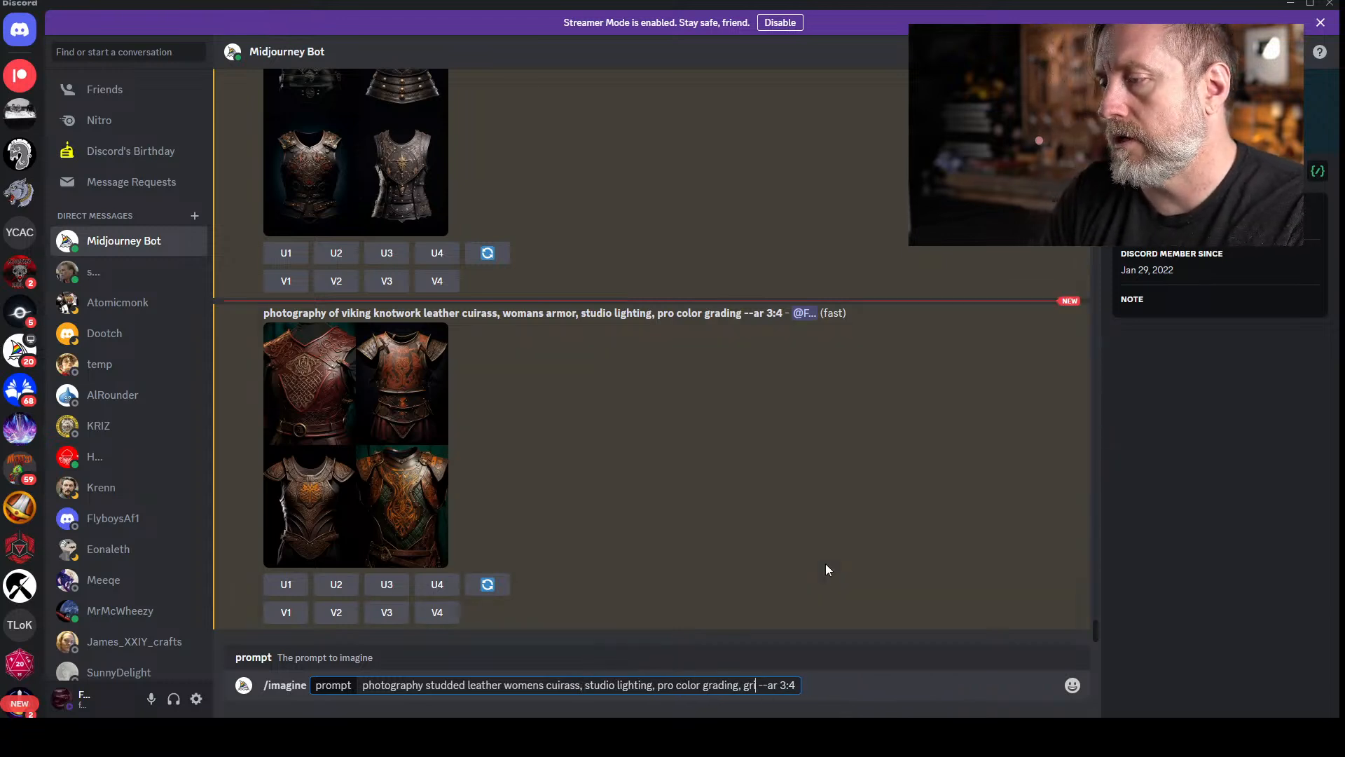
{"action": "key", "text": "BackSpace"}
{"action": "key", "text": "BackSpace"}
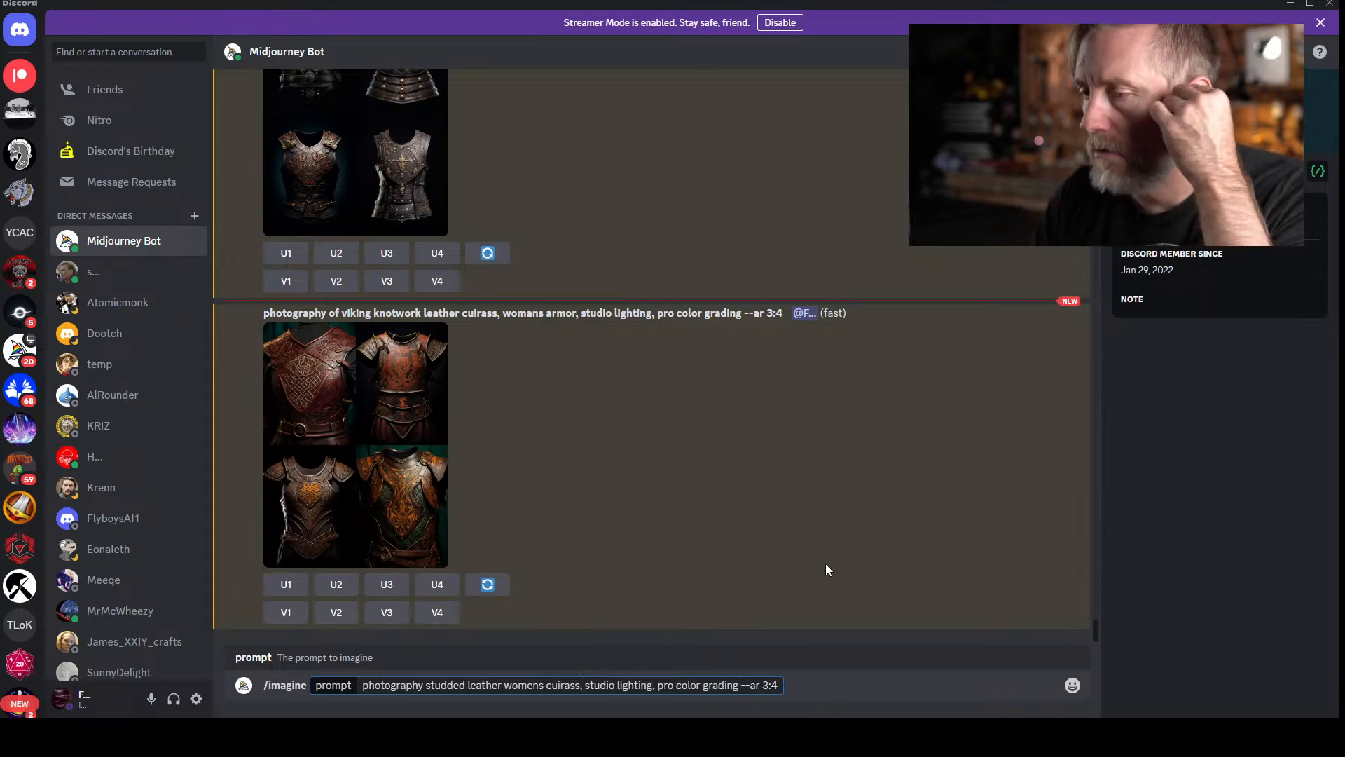
- Insert ", chainmail sleeves" after "pro color grading" in the prompt and submit it for image generation
{"action": "type", "text": ","}
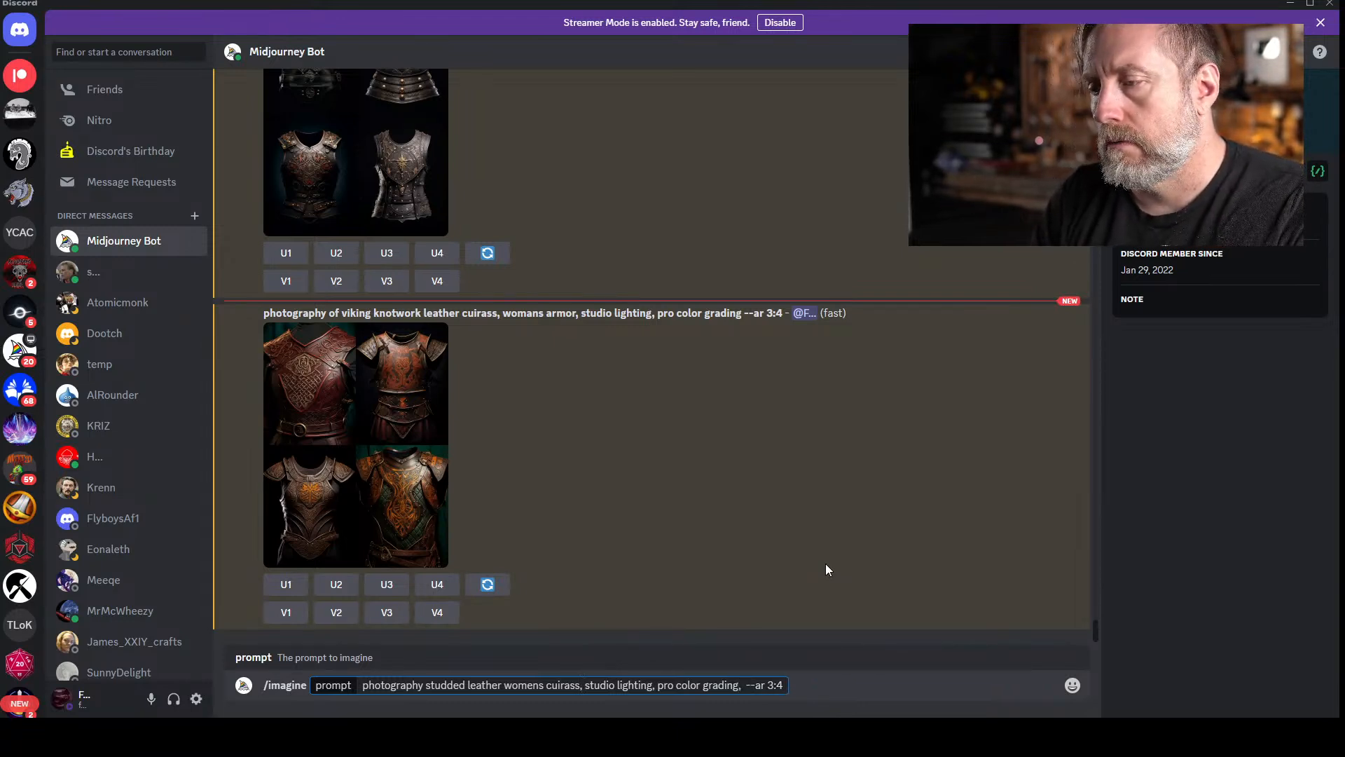
{"action": "type", "text": " chain "}
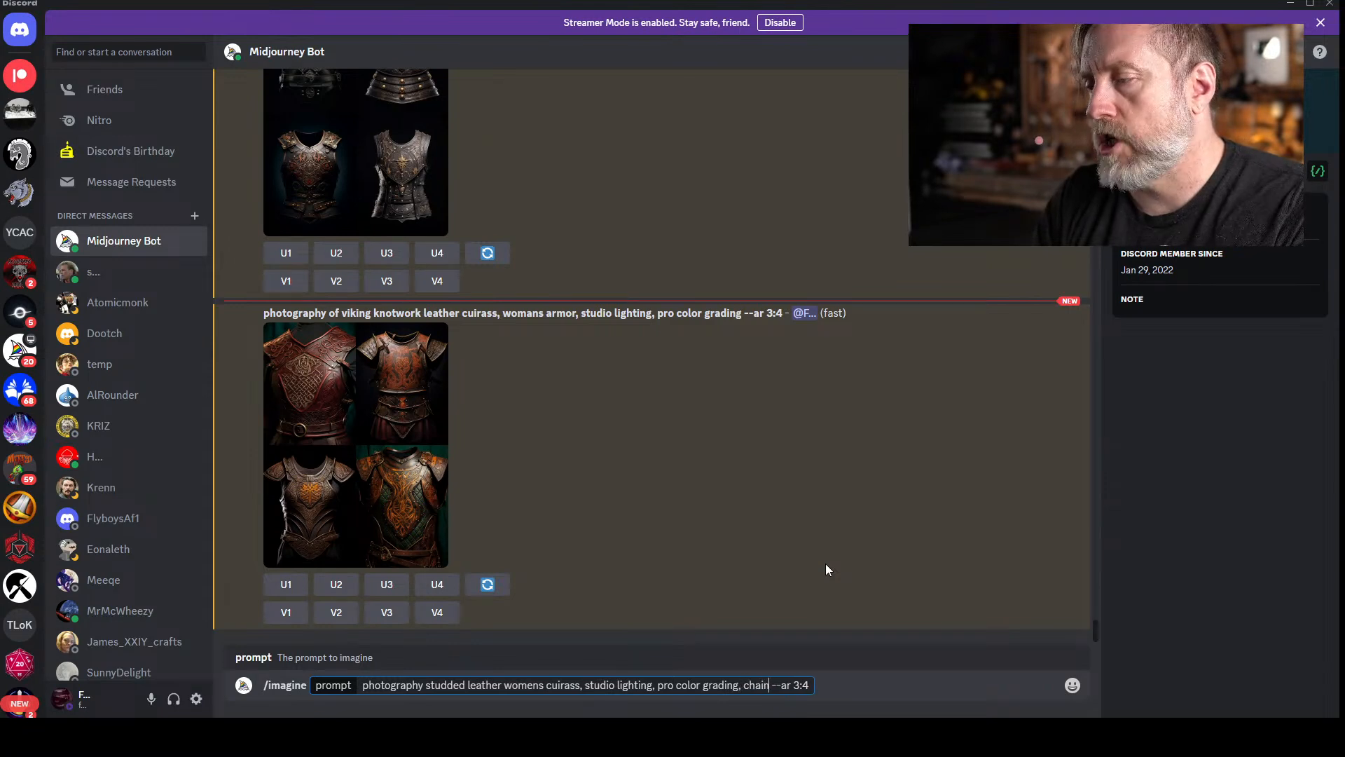
{"action": "type", "text": "m"}
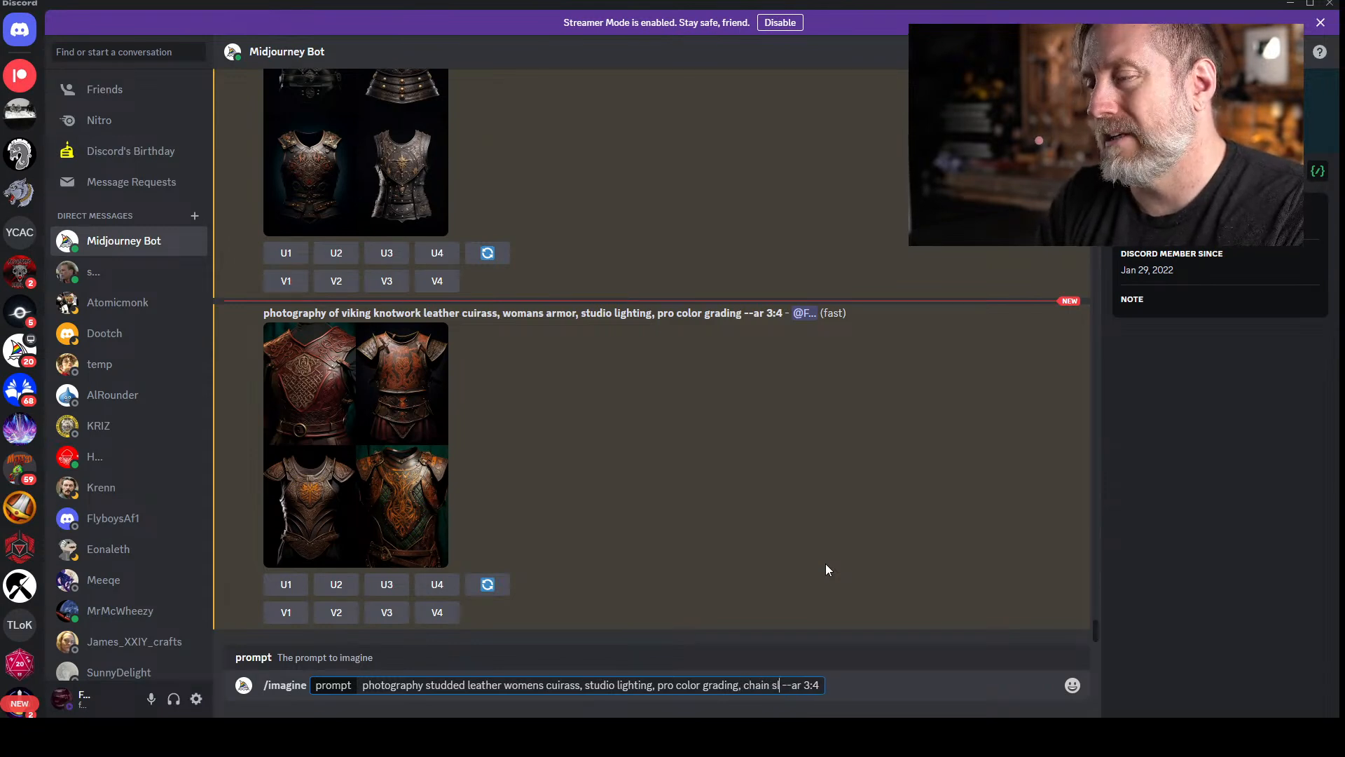
{"action": "type", "text": "ail sleeve"}
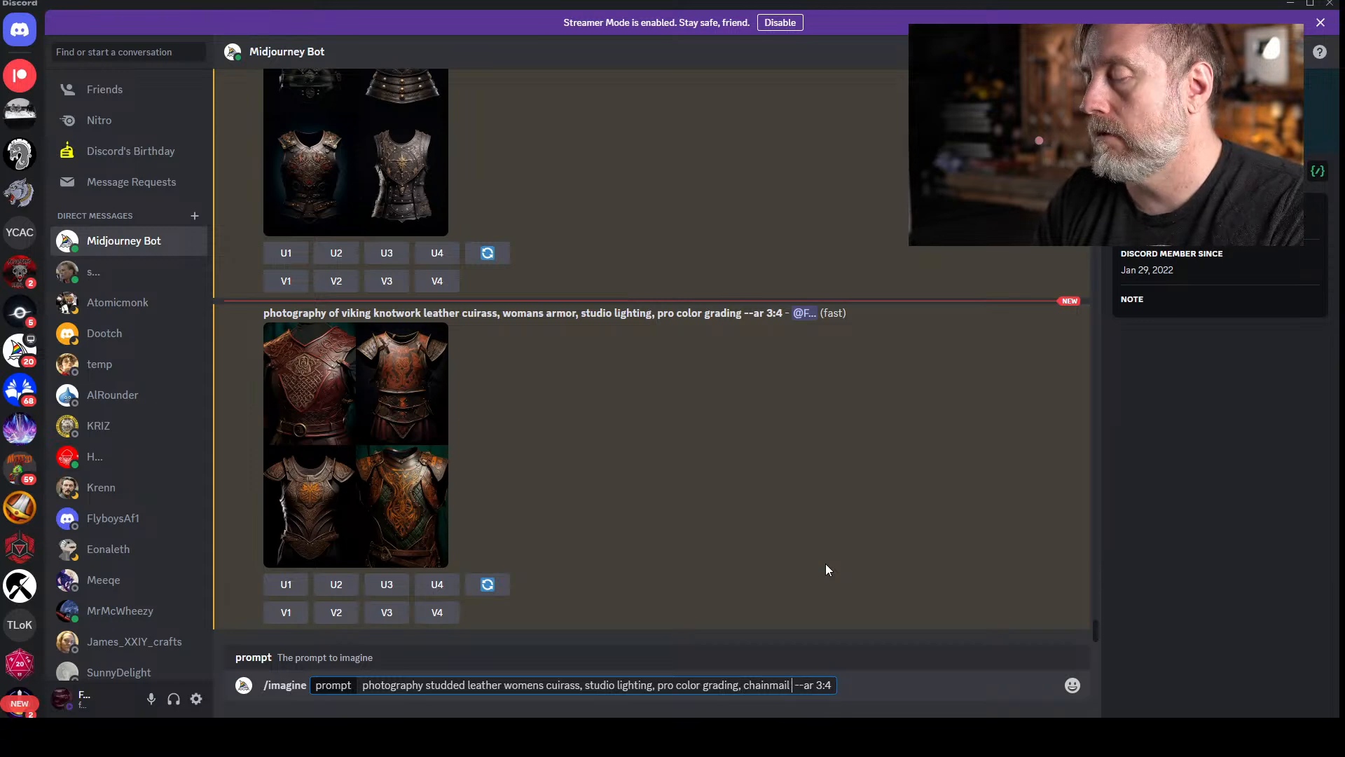
{"action": "type", "text": "s"}
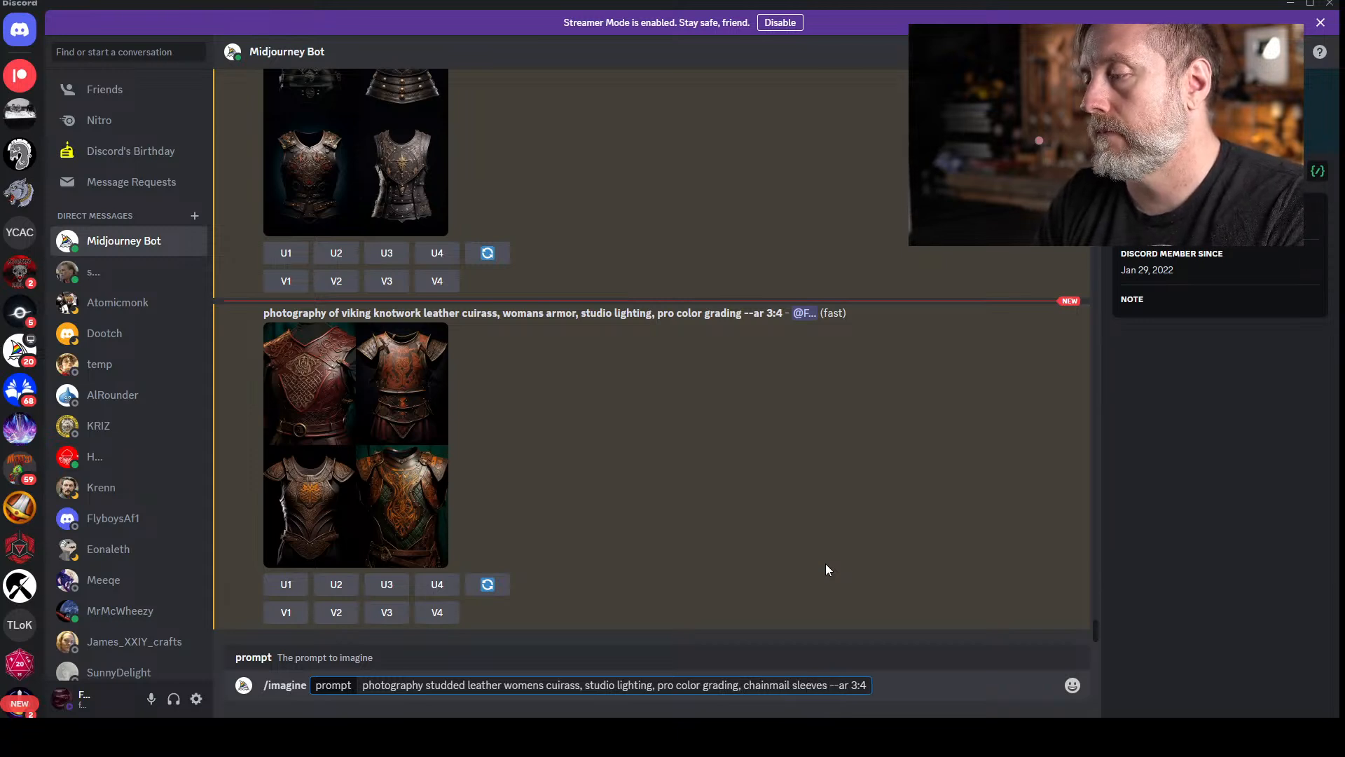
{"action": "key", "text": "Return"}
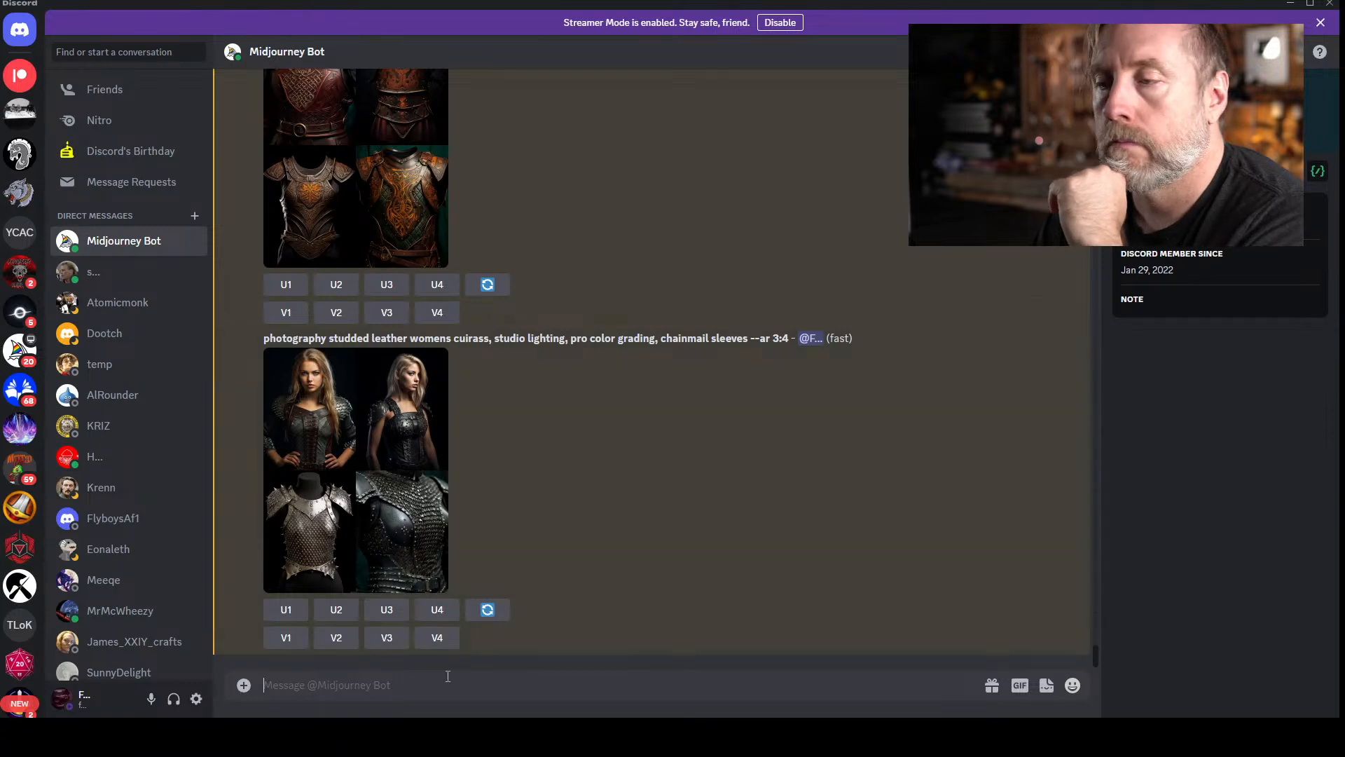
- Generate images from the /imagine prompt "celtic leather carving" and examine the grid at enlarged size
{"action": "type", "text": "/imag"}
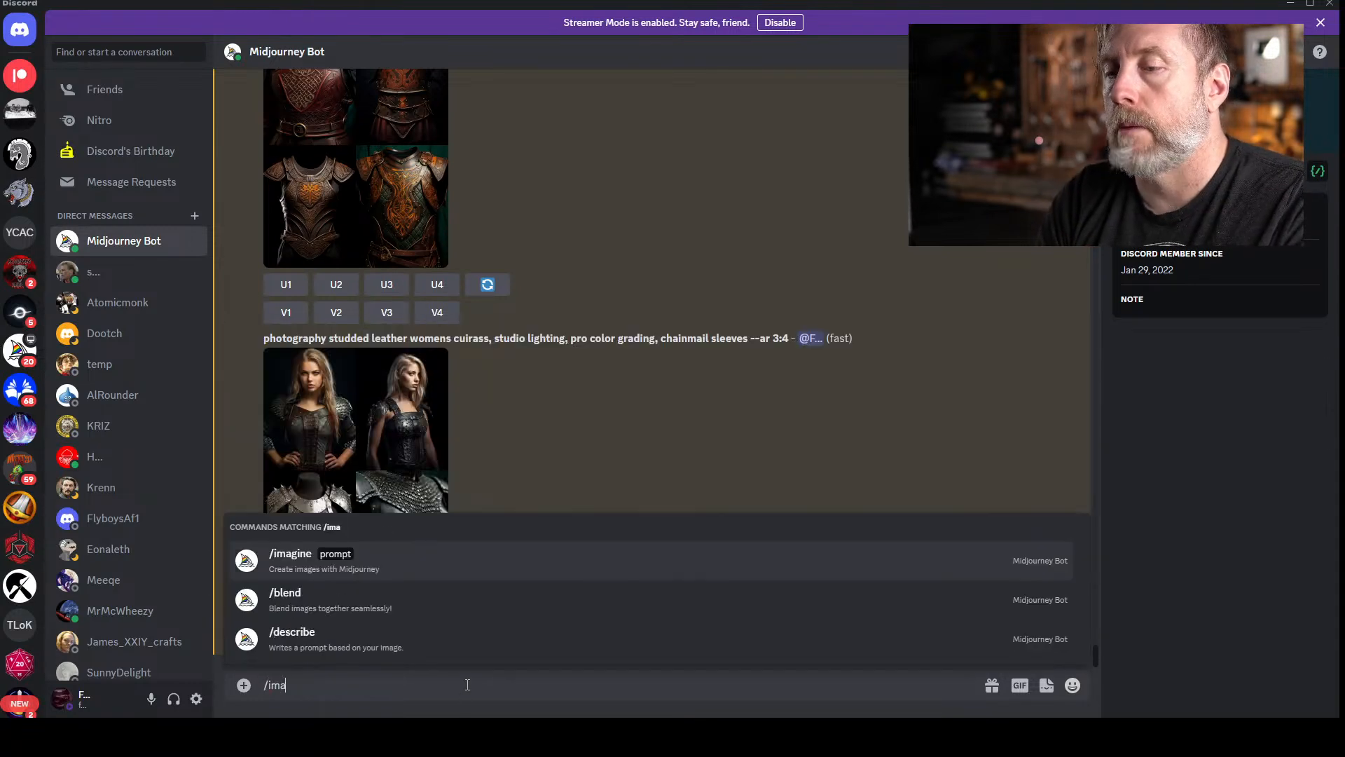
{"action": "key", "text": "Tab"}
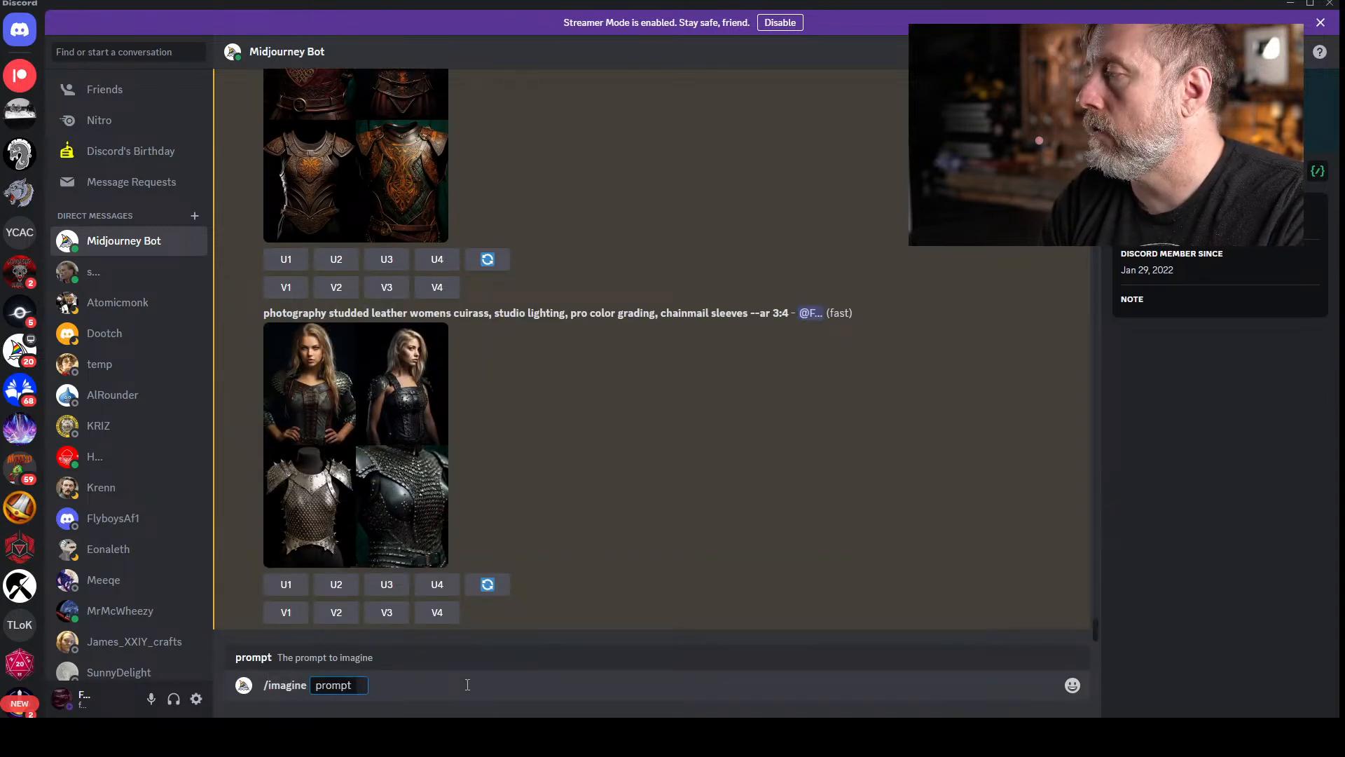
{"action": "type", "text": "cel"}
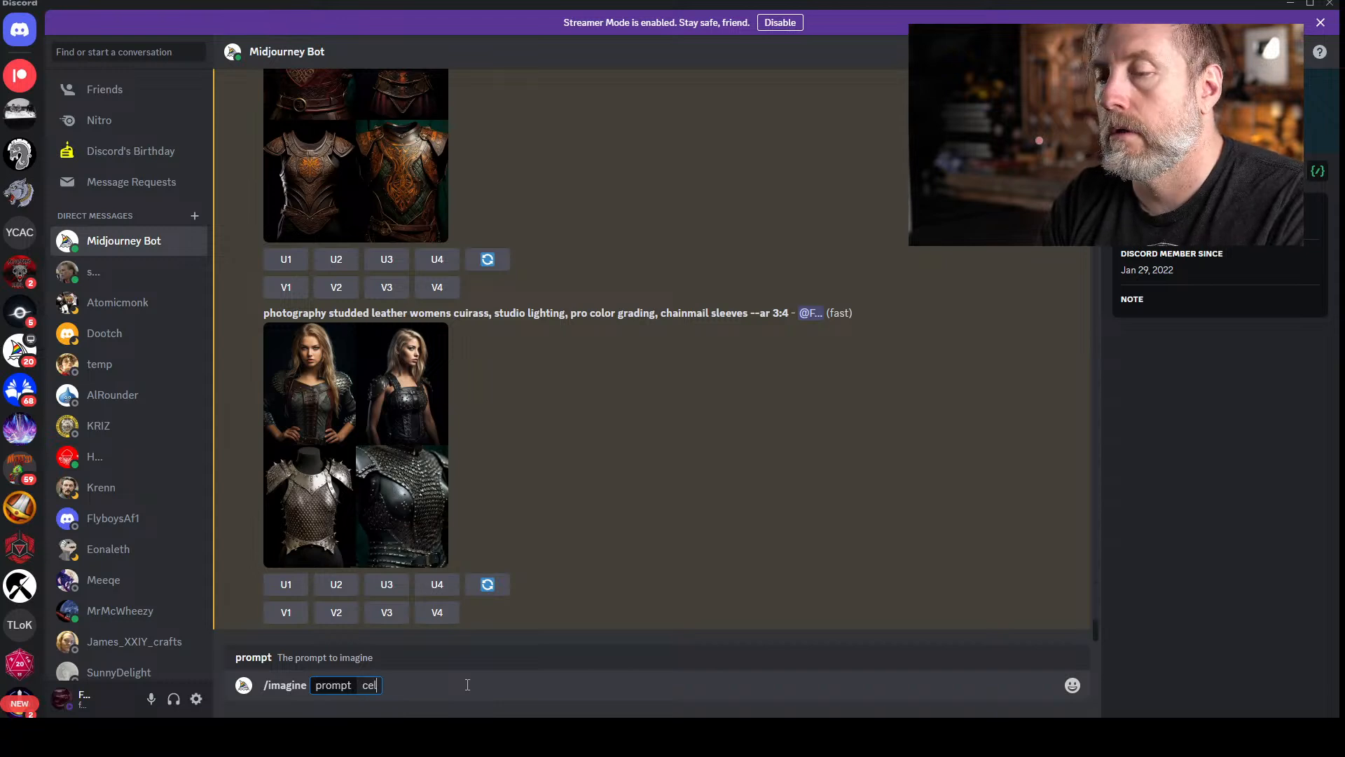
{"action": "type", "text": "tic leather carving"}
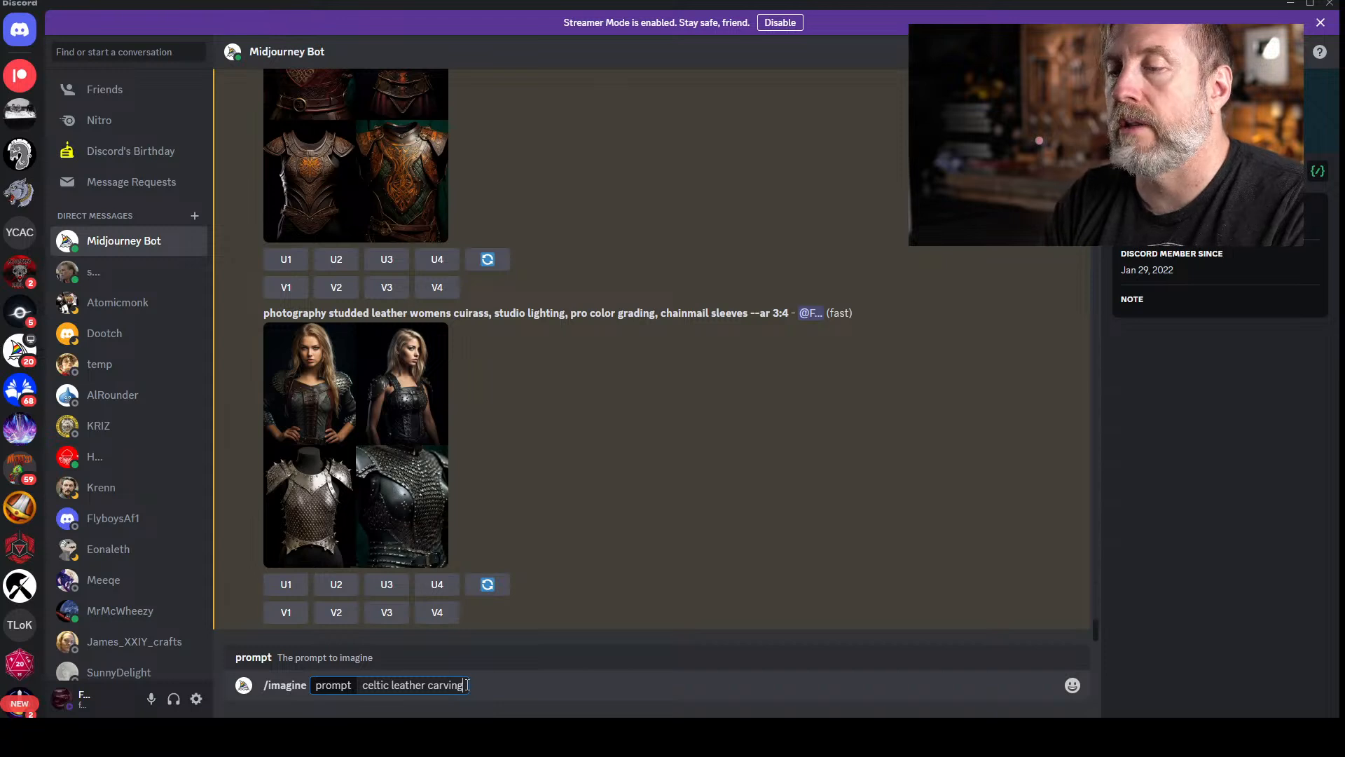
{"action": "key", "text": "Return"}
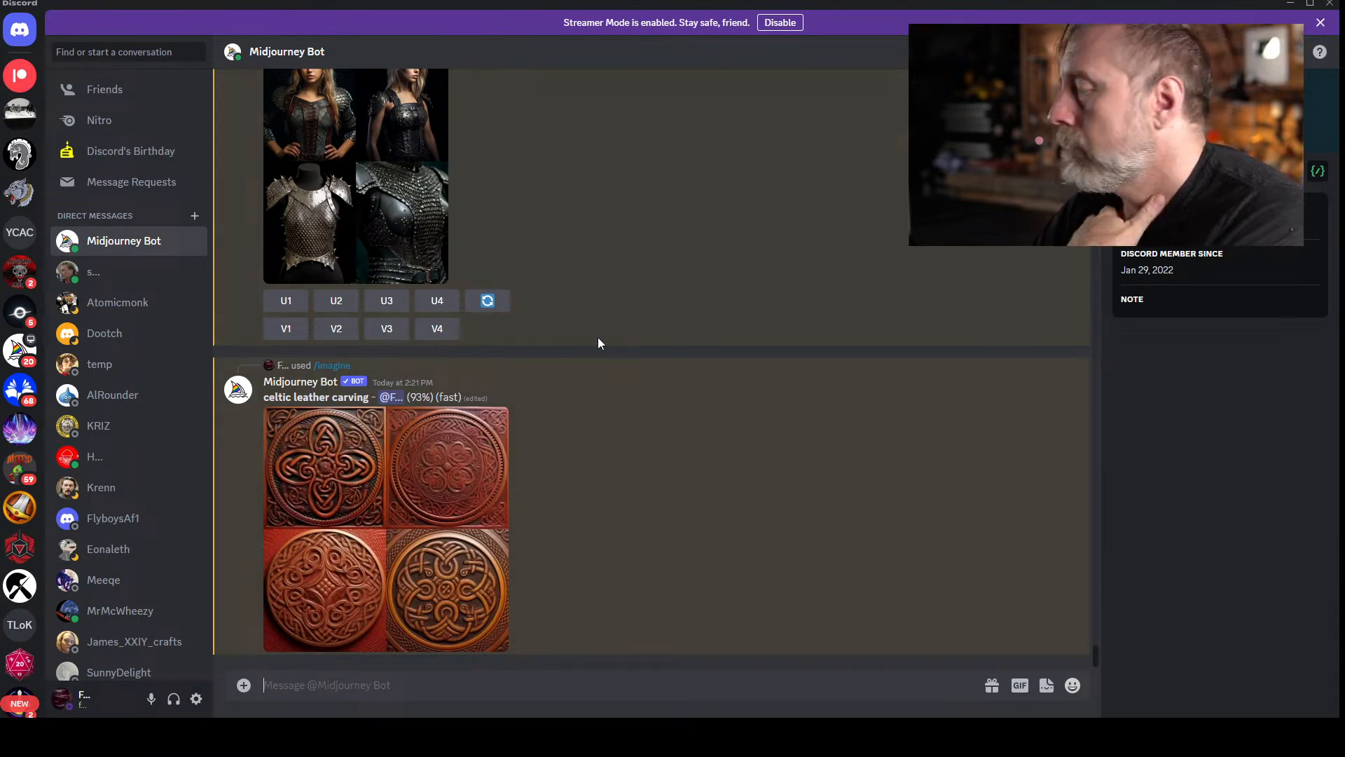
{"action": "left_click", "coordinate": [365, 482]}
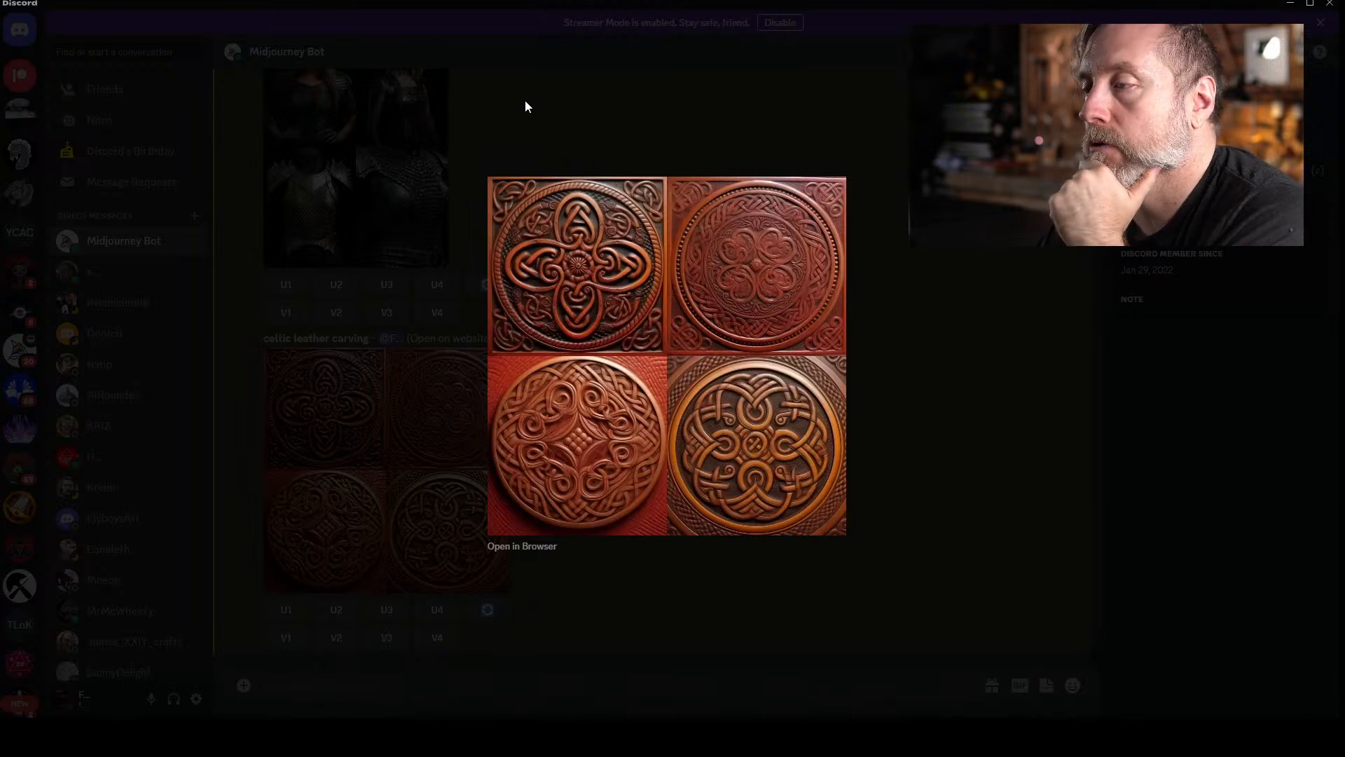
{"action": "left_click", "coordinate": [582, 97]}
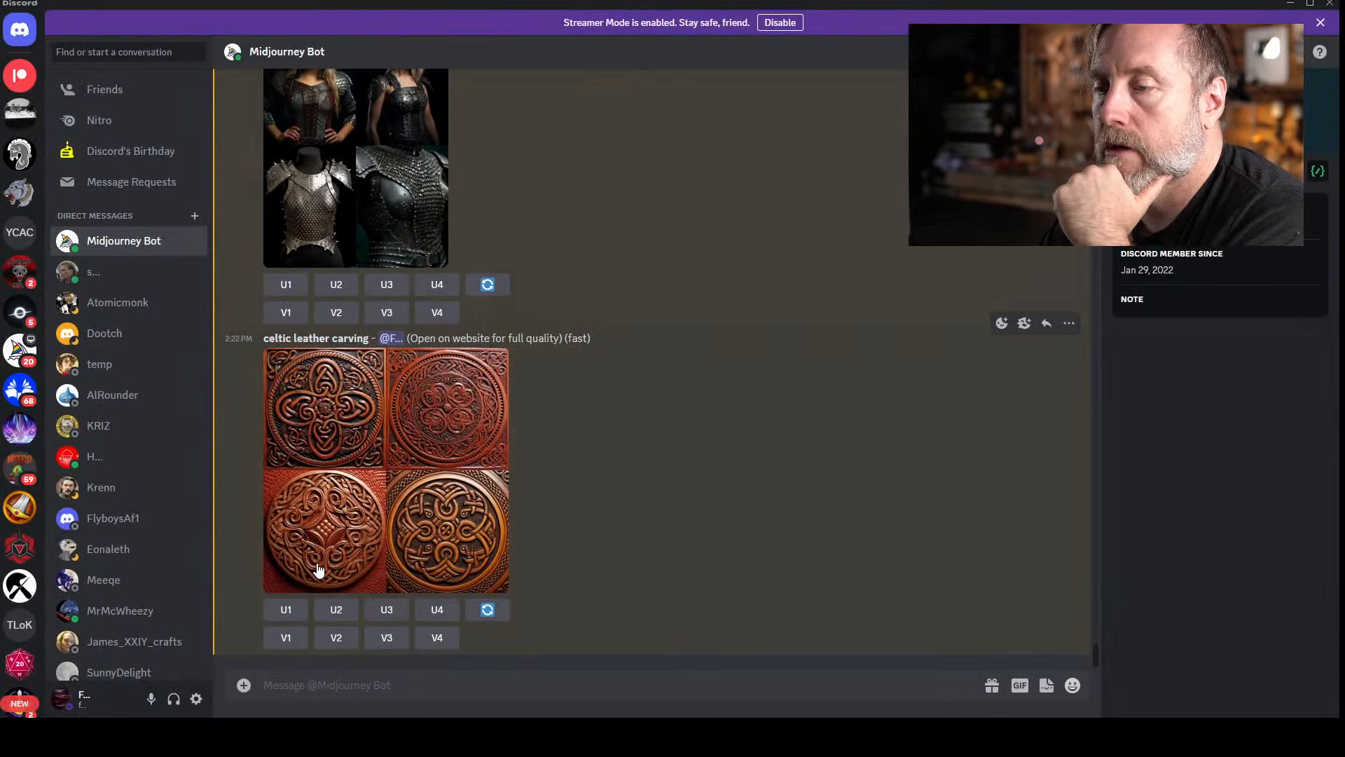
- Create variations of the third celtic leather carving and view one of the variation grids at enlarged size
{"action": "left_click", "coordinate": [386, 638]}
{"action": "left_click", "coordinate": [377, 573]}
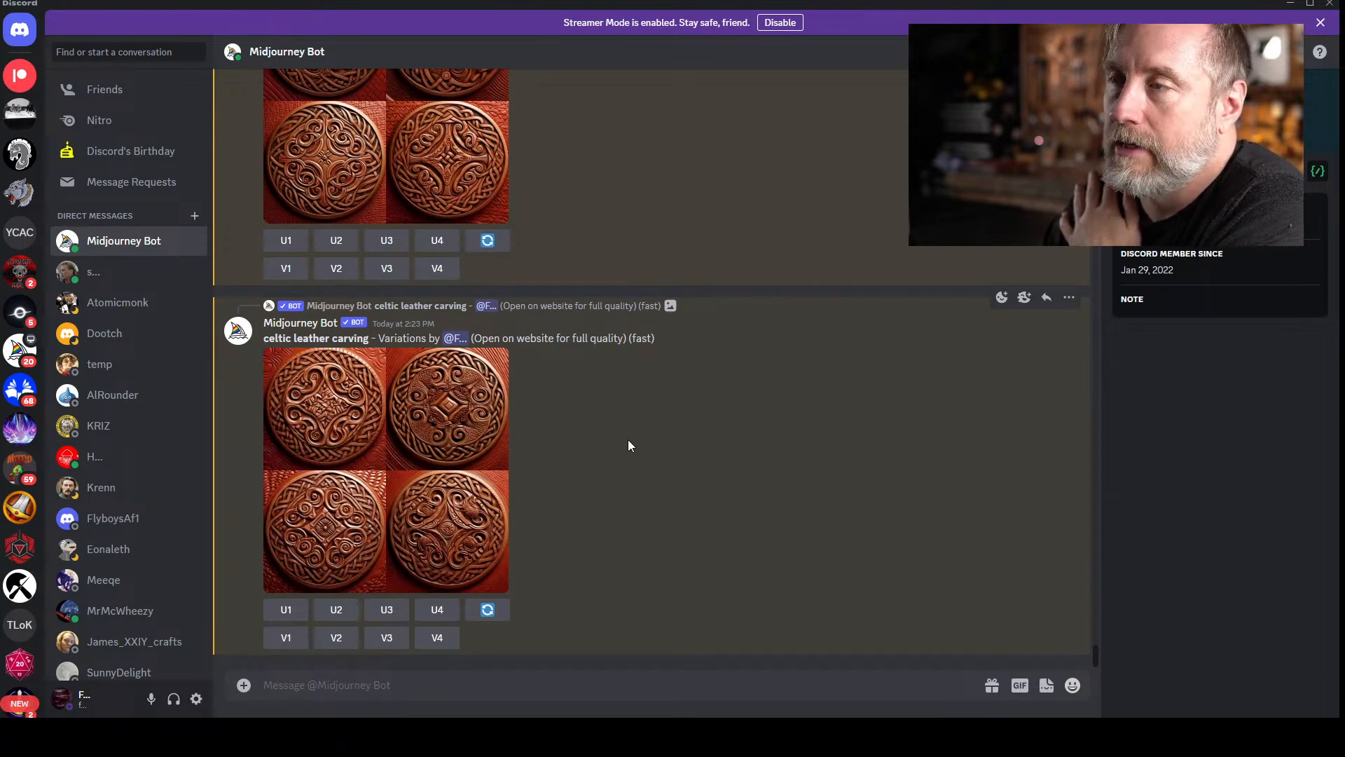
{"action": "scroll", "coordinate": [658, 408], "scroll_direction": "up", "scroll_amount": 2}
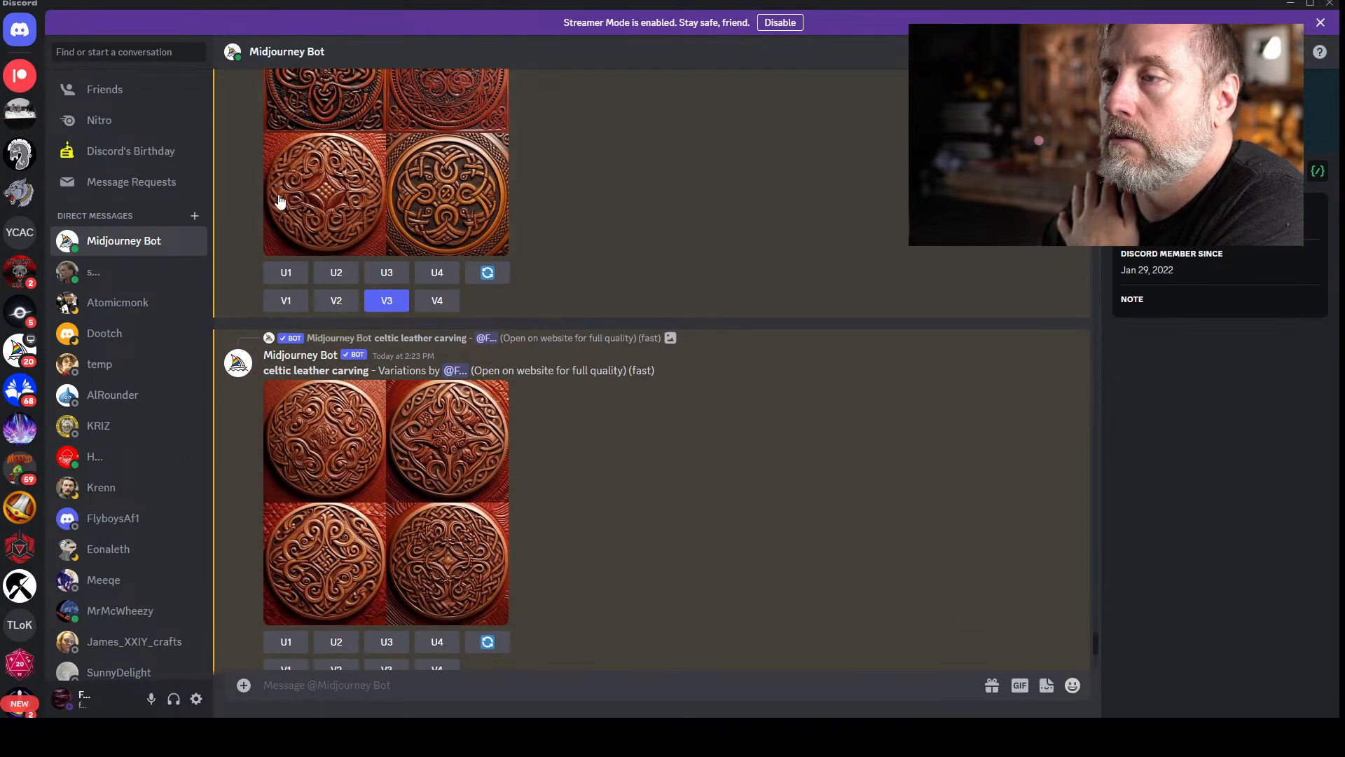
{"action": "scroll", "coordinate": [674, 289], "scroll_direction": "down", "scroll_amount": 2}
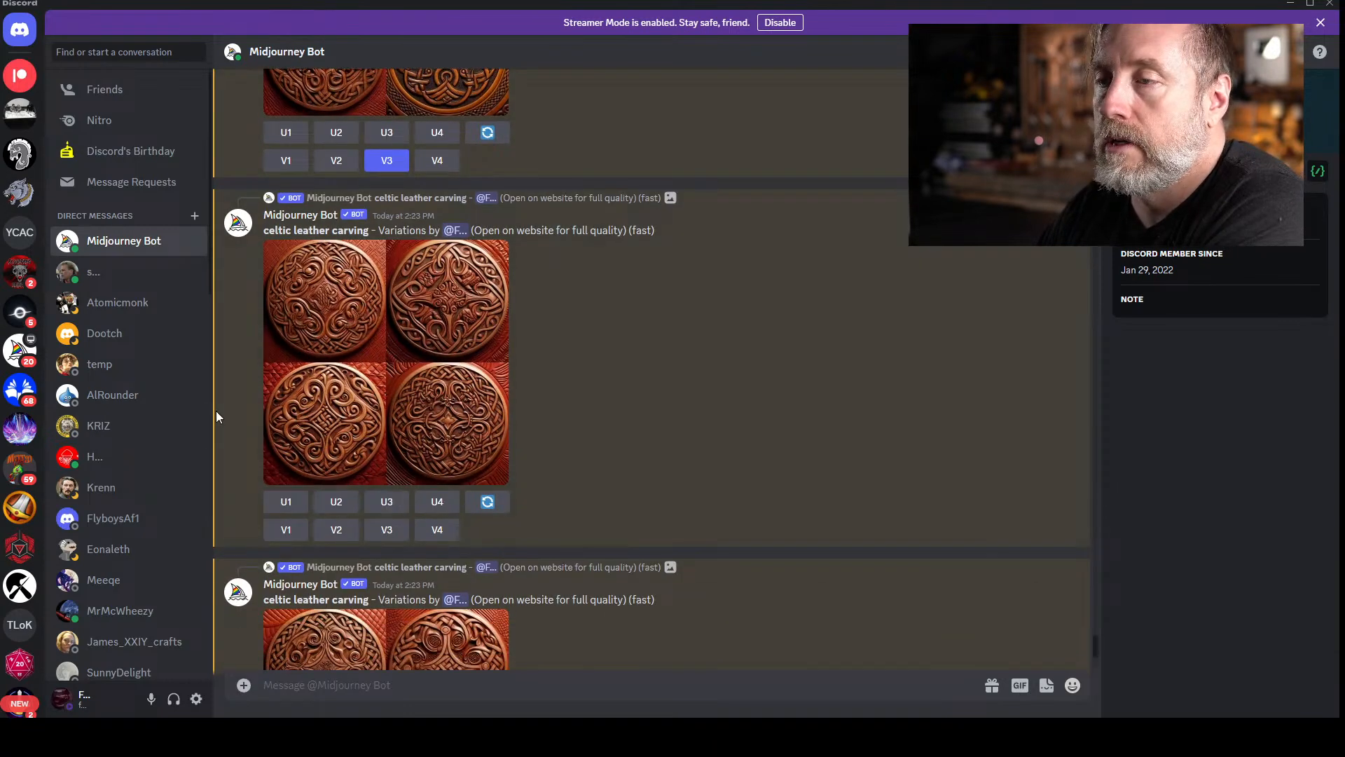
{"action": "left_click", "coordinate": [317, 420]}
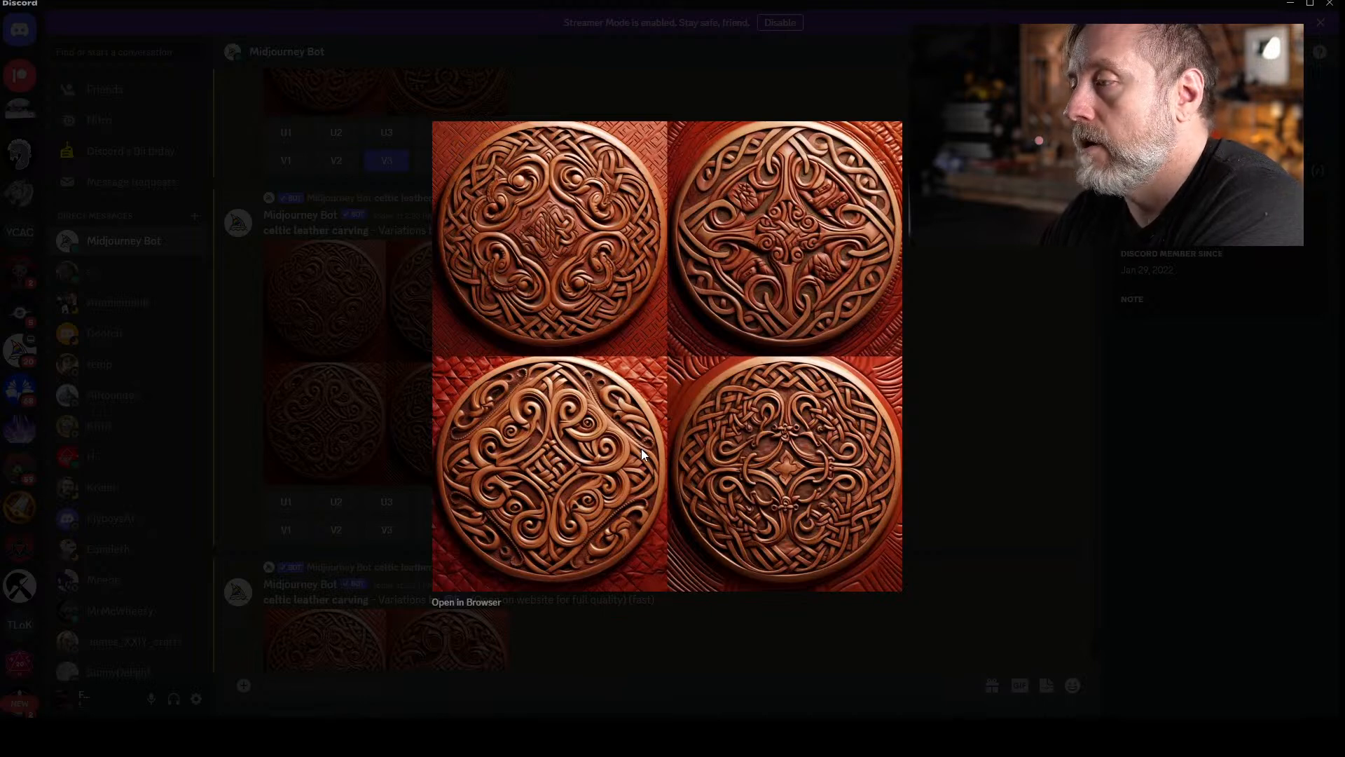
{"action": "left_click", "coordinate": [347, 356]}
- Compare the celtic leather carving variation grids in the Midjourney Bot conversation
{"action": "scroll", "coordinate": [503, 348], "scroll_direction": "down", "scroll_amount": 3}
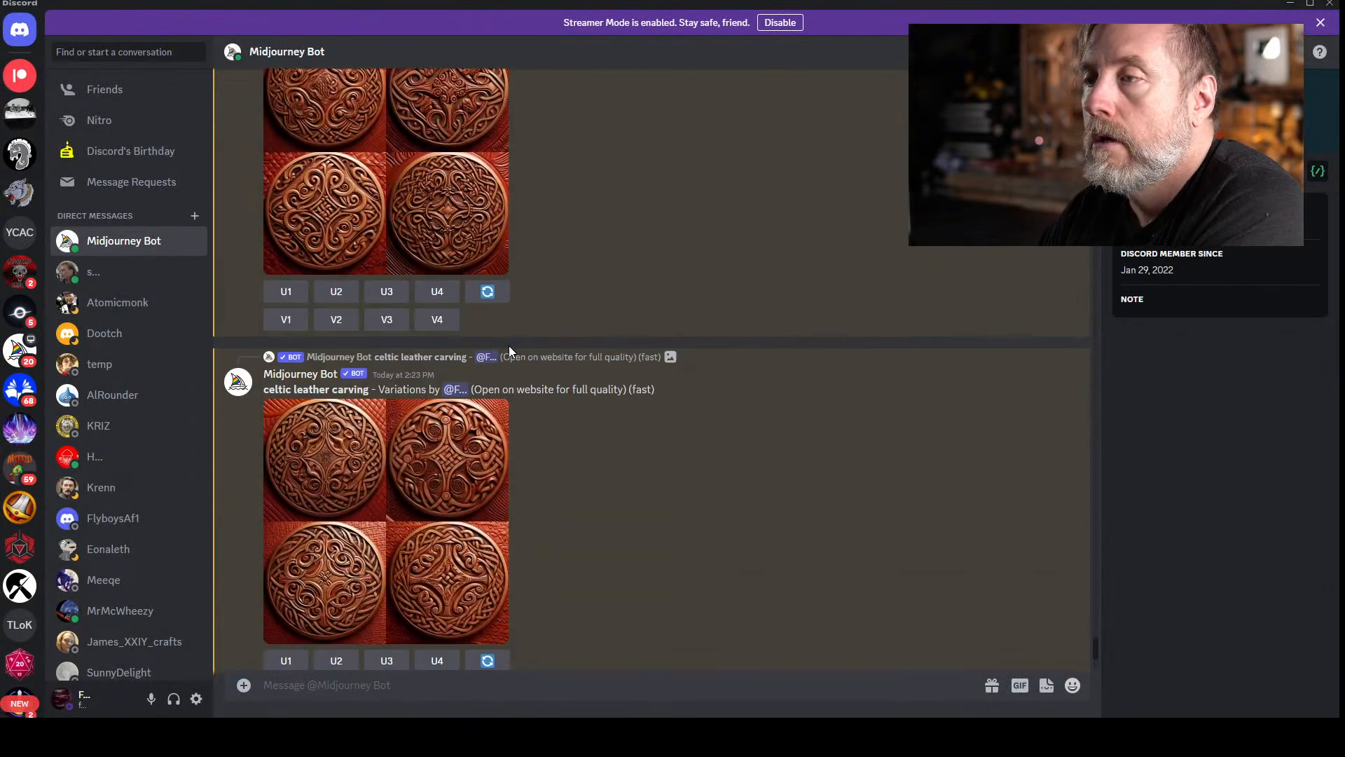
{"action": "scroll", "coordinate": [537, 327], "scroll_direction": "up", "scroll_amount": 2}
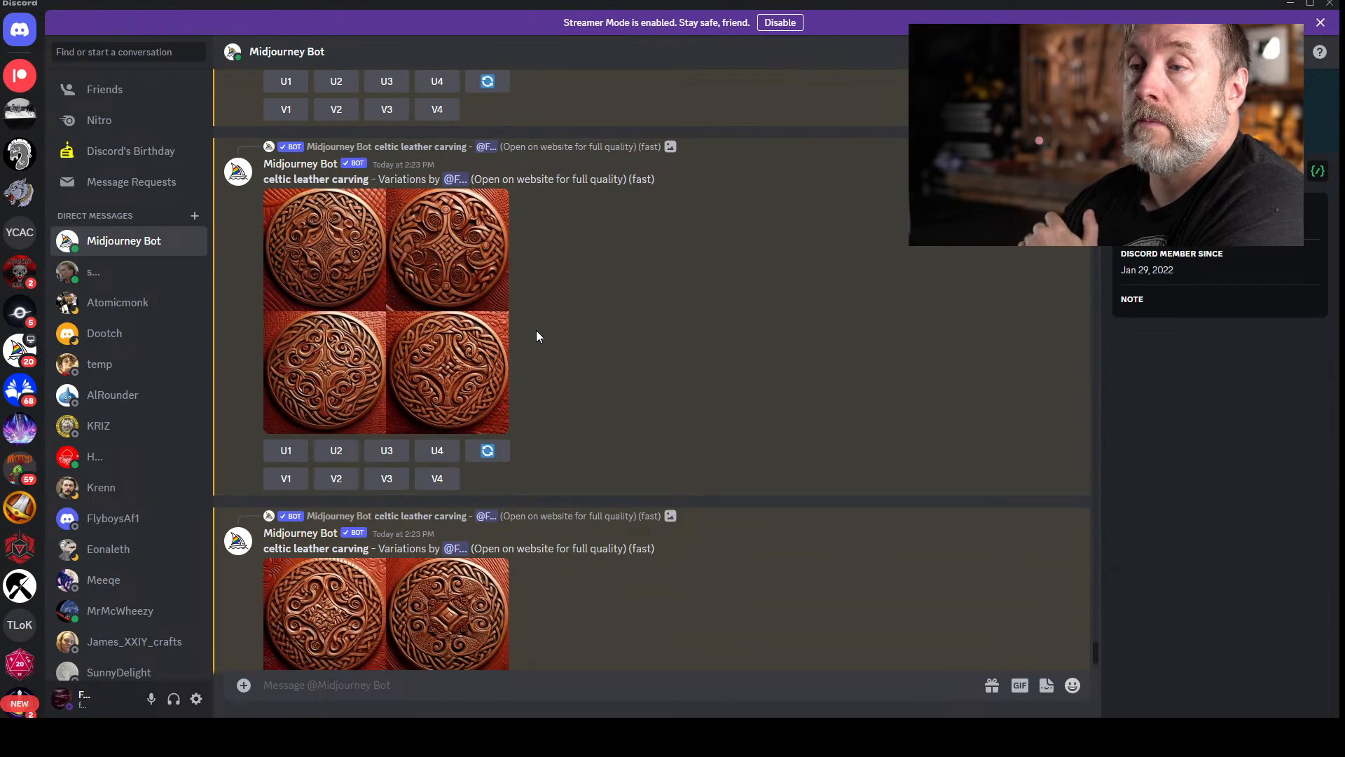
{"action": "scroll", "coordinate": [623, 308], "scroll_direction": "down", "scroll_amount": 3}
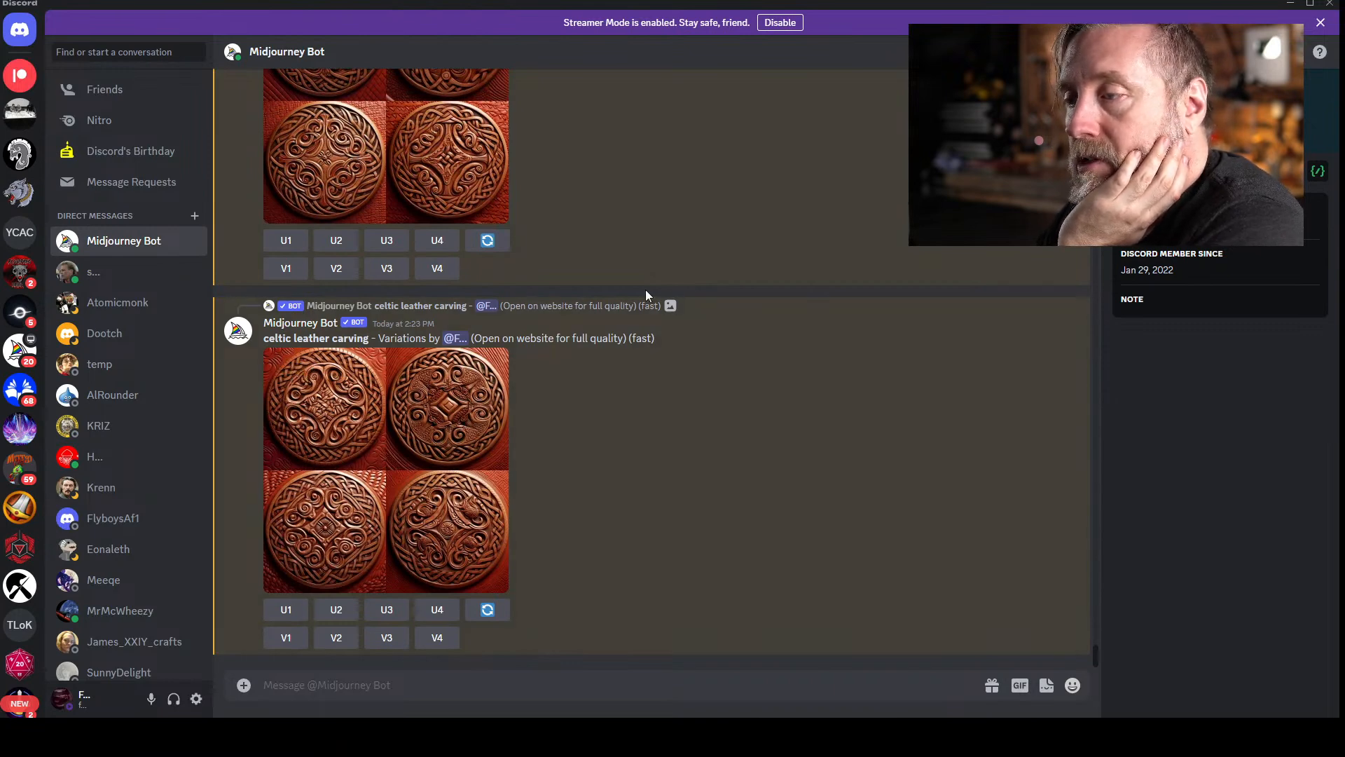
{"action": "scroll", "coordinate": [684, 373], "scroll_direction": "up", "scroll_amount": 2}
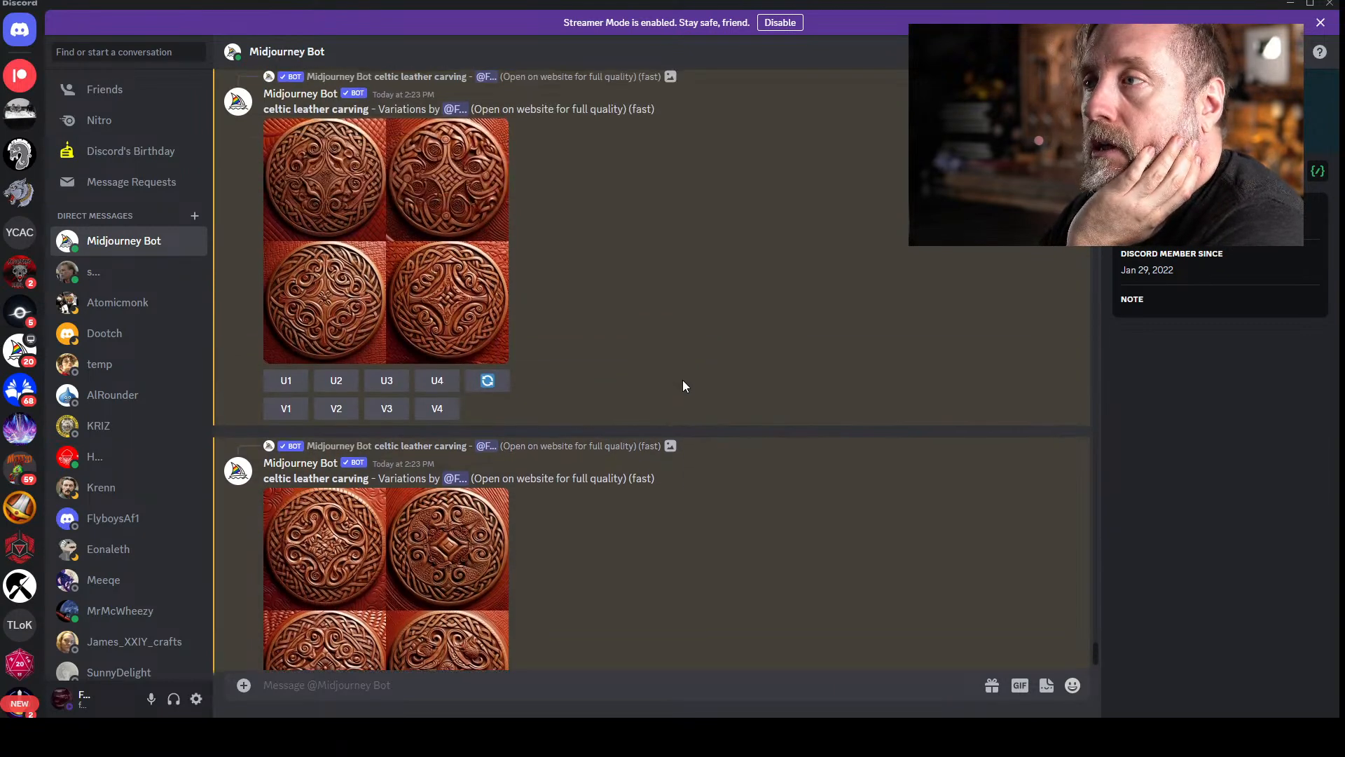
{"action": "scroll", "coordinate": [677, 340], "scroll_direction": "up", "scroll_amount": 2}
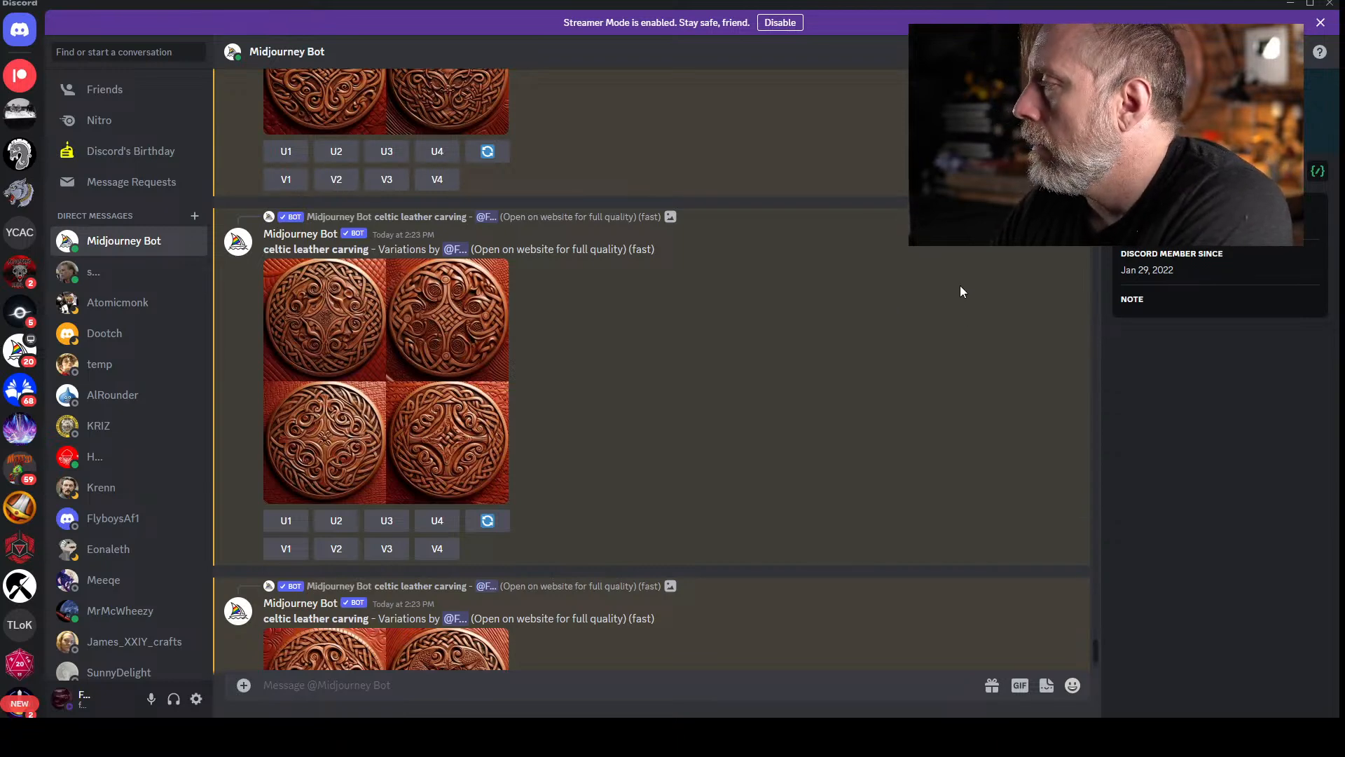
{"action": "scroll", "coordinate": [616, 292], "scroll_direction": "down", "scroll_amount": 4}
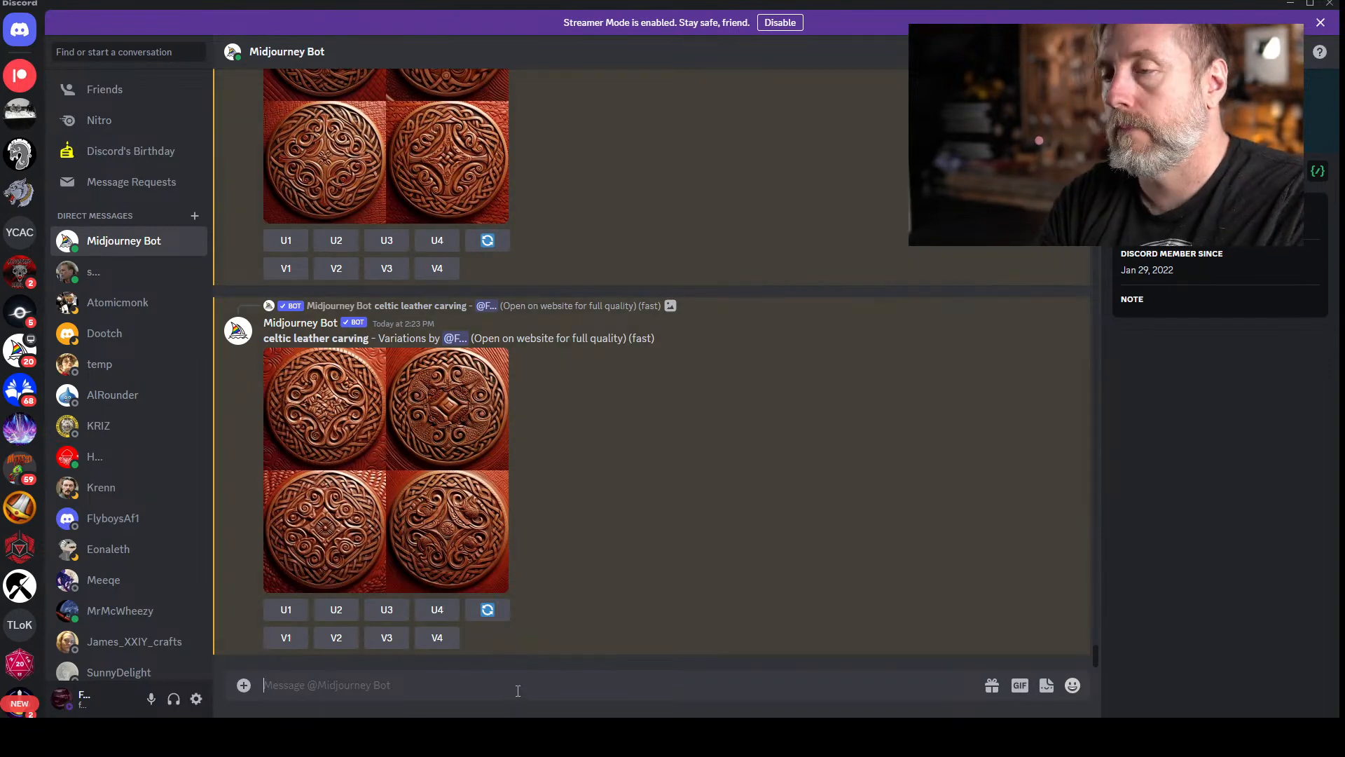
- Start a new /imagine command with an empty prompt
{"action": "type", "text": "/imagine"}
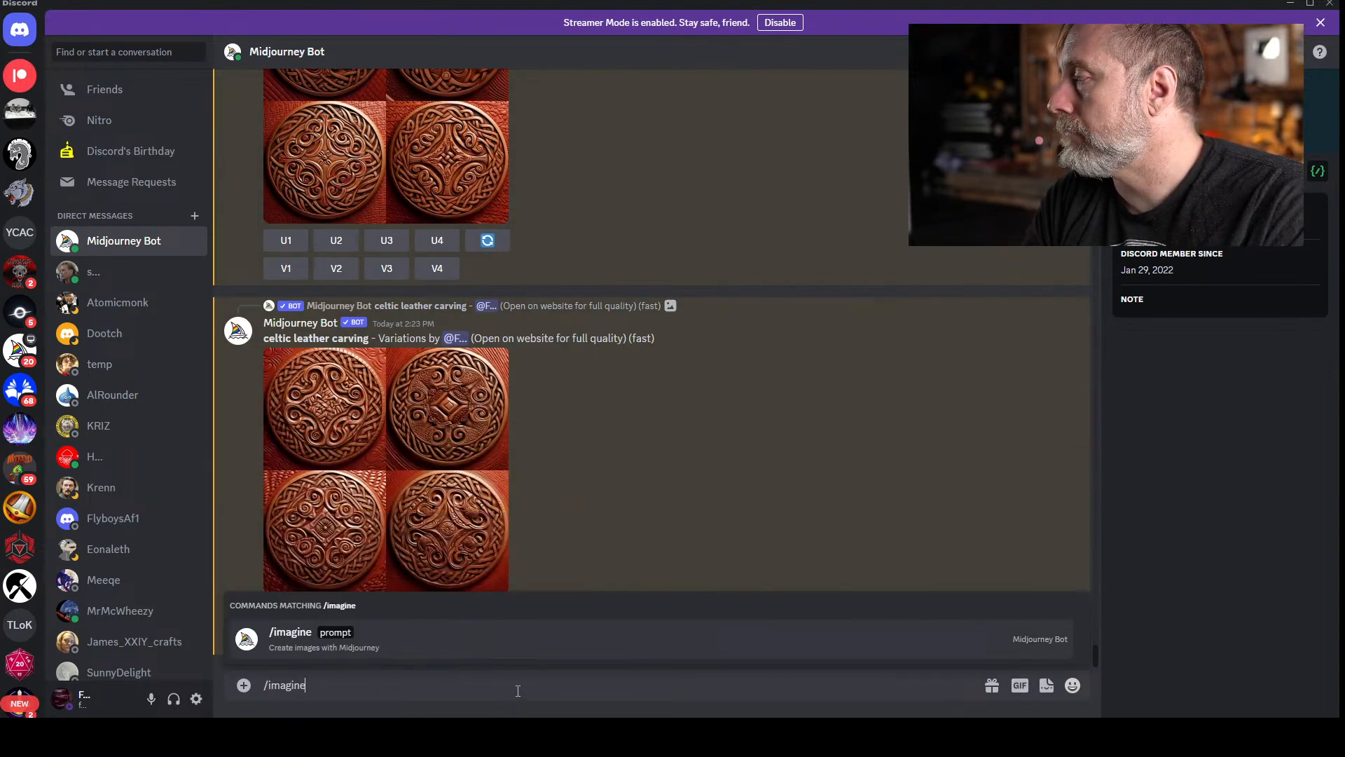
{"action": "key", "text": "Tab"}
{"action": "type", "text": "leather"}
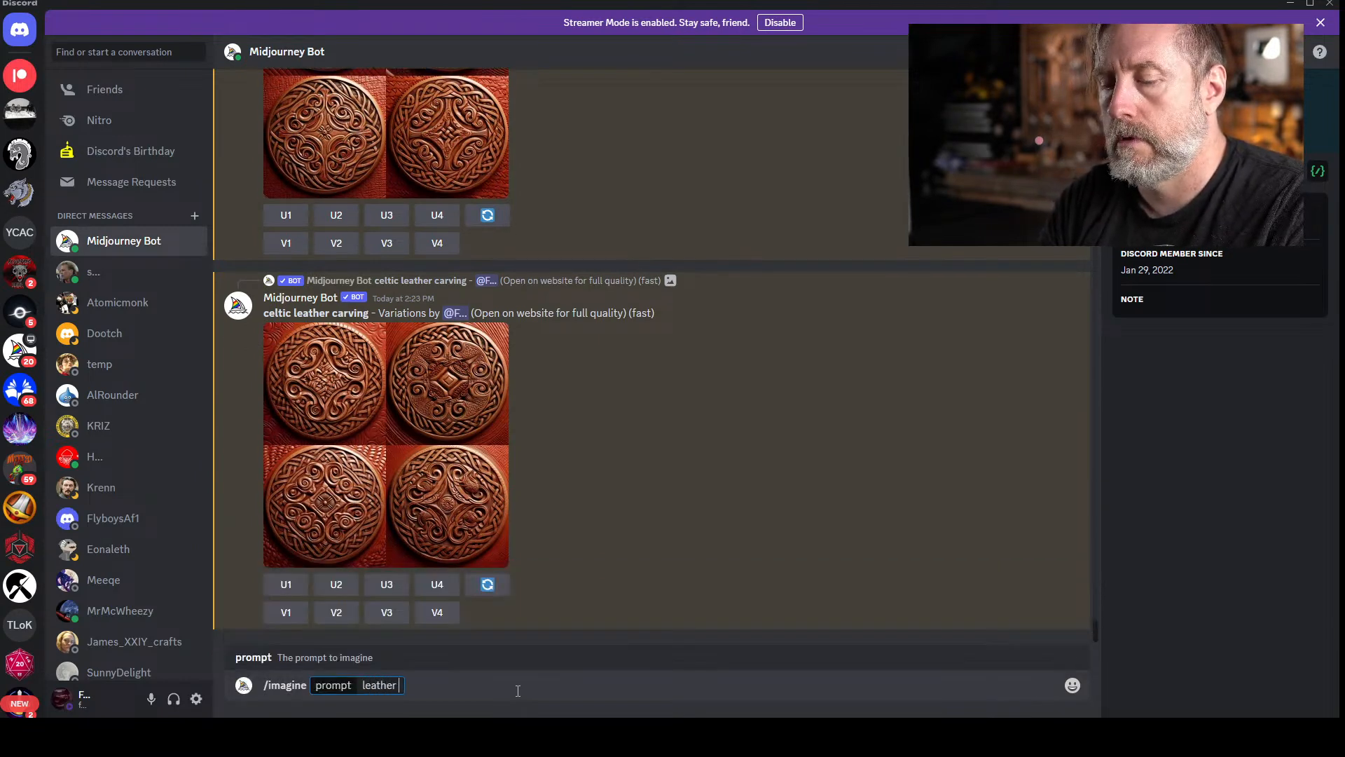
{"action": "key", "text": "BackSpace"}
{"action": "key", "text": "BackSpace"}
{"action": "key", "text": "BackSpace"}
{"action": "key", "text": "BackSpace"}
{"action": "key", "text": "BackSpace"}
{"action": "key", "text": "BackSpace"}
{"action": "key", "text": "BackSpace"}
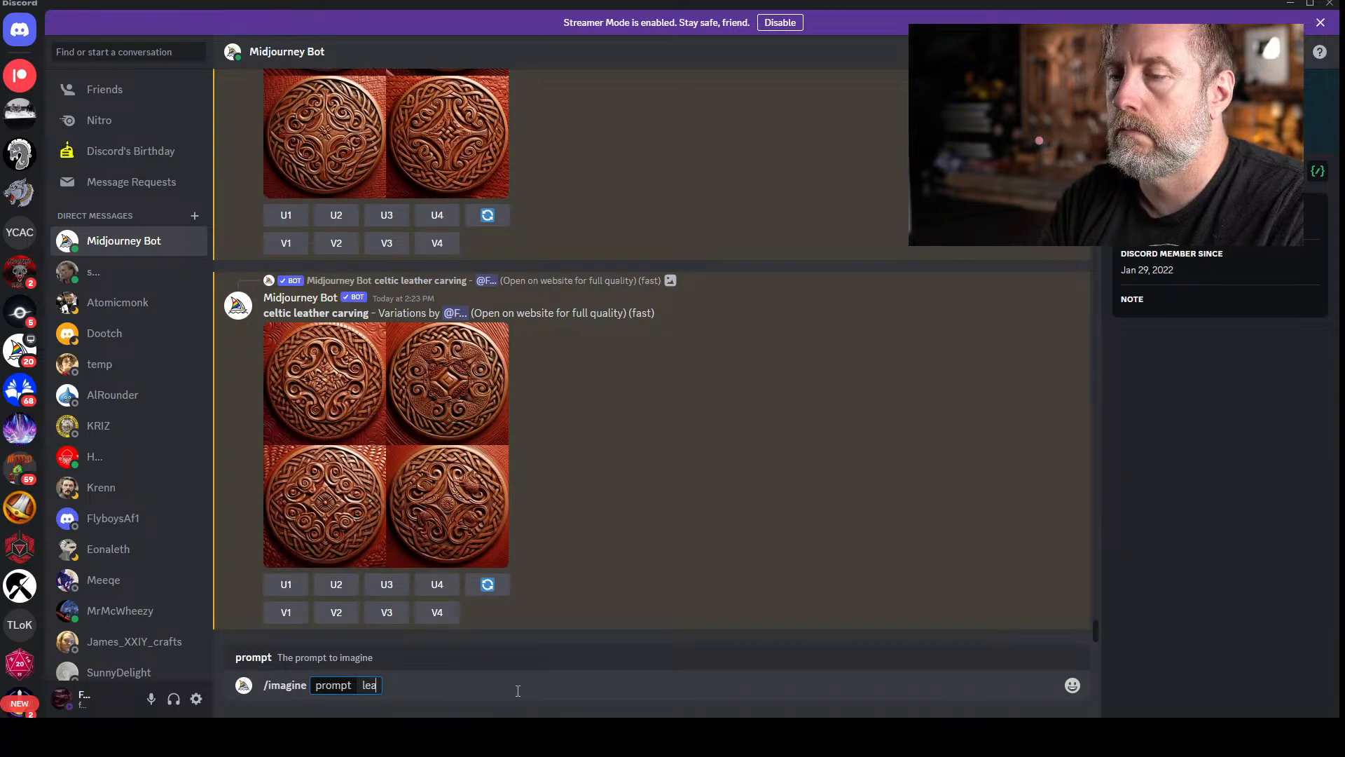
{"action": "type", "text": "celtic le"}
{"action": "key", "text": "BackSpace"}
{"action": "key", "text": "BackSpace"}
{"action": "key", "text": "BackSpace"}
{"action": "key", "text": "BackSpace"}
{"action": "key", "text": "BackSpace"}
{"action": "key", "text": "BackSpace"}
{"action": "key", "text": "BackSpace"}
{"action": "key", "text": "BackSpace"}
{"action": "key", "text": "BackSpace"}
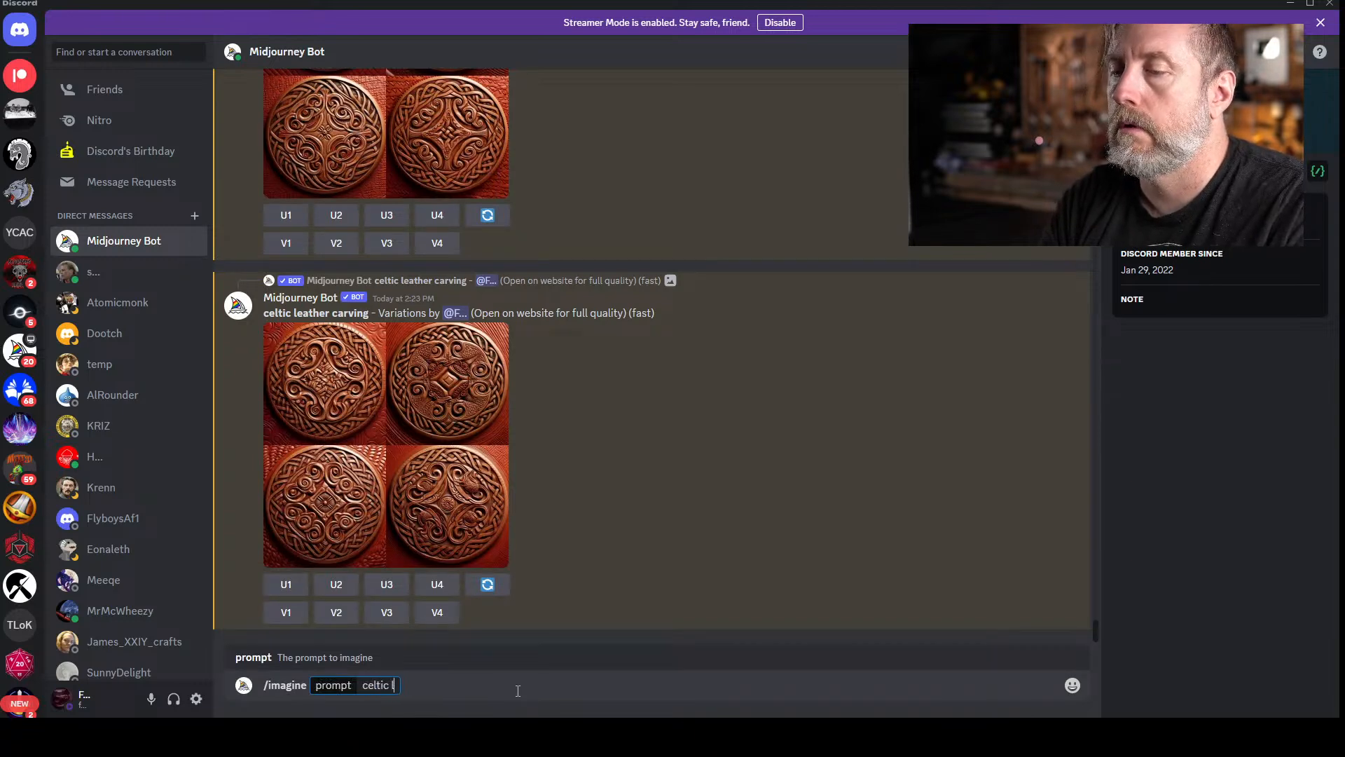
- Generate images from the prompt "viking fur leather armor" and view the grid at enlarged size
{"action": "type", "text": "viking f"}
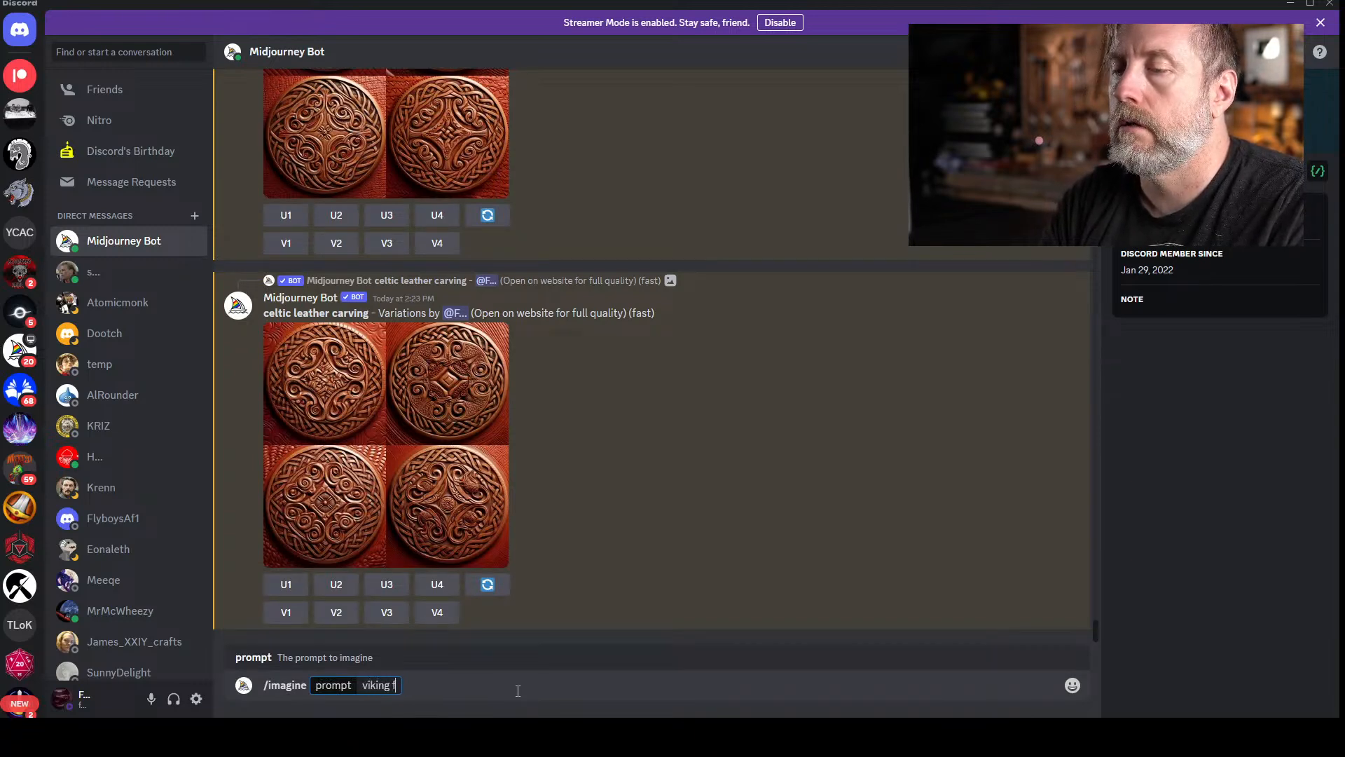
{"action": "type", "text": "ur leather armor"}
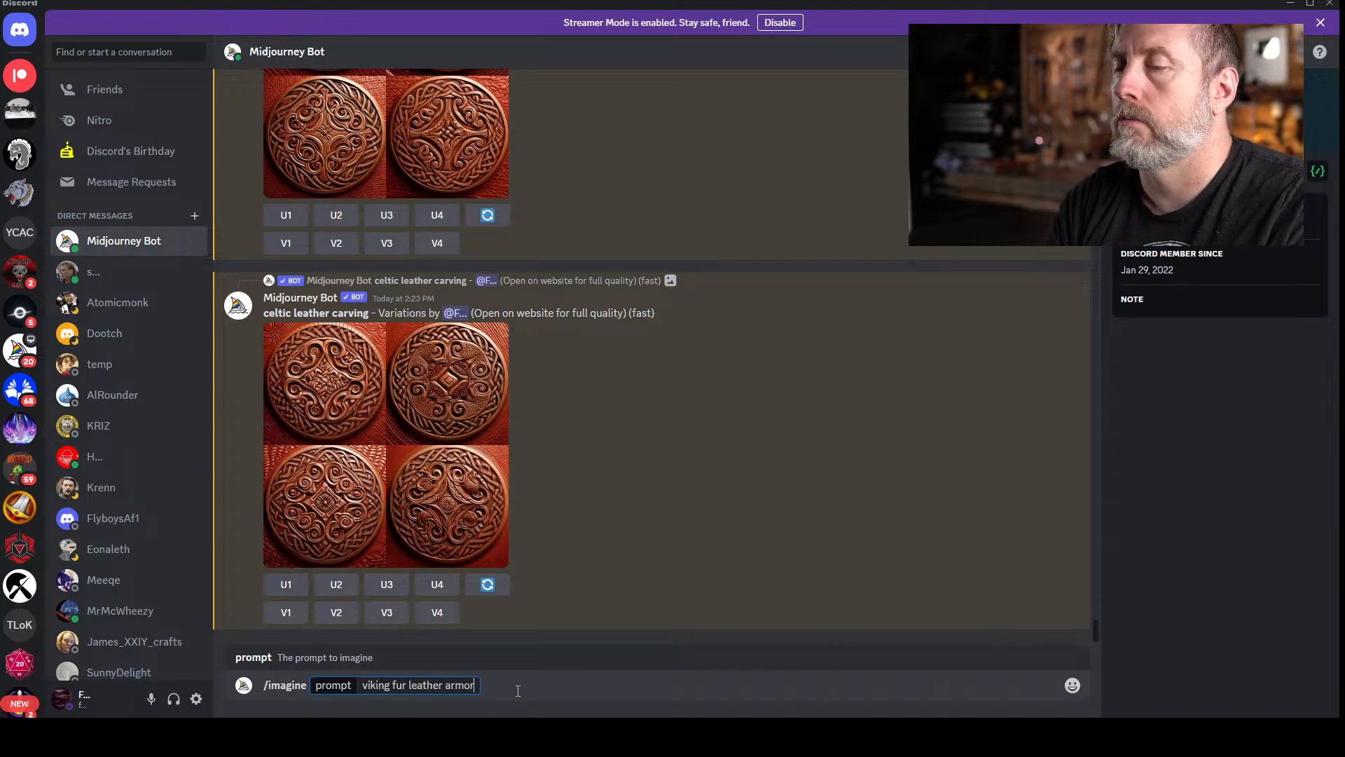
{"action": "key", "text": "Return"}
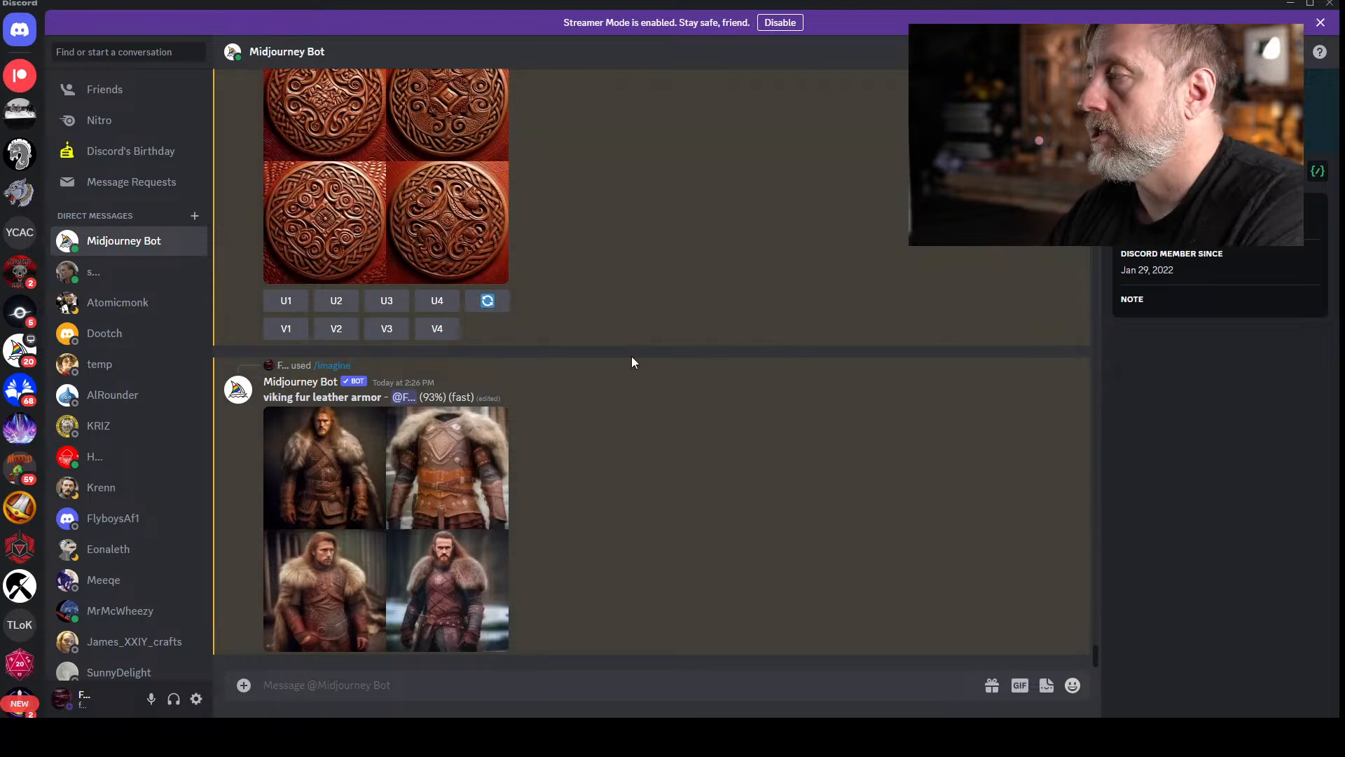
{"action": "left_click", "coordinate": [380, 459]}
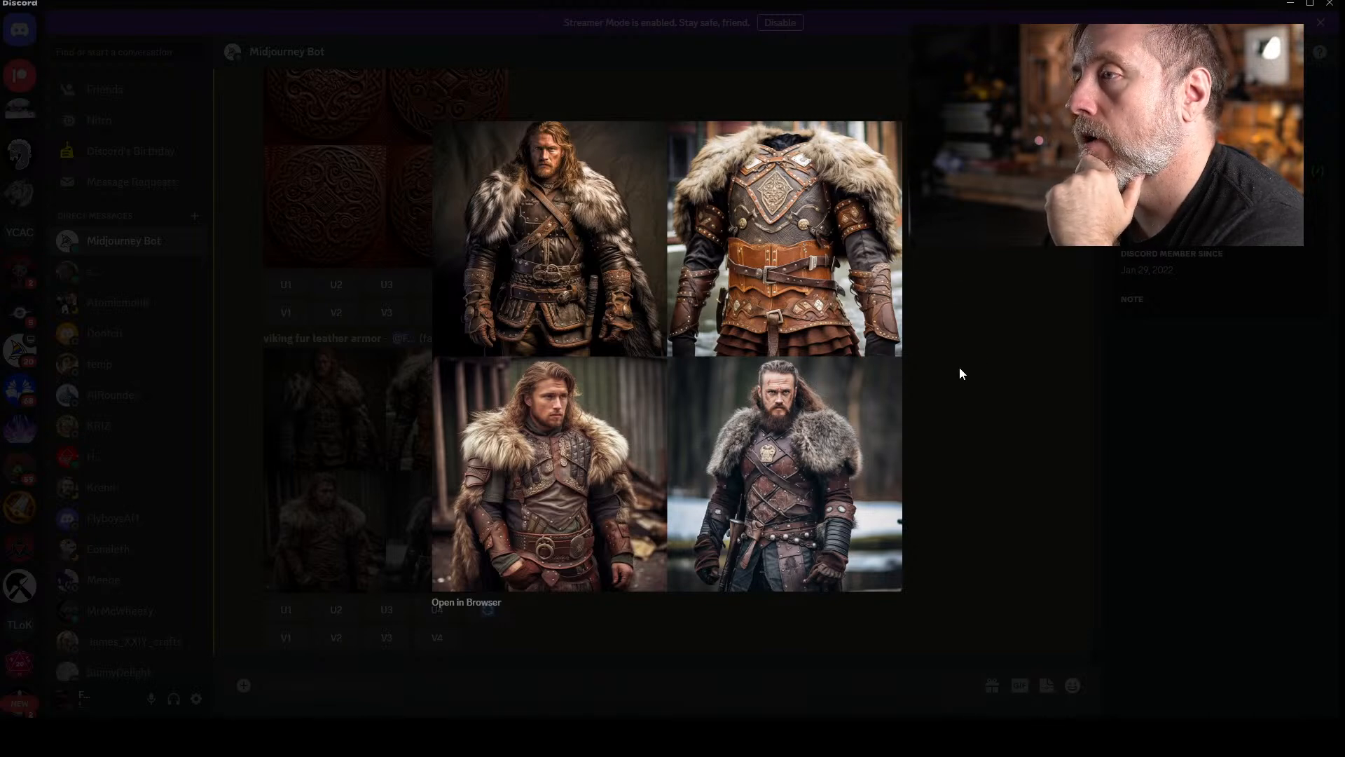
{"action": "left_click", "coordinate": [987, 273]}
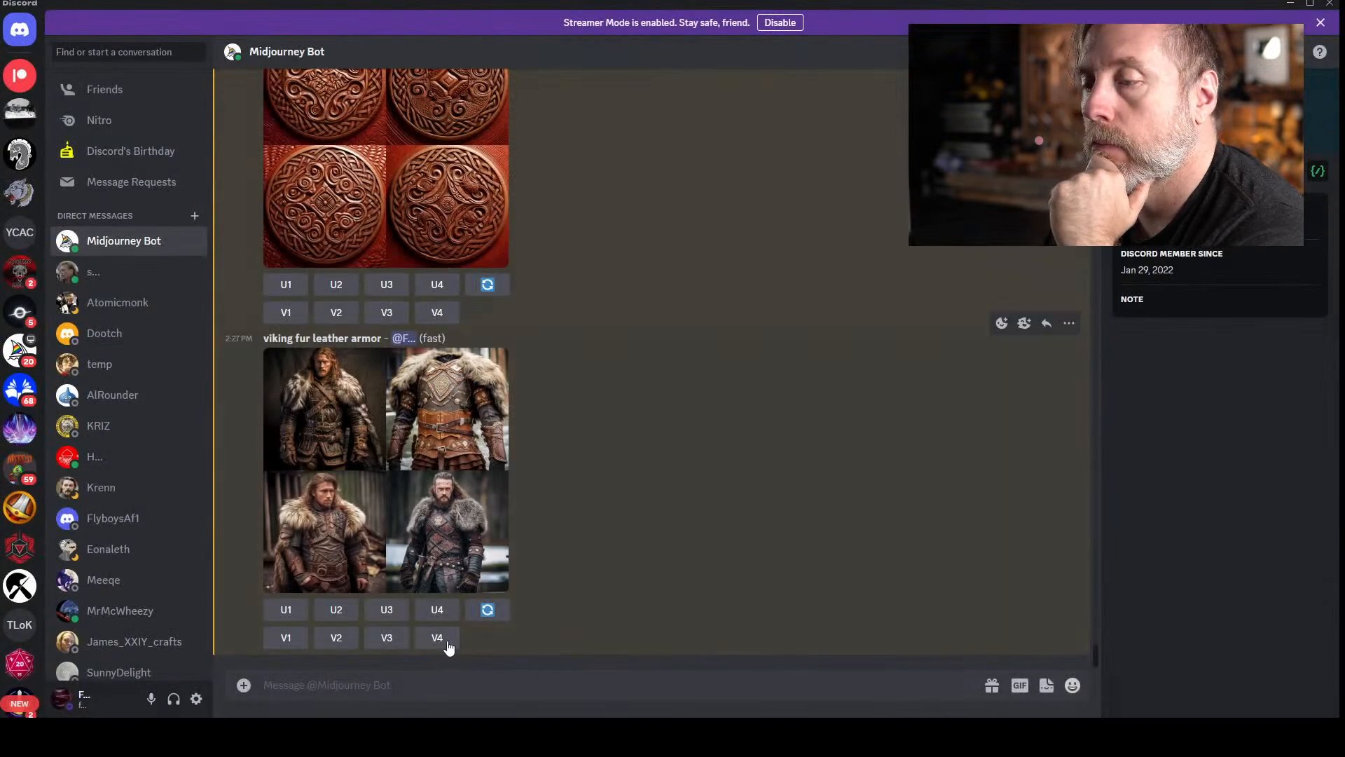
- Create variations of the fourth viking fur leather armor image and view the variation grid at enlarged size
{"action": "left_click", "coordinate": [442, 641]}
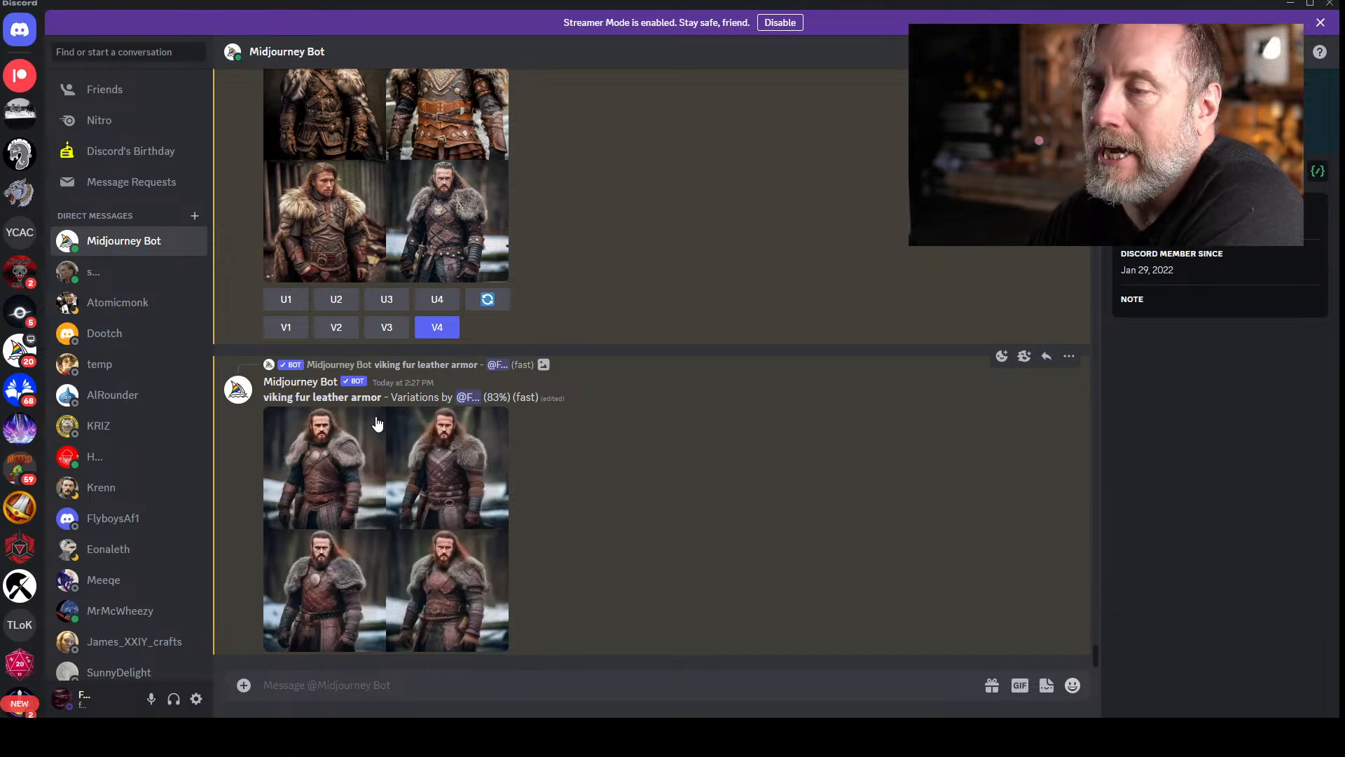
{"action": "left_click", "coordinate": [435, 461]}
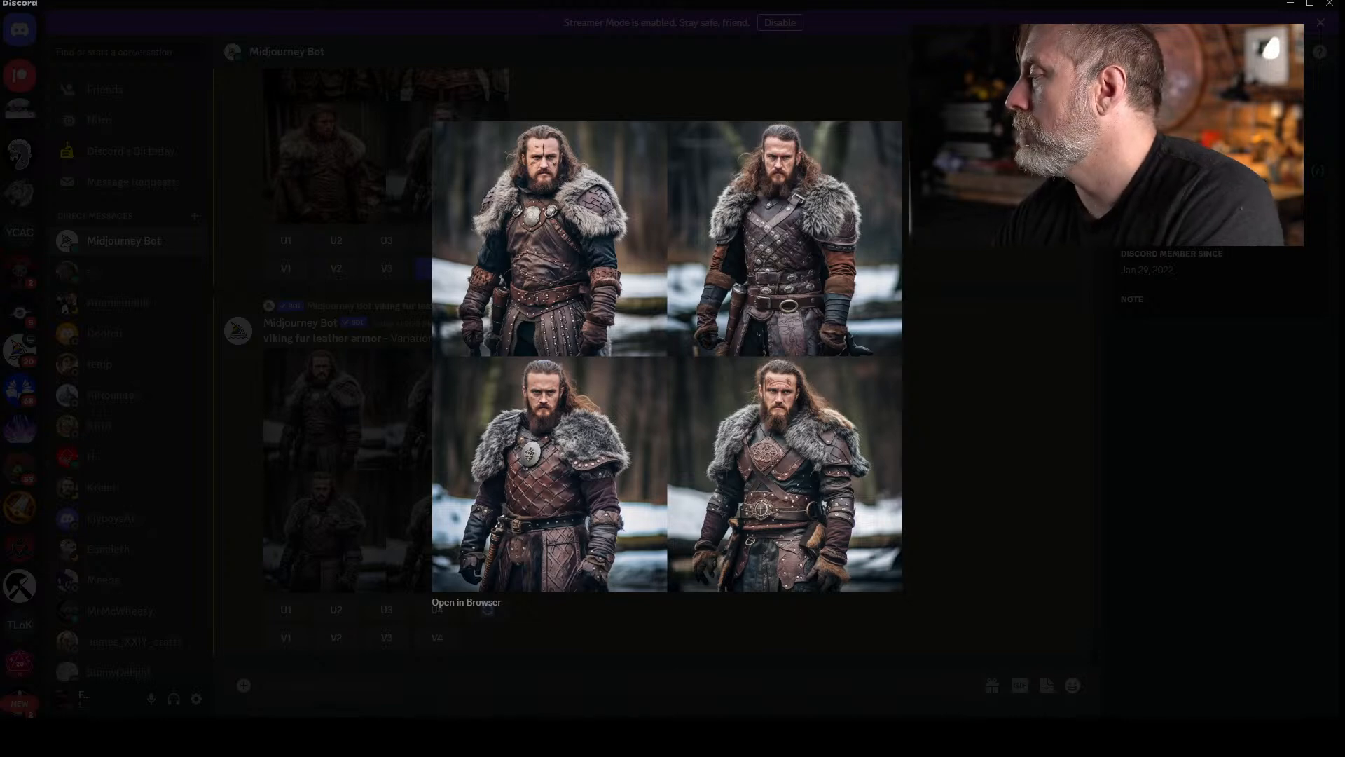
{"action": "left_click", "coordinate": [661, 652]}
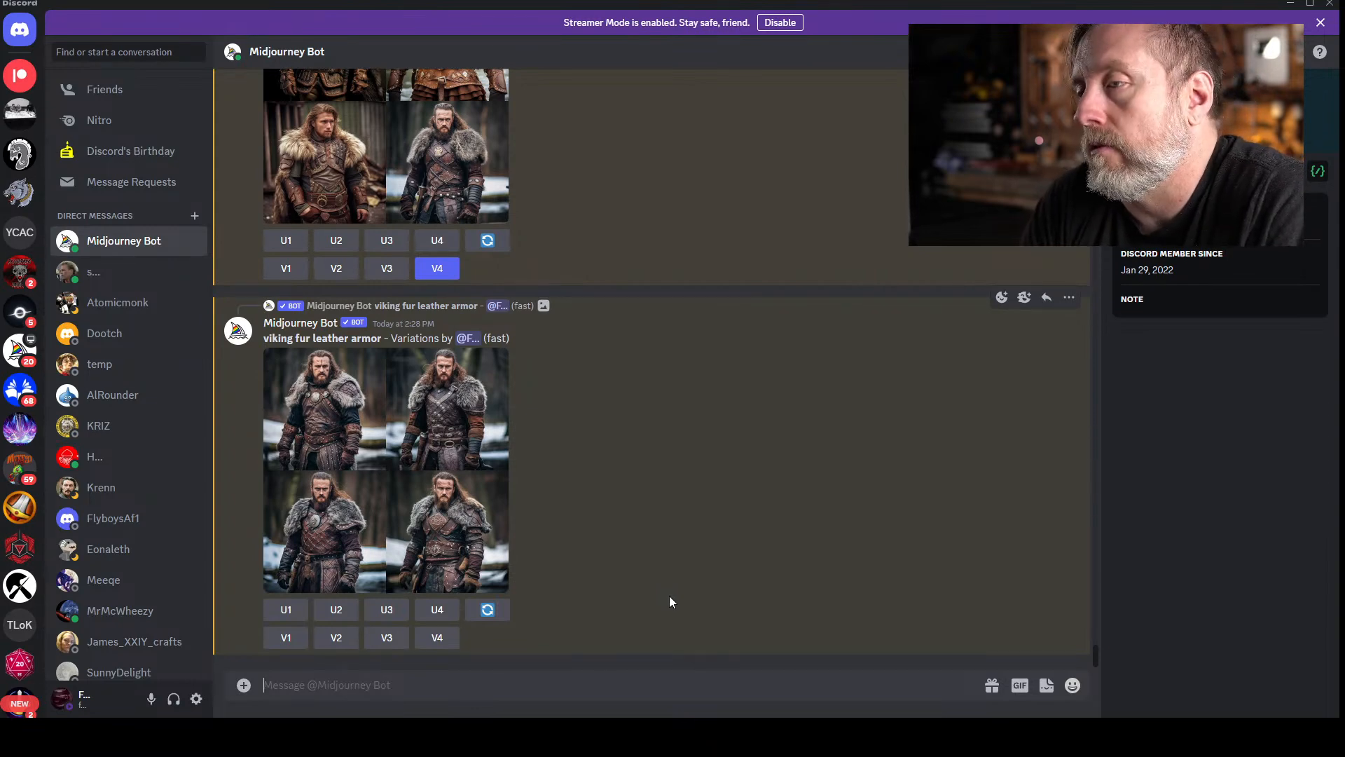
- Enter "viking fur leather cuirass, studio lighting, pro color grading" as the prompt of a new /imagine command
{"action": "type", "text": "/ima"}
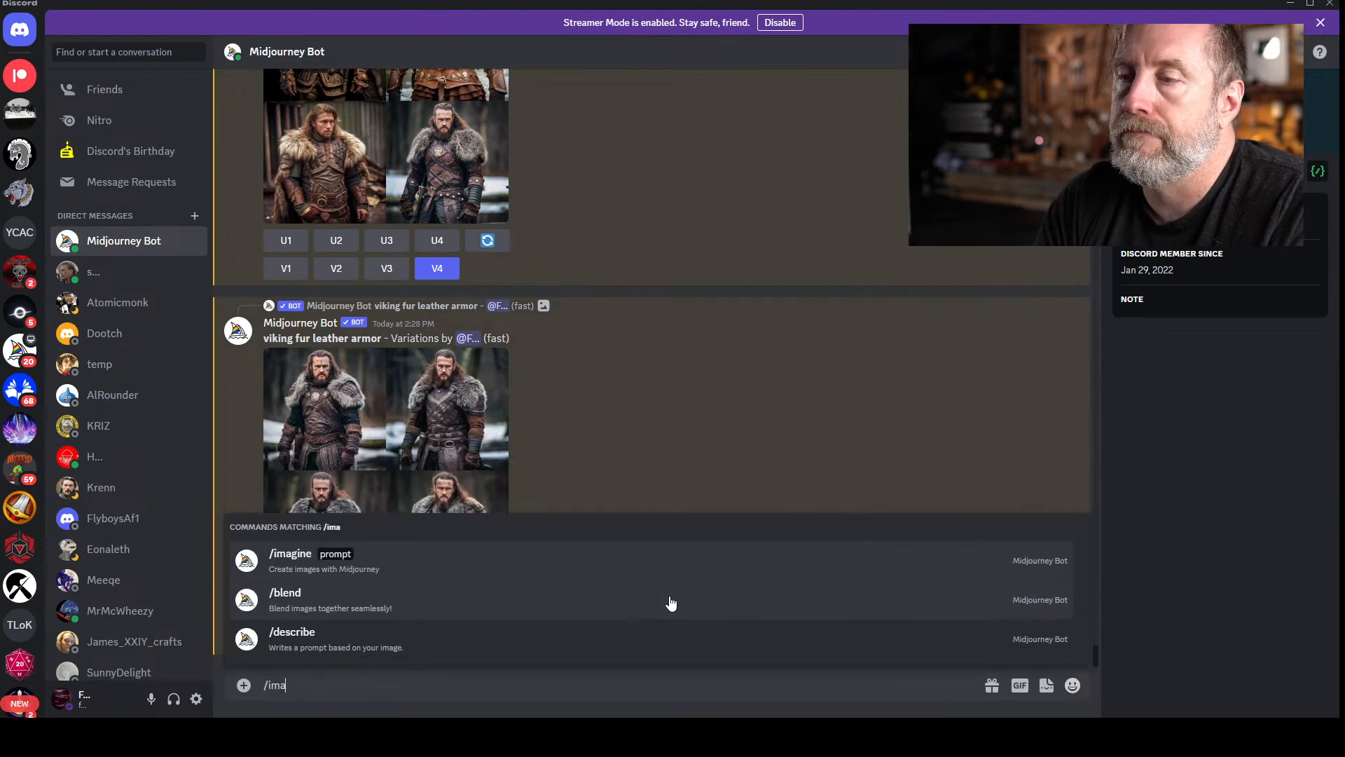
{"action": "key", "text": "Tab"}
{"action": "type", "text": "viking furt"}
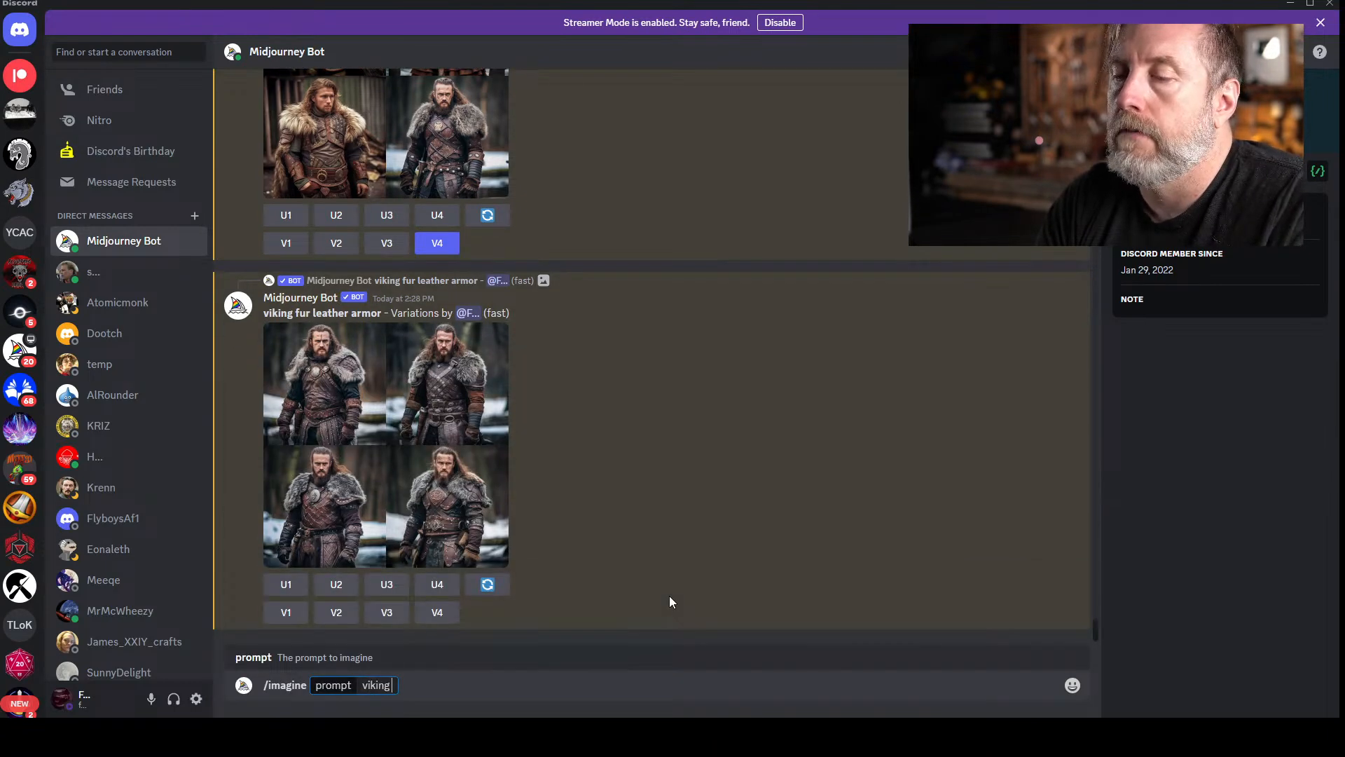
{"action": "key", "text": "BackSpace"}
{"action": "key", "text": "BackSpace"}
{"action": "key", "text": "BackSpace"}
{"action": "type", "text": "rl"}
{"action": "key", "text": "BackSpace"}
{"action": "type", "text": "leather"}
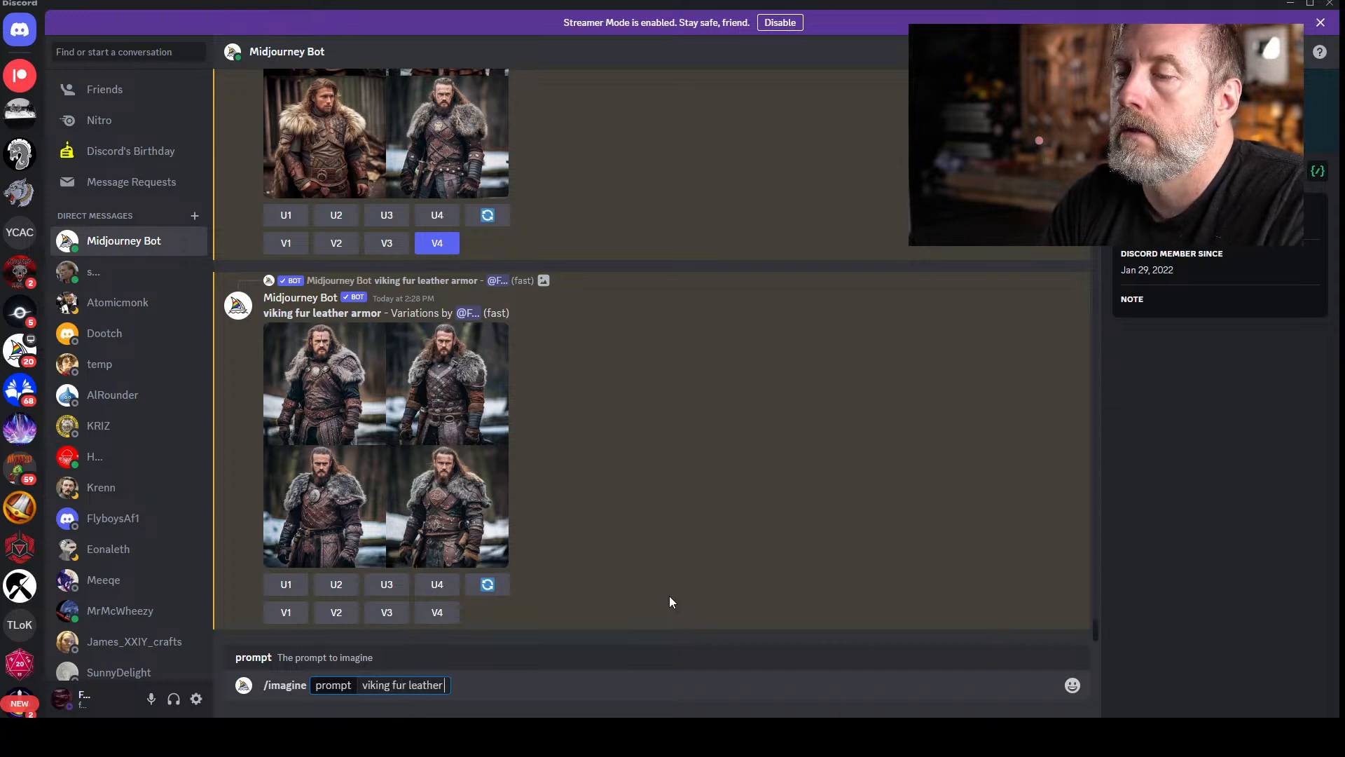
{"action": "type", "text": " cuirass, studio lighting, pro color grading"}
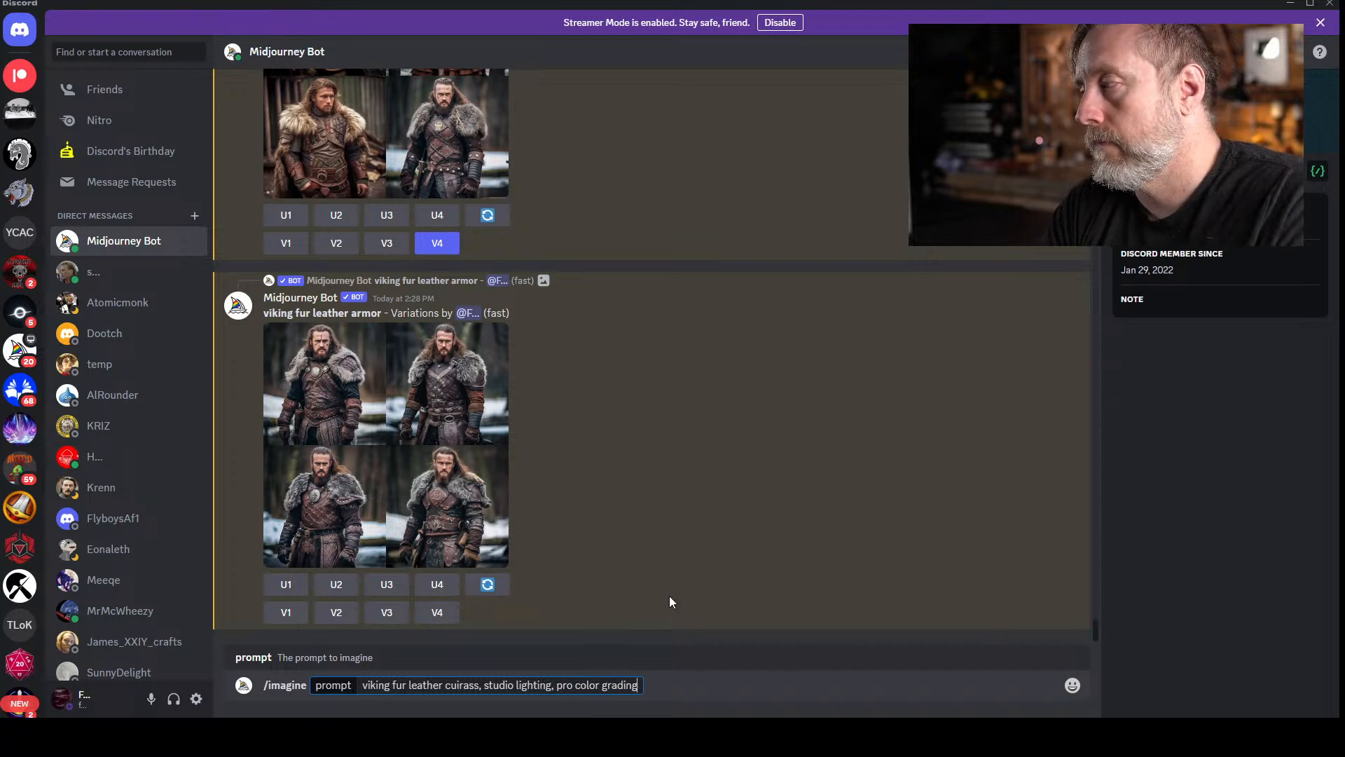
- Generate images with ", red and pink" appended to the cuirass prompt and view the grid at enlarged size
{"action": "type", "text": ","}
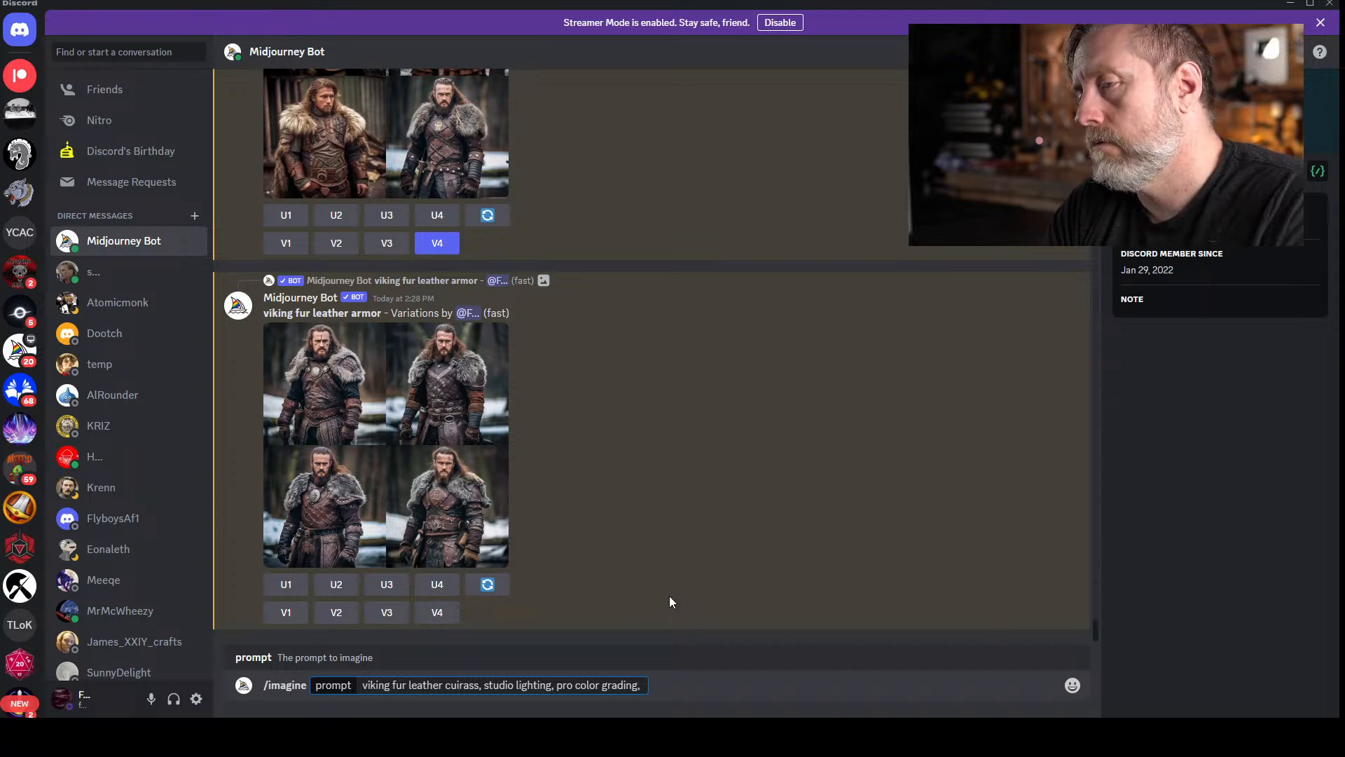
{"action": "key", "text": "BackSpace"}
{"action": "key", "text": "BackSpace"}
{"action": "type", "text": ", red and black"}
{"action": "key", "text": "BackSpace"}
{"action": "key", "text": "BackSpace"}
{"action": "key", "text": "BackSpace"}
{"action": "key", "text": "BackSpace"}
{"action": "key", "text": "BackSpace"}
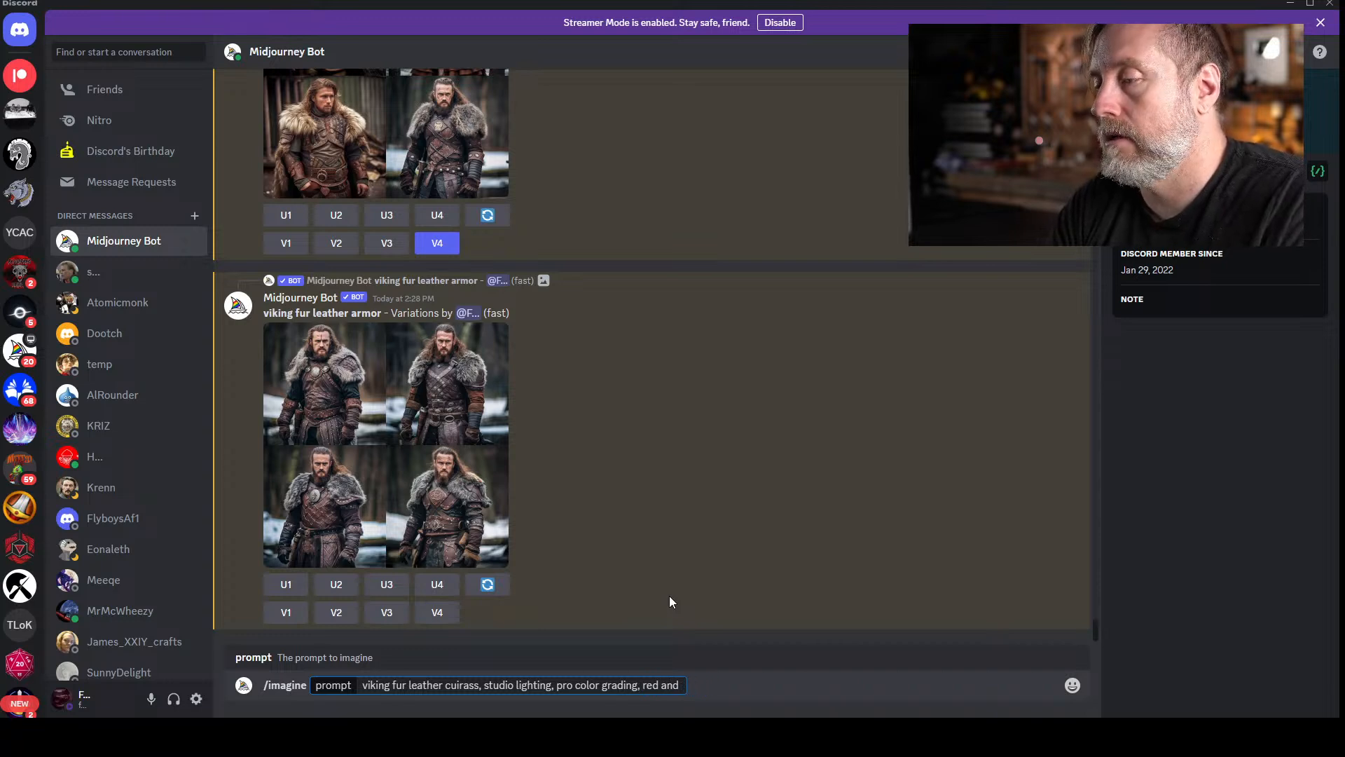
{"action": "type", "text": "pink"}
{"action": "key", "text": "Return"}
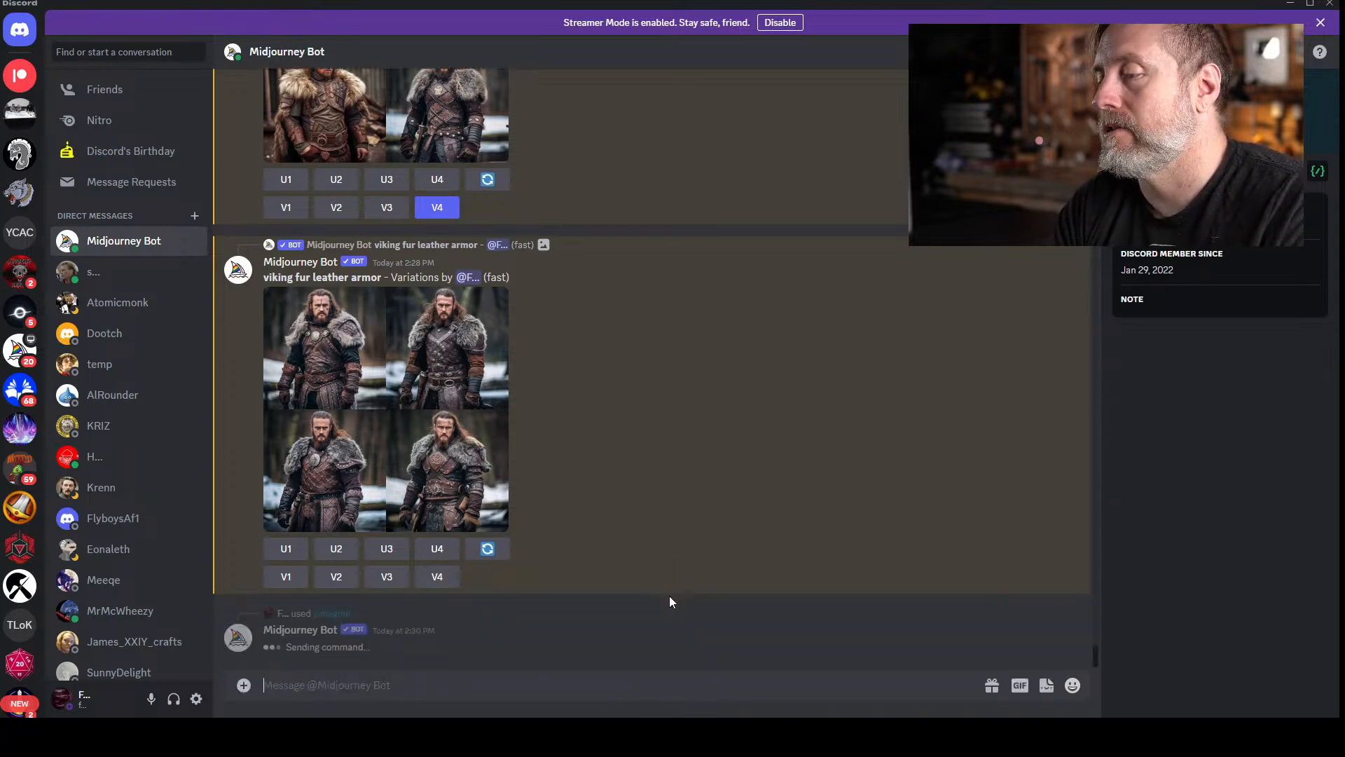
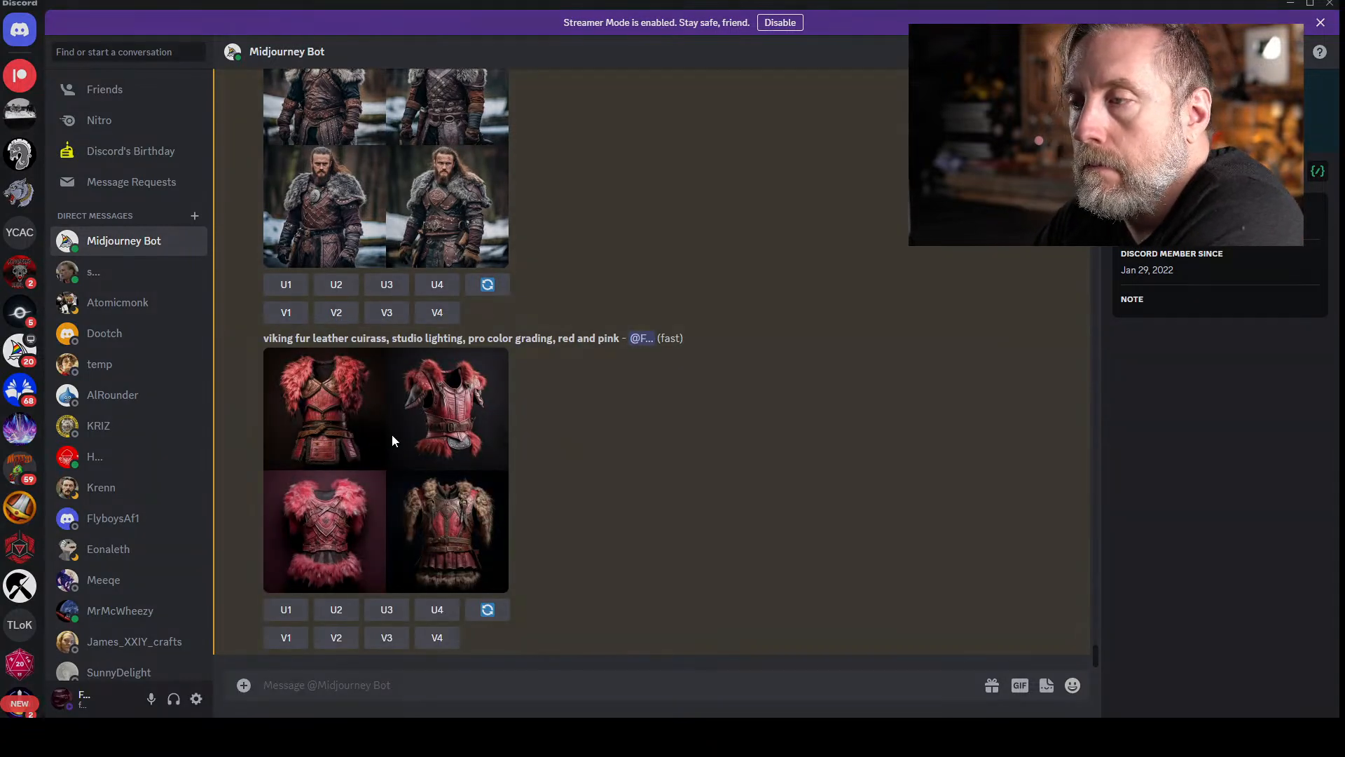
{"action": "left_click", "coordinate": [374, 434]}
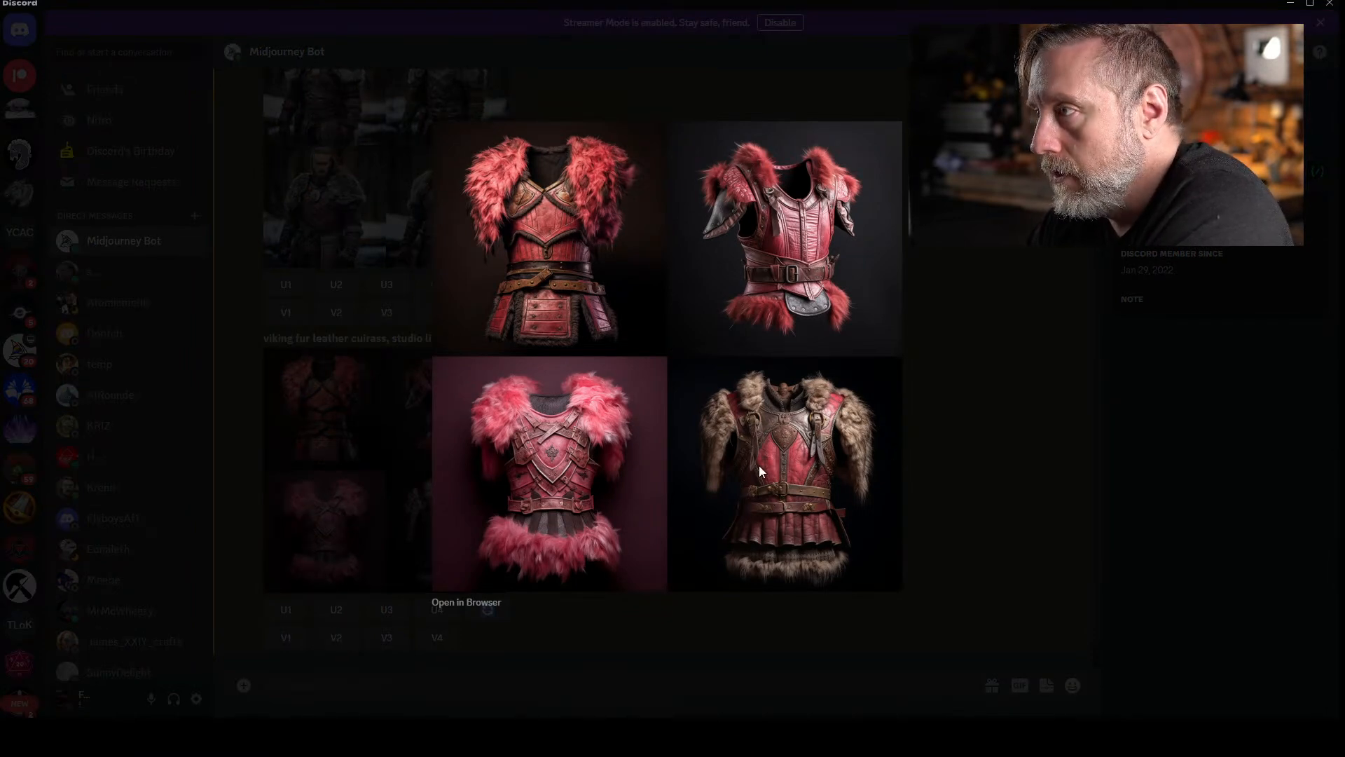
{"action": "left_click", "coordinate": [924, 373]}
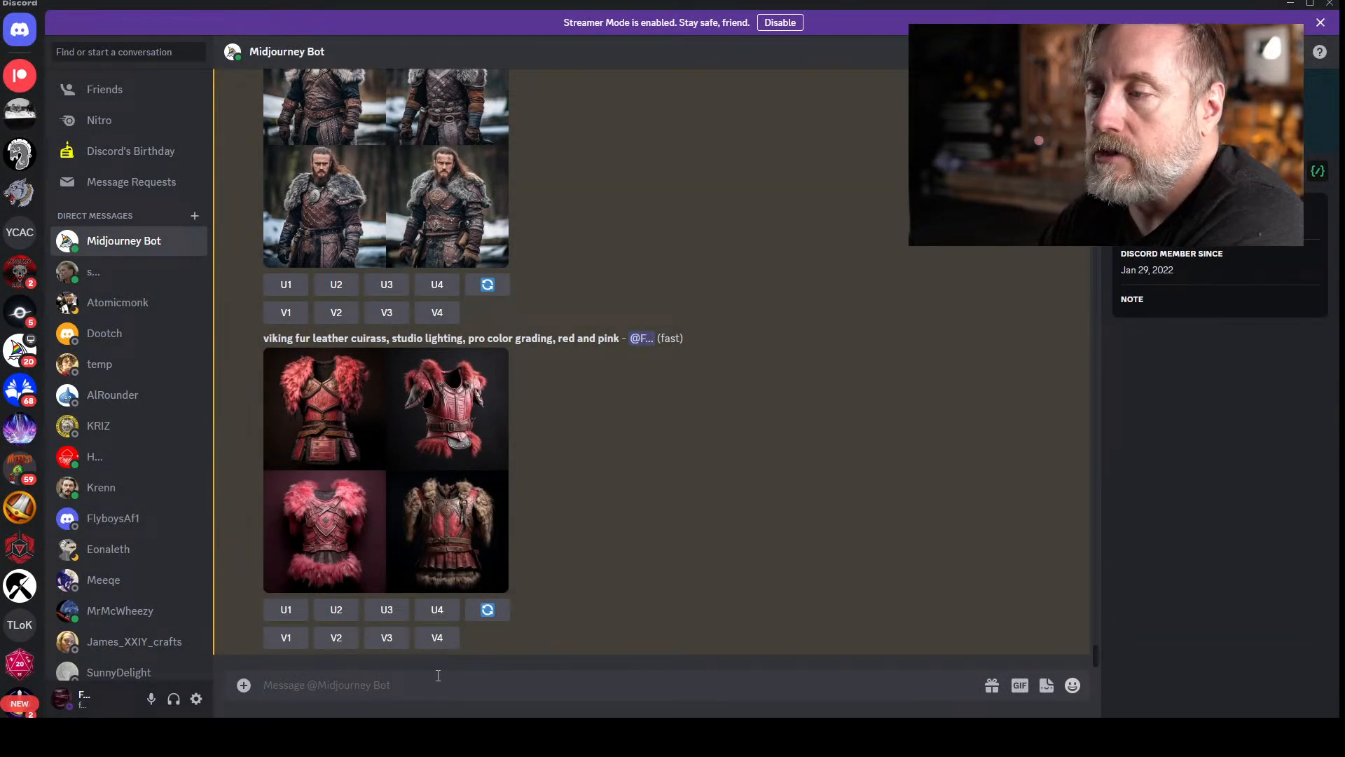
- Enter "viking leather cuirass, brass embelishments, pro color grading, studio lighting" as the prompt of a new /imagine command
{"action": "type", "text": "/ima"}
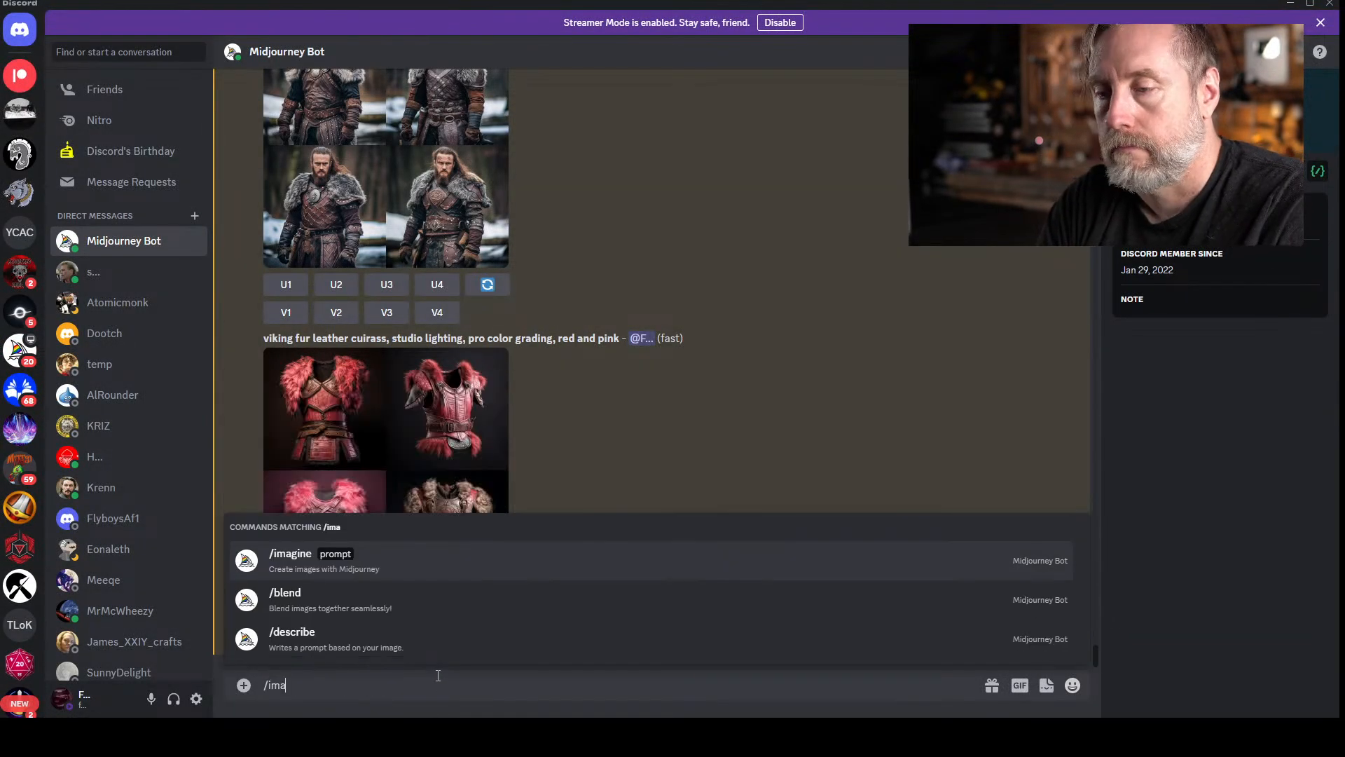
{"action": "key", "text": "Tab"}
{"action": "type", "text": "viking leath"}
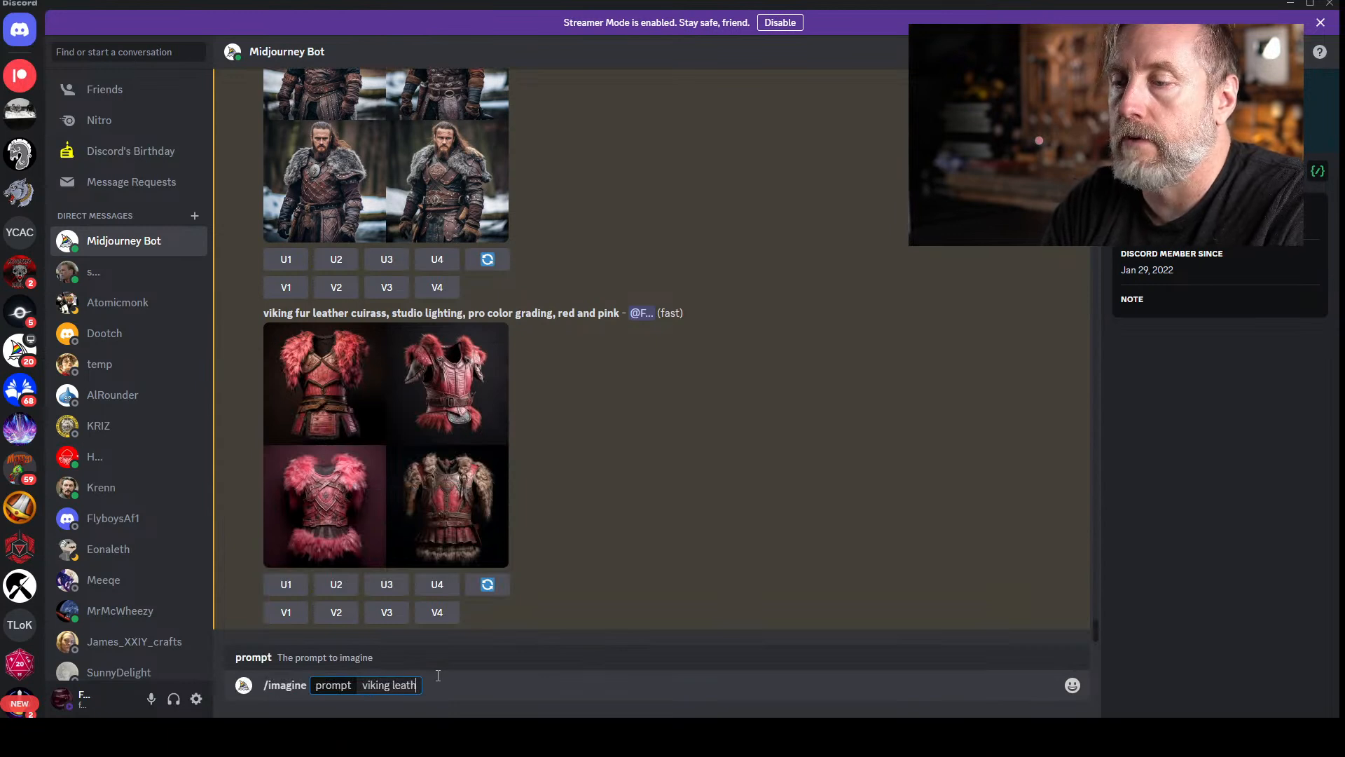
{"action": "type", "text": "er cuiras"}
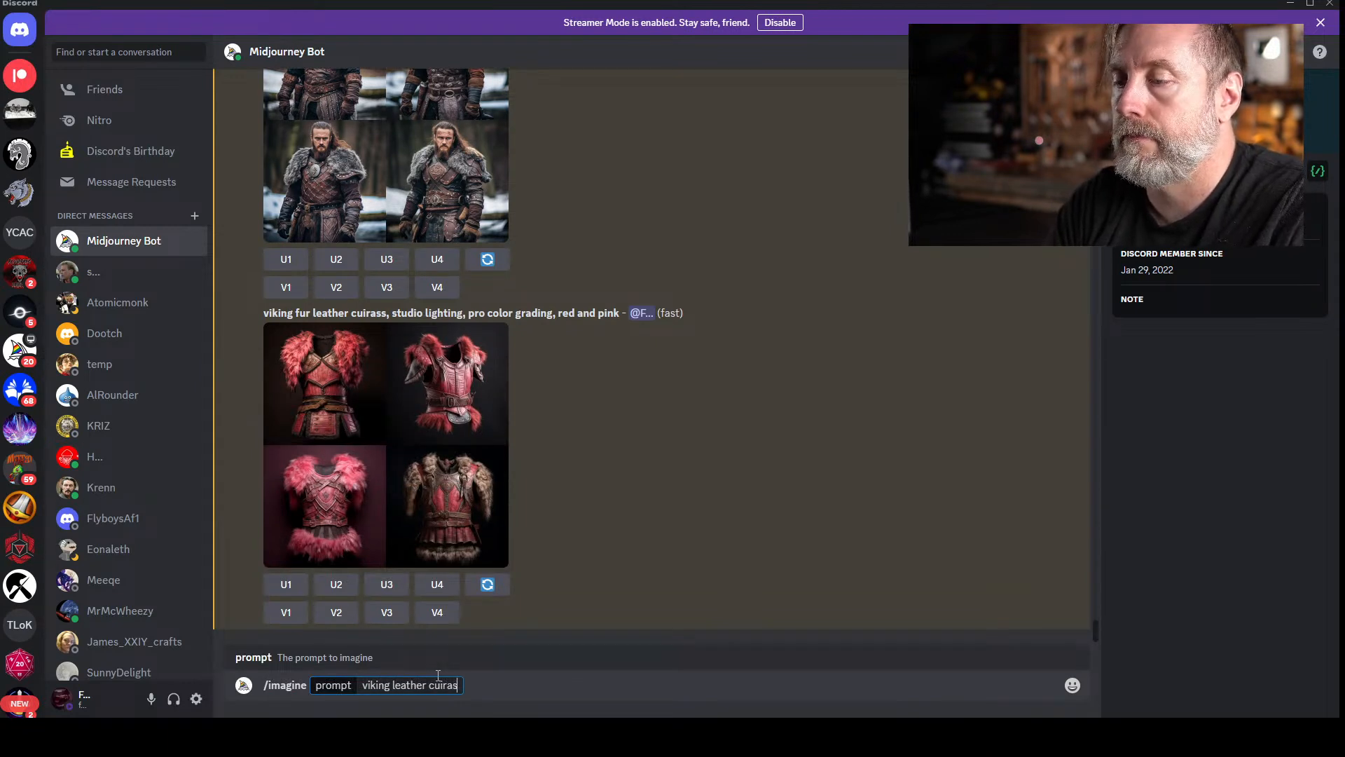
{"action": "type", "text": "s, brass "}
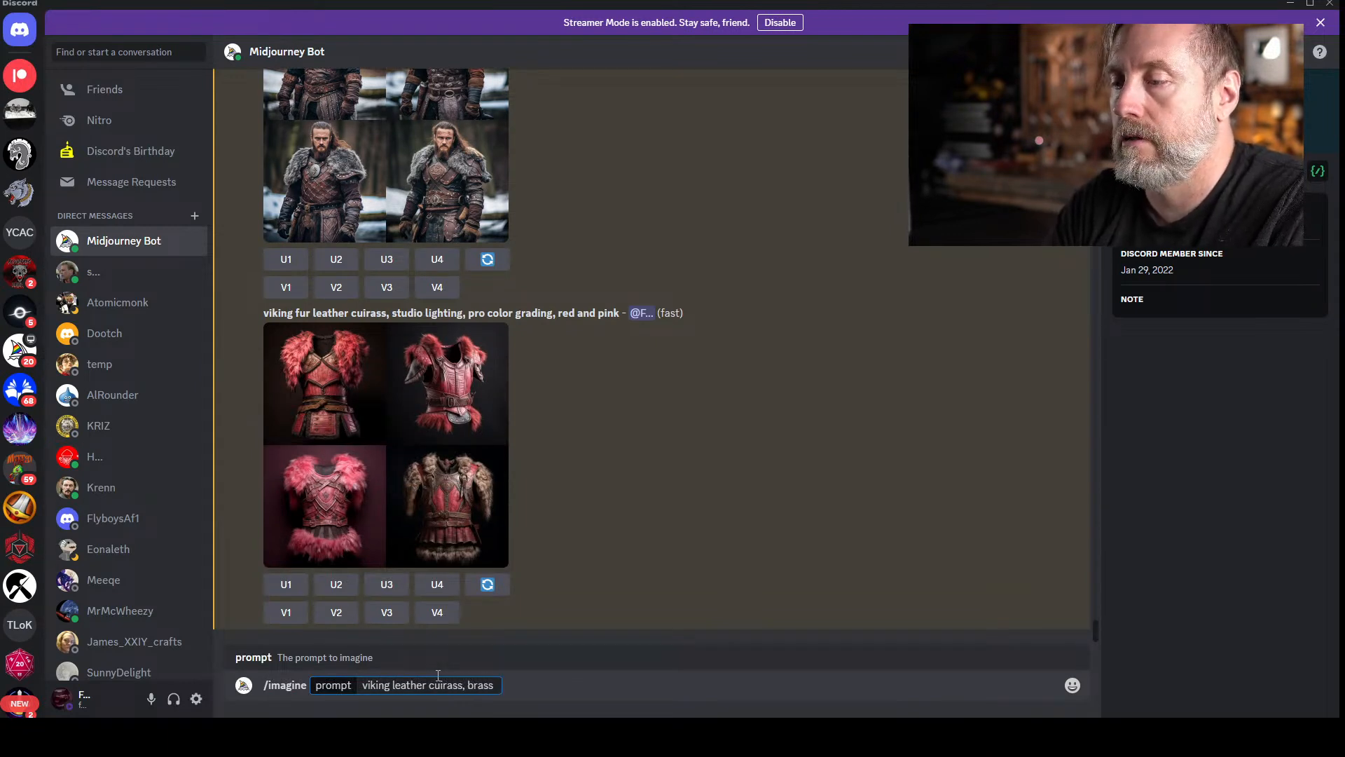
{"action": "type", "text": "har"}
{"action": "key", "text": "BackSpace"}
{"action": "key", "text": "BackSpace"}
{"action": "key", "text": "BackSpace"}
{"action": "type", "text": "an"}
{"action": "key", "text": "BackSpace"}
{"action": "key", "text": "BackSpace"}
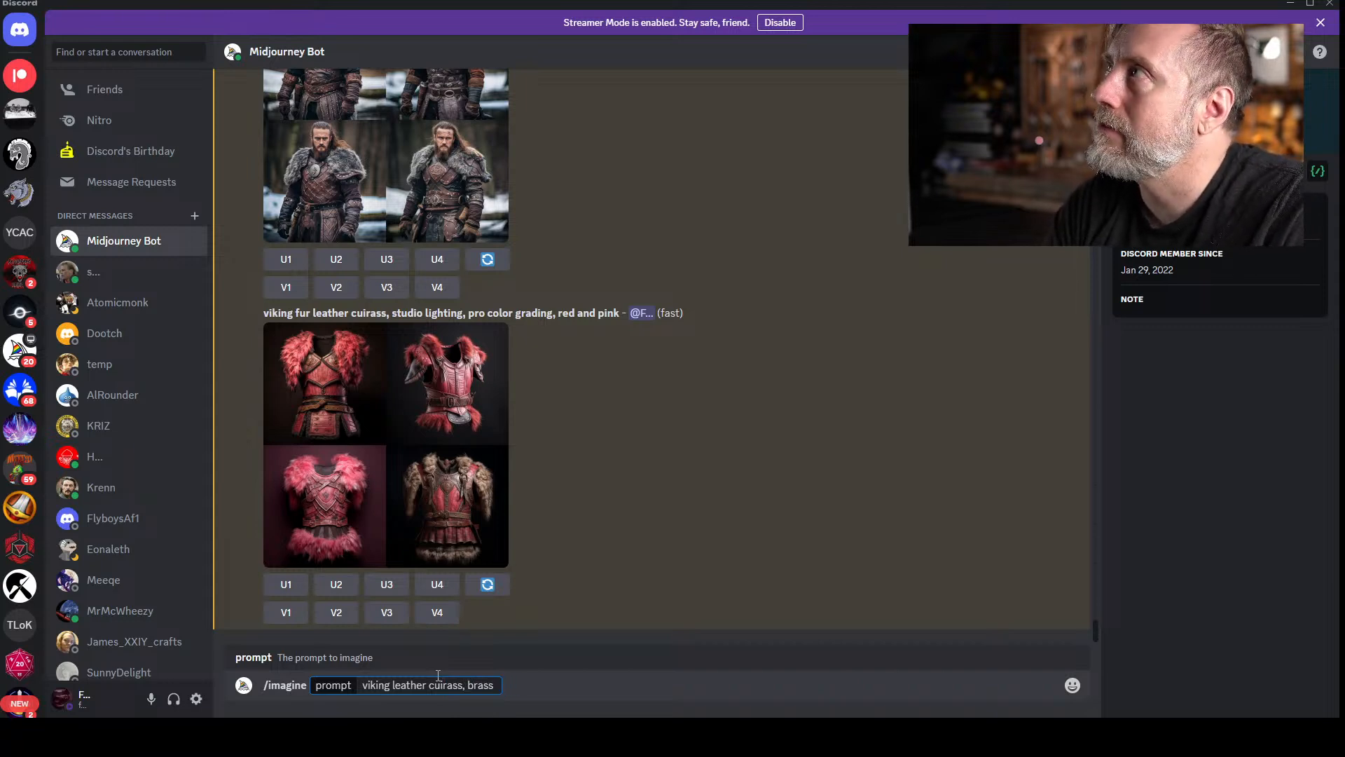
{"action": "type", "text": "embe"}
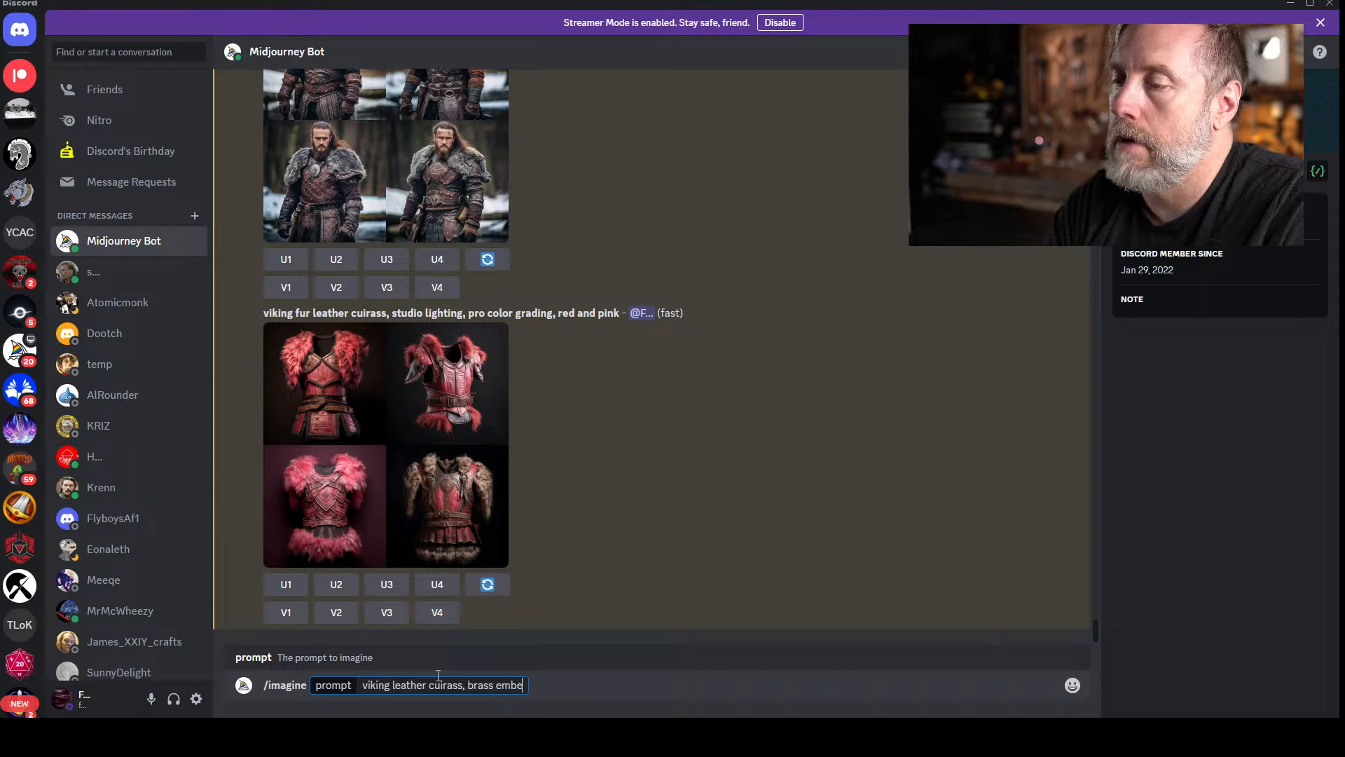
{"action": "type", "text": "lishments, pro"}
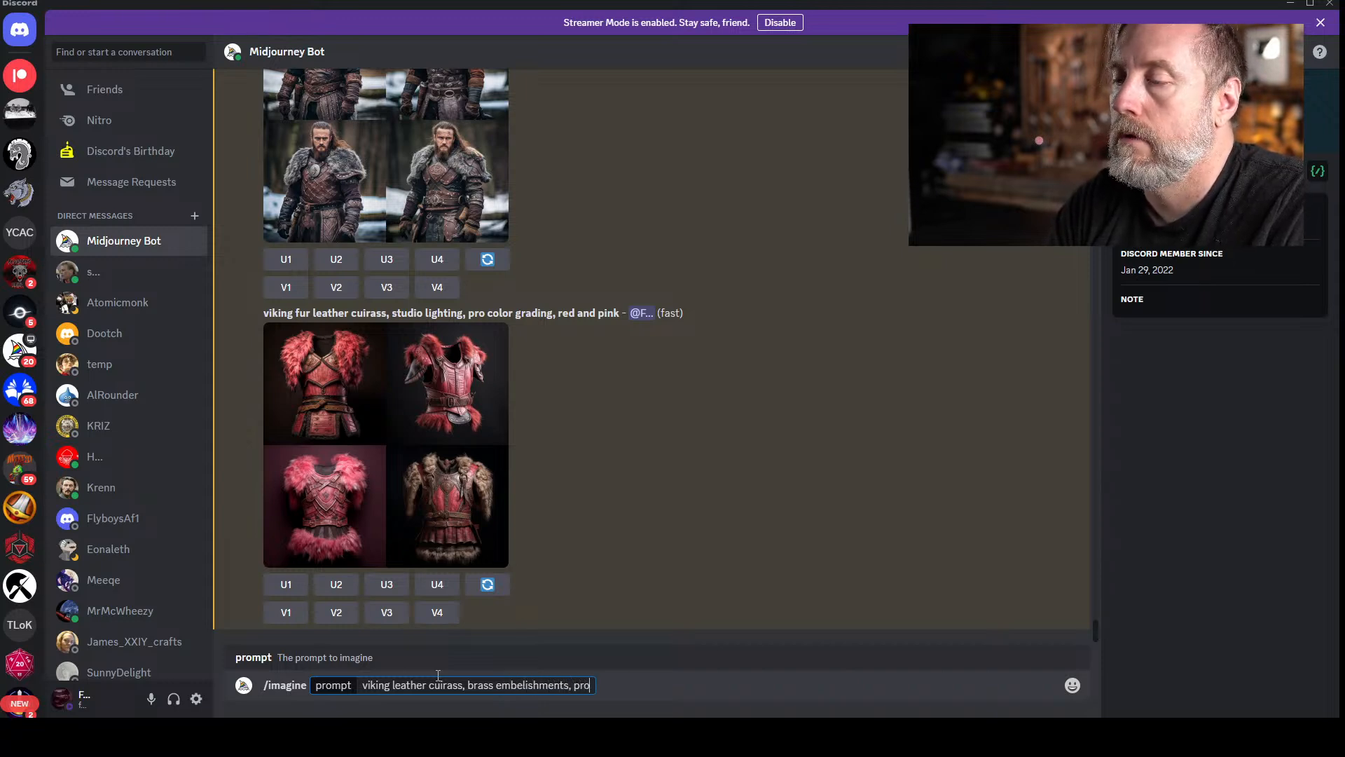
{"action": "type", "text": " color grading, "}
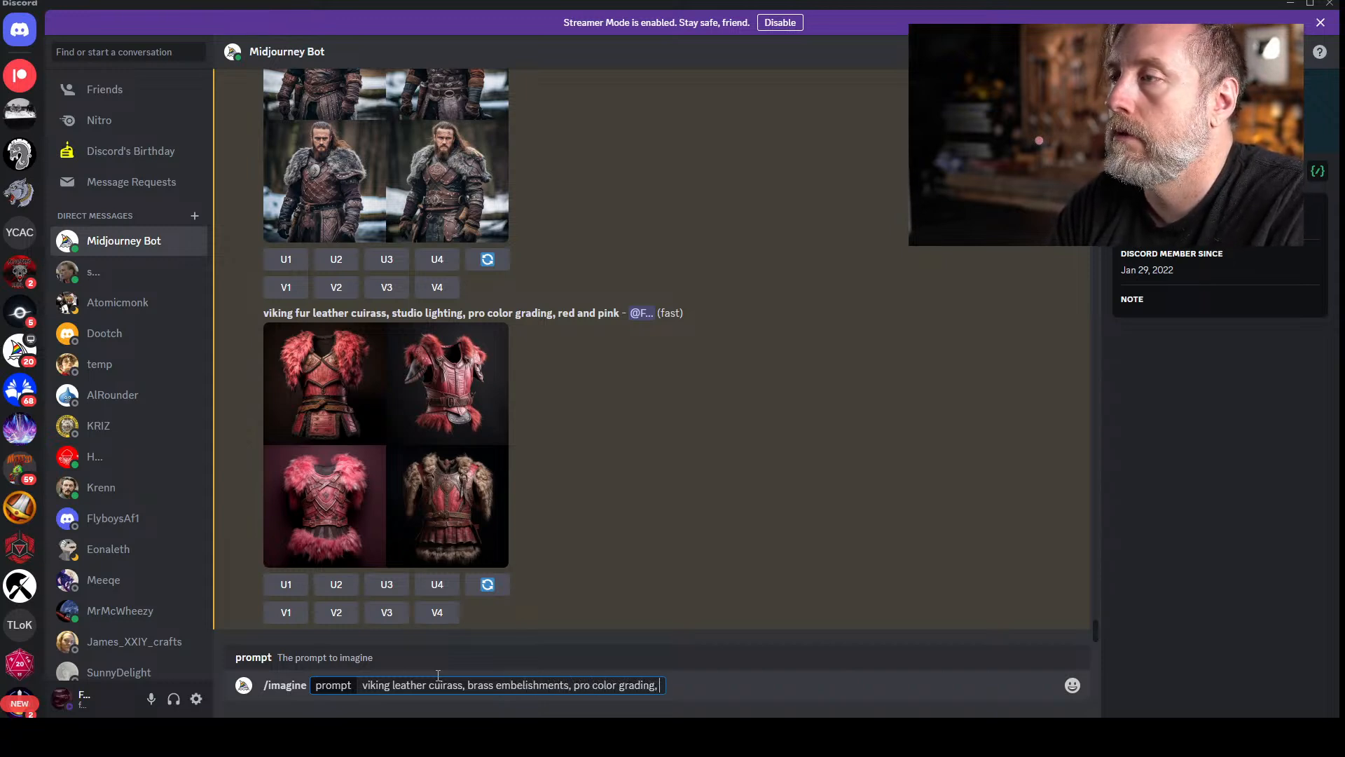
{"action": "type", "text": "studio lighting "}
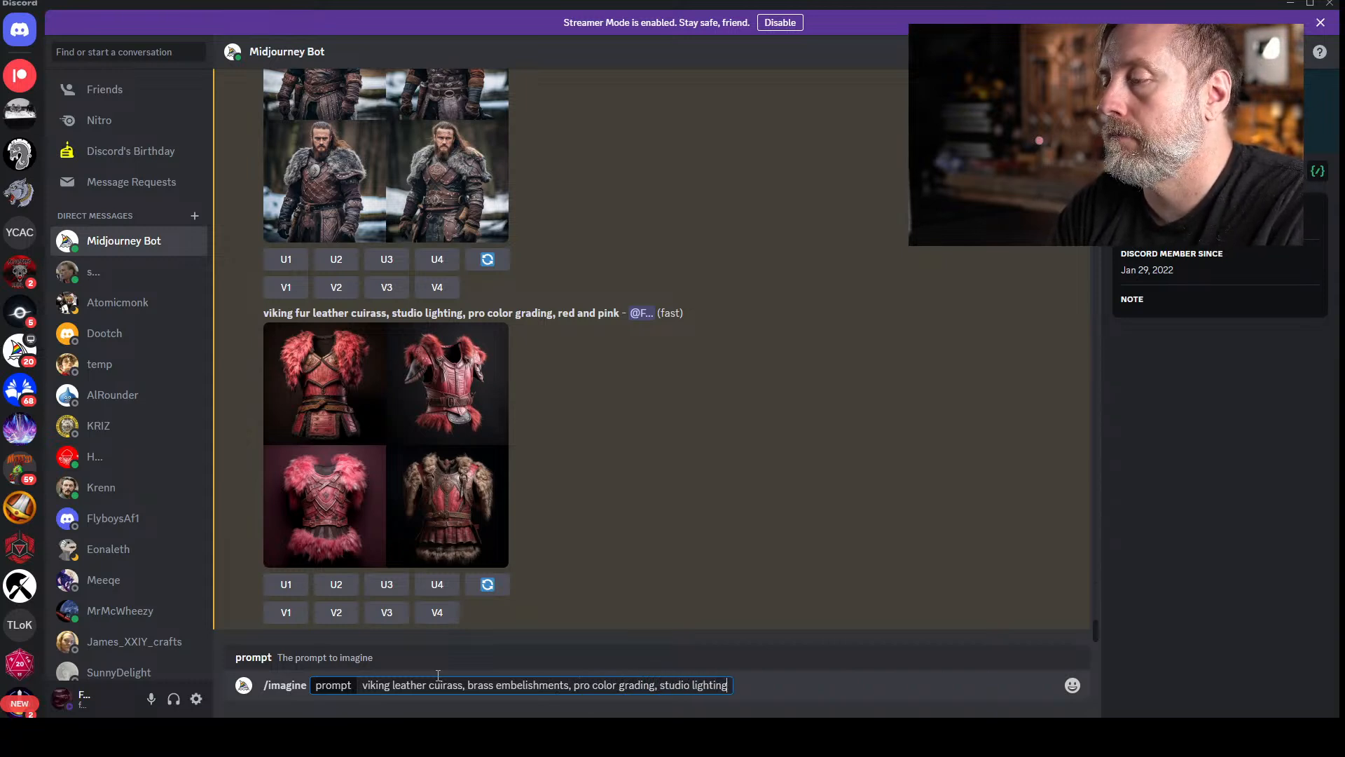
- Generate images with "--ar 3:4" appended to the brass cuirass prompt and view the grid at enlarged size
{"action": "type", "text": "--ar"}
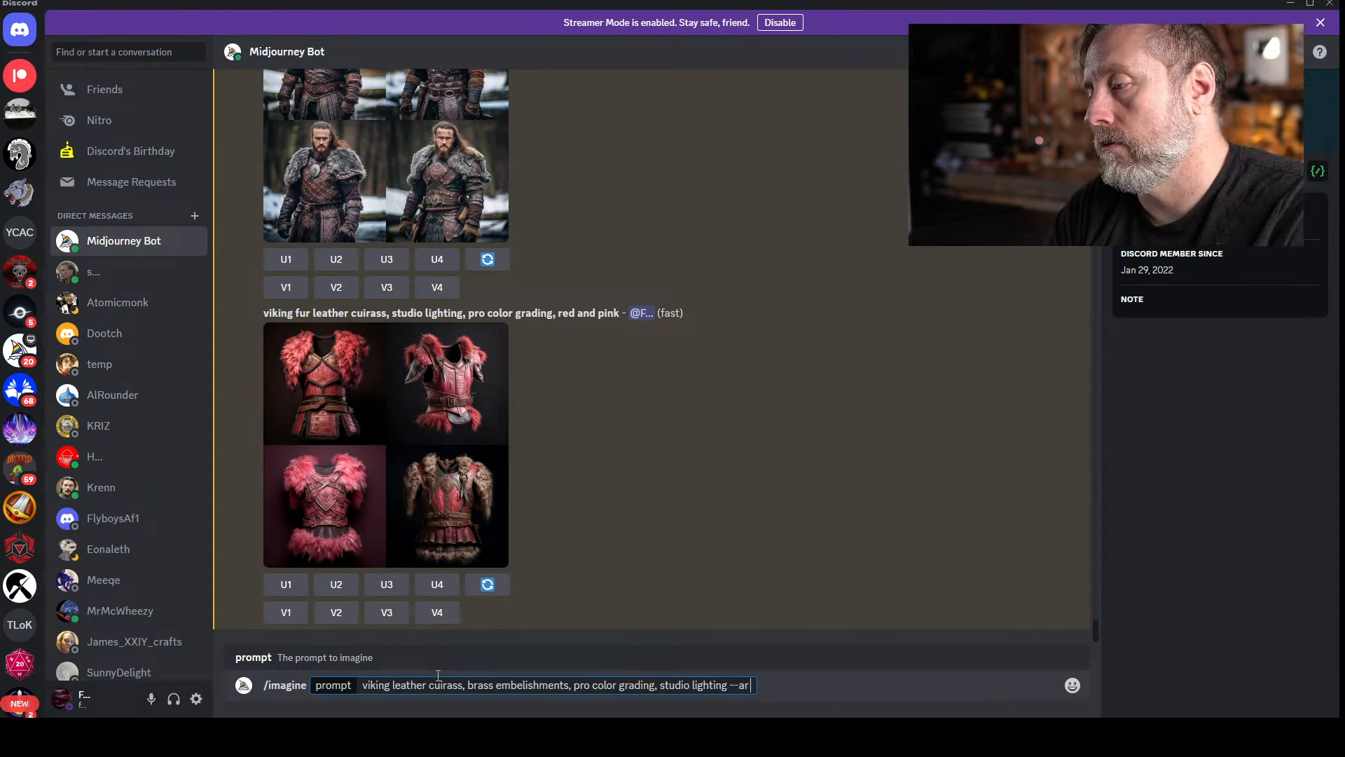
{"action": "type", "text": " 4"}
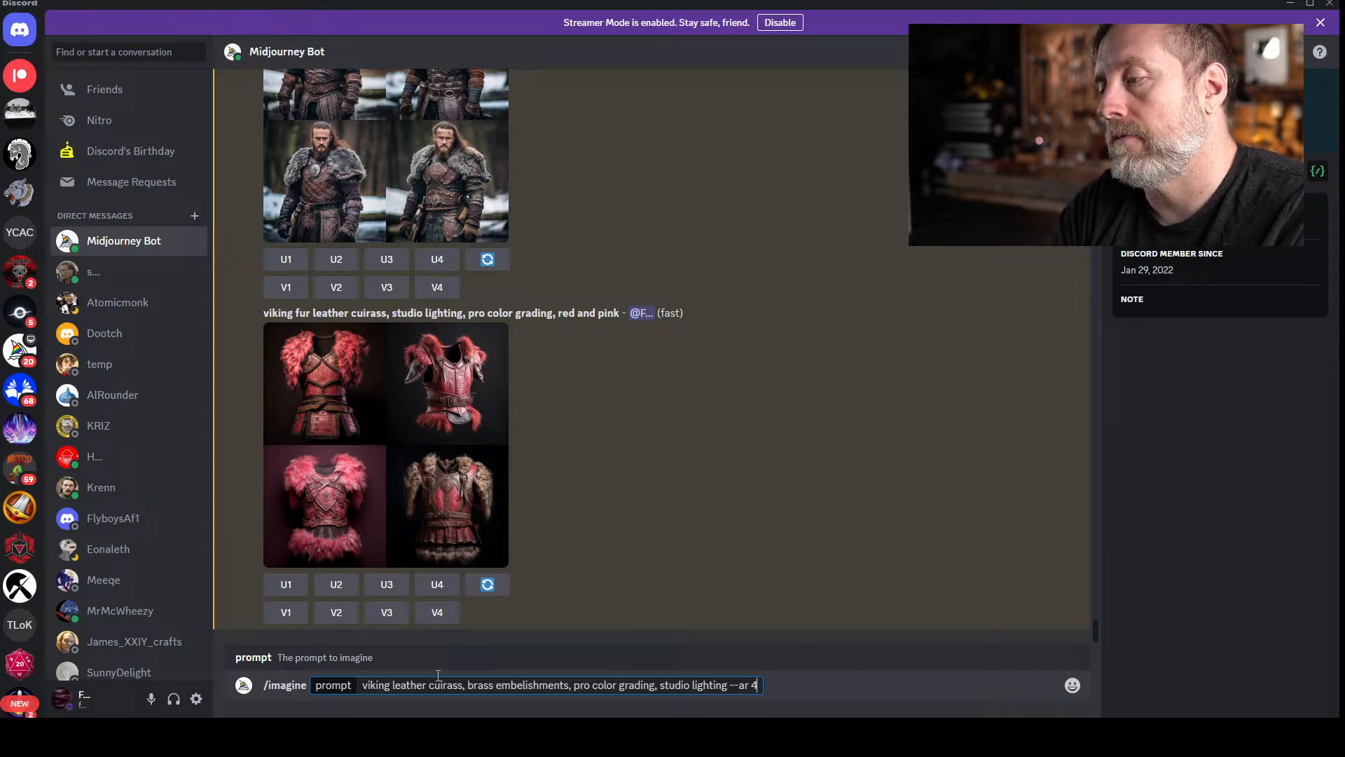
{"action": "key", "text": "BackSpace"}
{"action": "type", "text": "3:4"}
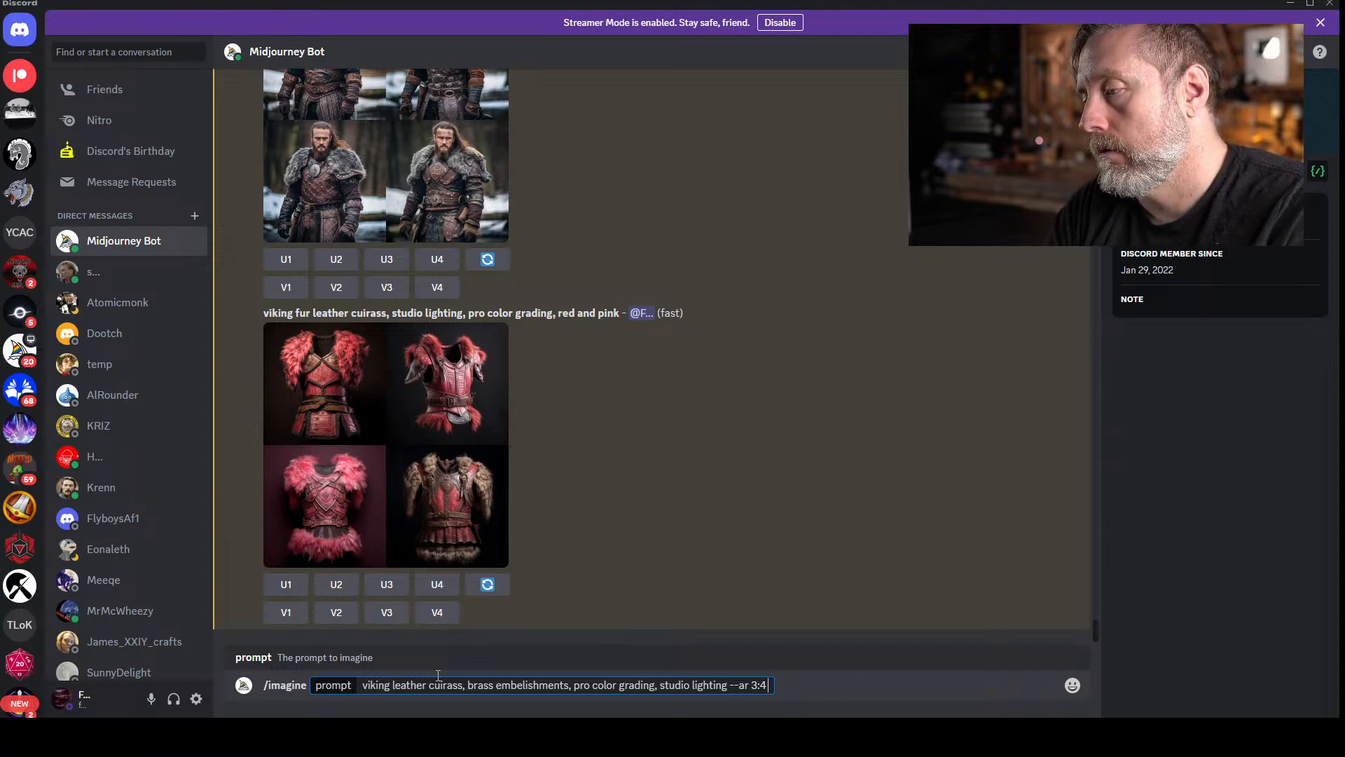
{"action": "key", "text": "Return"}
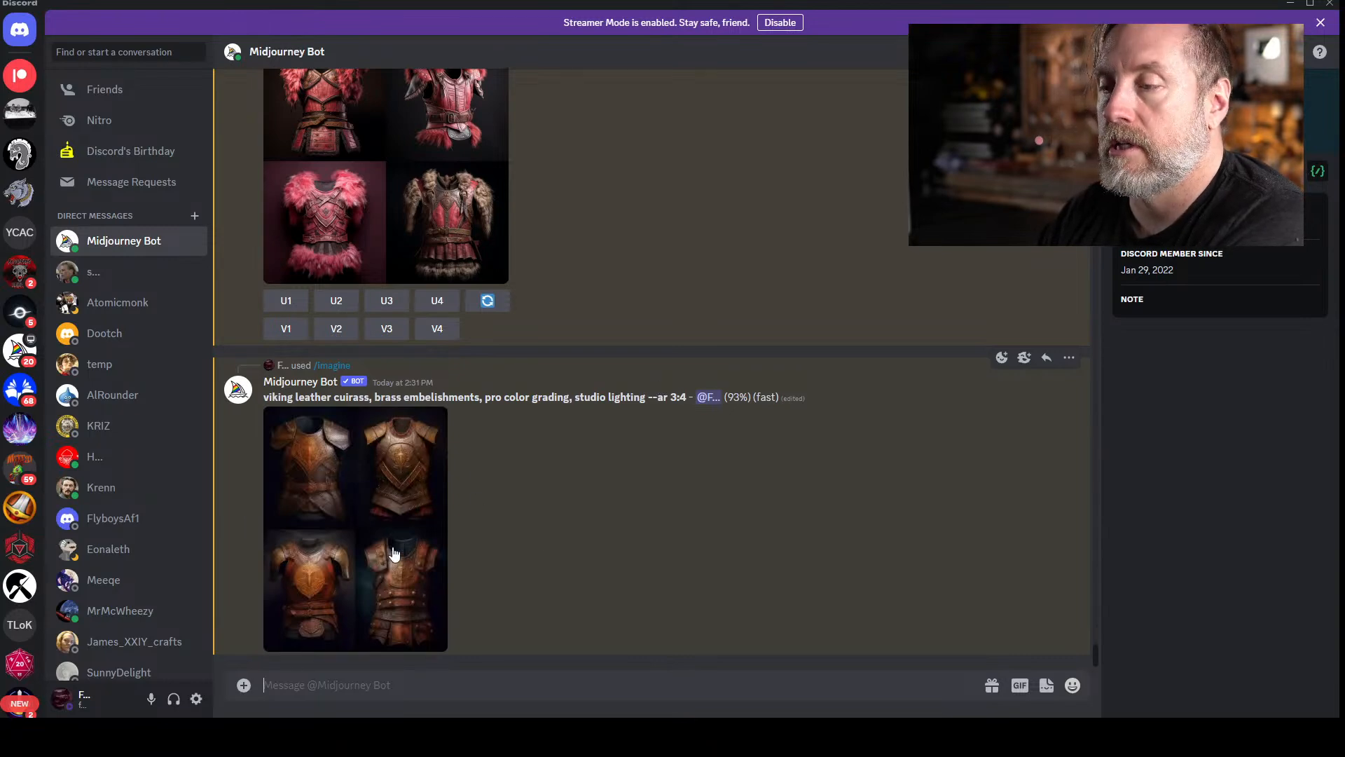
{"action": "left_click", "coordinate": [378, 501]}
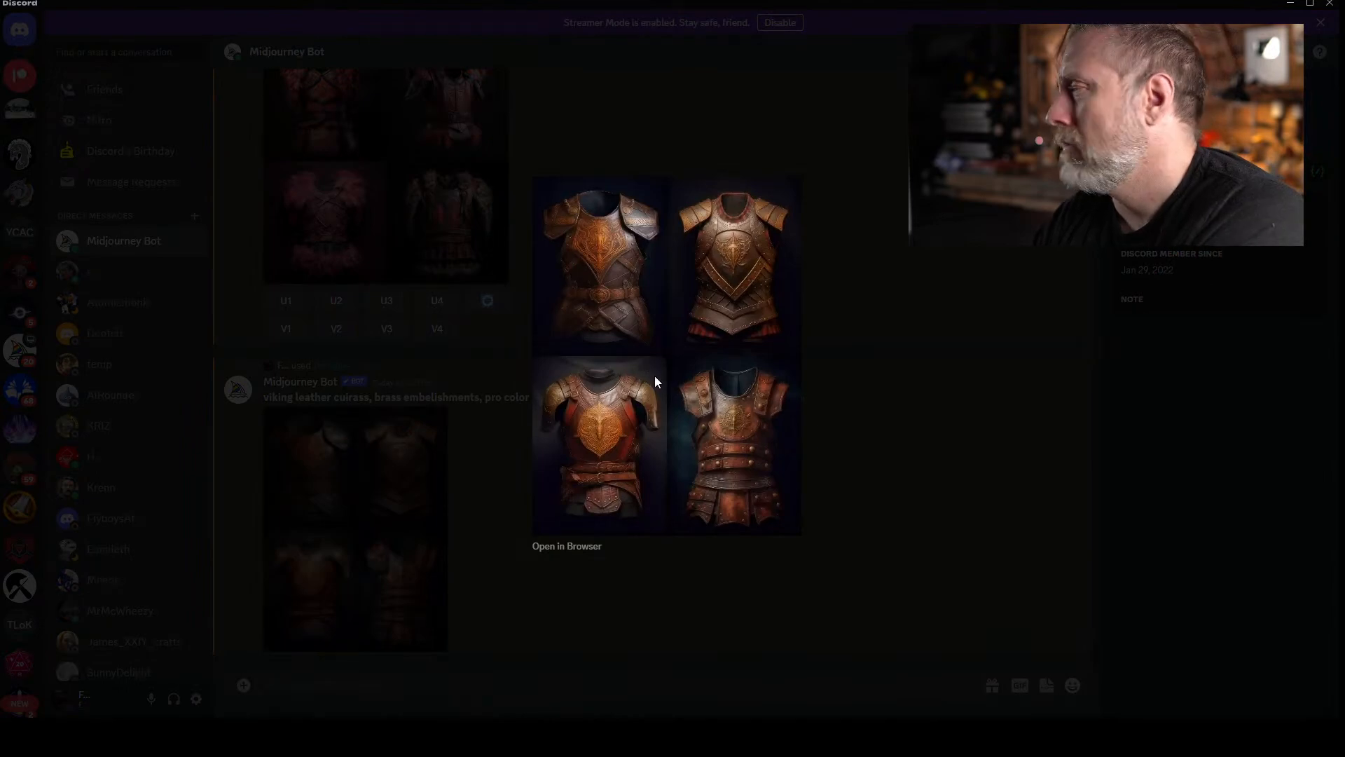
{"action": "left_click", "coordinate": [498, 419]}
{"action": "left_click", "coordinate": [410, 475]}
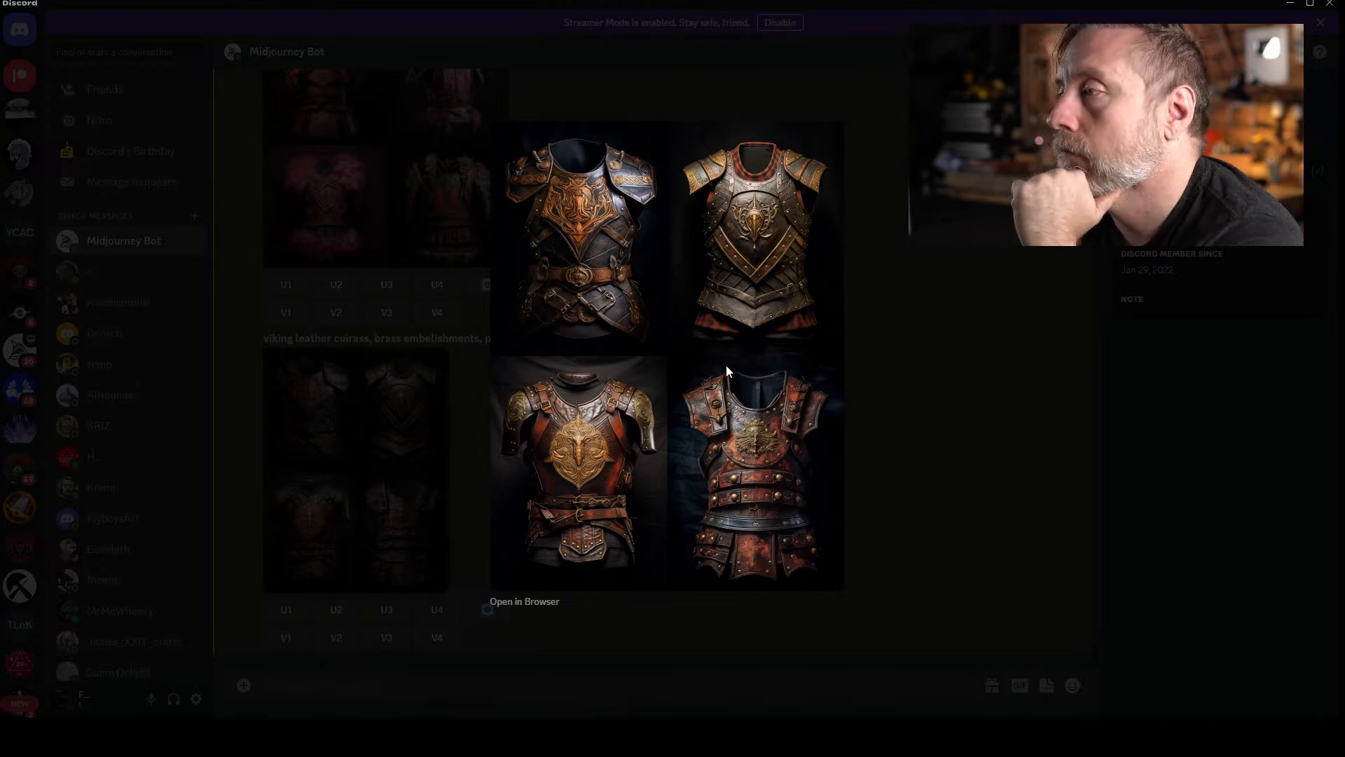
{"action": "left_click", "coordinate": [1003, 391]}
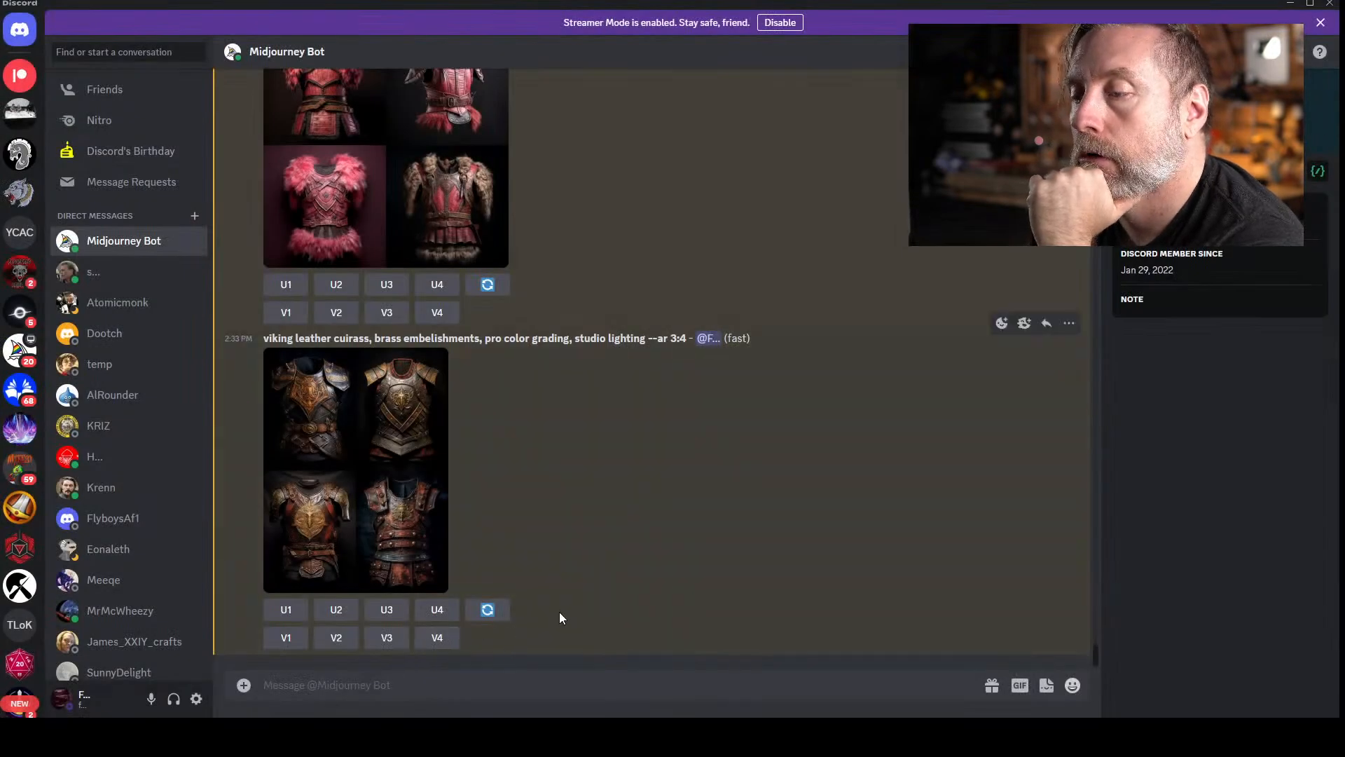
- Create variations of the fourth brass-embellished cuirass image and view the variation grid at enlarged size
{"action": "left_click", "coordinate": [429, 638]}
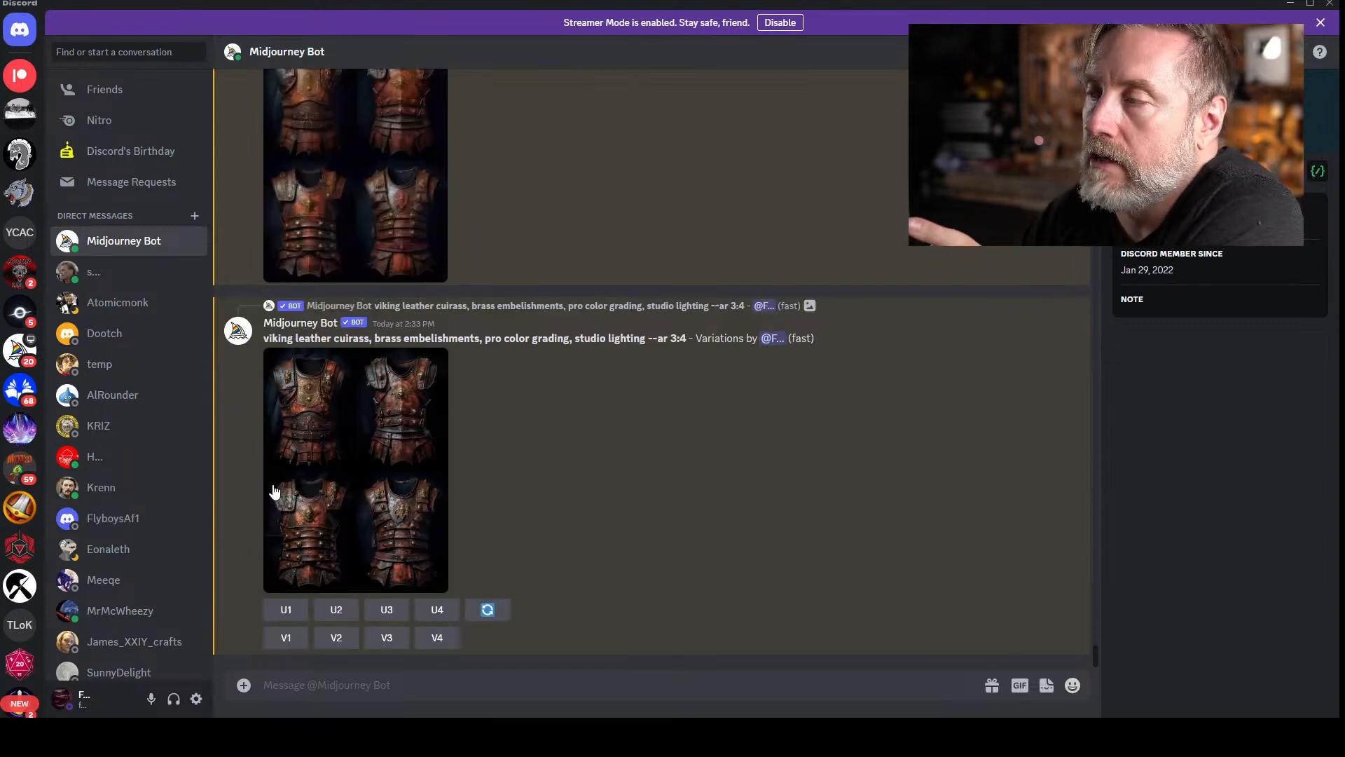
{"action": "left_click", "coordinate": [347, 426]}
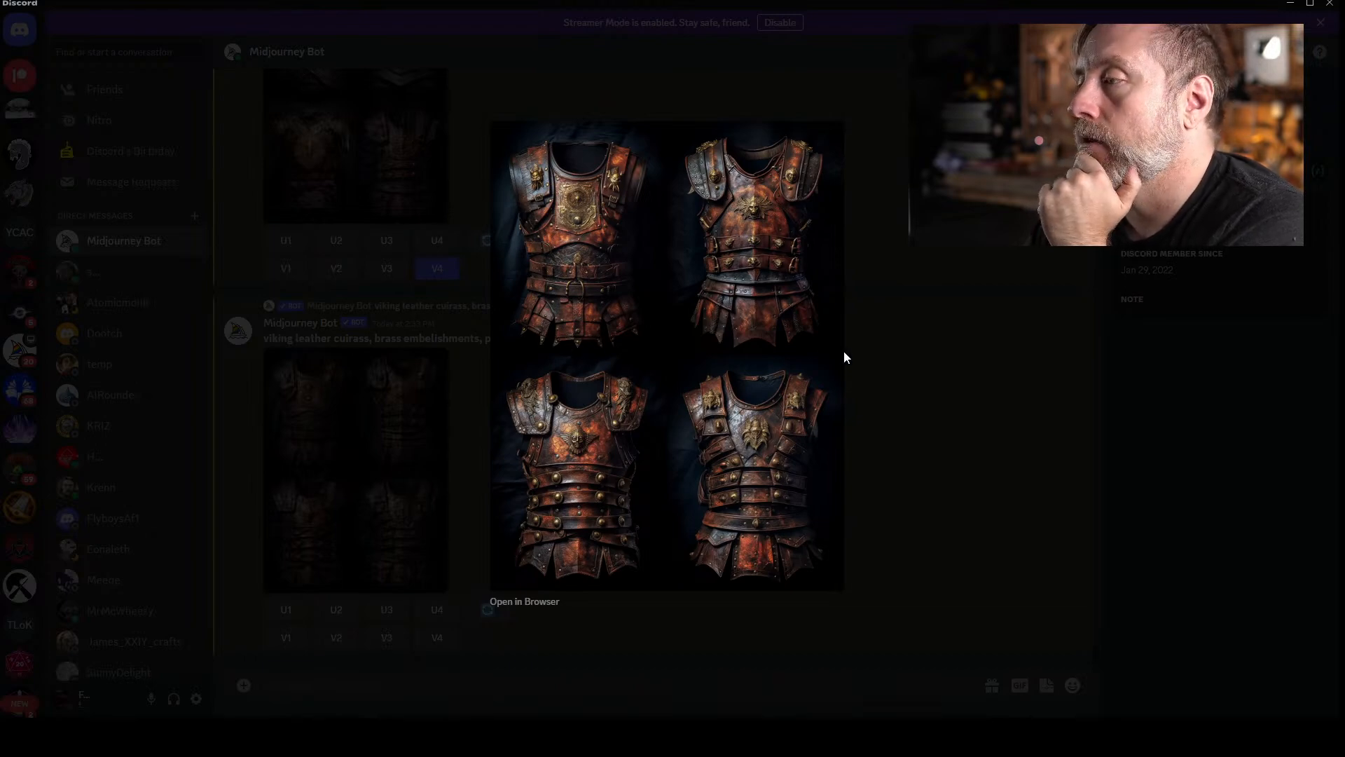
{"action": "left_click", "coordinate": [863, 467]}
{"action": "scroll", "coordinate": [653, 461], "scroll_direction": "up", "scroll_amount": 3}
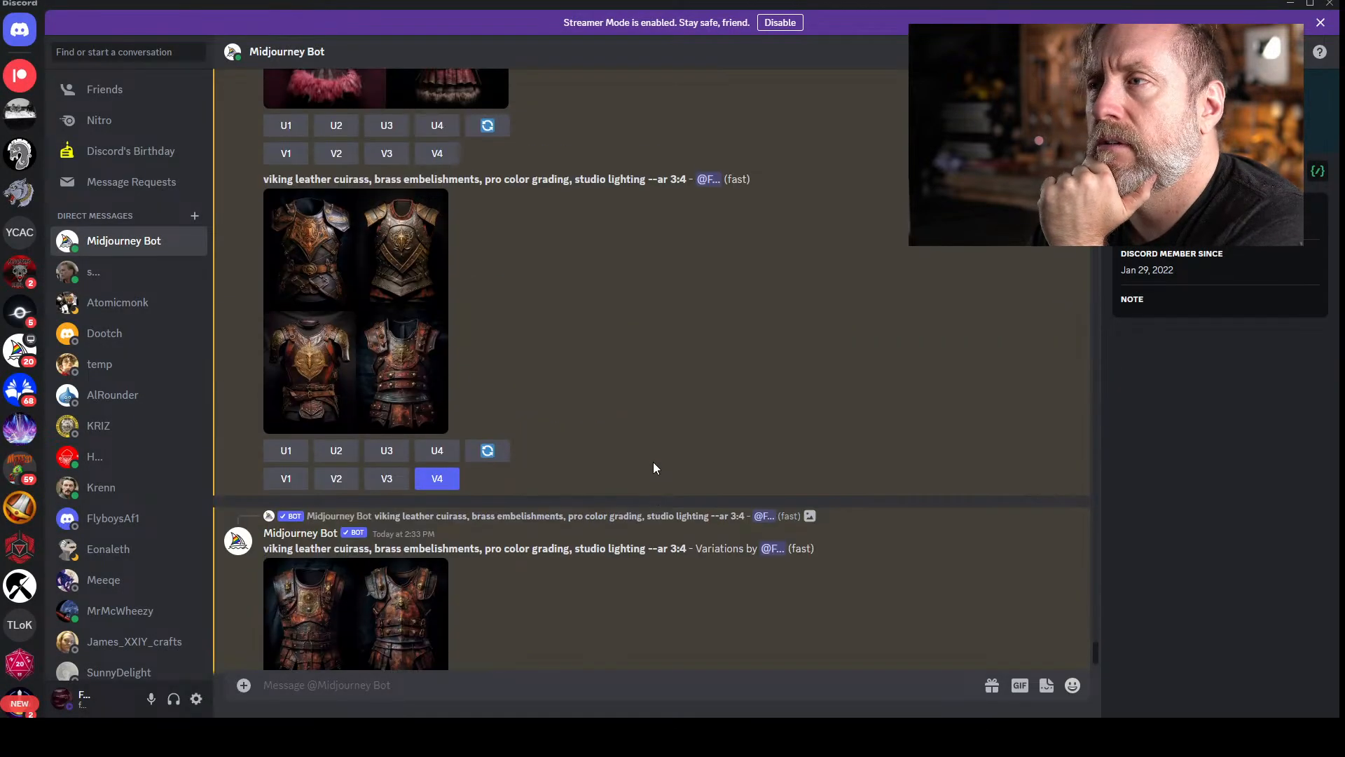
{"action": "scroll", "coordinate": [653, 466], "scroll_direction": "down", "scroll_amount": 3}
{"action": "left_click", "coordinate": [392, 432]}
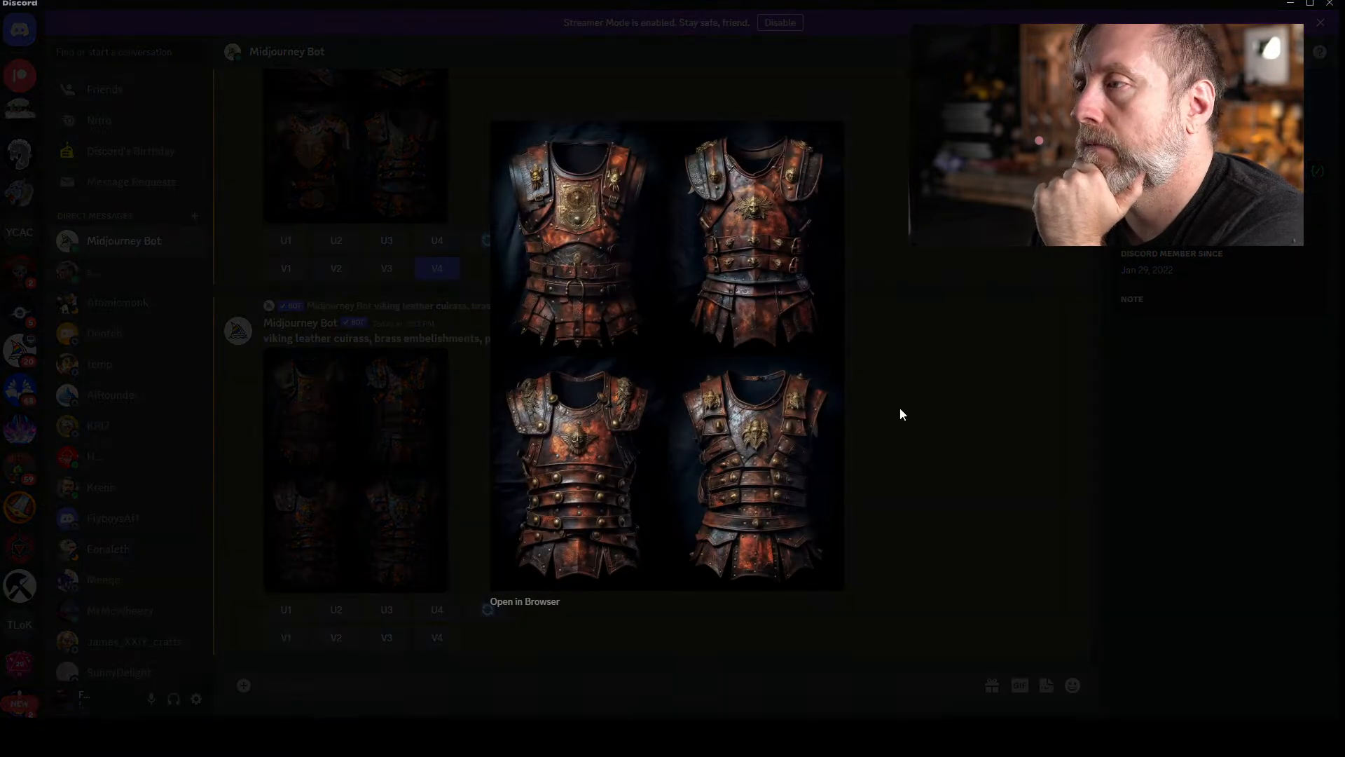
{"action": "left_click", "coordinate": [848, 390]}
- Upscale the first image of the cuirass variation grid and view it at enlarged size
{"action": "left_click", "coordinate": [294, 610]}
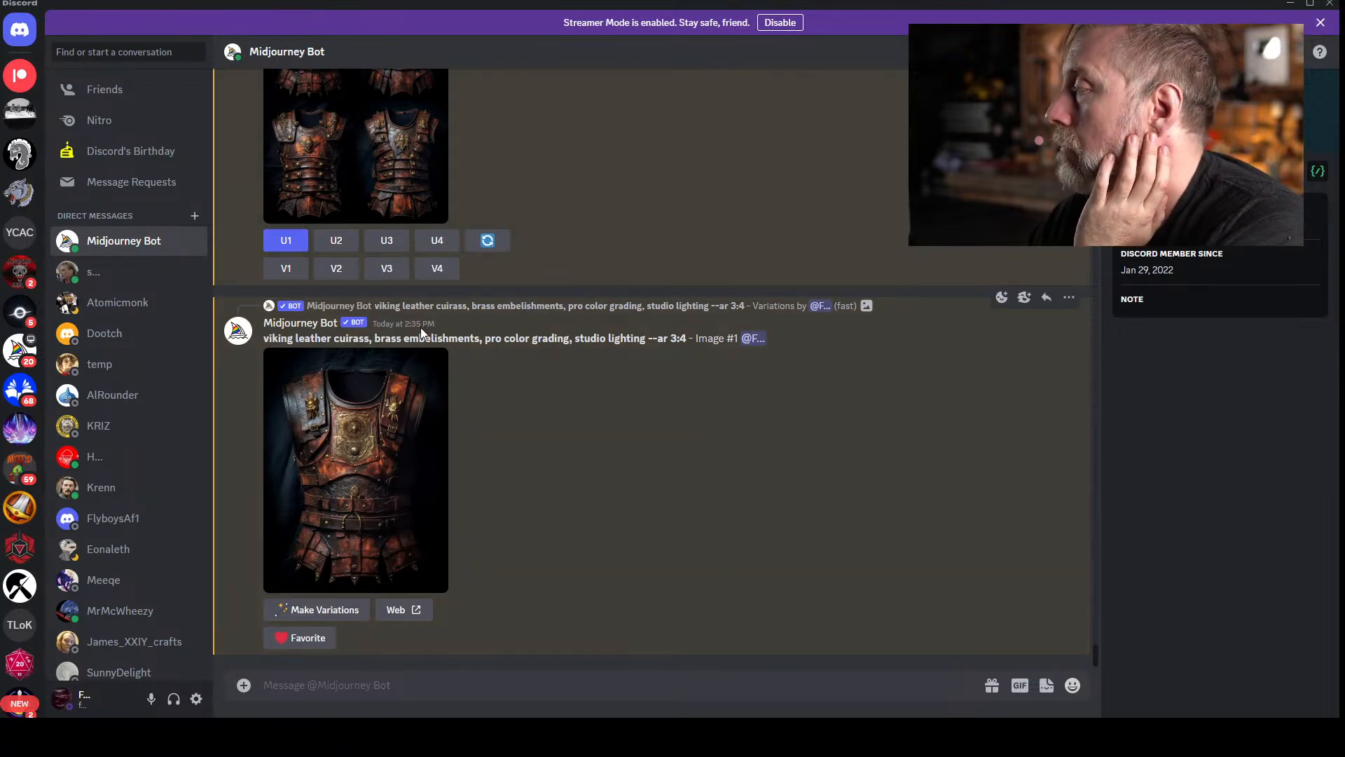
{"action": "left_click", "coordinate": [354, 423]}
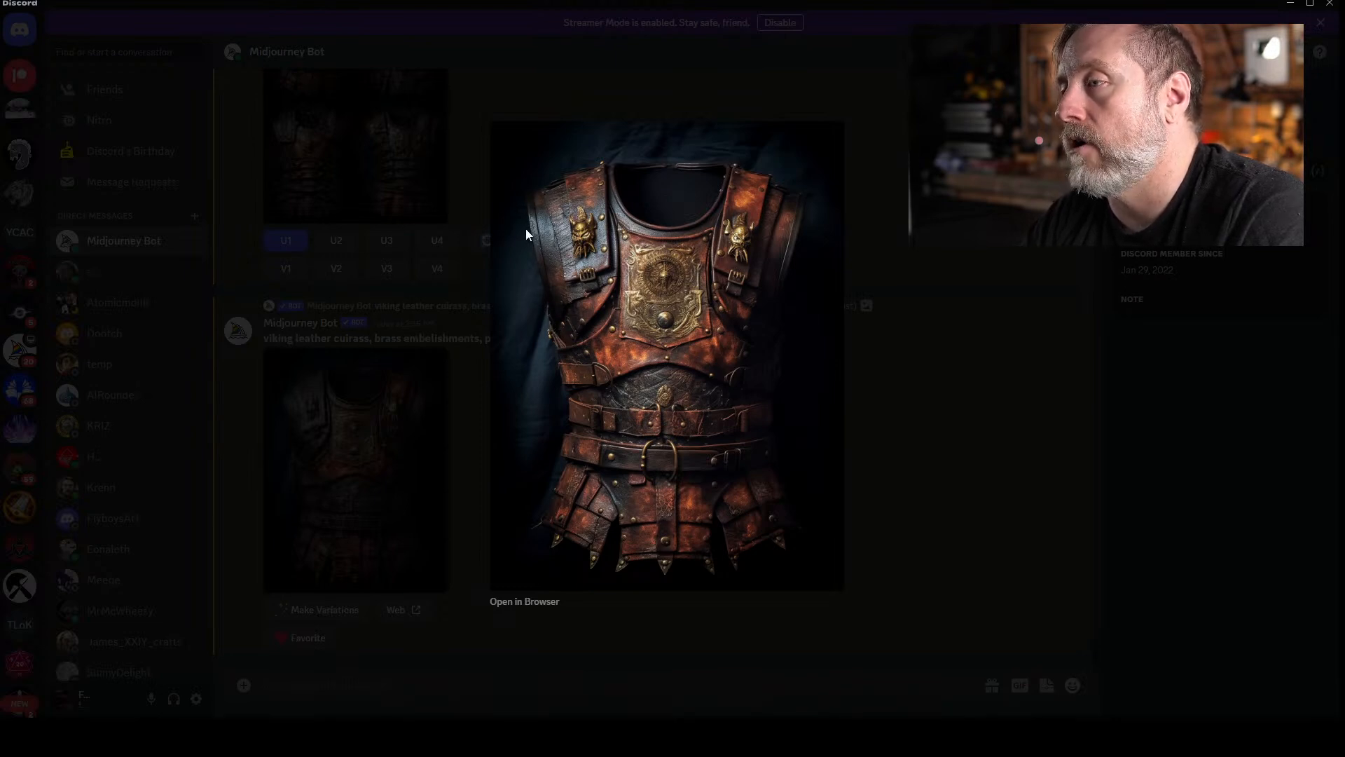
{"action": "left_click", "coordinate": [454, 212]}
- Review the cuirass variation grid, upscale its second image and view the result at enlarged size
{"action": "scroll", "coordinate": [562, 284], "scroll_direction": "up", "scroll_amount": 3}
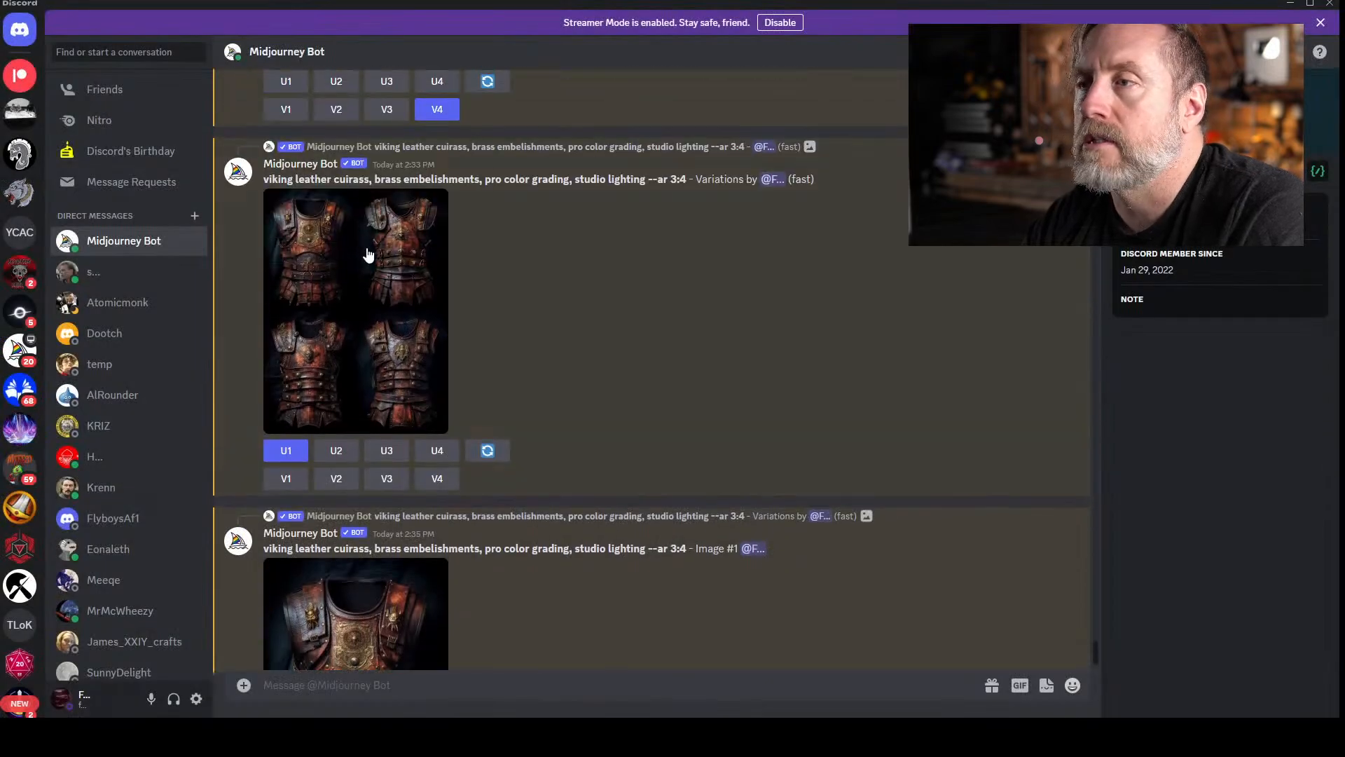
{"action": "left_click", "coordinate": [382, 246]}
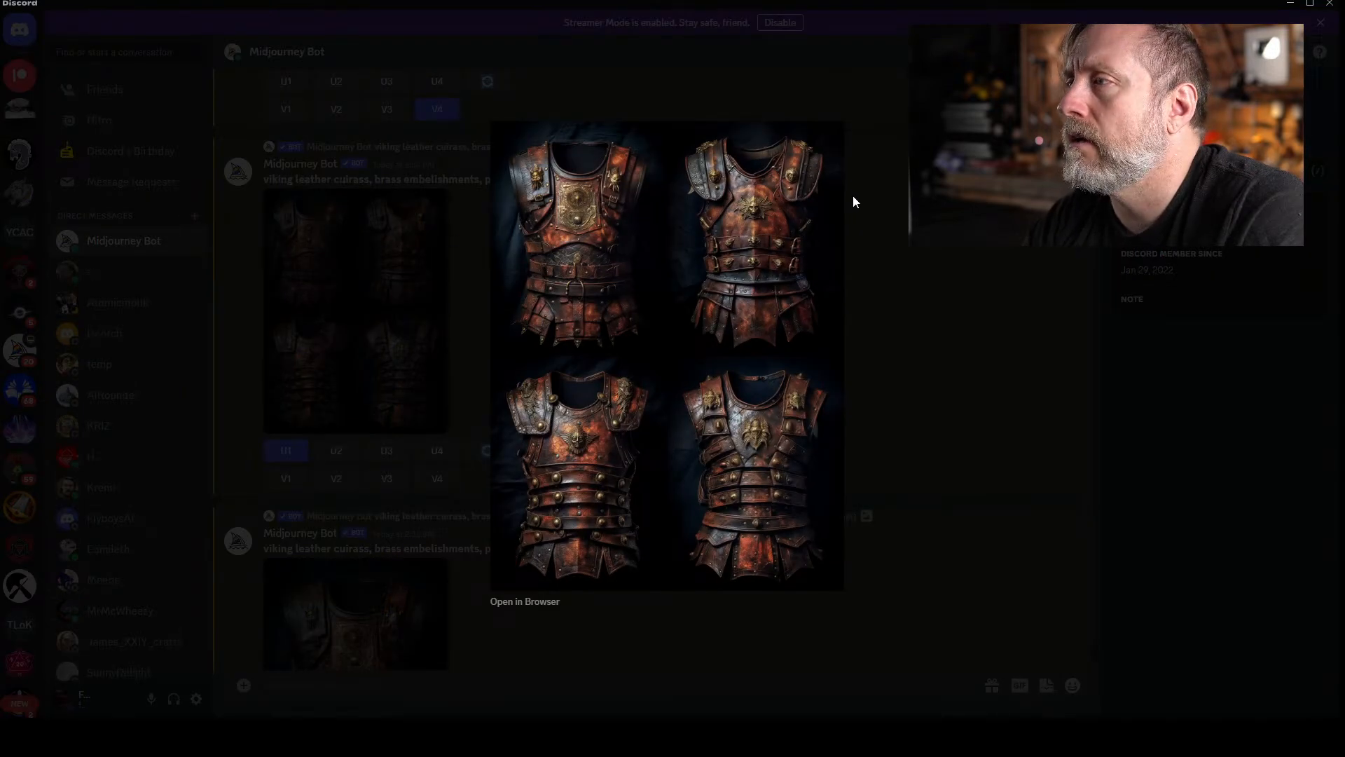
{"action": "left_click", "coordinate": [893, 210]}
{"action": "left_click", "coordinate": [337, 454]}
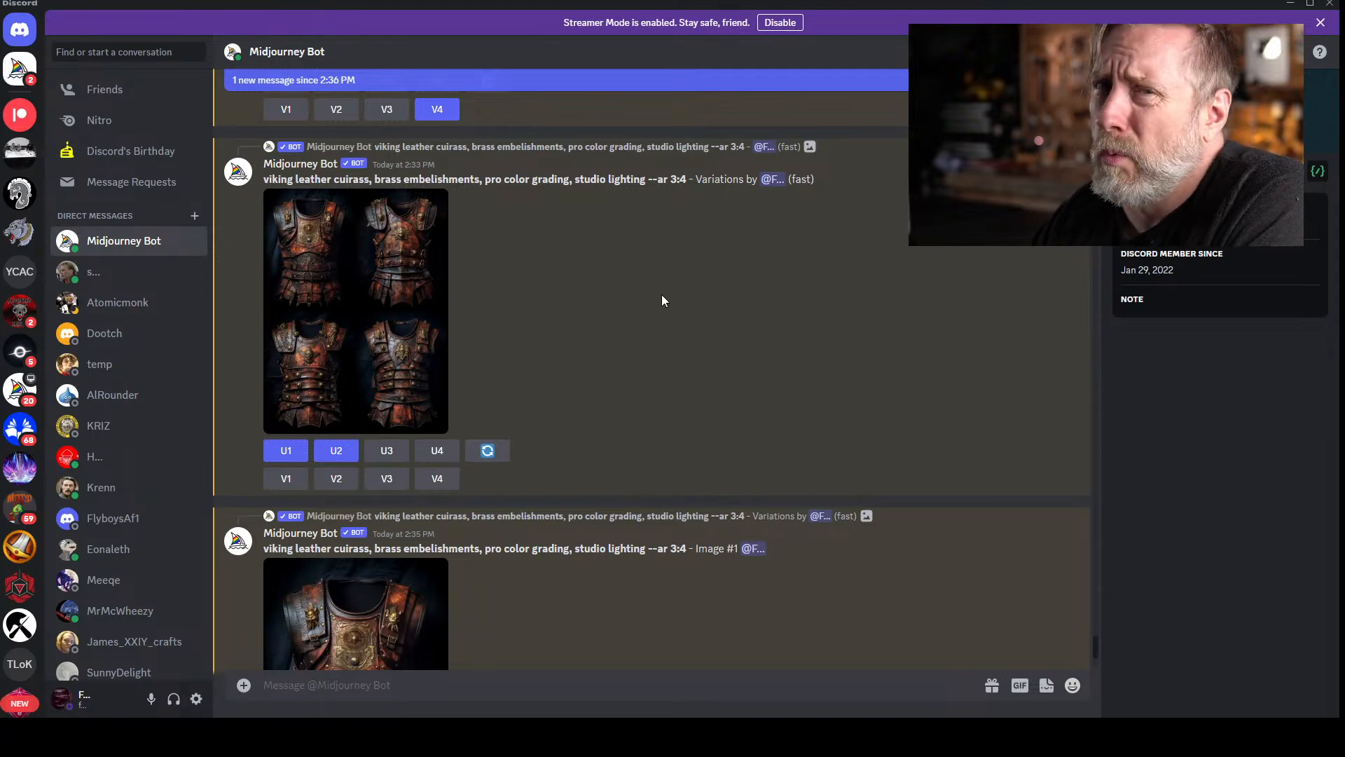
{"action": "scroll", "coordinate": [644, 382], "scroll_direction": "down", "scroll_amount": 8}
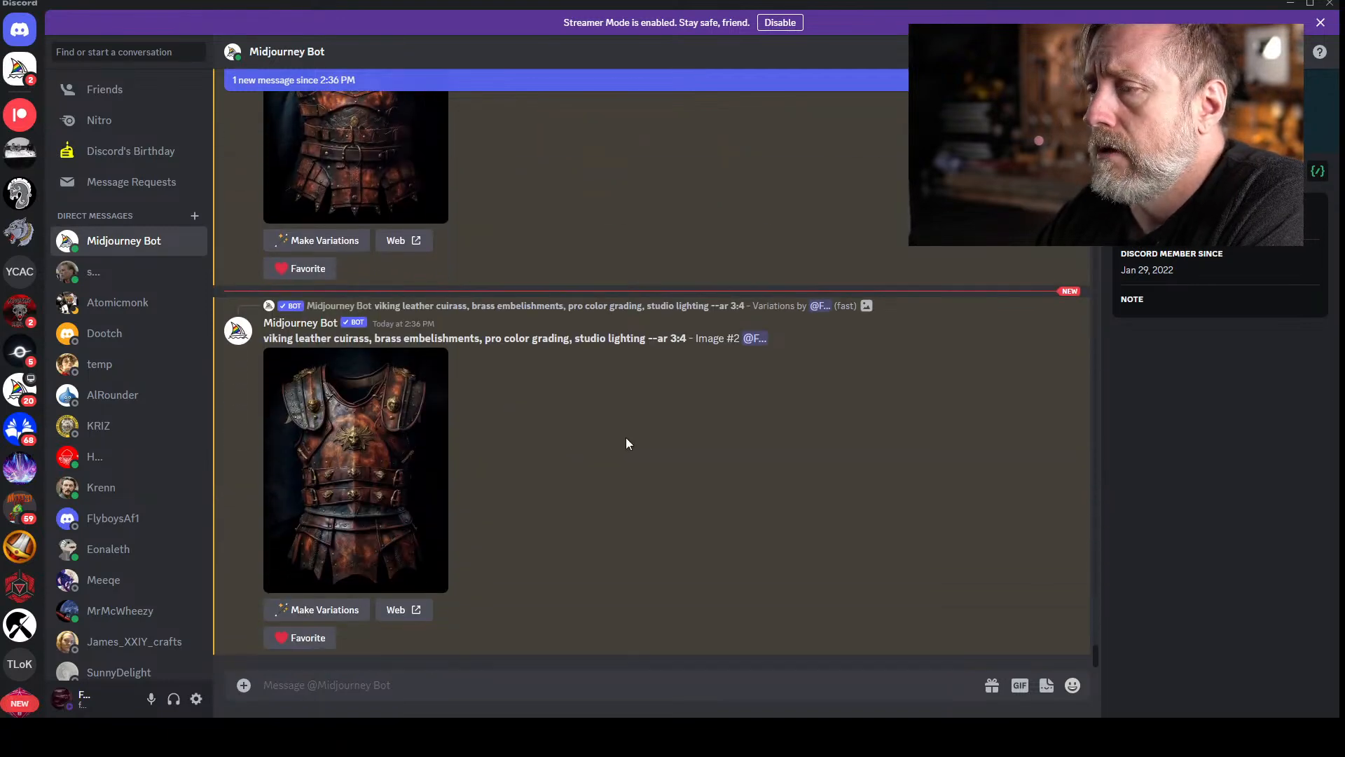
{"action": "left_click", "coordinate": [360, 406]}
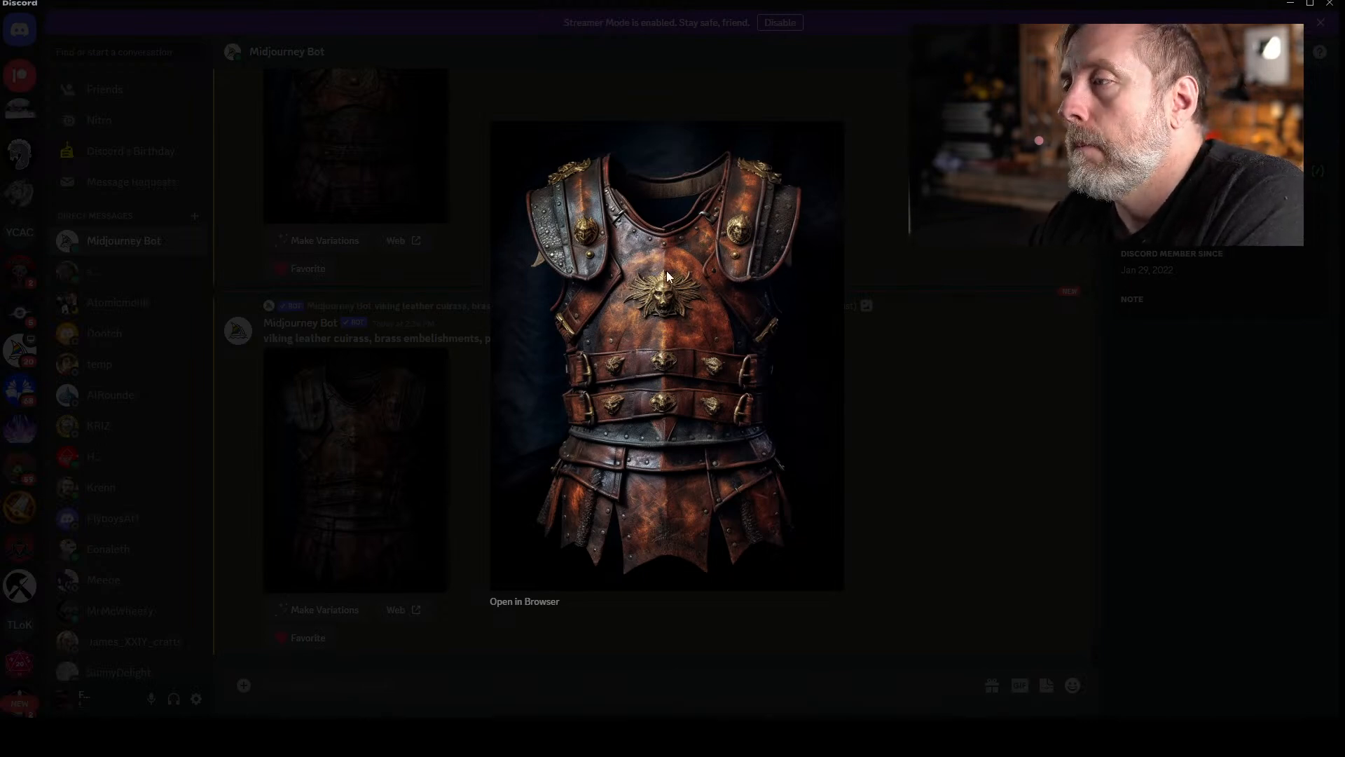
{"action": "left_click", "coordinate": [850, 129]}
- Examine the cuirass variation grid and the upscaled second image again at enlarged size
{"action": "scroll", "coordinate": [371, 457], "scroll_direction": "up", "scroll_amount": 10}
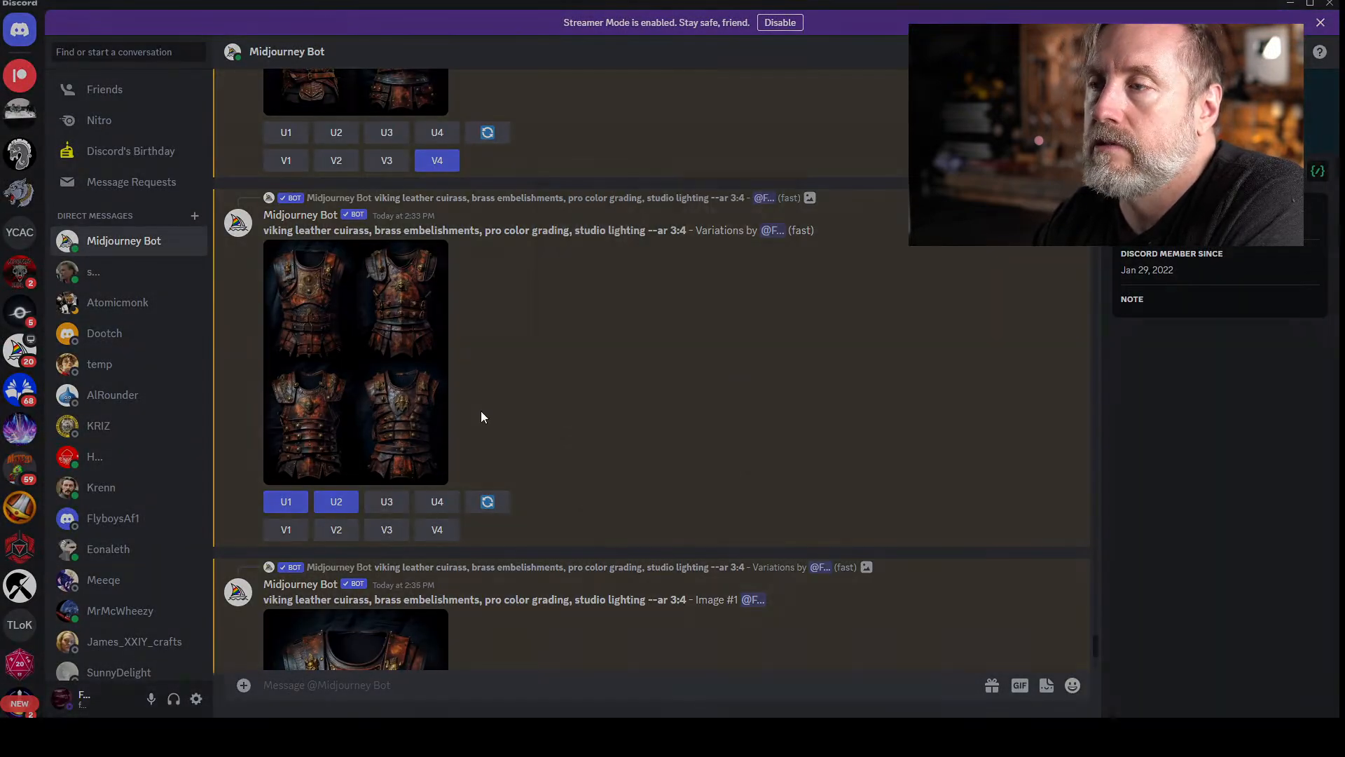
{"action": "left_click", "coordinate": [426, 389]}
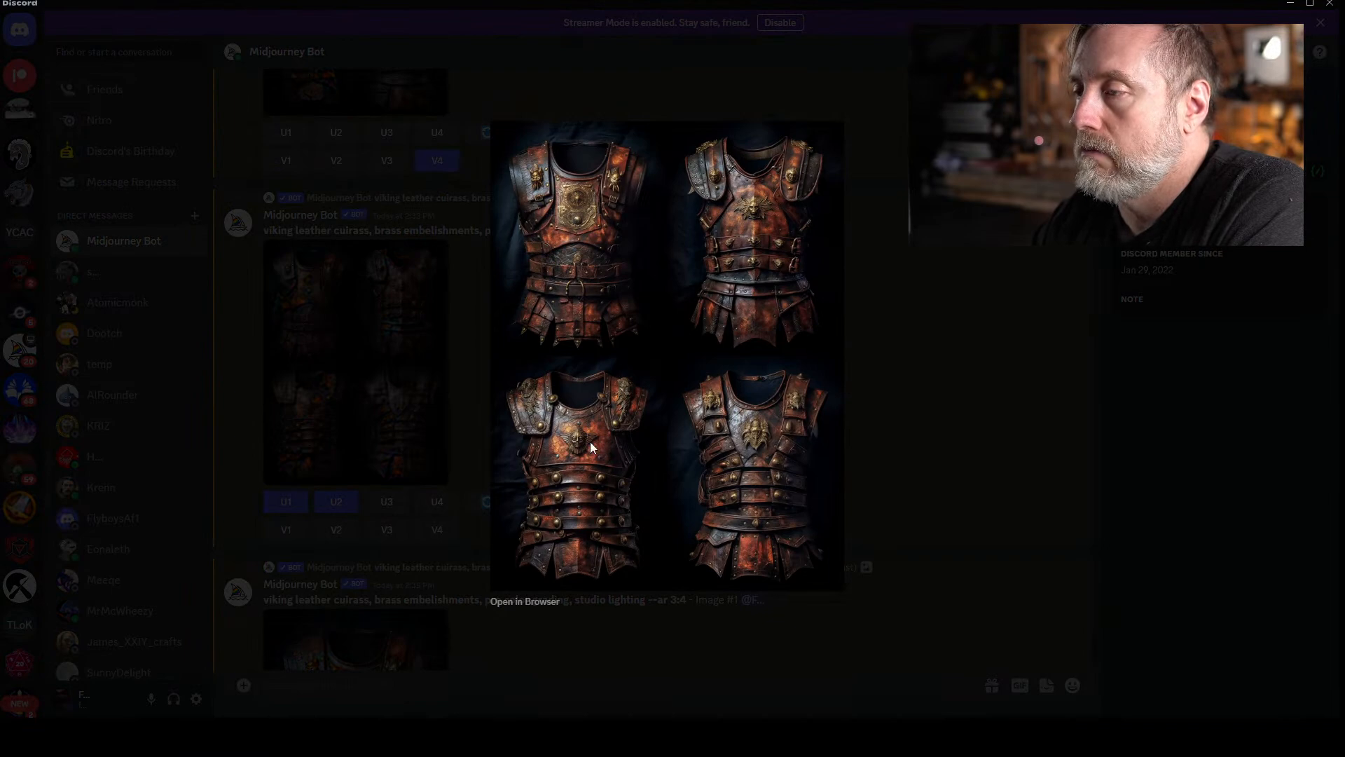
{"action": "left_click", "coordinate": [975, 293]}
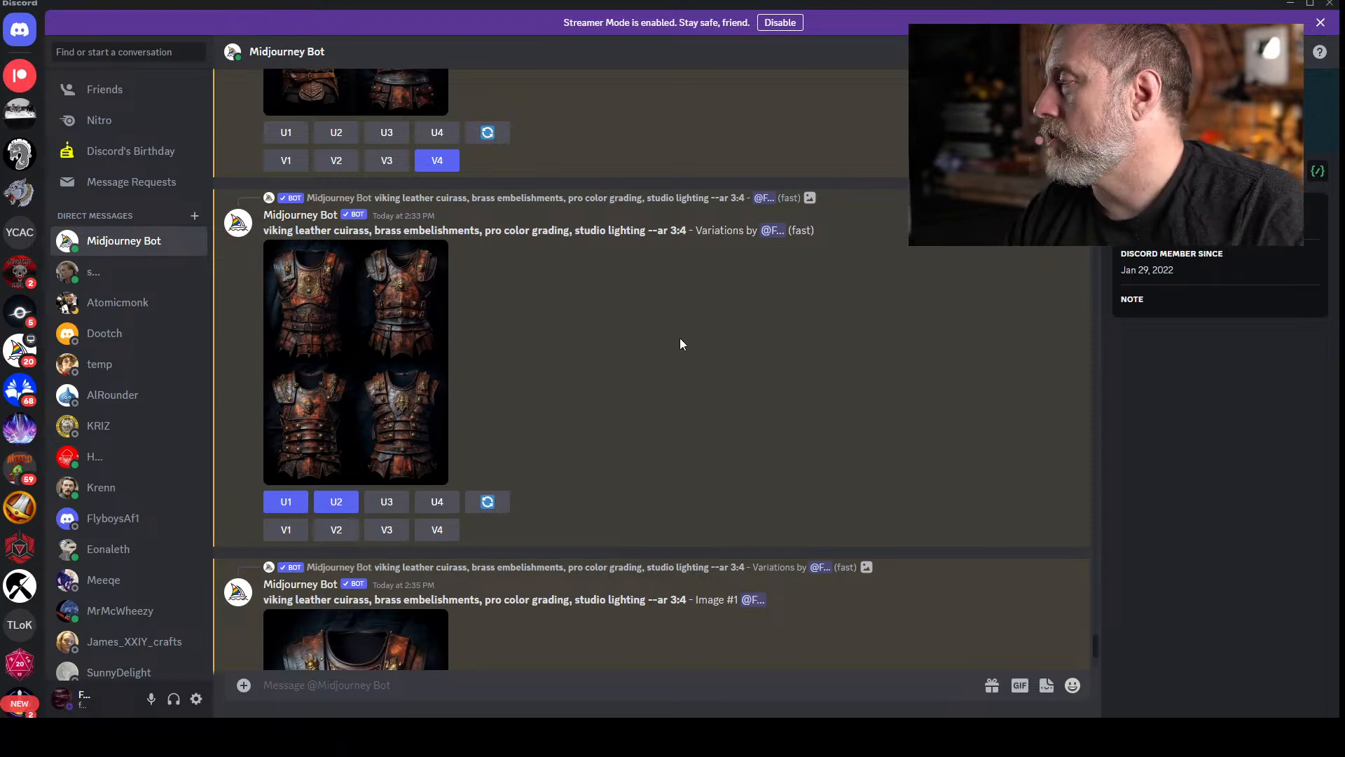
{"action": "scroll", "coordinate": [679, 347], "scroll_direction": "down", "scroll_amount": 8}
{"action": "scroll", "coordinate": [793, 335], "scroll_direction": "down", "scroll_amount": 2}
{"action": "left_click", "coordinate": [304, 398]}
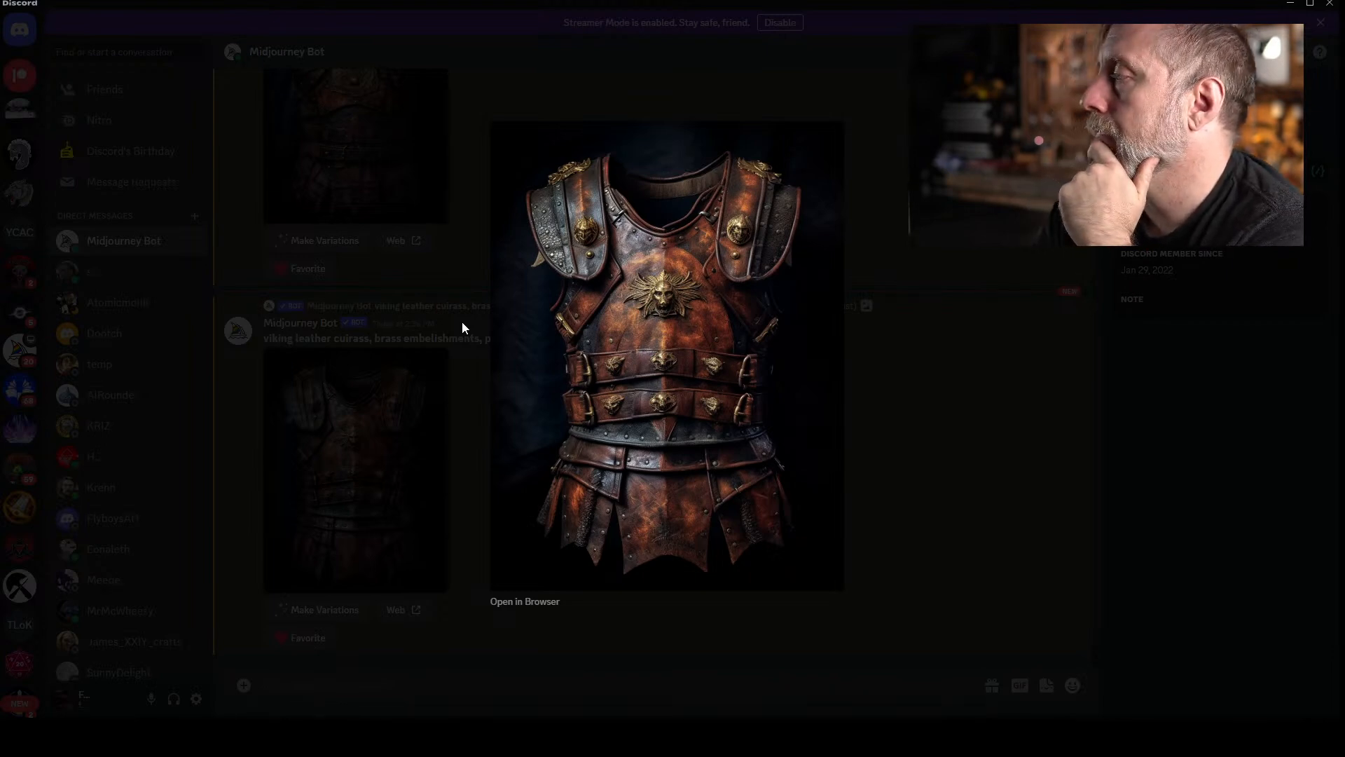
{"action": "left_click", "coordinate": [1107, 246]}
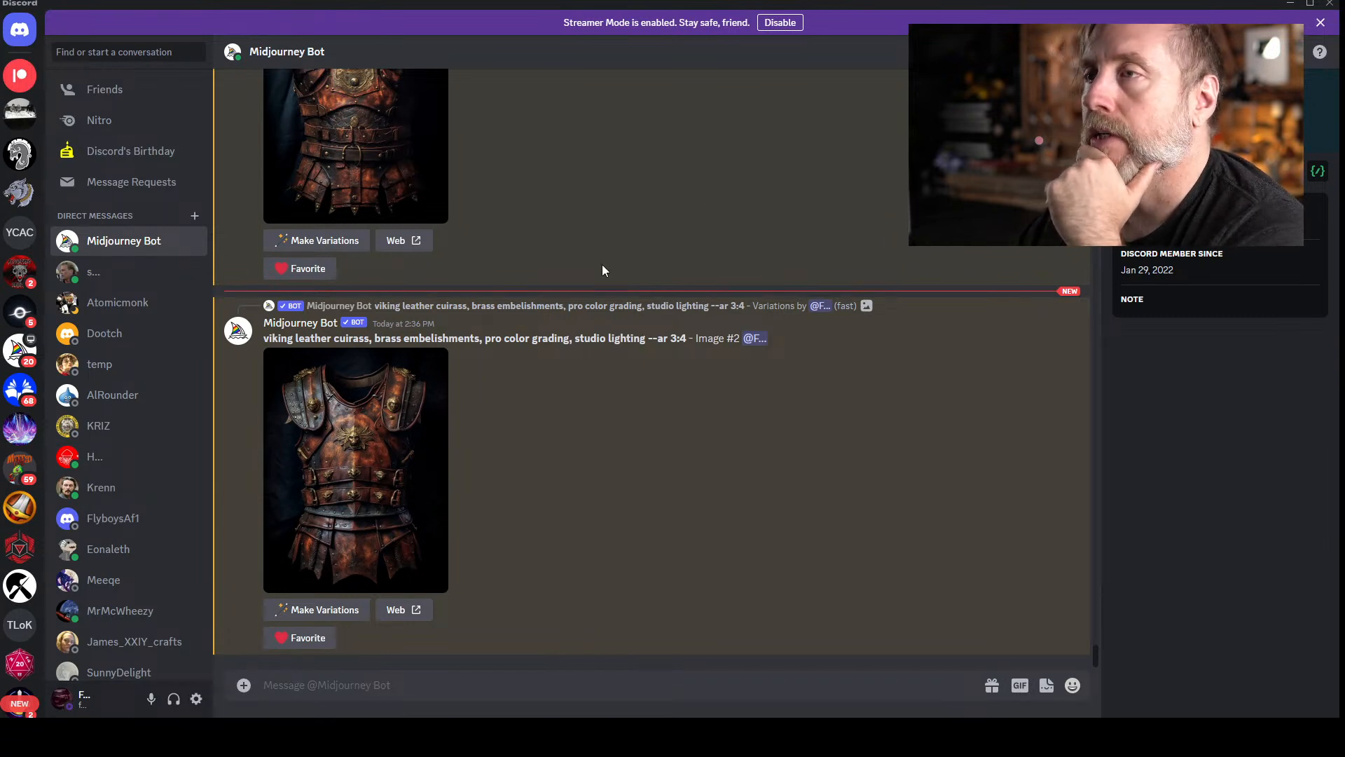
- Reroll the brass-embellished cuirass variation grid to request a new set of variations
{"action": "scroll", "coordinate": [600, 325], "scroll_direction": "up", "scroll_amount": 4}
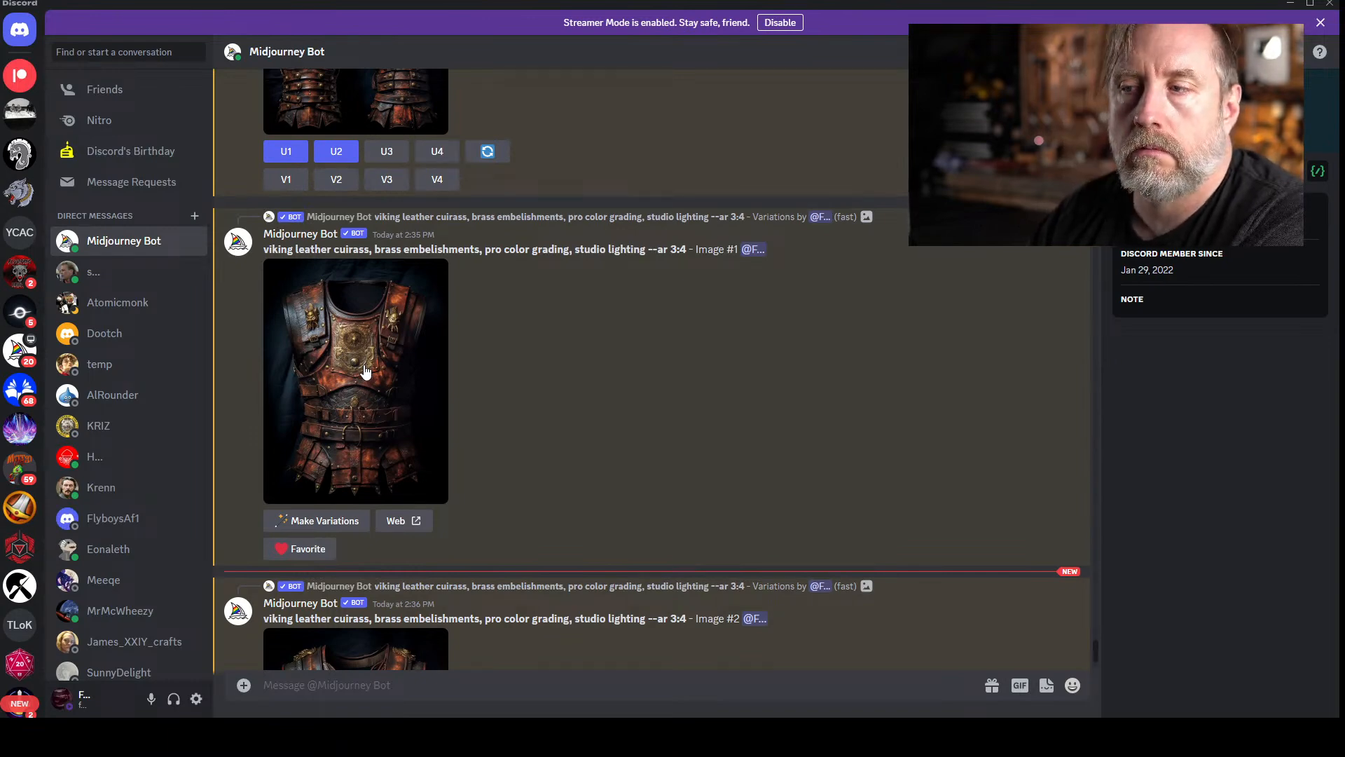
{"action": "scroll", "coordinate": [421, 336], "scroll_direction": "up", "scroll_amount": 5}
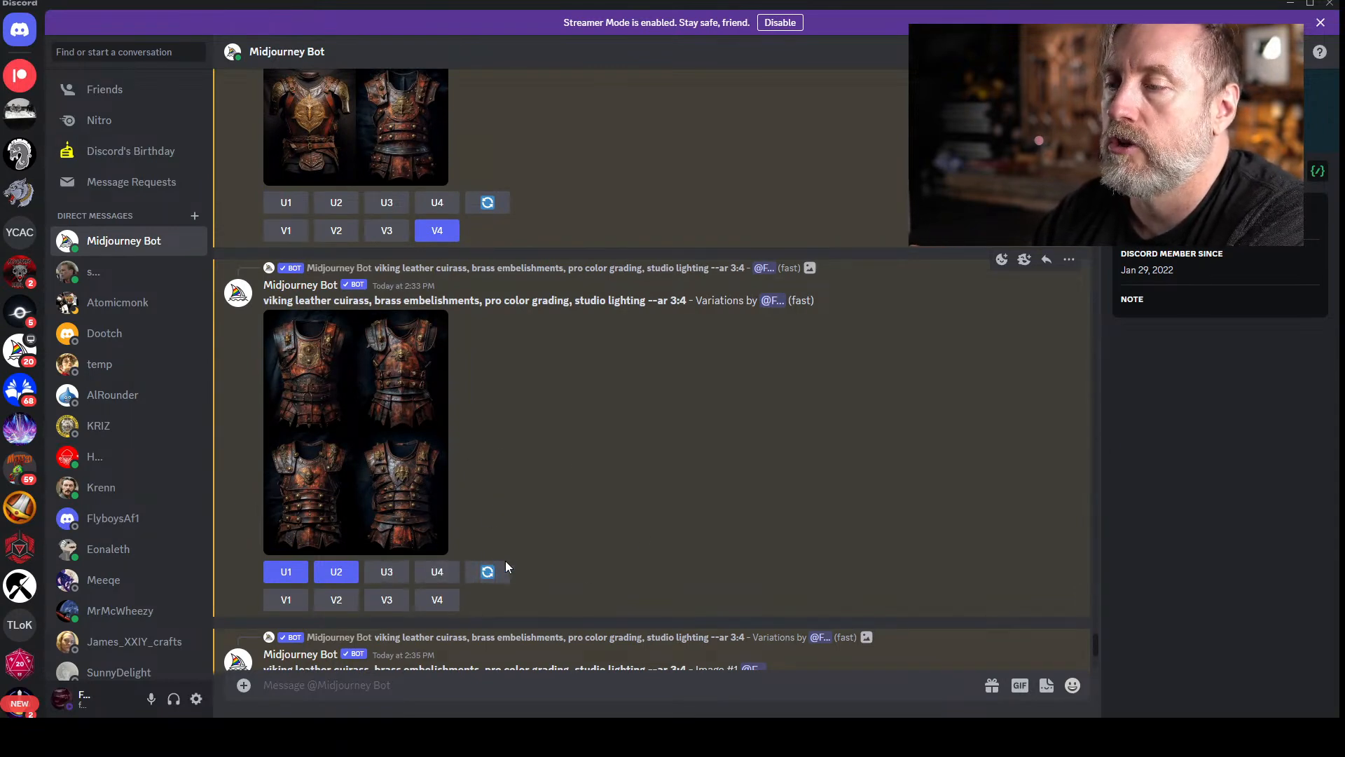
{"action": "left_click", "coordinate": [489, 573]}
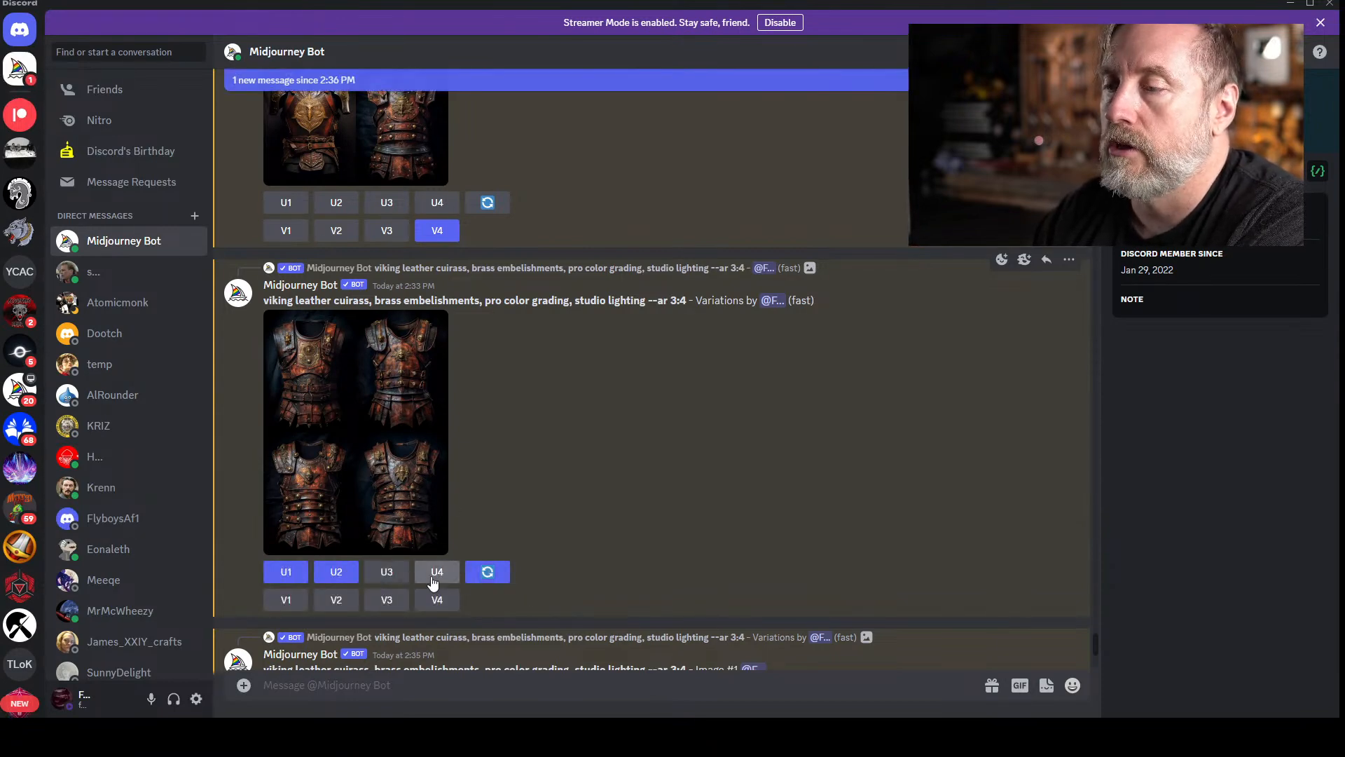
- Request several sets of variations of the third image in the brass-embellished cuirass variation grid
{"action": "scroll", "coordinate": [586, 502], "scroll_direction": "down", "scroll_amount": 6}
{"action": "scroll", "coordinate": [588, 502], "scroll_direction": "up", "scroll_amount": 12}
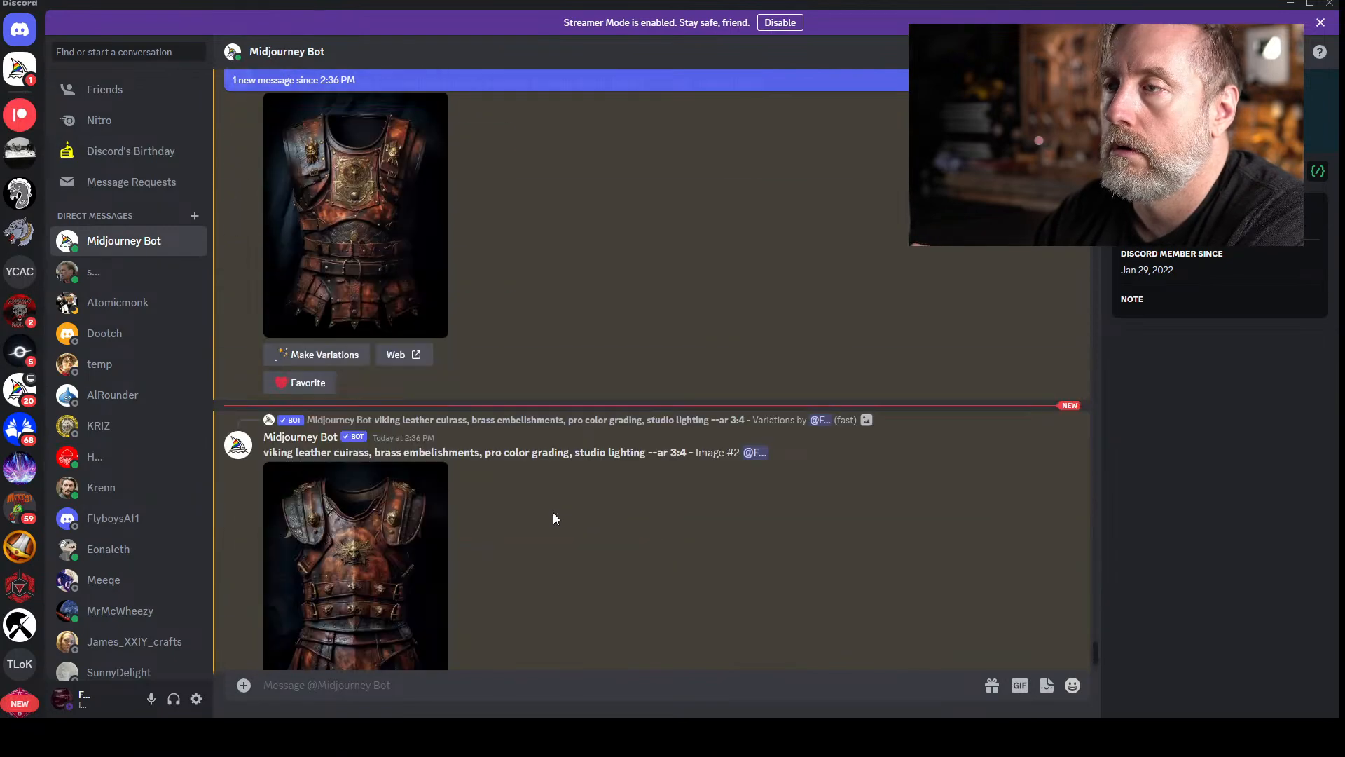
{"action": "scroll", "coordinate": [532, 529], "scroll_direction": "down", "scroll_amount": 2}
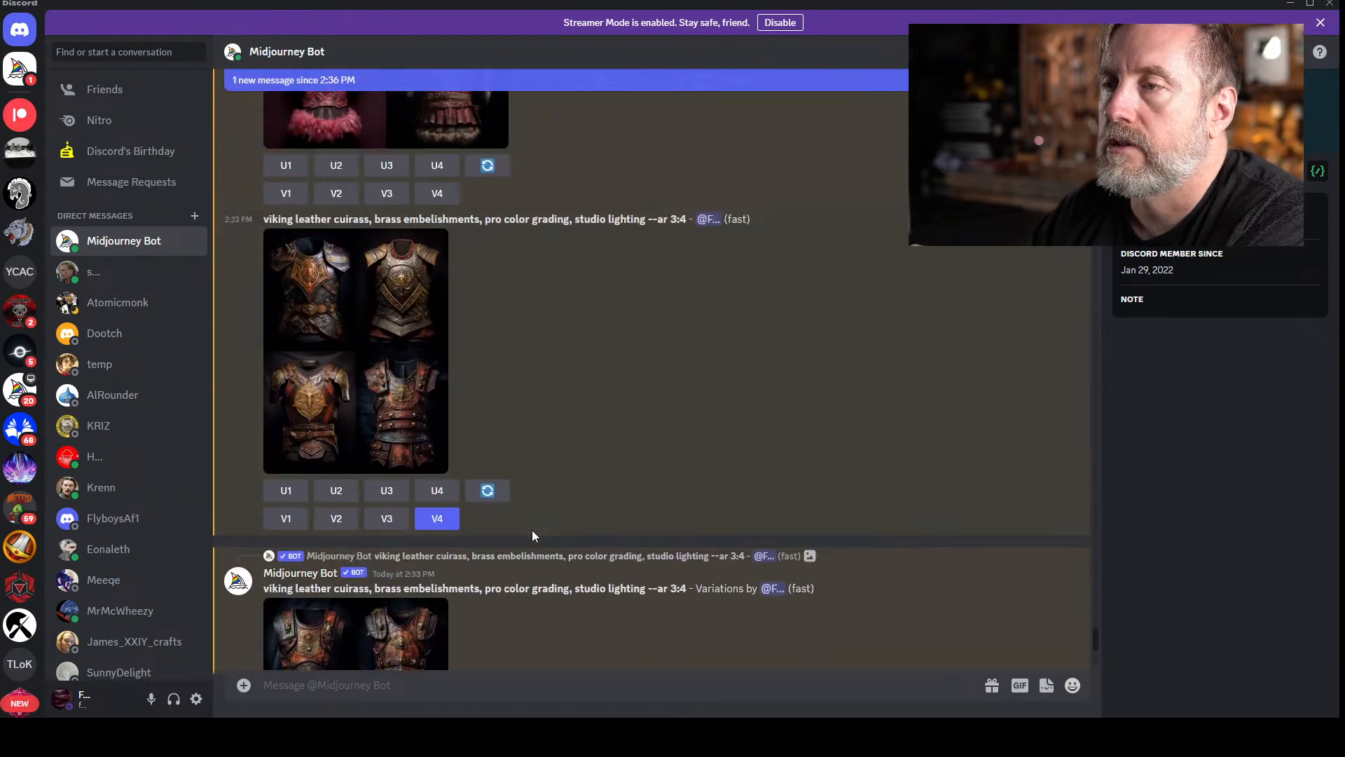
{"action": "scroll", "coordinate": [538, 534], "scroll_direction": "down", "scroll_amount": 2}
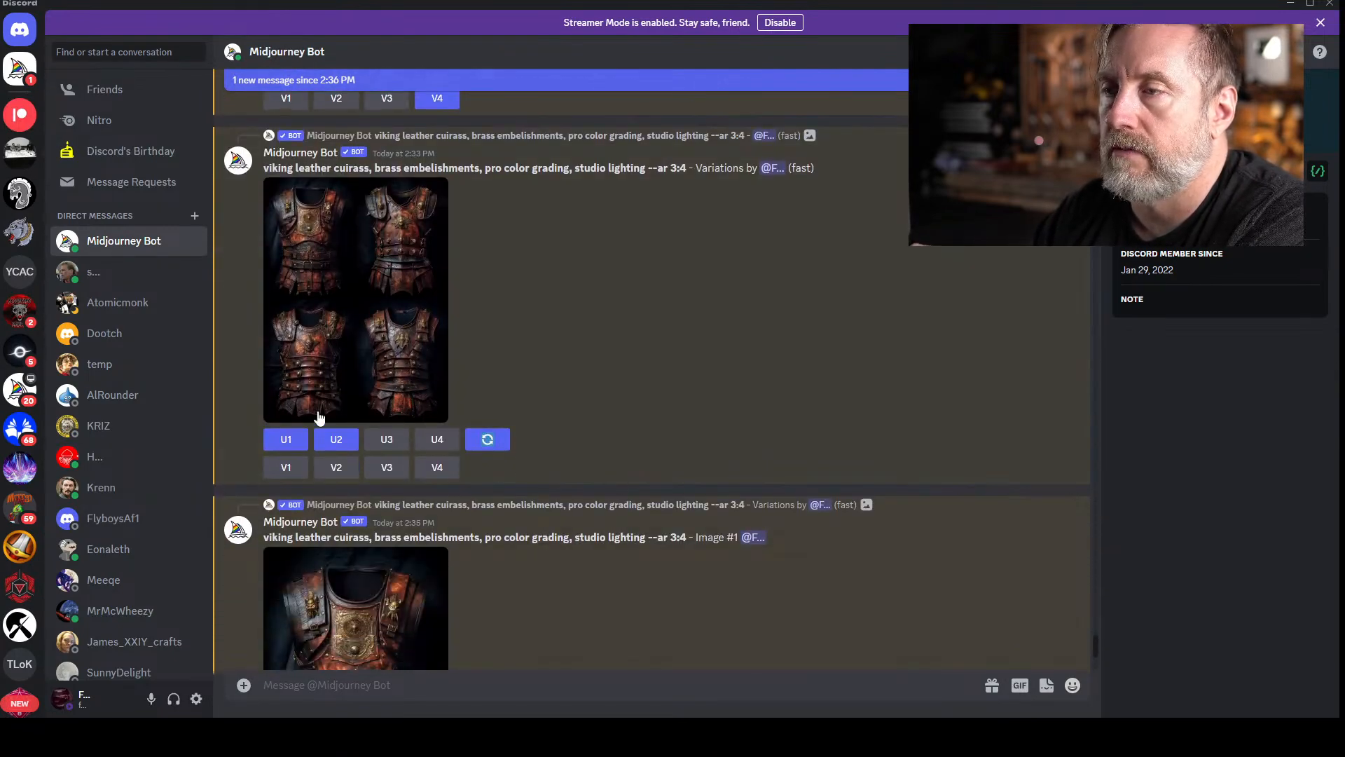
{"action": "left_click", "coordinate": [386, 472]}
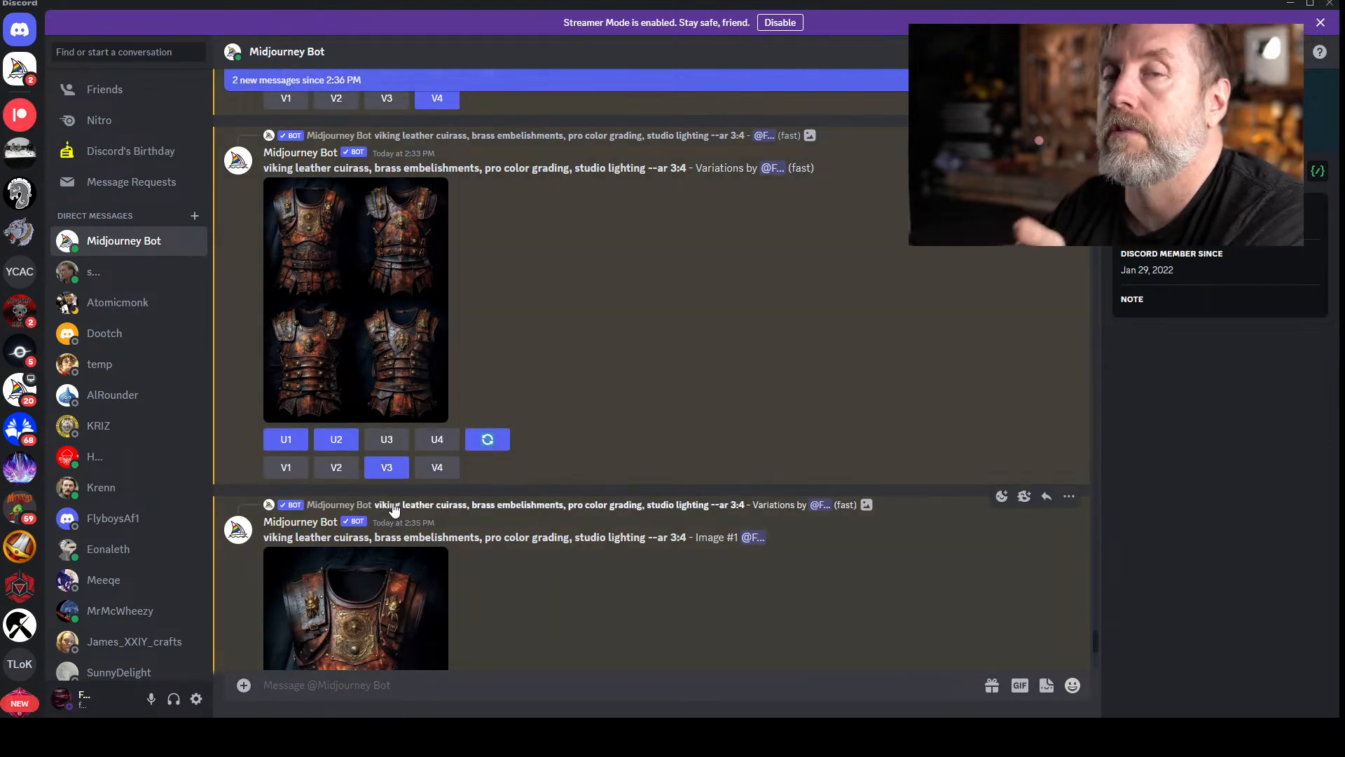
{"action": "left_click", "coordinate": [391, 469]}
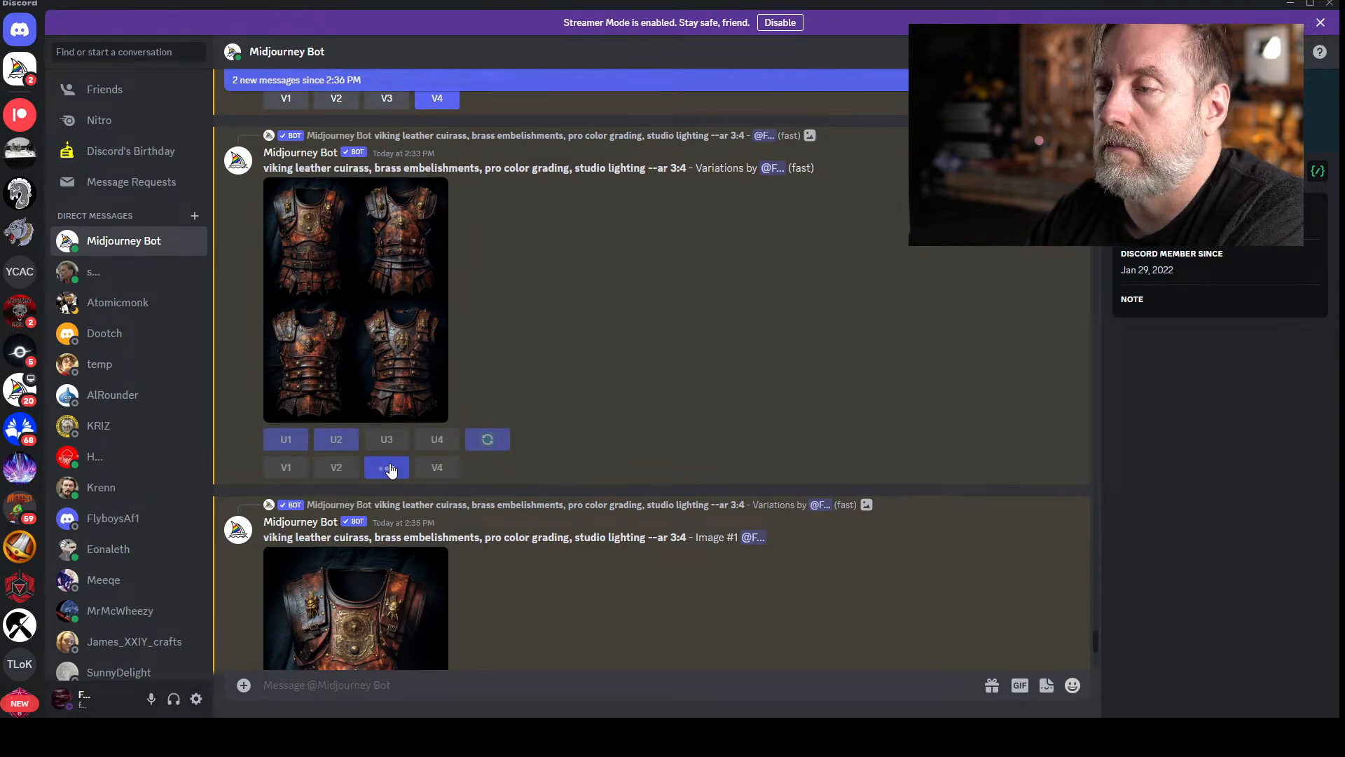
{"action": "left_click", "coordinate": [391, 469]}
{"action": "left_click", "coordinate": [391, 469]}
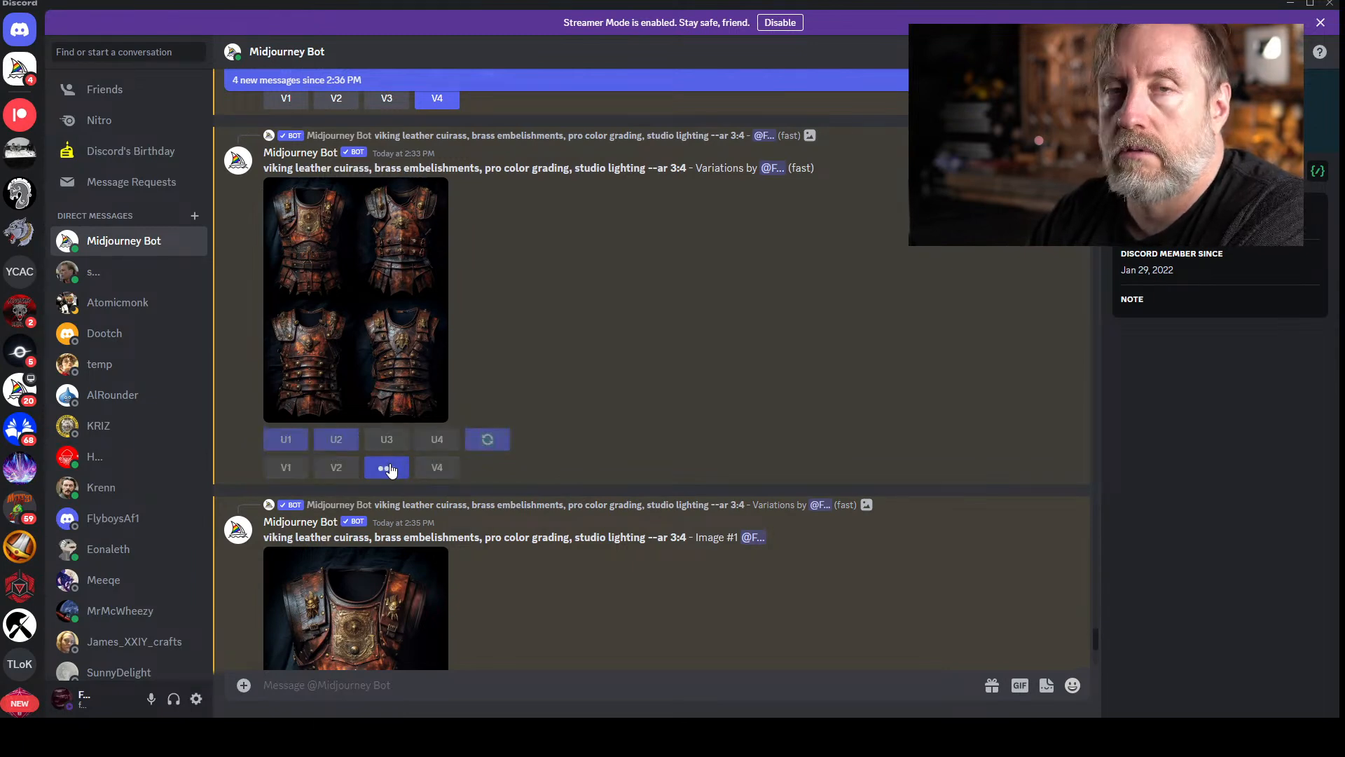
{"action": "left_click", "coordinate": [391, 470]}
{"action": "left_click", "coordinate": [391, 470]}
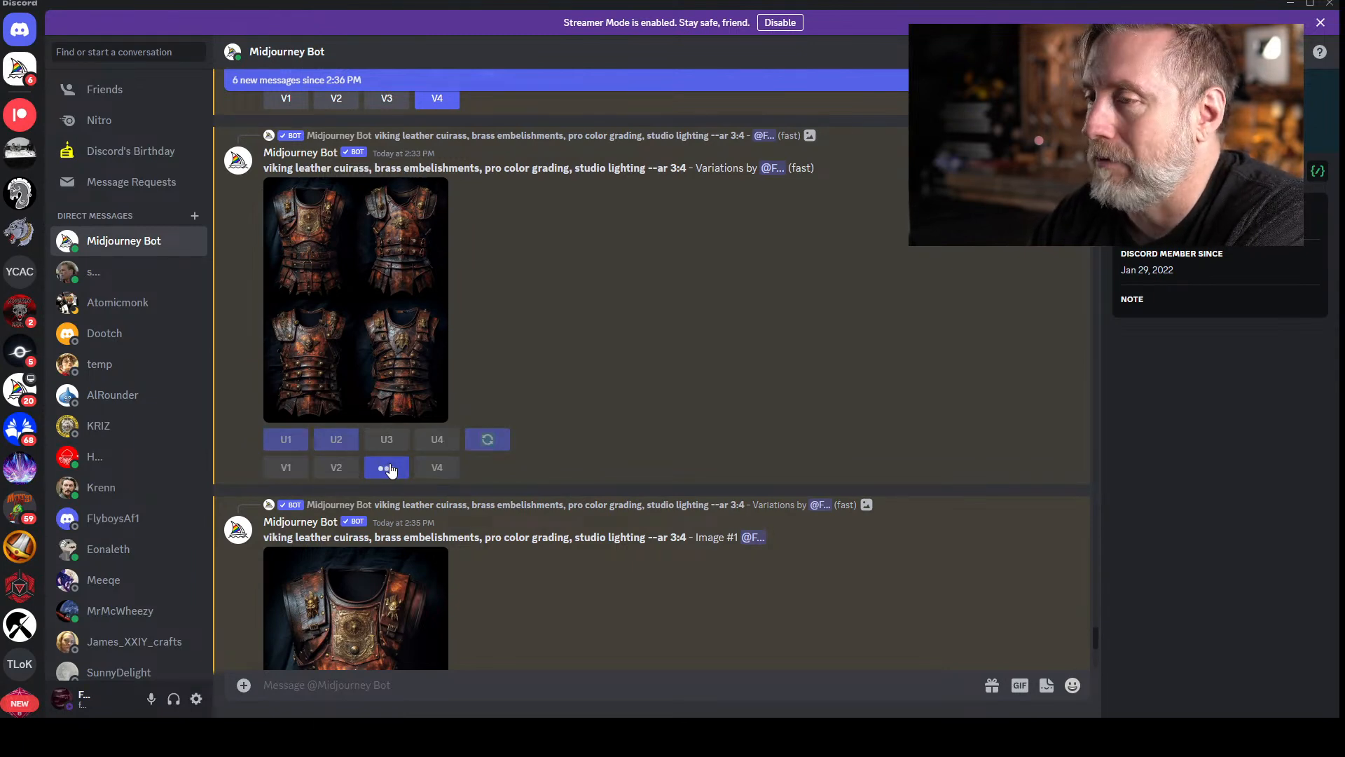
{"action": "left_click", "coordinate": [391, 470]}
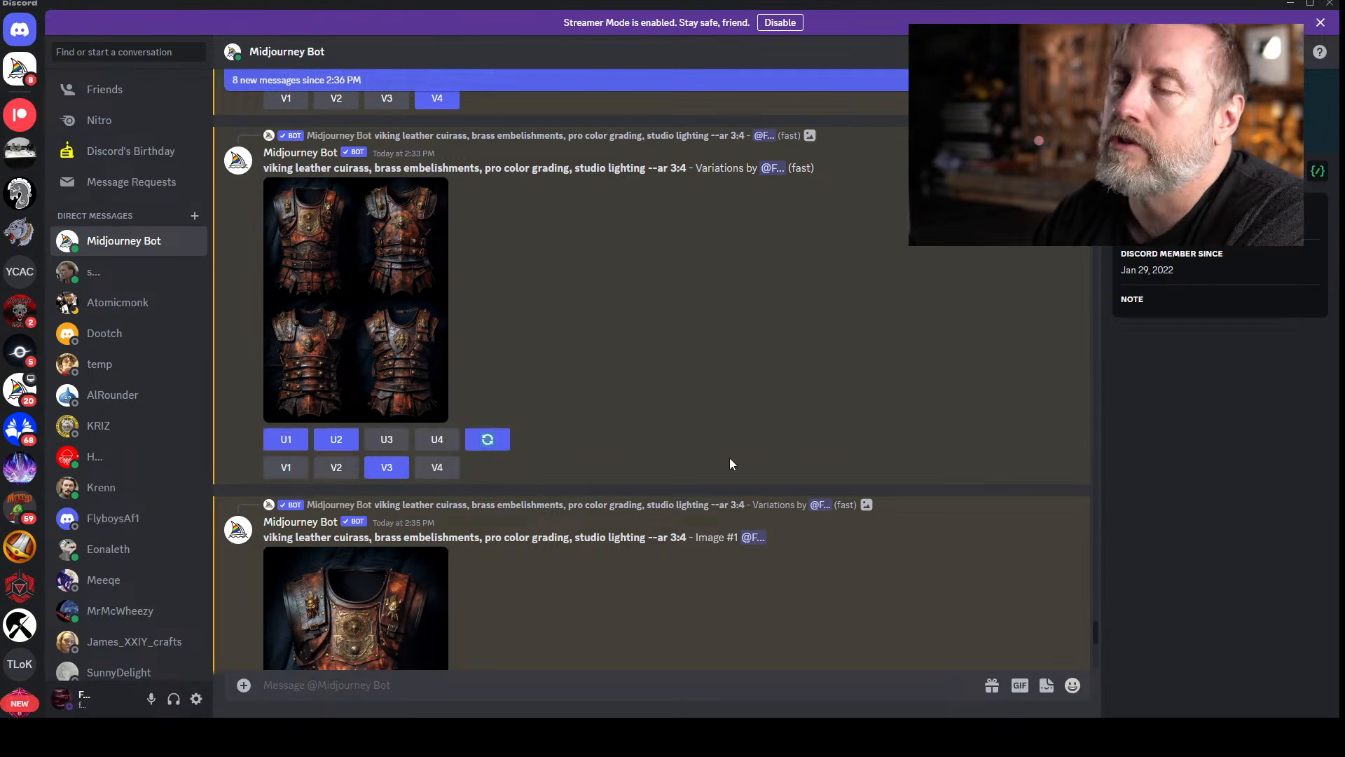
- Examine the newly generated cuirass variation grids one after another at enlarged size
{"action": "scroll", "coordinate": [715, 468], "scroll_direction": "down", "scroll_amount": 10}
{"action": "scroll", "coordinate": [715, 467], "scroll_direction": "down", "scroll_amount": 5}
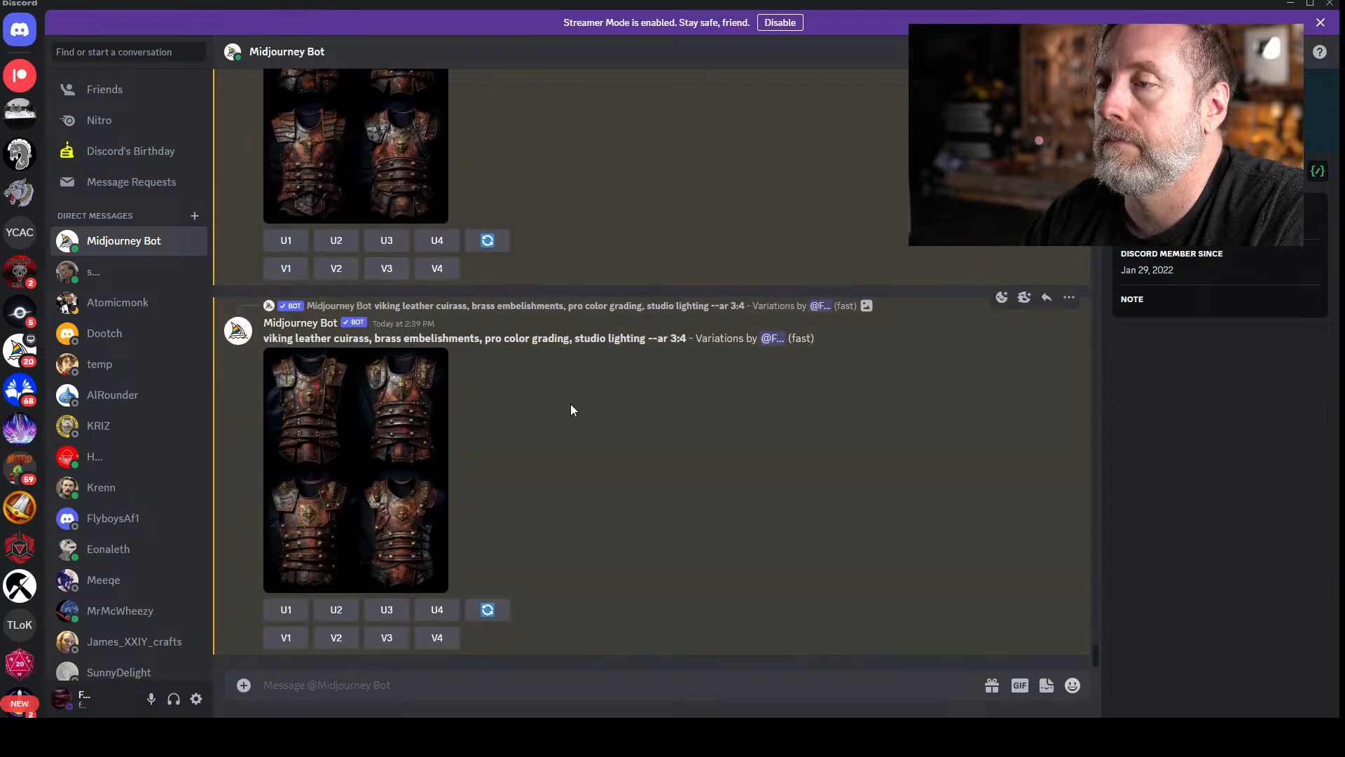
{"action": "left_click", "coordinate": [351, 426]}
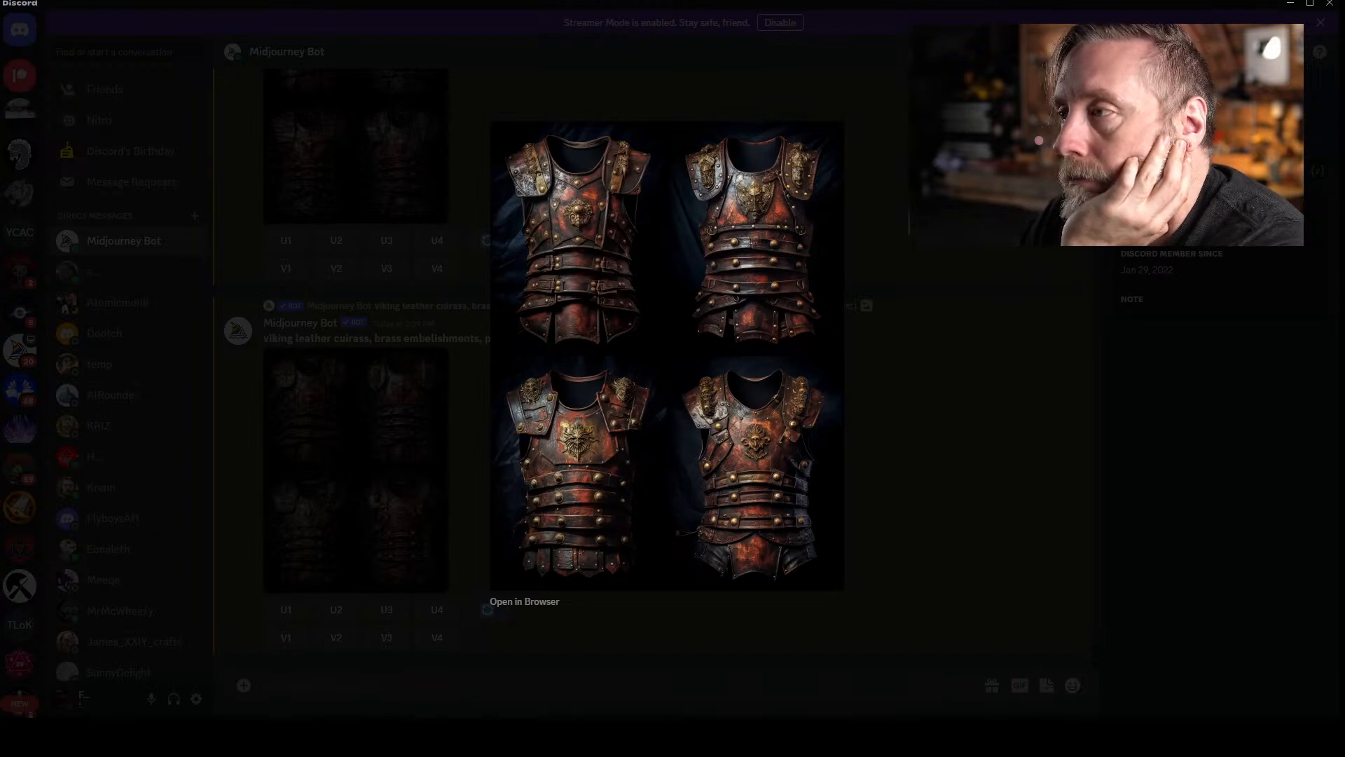
{"action": "left_click", "coordinate": [895, 199]}
{"action": "left_click", "coordinate": [398, 141]}
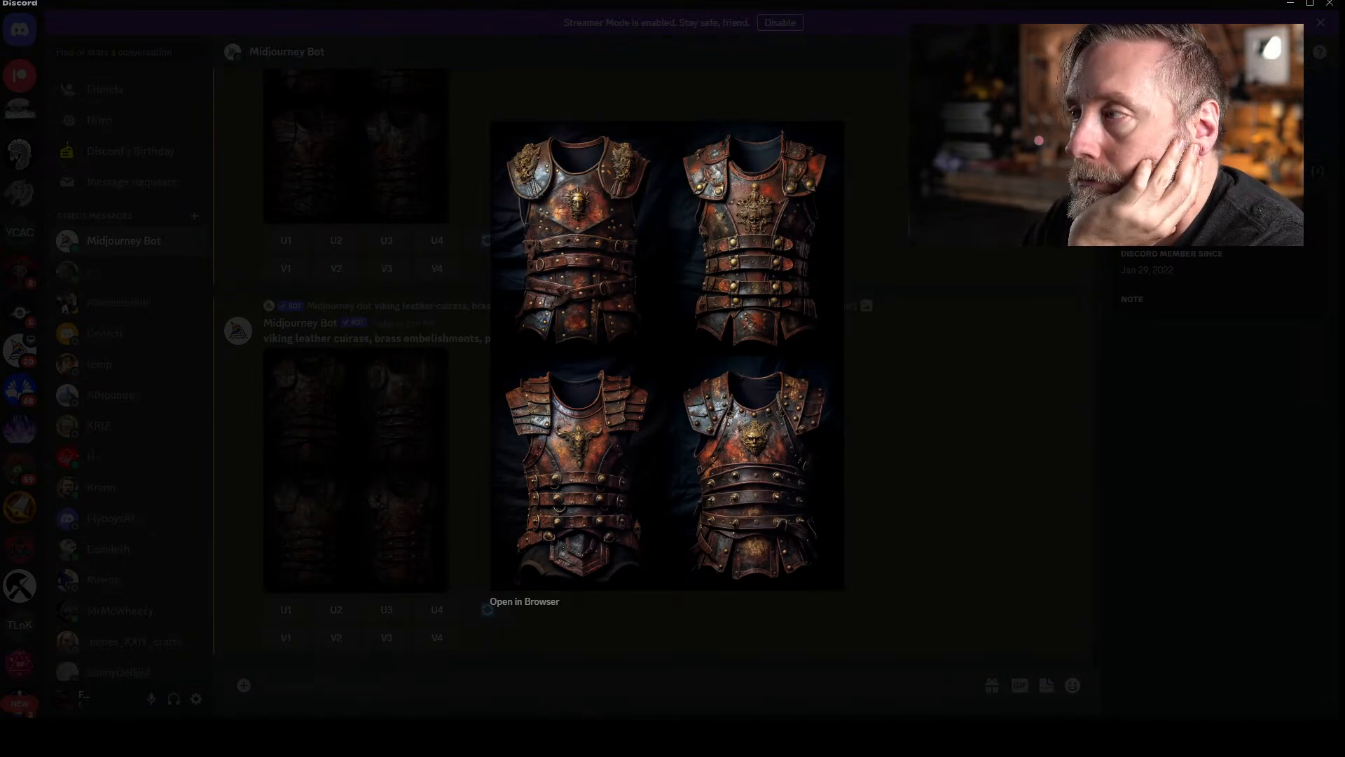
{"action": "left_click", "coordinate": [852, 313]}
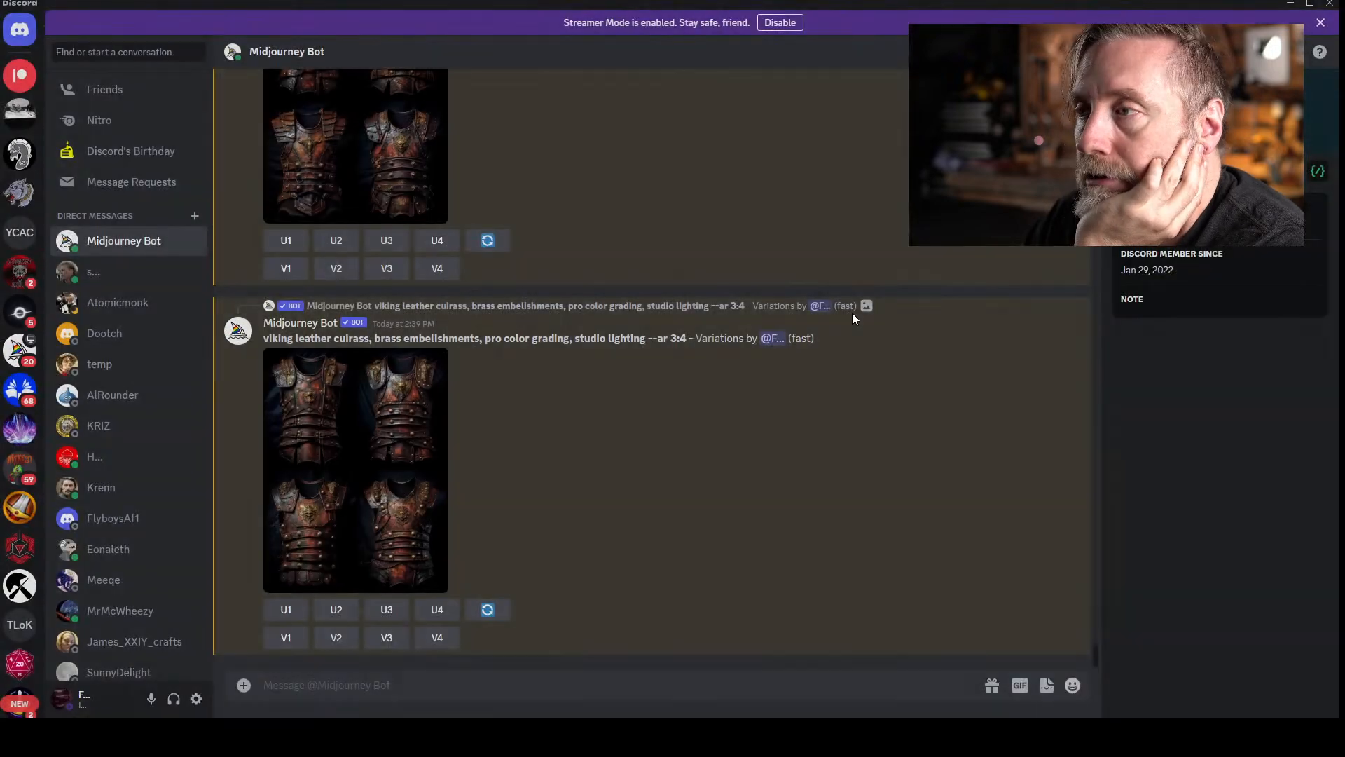
{"action": "scroll", "coordinate": [476, 365], "scroll_direction": "up", "scroll_amount": 1}
{"action": "left_click", "coordinate": [287, 405]}
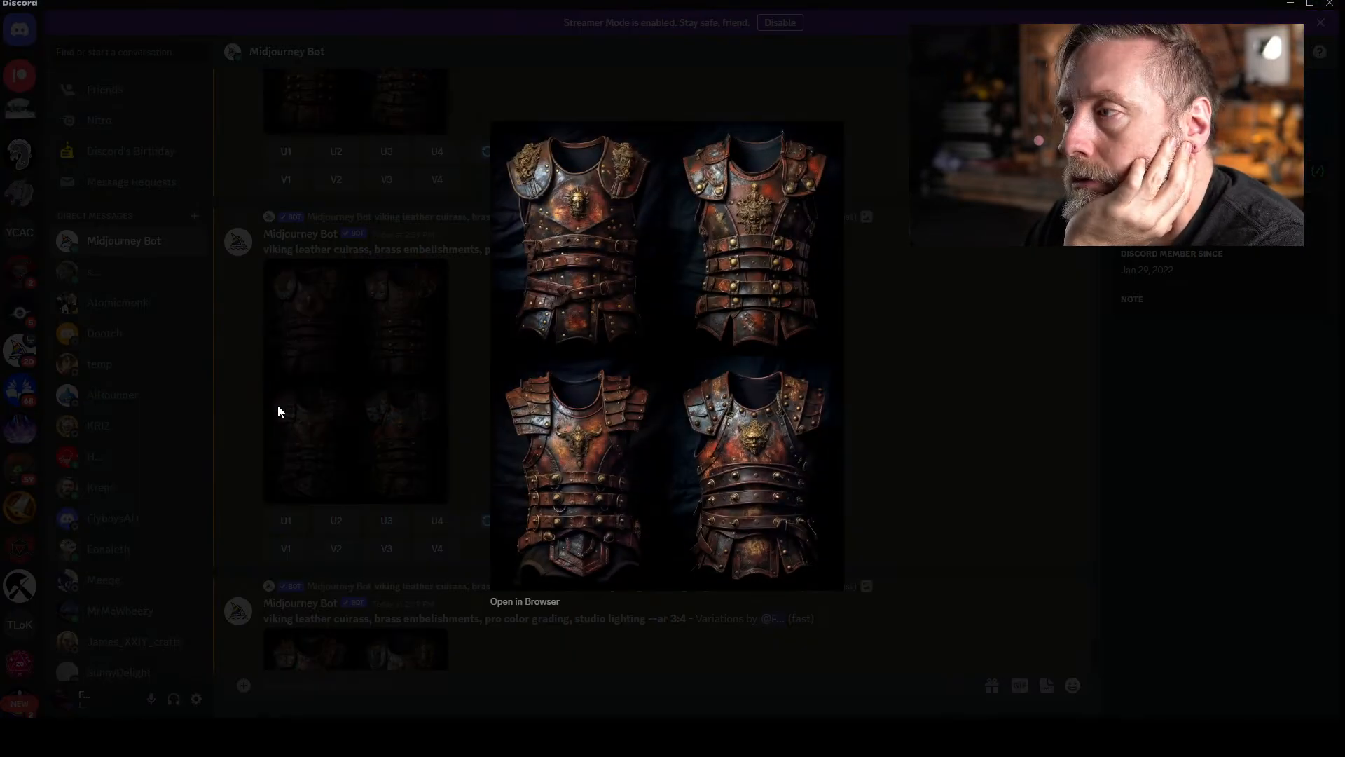
{"action": "left_click", "coordinate": [943, 309]}
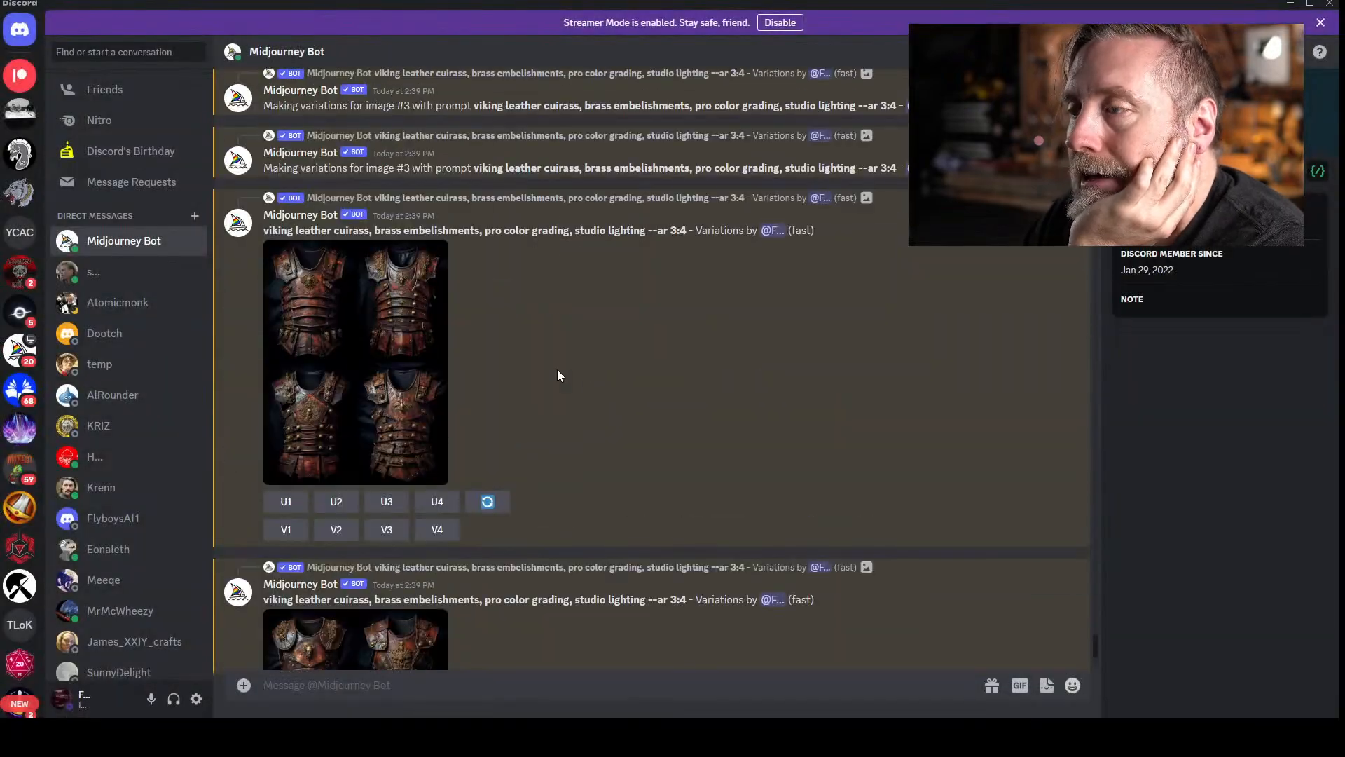
{"action": "left_click", "coordinate": [364, 345]}
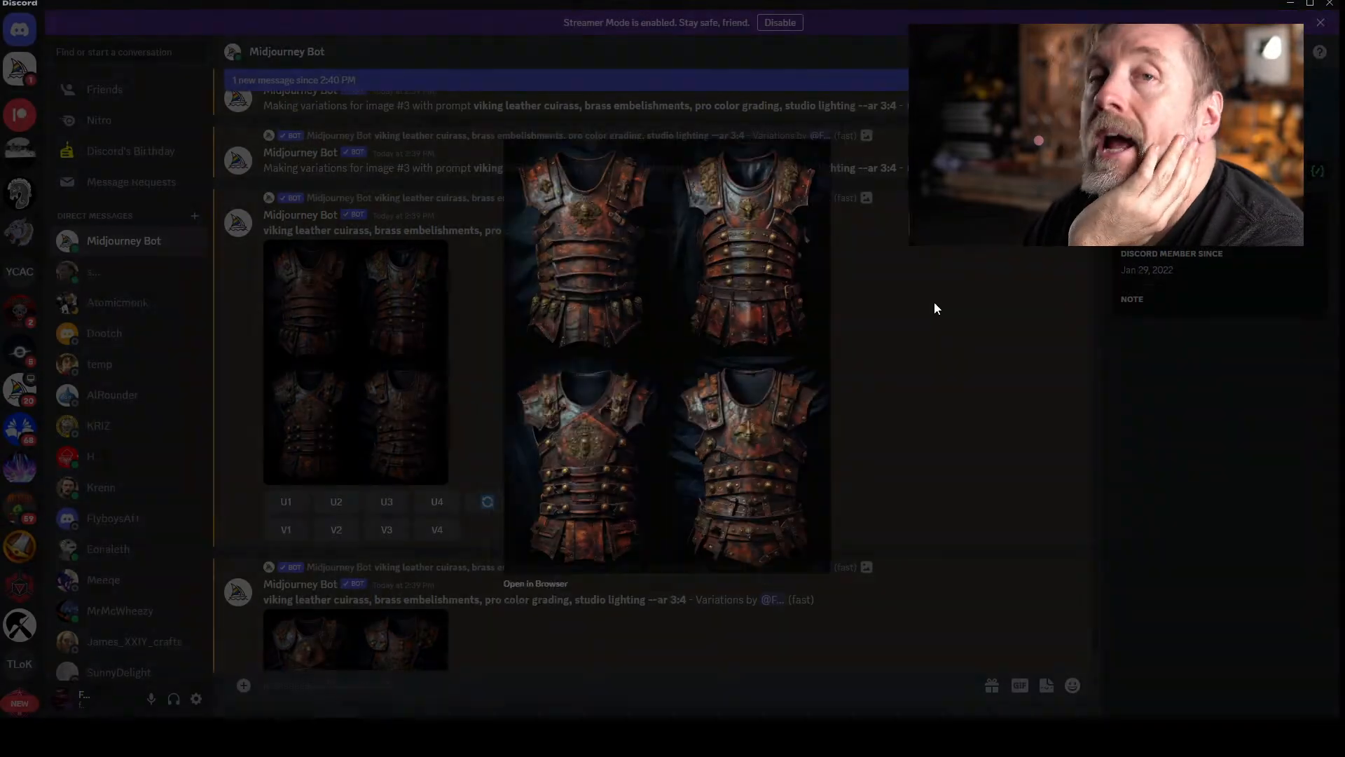
{"action": "left_click", "coordinate": [935, 309]}
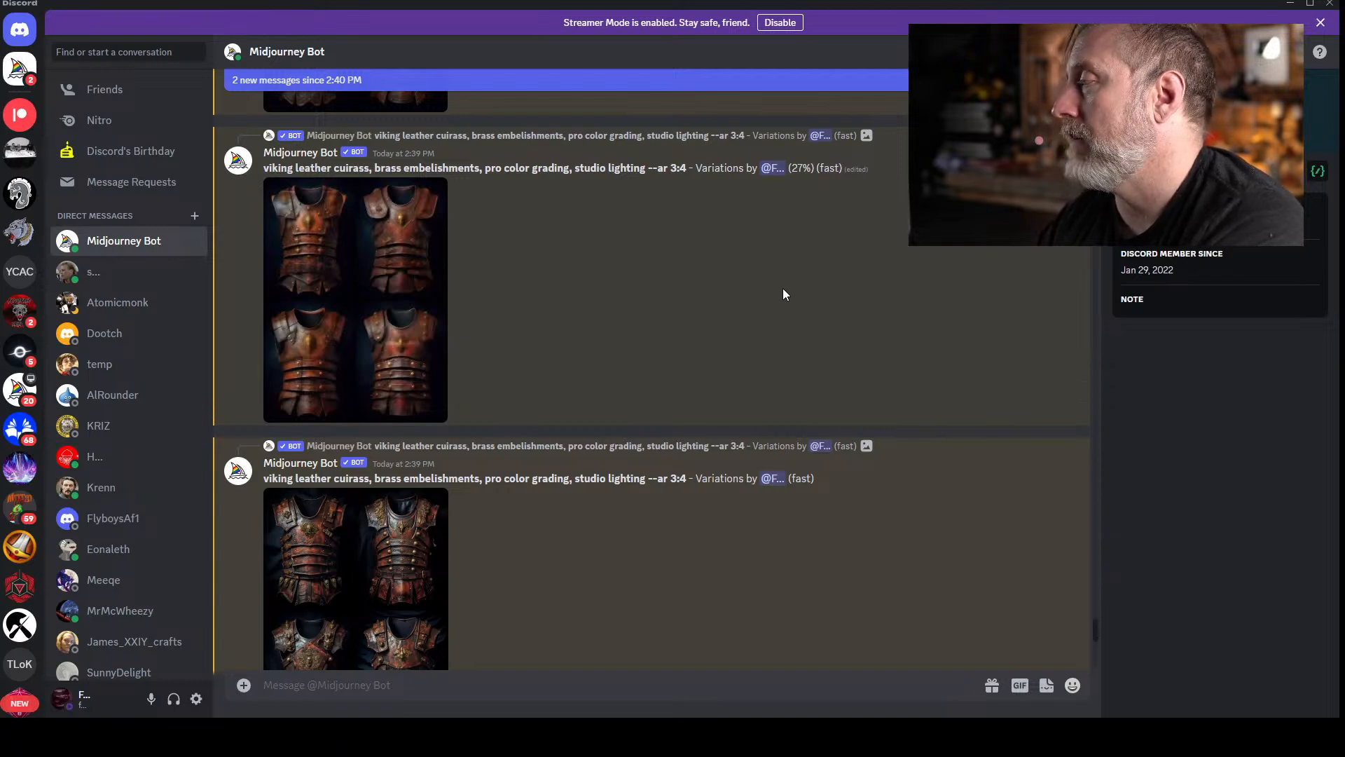
- Start a new /imagine prompt with "viking shield, knotwork,"
{"action": "scroll", "coordinate": [548, 378], "scroll_direction": "down", "scroll_amount": 11}
{"action": "scroll", "coordinate": [544, 505], "scroll_direction": "down", "scroll_amount": 2}
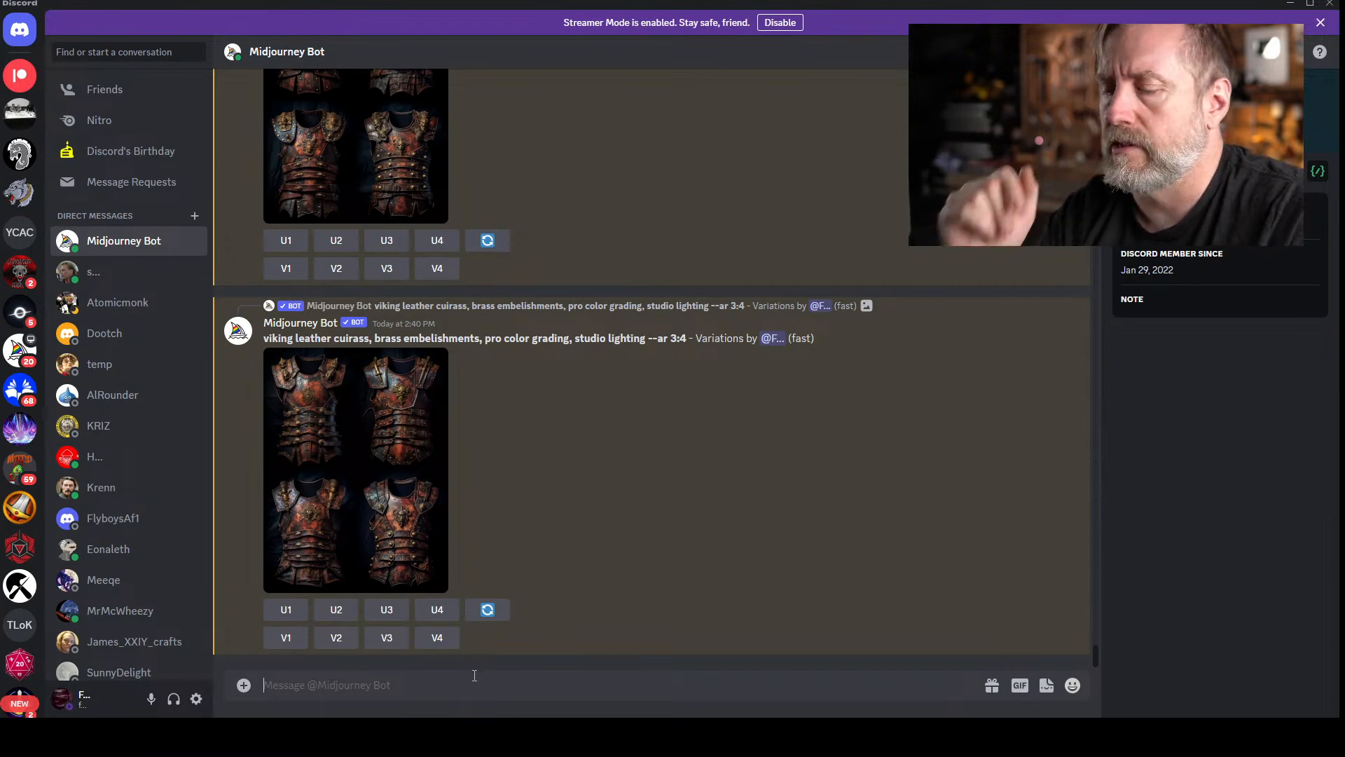
{"action": "type", "text": "/imagine prompt h"}
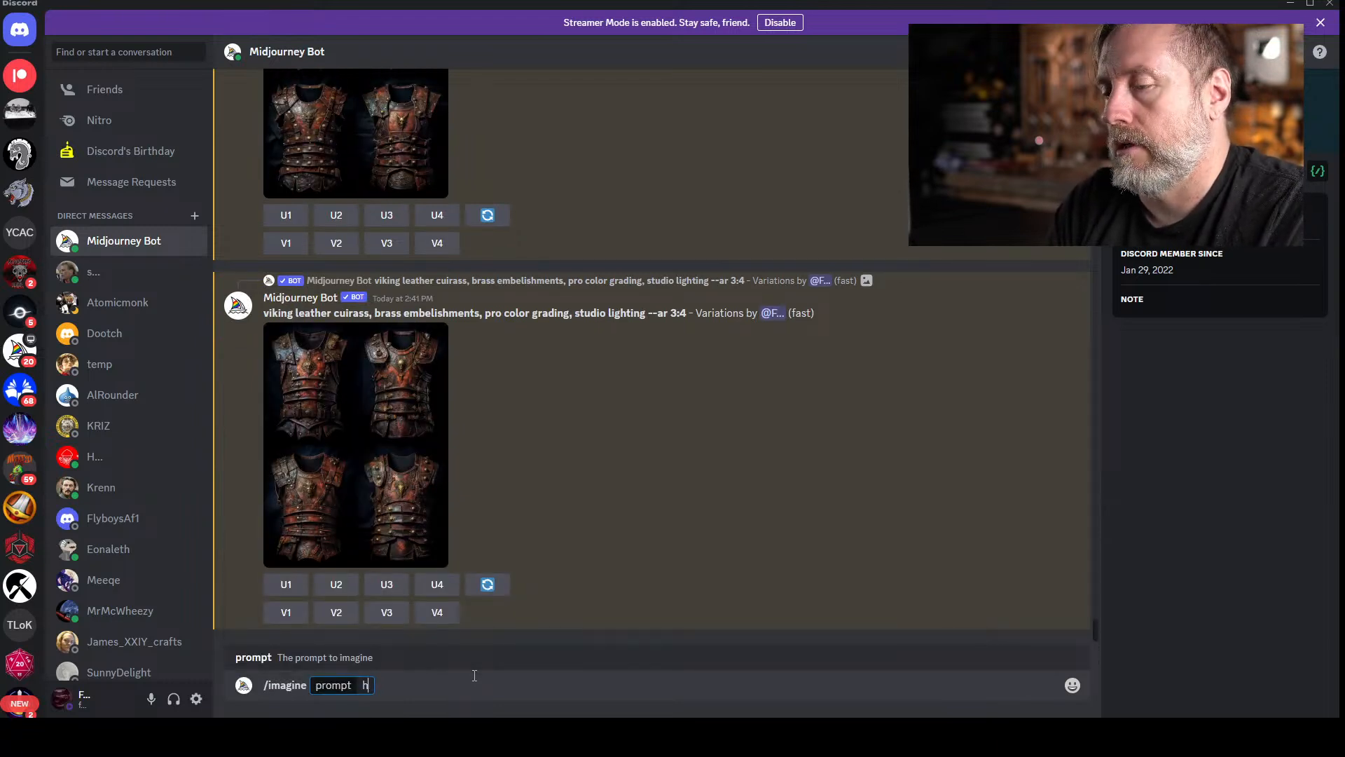
{"action": "key", "text": "BackSpace"}
{"action": "type", "text": "viking shiel"}
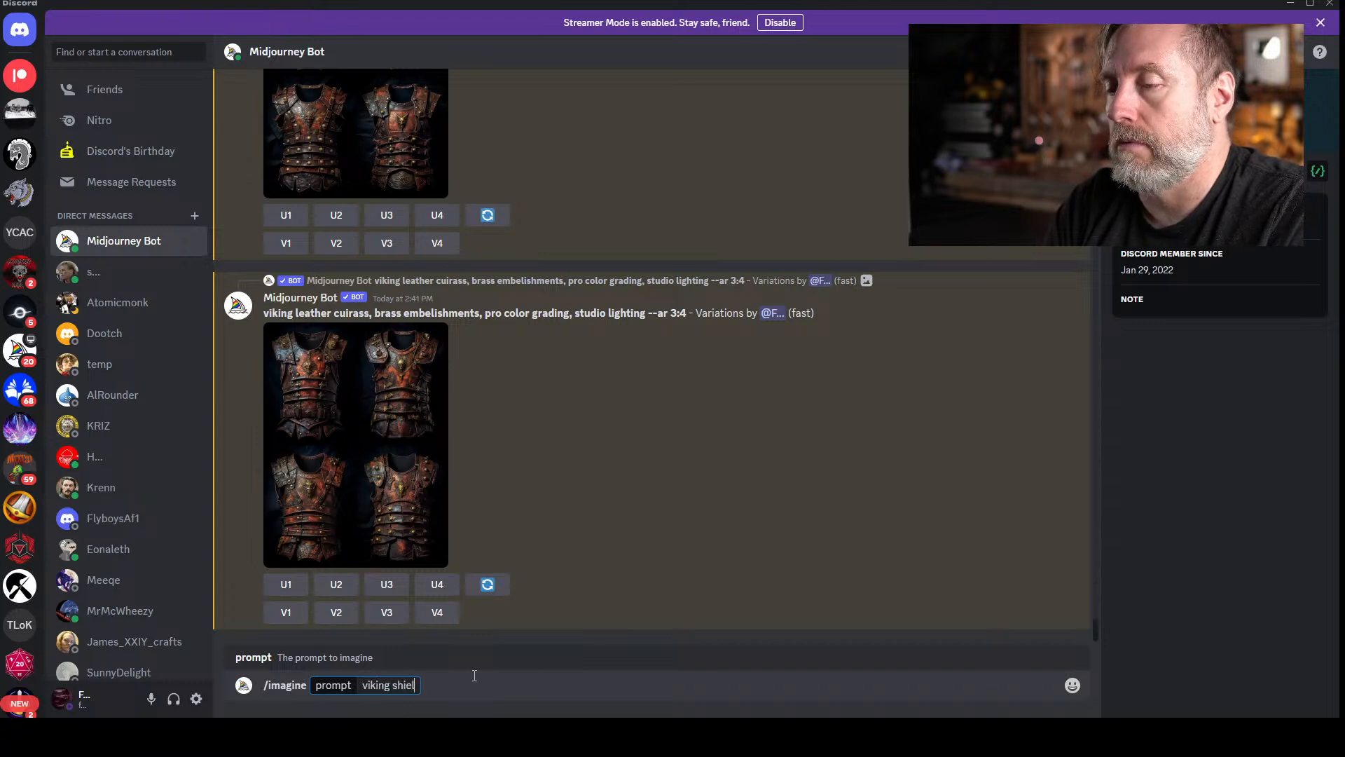
{"action": "type", "text": "d, knot"}
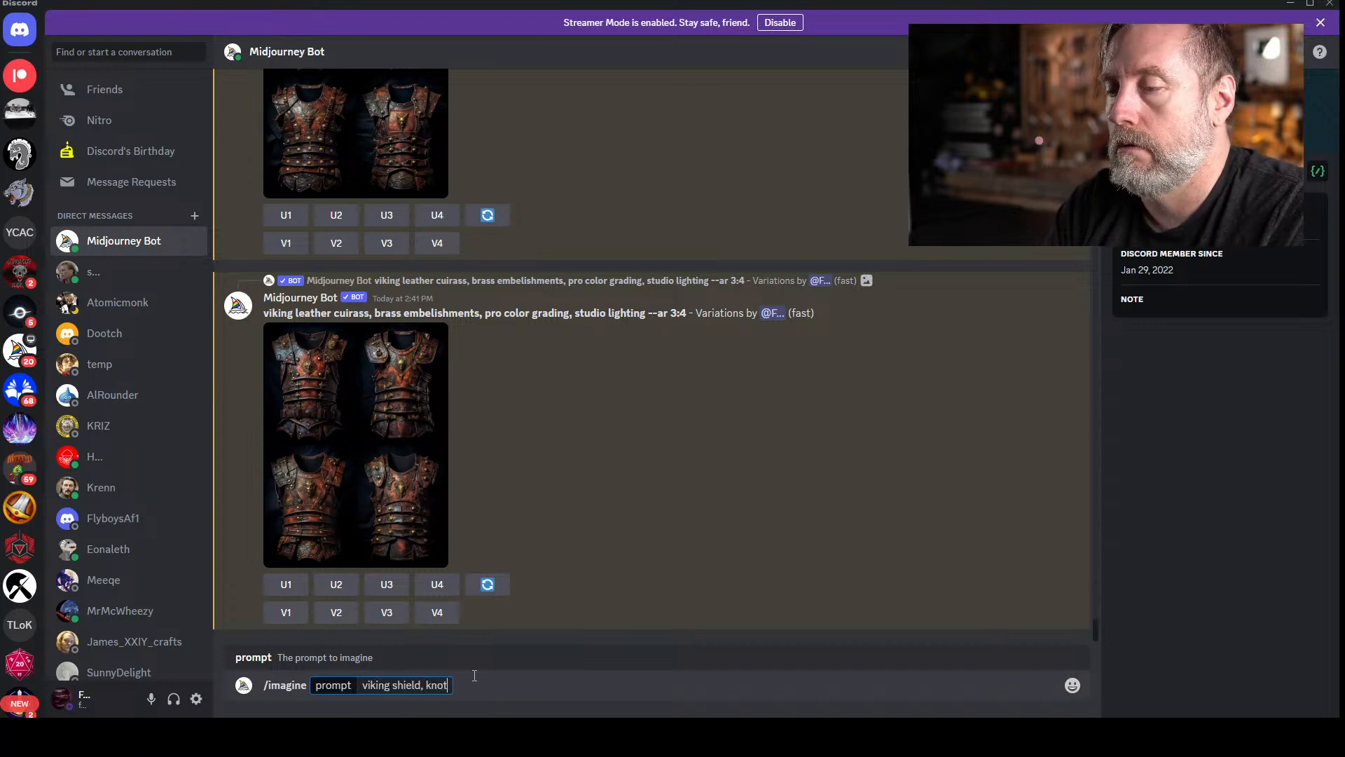
{"action": "type", "text": "work, cente"}
{"action": "key", "text": "BackSpace"}
{"action": "key", "text": "BackSpace"}
{"action": "key", "text": "BackSpace"}
{"action": "key", "text": "BackSpace"}
{"action": "key", "text": "BackSpace"}
{"action": "key", "text": "BackSpace"}
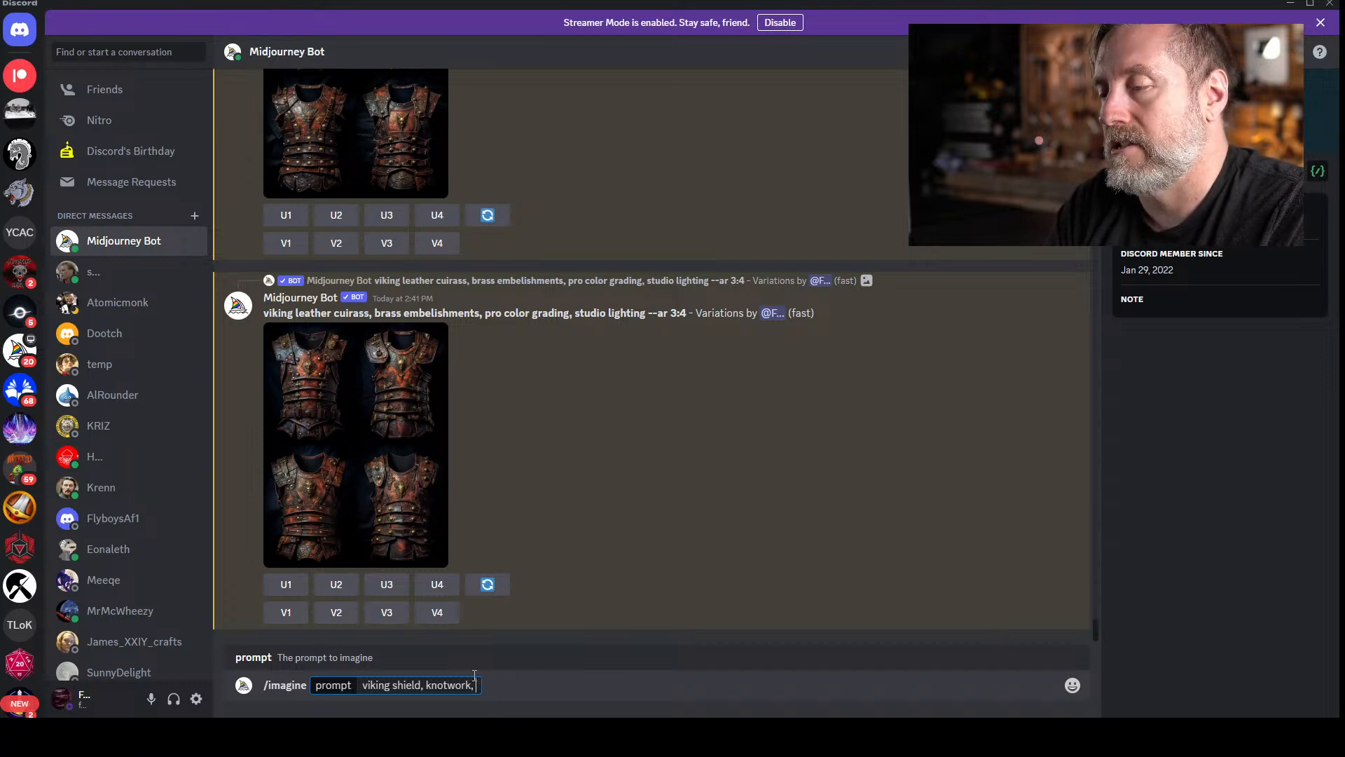
{"action": "type", "text": "hanging i"}
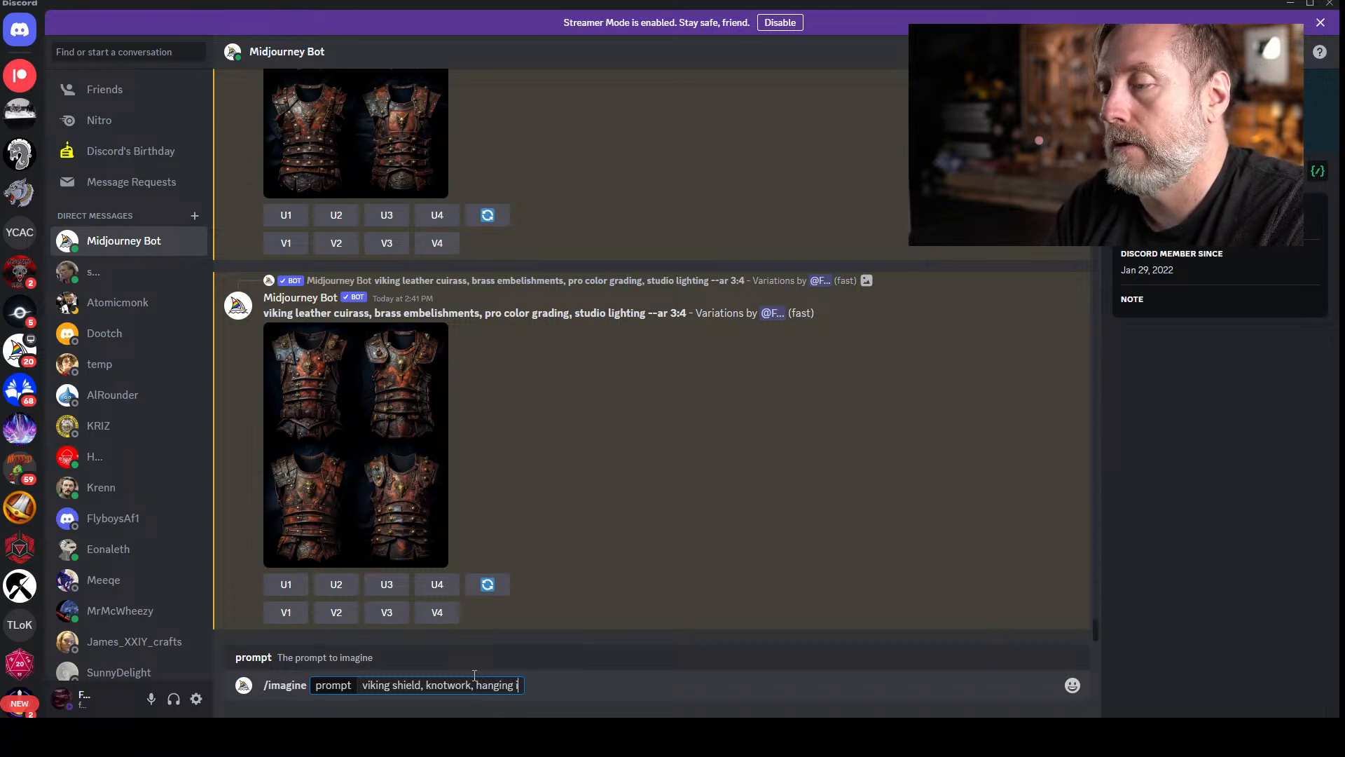
{"action": "type", "text": "n a forge"}
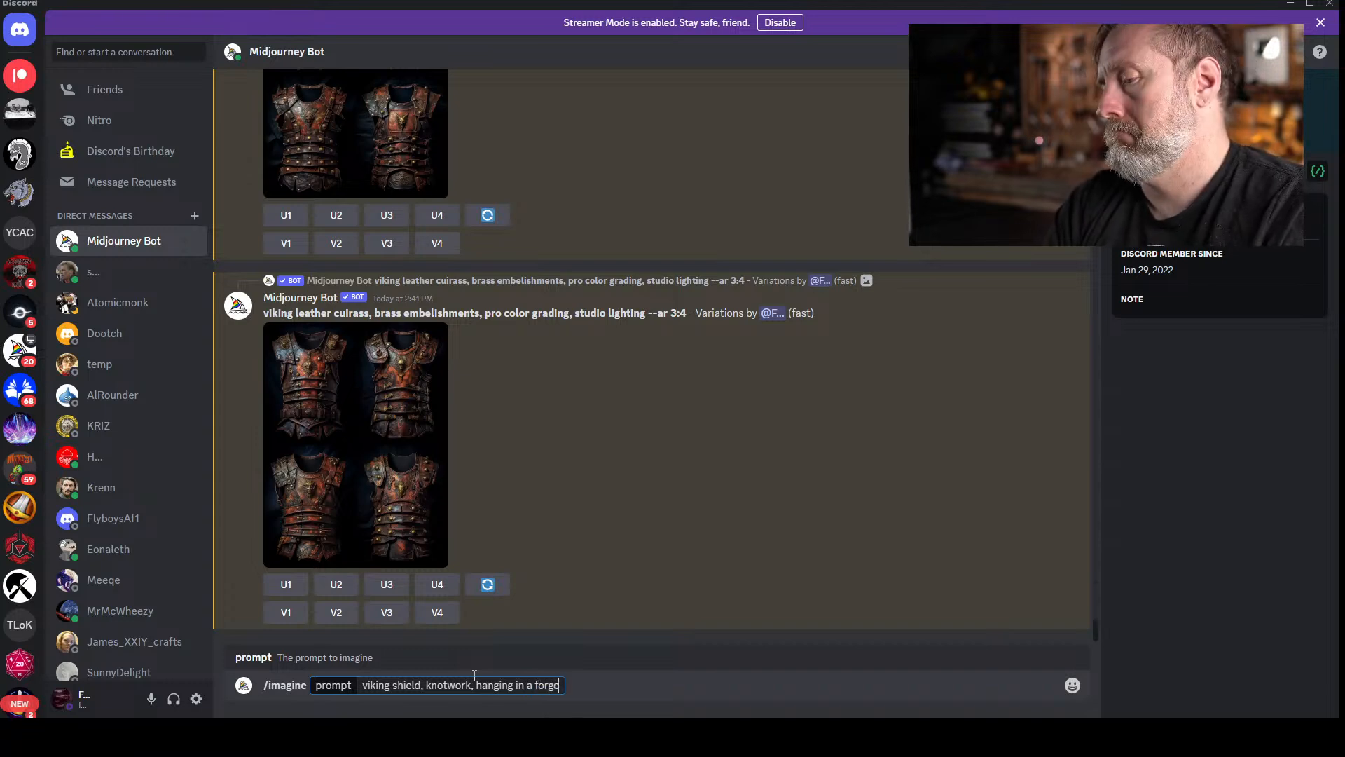
{"action": "key", "text": "BackSpace"}
{"action": "key", "text": "BackSpace"}
{"action": "key", "text": "BackSpace"}
{"action": "key", "text": "BackSpace"}
{"action": "key", "text": "BackSpace"}
{"action": "key", "text": "BackSpace"}
{"action": "key", "text": "BackSpace"}
{"action": "key", "text": "BackSpace"}
{"action": "key", "text": "BackSpace"}
{"action": "key", "text": "BackSpace"}
{"action": "key", "text": "BackSpace"}
{"action": "key", "text": "BackSpace"}
{"action": "key", "text": "BackSpace"}
{"action": "key", "text": "BackSpace"}
{"action": "key", "text": "BackSpace"}
{"action": "key", "text": "BackSpace"}
{"action": "key", "text": "BackSpace"}
{"action": "key", "text": "BackSpace"}
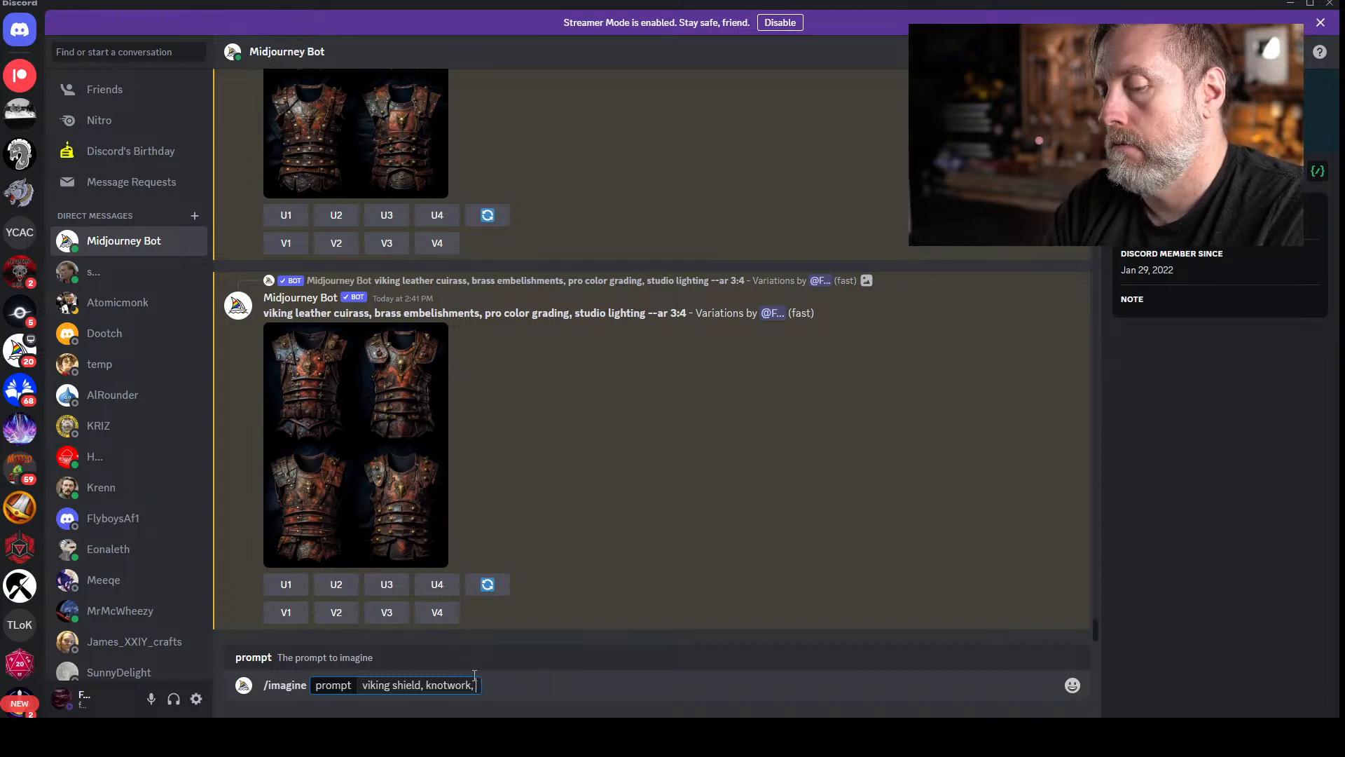
- Continue the shield prompt with "hanging, forge in background," and the aspect ratio parameter "--ar 16:9"
{"action": "type", "text": "hanging, "}
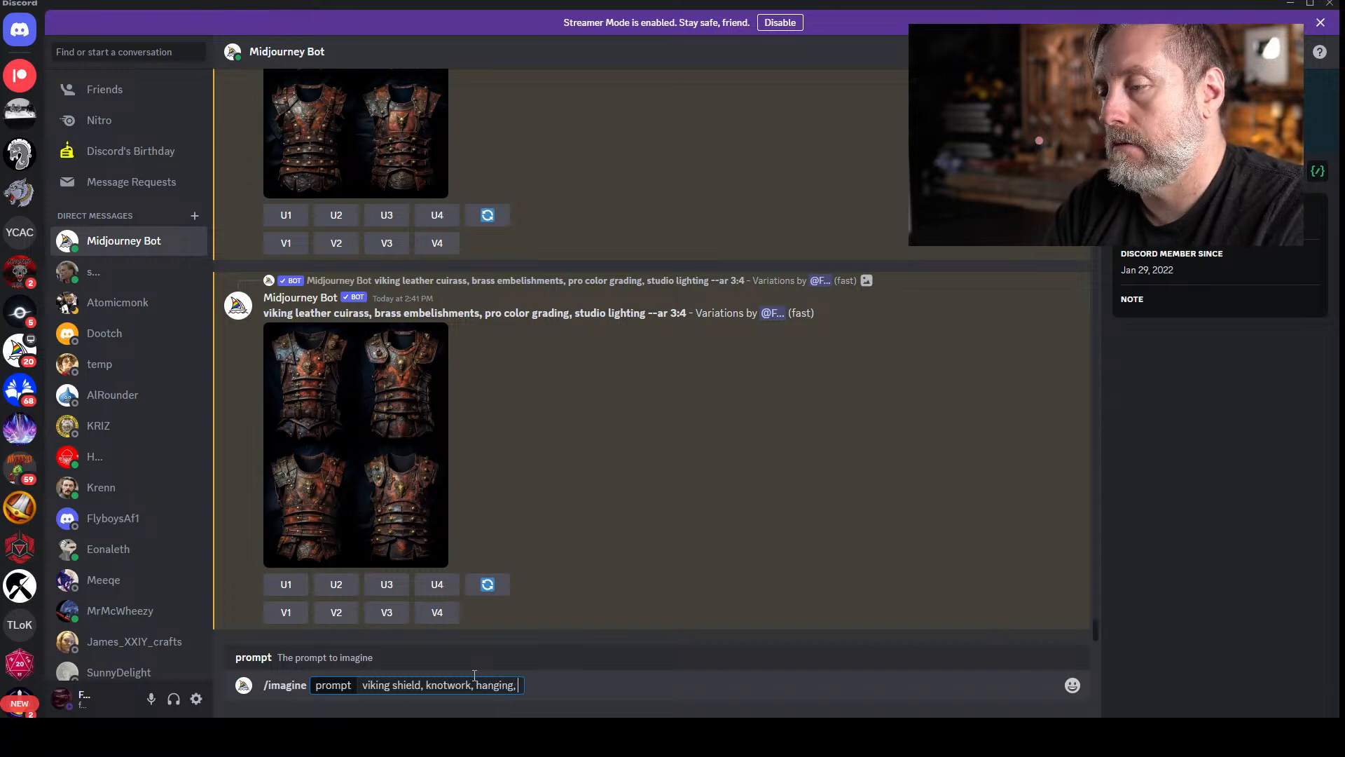
{"action": "type", "text": "forge in backgrou"}
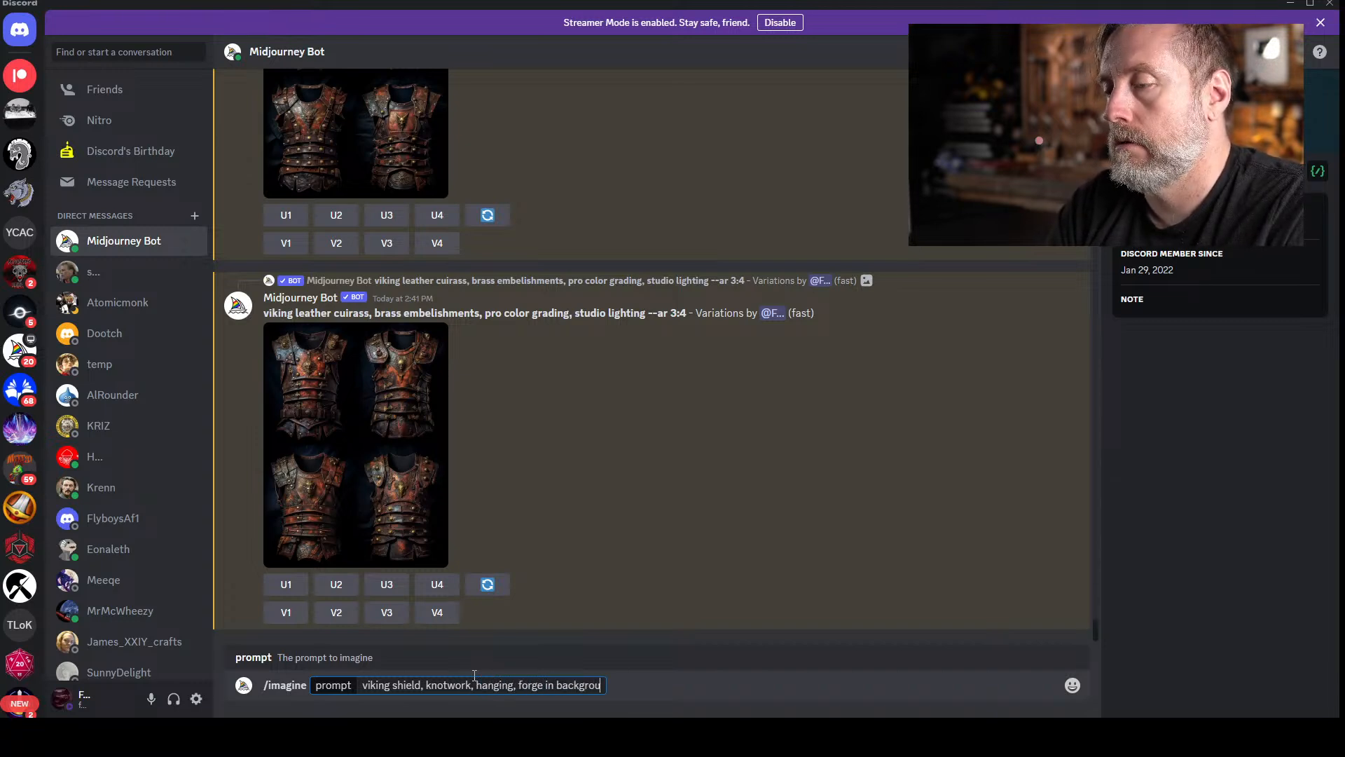
{"action": "type", "text": "nd, ar"}
{"action": "type", "text": ": 15"}
{"action": "key", "text": "BackSpace"}
{"action": "key", "text": "BackSpace"}
{"action": "type", "text": "156"}
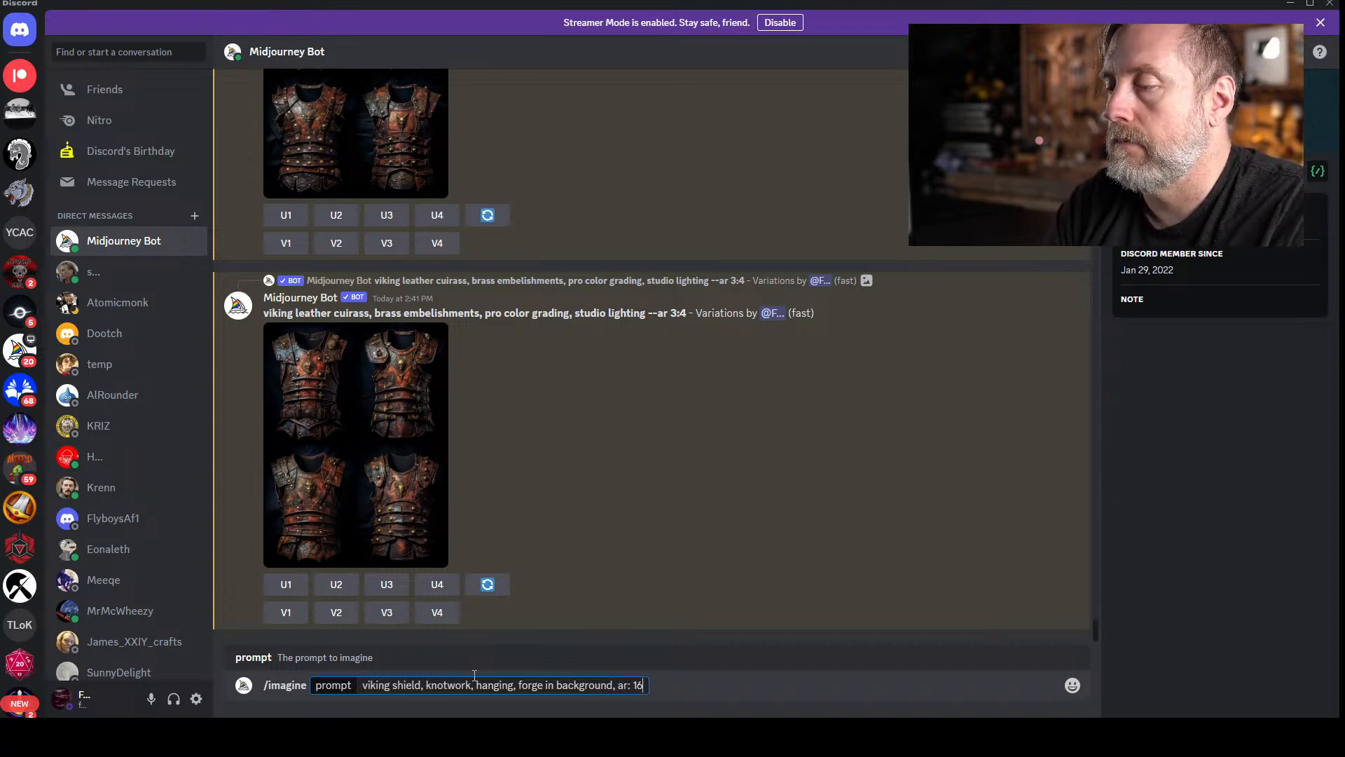
{"action": "key", "text": "BackSpace"}
{"action": "key", "text": "BackSpace"}
{"action": "key", "text": "BackSpace"}
{"action": "type", "text": "--ar 16"}
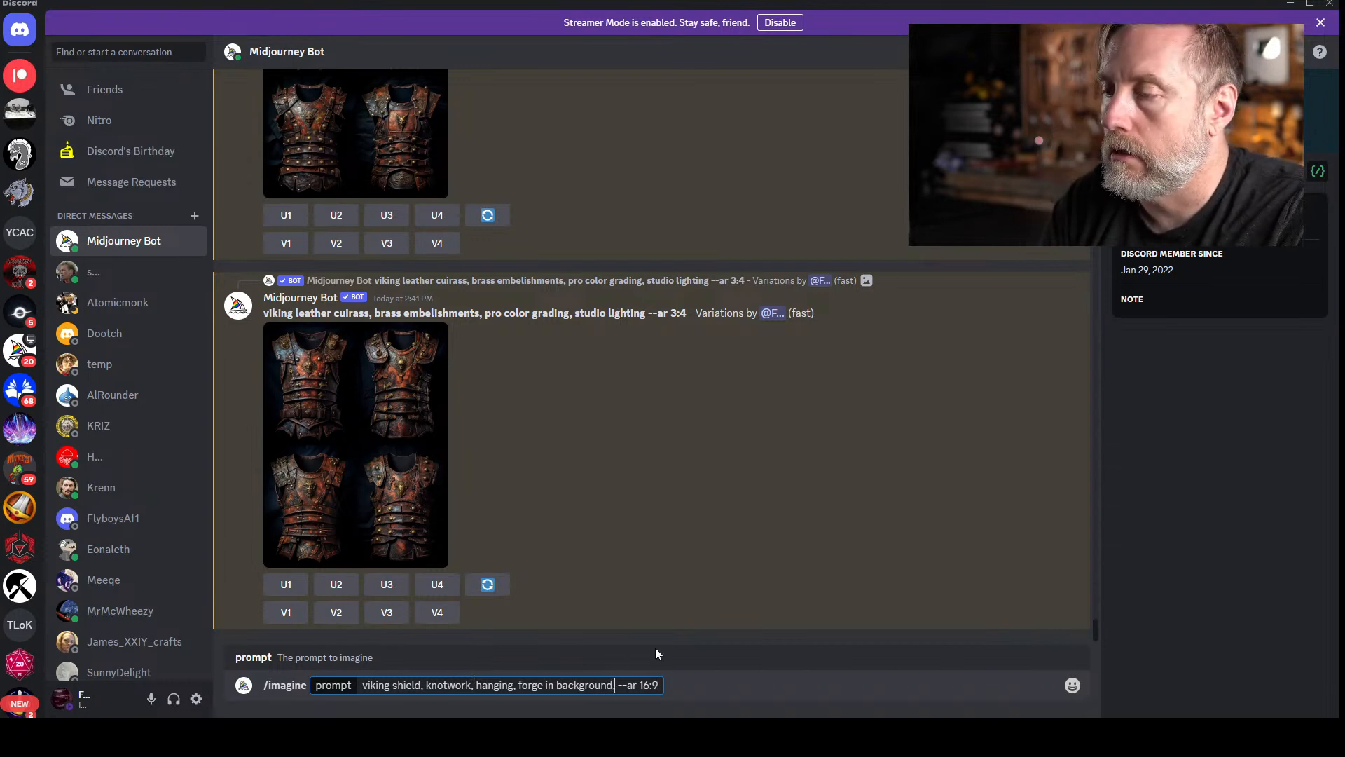
- Insert "studio lighting, pro color grading, ultra realistic" before the aspect ratio parameter and submit the shield prompt
{"action": "key", "text": "BackSpace"}
{"action": "type", "text": "studio lighting"}
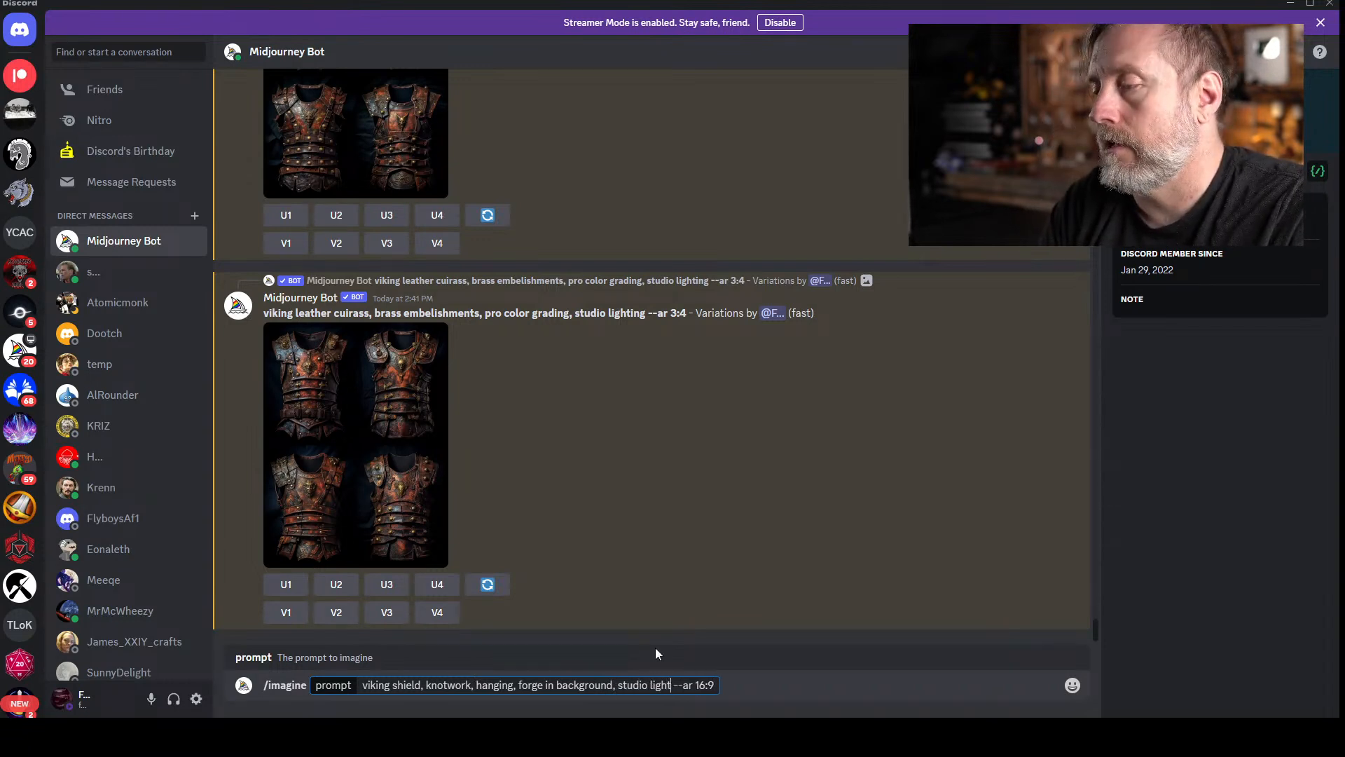
{"action": "type", "text": ", pro color grading, h"}
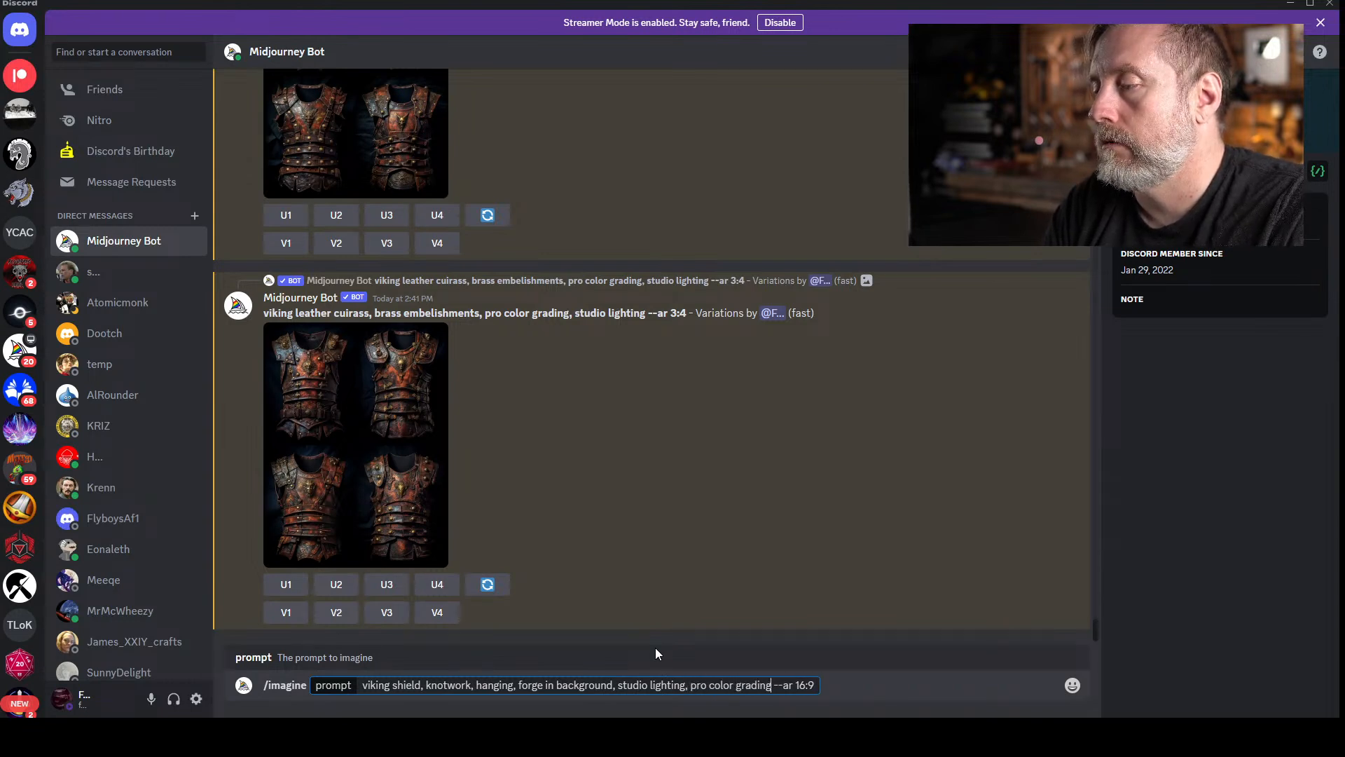
{"action": "key", "text": "BackSpace"}
{"action": "type", "text": "ultra realist"}
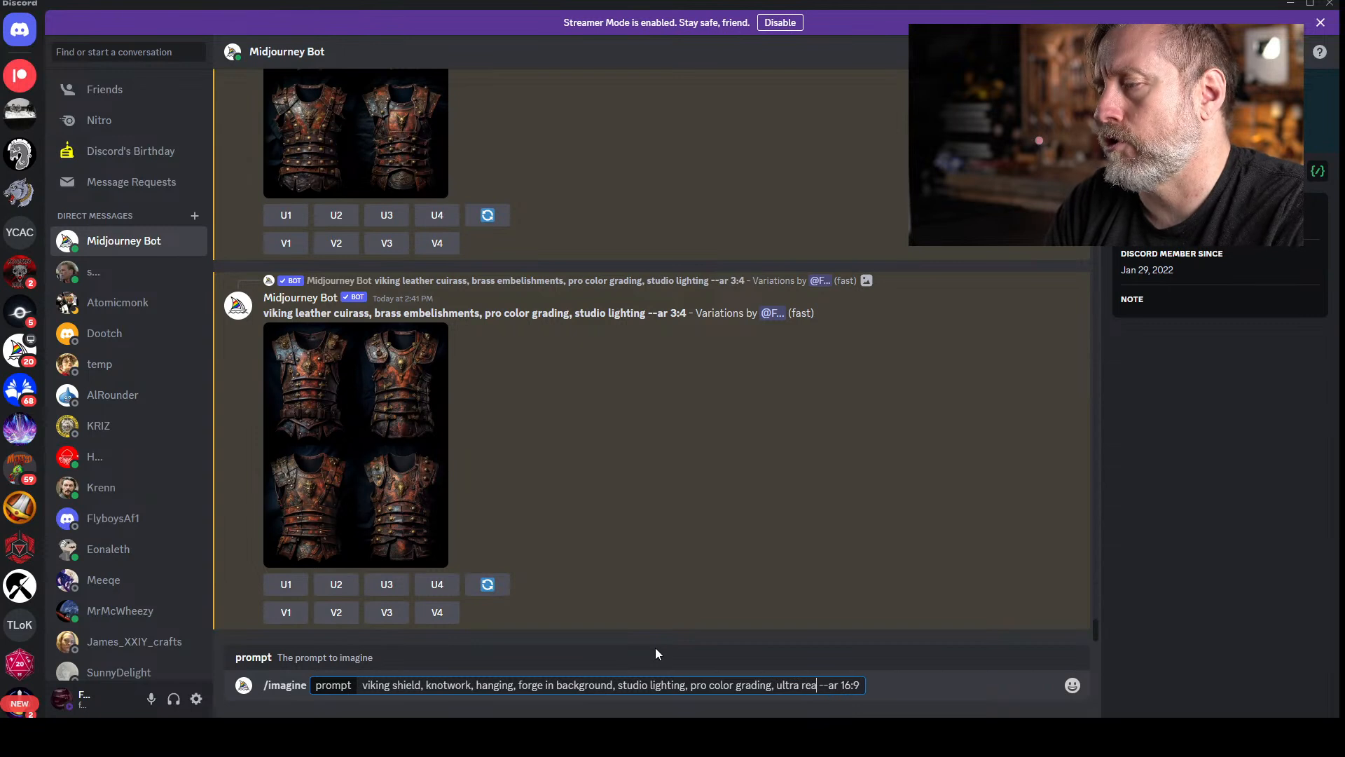
{"action": "type", "text": "ic"}
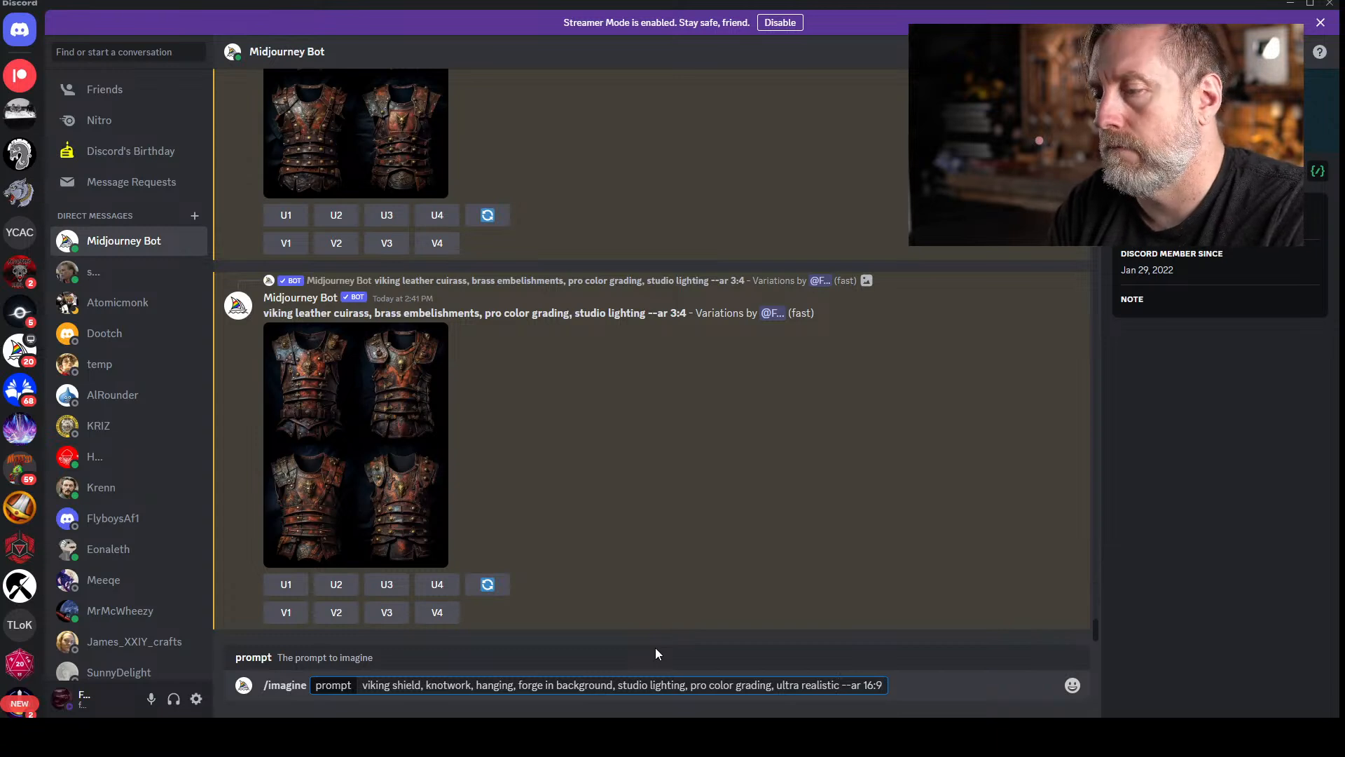
{"action": "key", "text": "Return"}
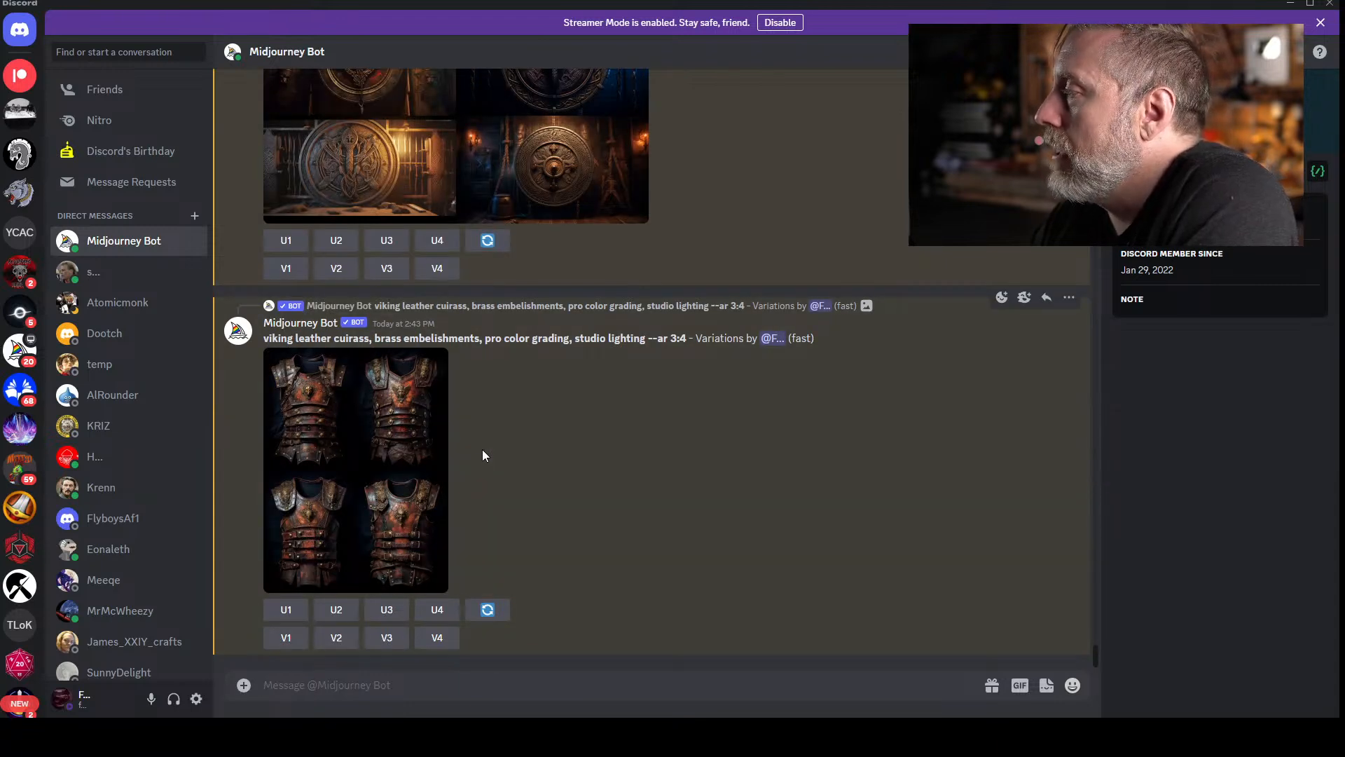
- Find the generated viking shield grid and view it at enlarged size
{"action": "scroll", "coordinate": [435, 442], "scroll_direction": "up", "scroll_amount": 3}
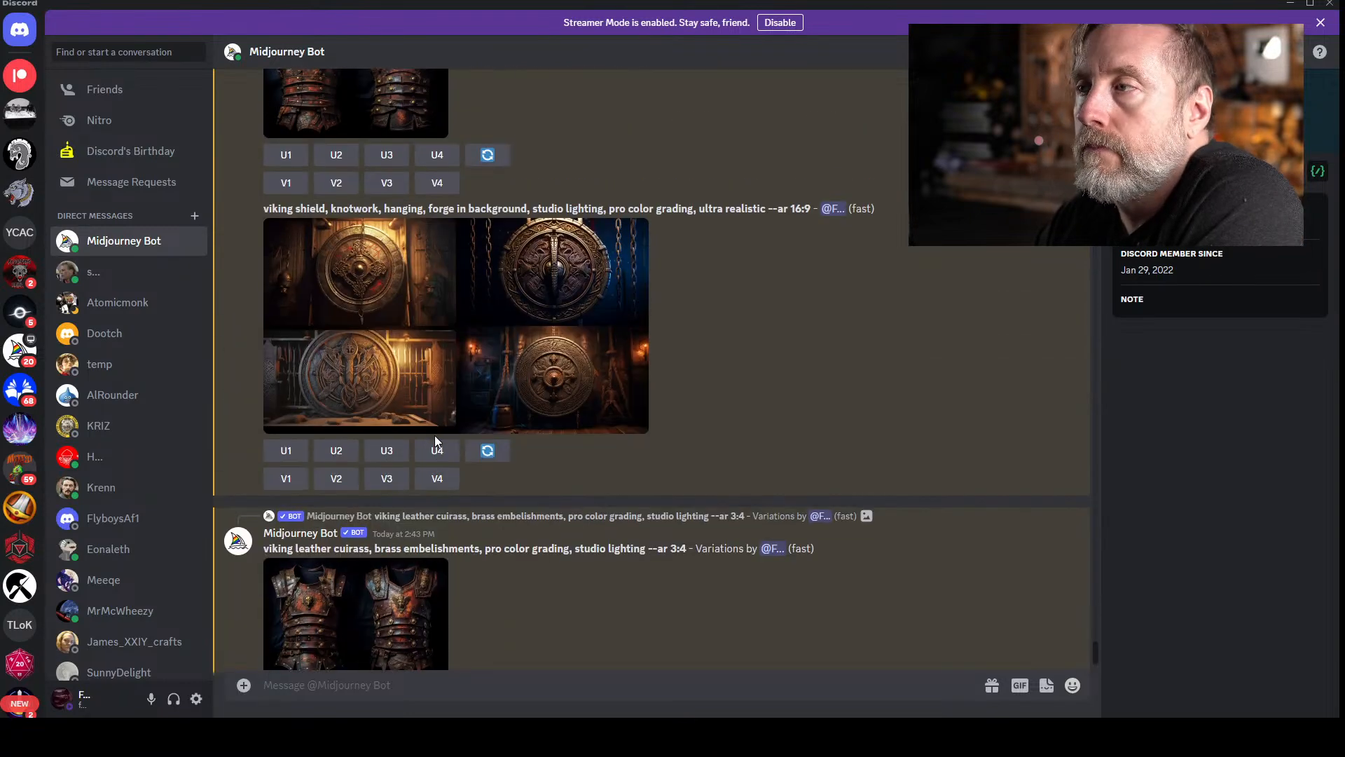
{"action": "left_click", "coordinate": [468, 284]}
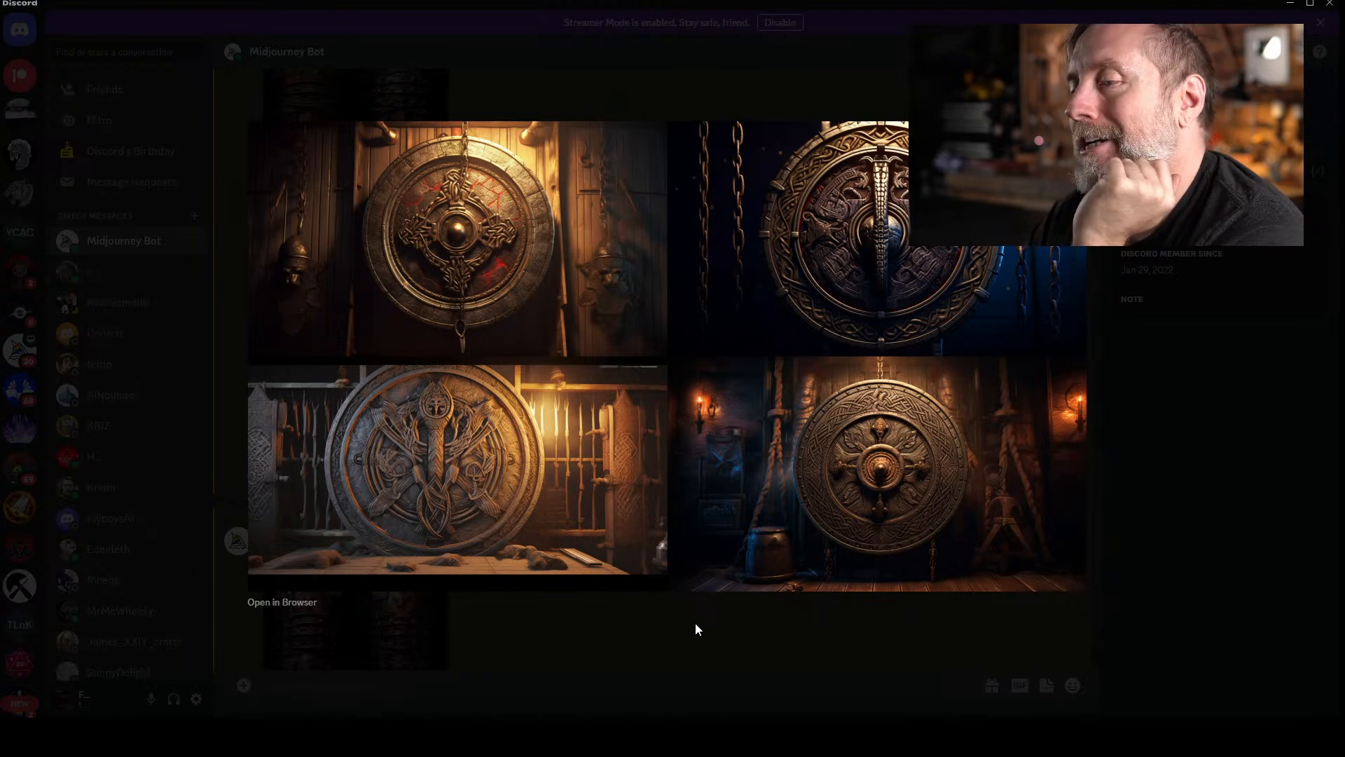
- Close the enlarged shield grid and view the viking leather cuirass variations at enlarged size
{"action": "left_click", "coordinate": [629, 639]}
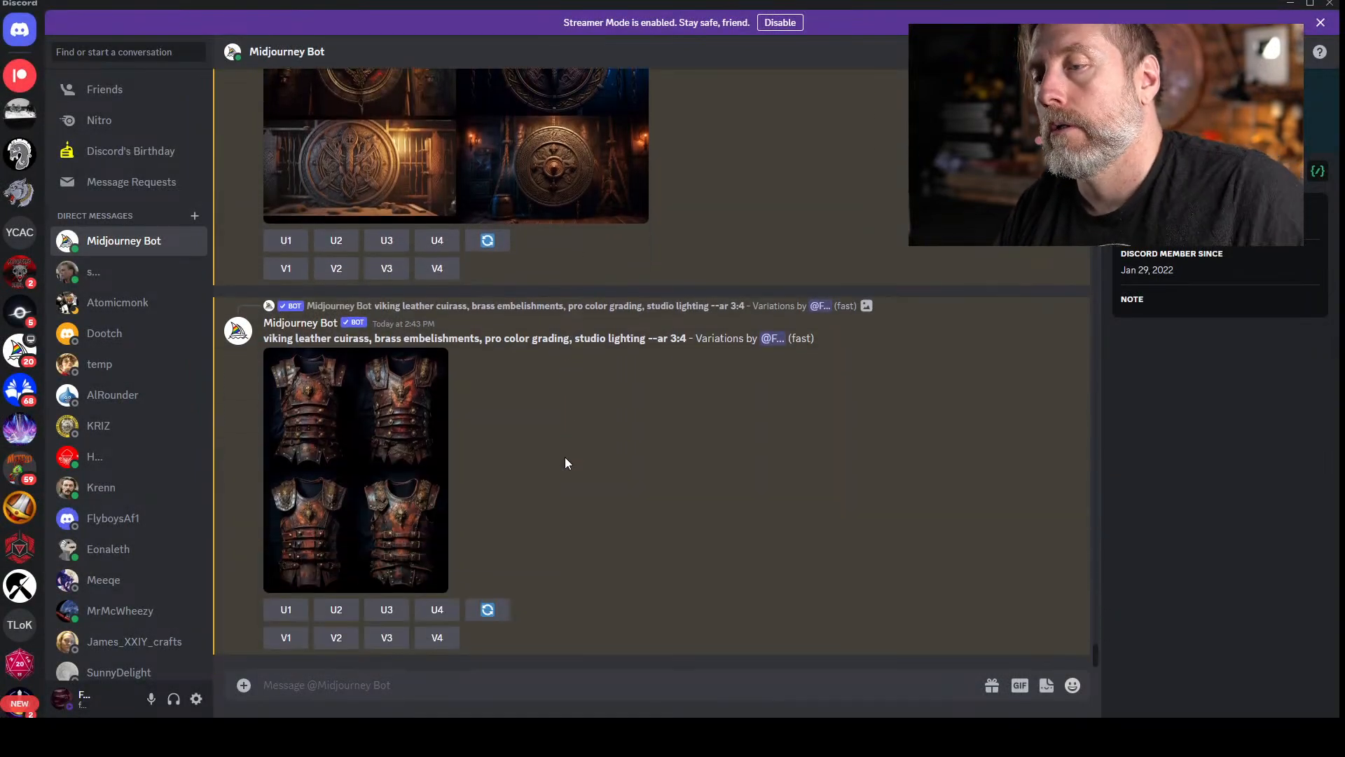
{"action": "left_click", "coordinate": [335, 414]}
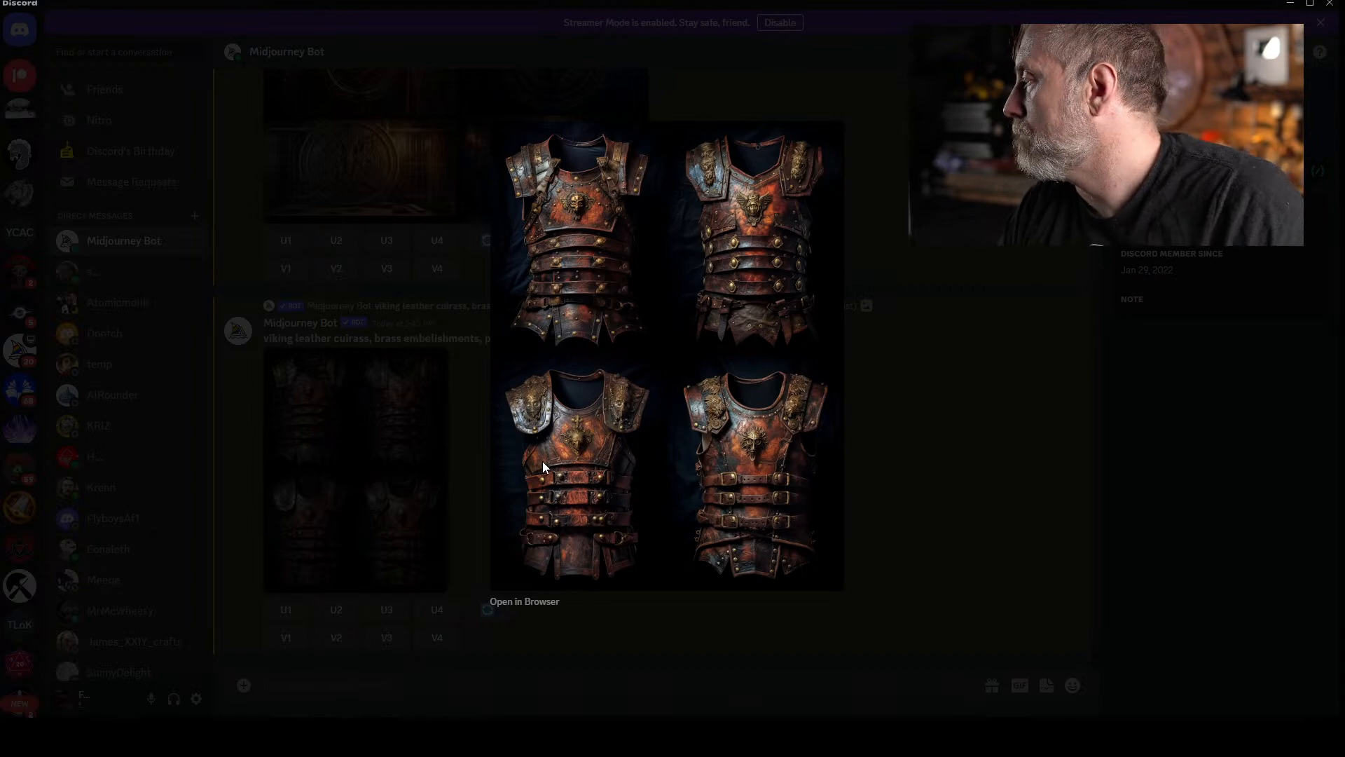
{"action": "left_click", "coordinate": [908, 431]}
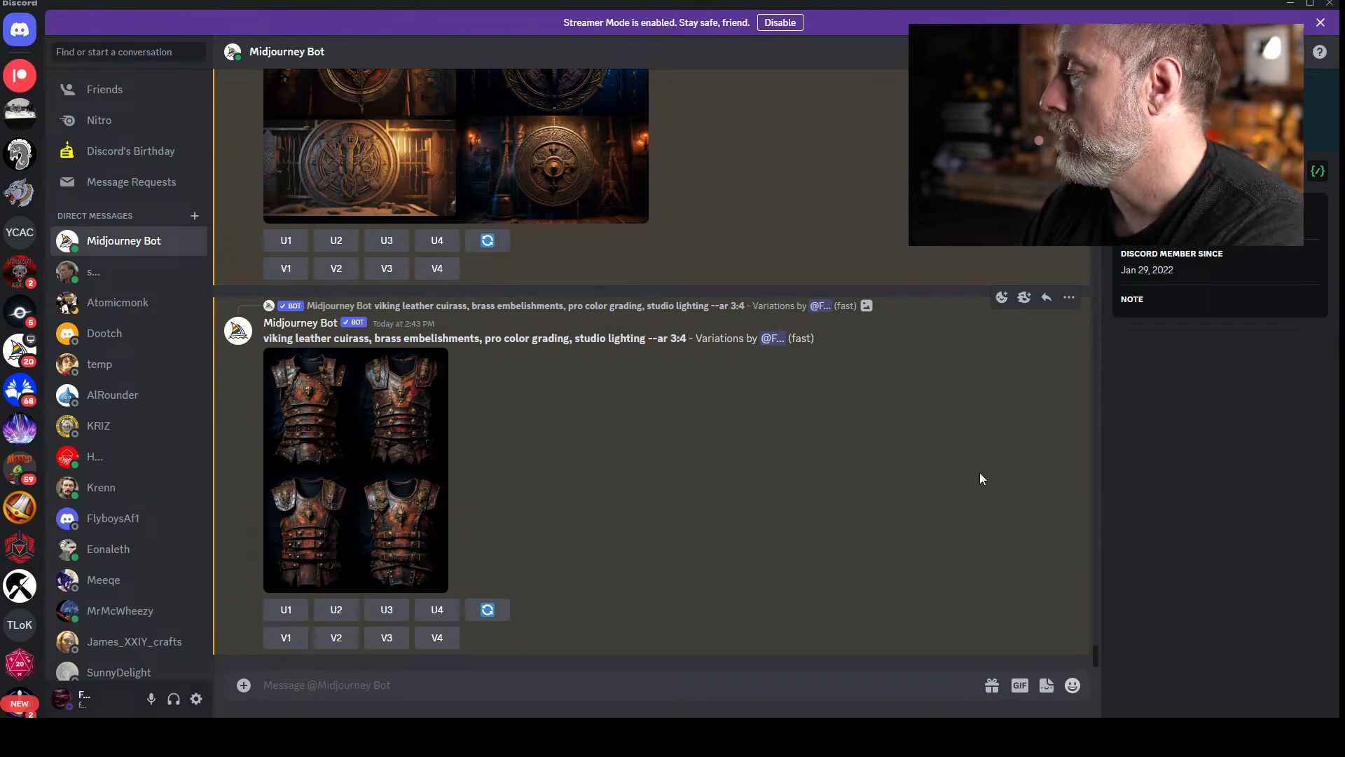
- Submit a new /imagine prompt reading "salvator dali shield on a wall"
{"action": "left_click", "coordinate": [578, 688]}
{"action": "type", "text": "/imagin"}
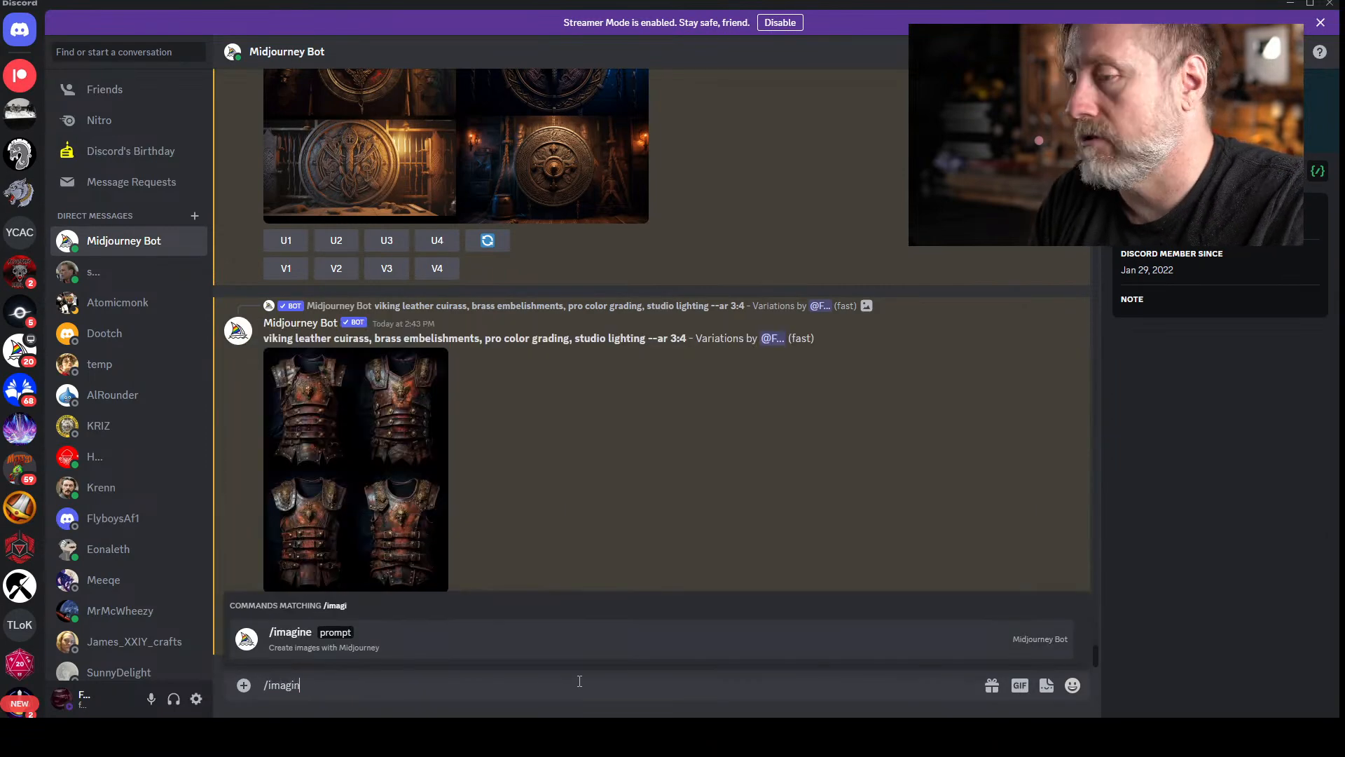
{"action": "key", "text": "Tab"}
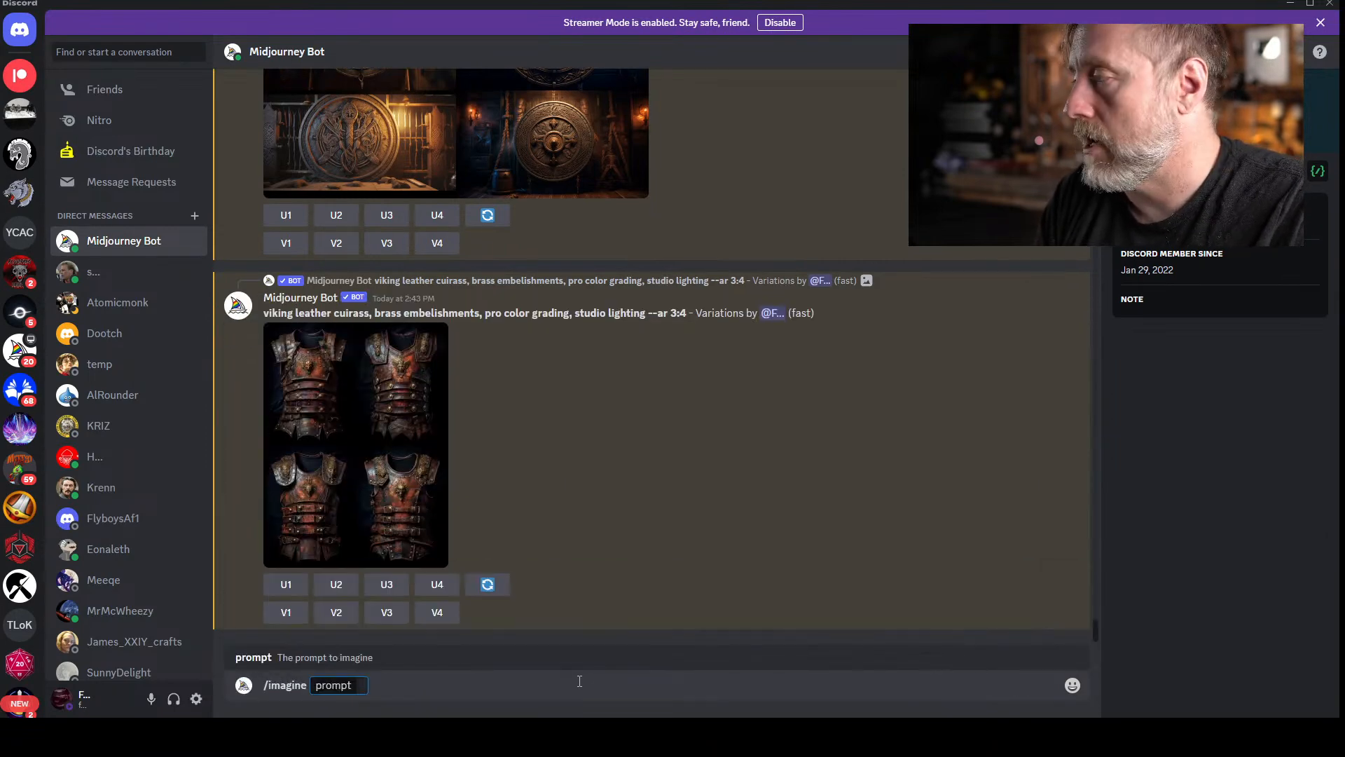
{"action": "type", "text": "salvat"}
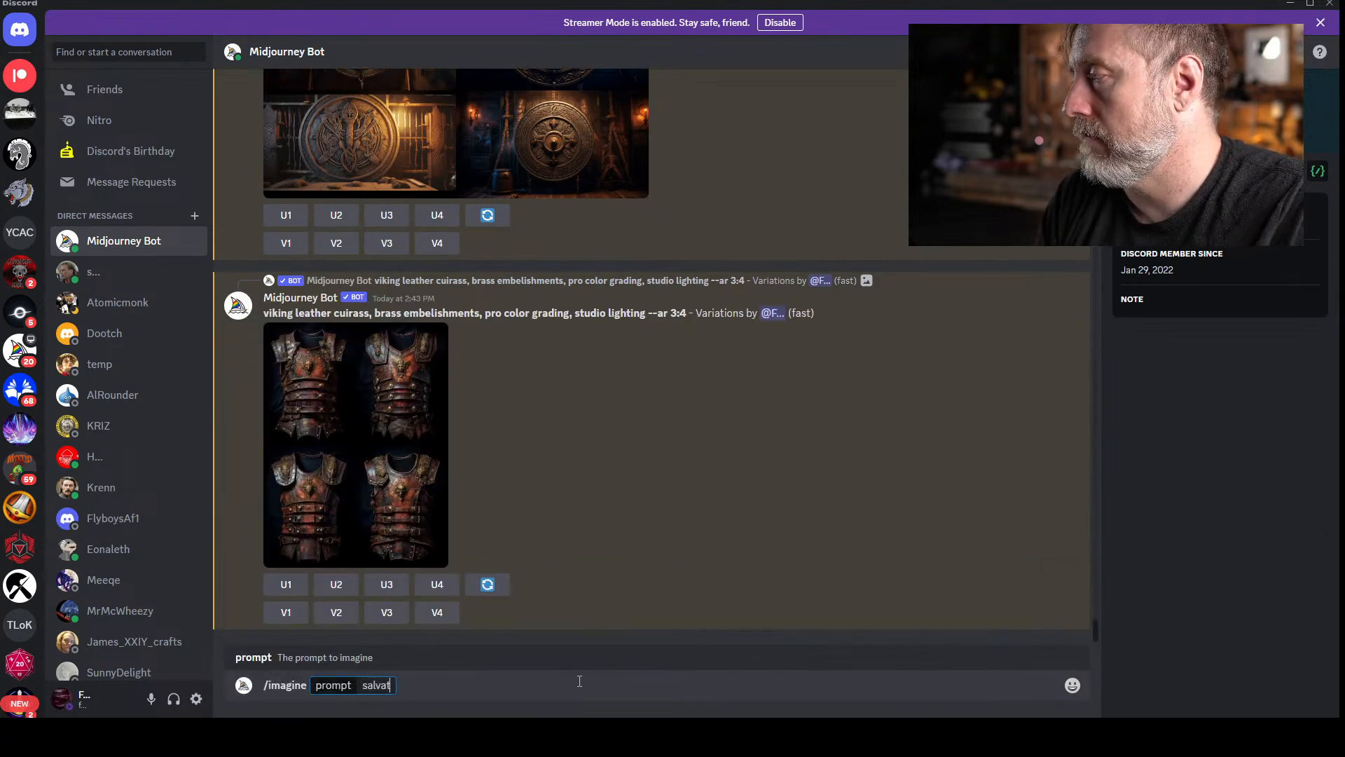
{"action": "type", "text": "or dali shield"}
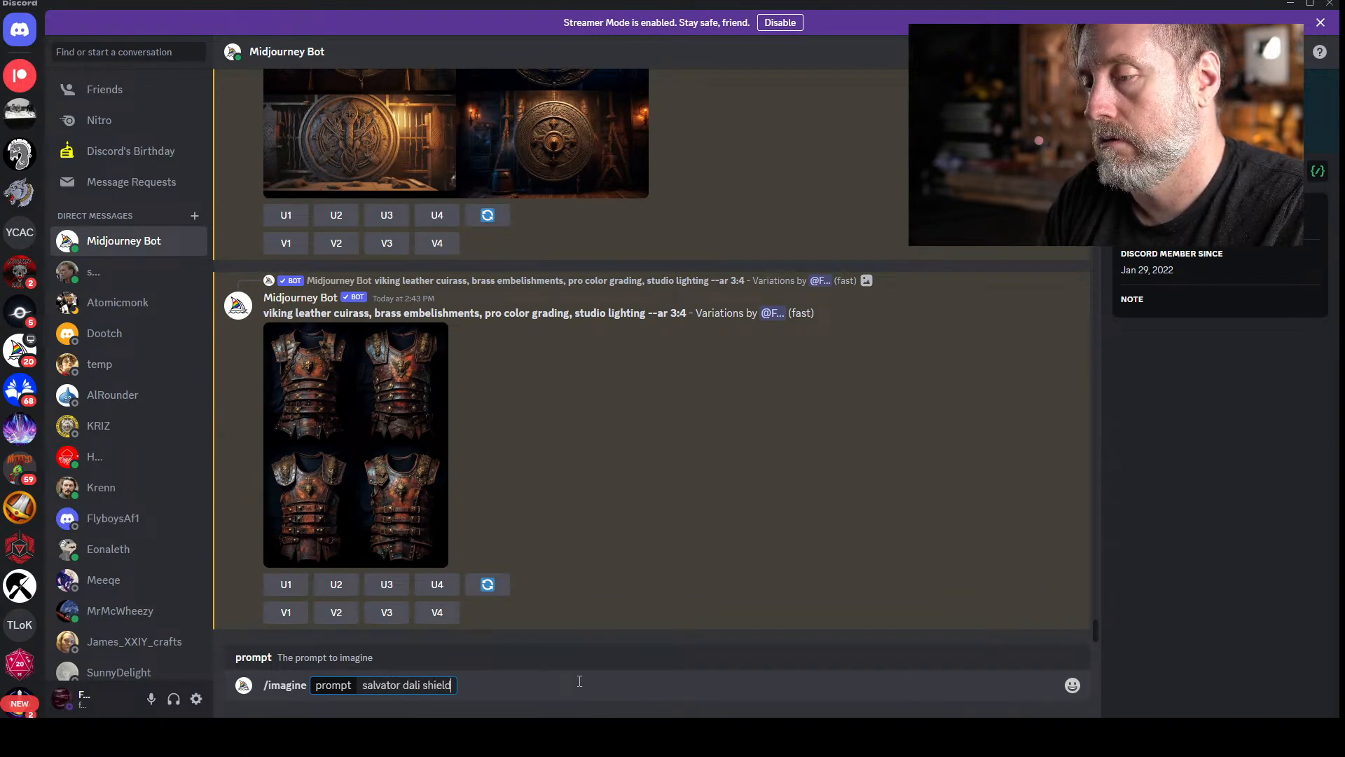
{"action": "type", "text": " on a wall"}
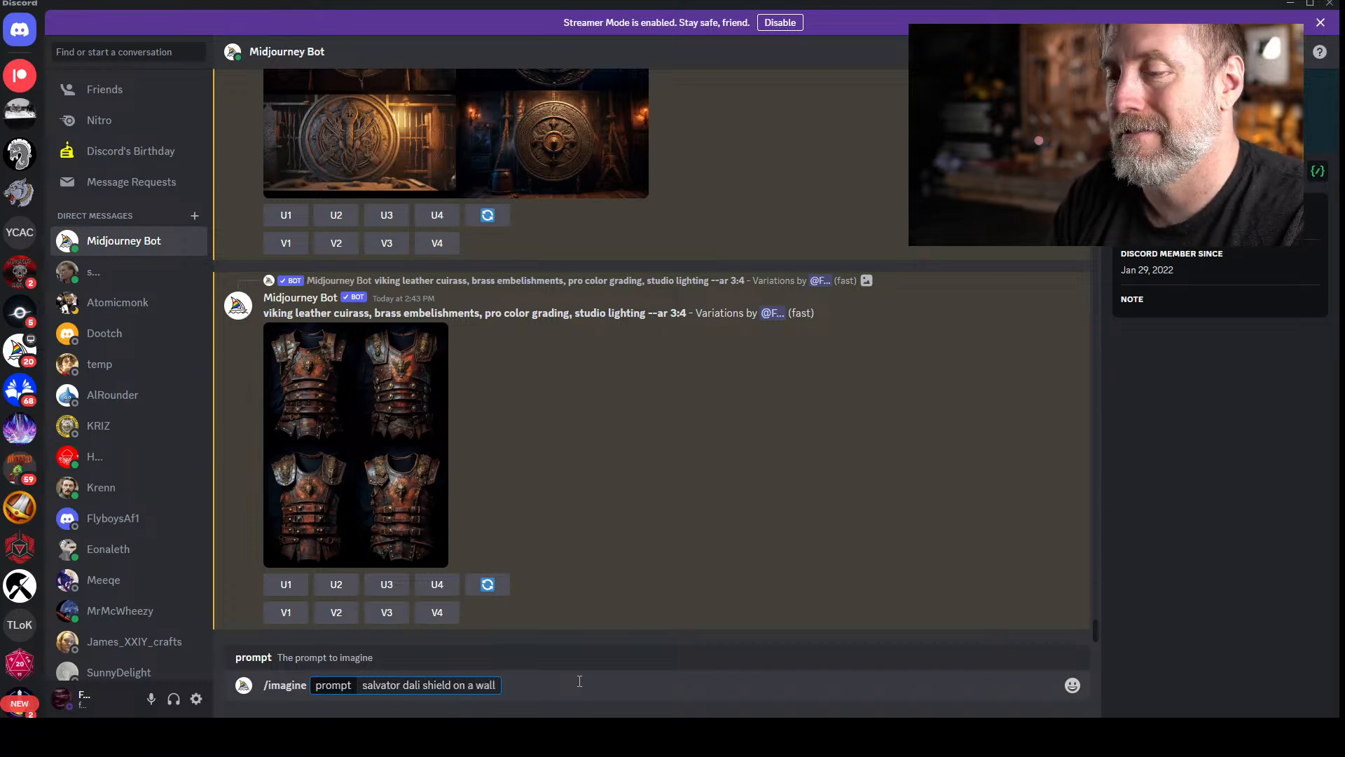
{"action": "key", "text": "Return"}
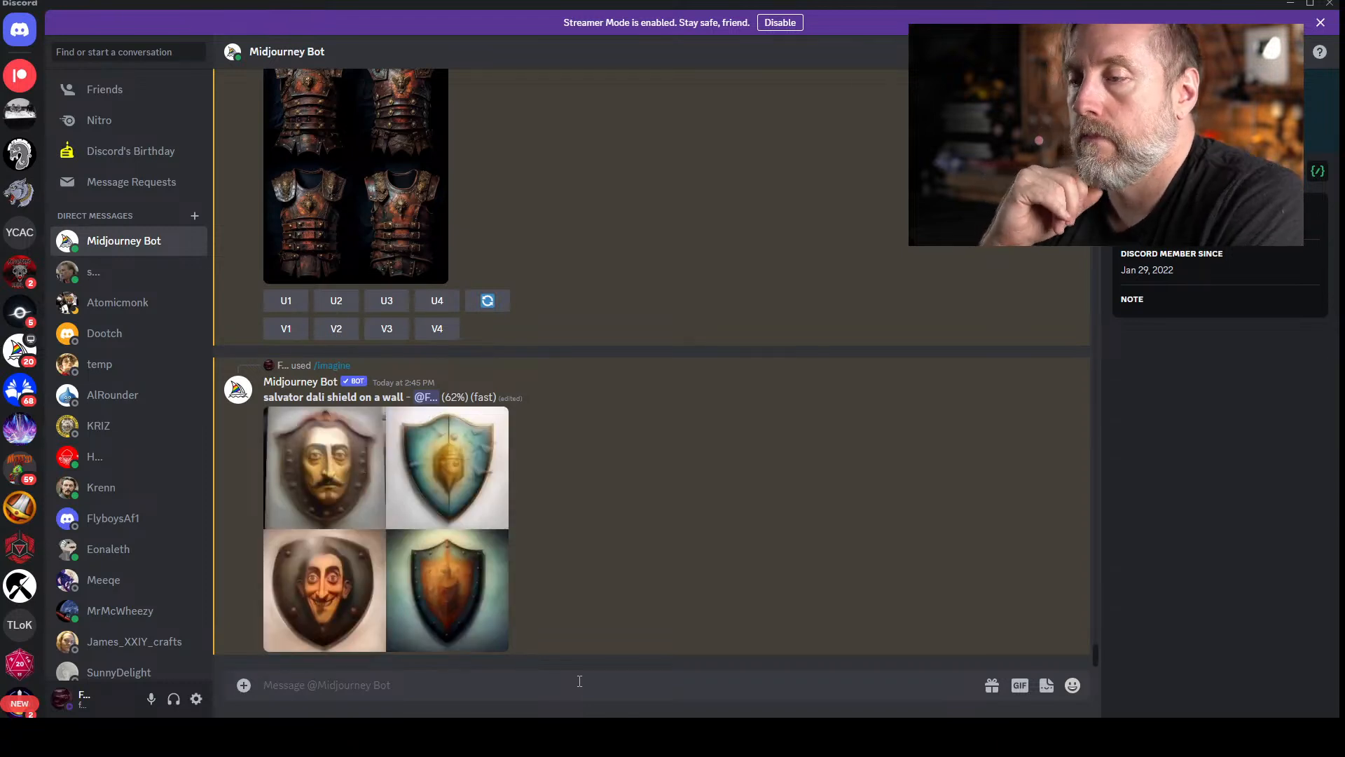
- Submit another /imagine prompt with the artist's name spelled correctly: "salvador dali shield on a wall"
{"action": "type", "text": "/imagine"}
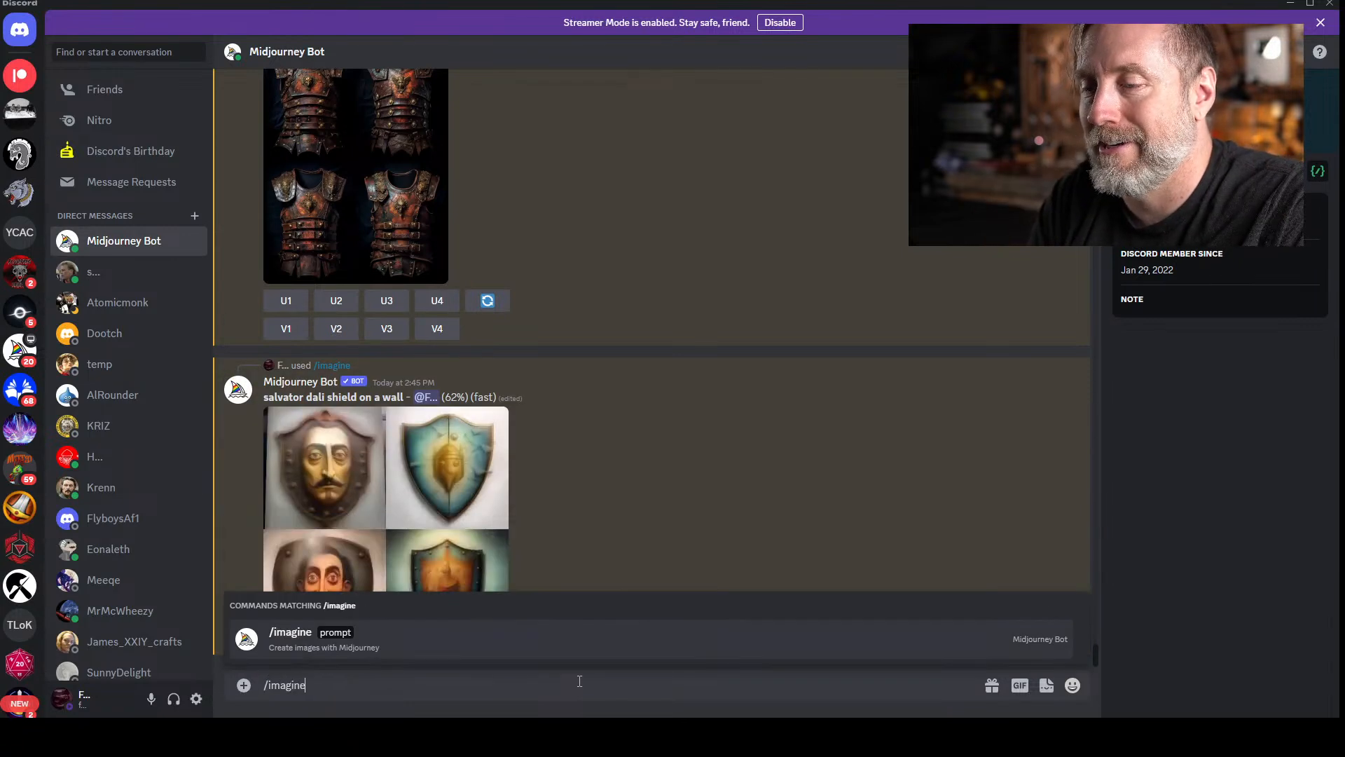
{"action": "key", "text": "Tab"}
{"action": "type", "text": "sav"}
{"action": "type", "text": "or d"}
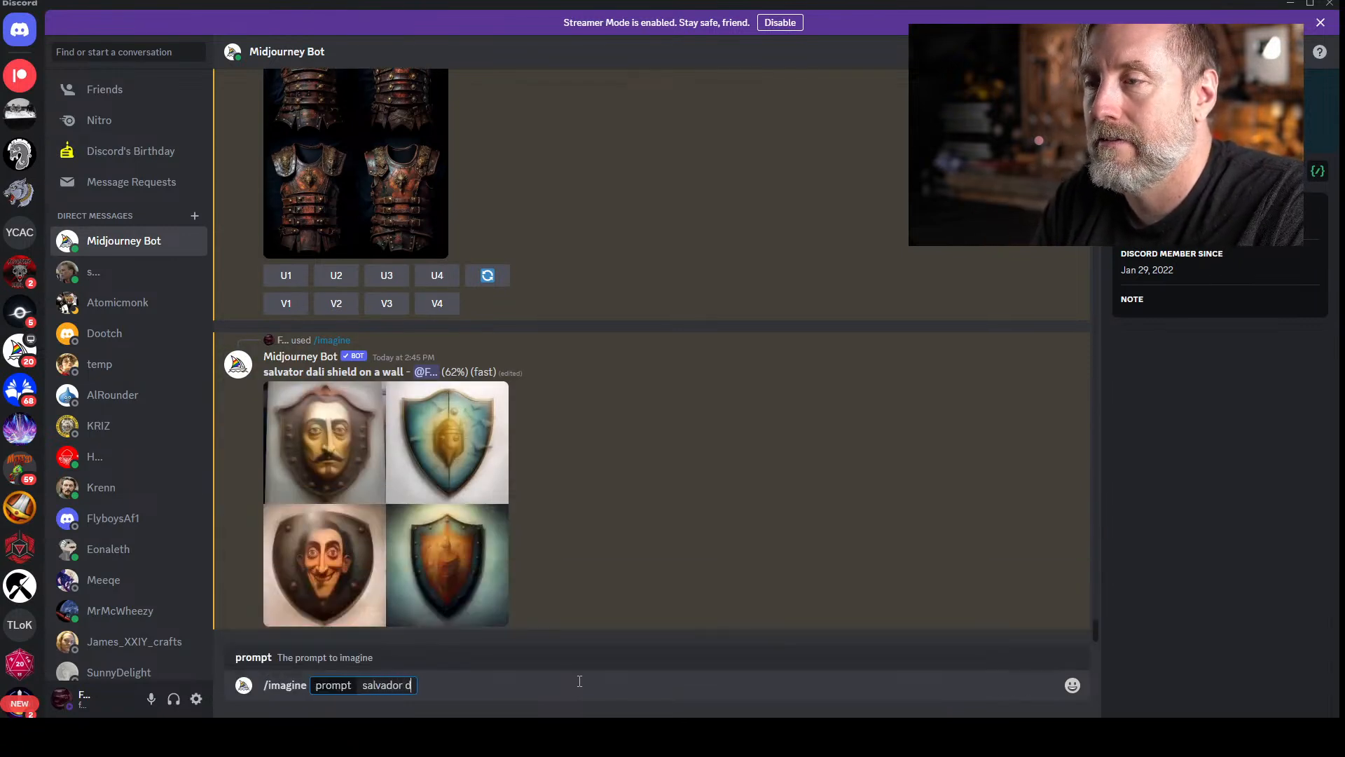
{"action": "type", "text": "ali shield on a wal"}
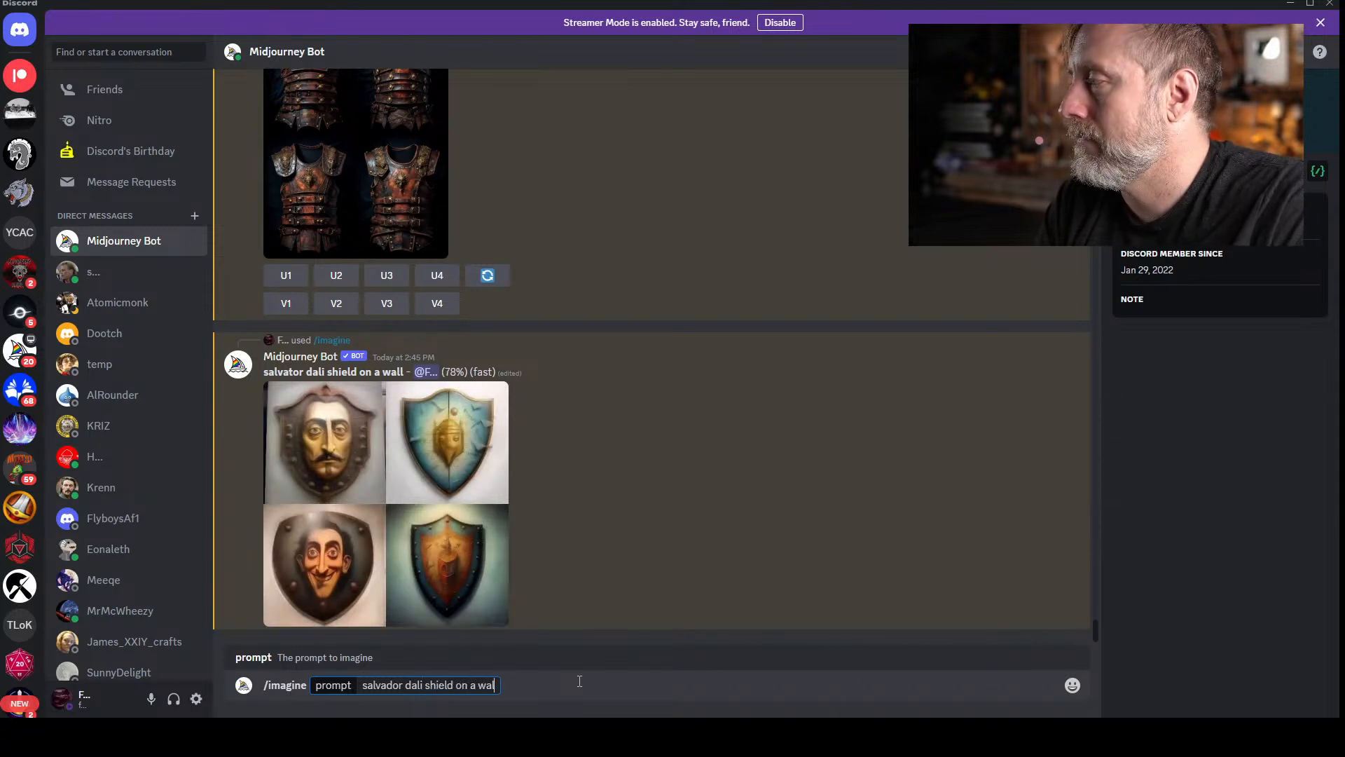
{"action": "type", "text": "l"}
{"action": "key", "text": "Return"}
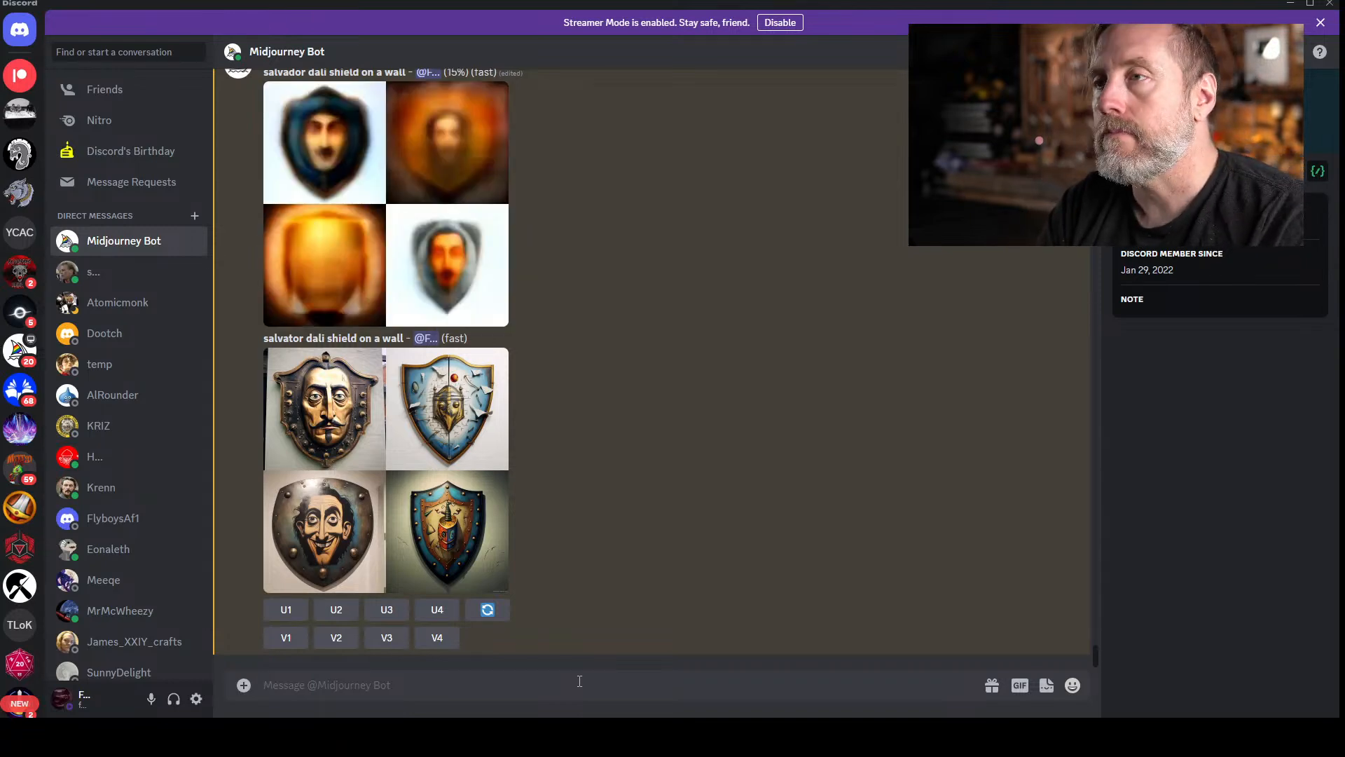
- Start a new, empty /imagine prompt
{"action": "type", "text": "/imagine prompt"}
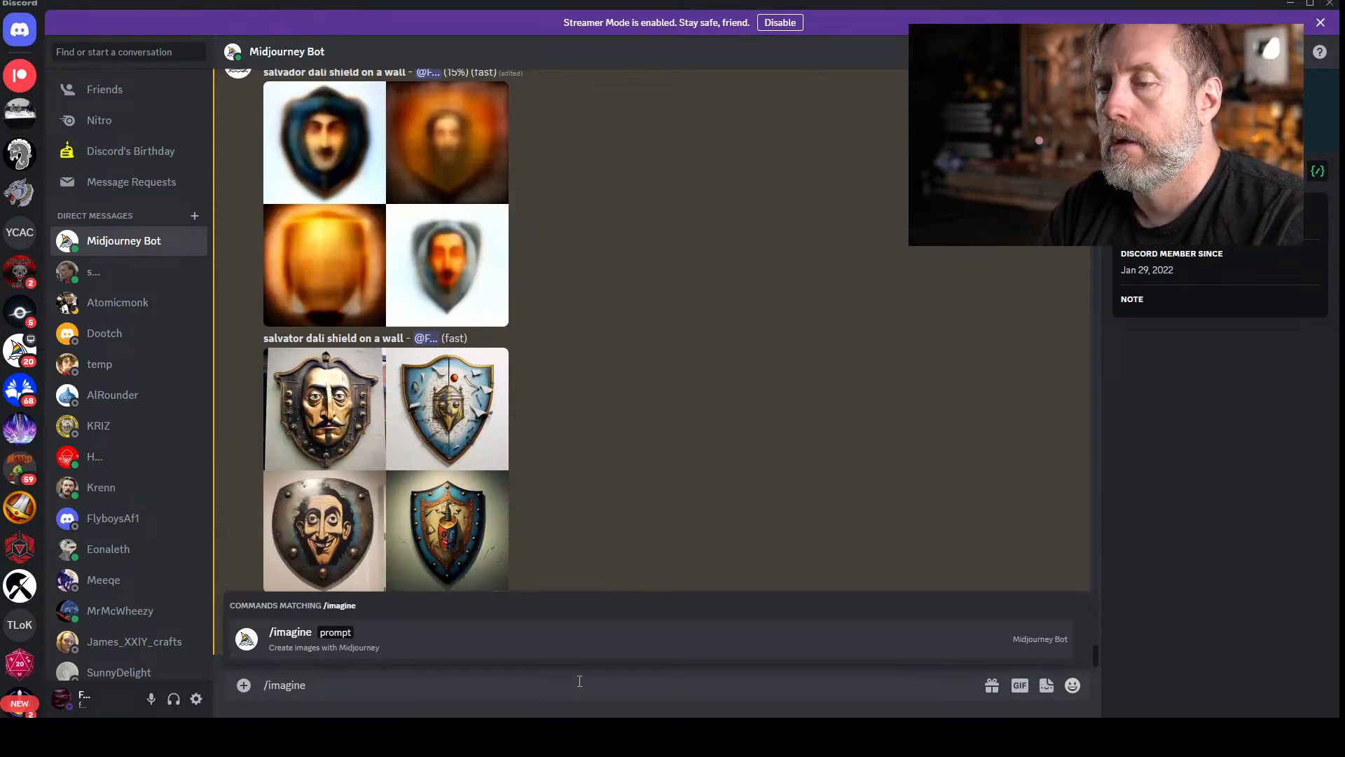
{"action": "key", "text": "Tab"}
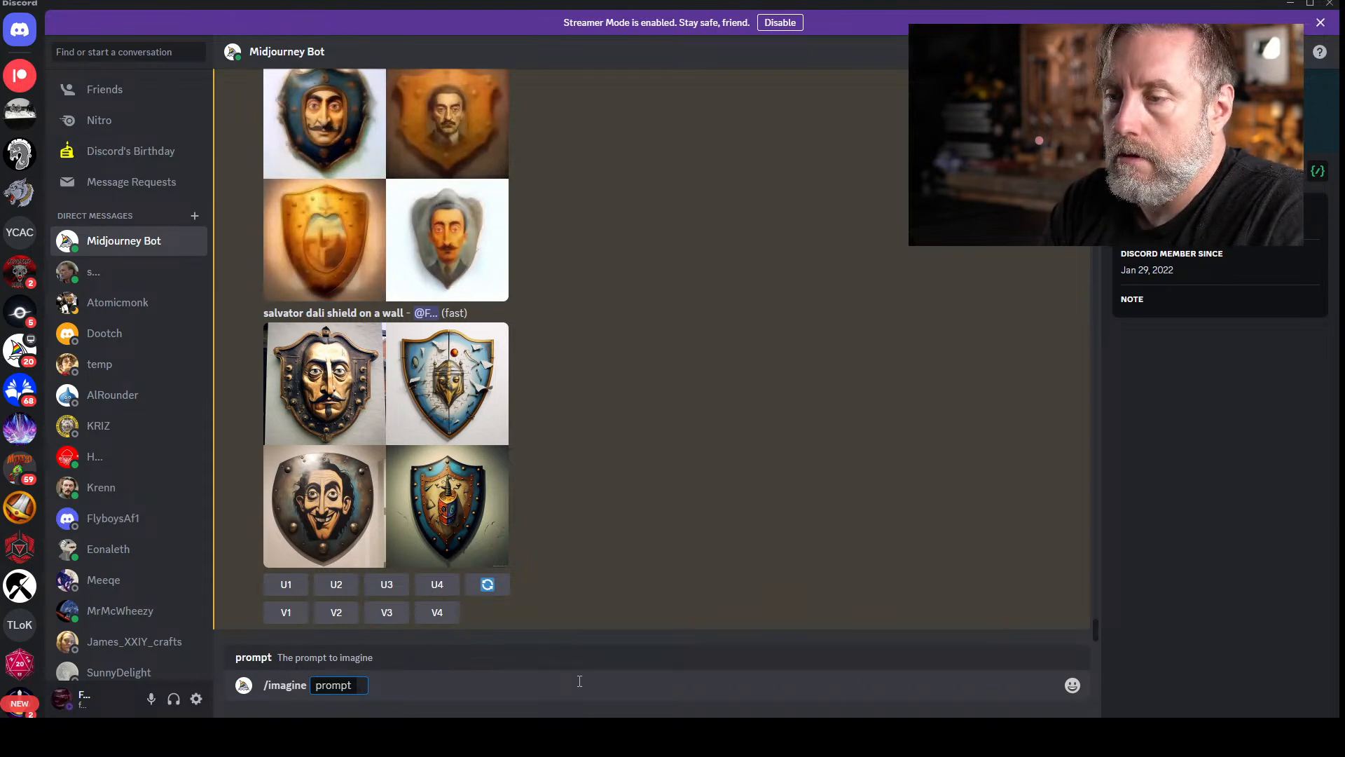
{"action": "key", "text": "BackSpace"}
{"action": "key", "text": "BackSpace"}
{"action": "key", "text": "BackSpace"}
{"action": "key", "text": "BackSpace"}
{"action": "type", "text": "ne"}
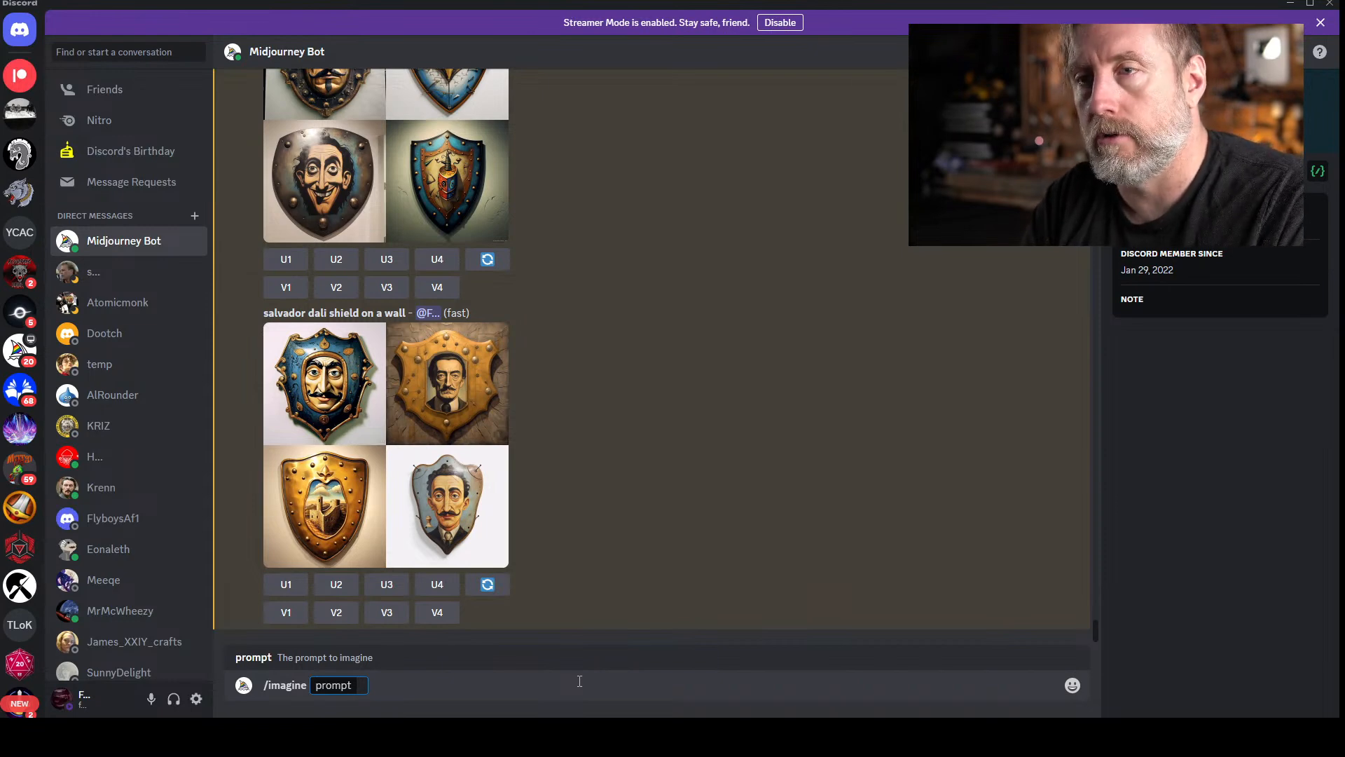
{"action": "type", "text": "leather"}
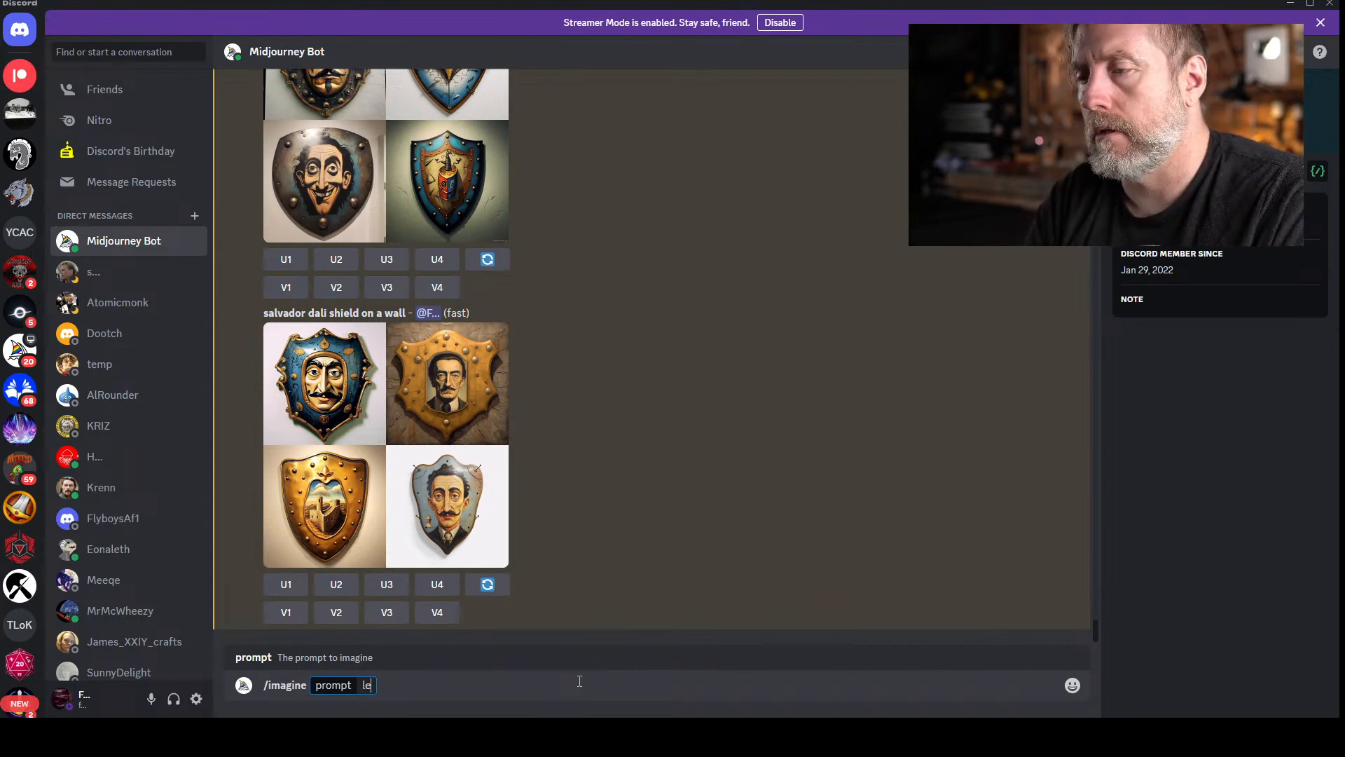
{"action": "key", "text": "BackSpace"}
{"action": "key", "text": "BackSpace"}
{"action": "key", "text": "BackSpace"}
{"action": "key", "text": "BackSpace"}
{"action": "key", "text": "BackSpace"}
{"action": "key", "text": "BackSpace"}
{"action": "key", "text": "BackSpace"}
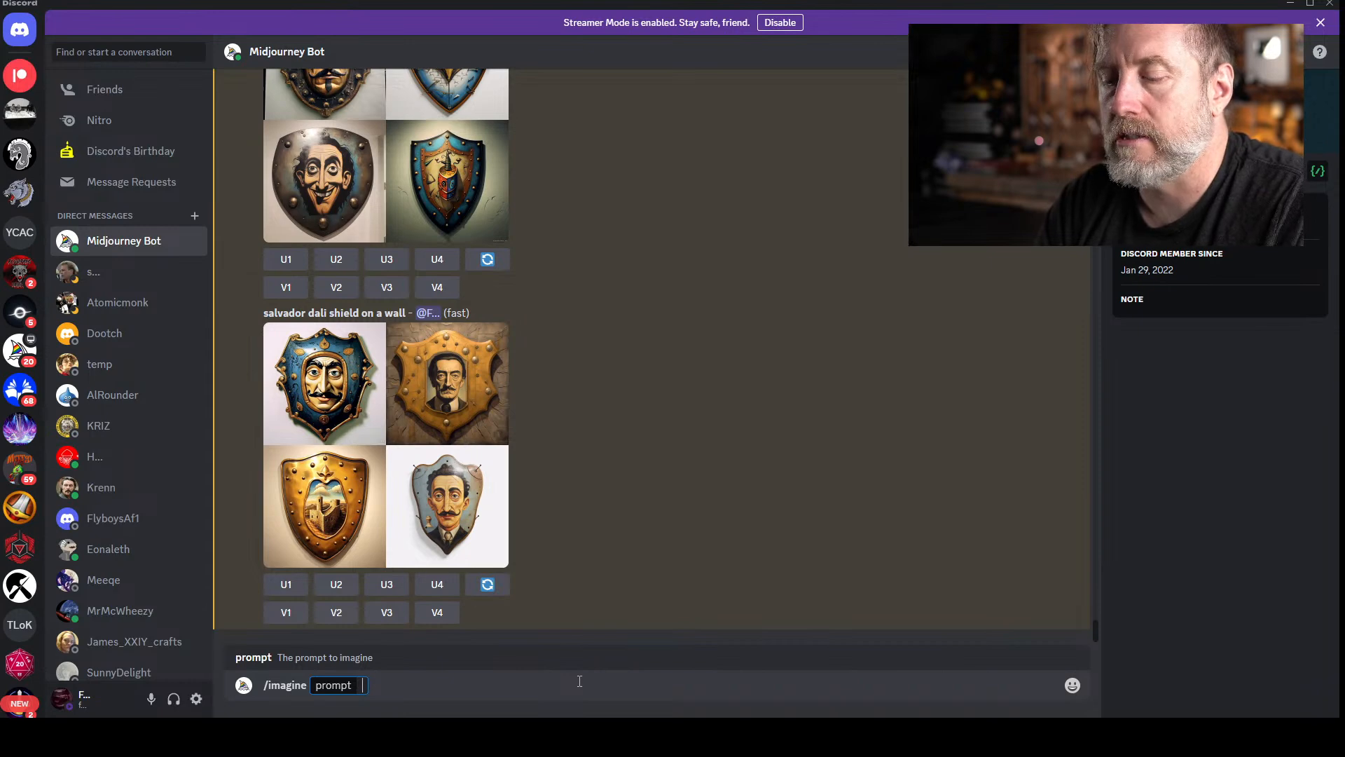
- Write "leather vambrace, knotwork, studio lighting, pro color grading" as the image prompt
{"action": "type", "text": "leather vamvb"}
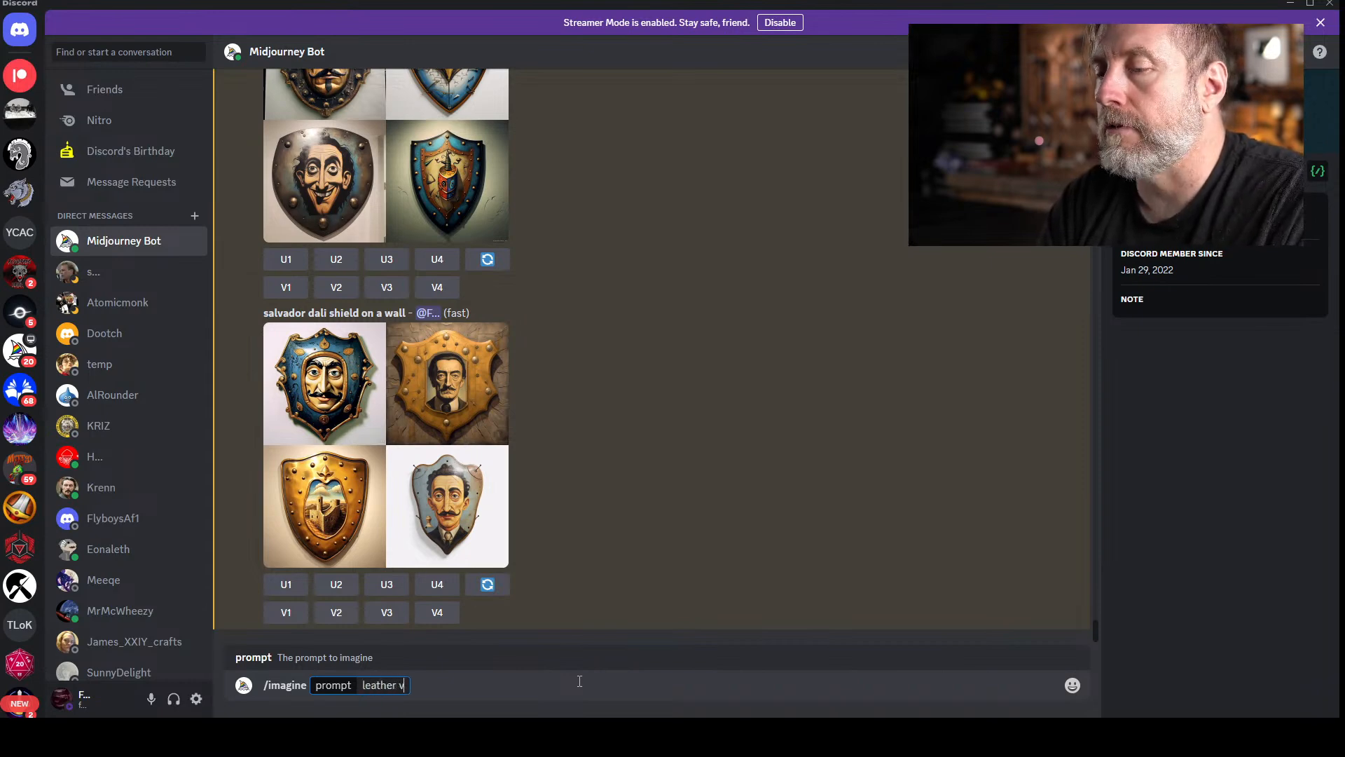
{"action": "key", "text": "BackSpace"}
{"action": "key", "text": "BackSpace"}
{"action": "type", "text": "brace"}
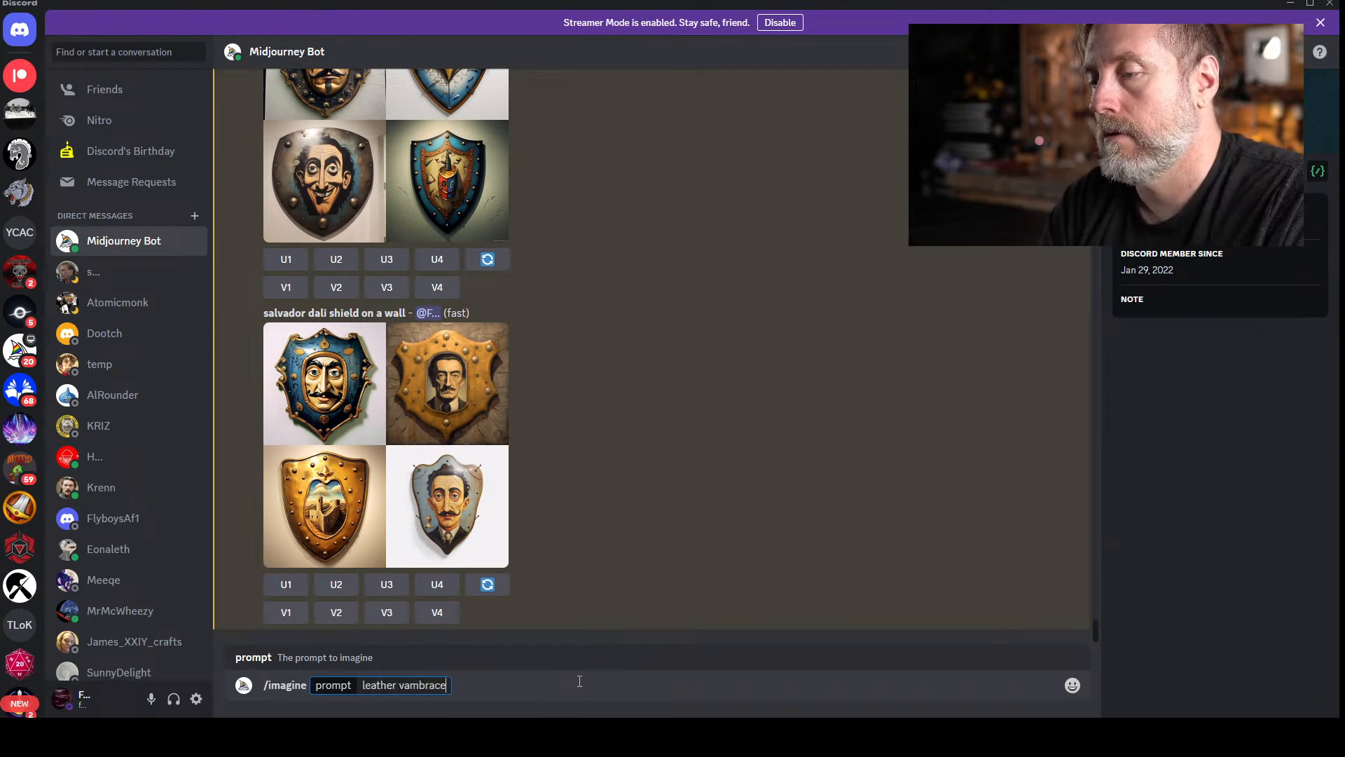
{"action": "type", "text": ", knotwork, studio lighting, pro color graid"}
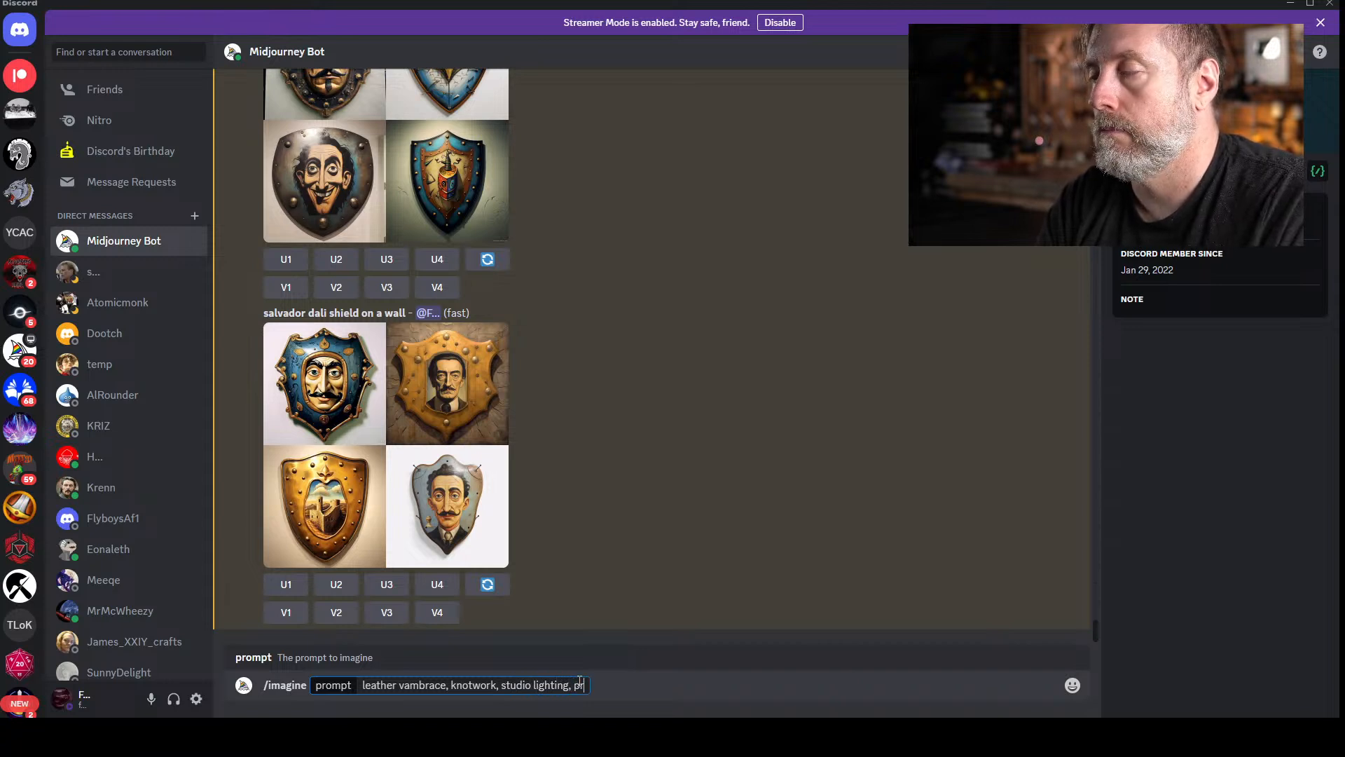
{"action": "key", "text": "BackSpace"}
{"action": "key", "text": "BackSpace"}
{"action": "type", "text": "ding"}
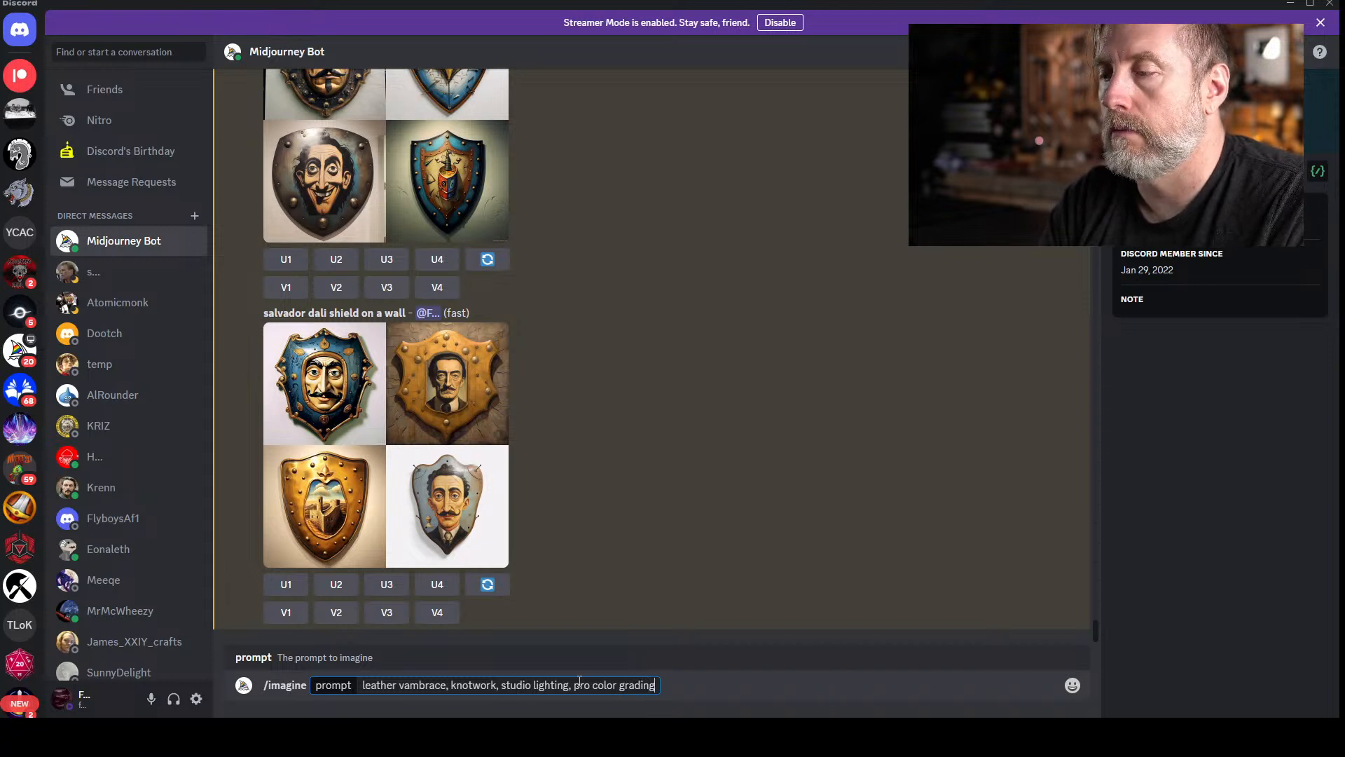
- Add the aspect ratio parameter "--ar 16:9" to the vambrace prompt and submit it
{"action": "type", "text": " , "}
{"action": "type", "text": "-"}
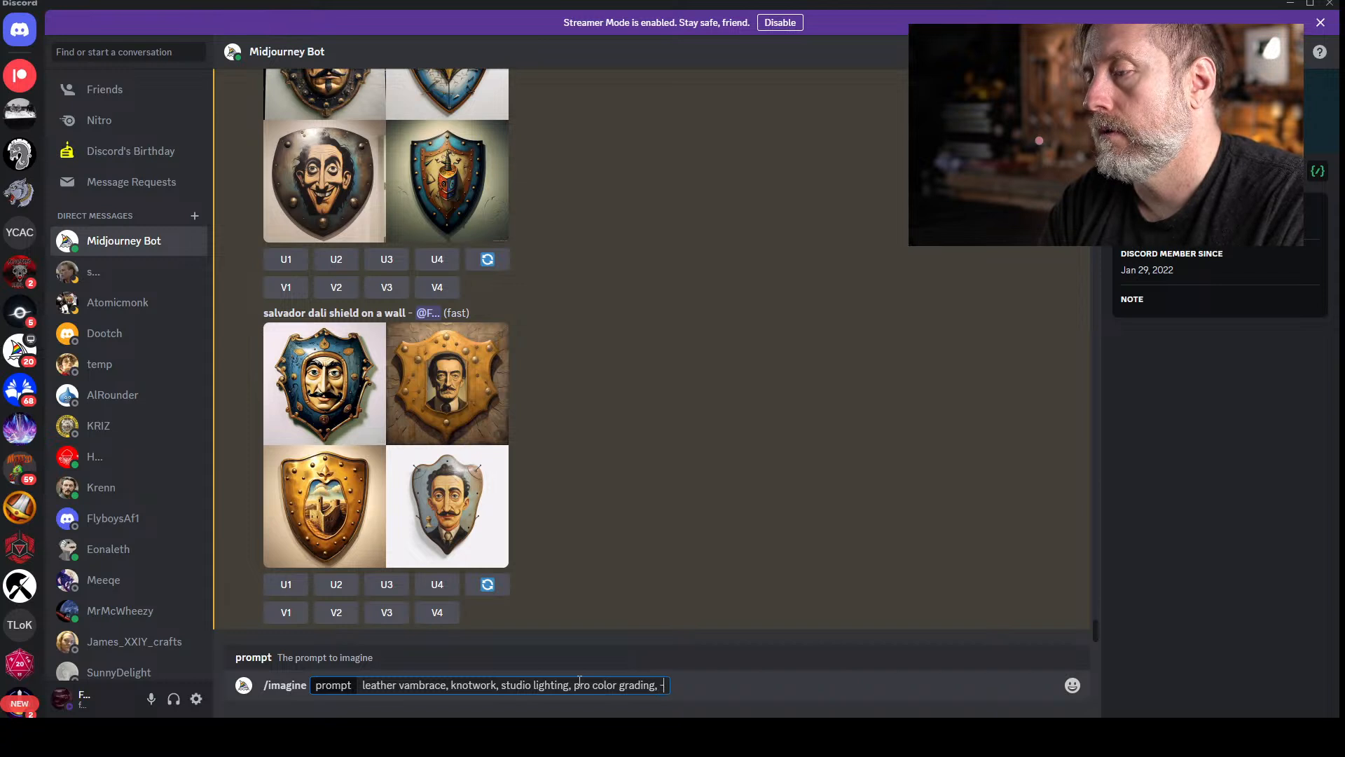
{"action": "type", "text": "-ar 16:9"}
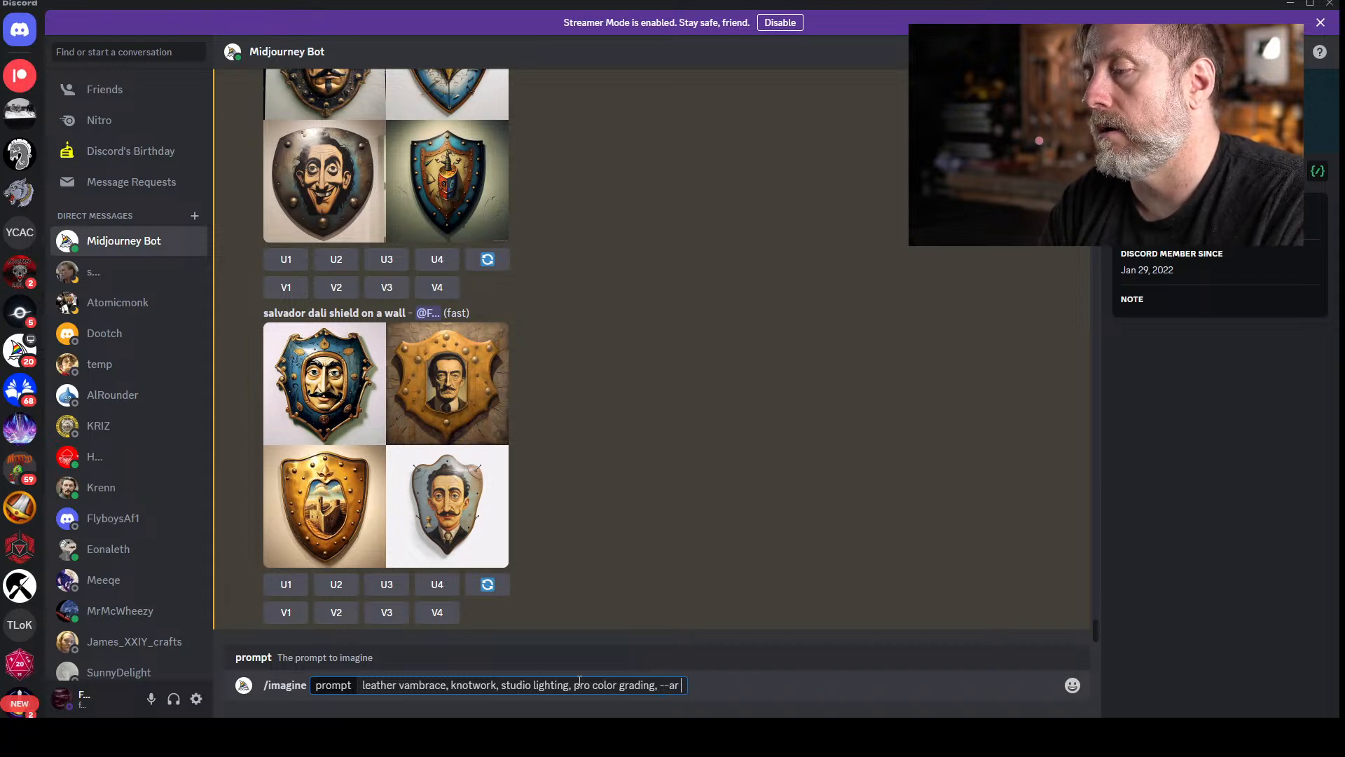
{"action": "key", "text": "Return"}
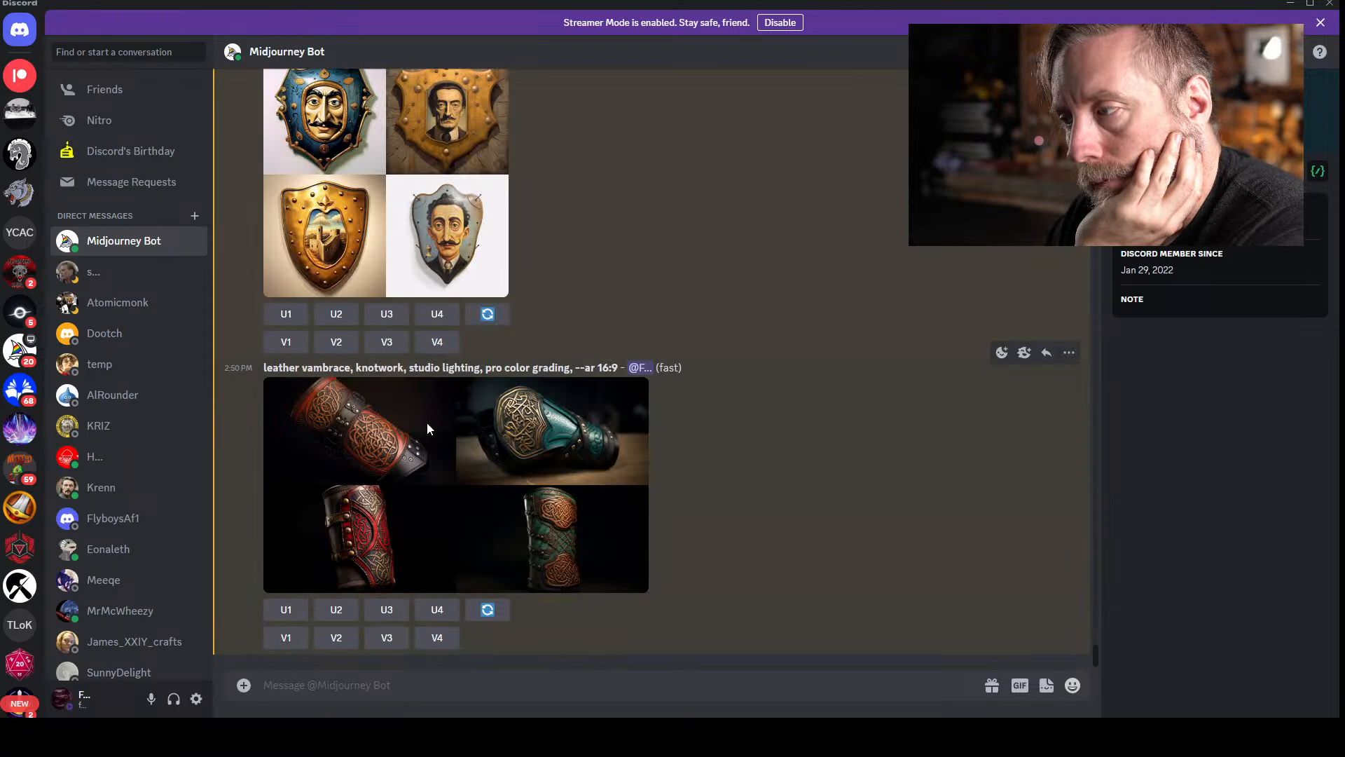
- Review the leather vambrace grid enlarged, then rerun its prompt and create variations of the third image
{"action": "left_click", "coordinate": [428, 430]}
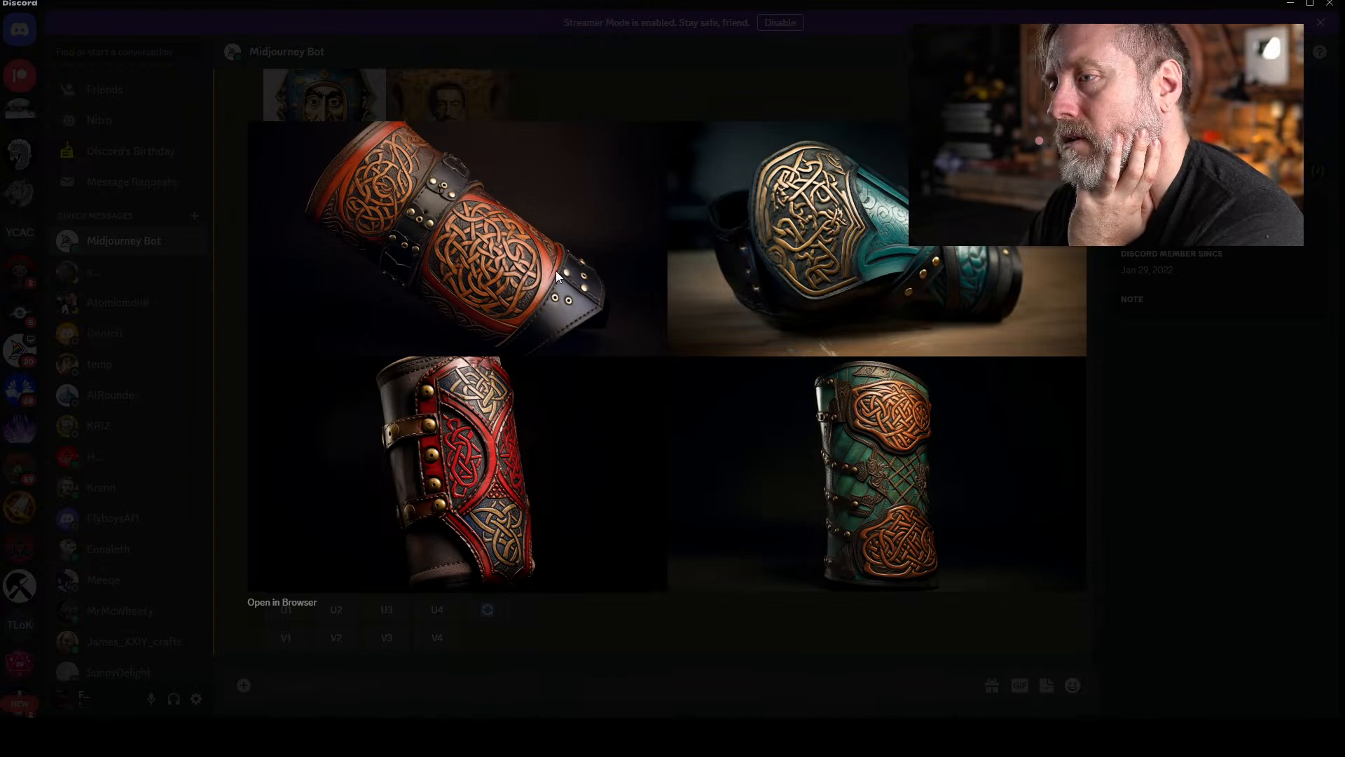
{"action": "left_click", "coordinate": [88, 340]}
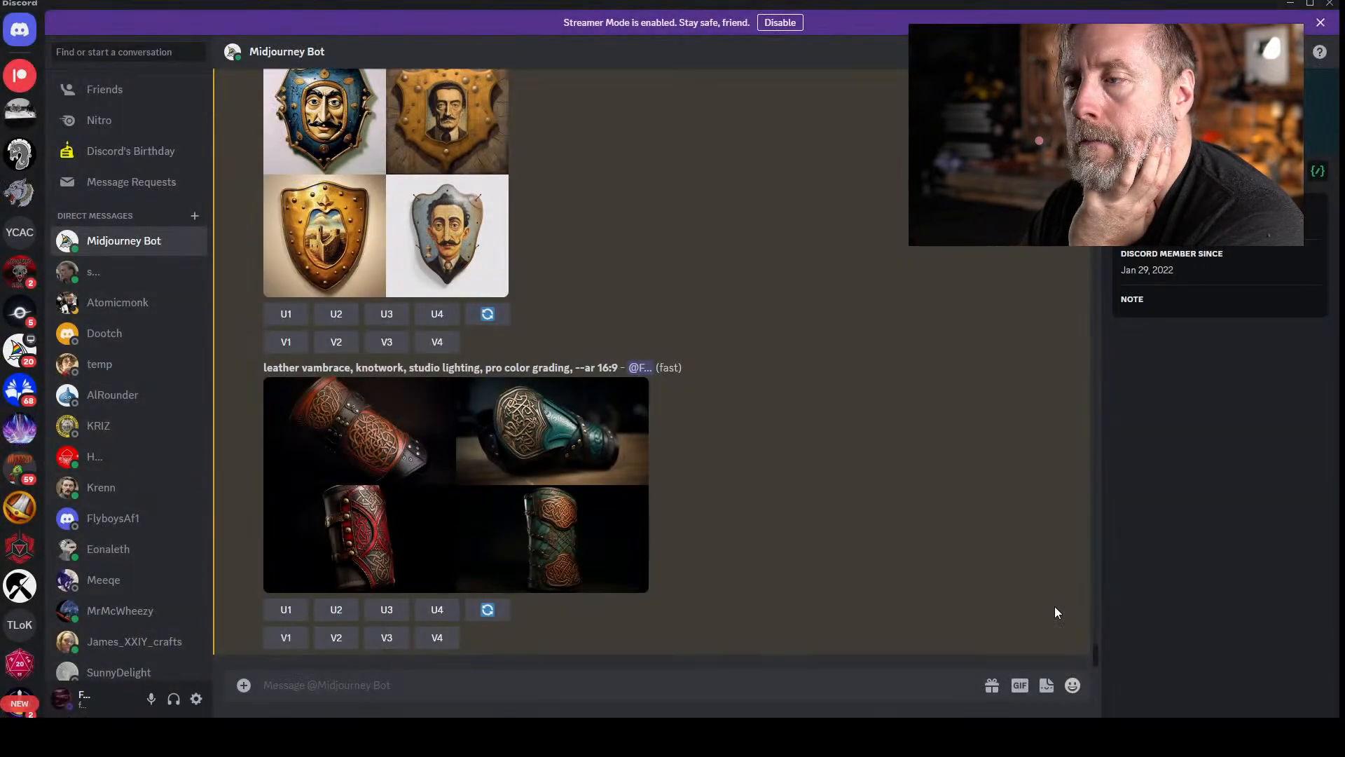
{"action": "left_click", "coordinate": [493, 614]}
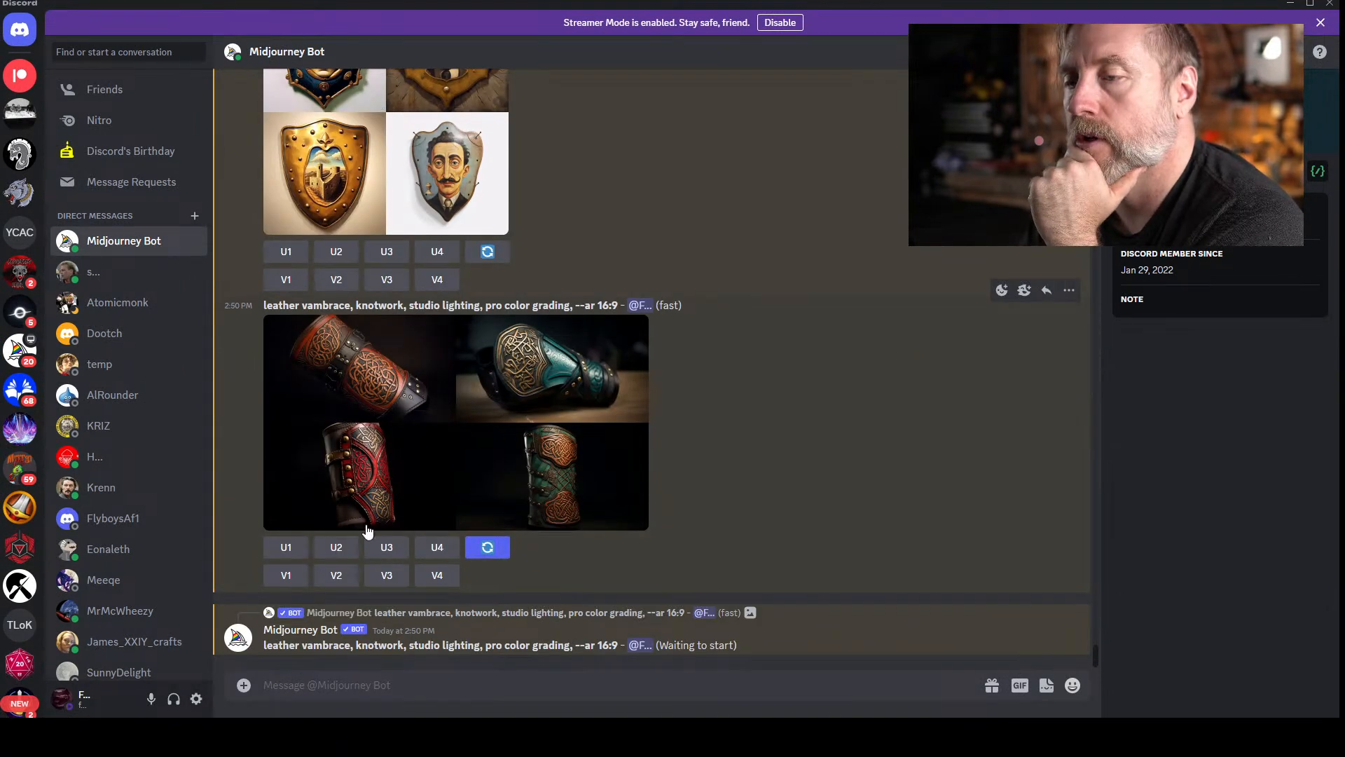
{"action": "left_click", "coordinate": [404, 576]}
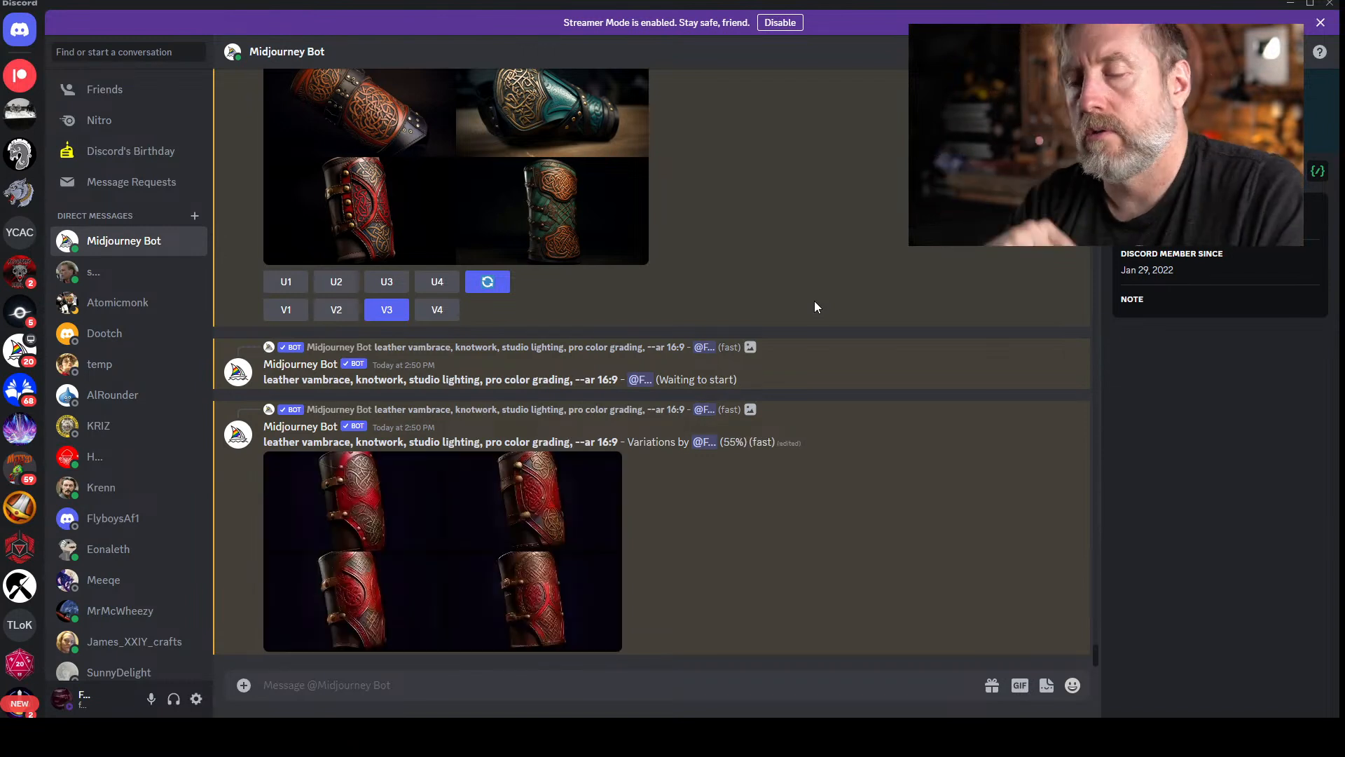
- Start a new /imagine prompt with "elven leather cuirass, woodlands, fantasy,"
{"action": "left_click", "coordinate": [782, 692]}
{"action": "type", "text": "/imag"}
{"action": "key", "text": "Tab"}
{"action": "type", "text": "elven leather cuirass"}
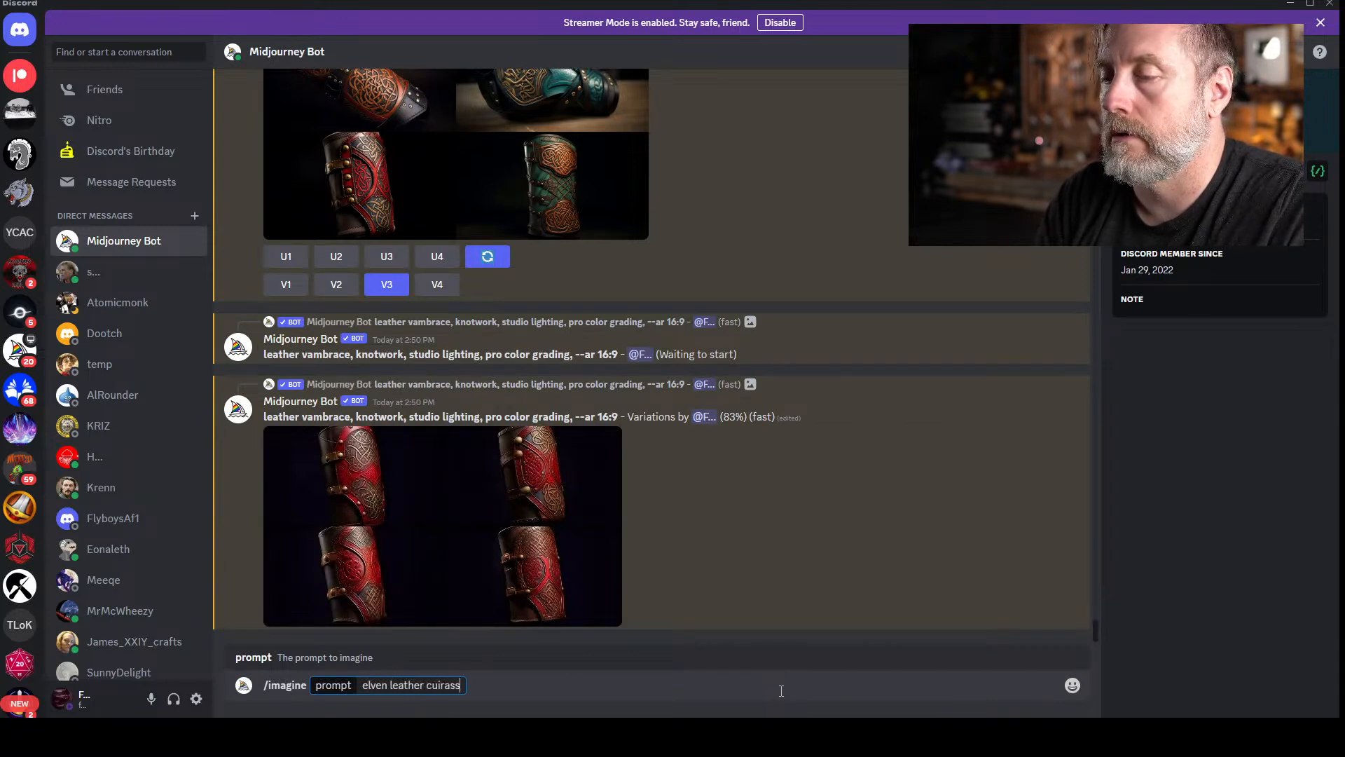
{"action": "type", "text": ", woodlands,"}
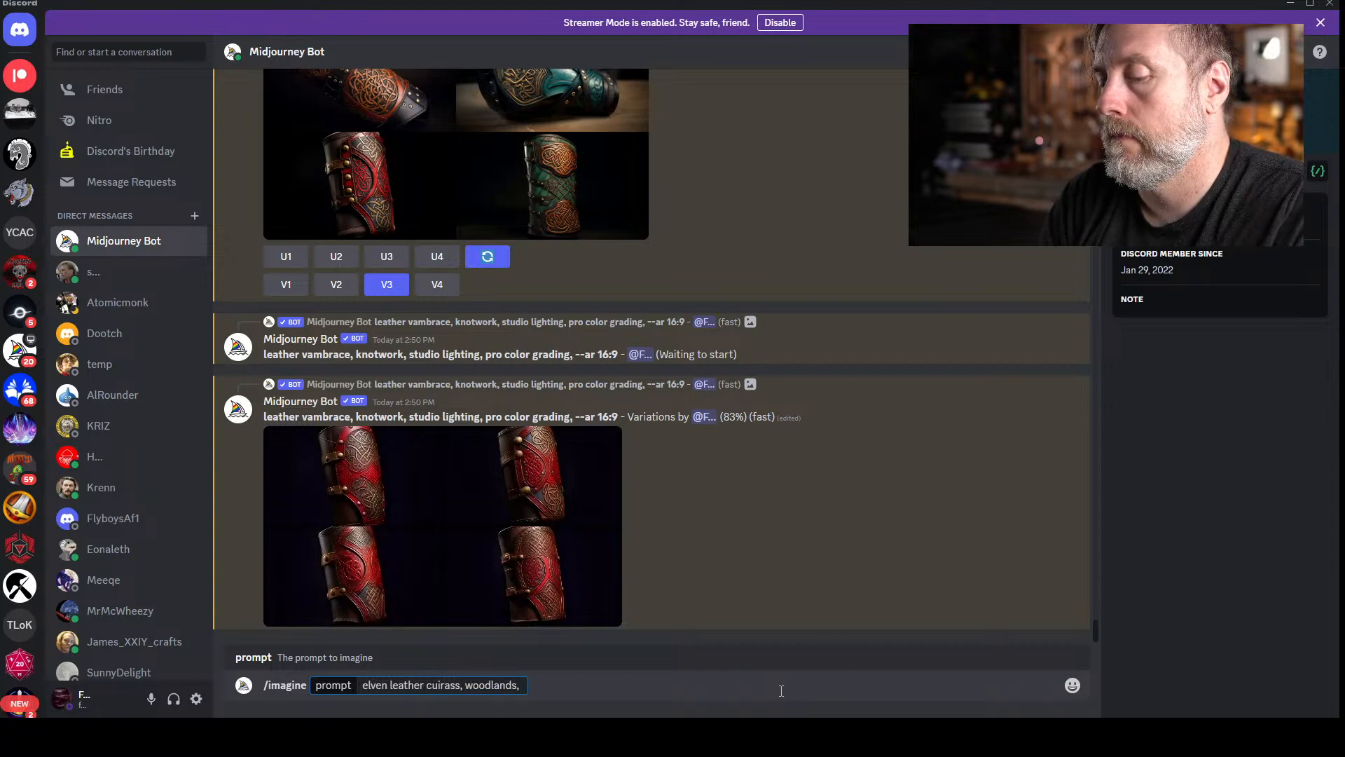
{"action": "type", "text": "fantasy, "}
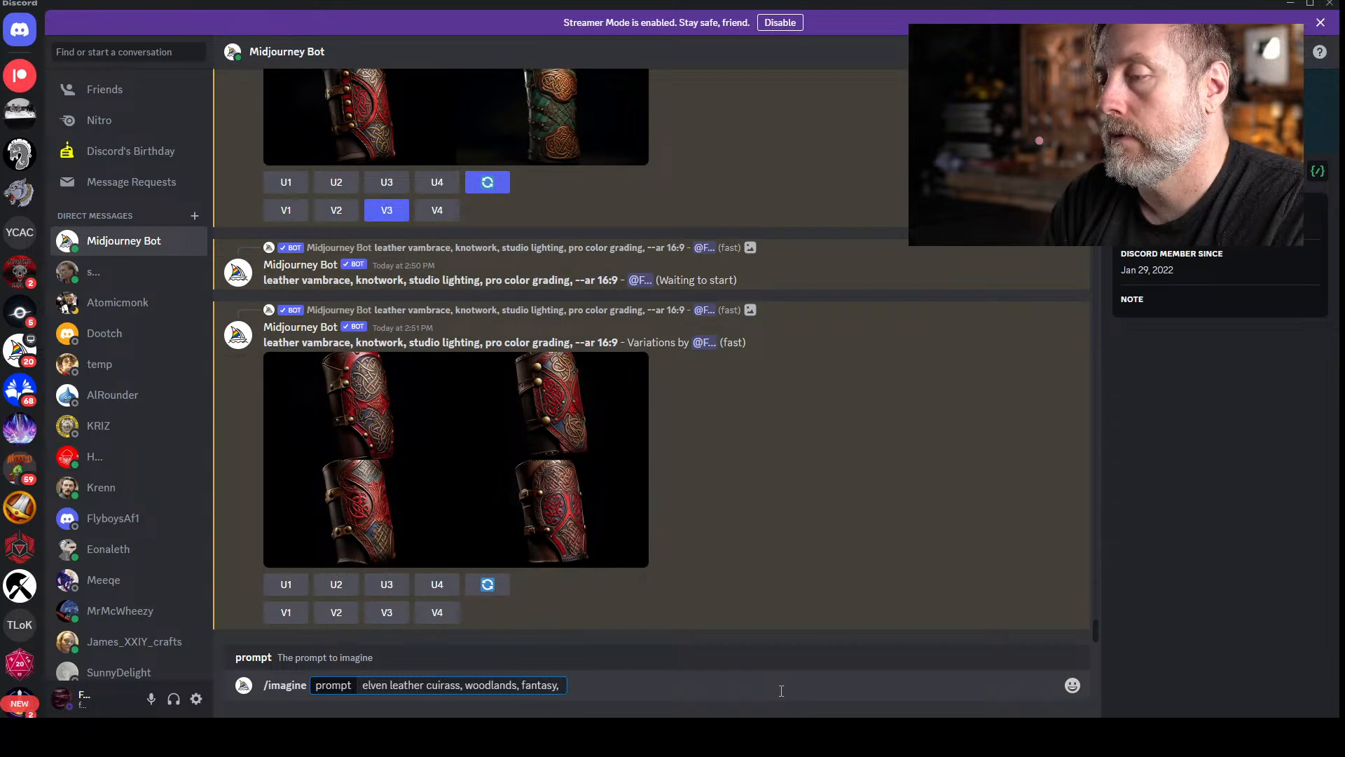
- Complete the elven cuirass prompt with "studio lighting, pro color grading" and submit it
{"action": "type", "text": "studio lightign"}
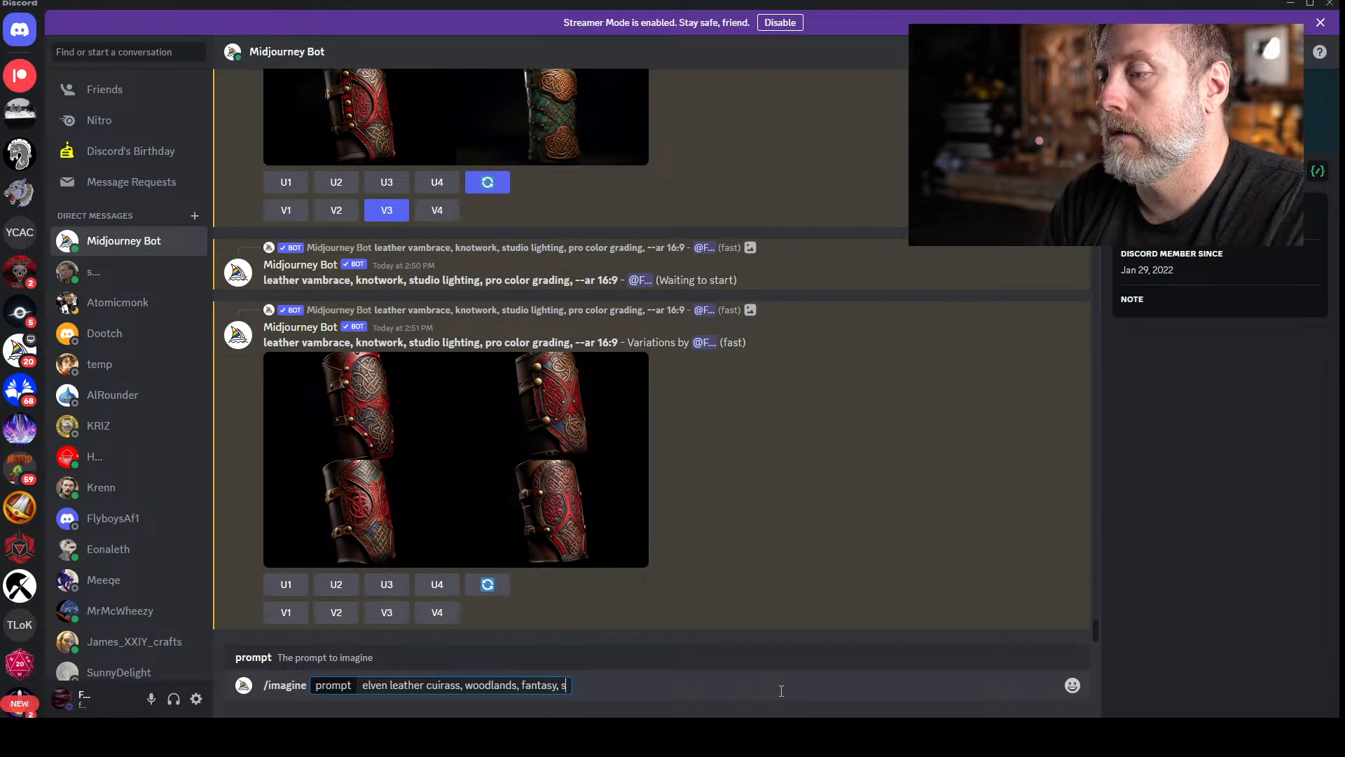
{"action": "key", "text": "BackSpace"}
{"action": "key", "text": "BackSpace"}
{"action": "type", "text": "ng, pro color grading"}
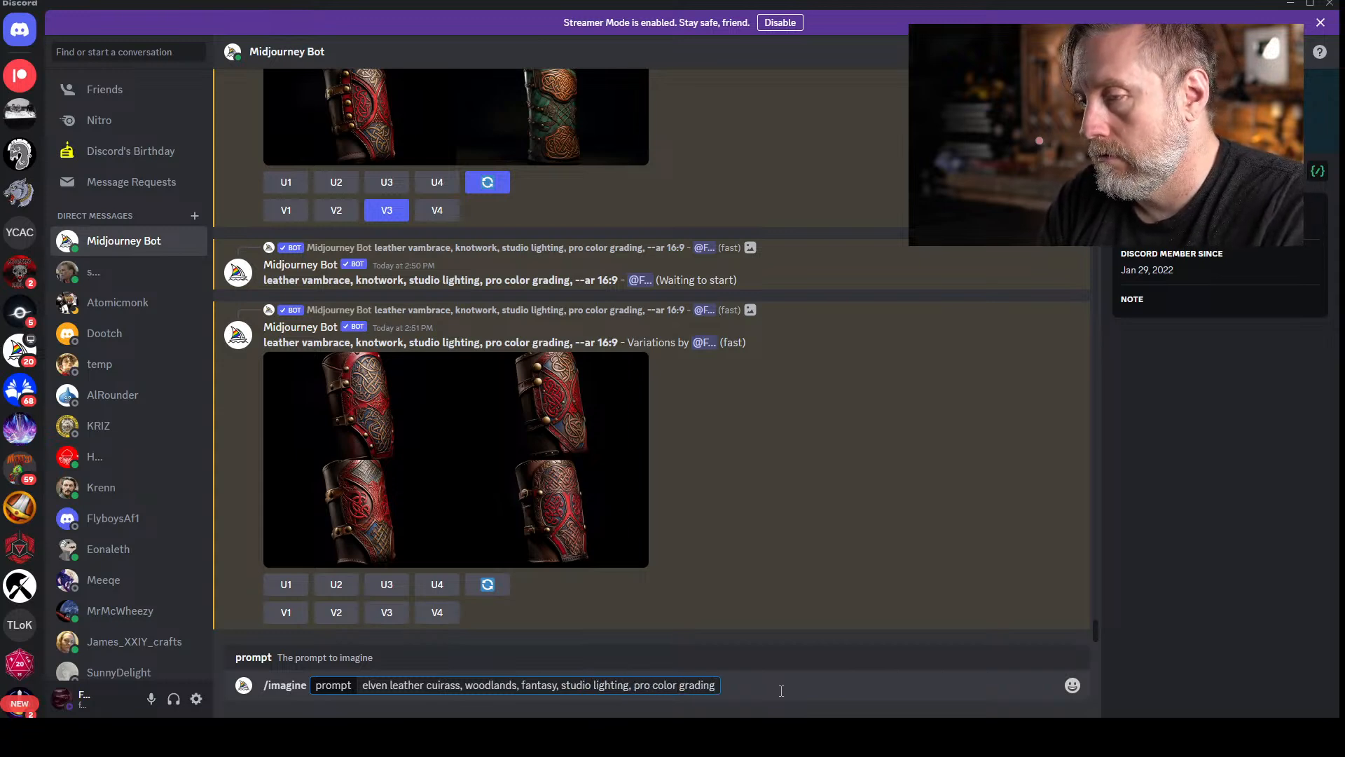
{"action": "key", "text": "Return"}
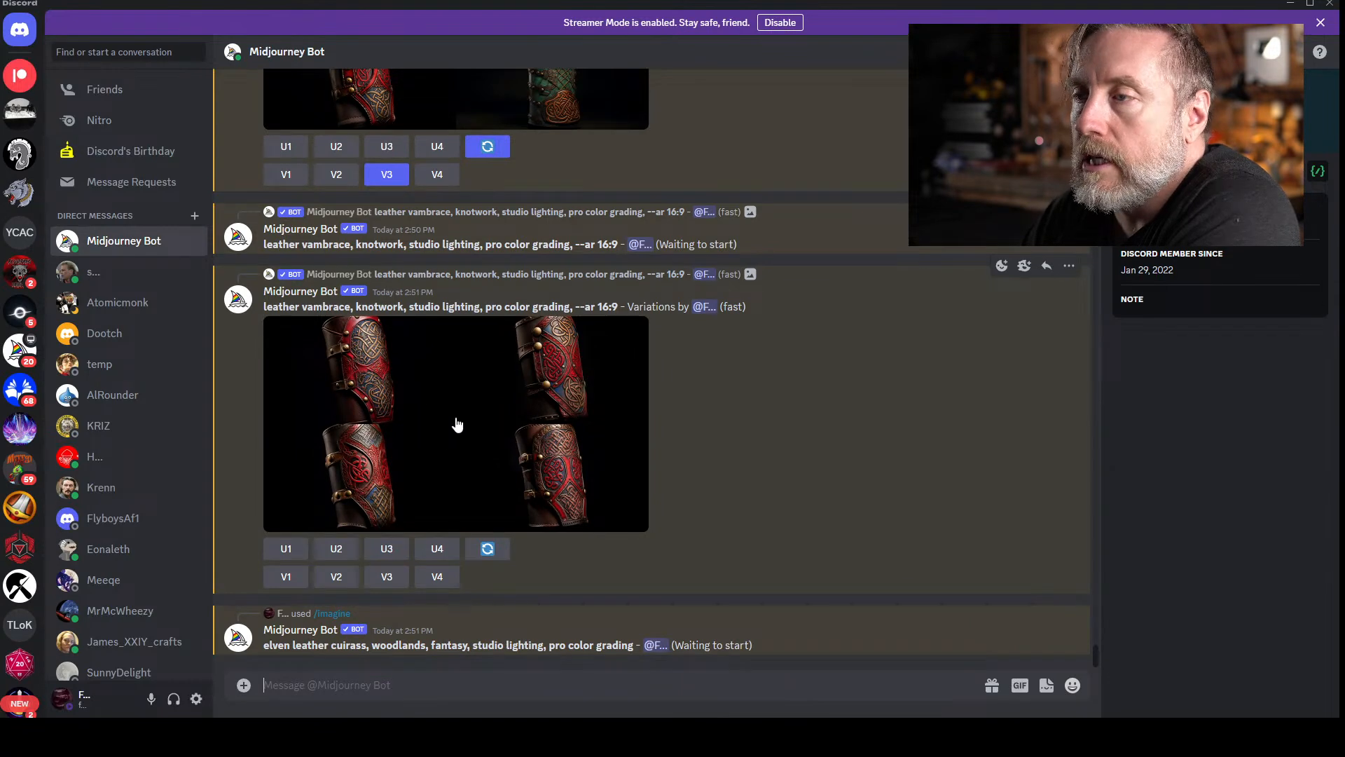
- Compare the leather vambrace variations with the original vambrace grid by viewing both enlarged
{"action": "scroll", "coordinate": [454, 425], "scroll_direction": "up", "scroll_amount": 2}
{"action": "scroll", "coordinate": [453, 426], "scroll_direction": "down", "scroll_amount": 2}
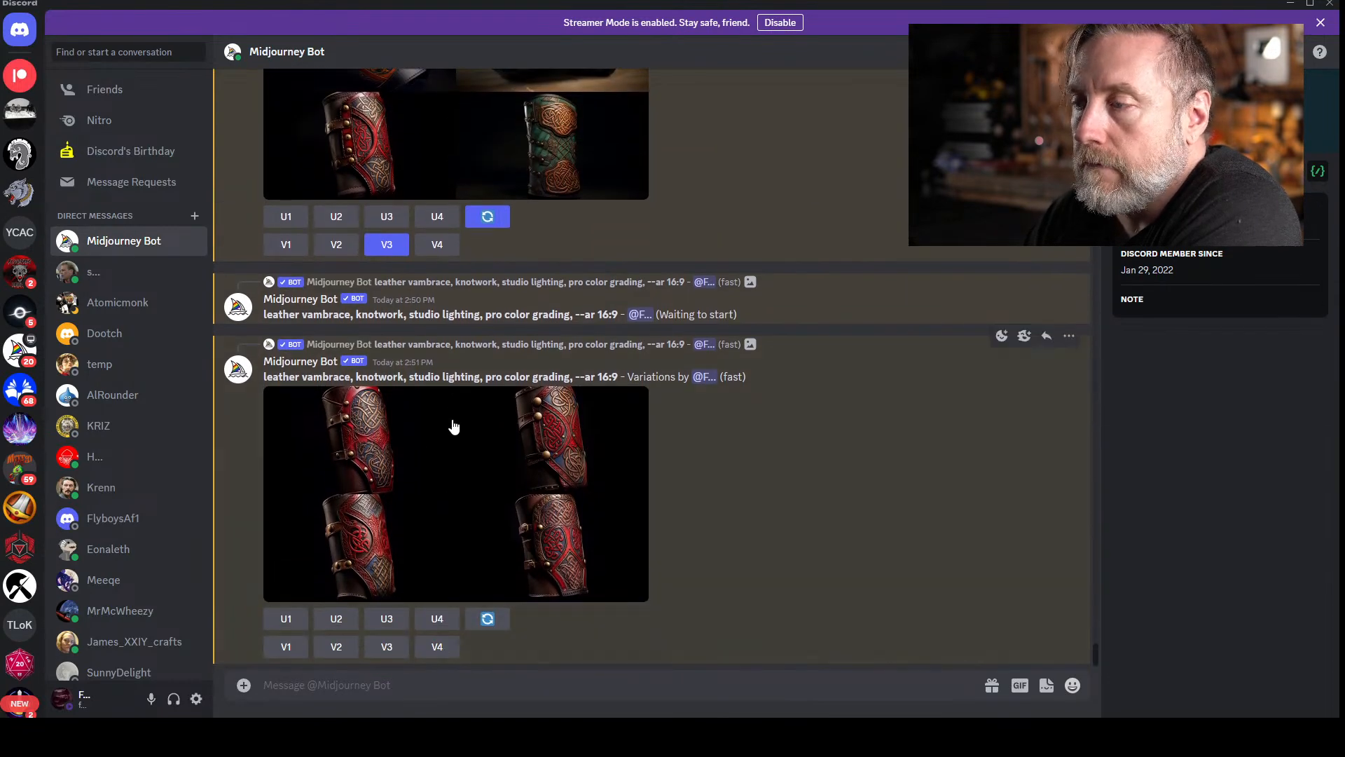
{"action": "left_click", "coordinate": [460, 472]}
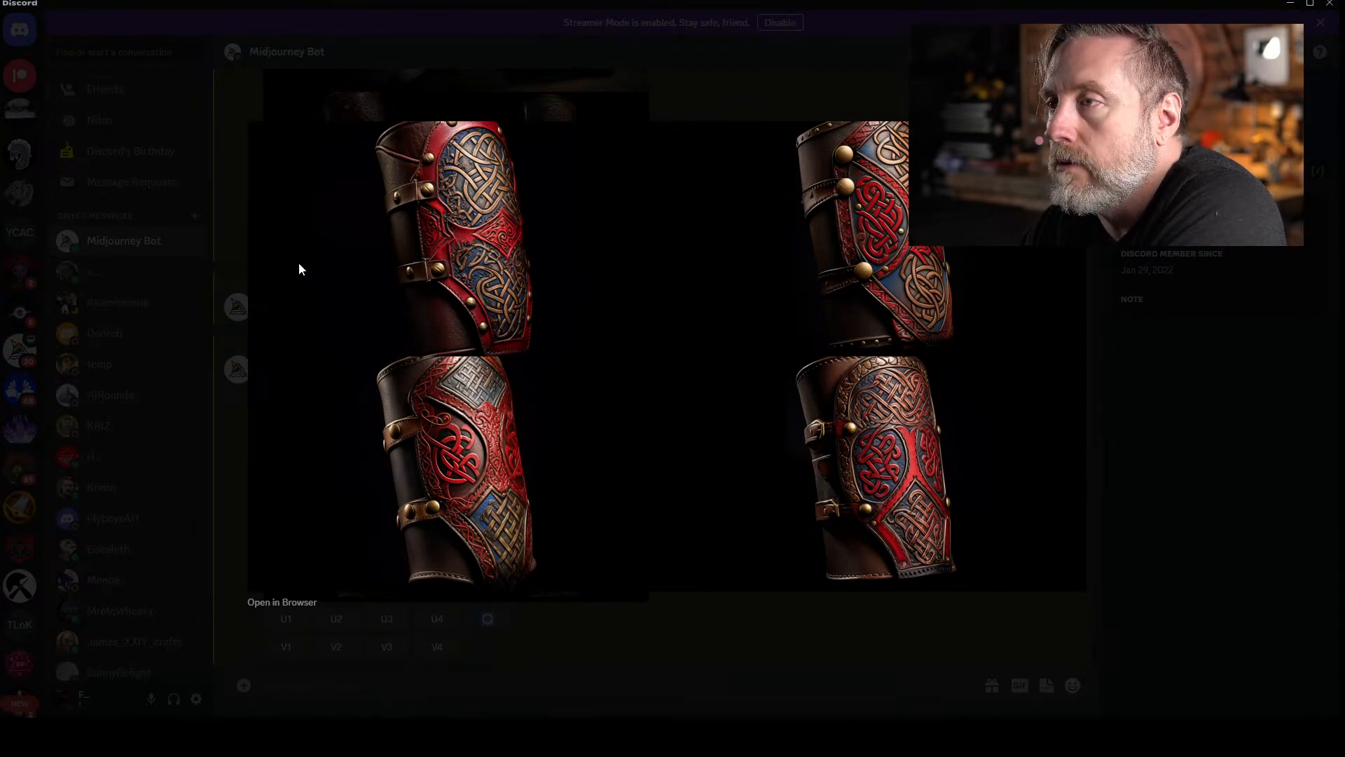
{"action": "left_click", "coordinate": [235, 216]}
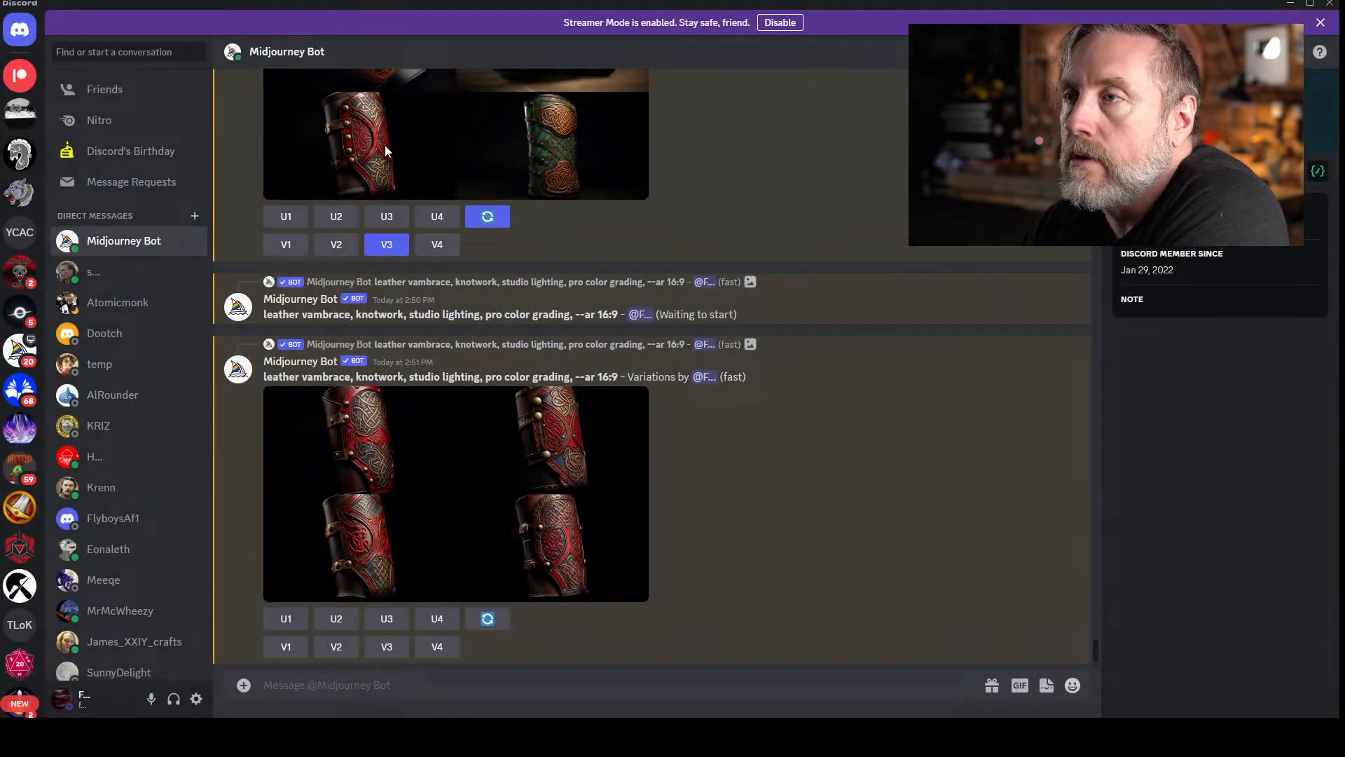
{"action": "left_click", "coordinate": [384, 152]}
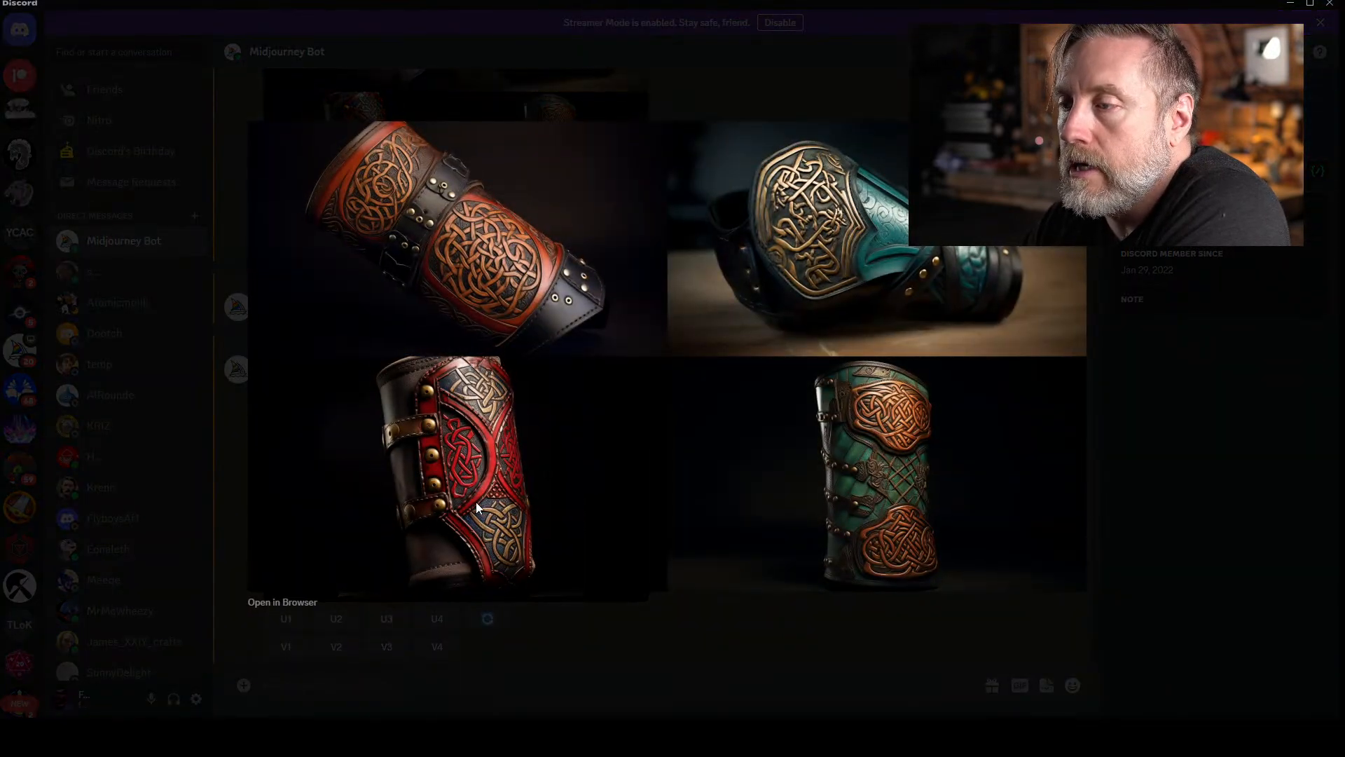
{"action": "left_click", "coordinate": [221, 184]}
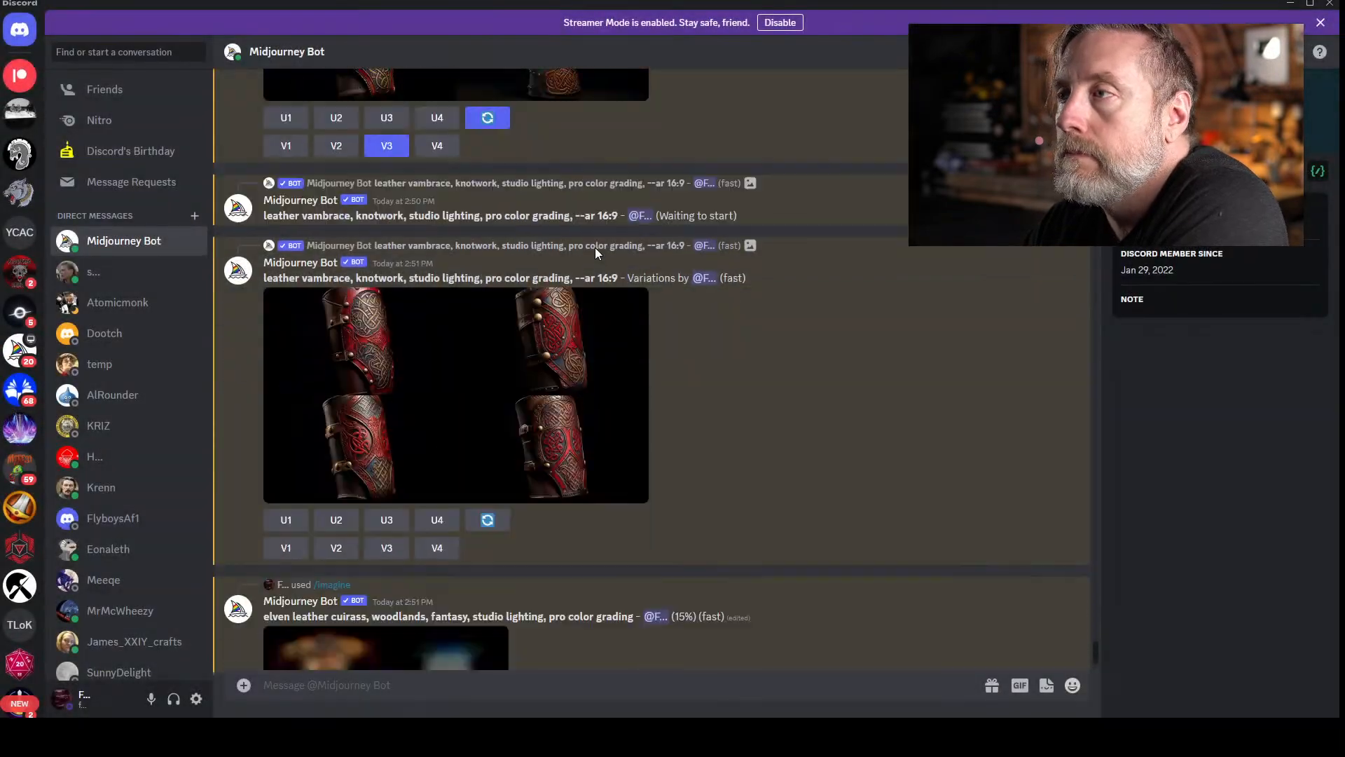
{"action": "scroll", "coordinate": [598, 258], "scroll_direction": "up", "scroll_amount": 5}
{"action": "scroll", "coordinate": [598, 260], "scroll_direction": "down", "scroll_amount": 5}
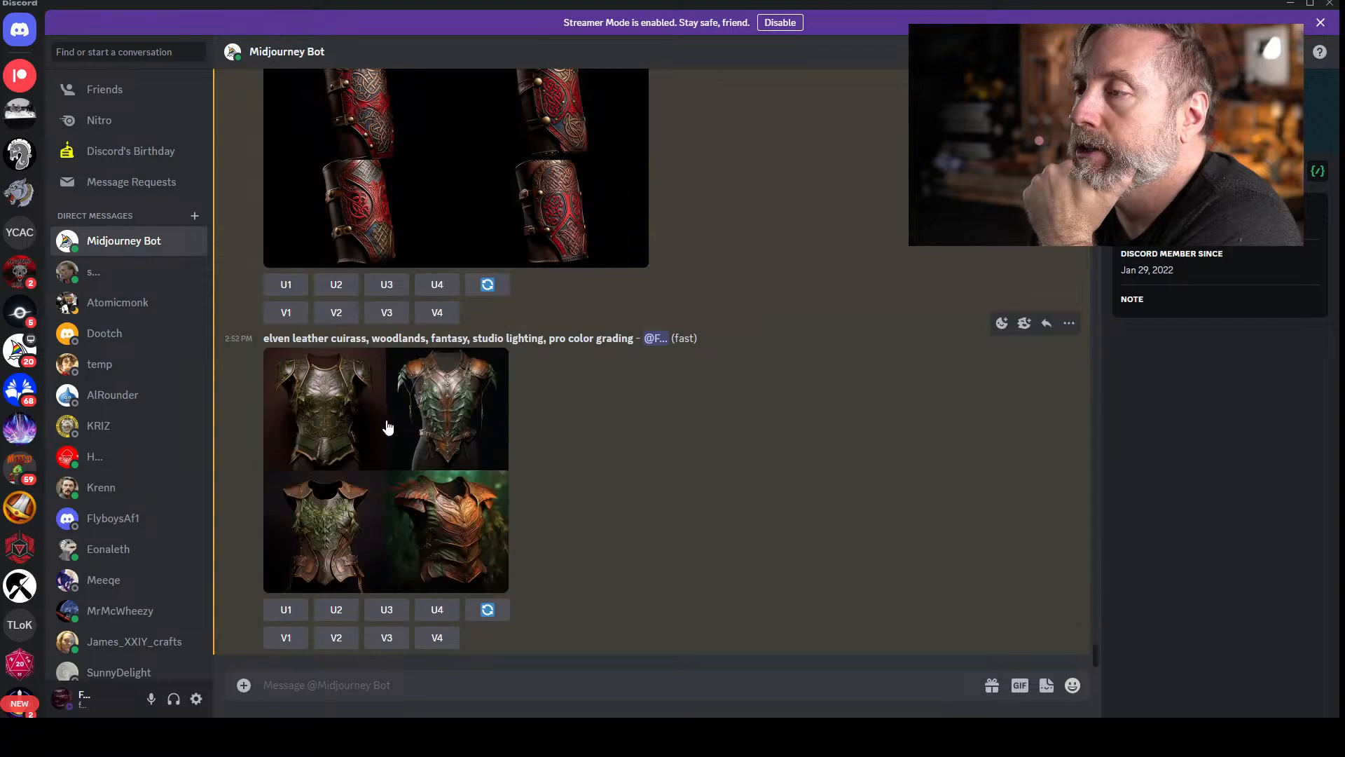
- Review the elven leather cuirass grid enlarged, then rerun its prompt for four new images
{"action": "left_click", "coordinate": [378, 432]}
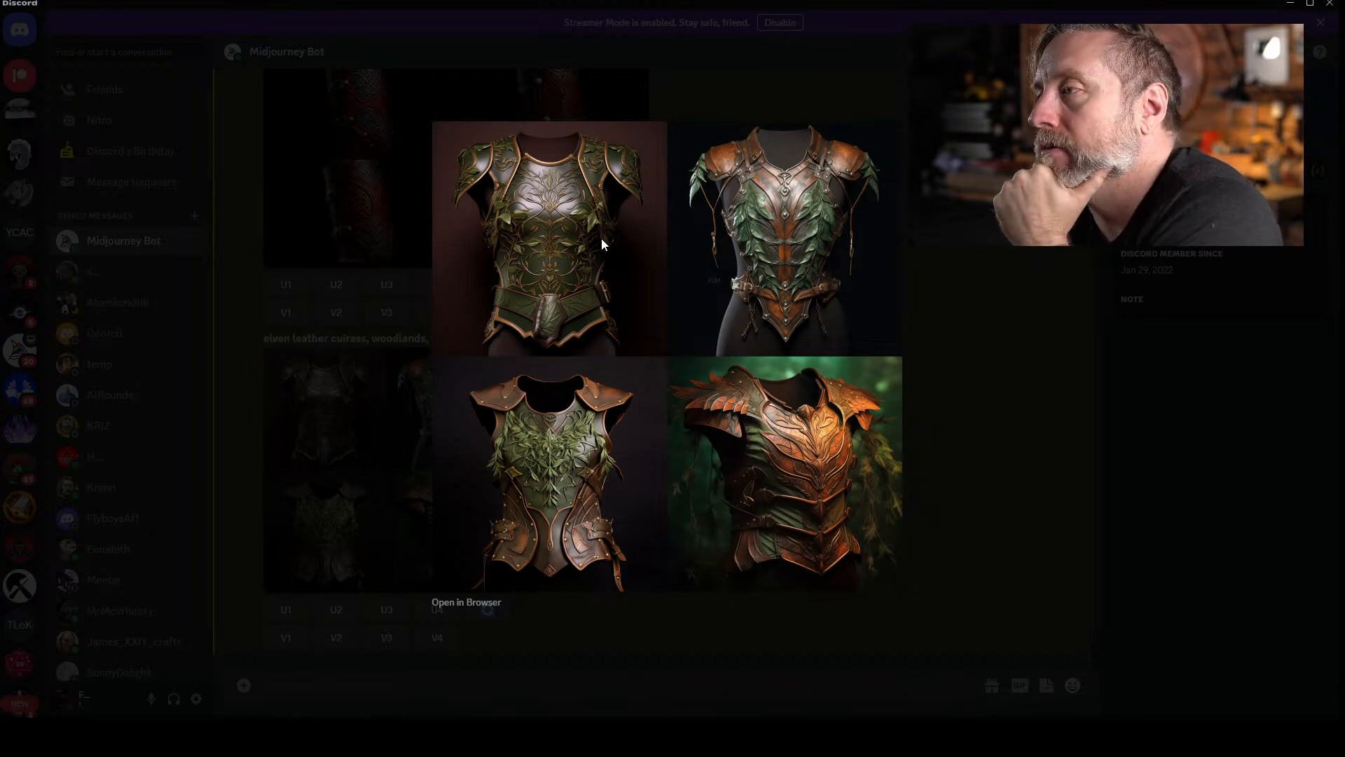
{"action": "key", "text": "Escape"}
{"action": "left_click", "coordinate": [490, 610]}
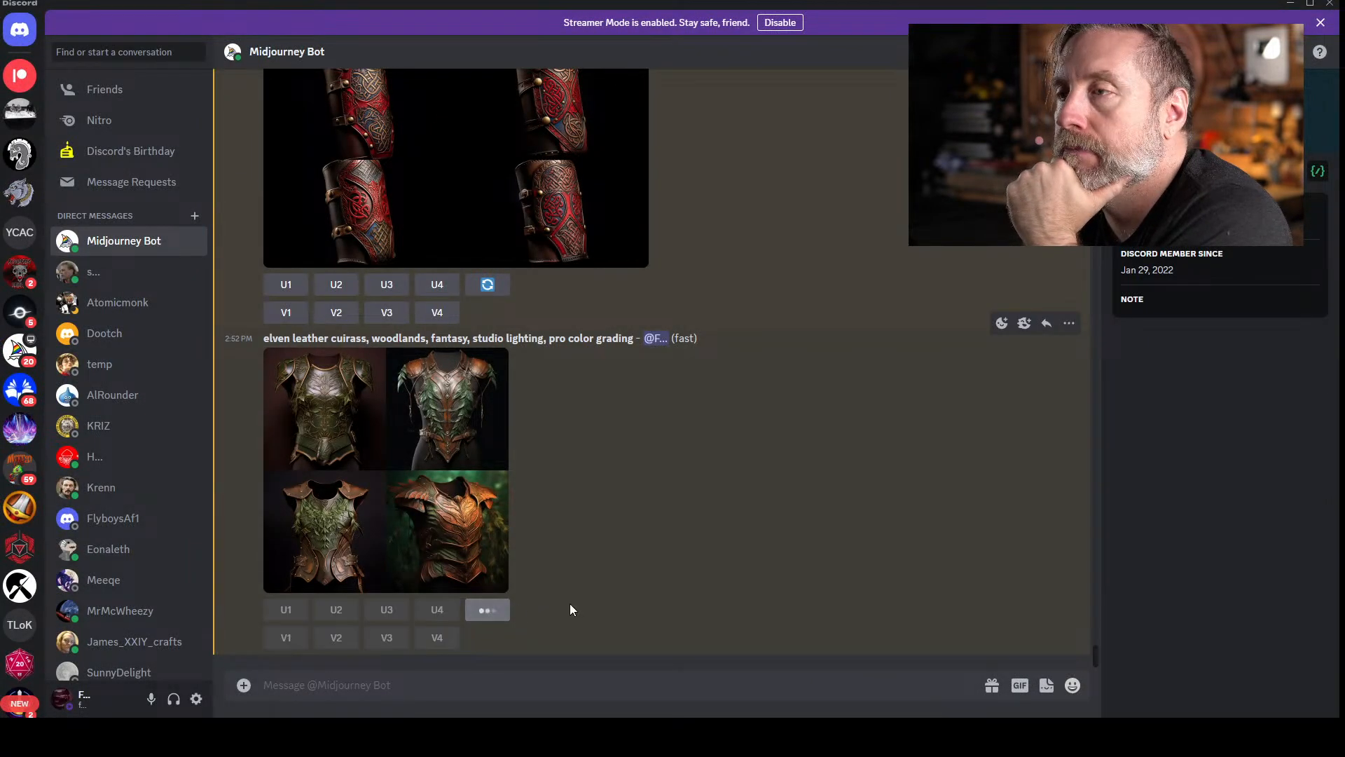
{"action": "scroll", "coordinate": [791, 498], "scroll_direction": "up", "scroll_amount": 4}
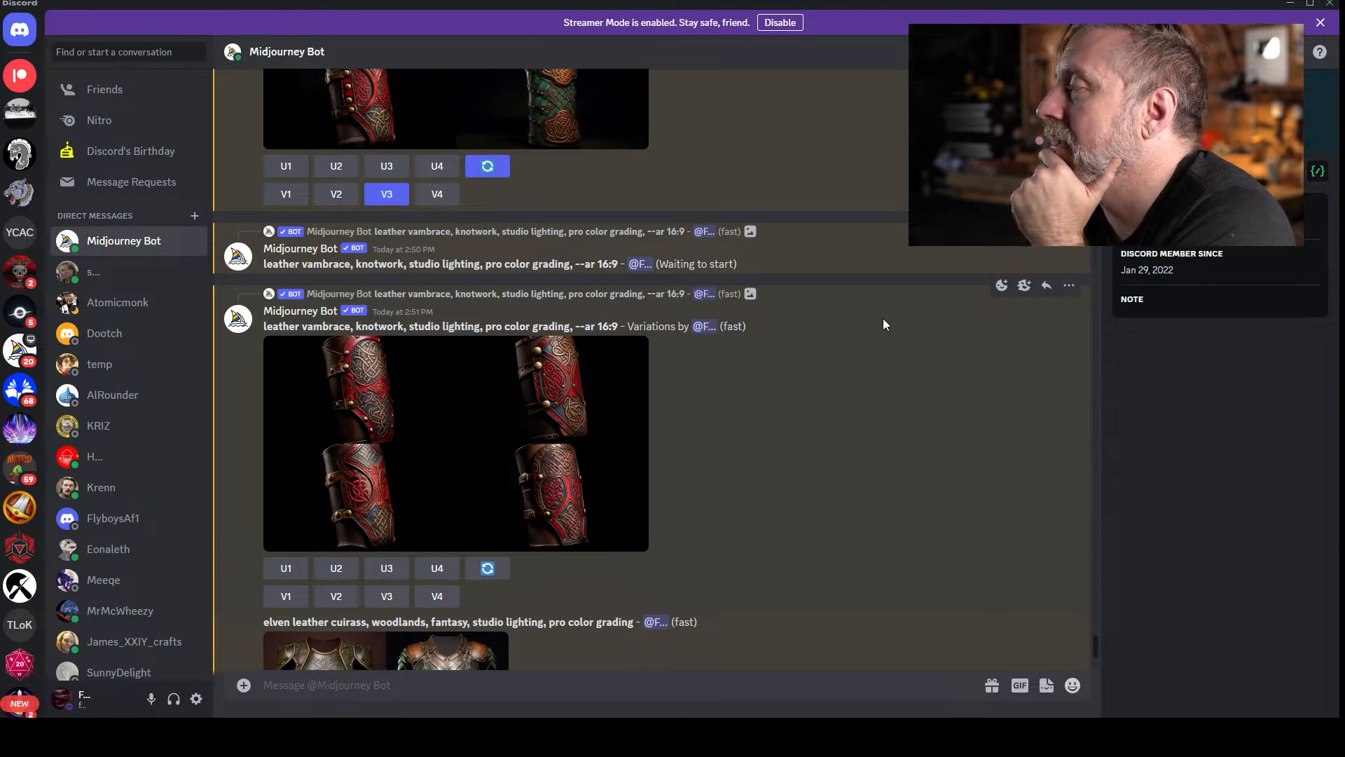
{"action": "scroll", "coordinate": [851, 376], "scroll_direction": "down", "scroll_amount": 8}
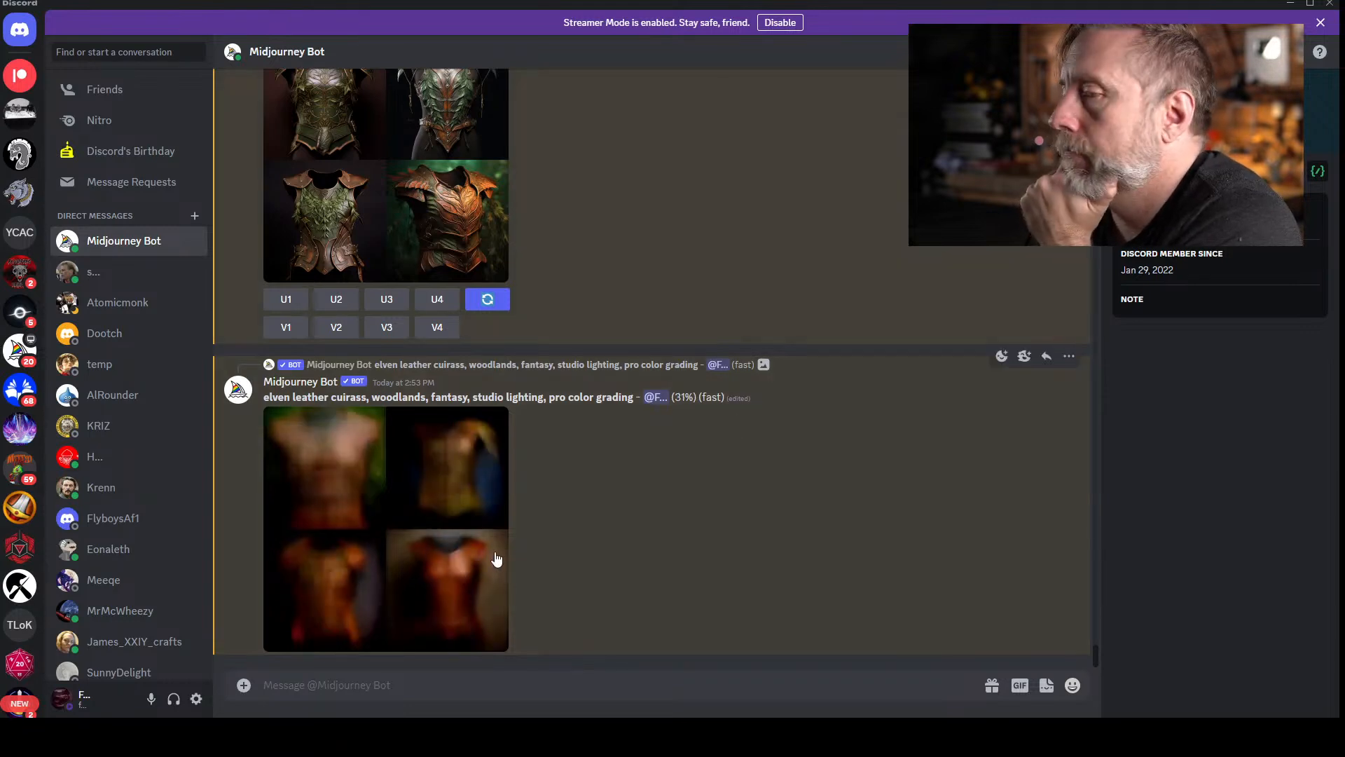
- Submit a new /imagine prompt "spiked leather cuirass, orkish, fantasy, gritty, studio lighting, pro color grading"
{"action": "left_click", "coordinate": [496, 675]}
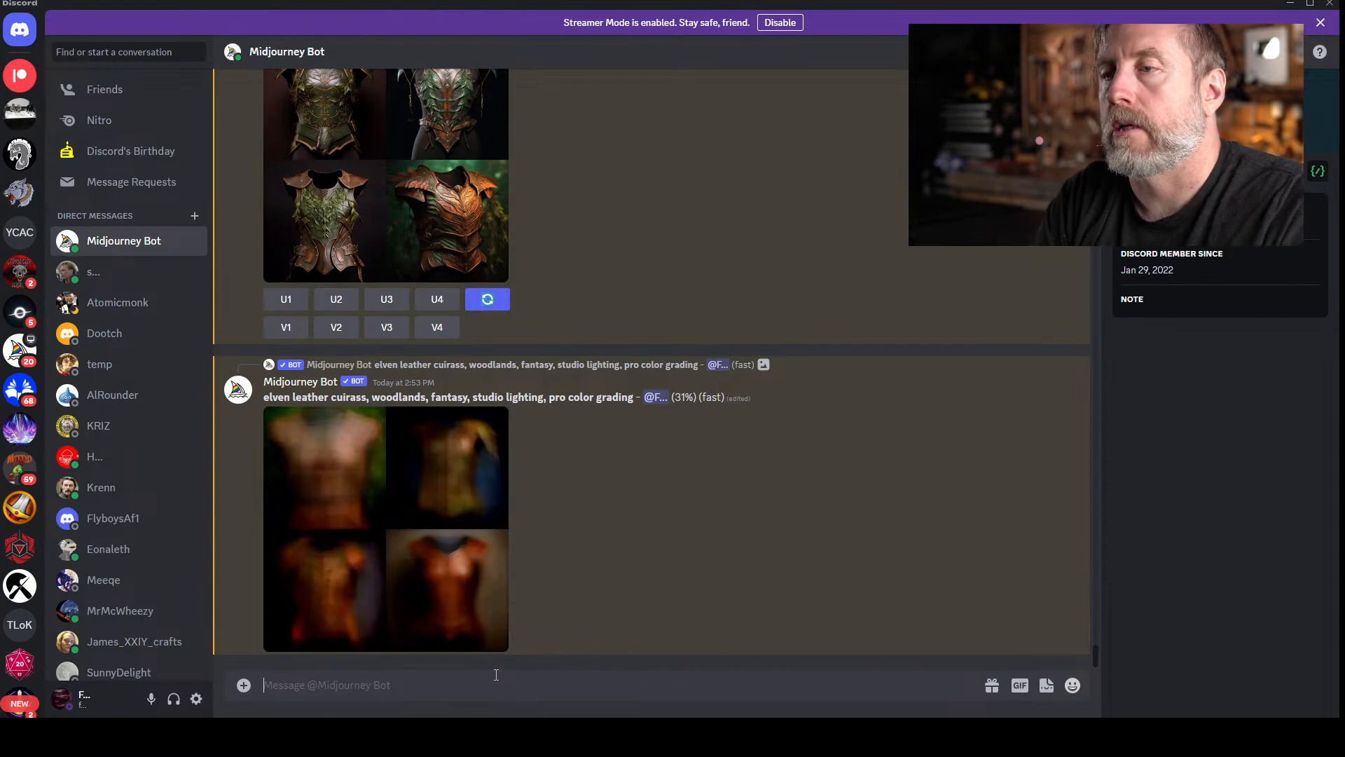
{"action": "type", "text": "/imagi"}
{"action": "key", "text": "Tab"}
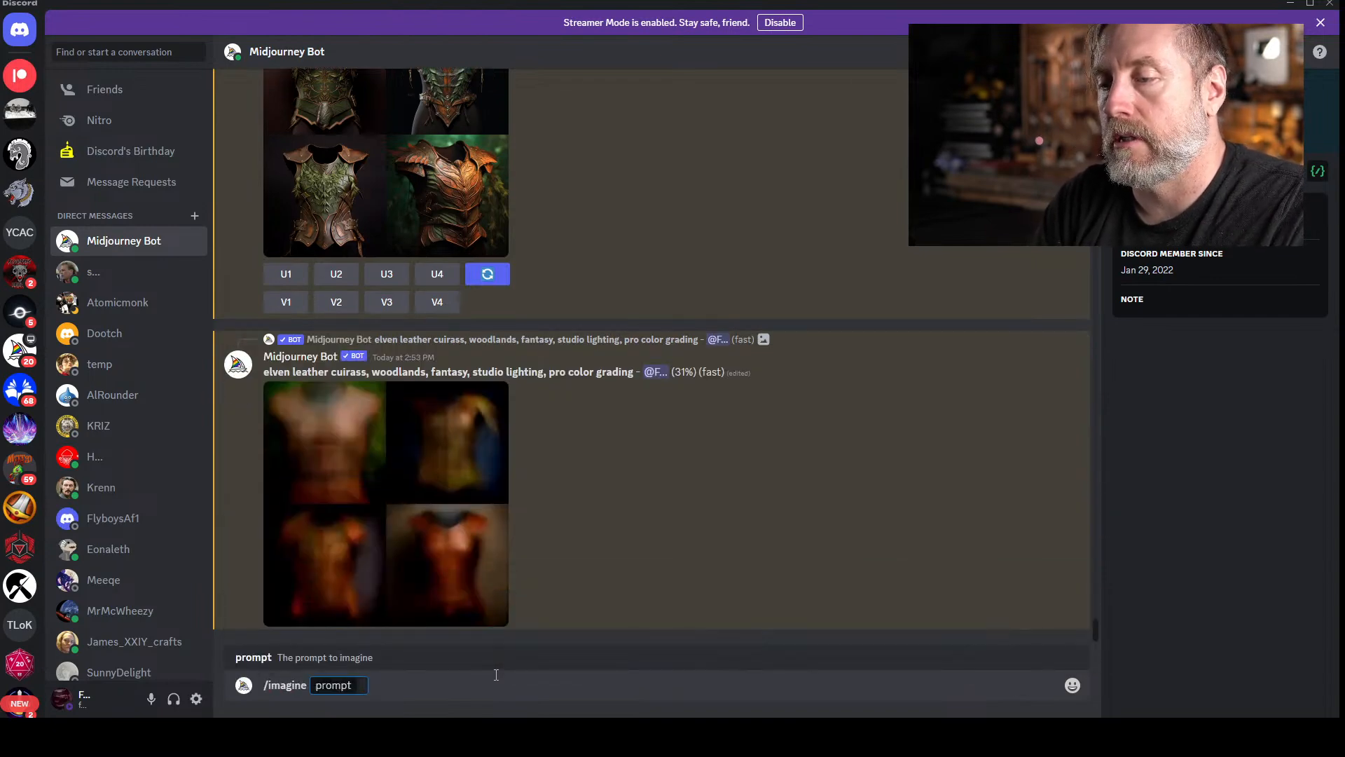
{"action": "type", "text": "studio"}
{"action": "key", "text": "BackSpace"}
{"action": "key", "text": "BackSpace"}
{"action": "key", "text": "BackSpace"}
{"action": "key", "text": "BackSpace"}
{"action": "key", "text": "BackSpace"}
{"action": "type", "text": "piked leather cuirass, orkish, fantasy, gritty, studio lighting, pro color grading"}
{"action": "key", "text": "Return"}
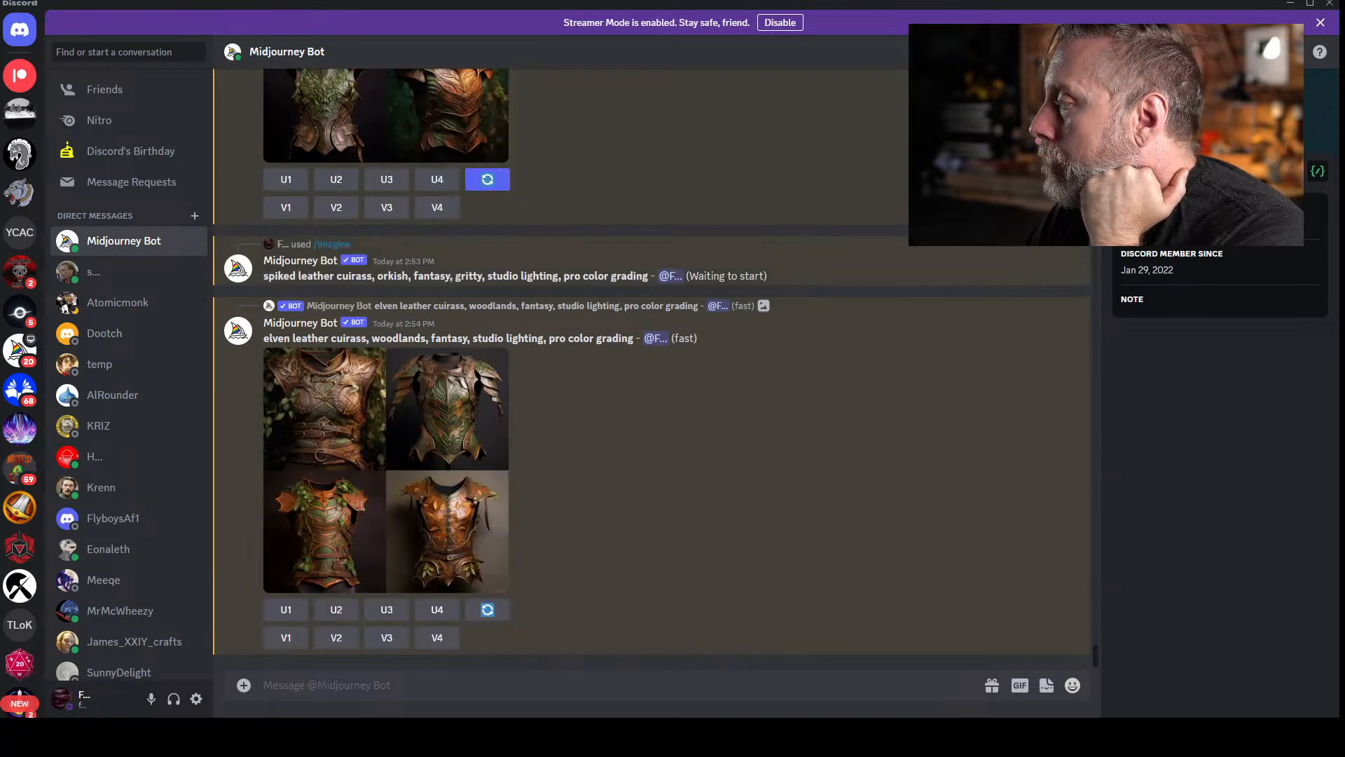
- Examine the rerun elven leather cuirass grid enlarged
{"action": "left_click", "coordinate": [449, 434]}
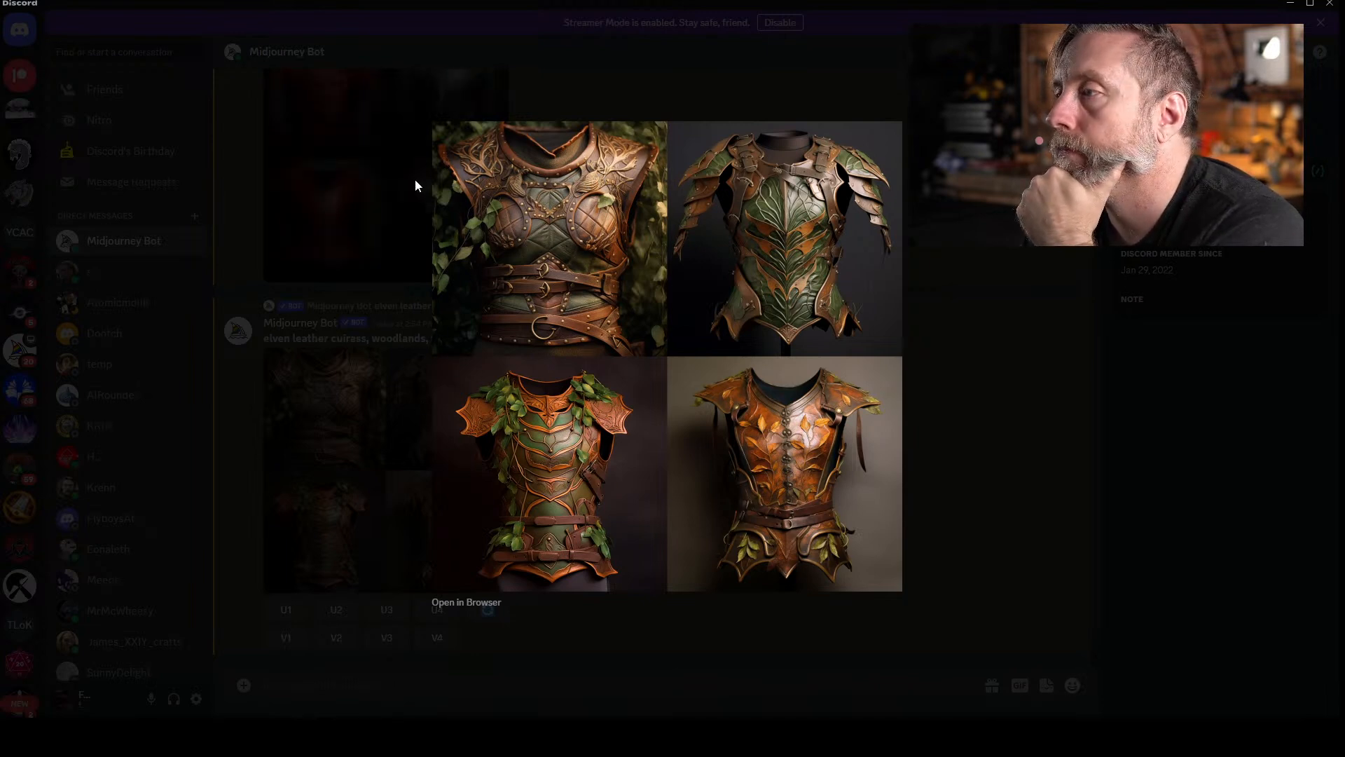
{"action": "left_click", "coordinate": [338, 237]}
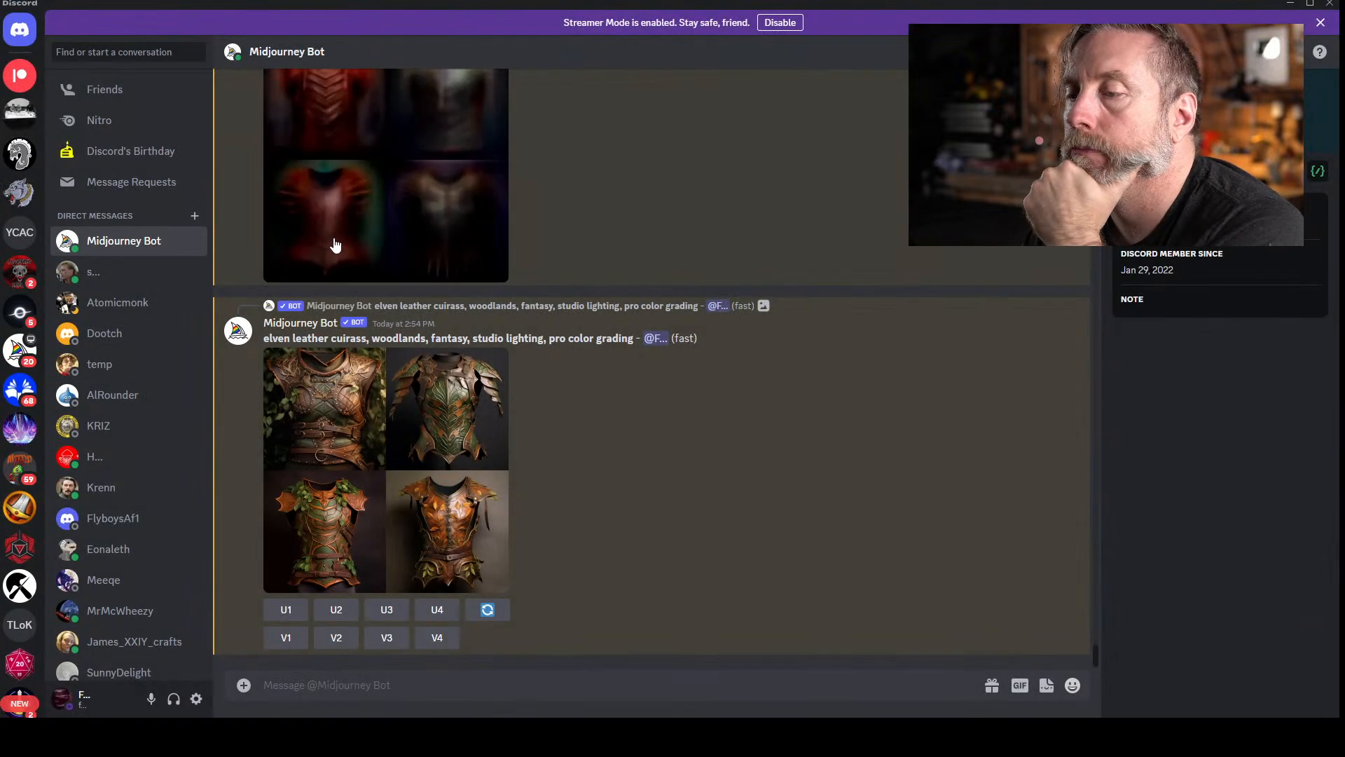
- Start a new /imagine prompt with "concept sheet, leather cuirass, post-apocalyptic, gritty,"
{"action": "left_click", "coordinate": [563, 689]}
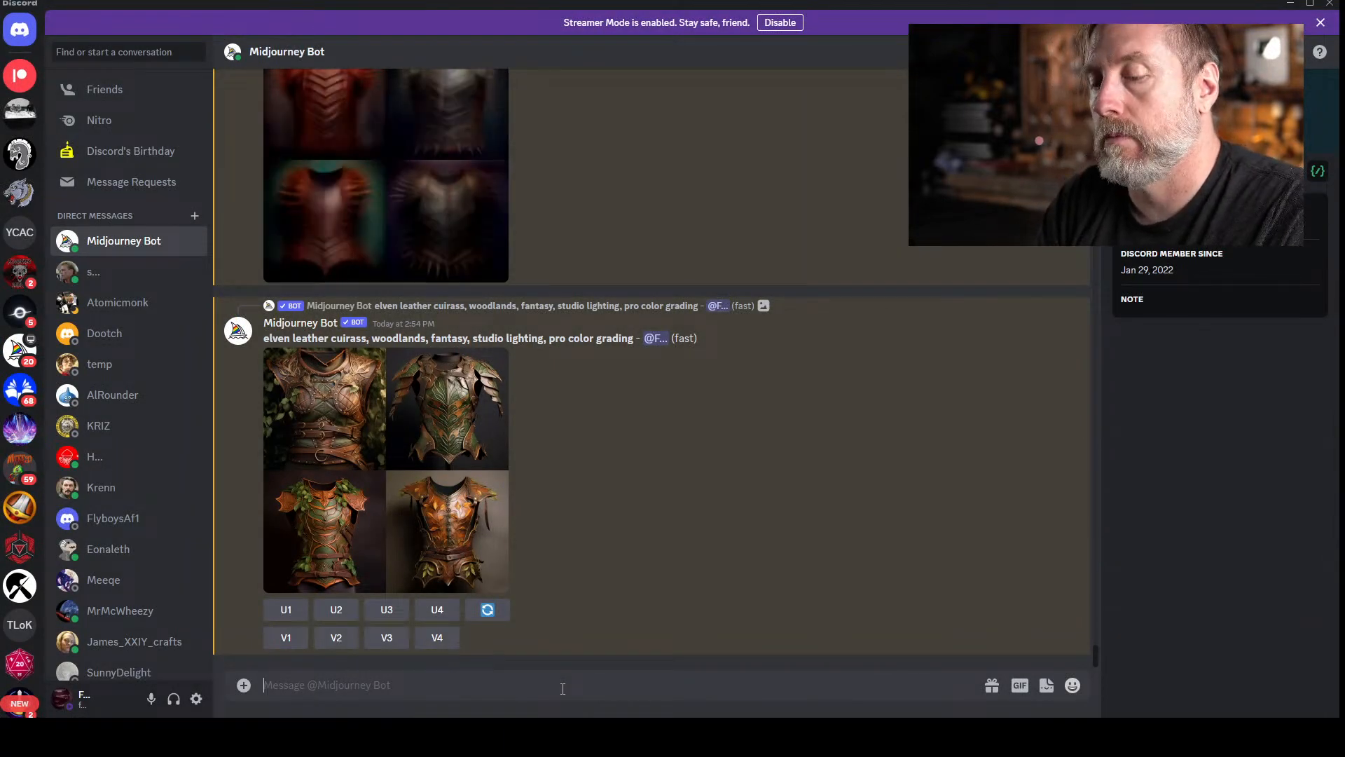
{"action": "type", "text": "/imagine"}
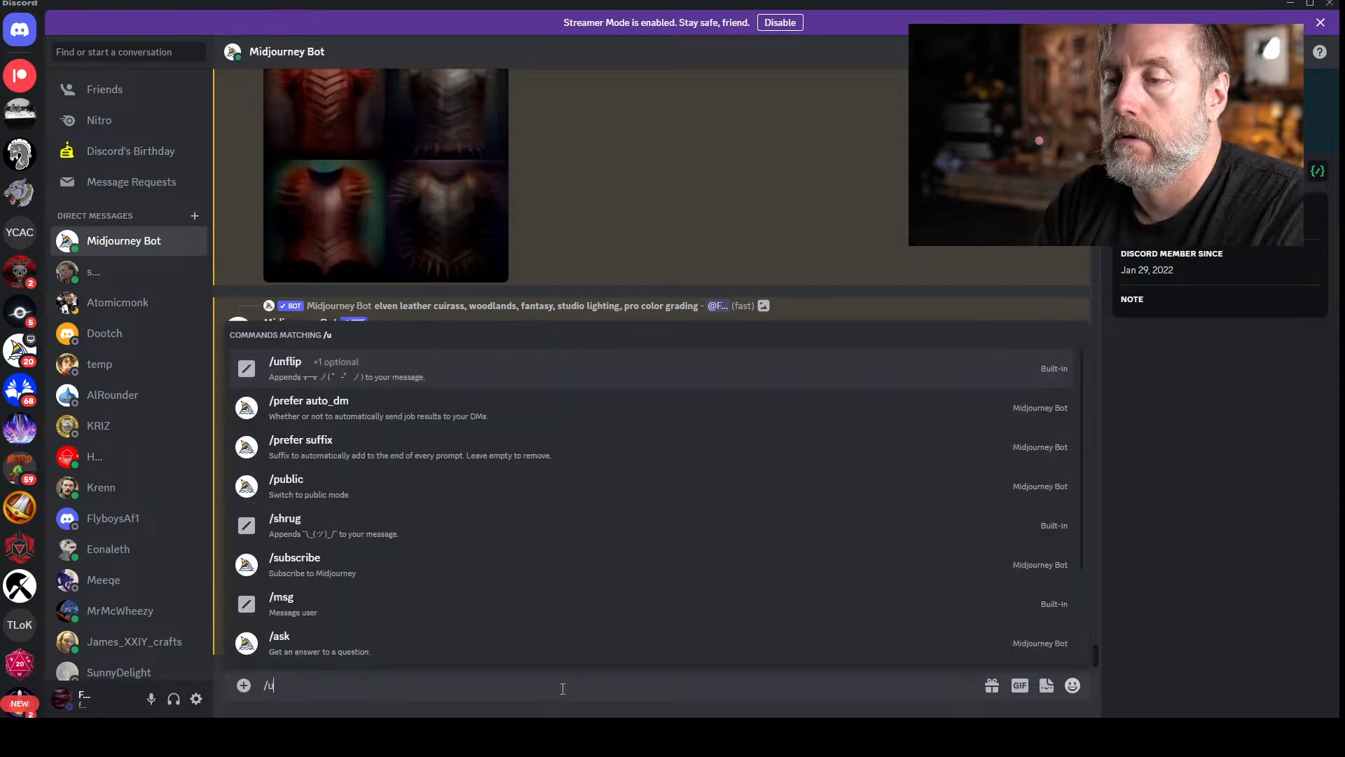
{"action": "key", "text": "Tab"}
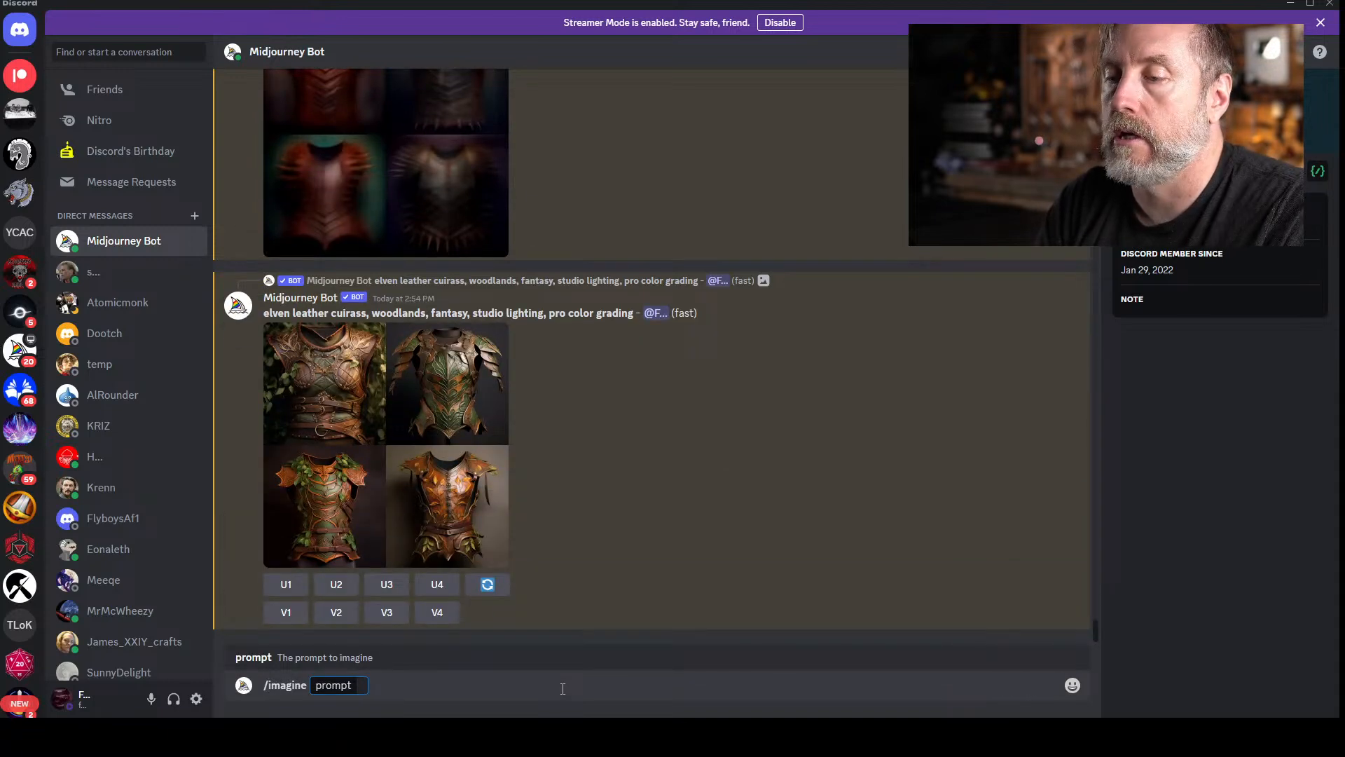
{"action": "type", "text": "concept sheet, leather cuirass,"}
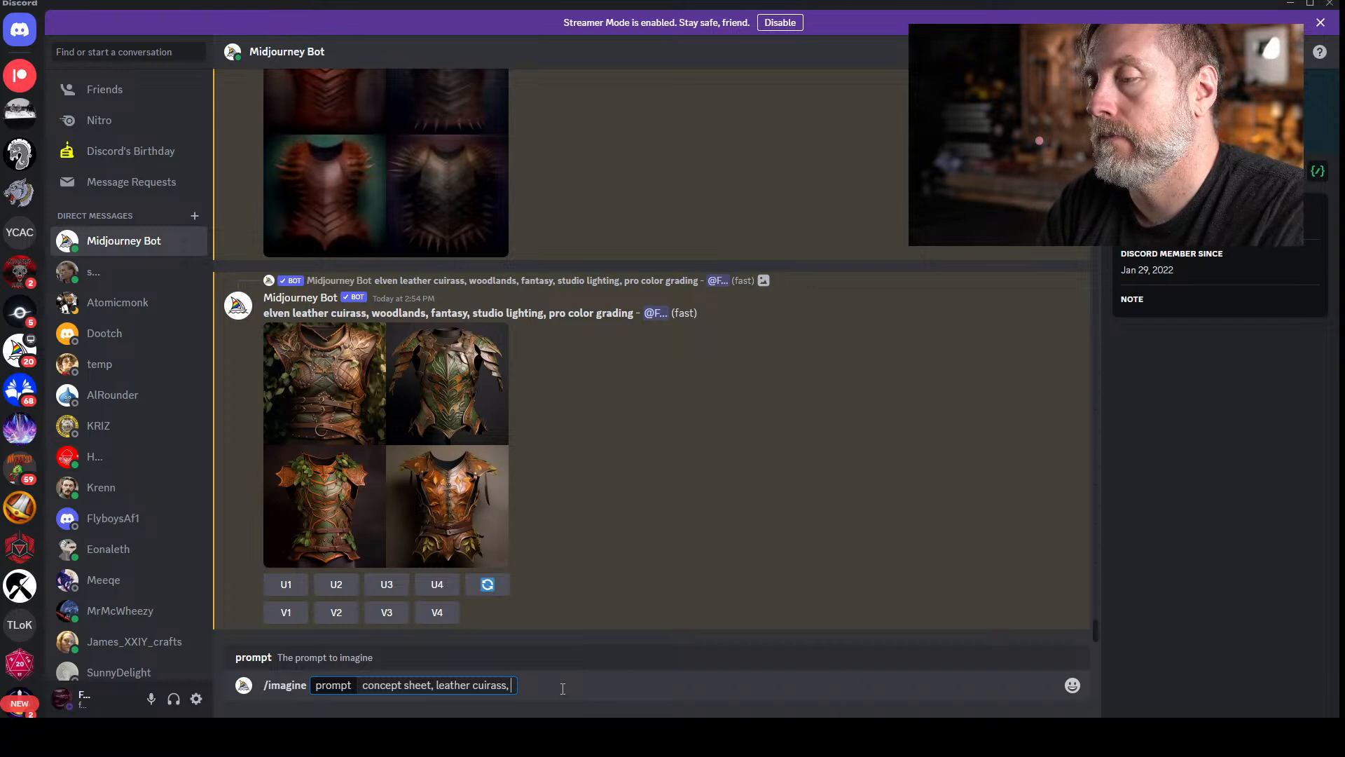
{"action": "type", "text": " pos"}
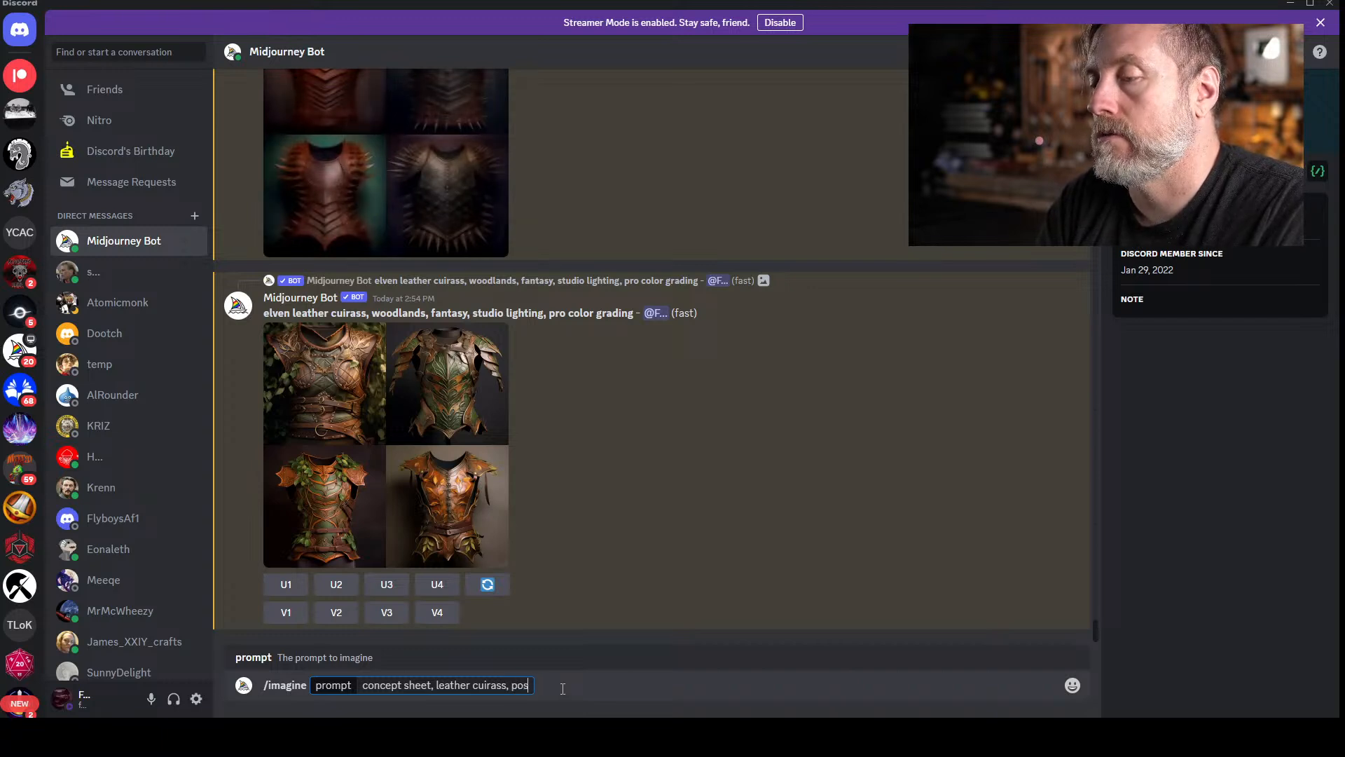
{"action": "type", "text": "t-apocaly"}
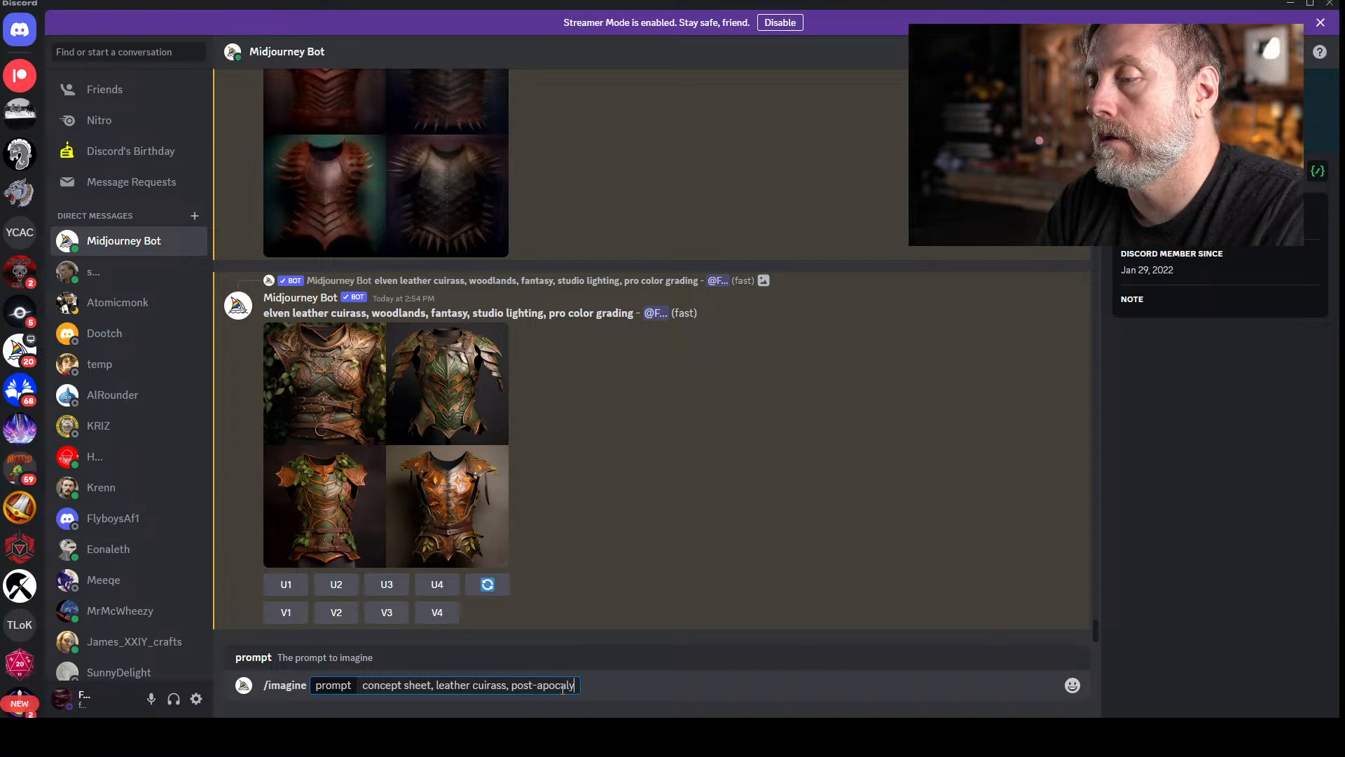
{"action": "type", "text": "ptic, gritty, pro co"}
{"action": "key", "text": "BackSpace"}
{"action": "key", "text": "BackSpace"}
{"action": "key", "text": "BackSpace"}
{"action": "key", "text": "BackSpace"}
{"action": "key", "text": "BackSpace"}
{"action": "key", "text": "BackSpace"}
{"action": "key", "text": "BackSpace"}
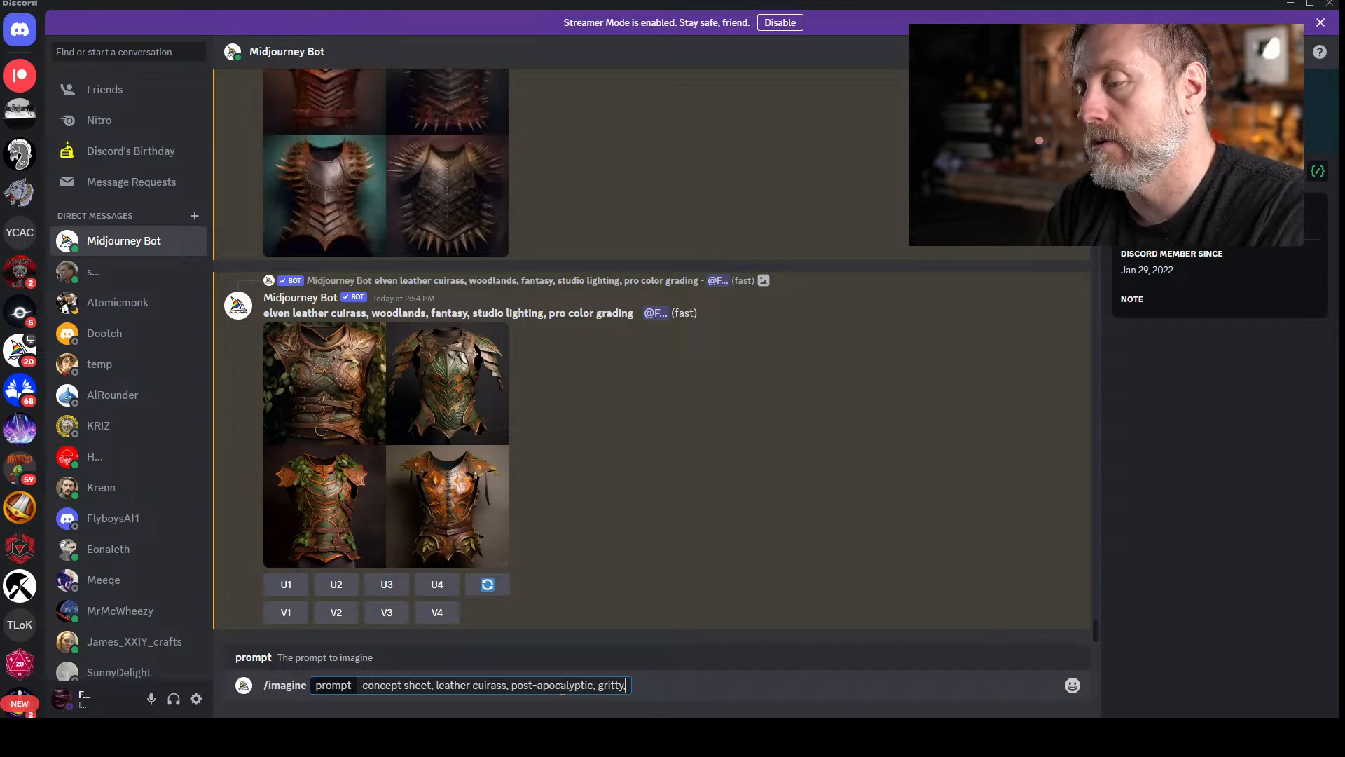
- Generate images from the prompt "concept sheet, leather cuirass, post-apocalyptic, gritty" and view the spiked orkish cuirass grid enlarged
{"action": "key", "text": "Return"}
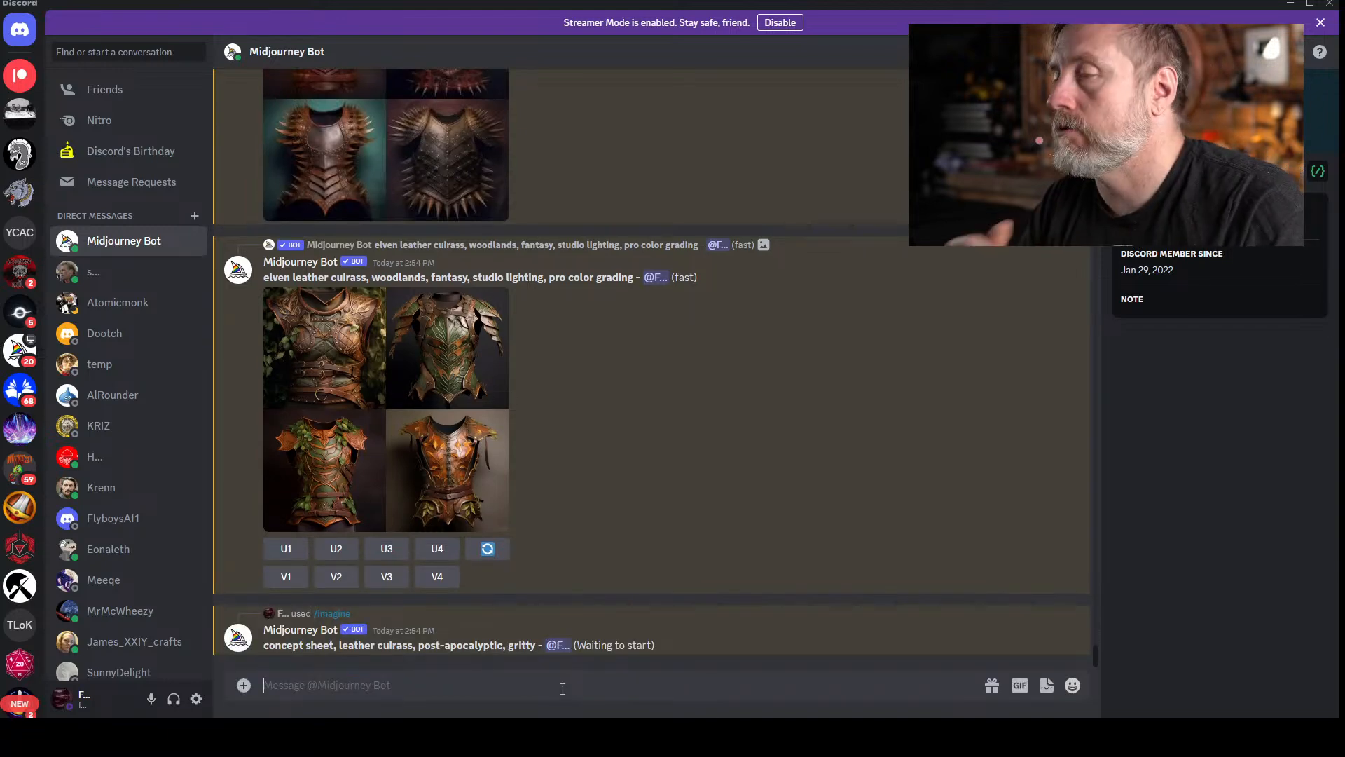
{"action": "scroll", "coordinate": [591, 368], "scroll_direction": "up", "scroll_amount": 5}
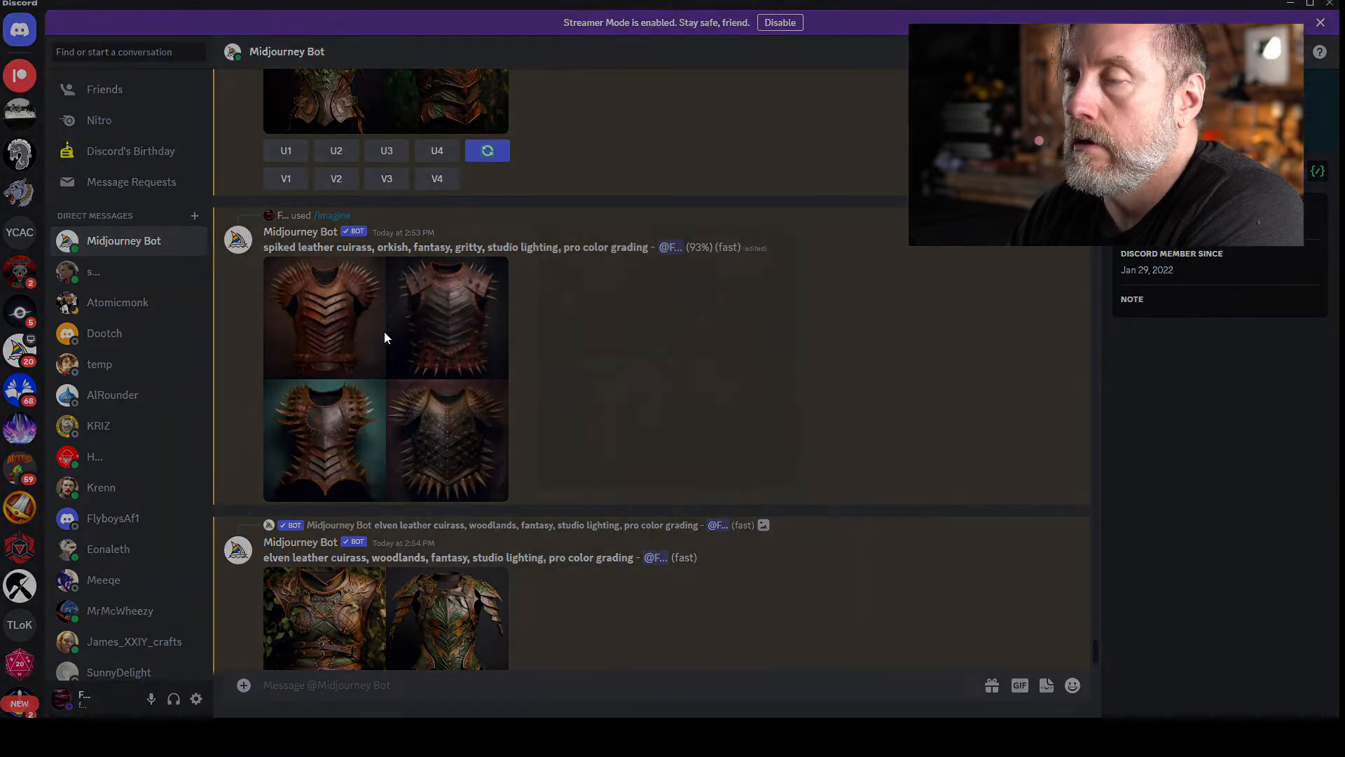
{"action": "left_click", "coordinate": [384, 332]}
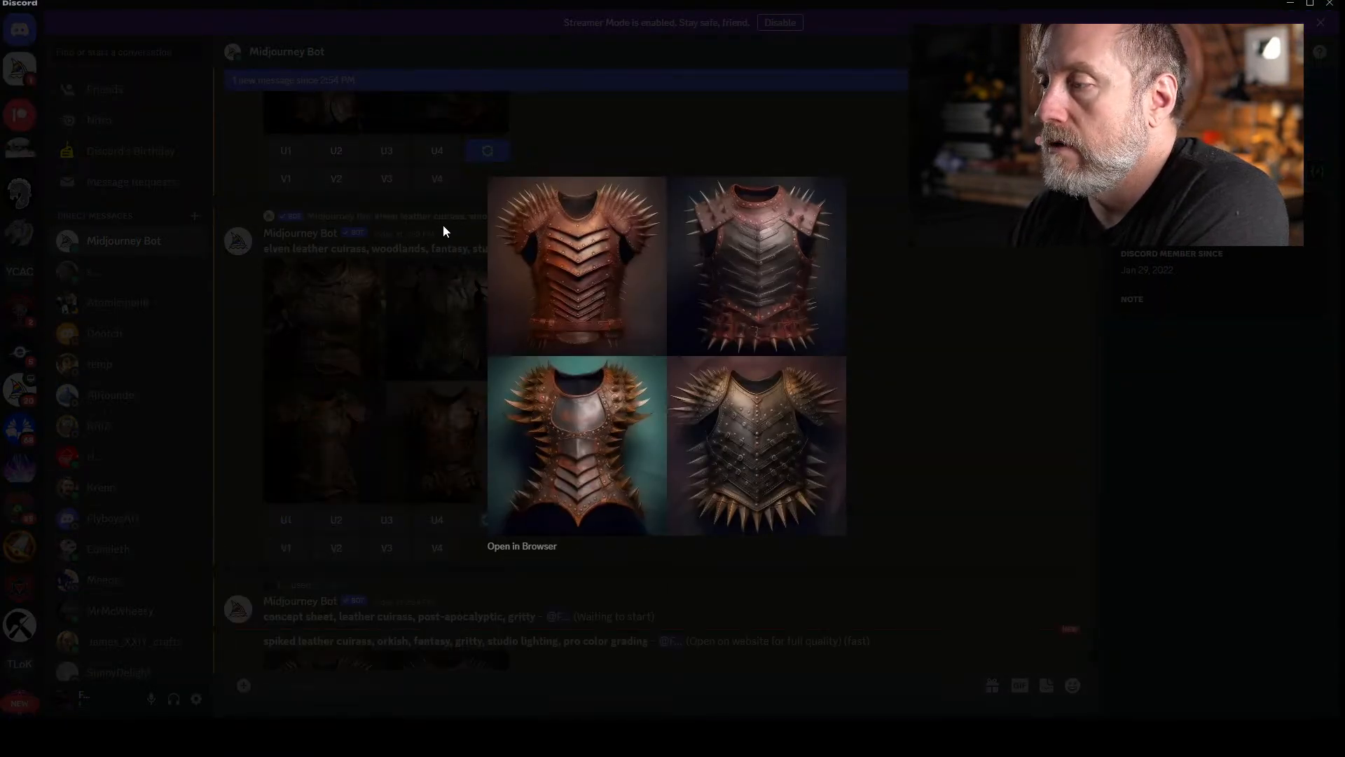
{"action": "left_click", "coordinate": [427, 258]}
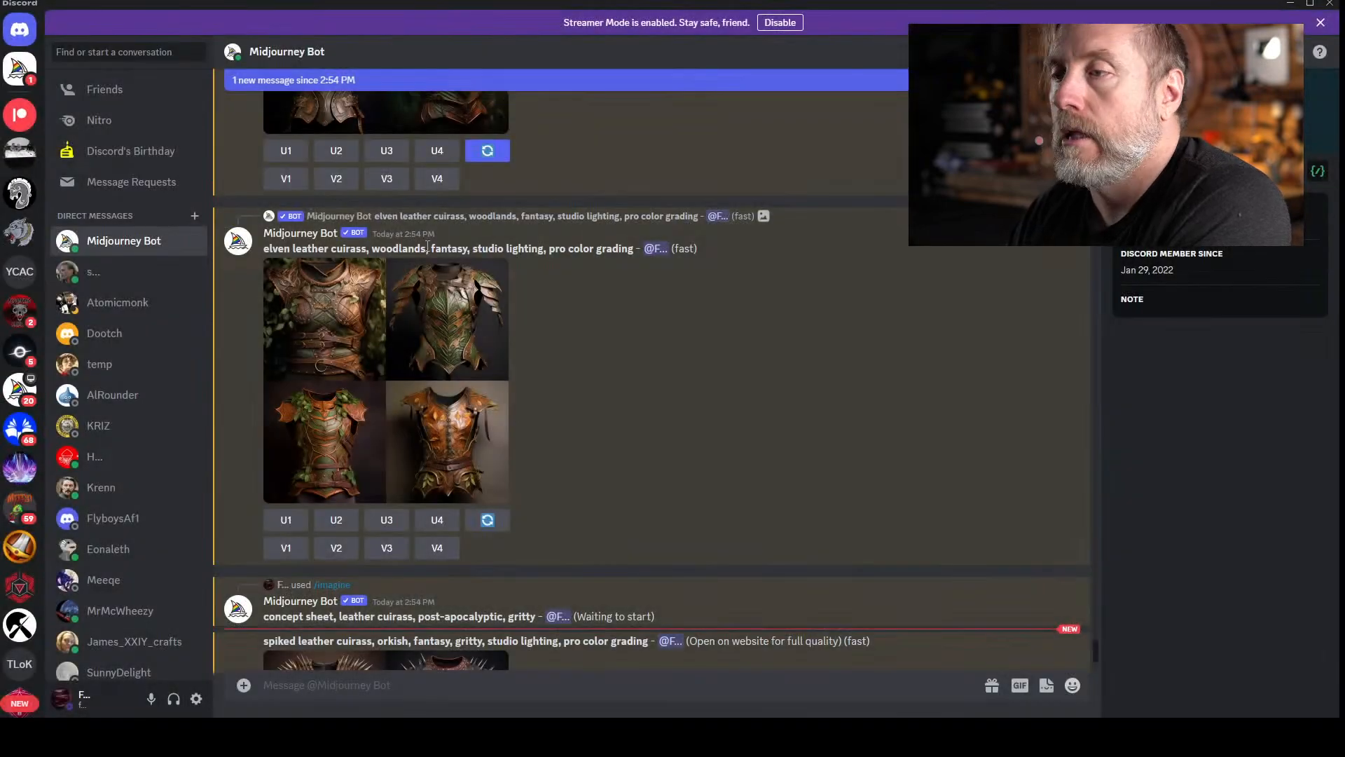
- Examine the full-quality spiked orkish cuirass images enlarged, and compare them with the elven cuirass and concept sheet images
{"action": "scroll", "coordinate": [632, 379], "scroll_direction": "down", "scroll_amount": 10}
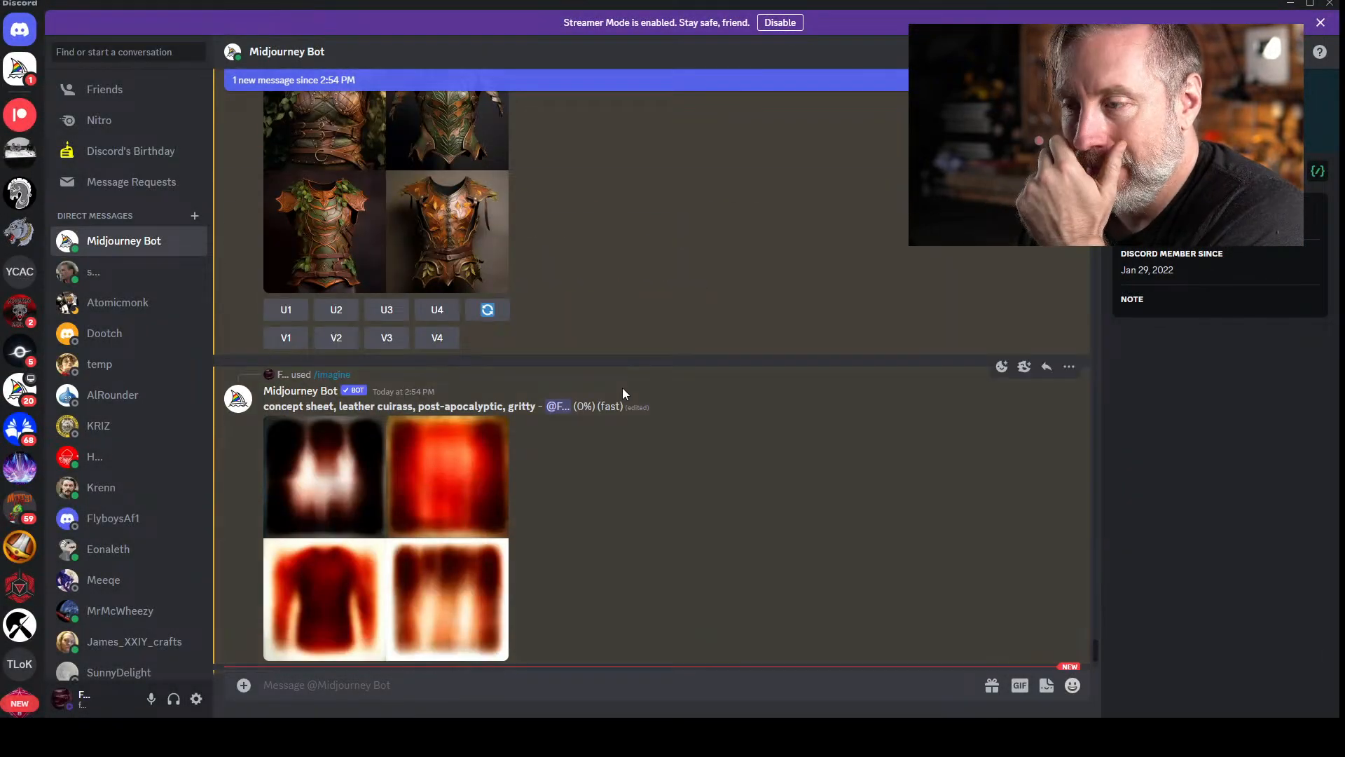
{"action": "left_click", "coordinate": [302, 400]}
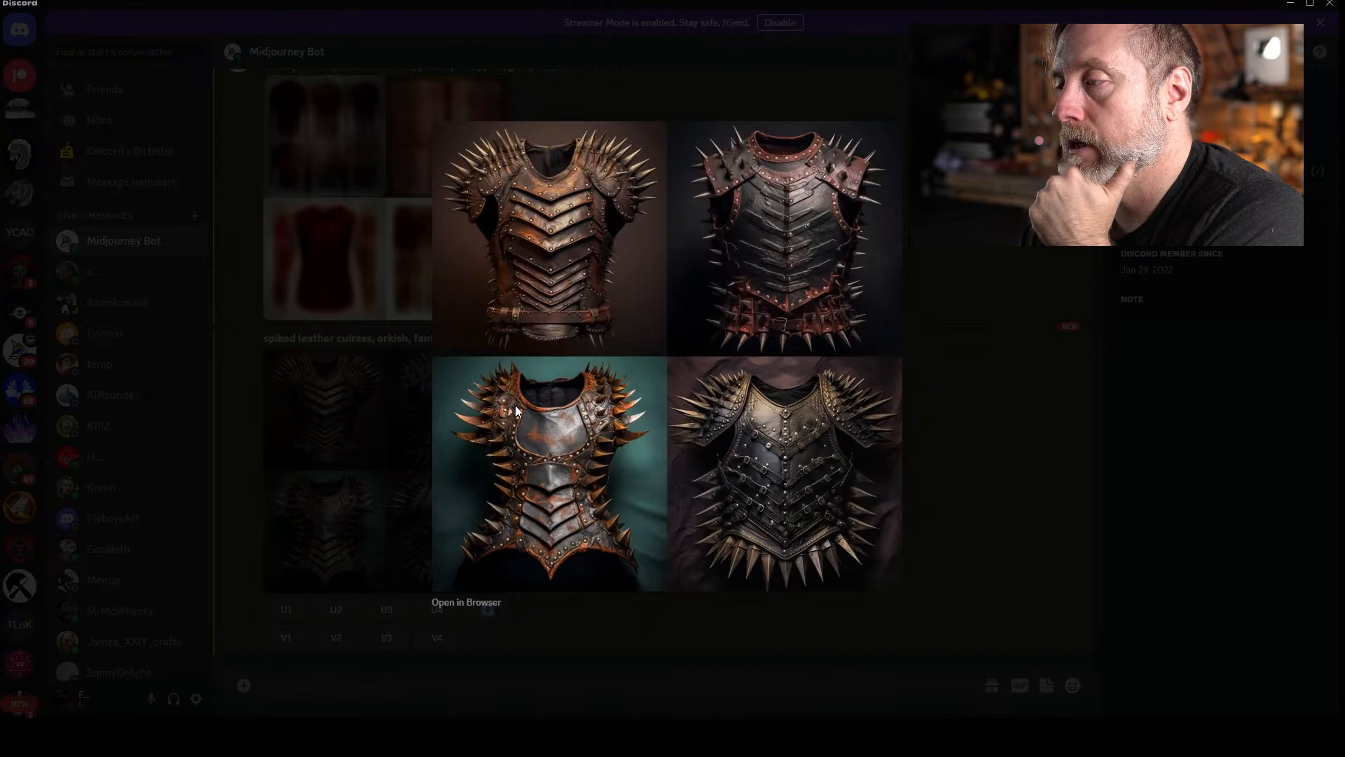
{"action": "left_click", "coordinate": [304, 401]}
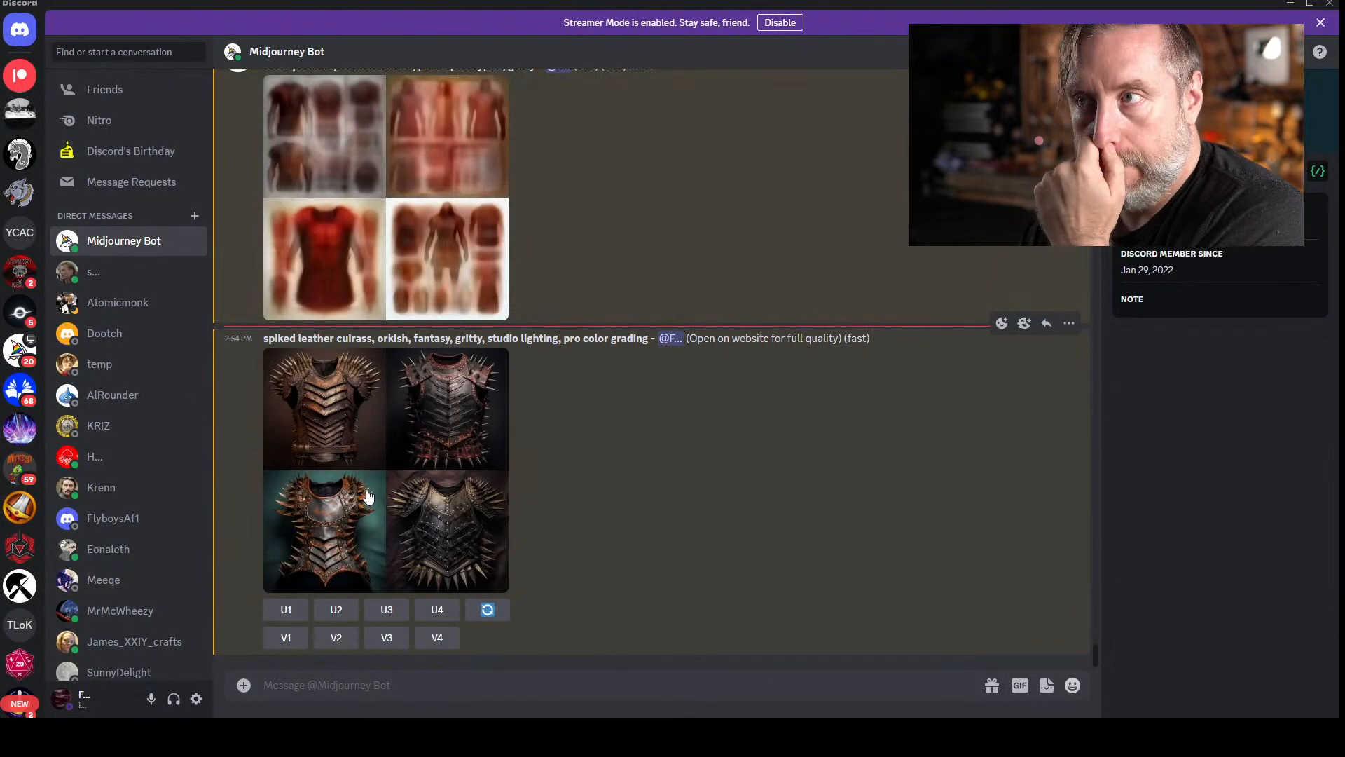
{"action": "scroll", "coordinate": [406, 515], "scroll_direction": "up", "scroll_amount": 3}
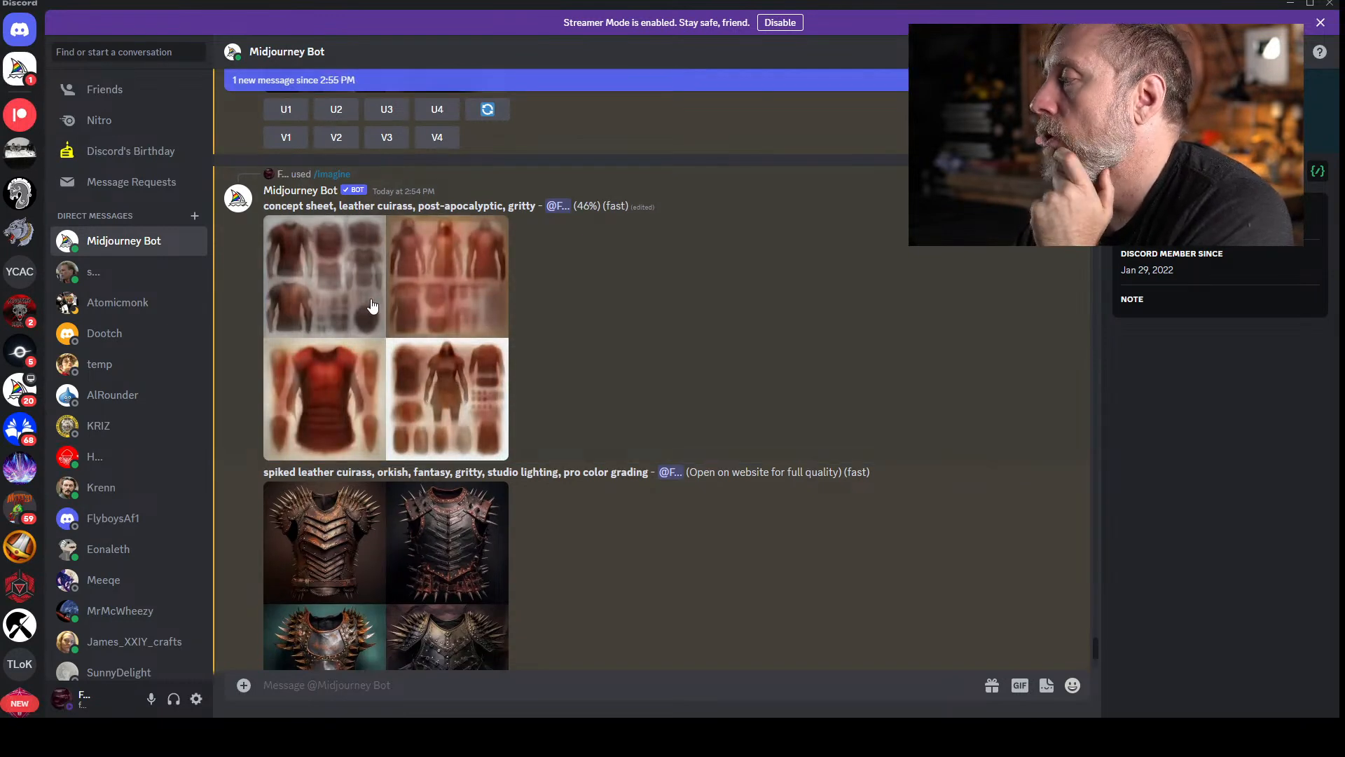
{"action": "scroll", "coordinate": [440, 367], "scroll_direction": "up", "scroll_amount": 3}
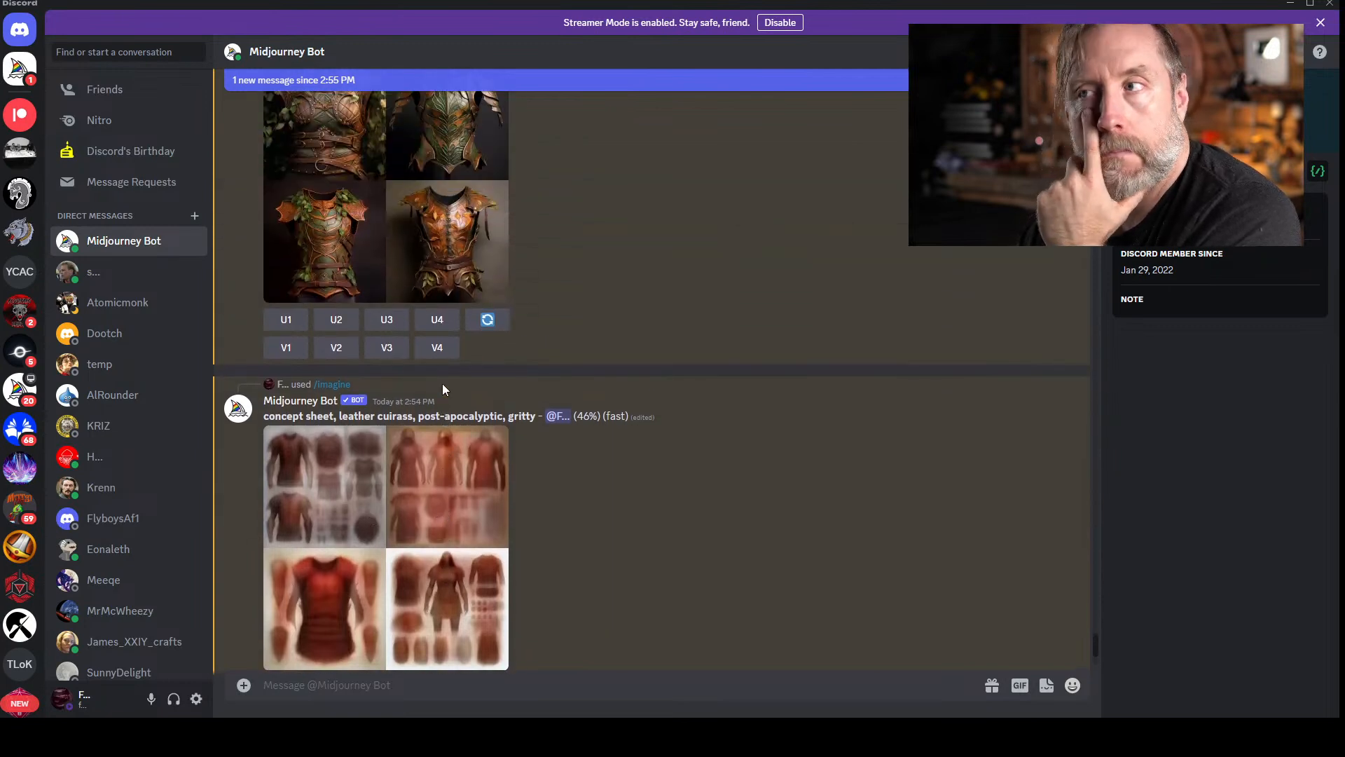
{"action": "scroll", "coordinate": [438, 393], "scroll_direction": "up", "scroll_amount": 1}
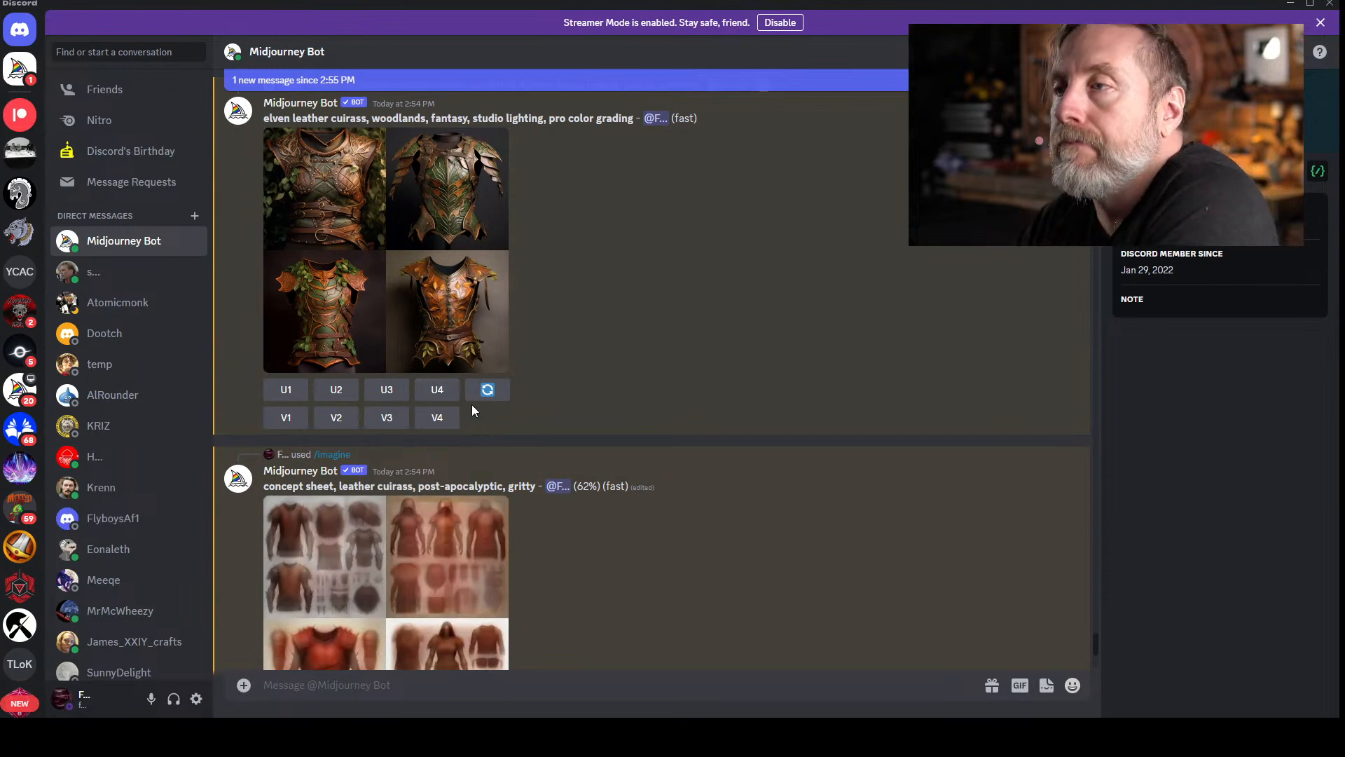
{"action": "scroll", "coordinate": [473, 410], "scroll_direction": "down", "scroll_amount": 4}
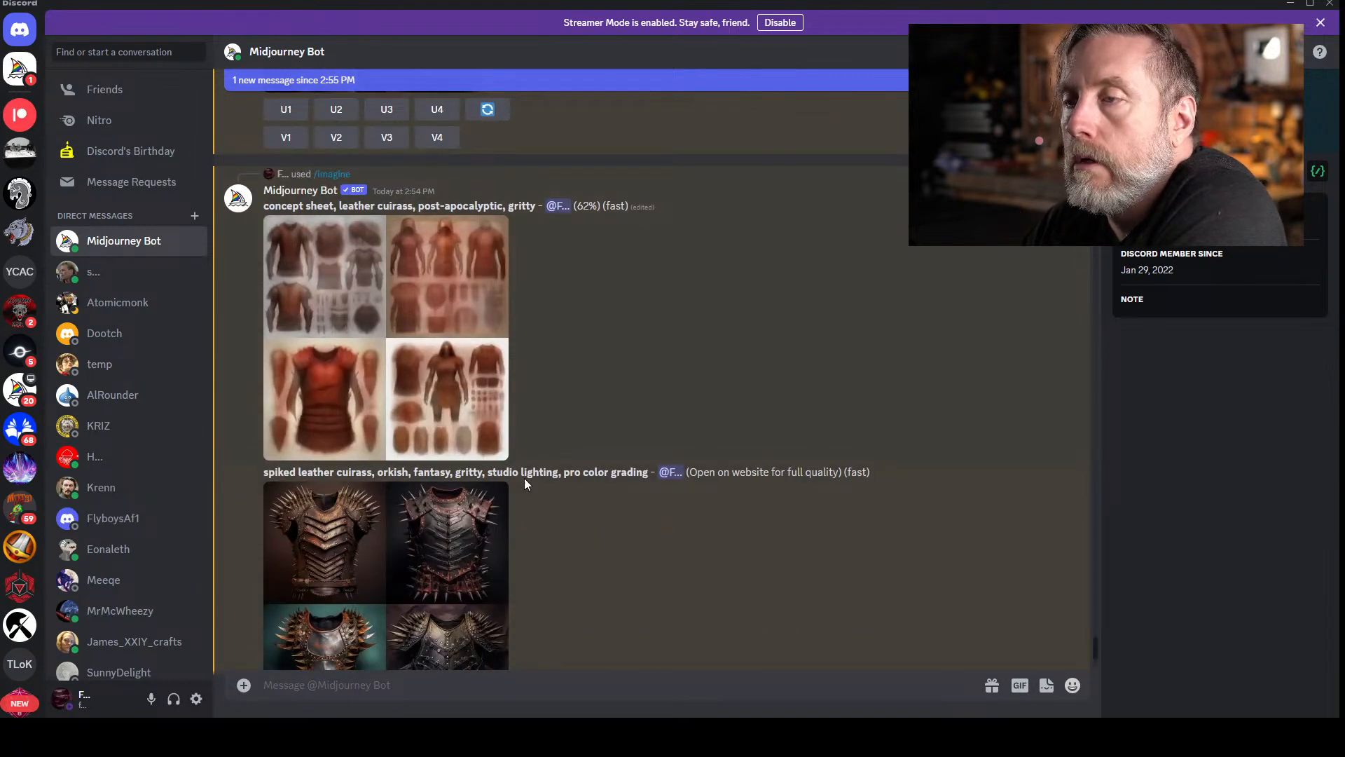
{"action": "type", "text": "--no"}
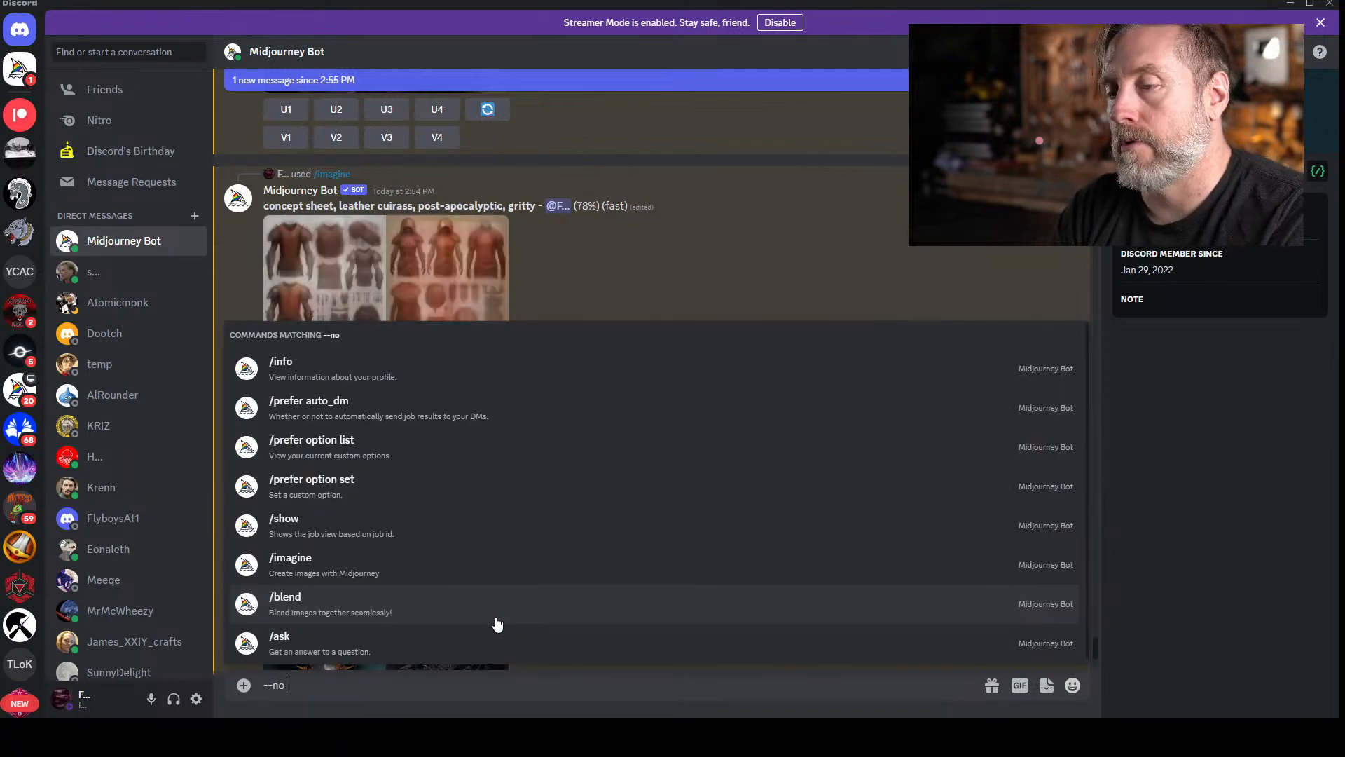
{"action": "type", "text": " leaves"}
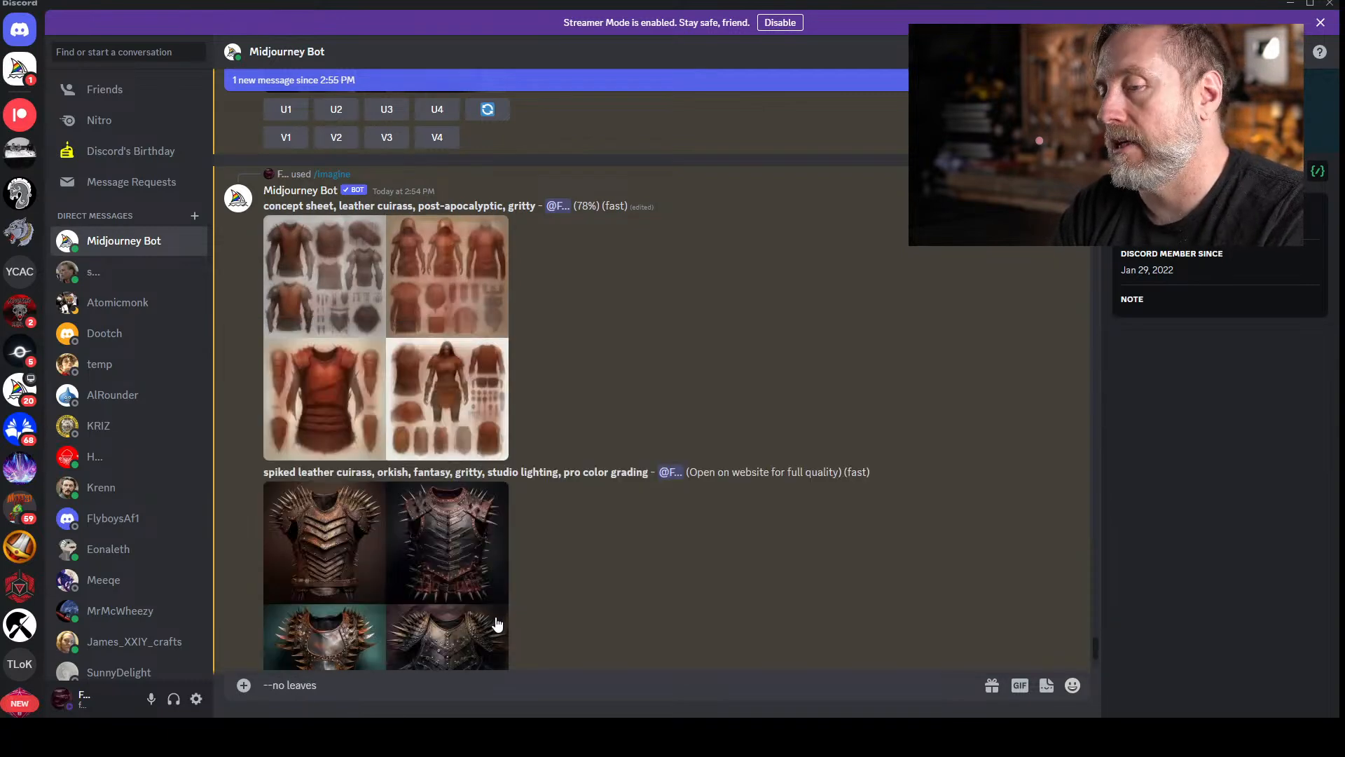
{"action": "key", "text": "ctrl+a"}
{"action": "key", "text": "BackSpace"}
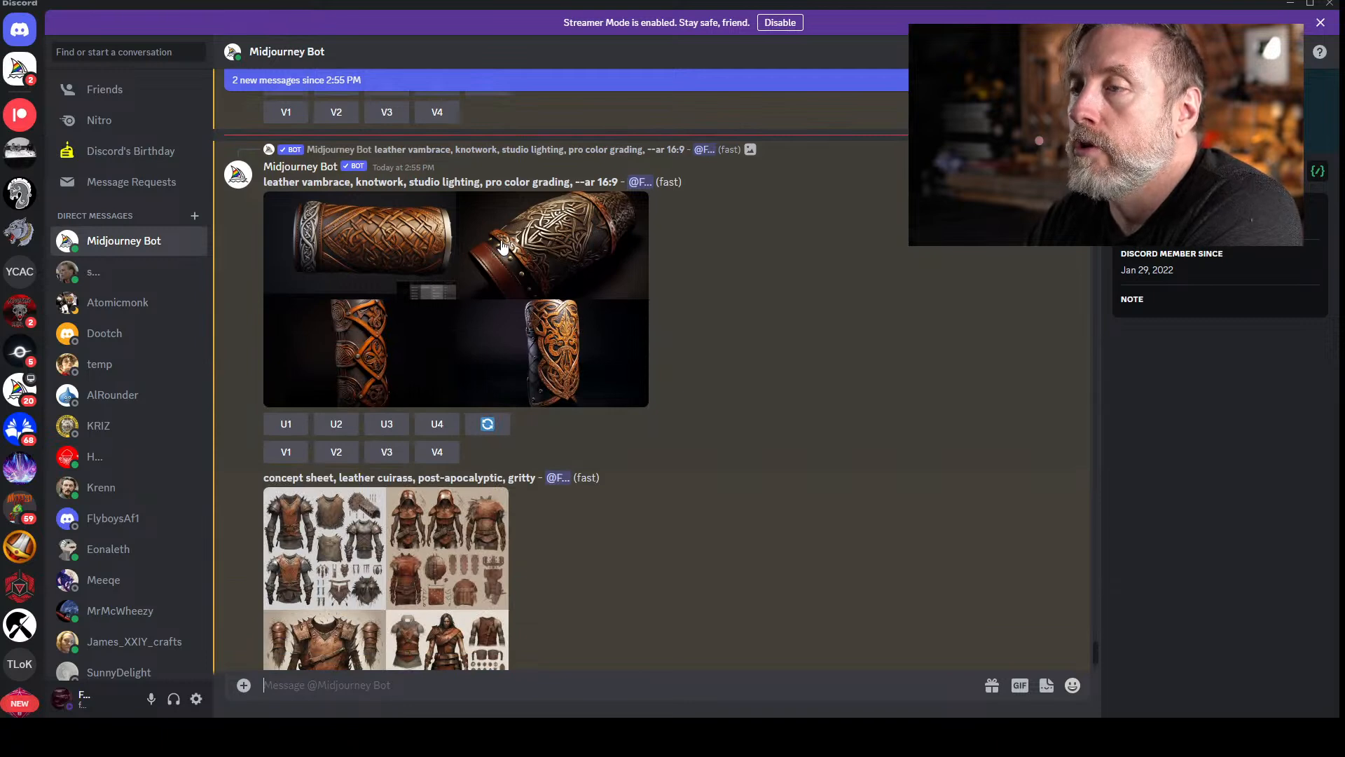
- View the knotwork leather vambrace images and the post-apocalyptic leather cuirass concept sheets enlarged
{"action": "left_click", "coordinate": [432, 342]}
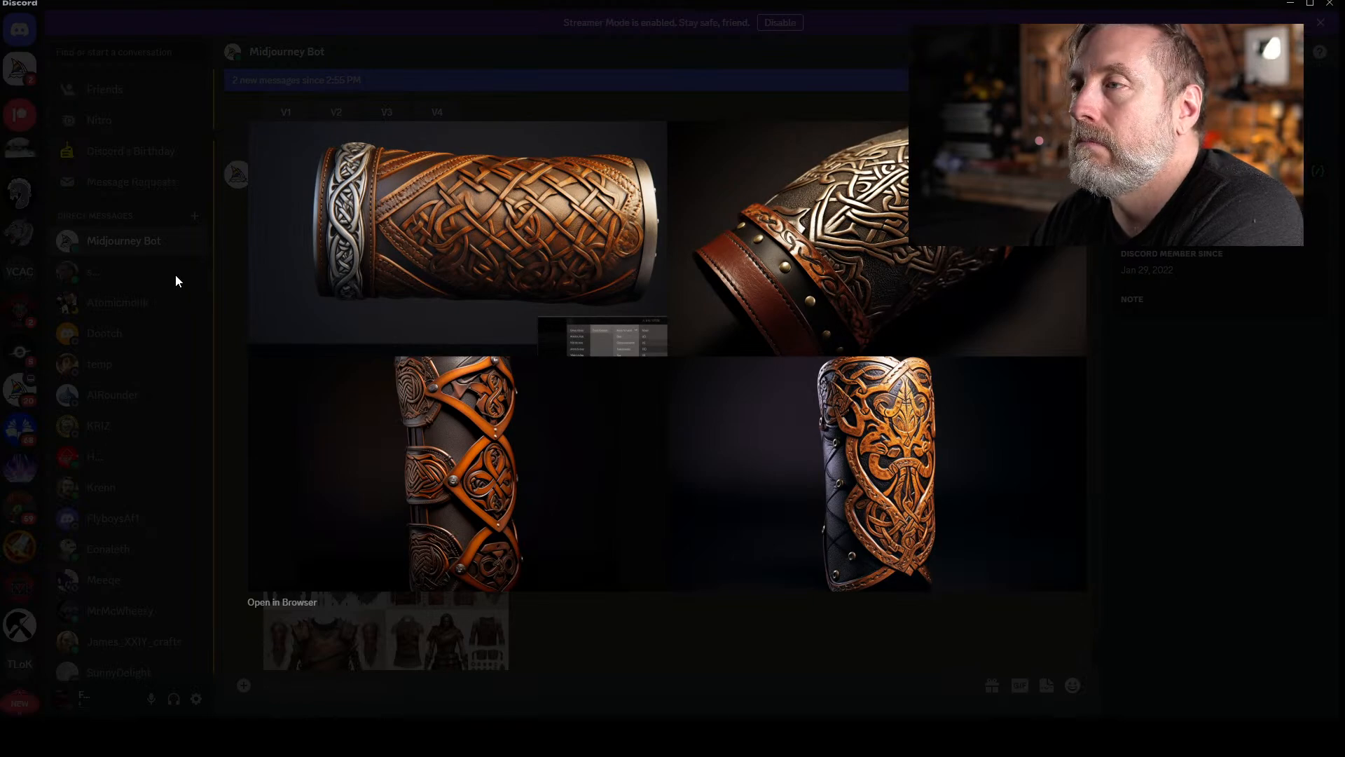
{"action": "left_click", "coordinate": [158, 242]}
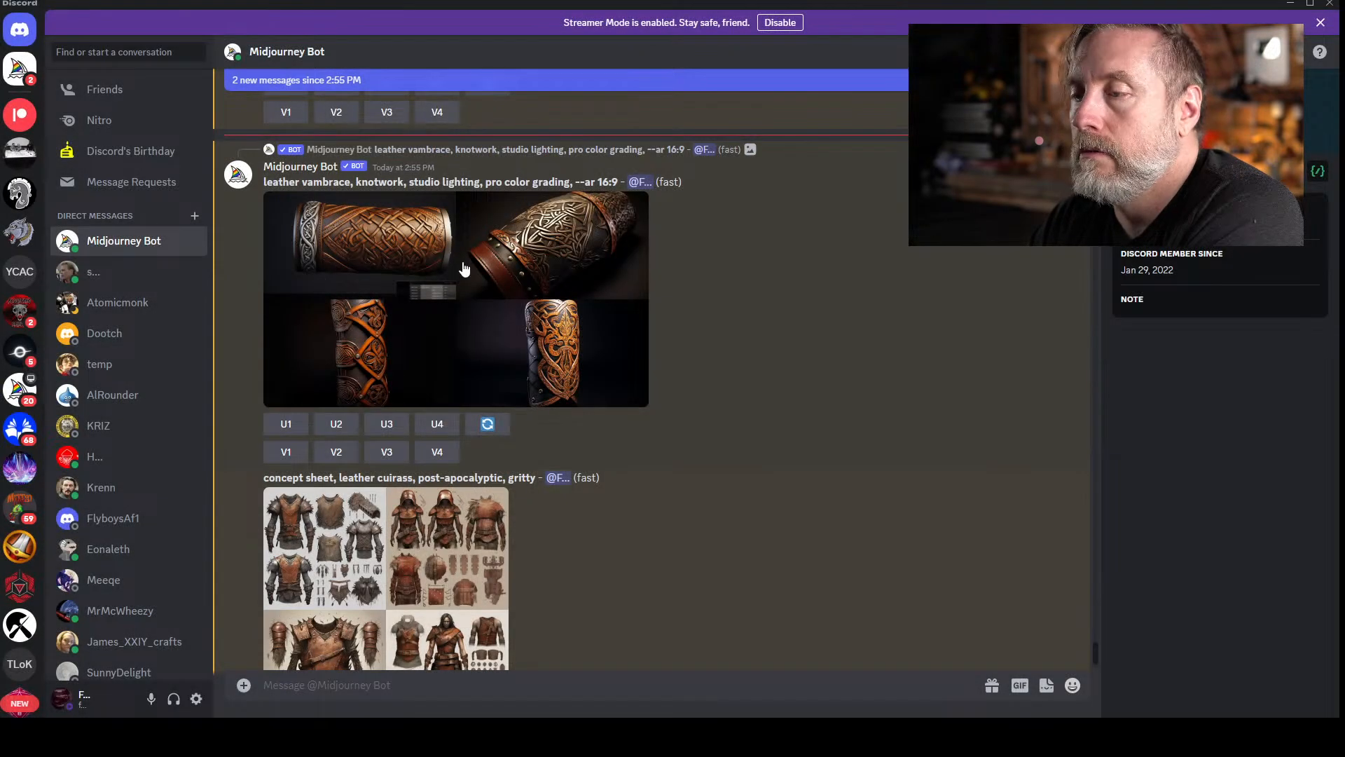
{"action": "scroll", "coordinate": [421, 301], "scroll_direction": "down", "scroll_amount": 3}
{"action": "left_click", "coordinate": [459, 430]}
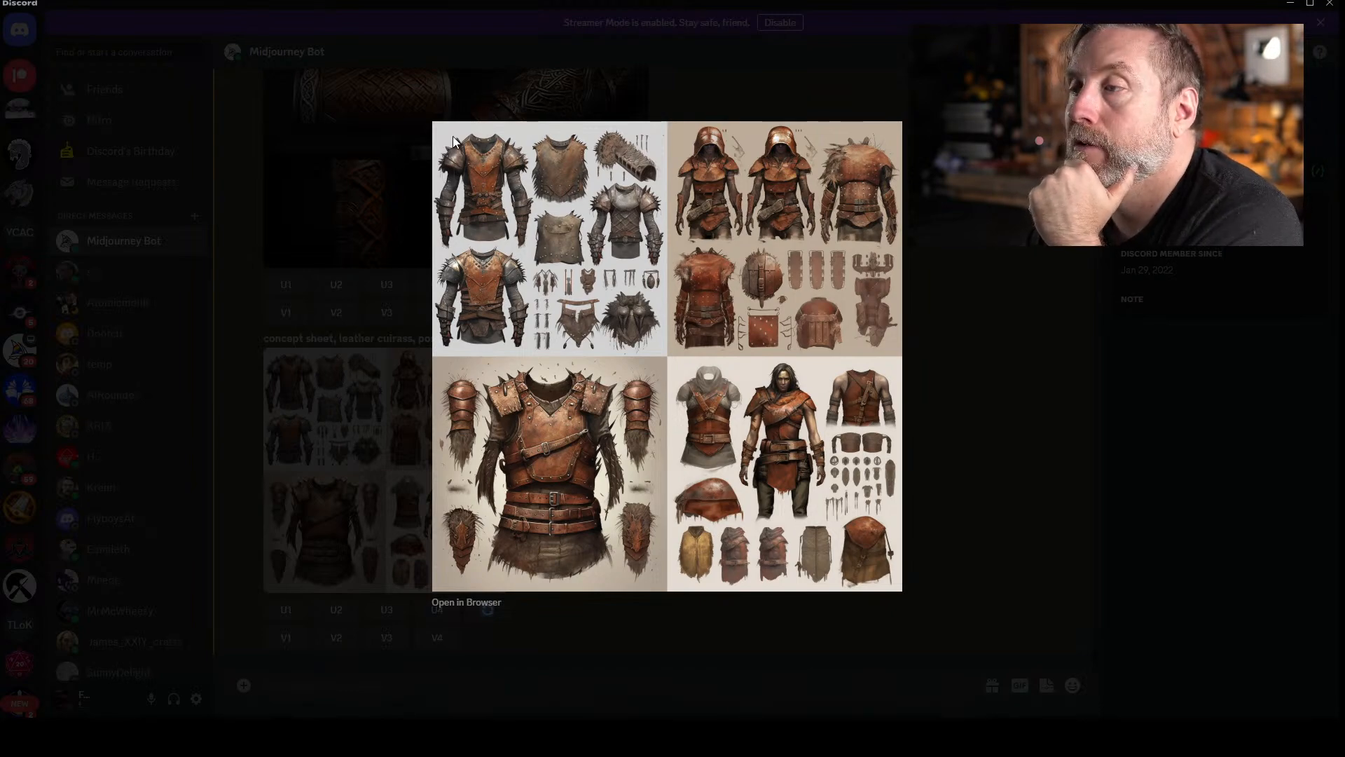
{"action": "left_click", "coordinate": [317, 179]}
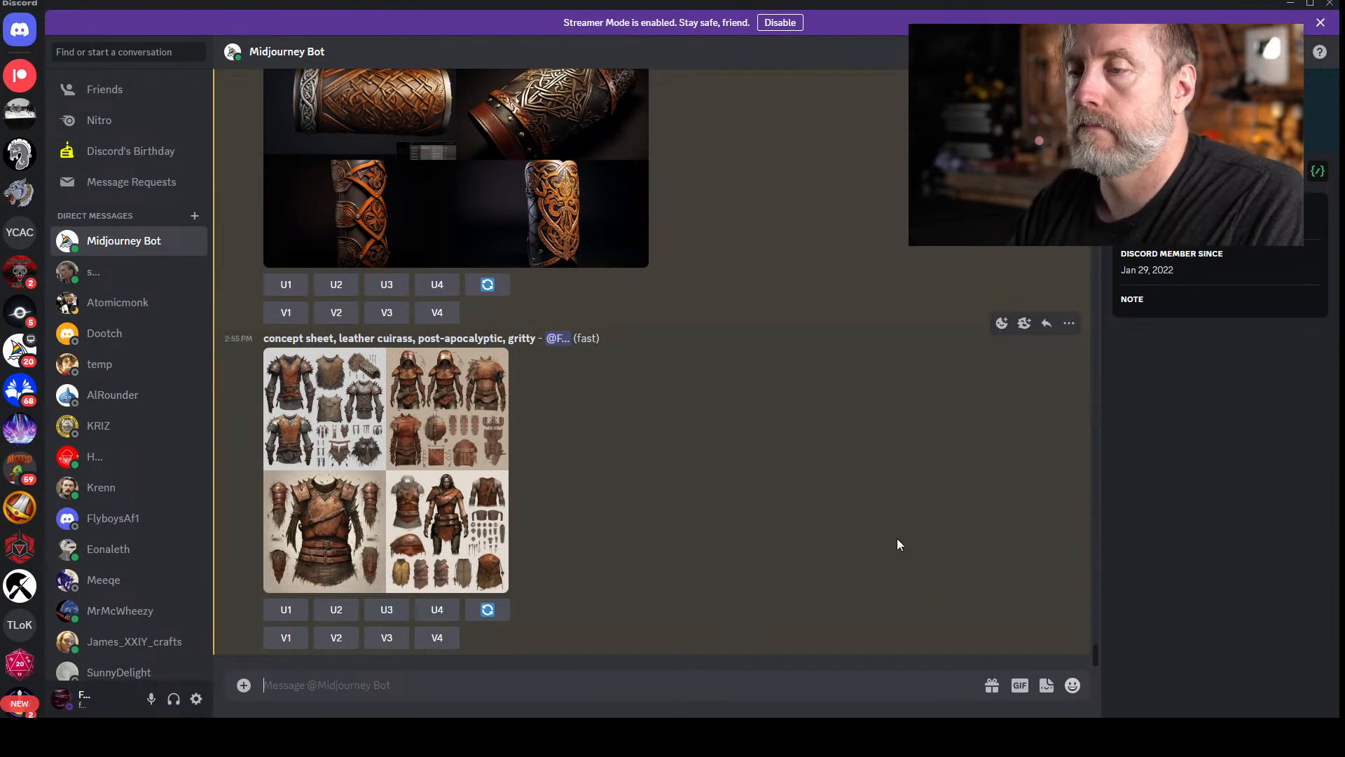
{"action": "type", "text": "/im"}
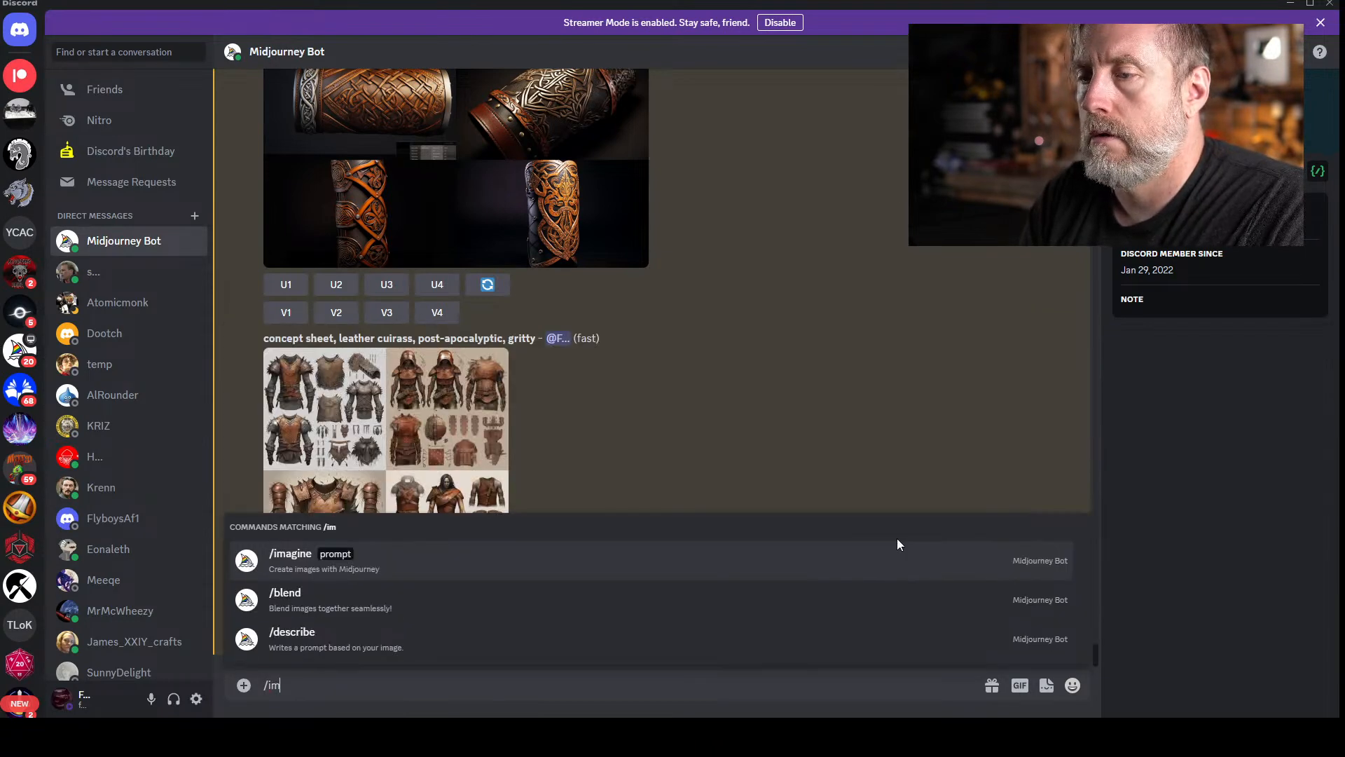
{"action": "key", "text": "BackSpace"}
{"action": "key", "text": "BackSpace"}
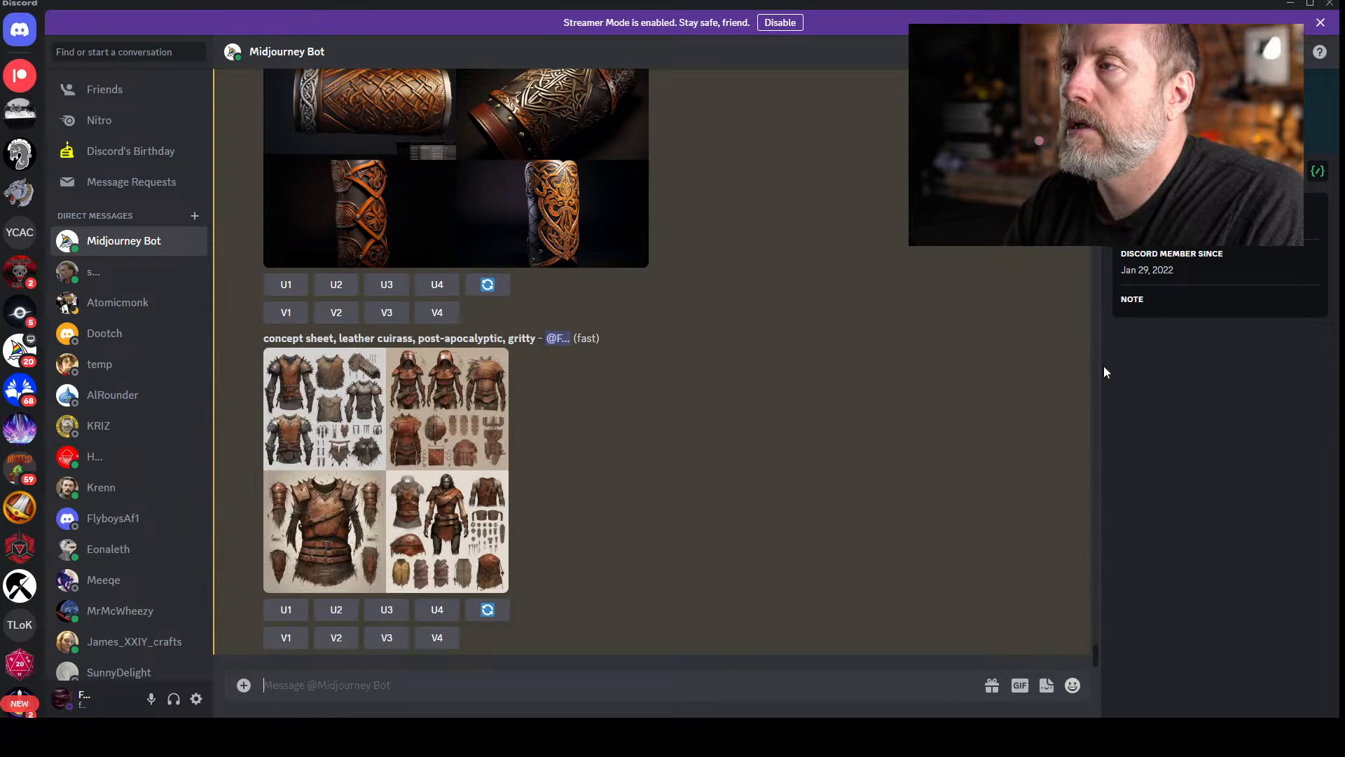
- Generate images with /imagine from the prompt "leather viking bag, gritty, medieval, drawstring pouch attached, bottle holder"
{"action": "scroll", "coordinate": [1016, 337], "scroll_direction": "up", "scroll_amount": 6}
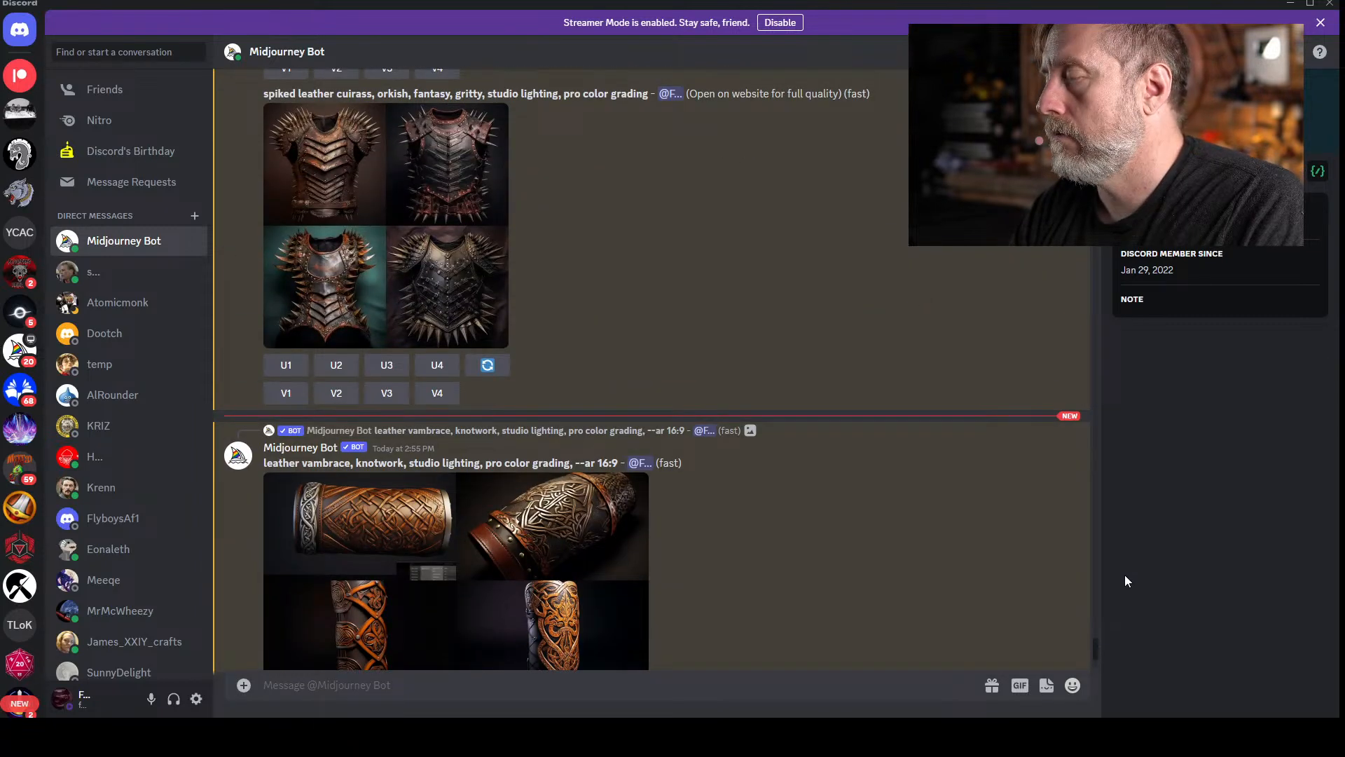
{"action": "scroll", "coordinate": [1041, 607], "scroll_direction": "up", "scroll_amount": 3}
{"action": "scroll", "coordinate": [1039, 607], "scroll_direction": "down", "scroll_amount": 2}
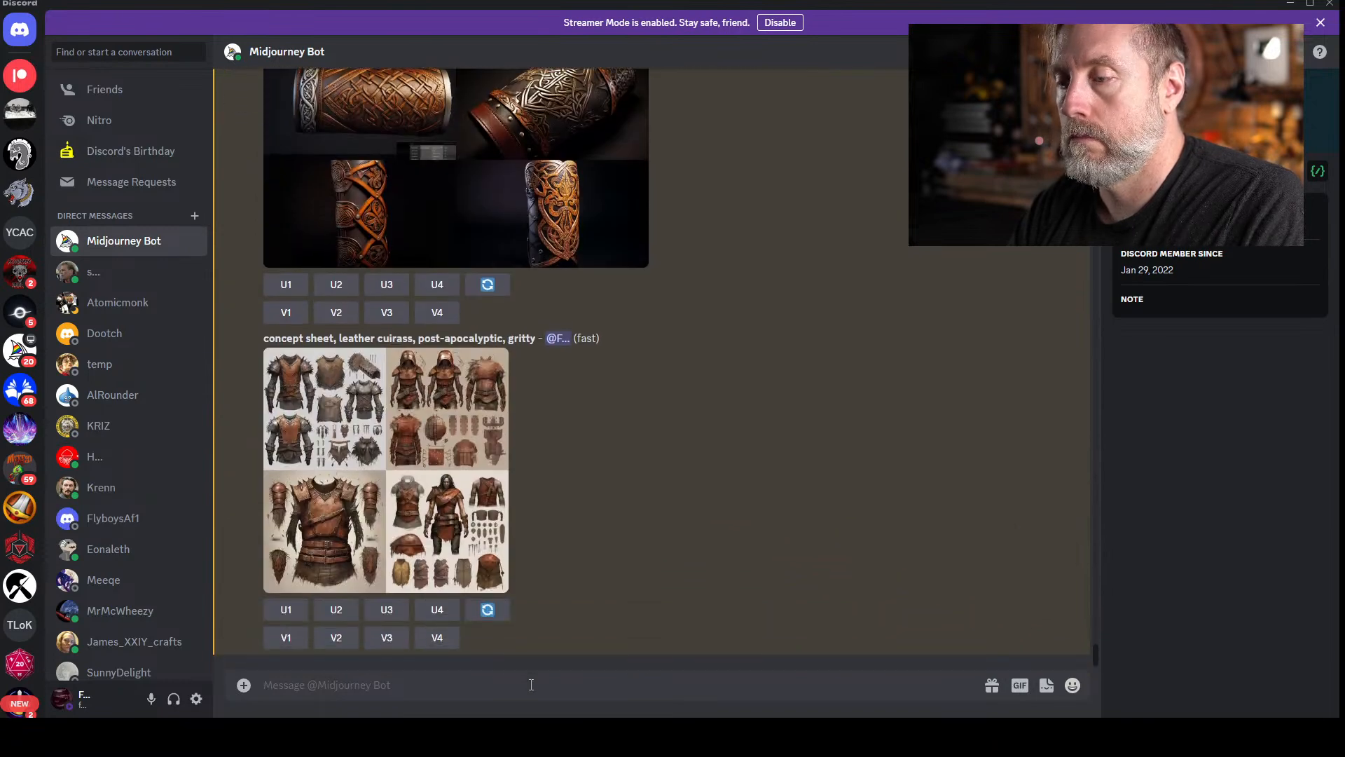
{"action": "type", "text": "/imagine"}
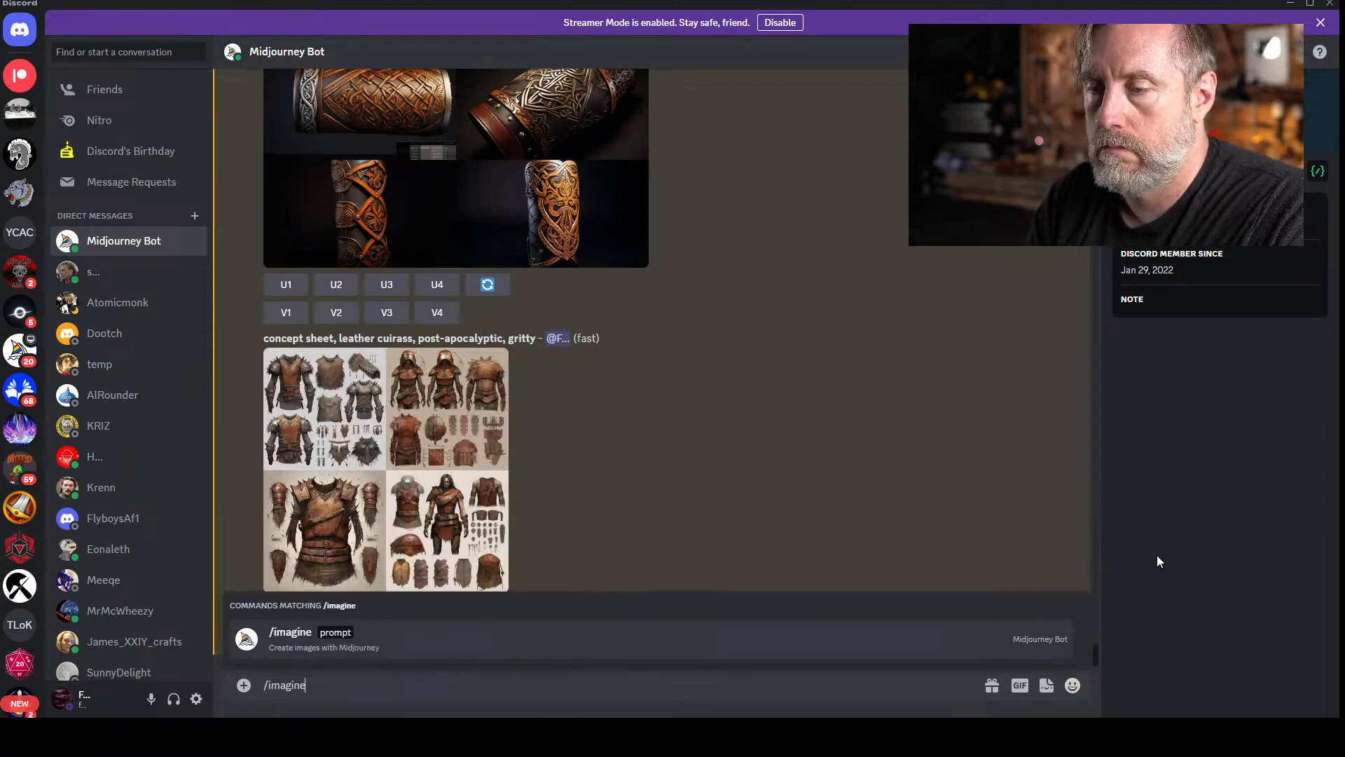
{"action": "key", "text": "Tab"}
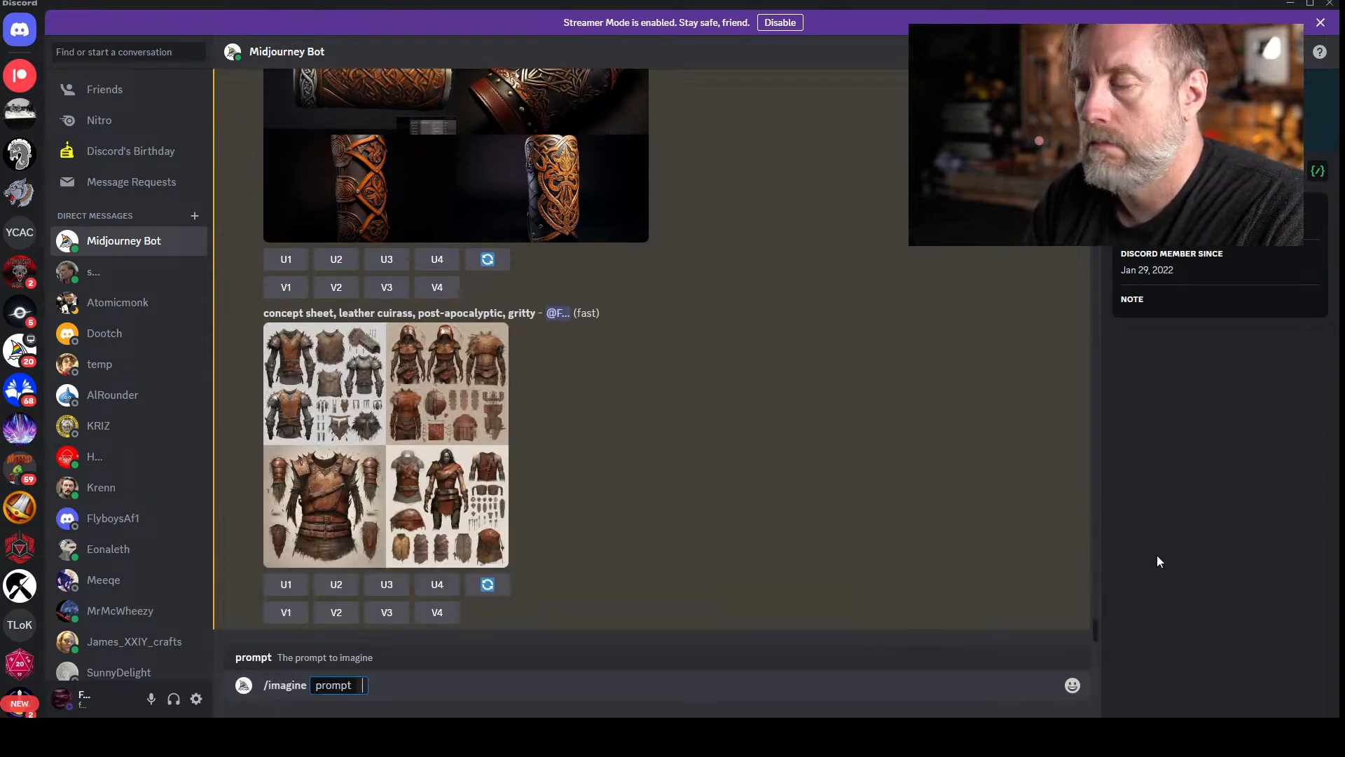
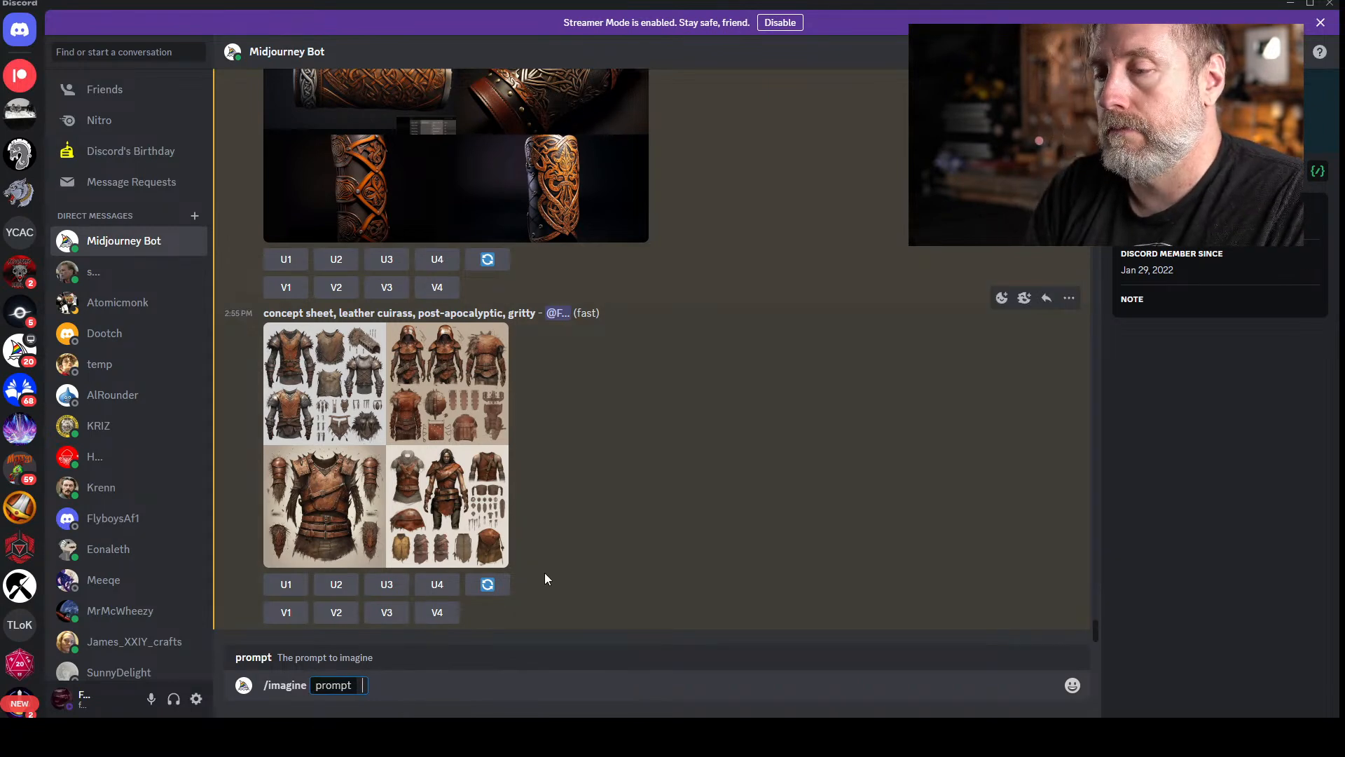
{"action": "type", "text": "leather viking bag, gritty, medieval, "}
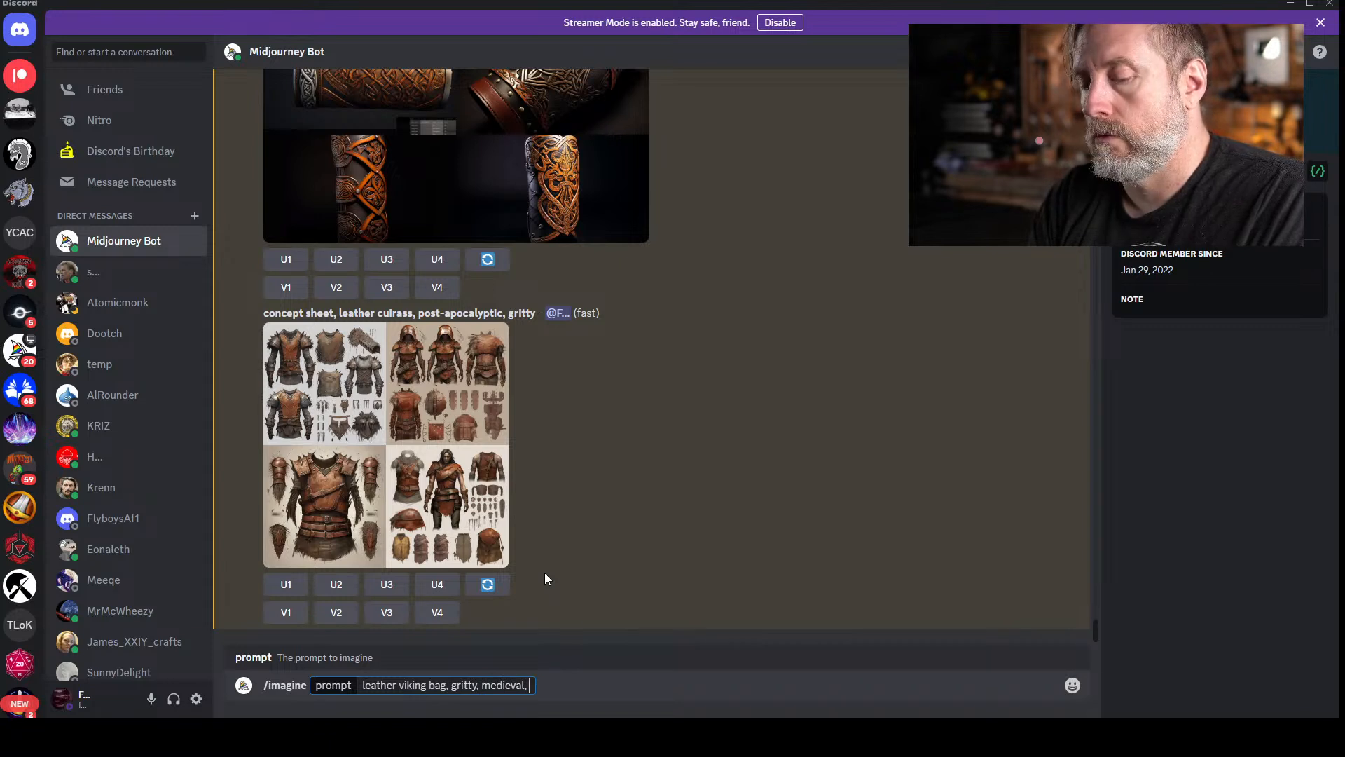
{"action": "type", "text": "drawstring pouch attache"}
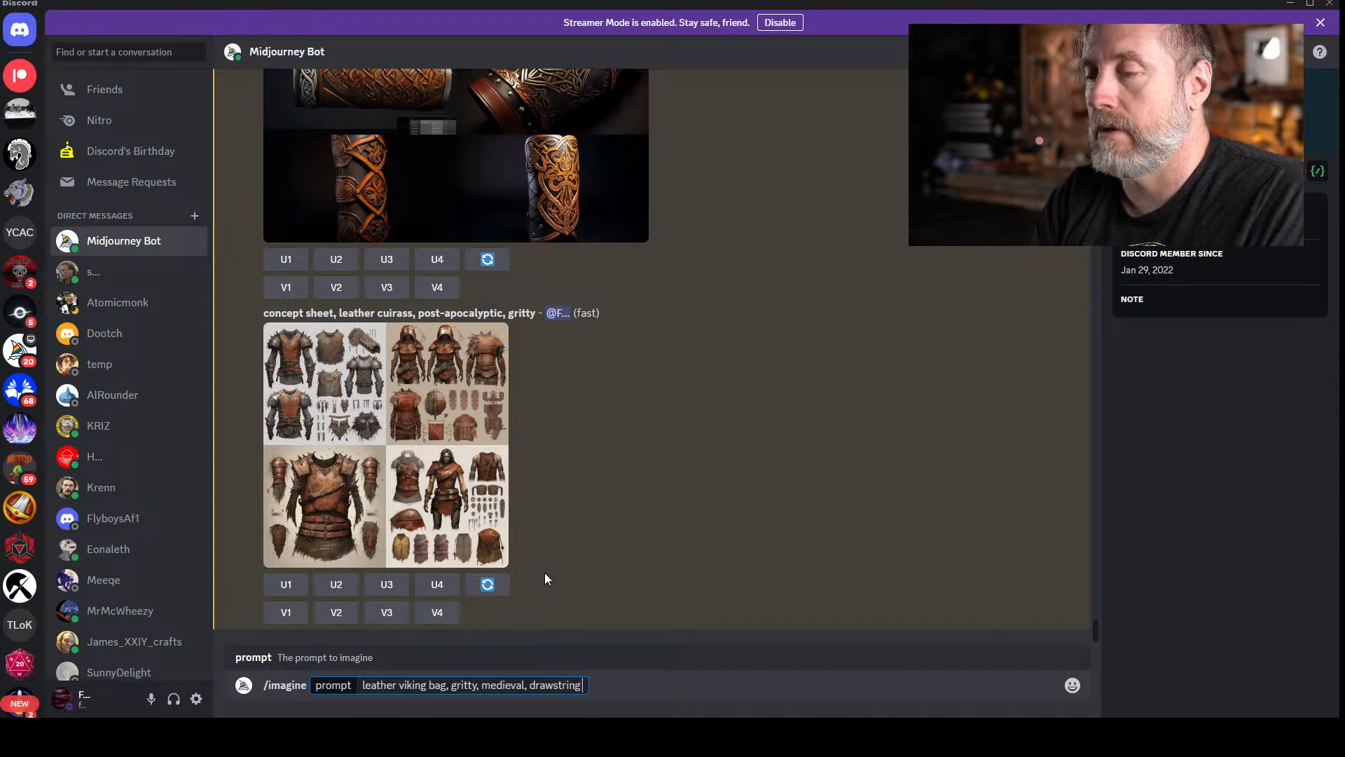
{"action": "type", "text": "d, "}
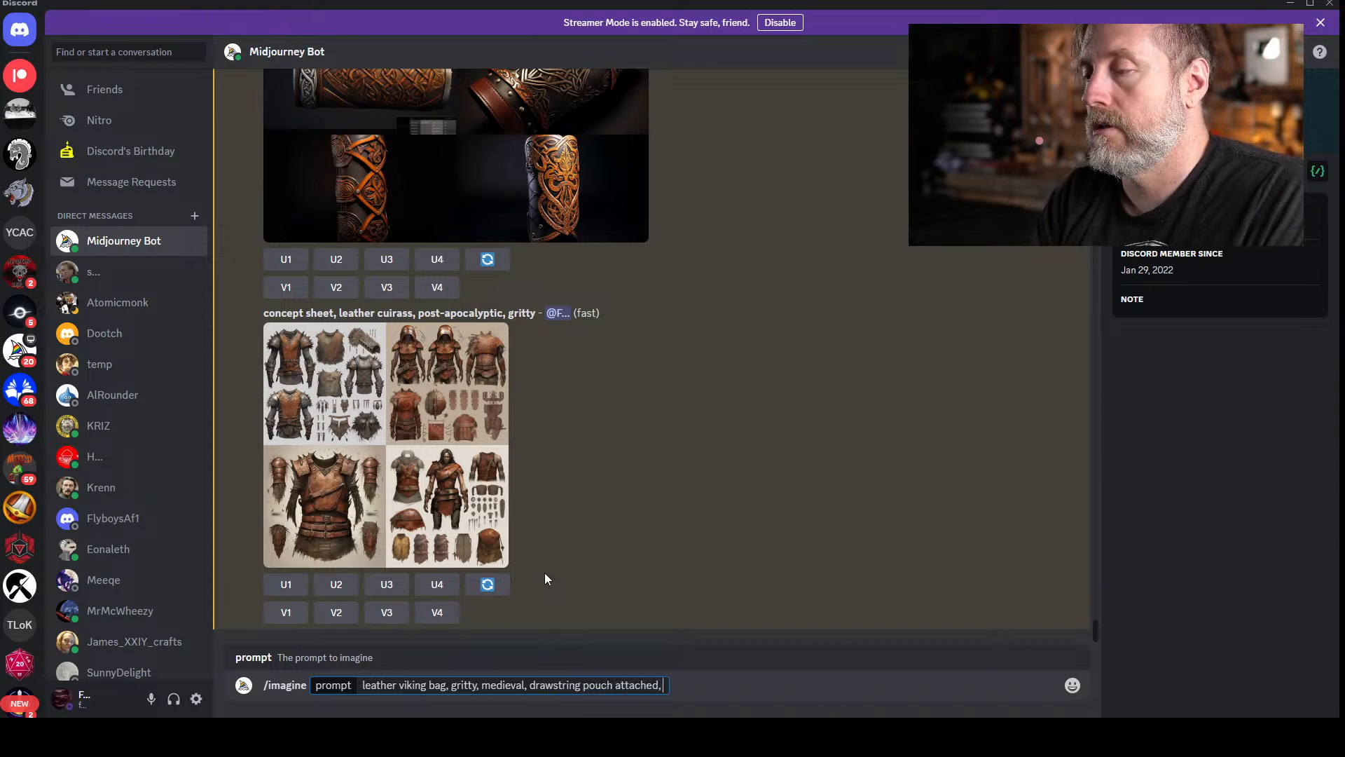
{"action": "type", "text": "bottle holder"}
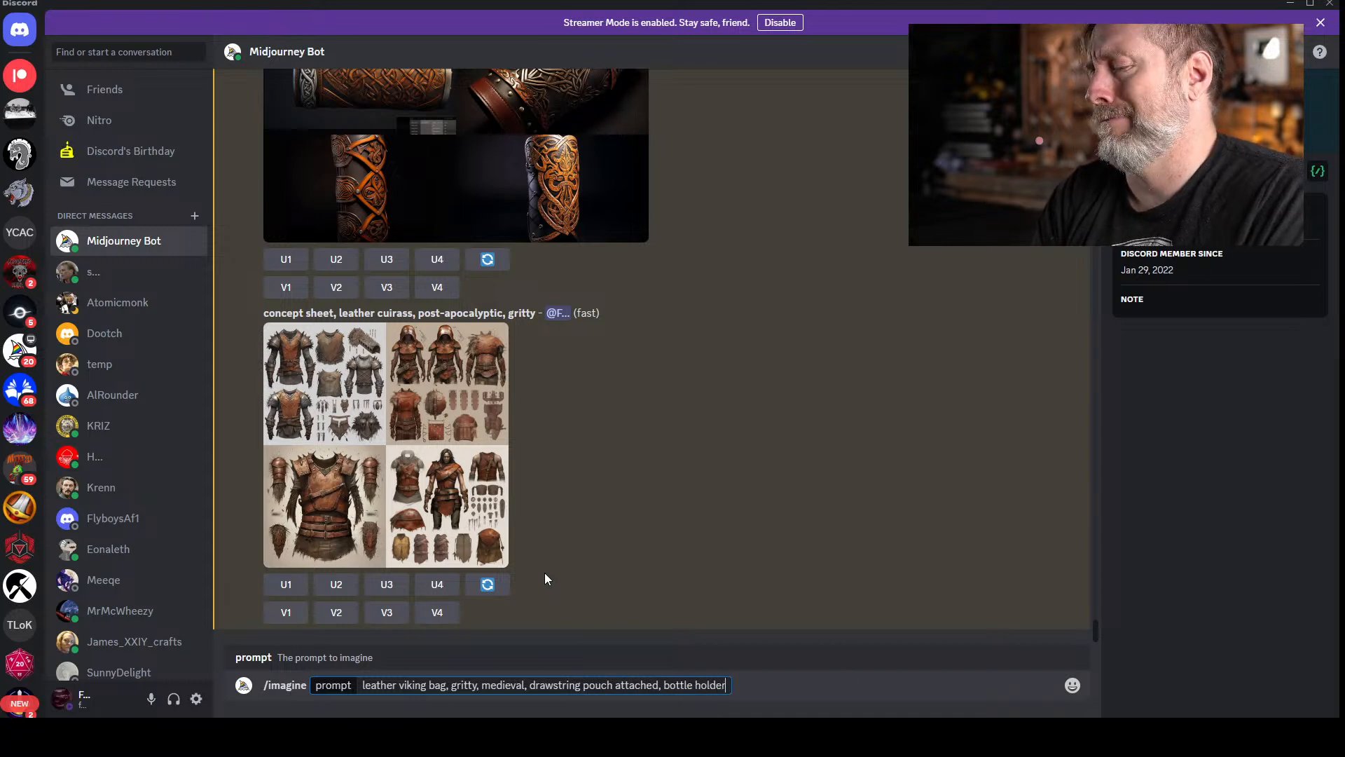
{"action": "key", "text": "Return"}
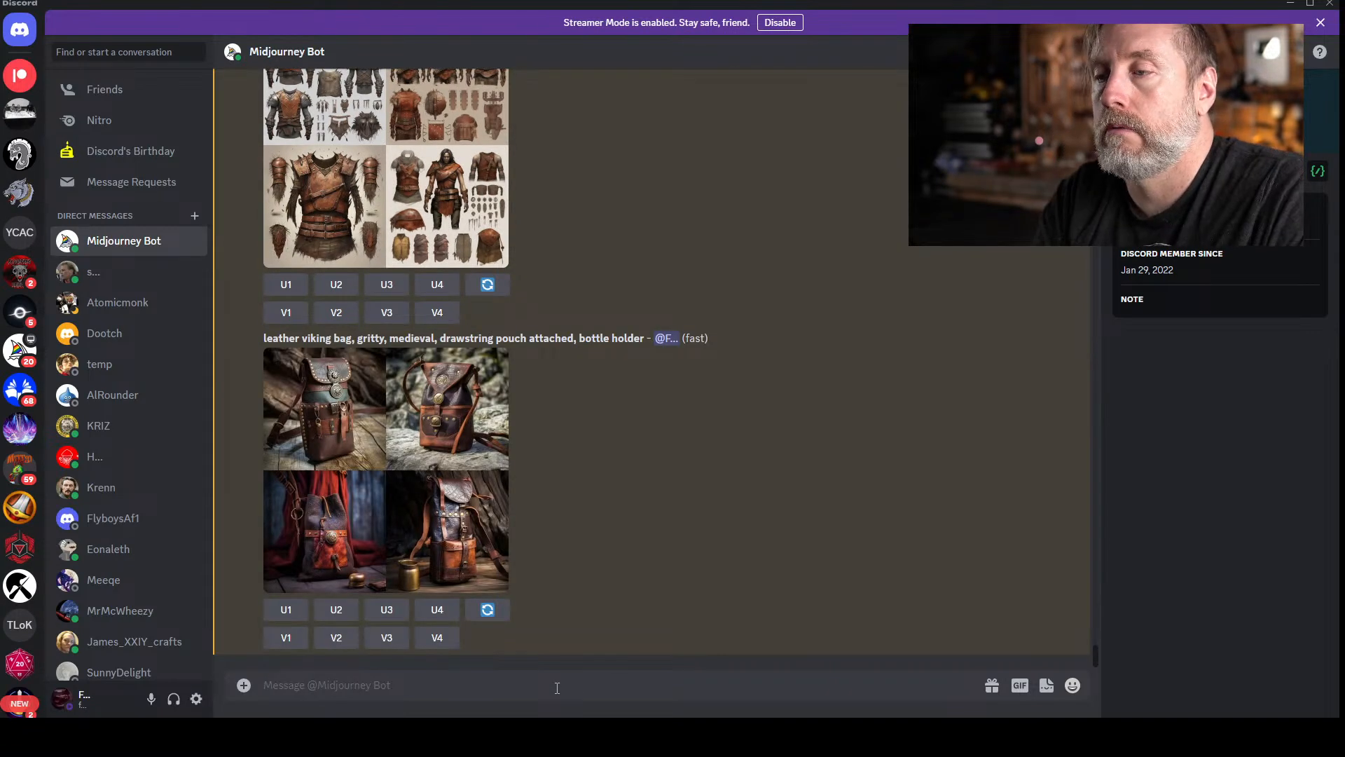
- Generate images with /imagine from the prompt "photography viking drinking horn, brass accents, epic, pro color grading, studio lighting --ar 16:9"
{"action": "type", "text": "/imagine"}
{"action": "key", "text": "Tab"}
{"action": "type", "text": "vi"}
{"action": "type", "text": "drin"}
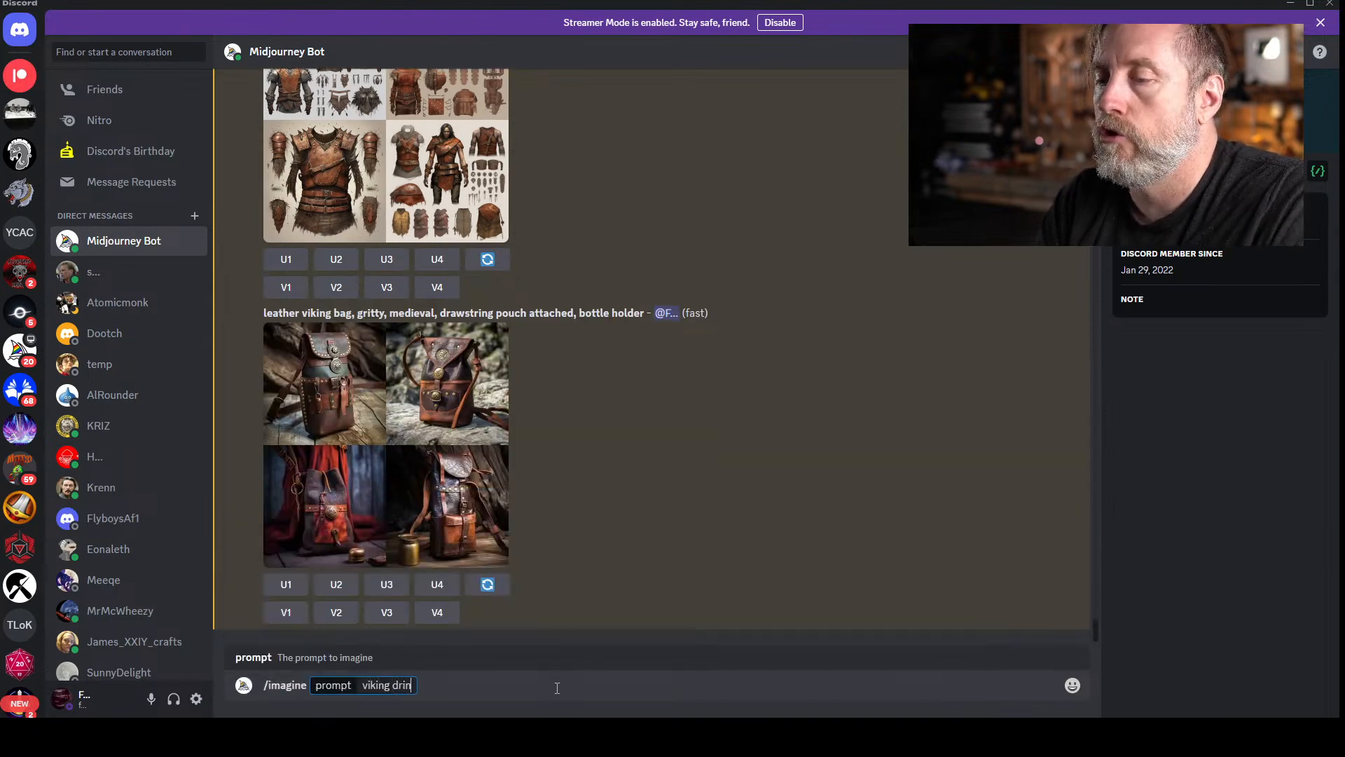
{"action": "type", "text": "king horn, brass"}
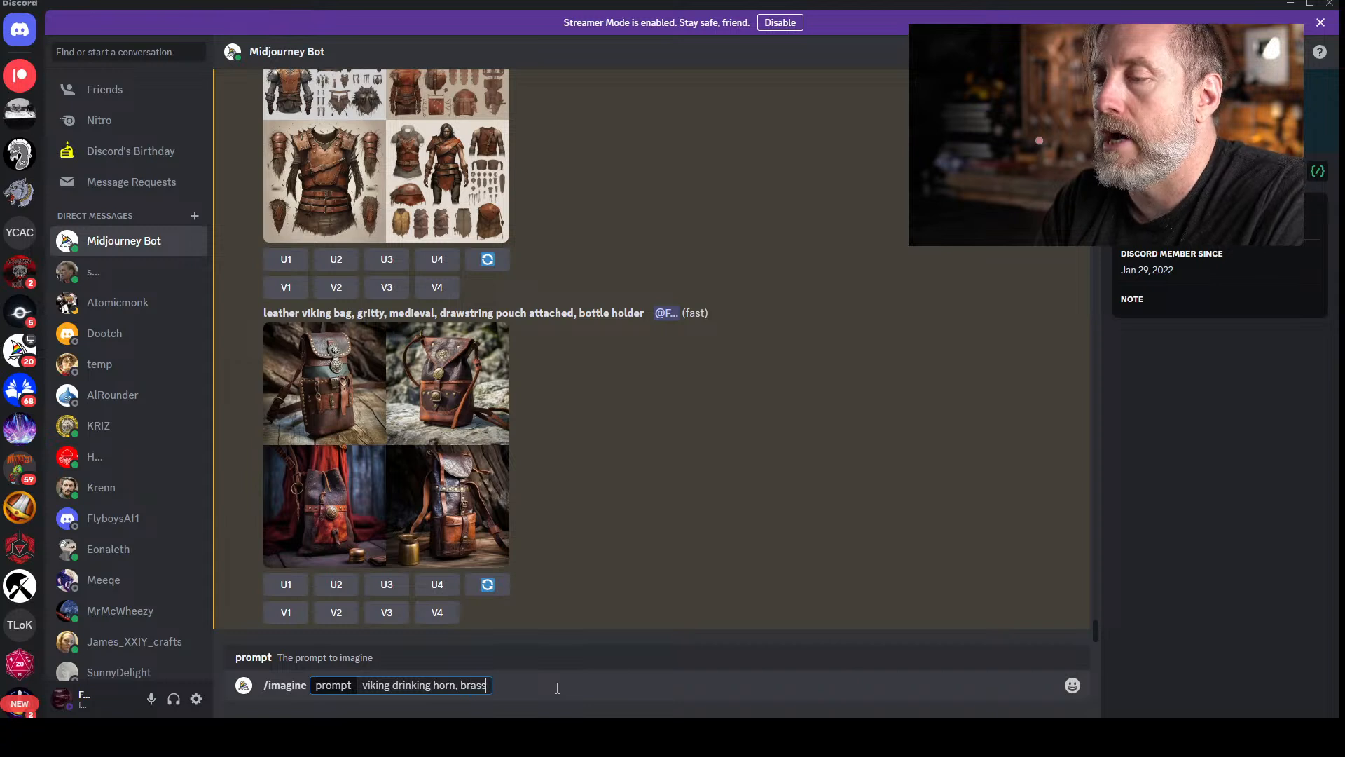
{"action": "type", "text": " accents, epic, "}
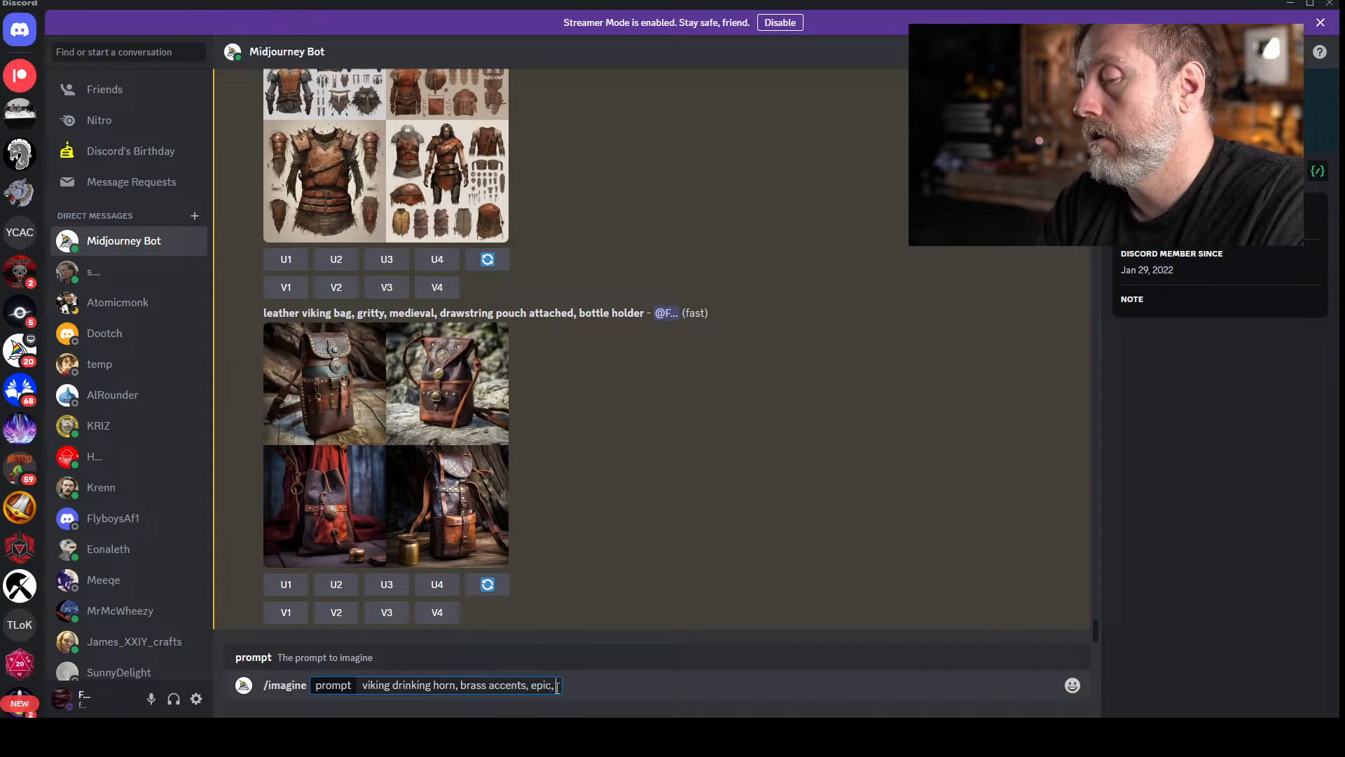
{"action": "type", "text": "photograp"}
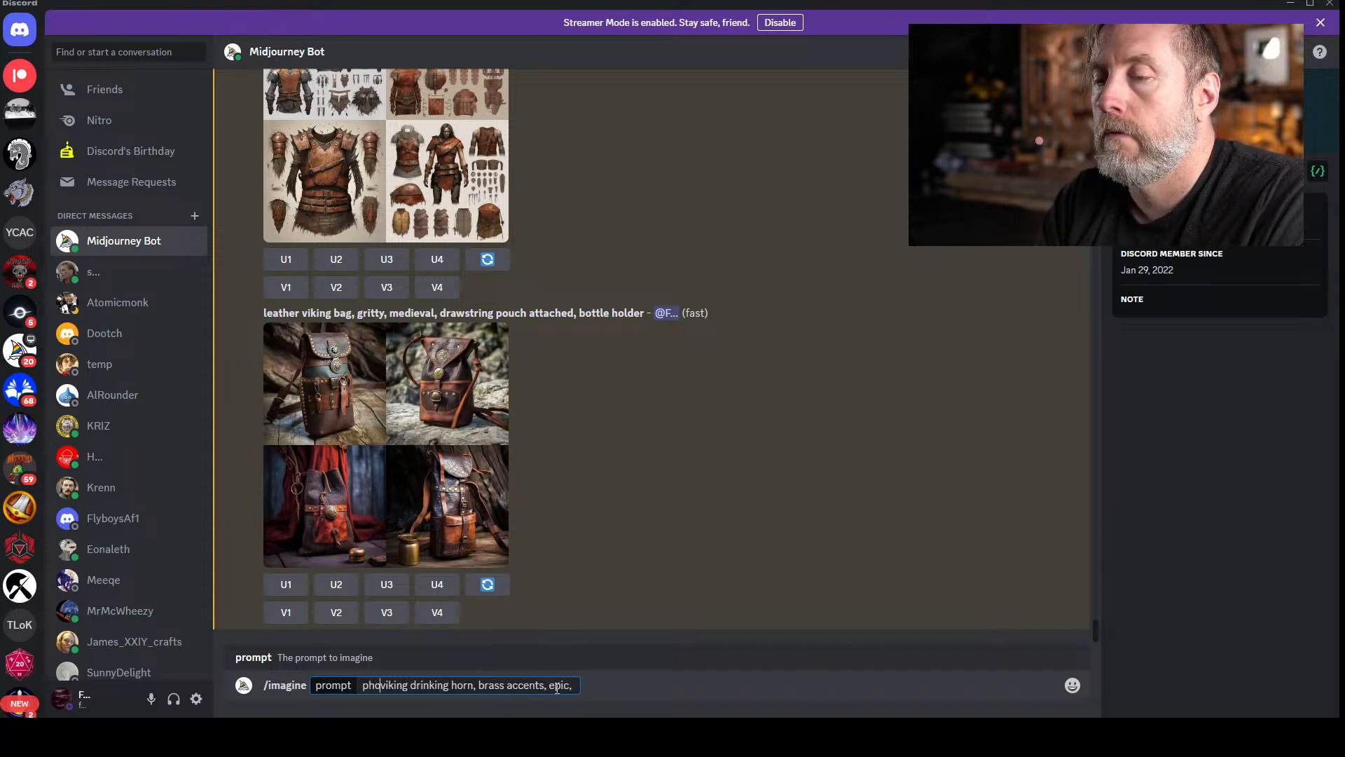
{"action": "type", "text": "hy "}
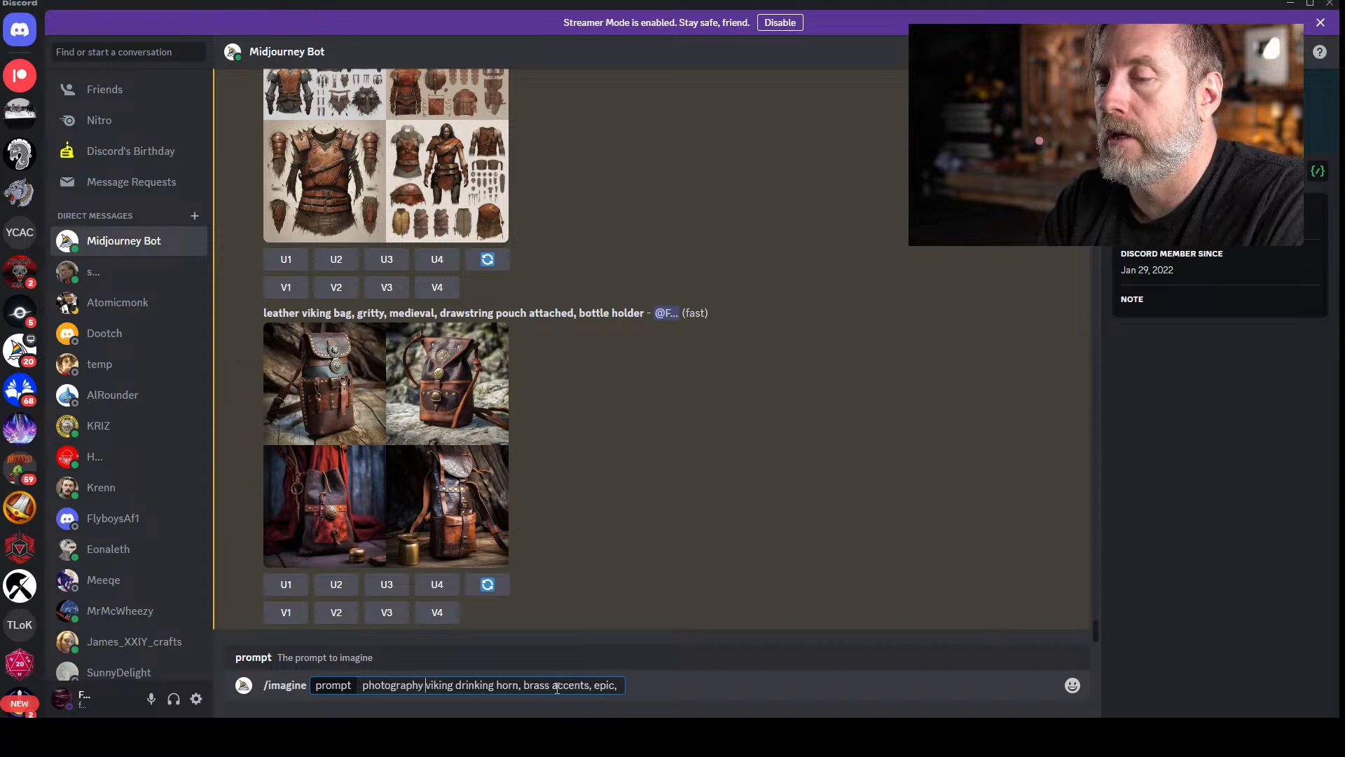
{"action": "type", "text": "pro color grad"}
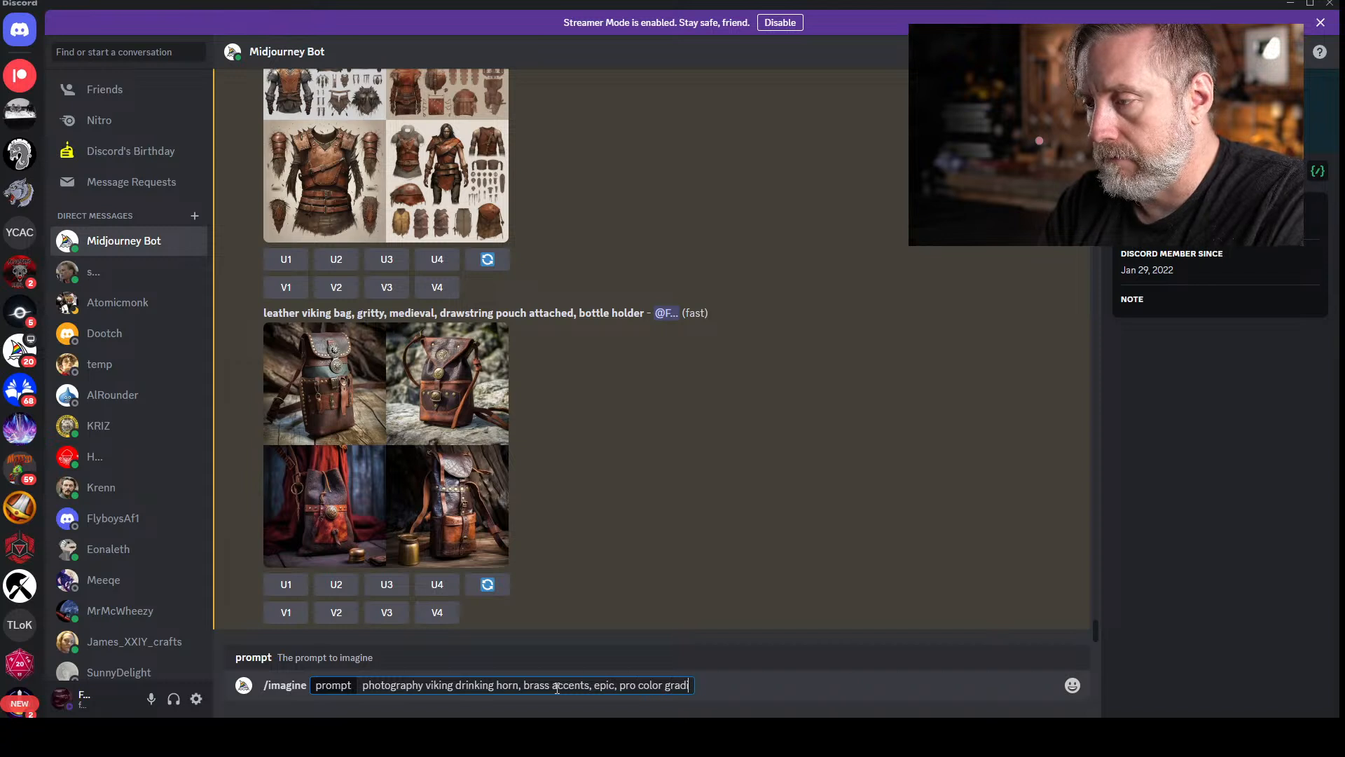
{"action": "type", "text": "ing, studio li"}
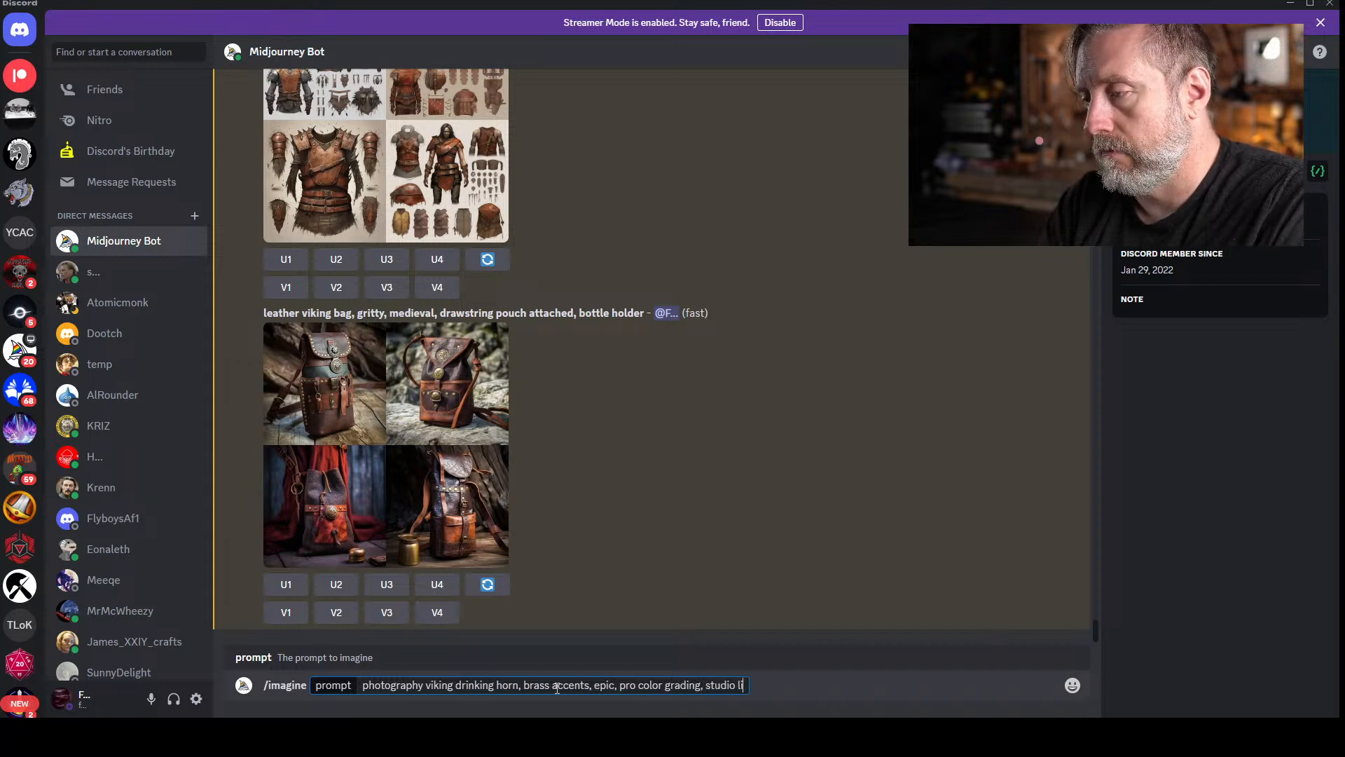
{"action": "type", "text": "ghting,"}
{"action": "key", "text": "BackSpace"}
{"action": "type", "text": "-"}
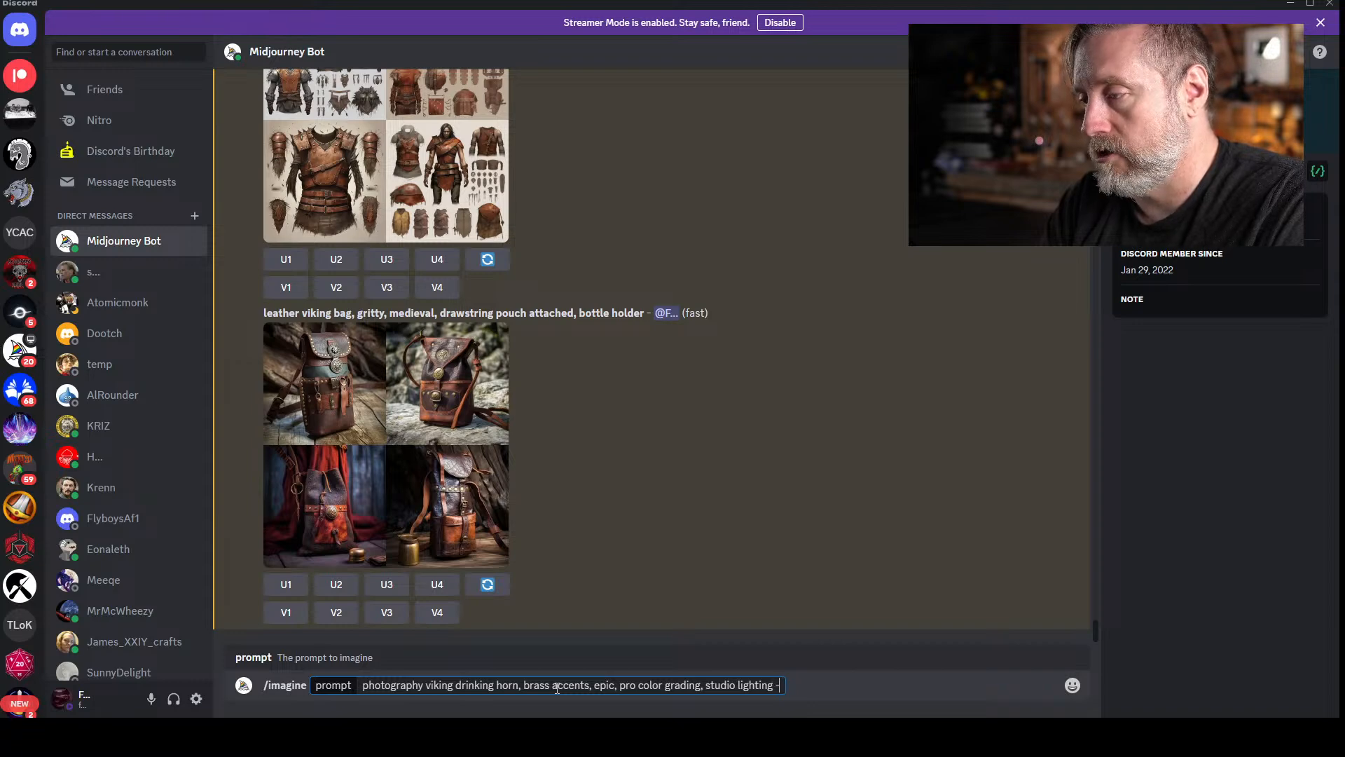
{"action": "type", "text": "-ar 16:9"}
{"action": "key", "text": "Return"}
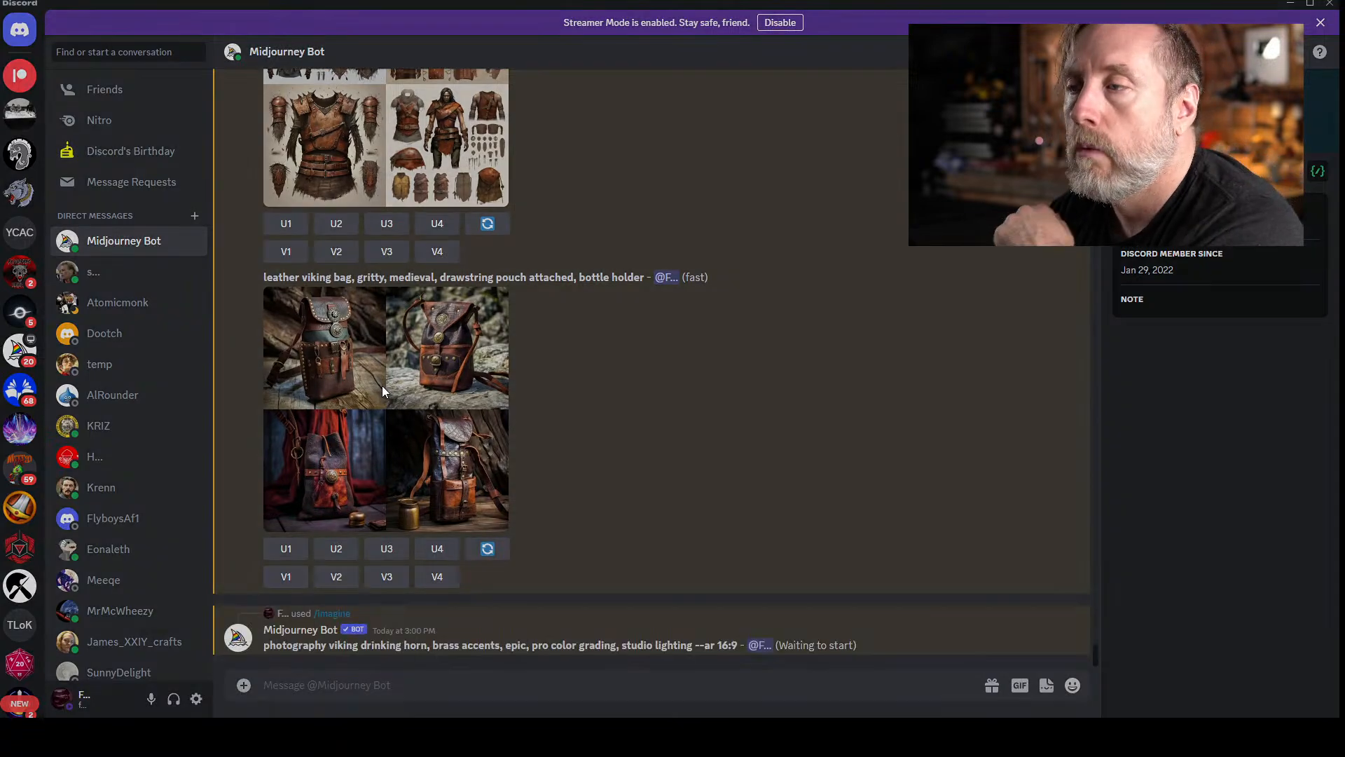
- View the leather viking bag grid enlarged and generate variations of its second image
{"action": "left_click", "coordinate": [382, 386]}
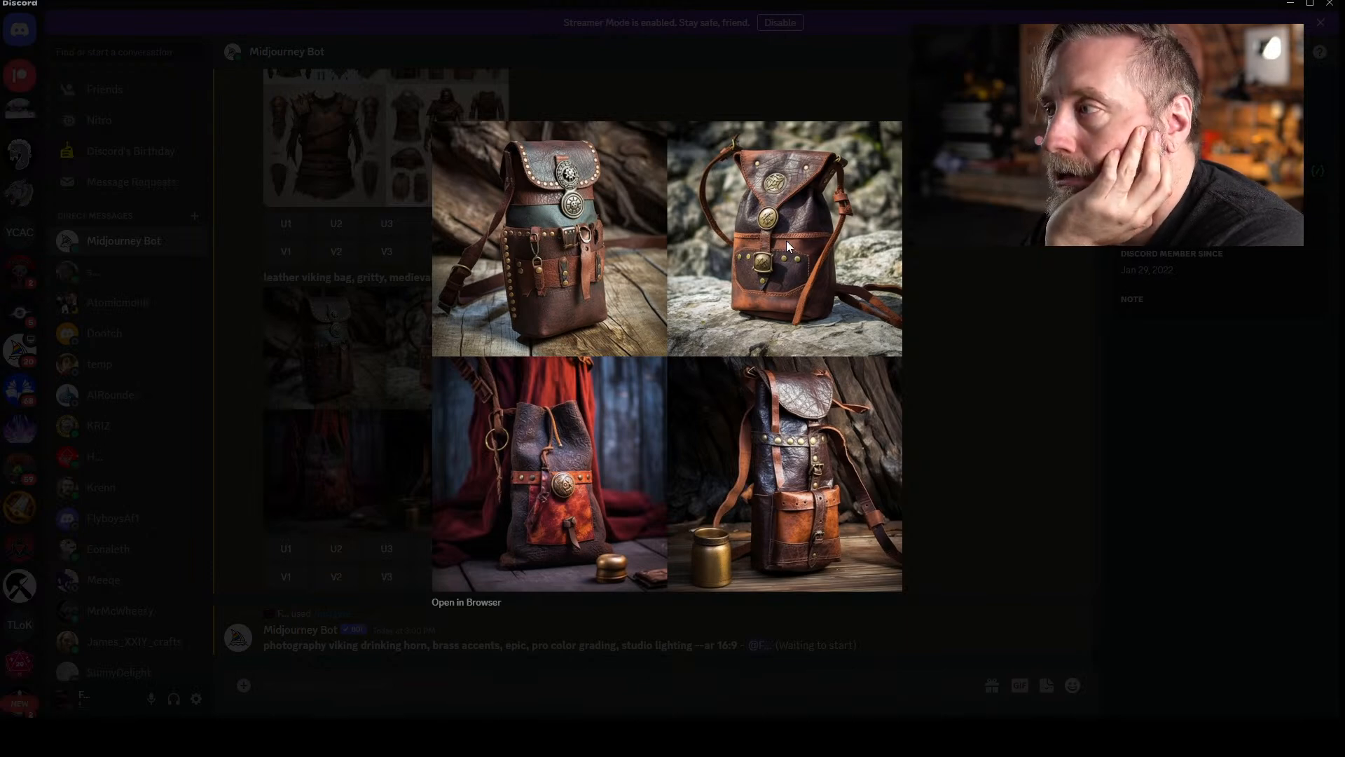
{"action": "left_click", "coordinate": [965, 284]}
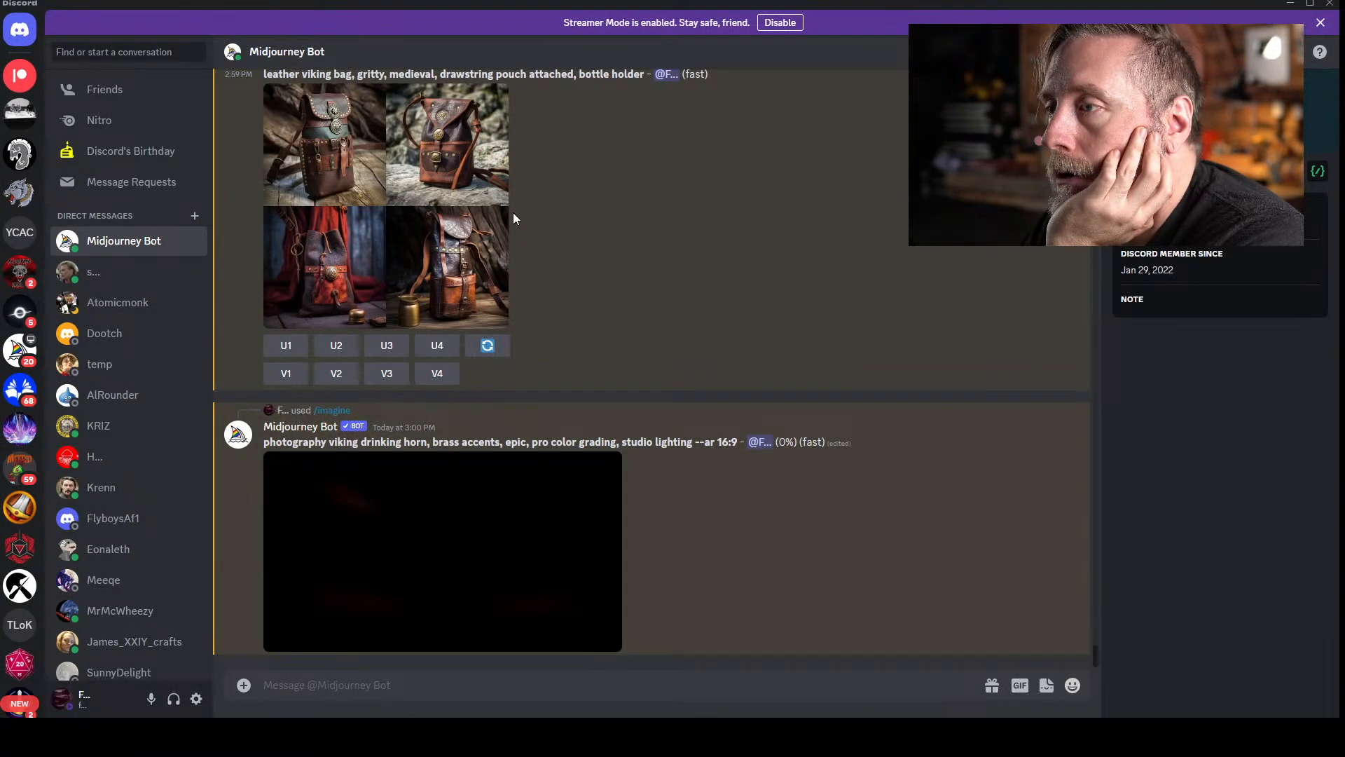
{"action": "left_click", "coordinate": [335, 376]}
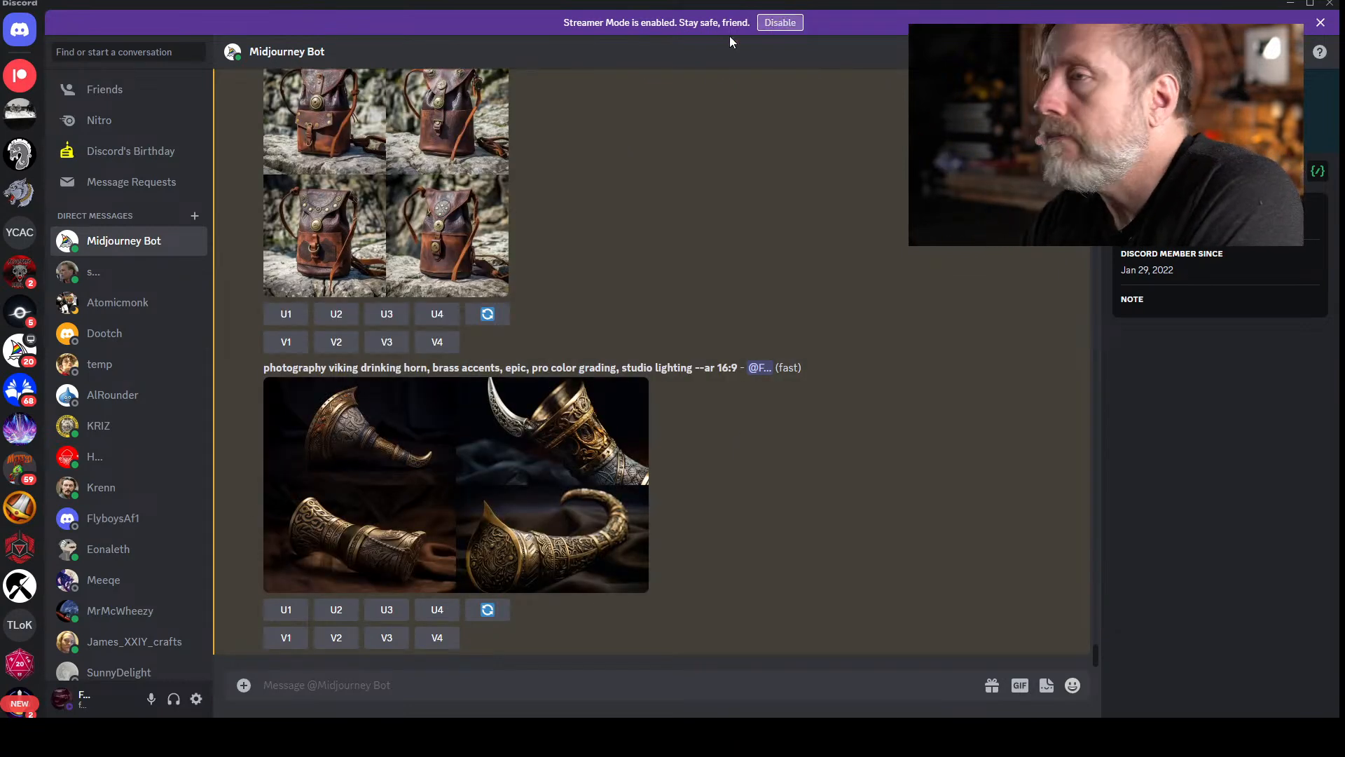
- View the brass-accented drinking horn grid enlarged and copy its prompt, including --ar 16:9, into a new /imagine command
{"action": "left_click", "coordinate": [387, 440]}
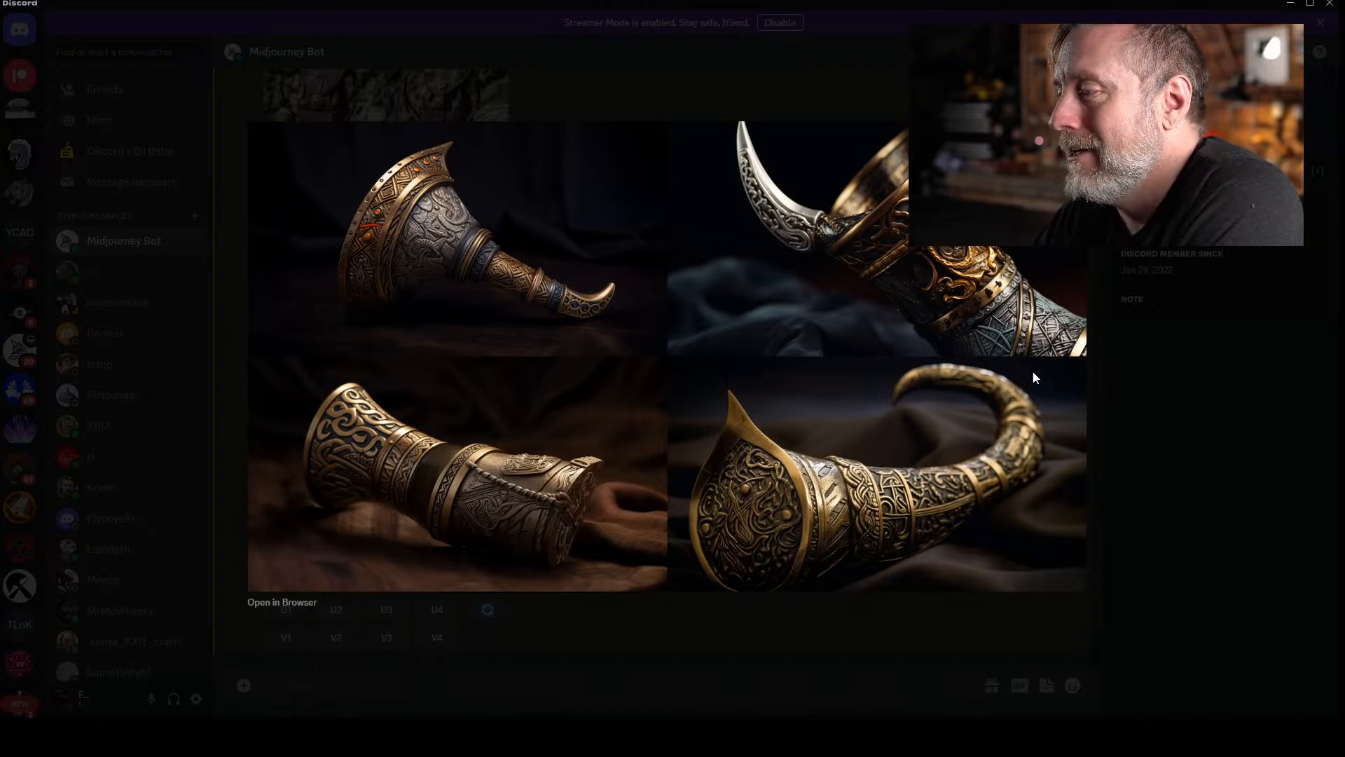
{"action": "key", "text": "Escape"}
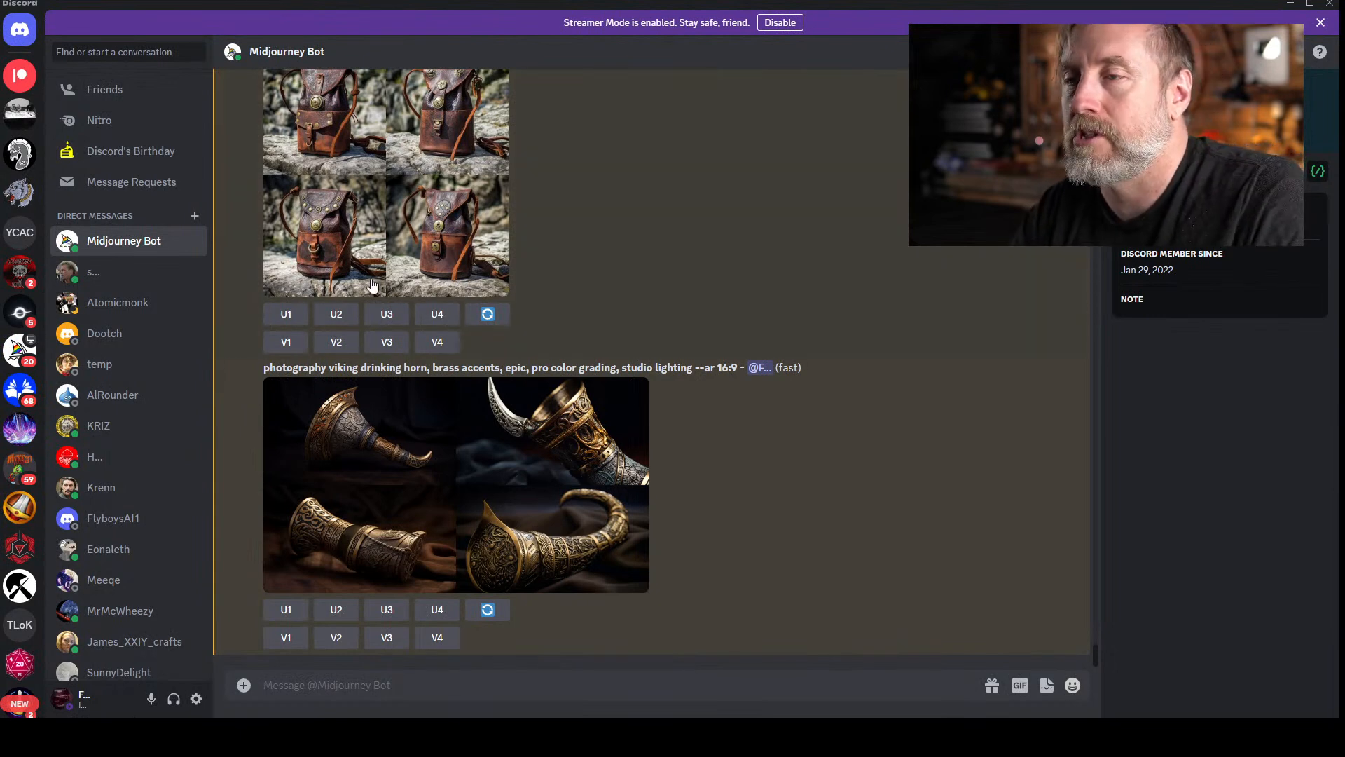
{"action": "left_click_drag", "start_coordinate": [266, 368], "coordinate": [738, 367]}
{"action": "key", "text": "ctrl+c"}
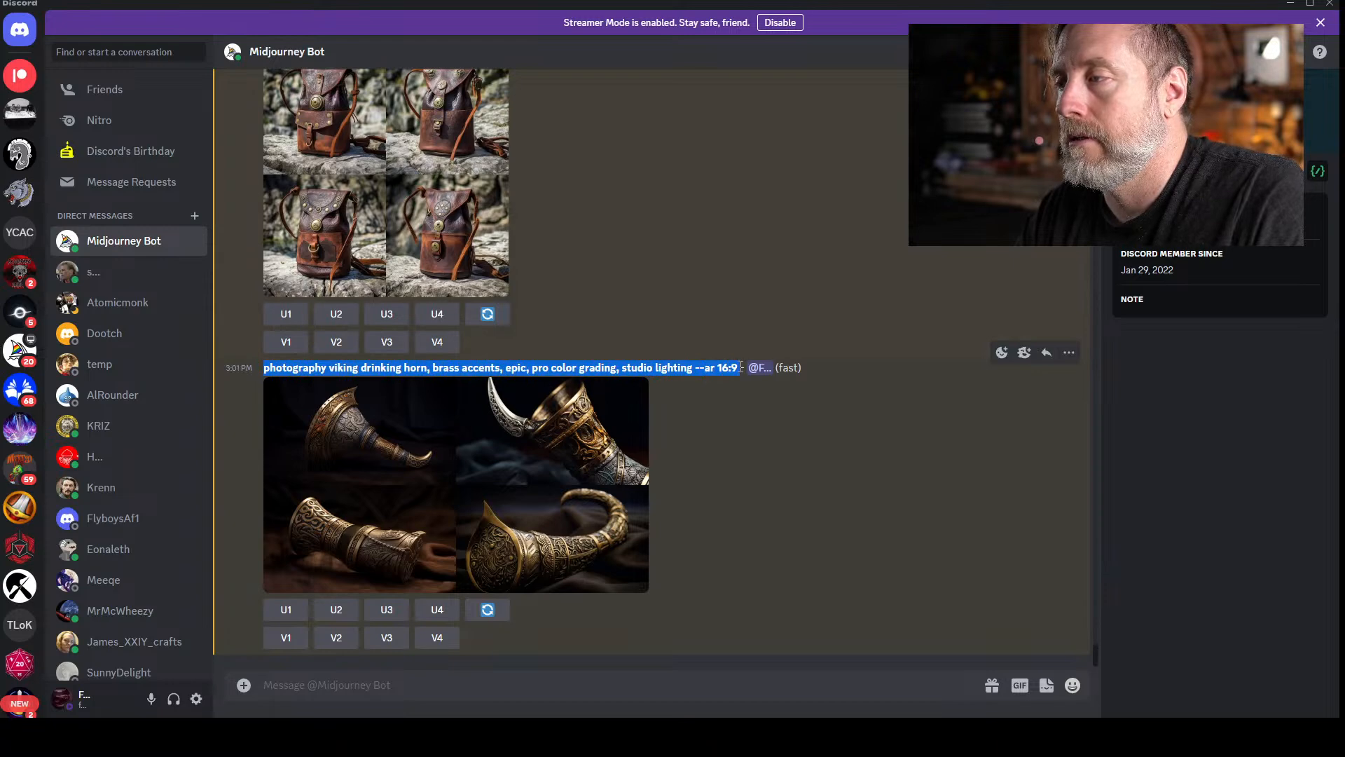
{"action": "left_click", "coordinate": [538, 688]}
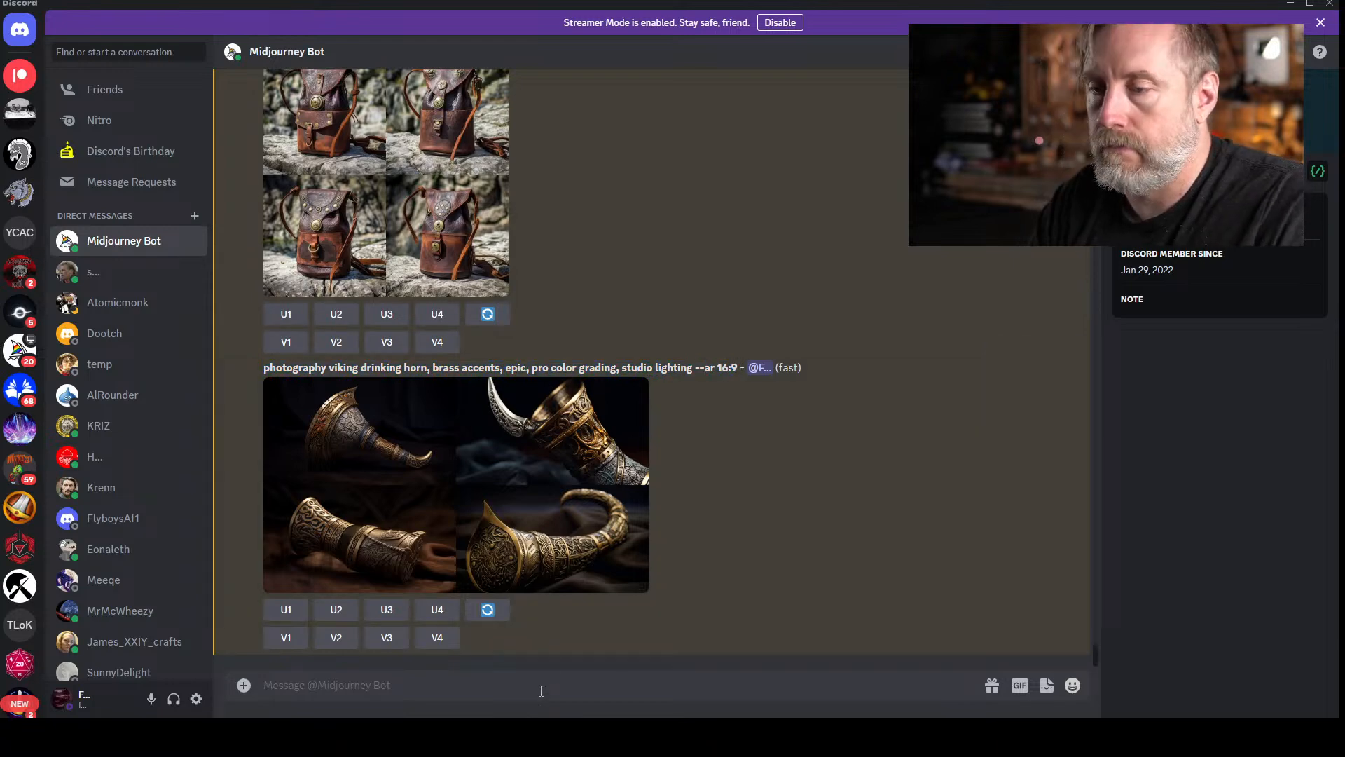
{"action": "type", "text": "/imagi"}
{"action": "key", "text": "Tab"}
{"action": "key", "text": "ctrl+v"}
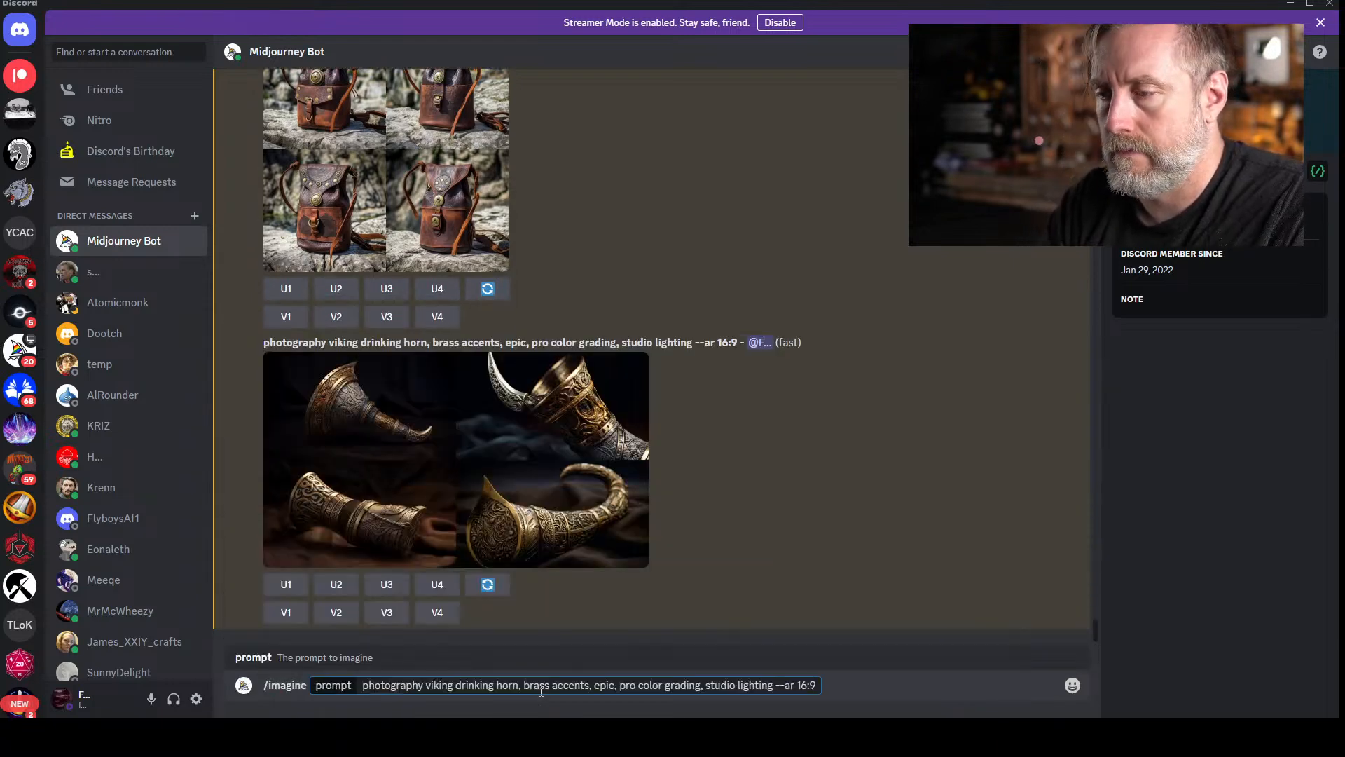
- Remove "brass accents" from the copied drinking horn prompt and generate the images
{"action": "key", "text": "ctrl+Left"}
{"action": "key", "text": "ctrl+Left"}
{"action": "key", "text": "ctrl+Left"}
{"action": "key", "text": "ctrl+Left"}
{"action": "key", "text": "ctrl+Left"}
{"action": "key", "text": "ctrl+Left"}
{"action": "key", "text": "ctrl+Left"}
{"action": "key", "text": "ctrl+Left"}
{"action": "key", "text": "ctrl+shift+Left"}
{"action": "key", "text": "ctrl+shift+Left"}
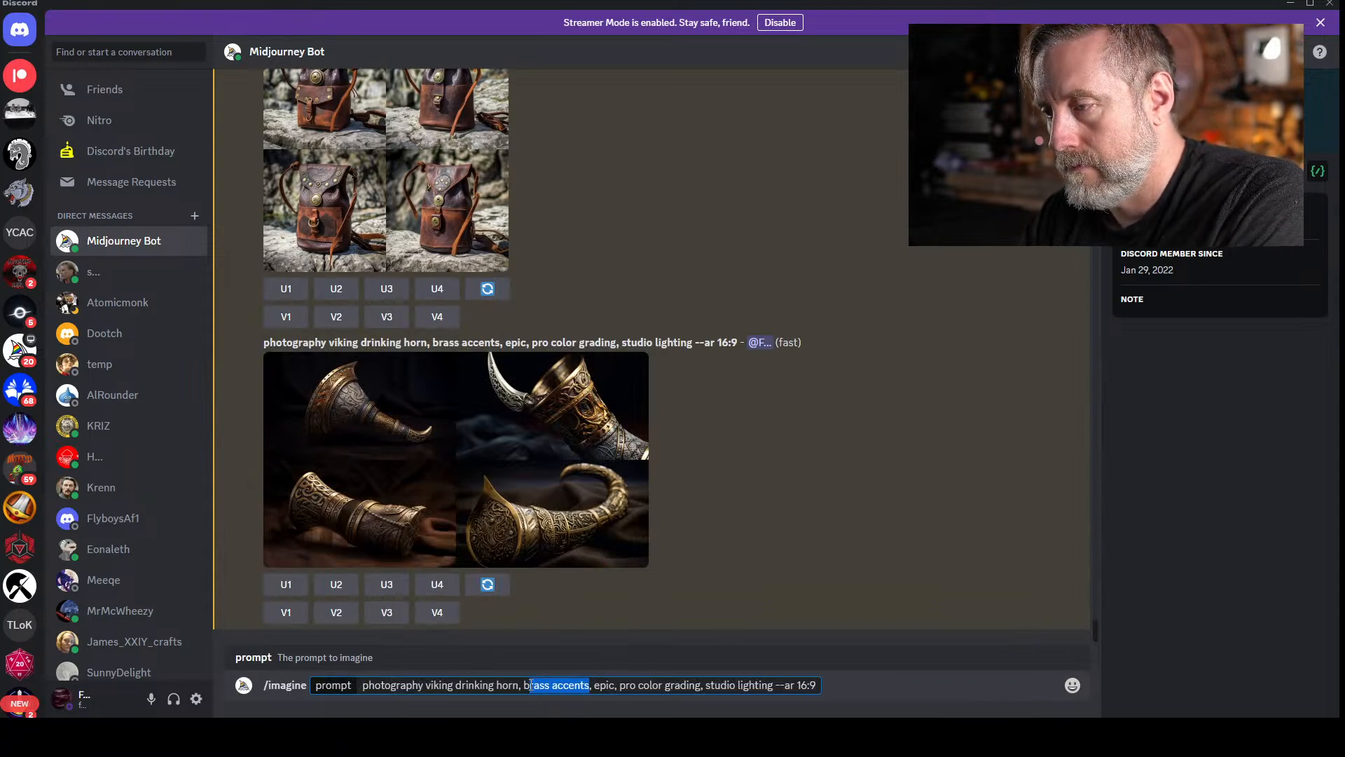
{"action": "key", "text": "BackSpace"}
{"action": "key", "text": "BackSpace"}
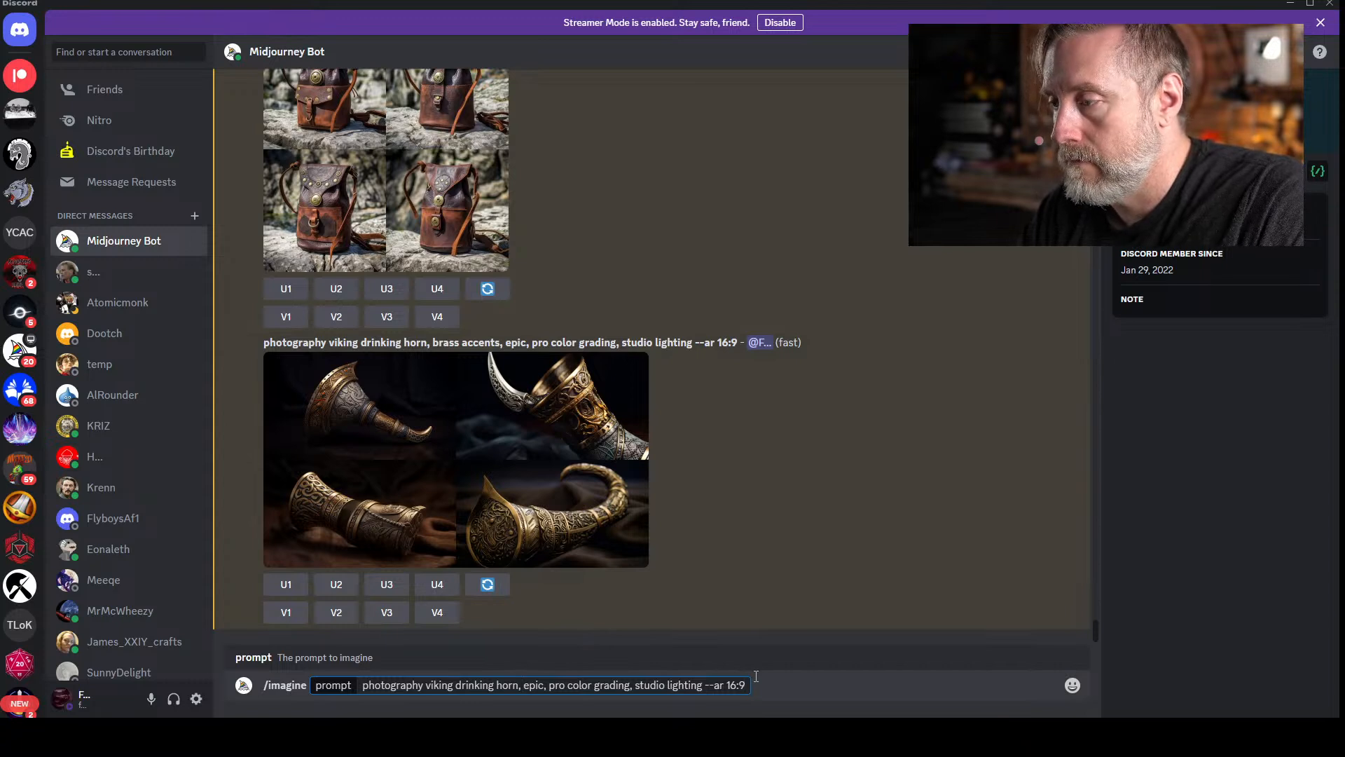
{"action": "key", "text": "Return"}
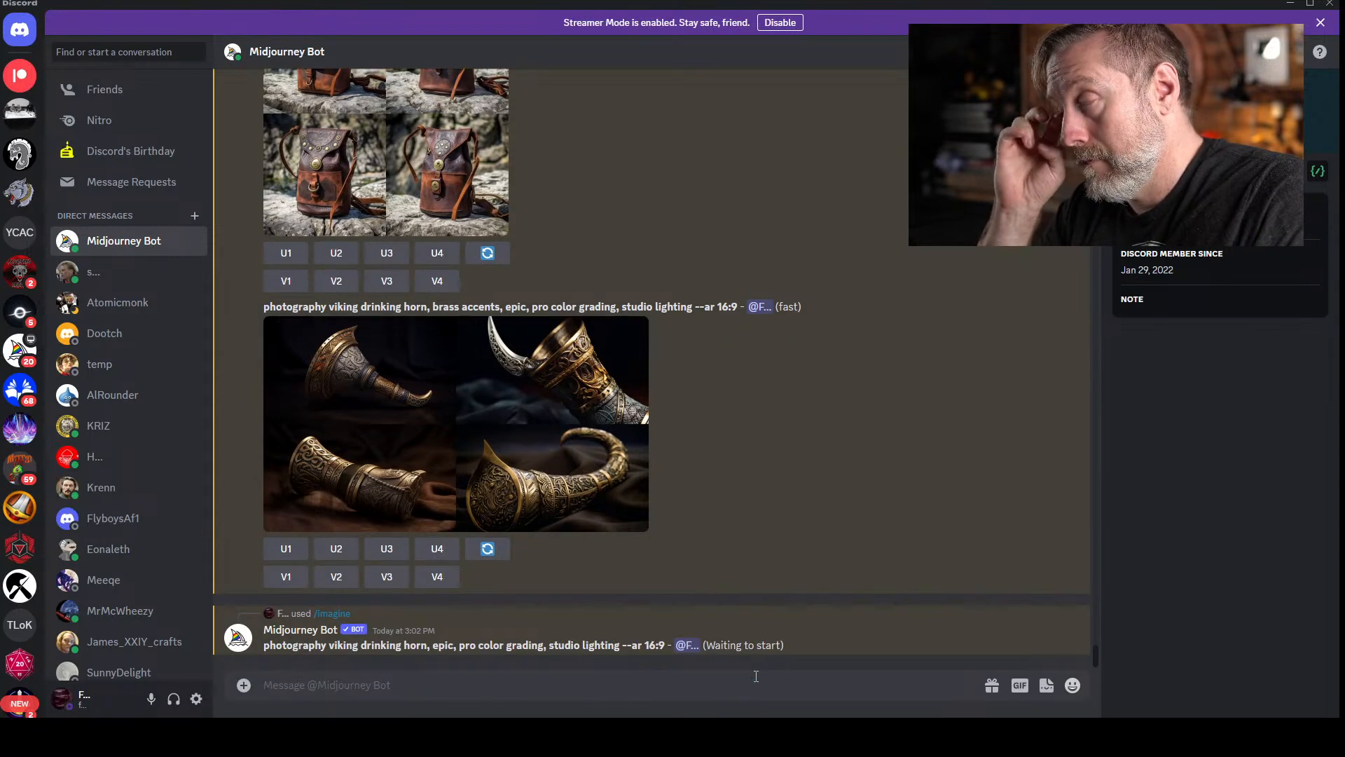
- View the leather viking bag variations and the drinking horn images made without brass accents enlarged
{"action": "scroll", "coordinate": [506, 254], "scroll_direction": "up", "scroll_amount": 2}
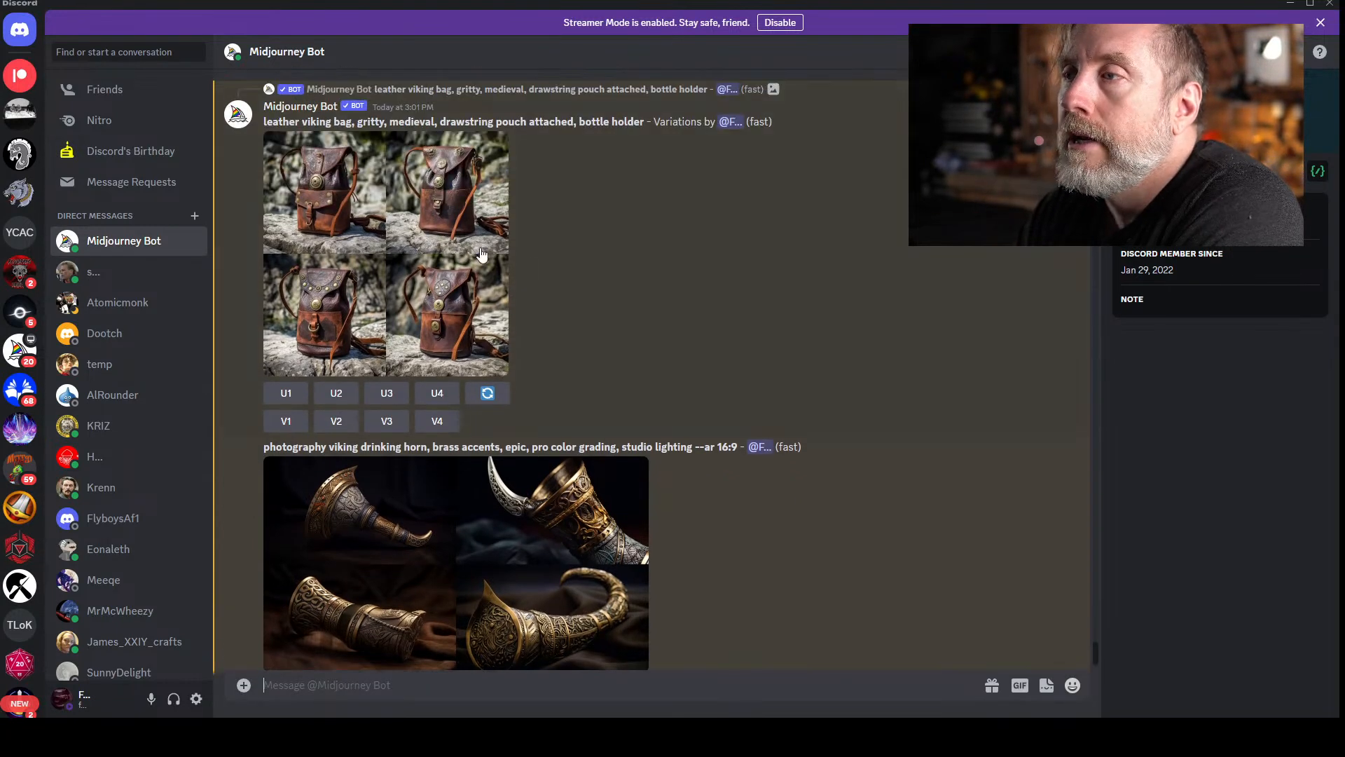
{"action": "left_click", "coordinate": [400, 215]}
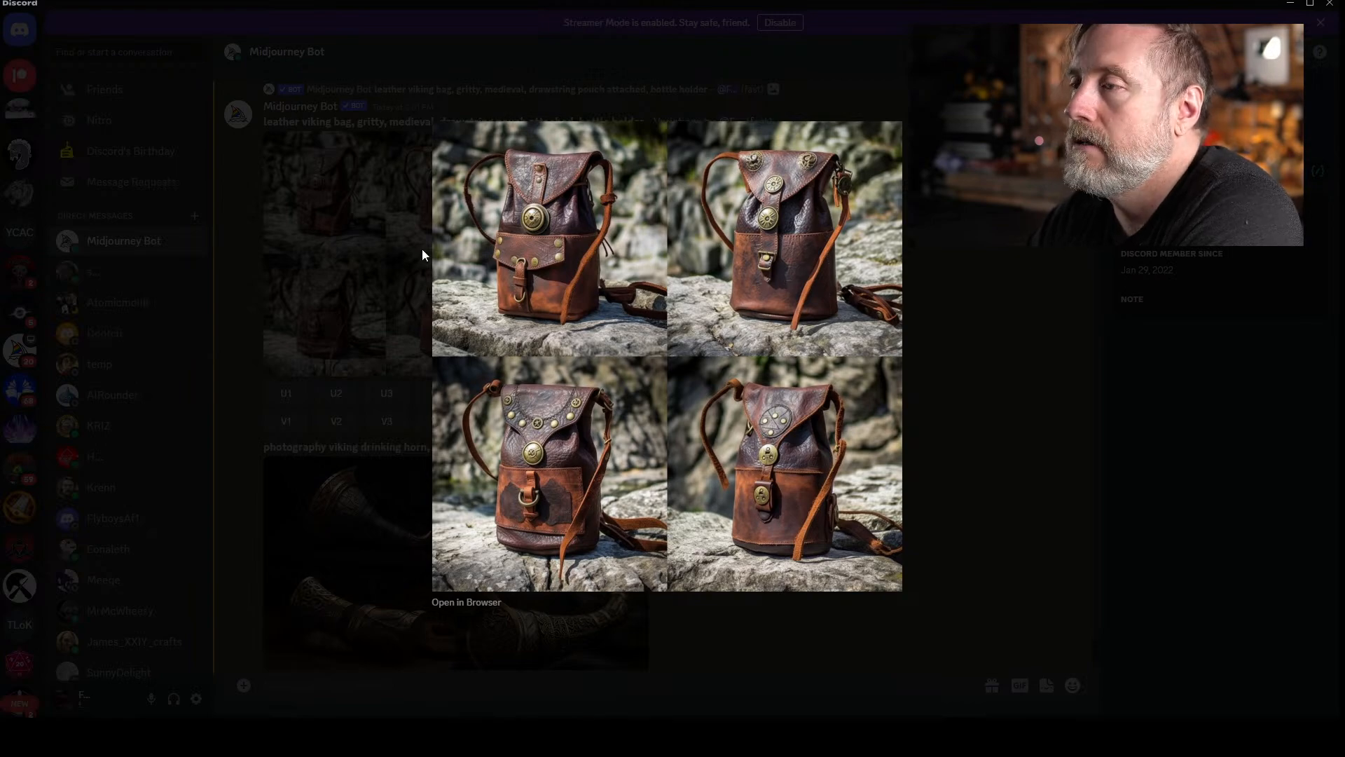
{"action": "left_click", "coordinate": [342, 205]}
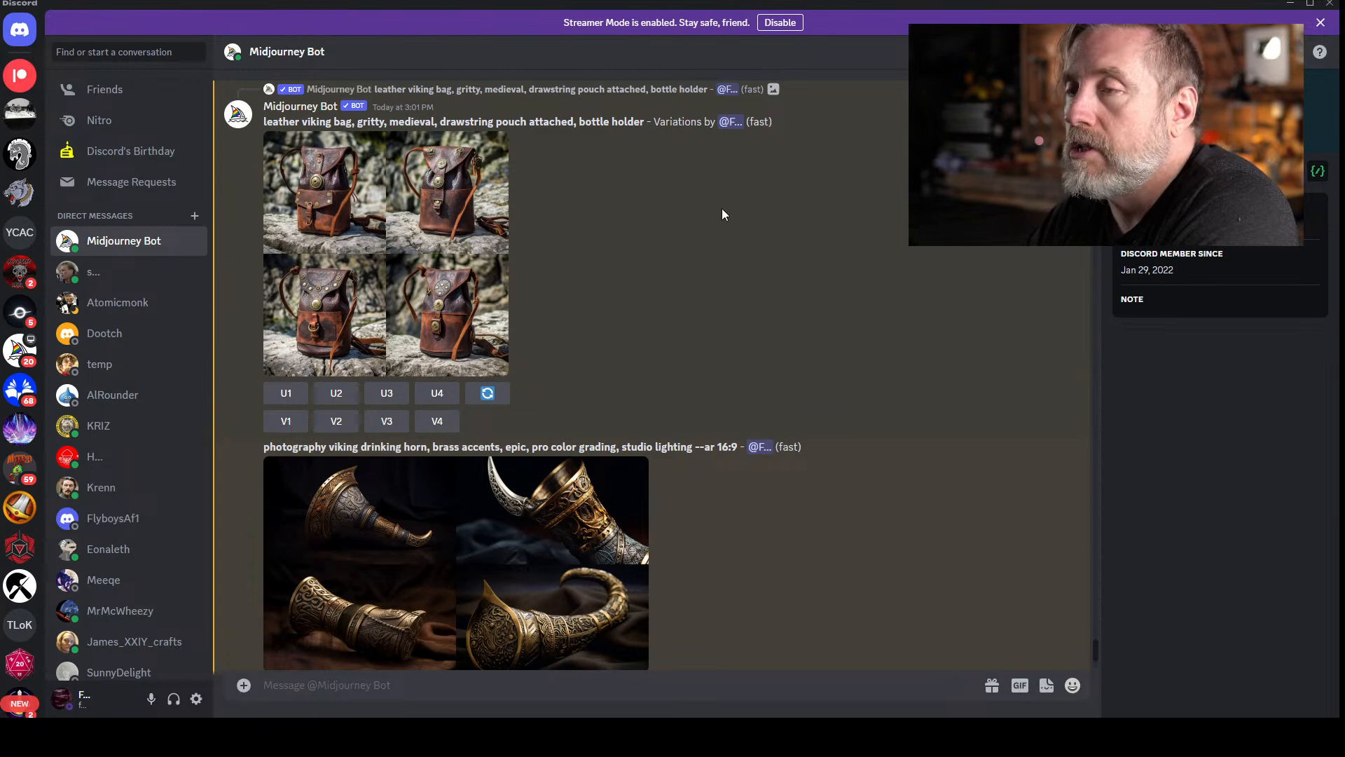
{"action": "scroll", "coordinate": [712, 231], "scroll_direction": "down", "scroll_amount": 5}
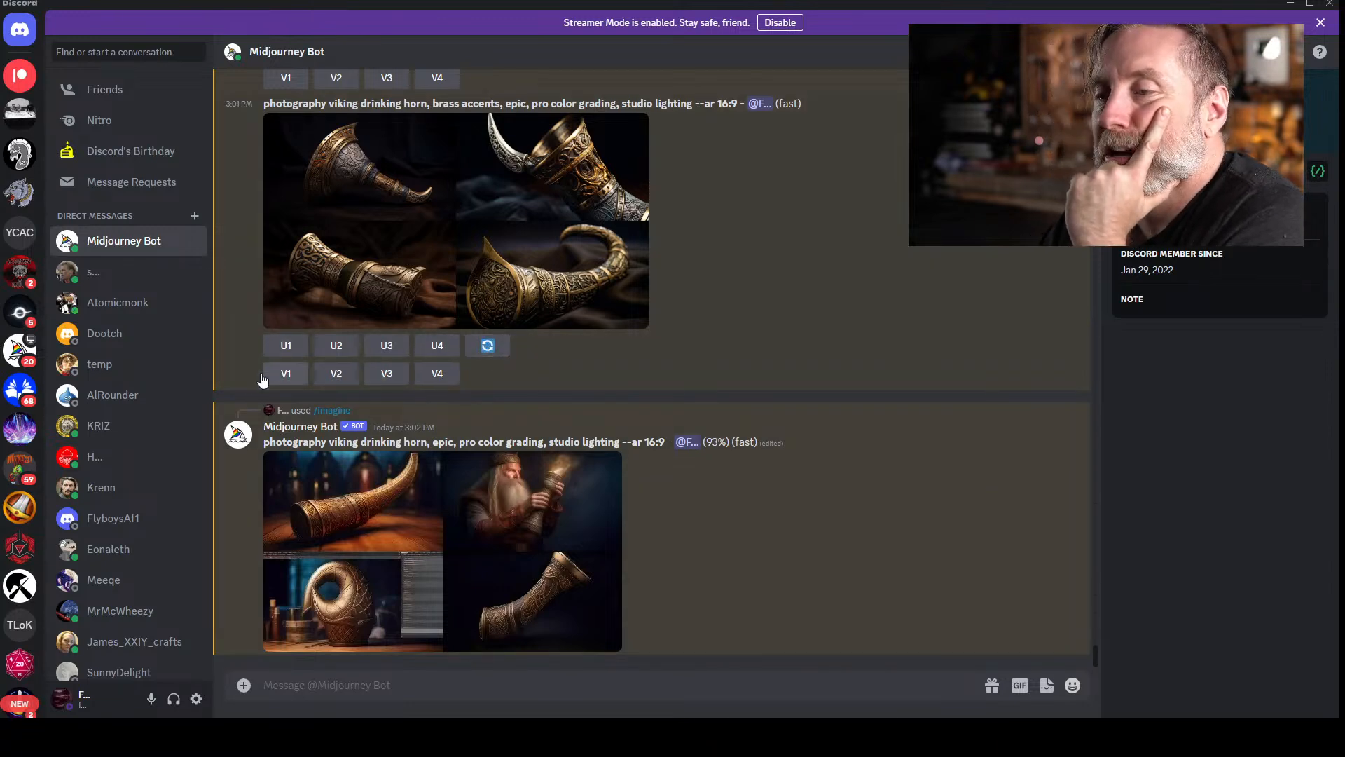
{"action": "left_click", "coordinate": [489, 456]}
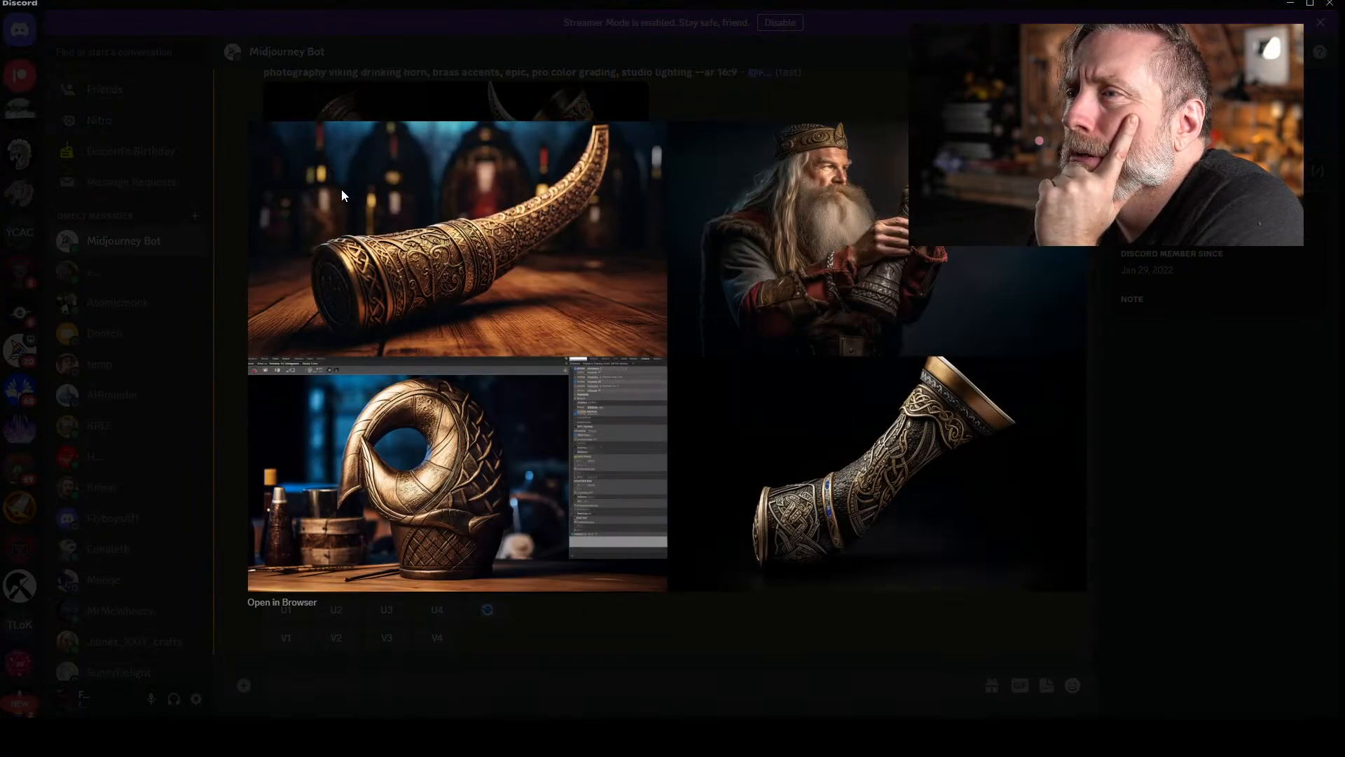
{"action": "left_click", "coordinate": [179, 208]}
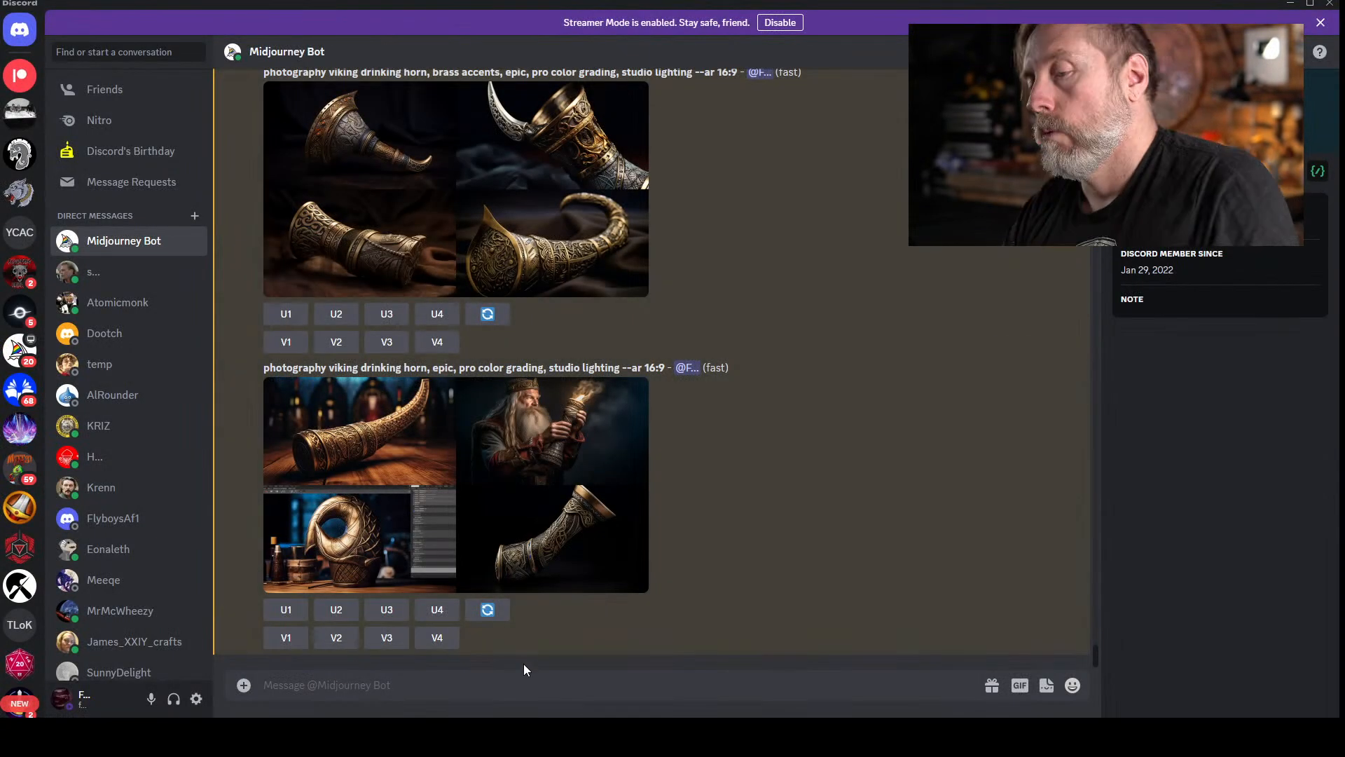
- Start a new /imagine command with the prompt "viking drinking horn"
{"action": "left_click", "coordinate": [517, 685]}
{"action": "type", "text": "/imagine"}
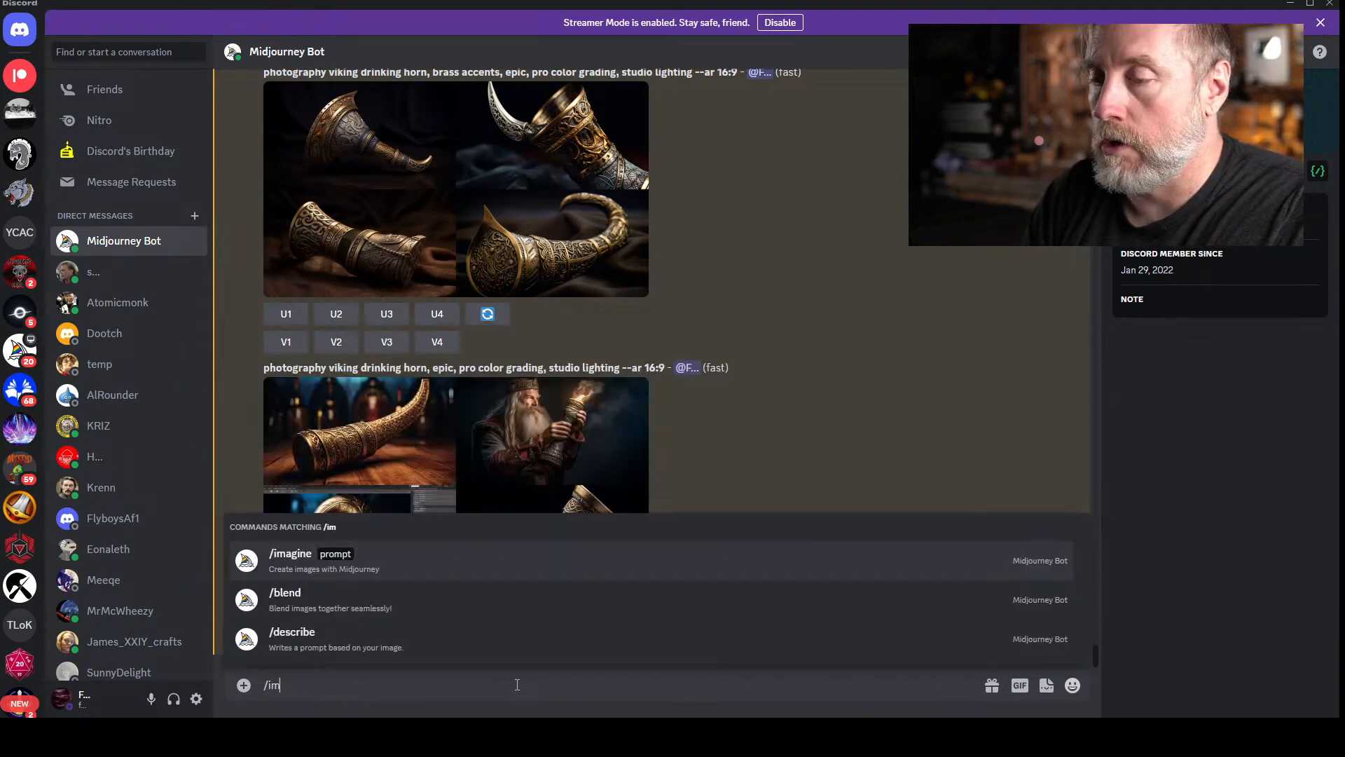
{"action": "key", "text": "Tab"}
{"action": "type", "text": "drink"}
{"action": "type", "text": "ing"}
{"action": "key", "text": "BackSpace"}
{"action": "key", "text": "BackSpace"}
{"action": "key", "text": "BackSpace"}
{"action": "key", "text": "BackSpace"}
{"action": "key", "text": "BackSpace"}
{"action": "key", "text": "BackSpace"}
{"action": "key", "text": "BackSpace"}
{"action": "key", "text": "BackSpace"}
{"action": "type", "text": "viking"}
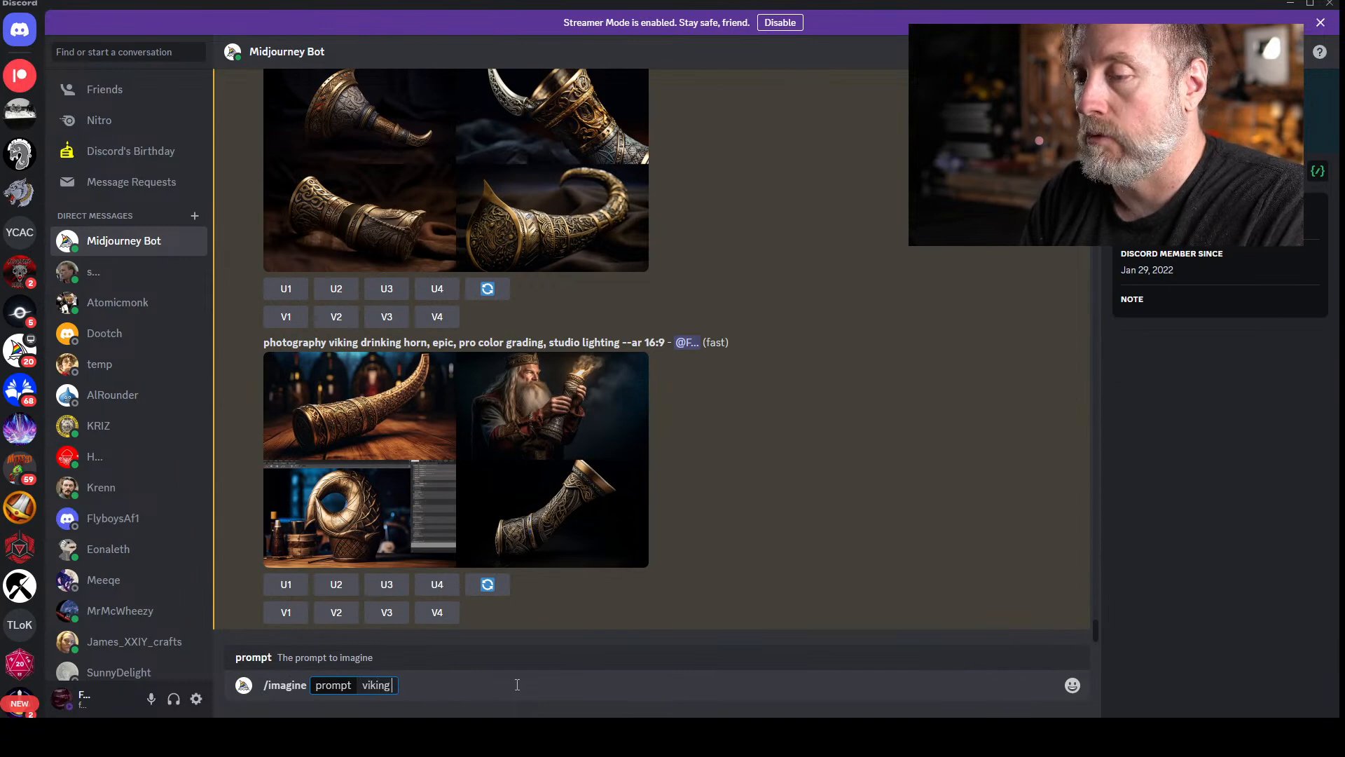
{"action": "type", "text": " drinking horn"}
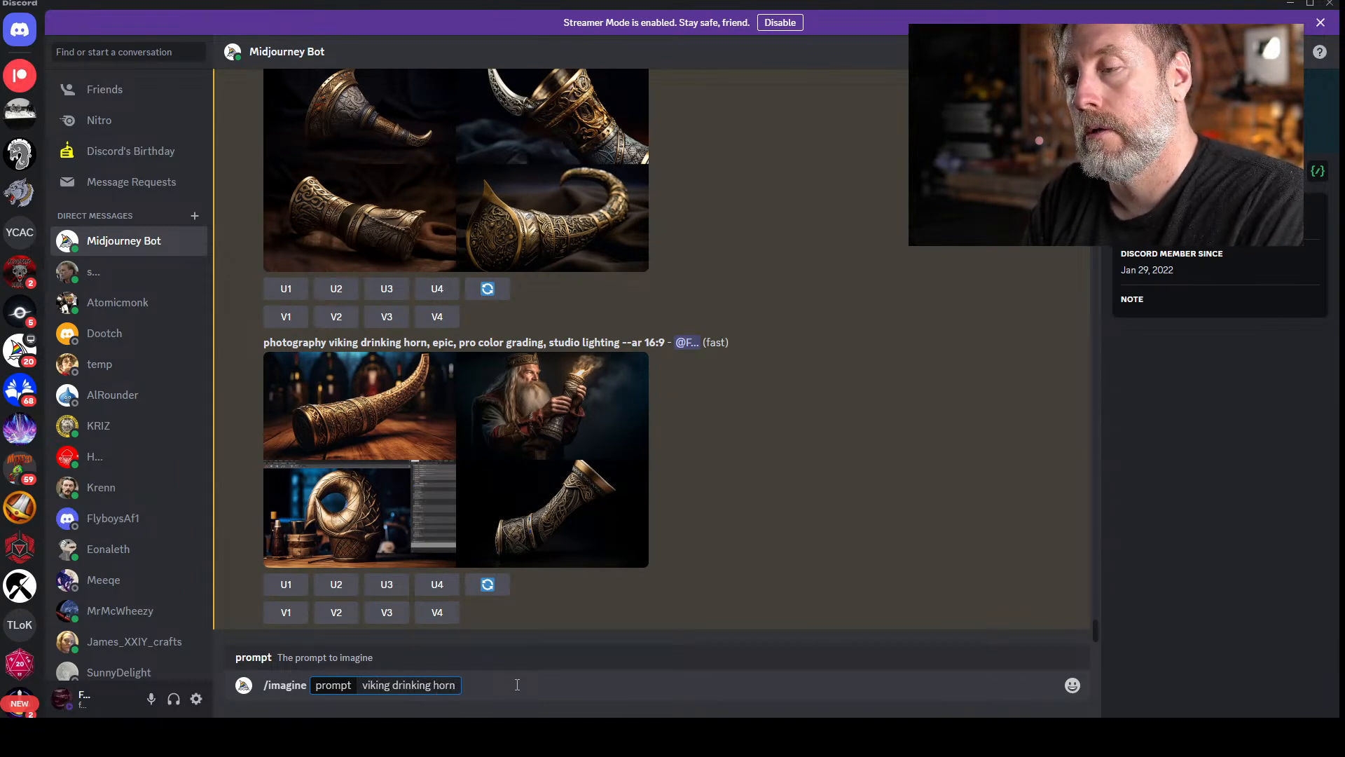
- Shorten the prompt to "drinking horn" and generate the images
{"action": "key", "text": "BackSpace"}
{"action": "key", "text": "BackSpace"}
{"action": "key", "text": "BackSpace"}
{"action": "key", "text": "BackSpace"}
{"action": "key", "text": "BackSpace"}
{"action": "key", "text": "BackSpace"}
{"action": "key", "text": "BackSpace"}
{"action": "key", "text": "BackSpace"}
{"action": "key", "text": "BackSpace"}
{"action": "key", "text": "BackSpace"}
{"action": "key", "text": "BackSpace"}
{"action": "key", "text": "BackSpace"}
{"action": "key", "text": "BackSpace"}
{"action": "key", "text": "BackSpace"}
{"action": "key", "text": "BackSpace"}
{"action": "key", "text": "BackSpace"}
{"action": "key", "text": "BackSpace"}
{"action": "key", "text": "BackSpace"}
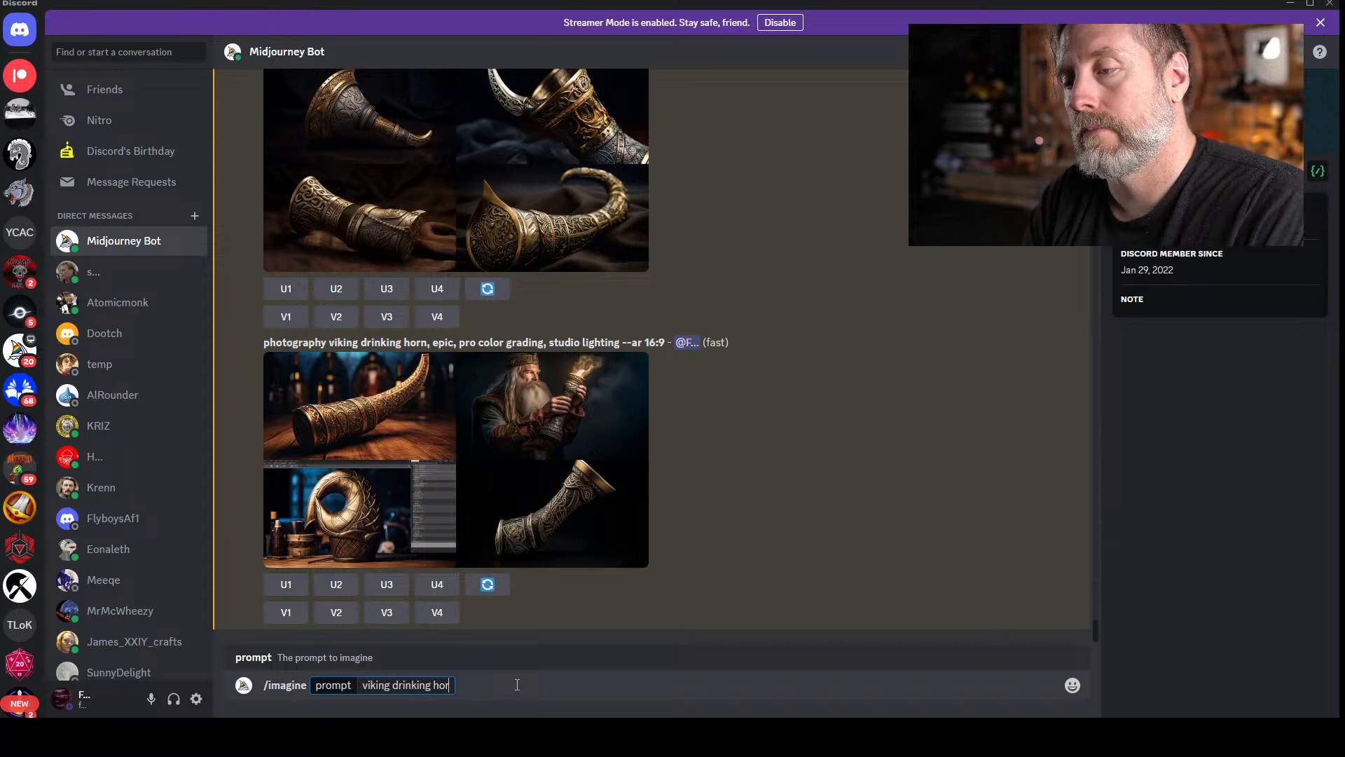
{"action": "key", "text": "BackSpace"}
{"action": "key", "text": "BackSpace"}
{"action": "type", "text": "drinking horn"}
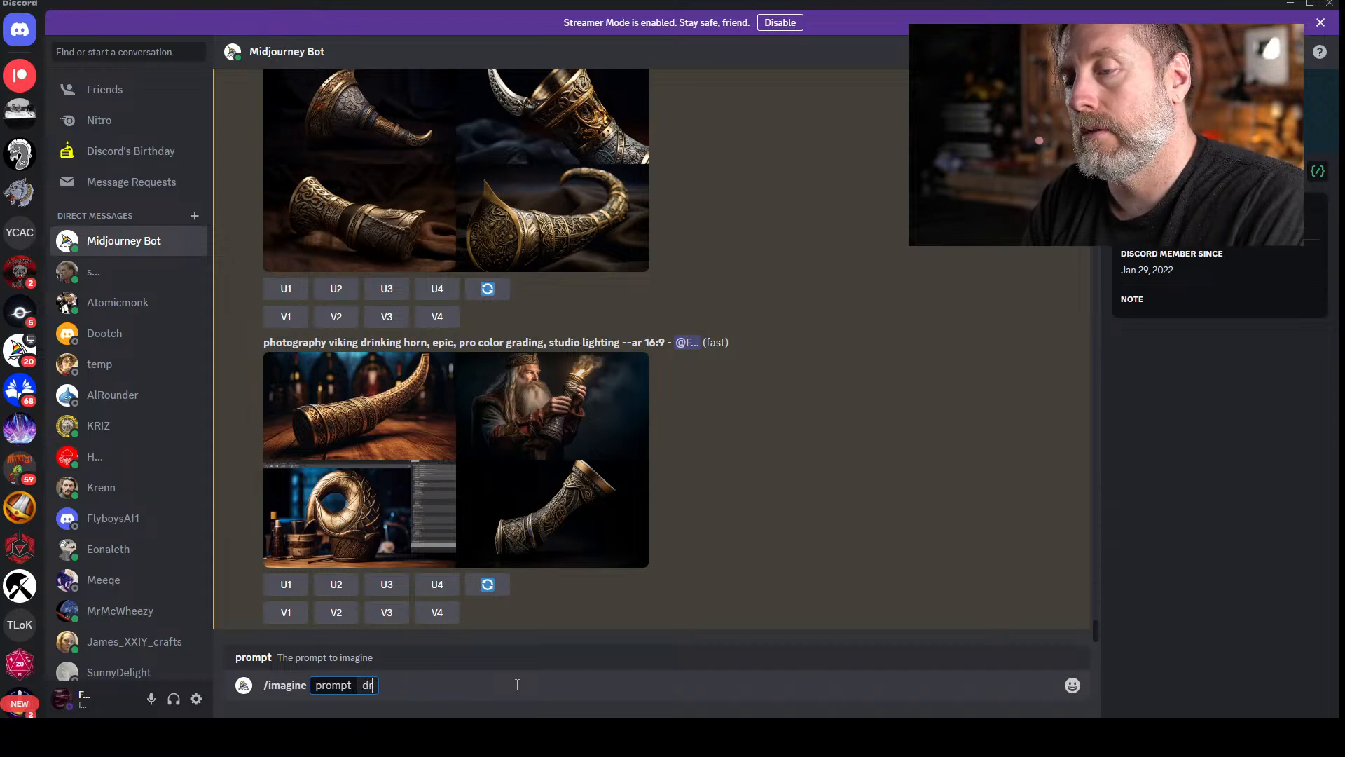
{"action": "key", "text": "Return"}
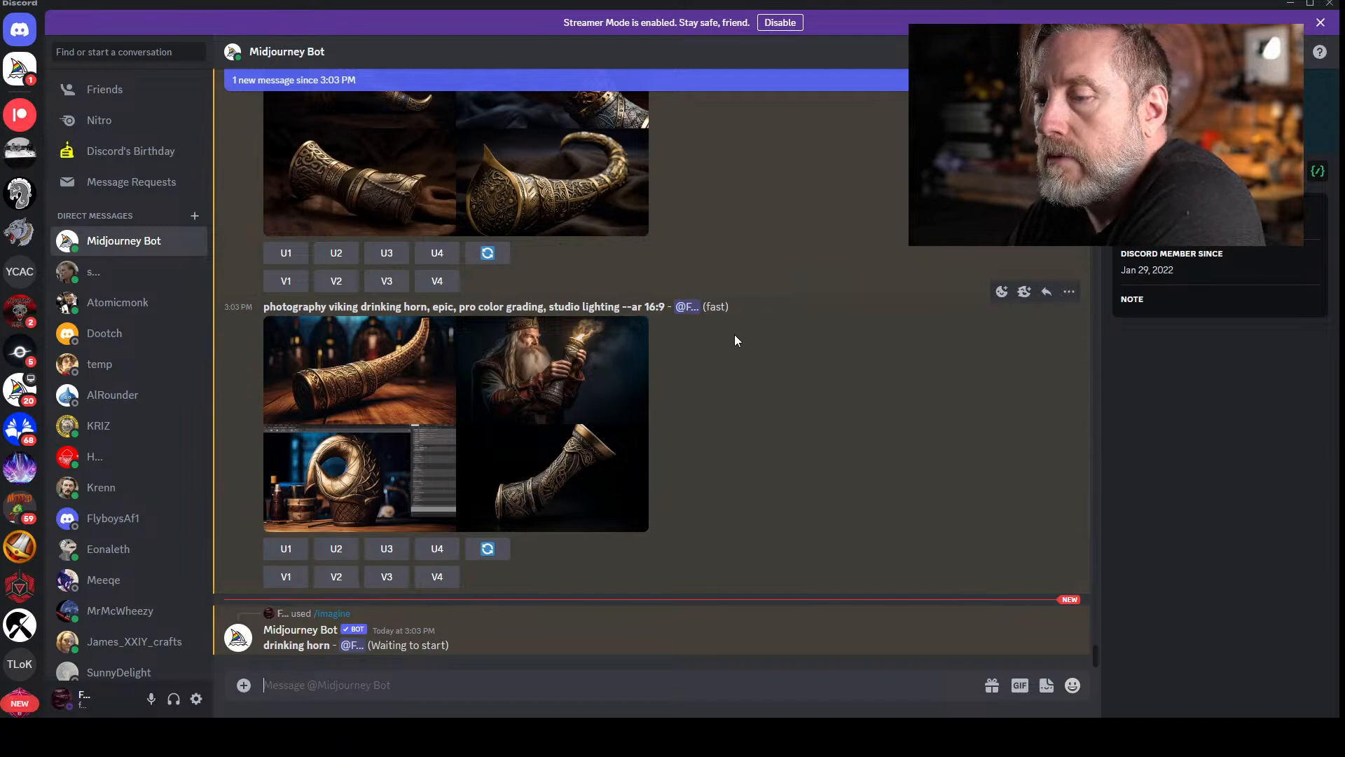
- Start a new /imagine command with the prompt "concept sheet, elven bard playing a lute, red hair, green eyes, black"
{"action": "scroll", "coordinate": [777, 365], "scroll_direction": "up", "scroll_amount": 15}
{"action": "scroll", "coordinate": [813, 397], "scroll_direction": "down", "scroll_amount": 15}
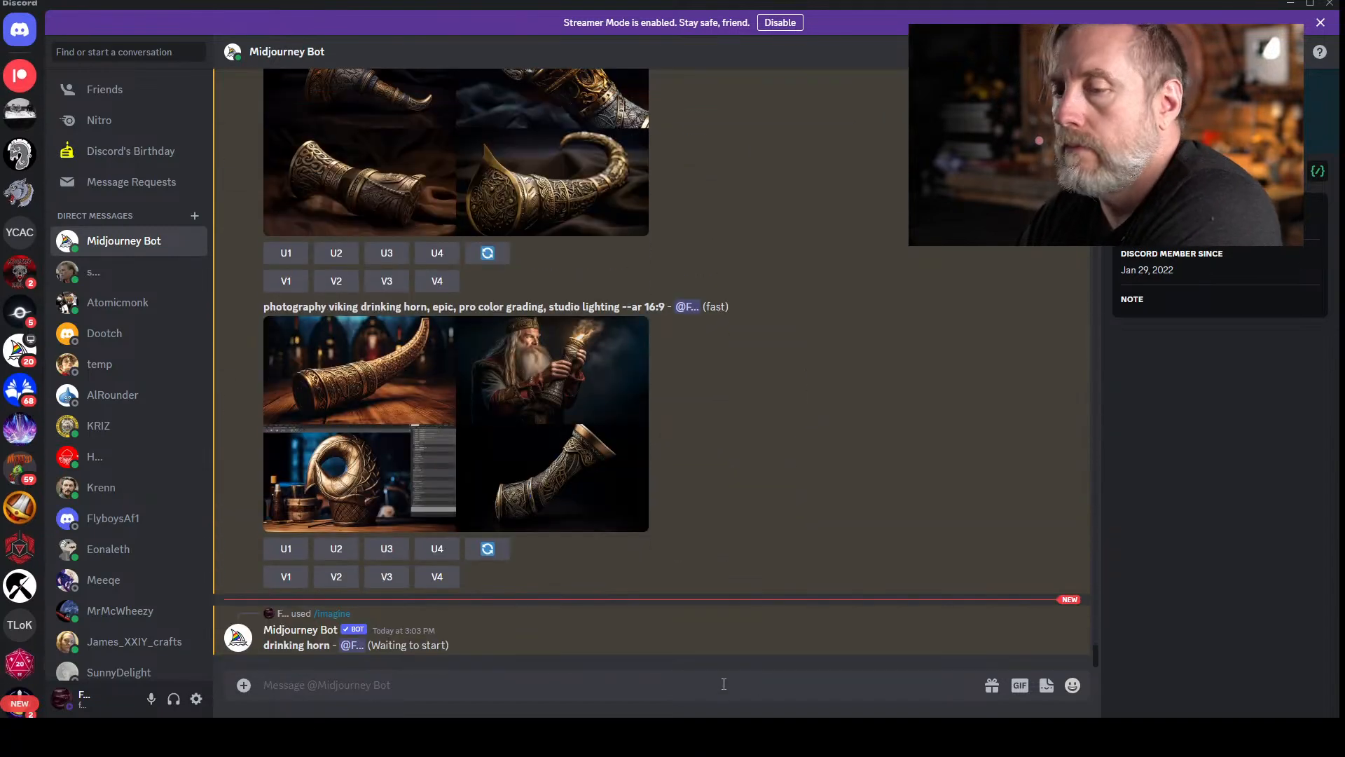
{"action": "type", "text": "/imagi"}
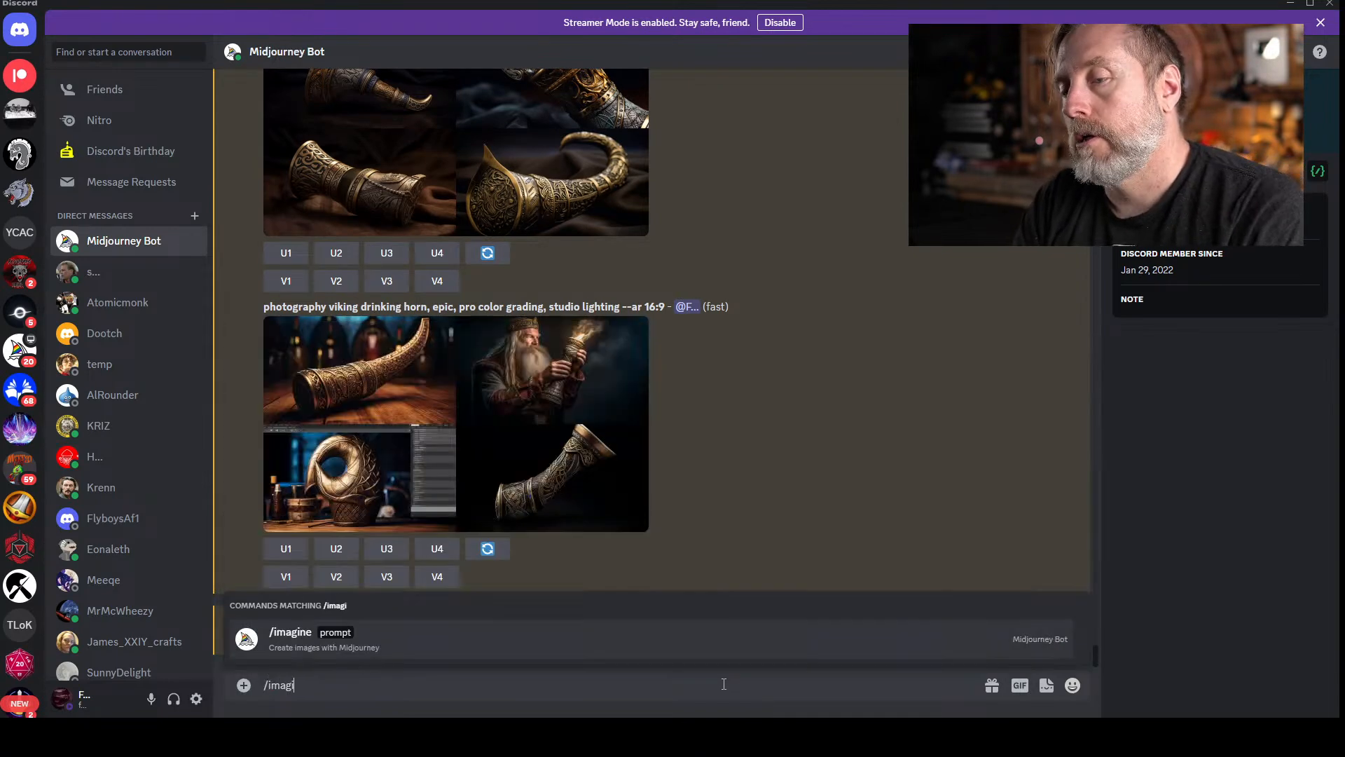
{"action": "key", "text": "Tab"}
{"action": "type", "text": "concep"}
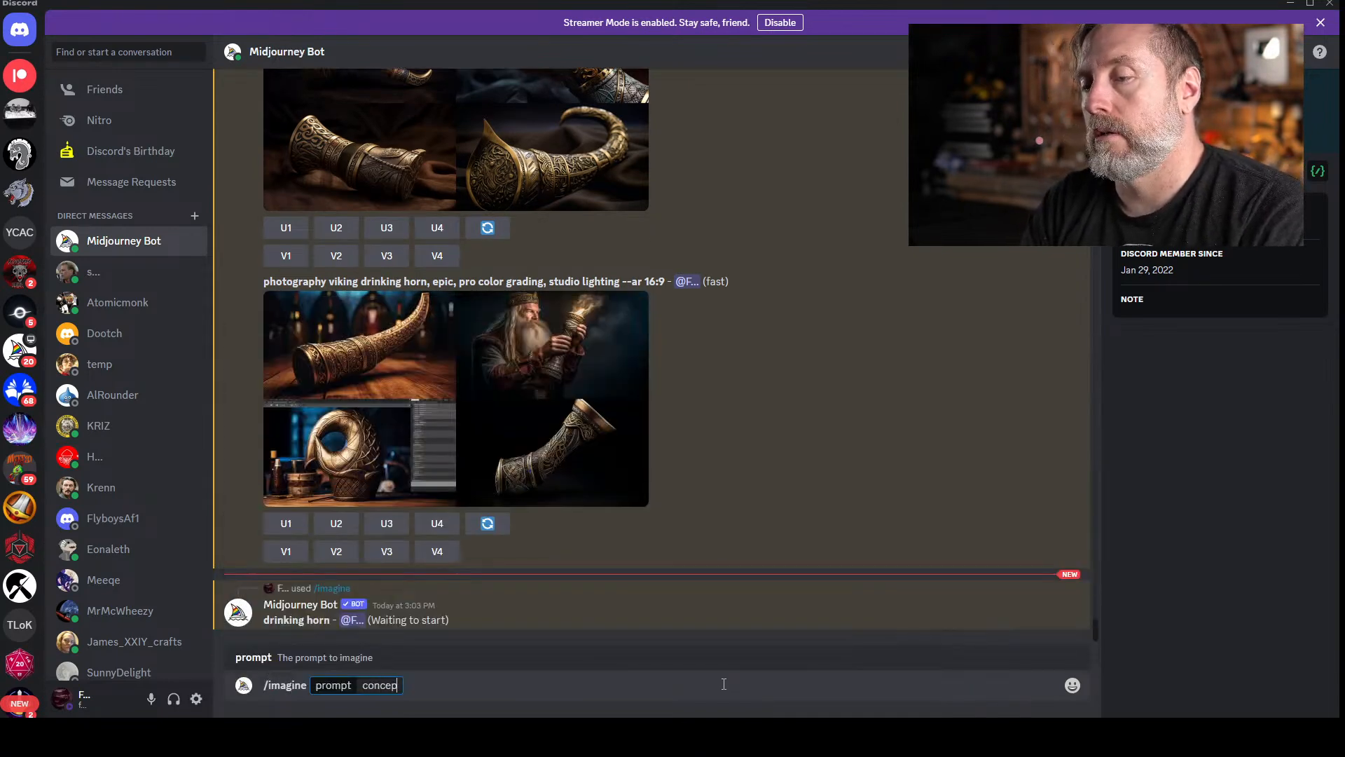
{"action": "type", "text": "t sheet, elven bard playing a lute, red hair, green eyes, black"}
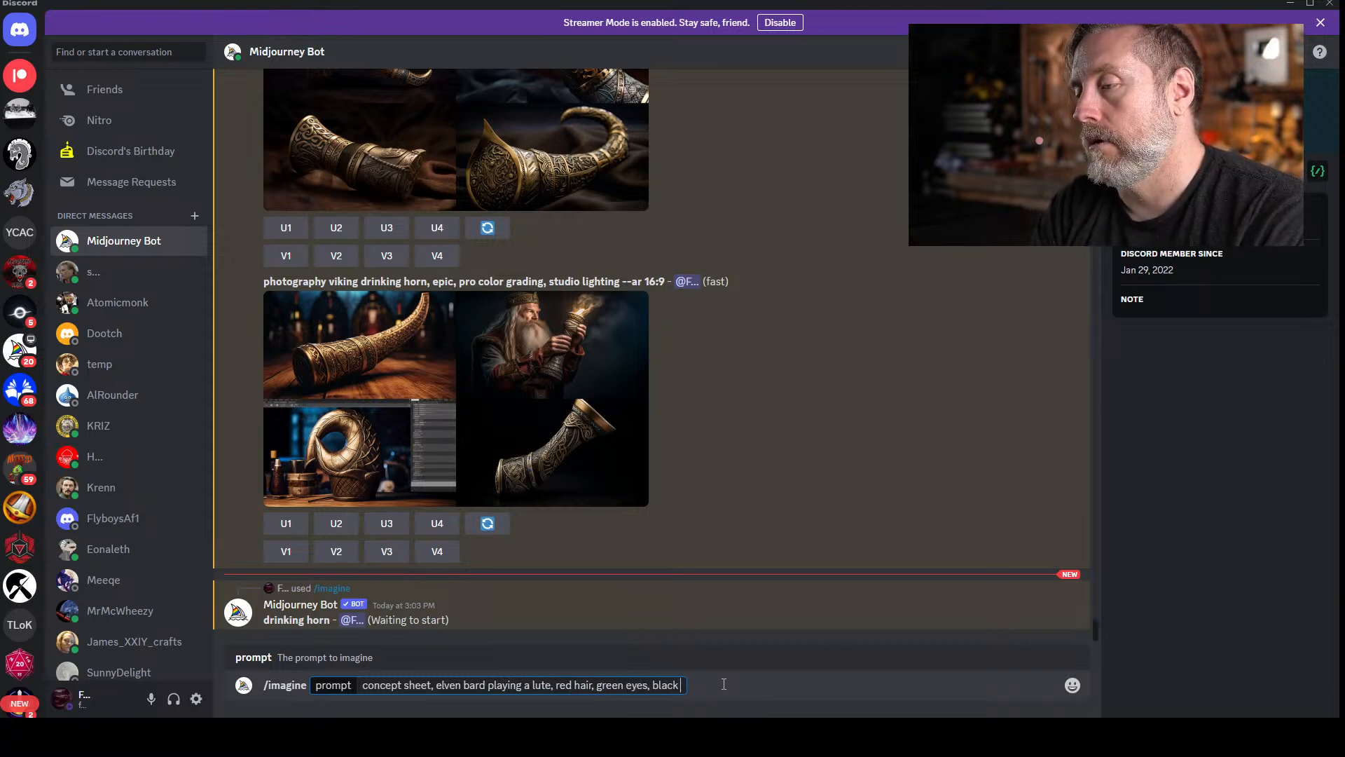
- Remove the trailing word "black" from the elven bard prompt, ending it after "green eyes,"
{"action": "type", "text": " worn"}
{"action": "key", "text": "BackSpace"}
{"action": "key", "text": "BackSpace"}
{"action": "key", "text": "BackSpace"}
{"action": "key", "text": "BackSpace"}
{"action": "key", "text": "BackSpace"}
{"action": "key", "text": "BackSpace"}
{"action": "key", "text": "BackSpace"}
{"action": "key", "text": "BackSpace"}
{"action": "key", "text": "BackSpace"}
{"action": "key", "text": "BackSpace"}
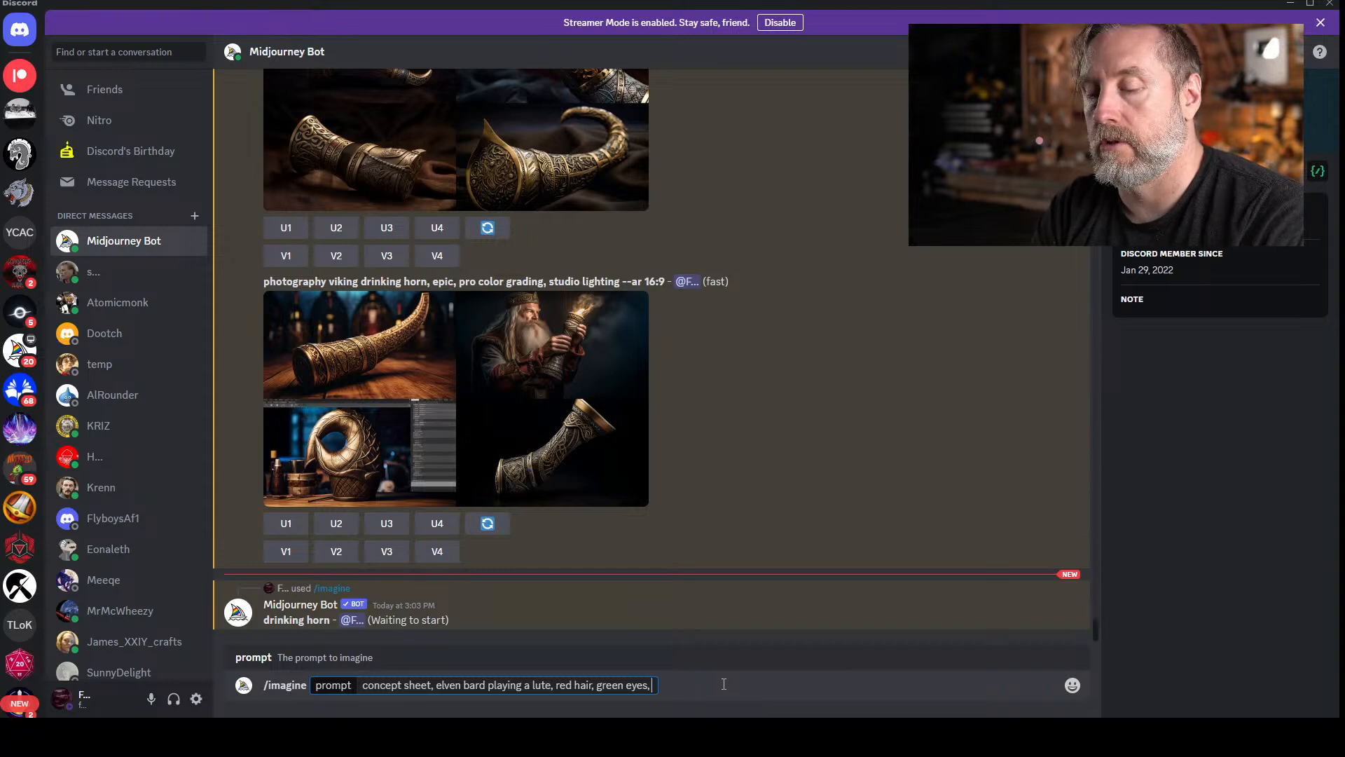
{"action": "type", "text": "old clothes"}
{"action": "key", "text": "BackSpace"}
{"action": "key", "text": "BackSpace"}
{"action": "key", "text": "BackSpace"}
{"action": "key", "text": "BackSpace"}
{"action": "key", "text": "BackSpace"}
{"action": "key", "text": "BackSpace"}
{"action": "key", "text": "BackSpace"}
{"action": "key", "text": "BackSpace"}
{"action": "key", "text": "BackSpace"}
{"action": "key", "text": "BackSpace"}
{"action": "key", "text": "BackSpace"}
{"action": "key", "text": "BackSpace"}
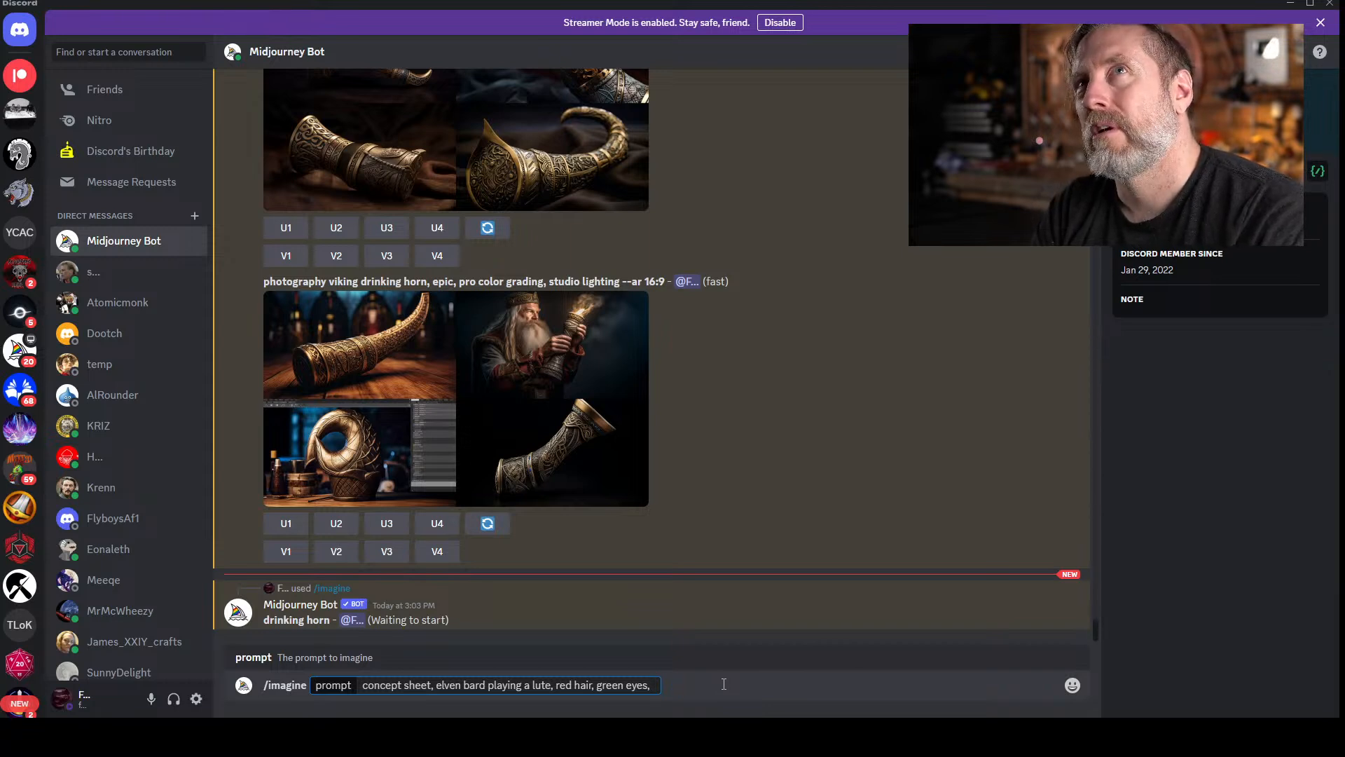
- Complete the elven bard prompt with "dirty clothes" and generate the images
{"action": "type", "text": "dirty clothes"}
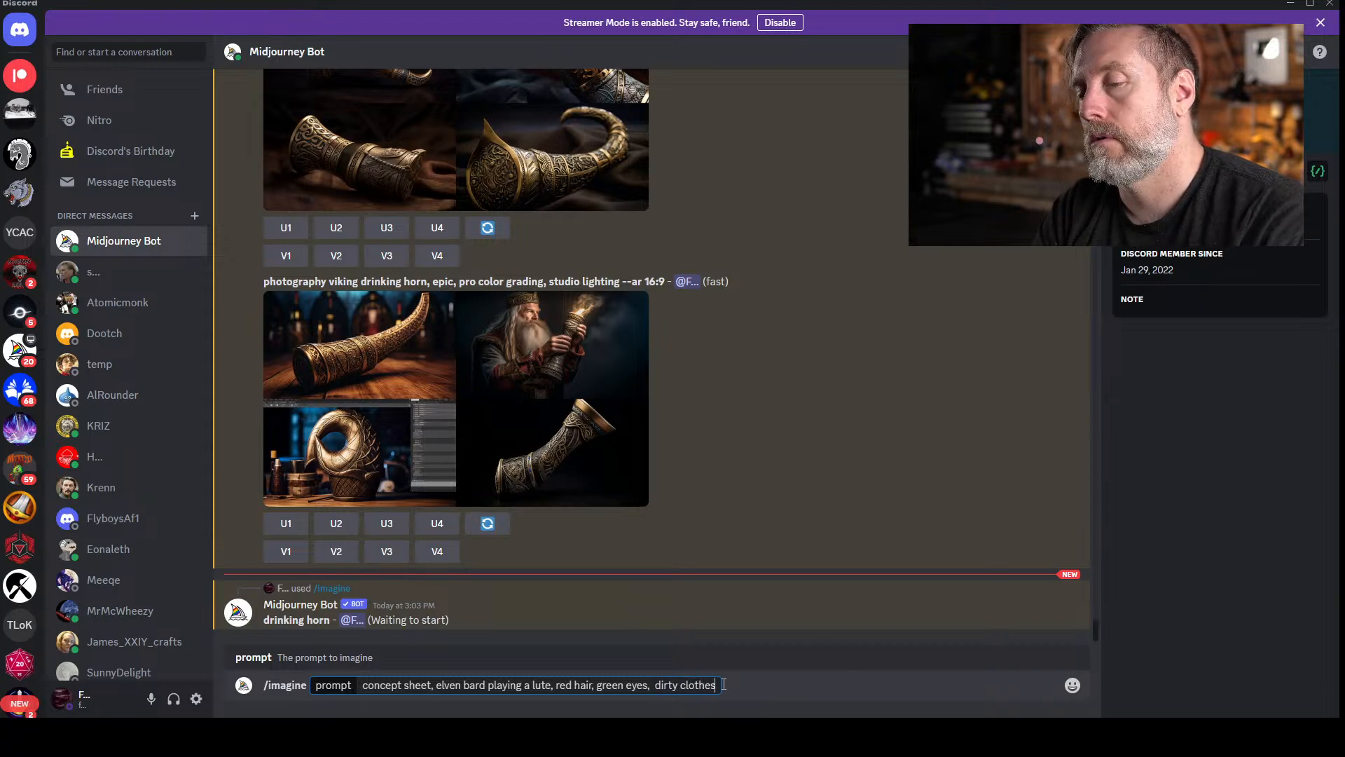
{"action": "type", "text": ","}
{"action": "key", "text": "BackSpace"}
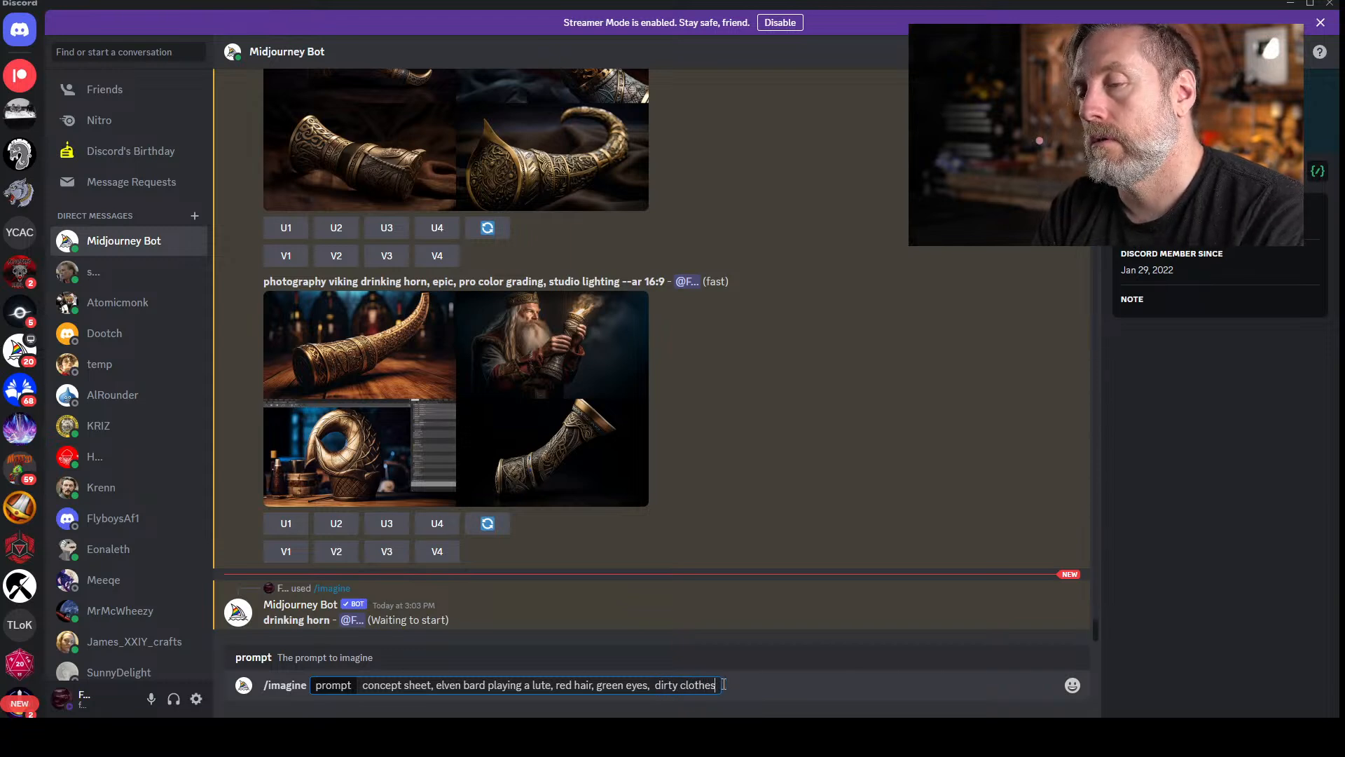
{"action": "key", "text": "Return"}
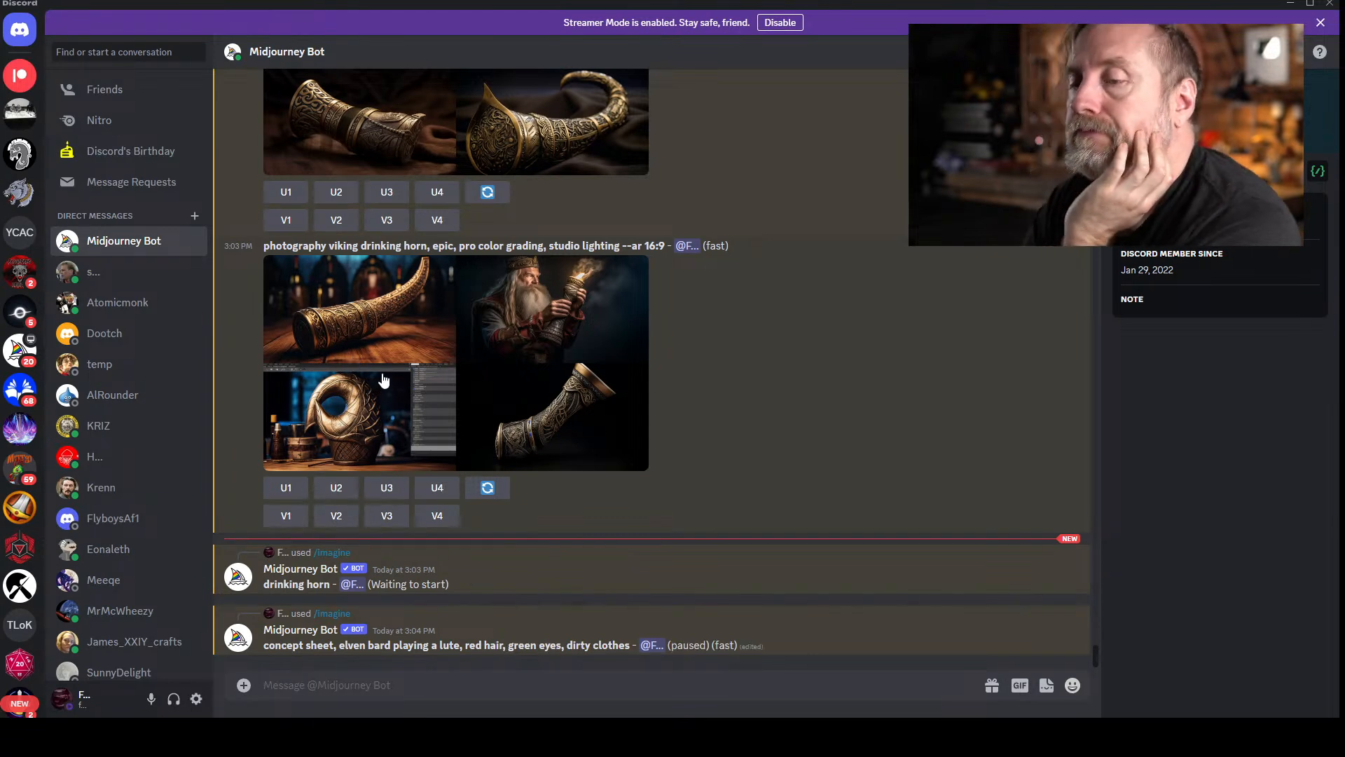
- Generate images with a new /imagine command using the prompt "half-elf bard, ultra realistic"
{"action": "type", "text": "/imaging"}
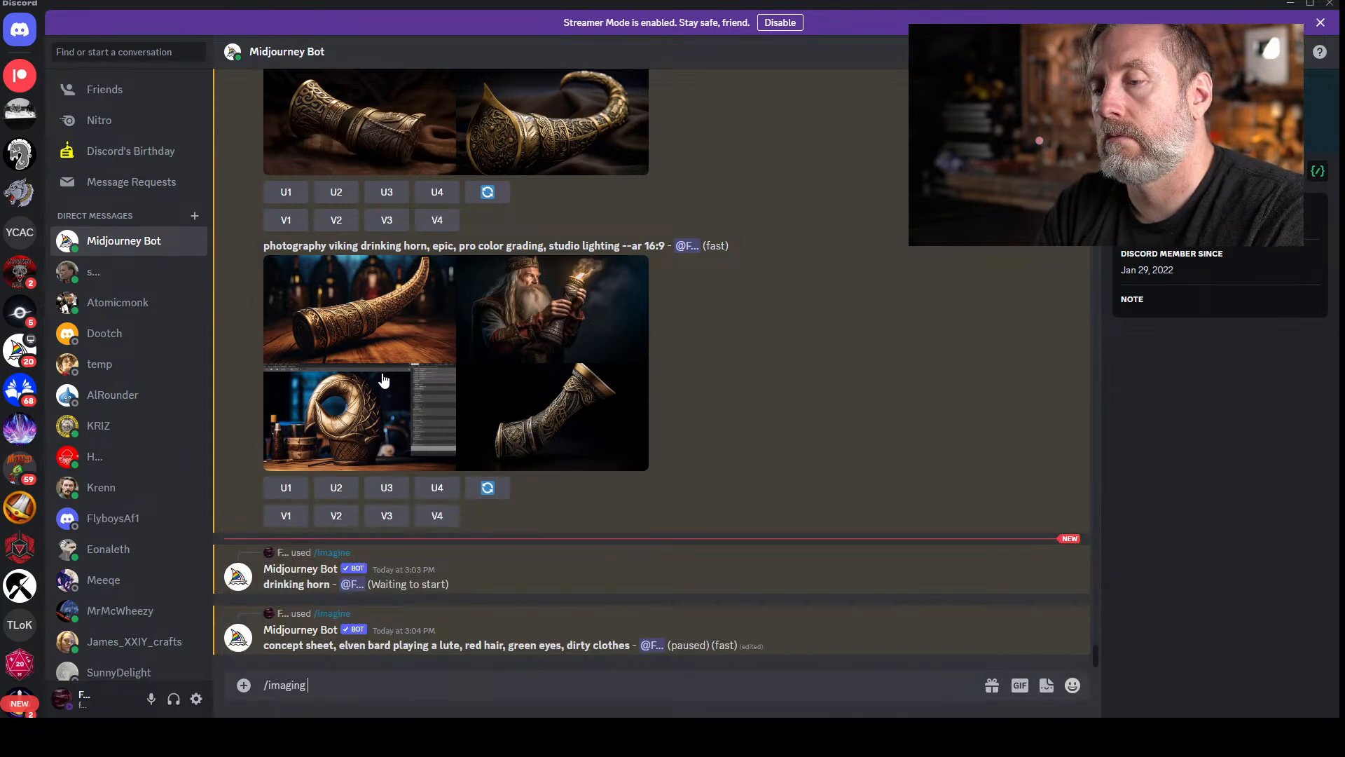
{"action": "key", "text": "BackSpace"}
{"action": "type", "text": "e"}
{"action": "key", "text": "Tab"}
{"action": "type", "text": "half-elf bard,"}
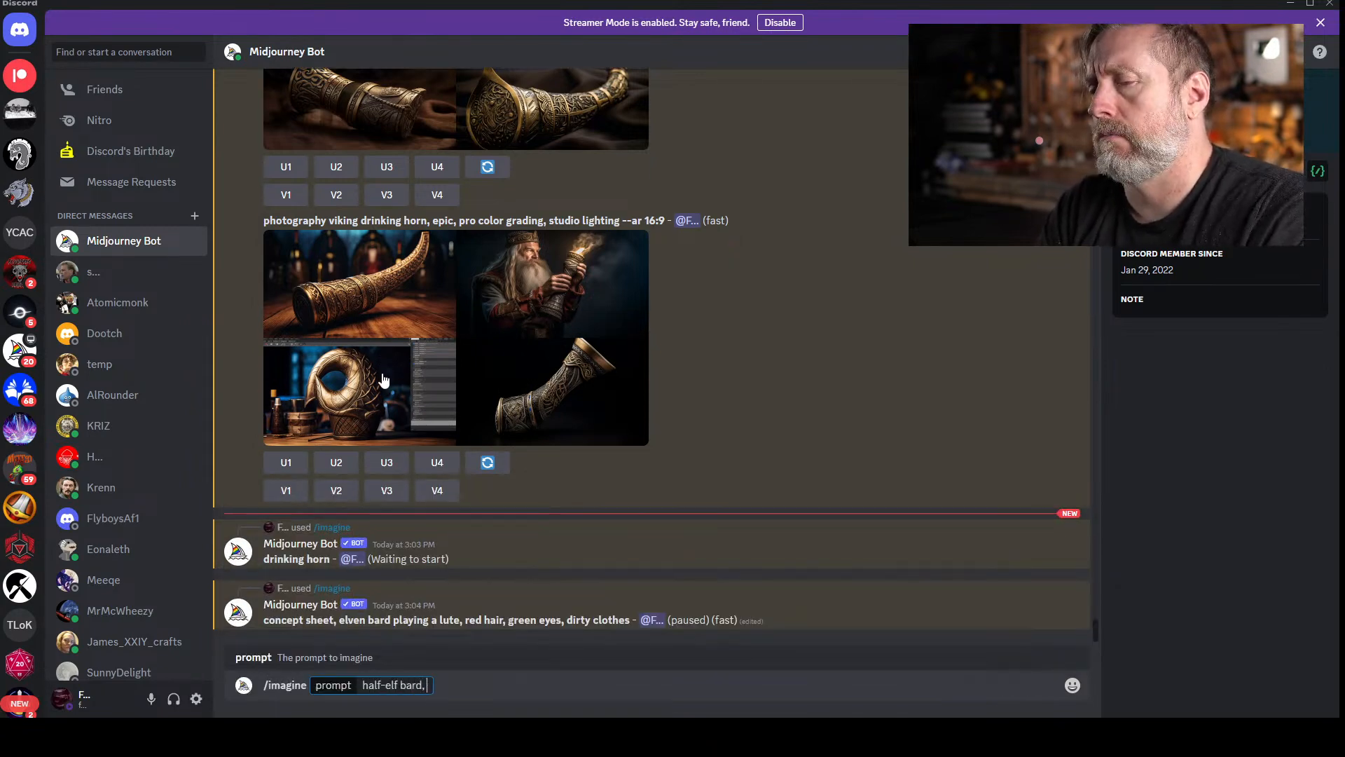
{"action": "type", "text": " ultra realisti"}
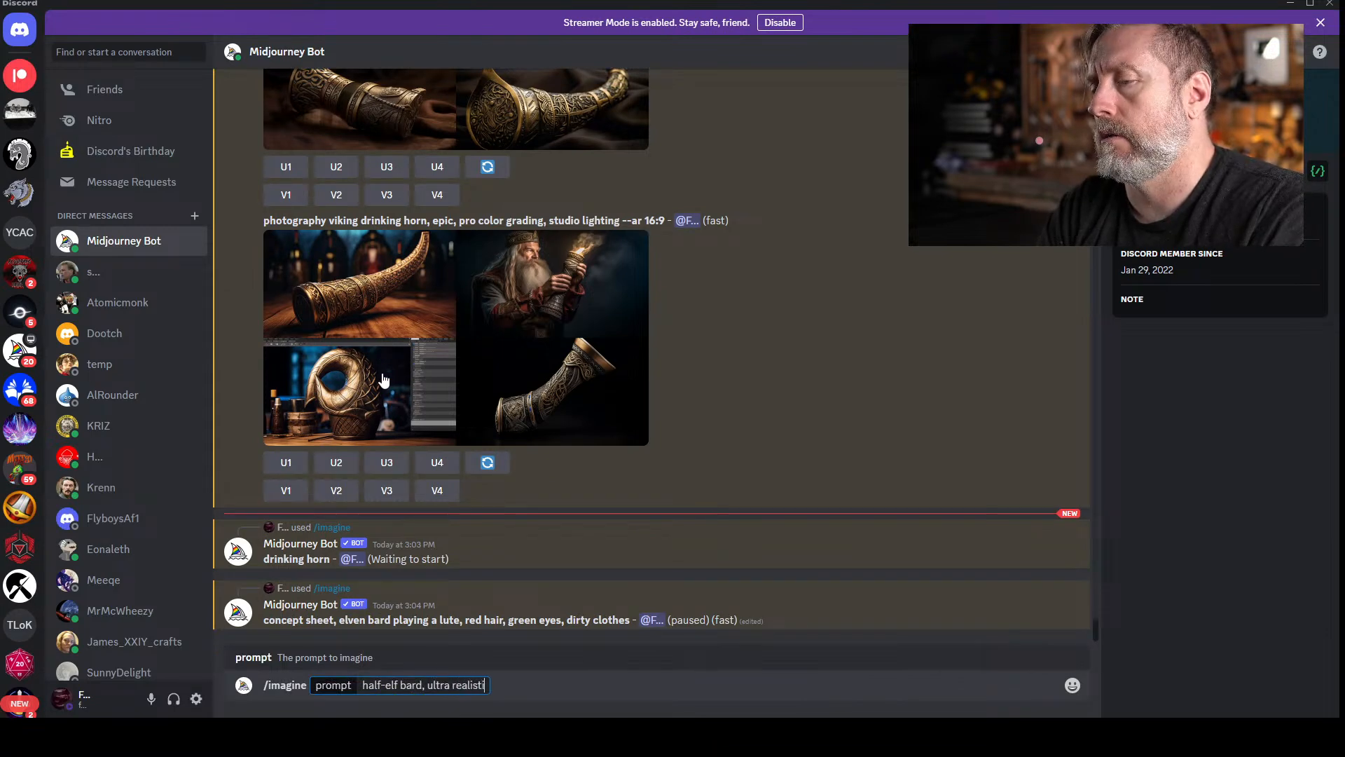
{"action": "type", "text": "c"}
{"action": "key", "text": "Return"}
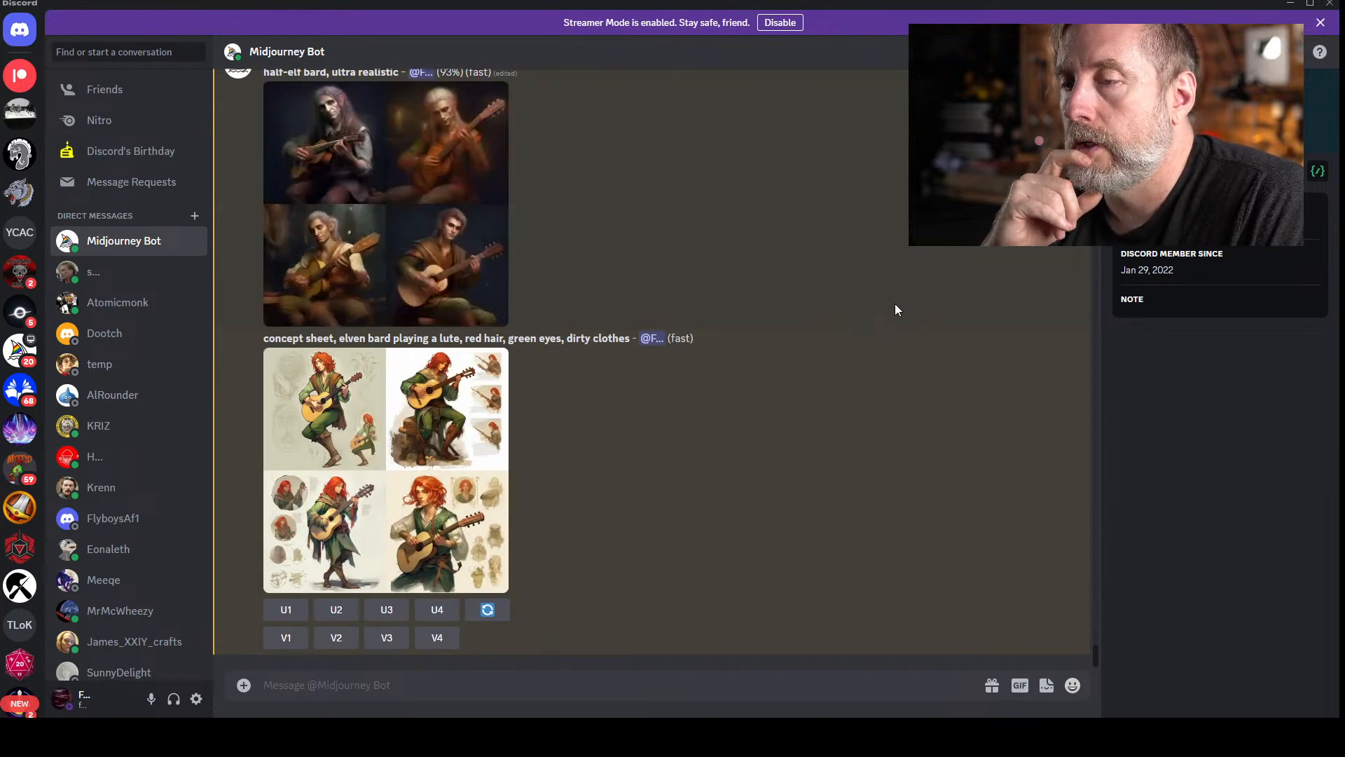
- View the elven bard concept sheet images and the half-elf bard images enlarged
{"action": "left_click", "coordinate": [372, 366]}
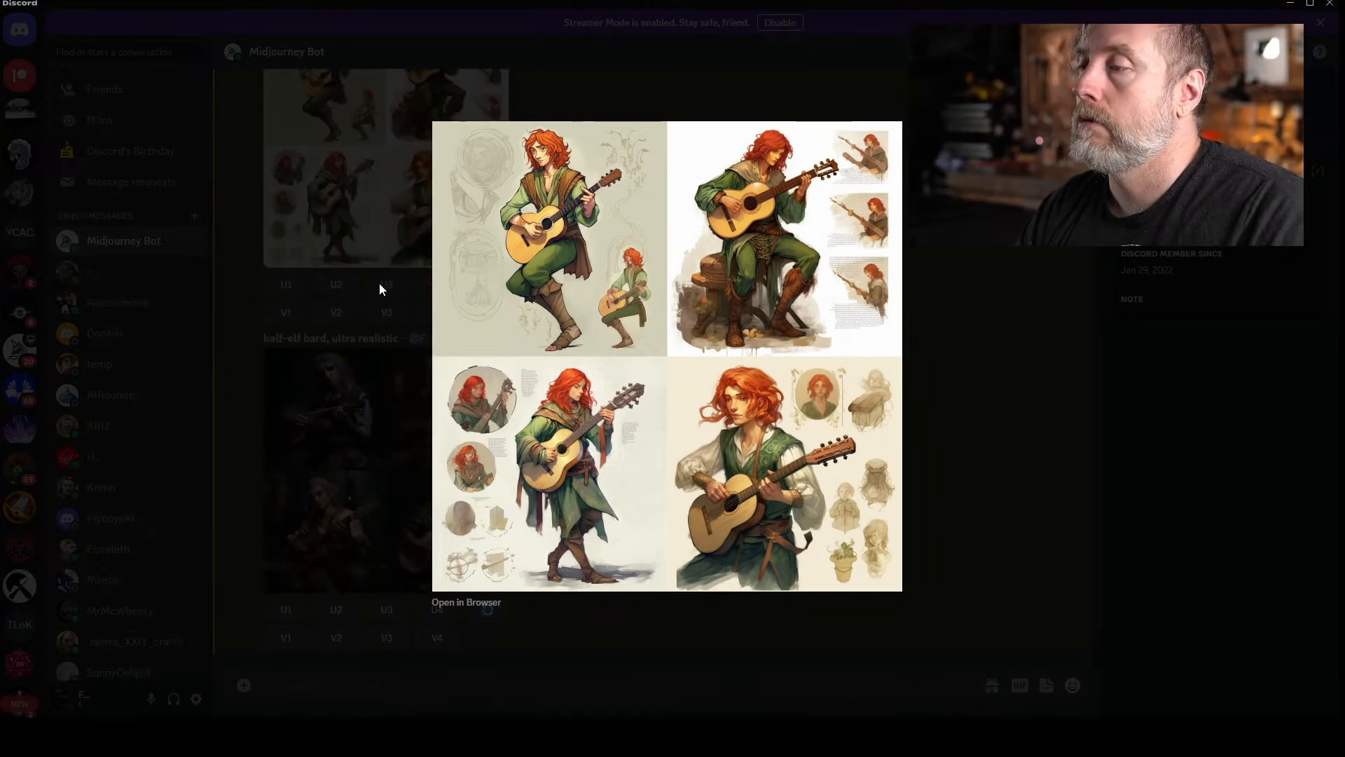
{"action": "left_click", "coordinate": [372, 288]}
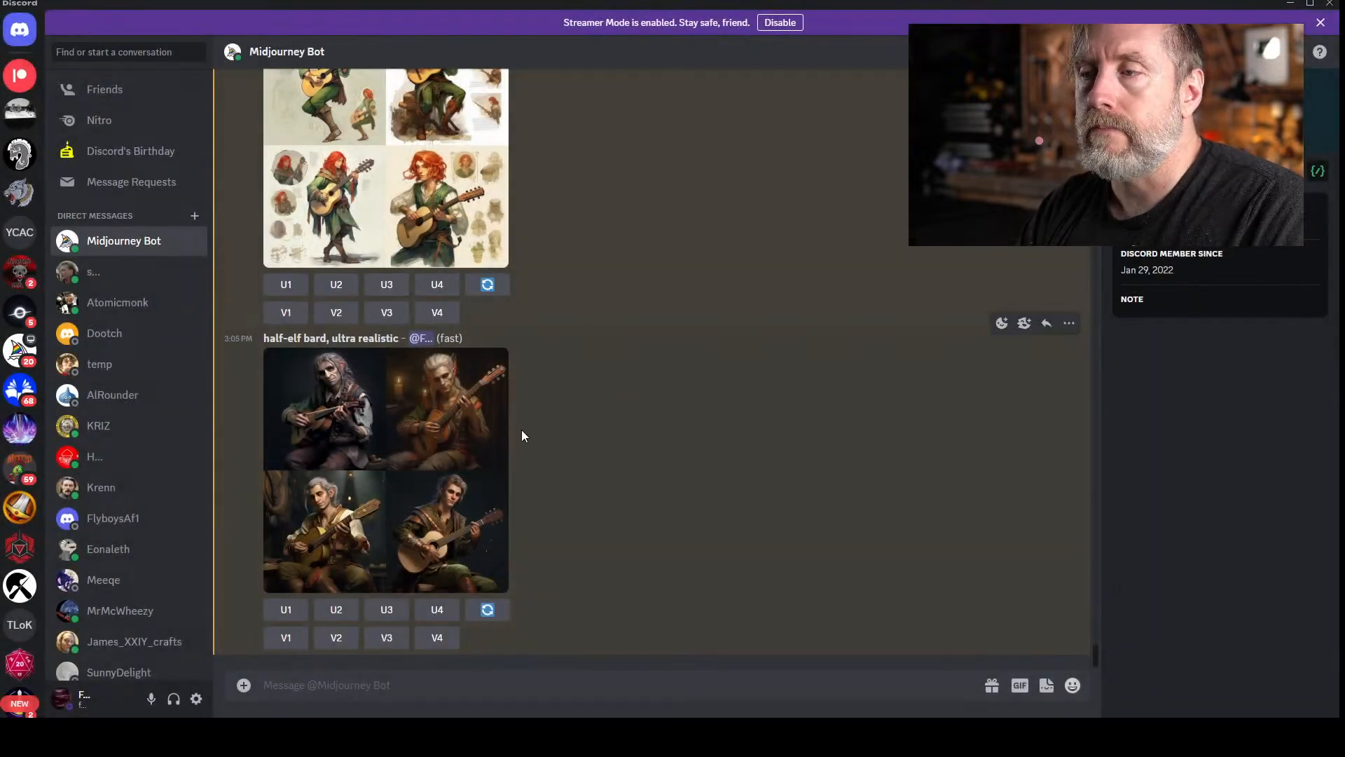
{"action": "left_click", "coordinate": [435, 390]}
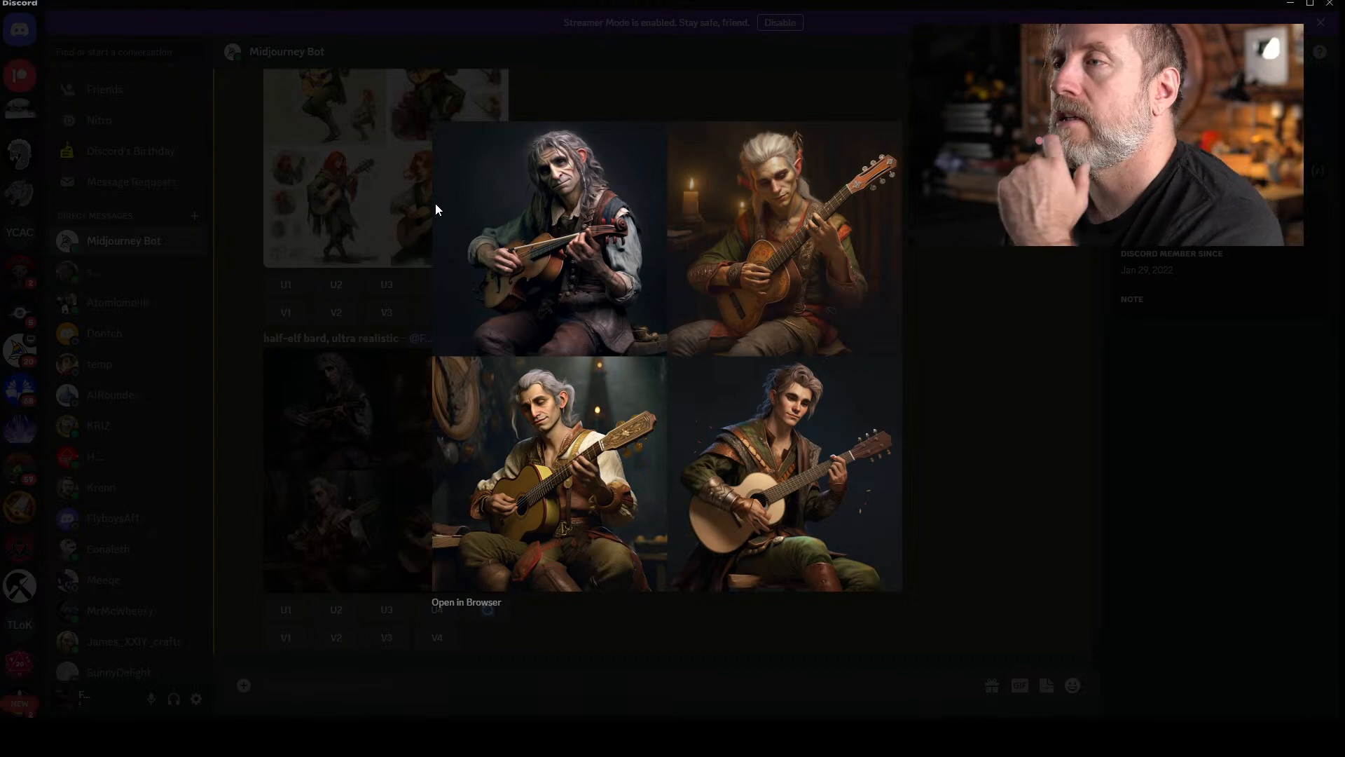
{"action": "left_click", "coordinate": [344, 270]}
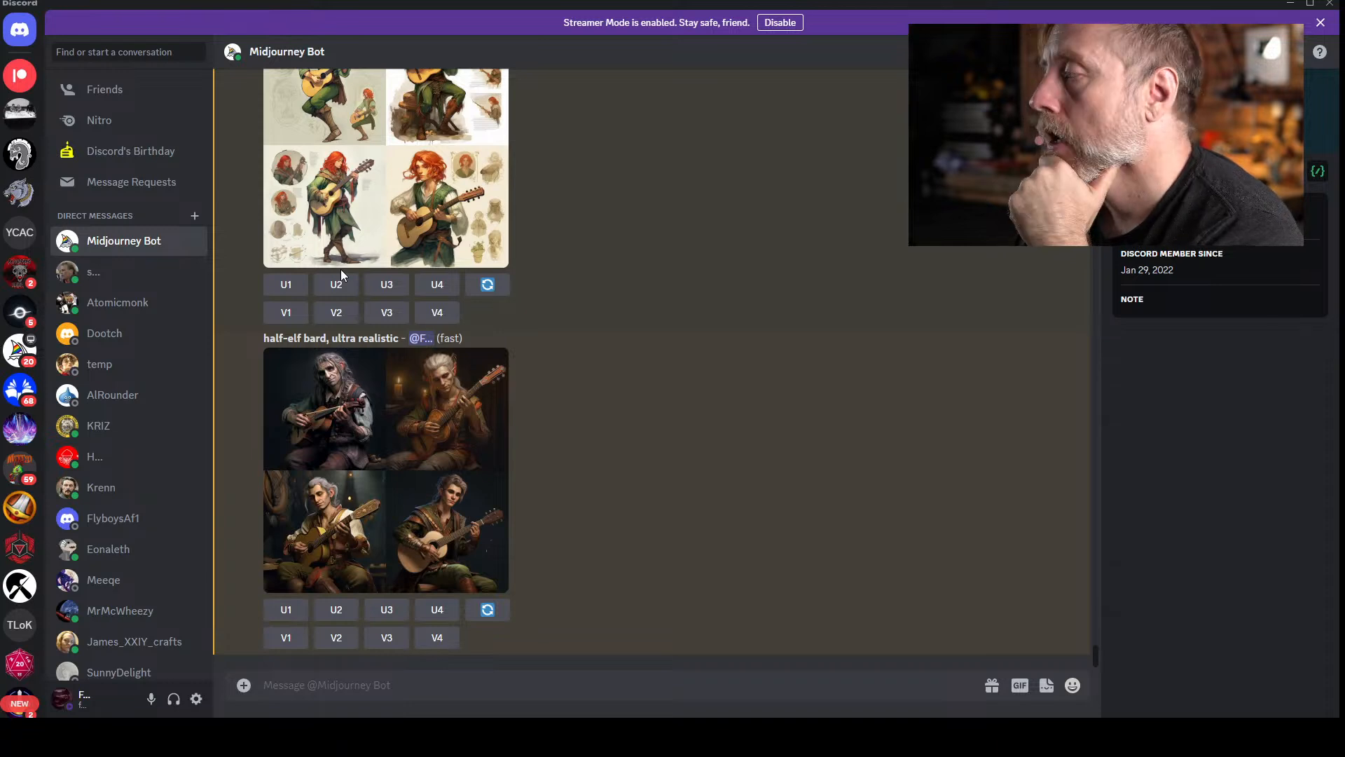
- Generate images with a new /imagine command using the prompt "Viking Battle Axe"
{"action": "left_click", "coordinate": [354, 675]}
{"action": "type", "text": "/imagine"}
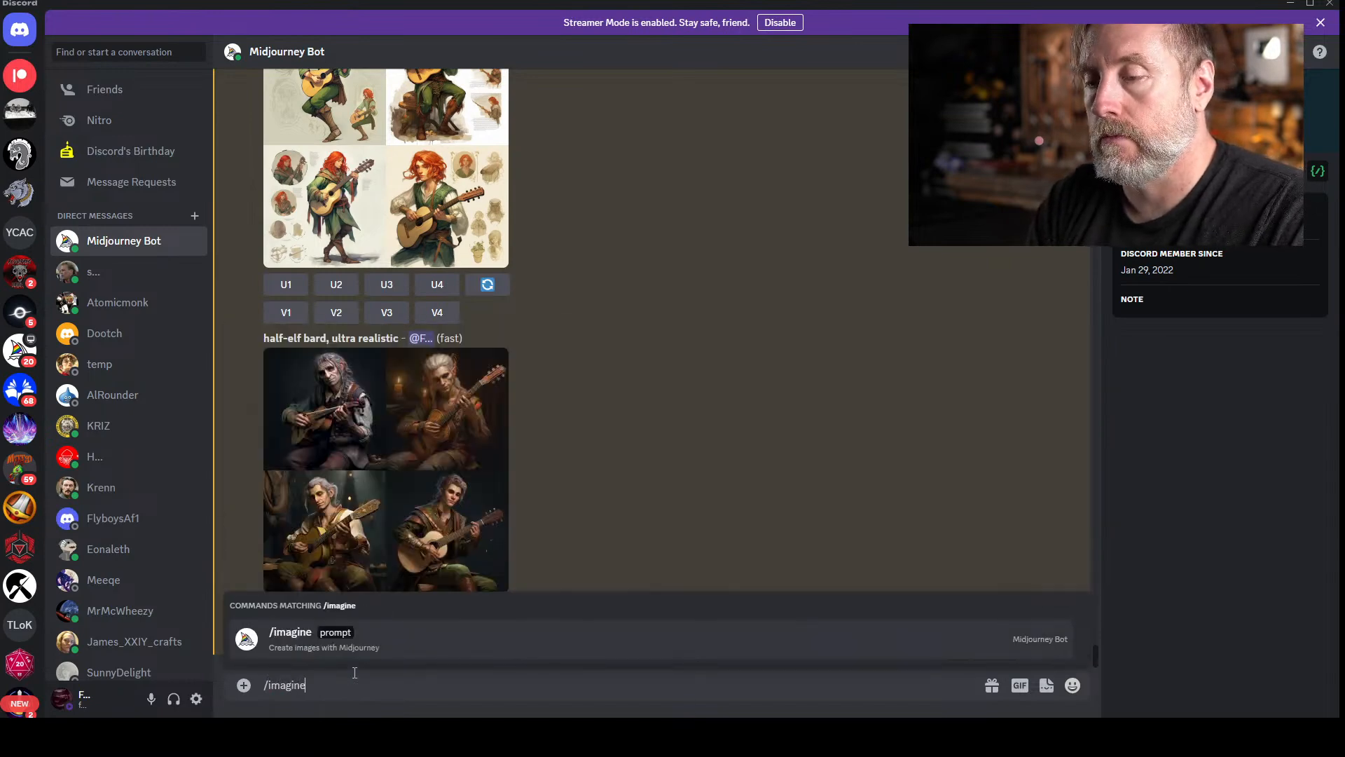
{"action": "key", "text": "Tab"}
{"action": "type", "text": "ikin"}
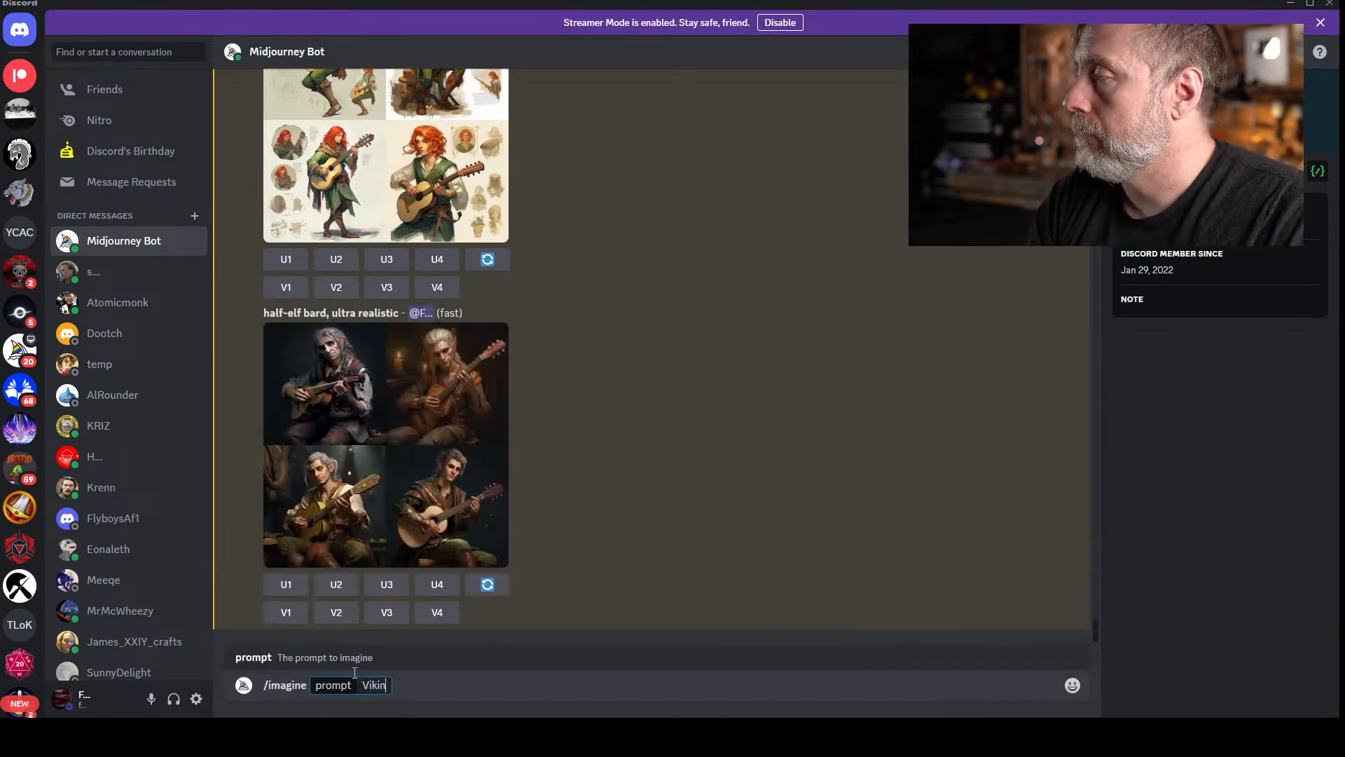
{"action": "type", "text": "g Battle Ax"}
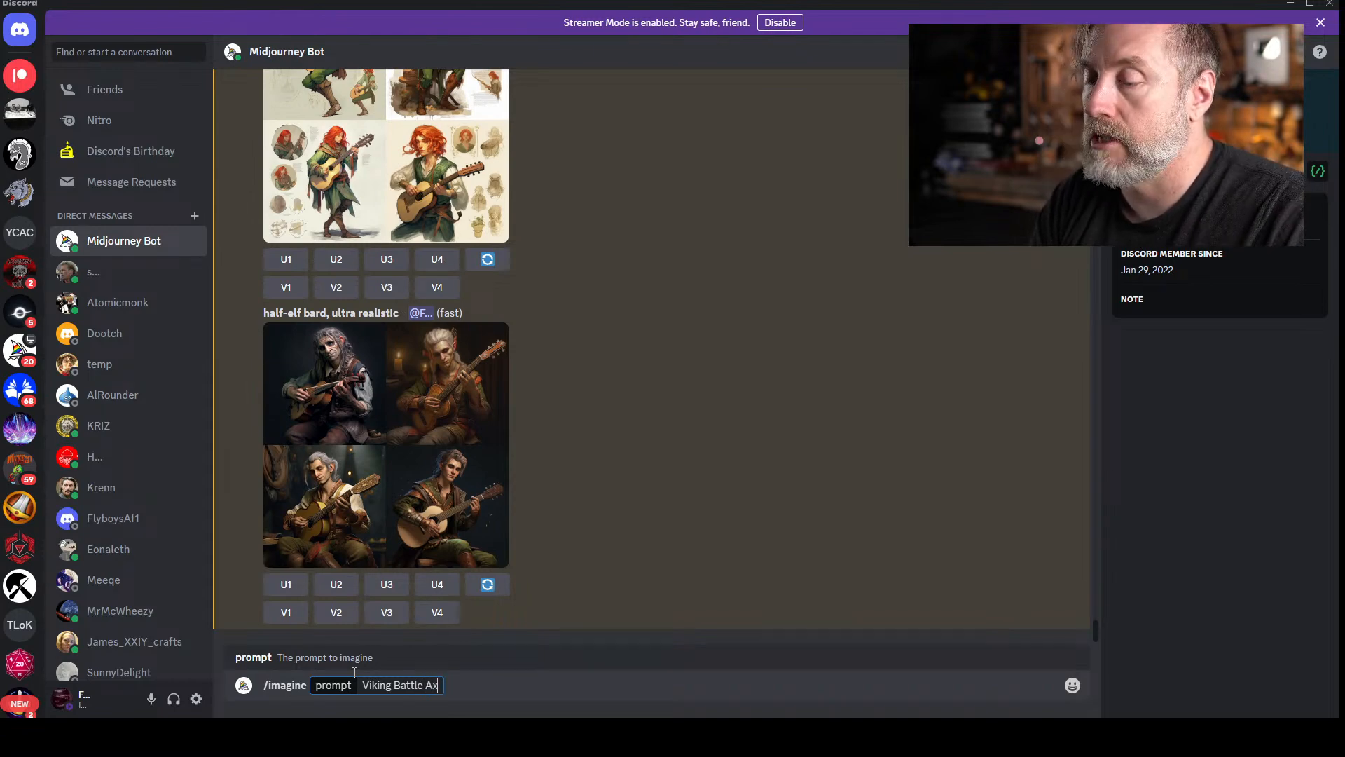
{"action": "type", "text": "e"}
{"action": "key", "text": "Return"}
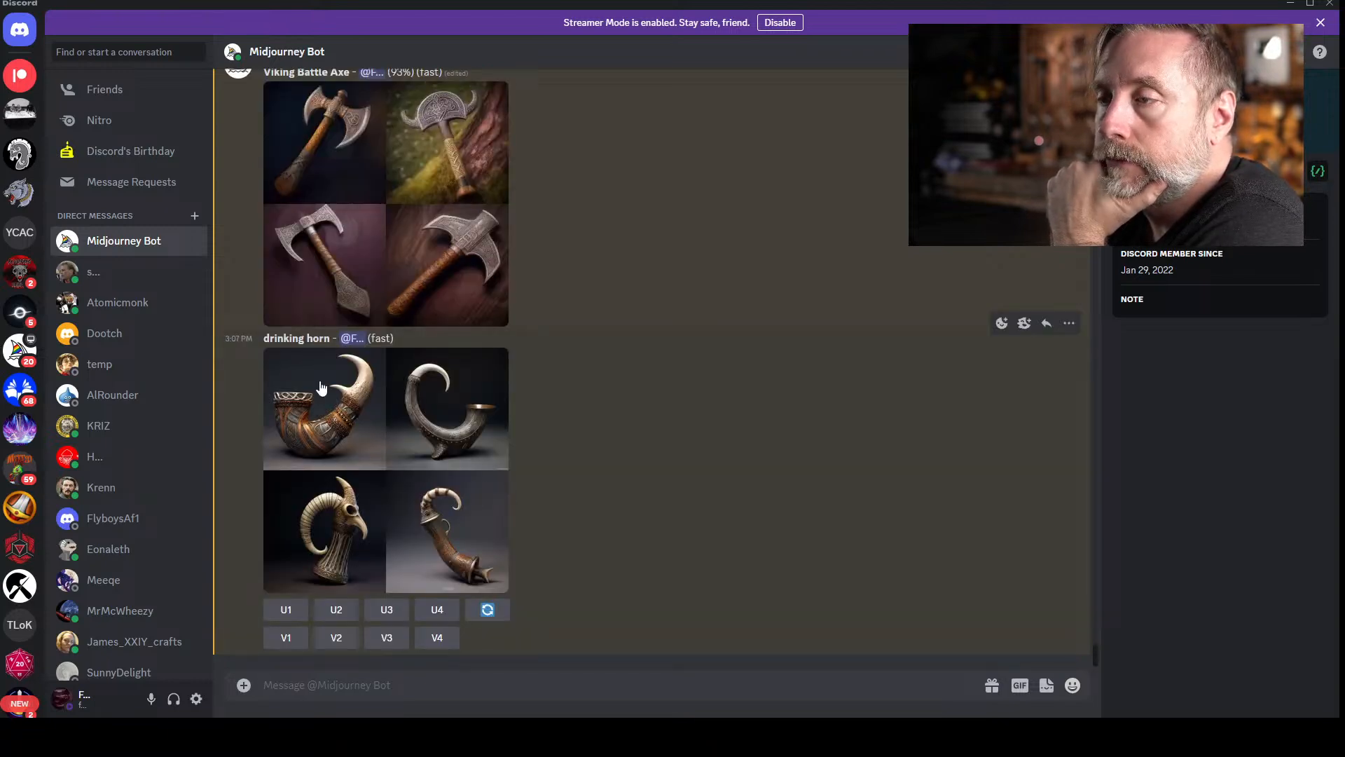
- View the plain drinking horn images and the Viking Battle Axe images enlarged
{"action": "scroll", "coordinate": [454, 327], "scroll_direction": "up", "scroll_amount": 3}
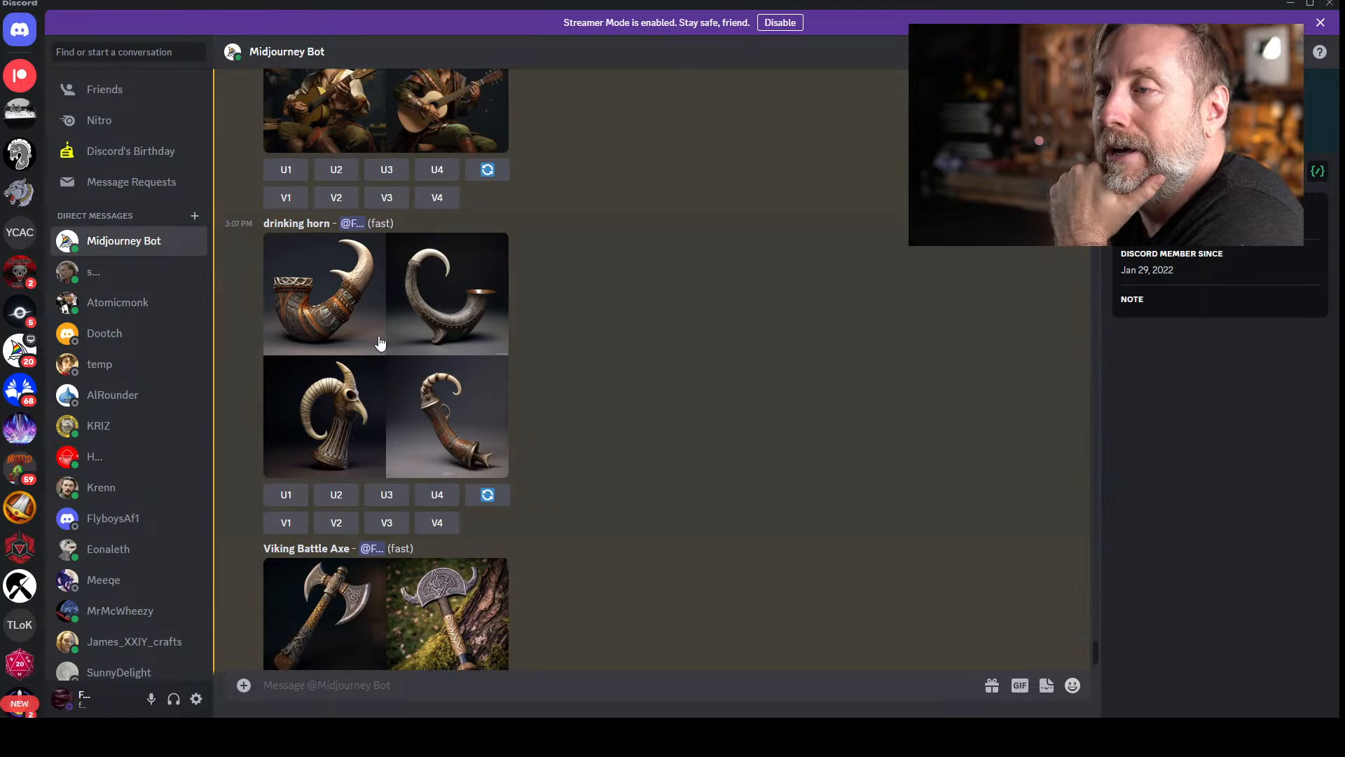
{"action": "left_click", "coordinate": [427, 330]}
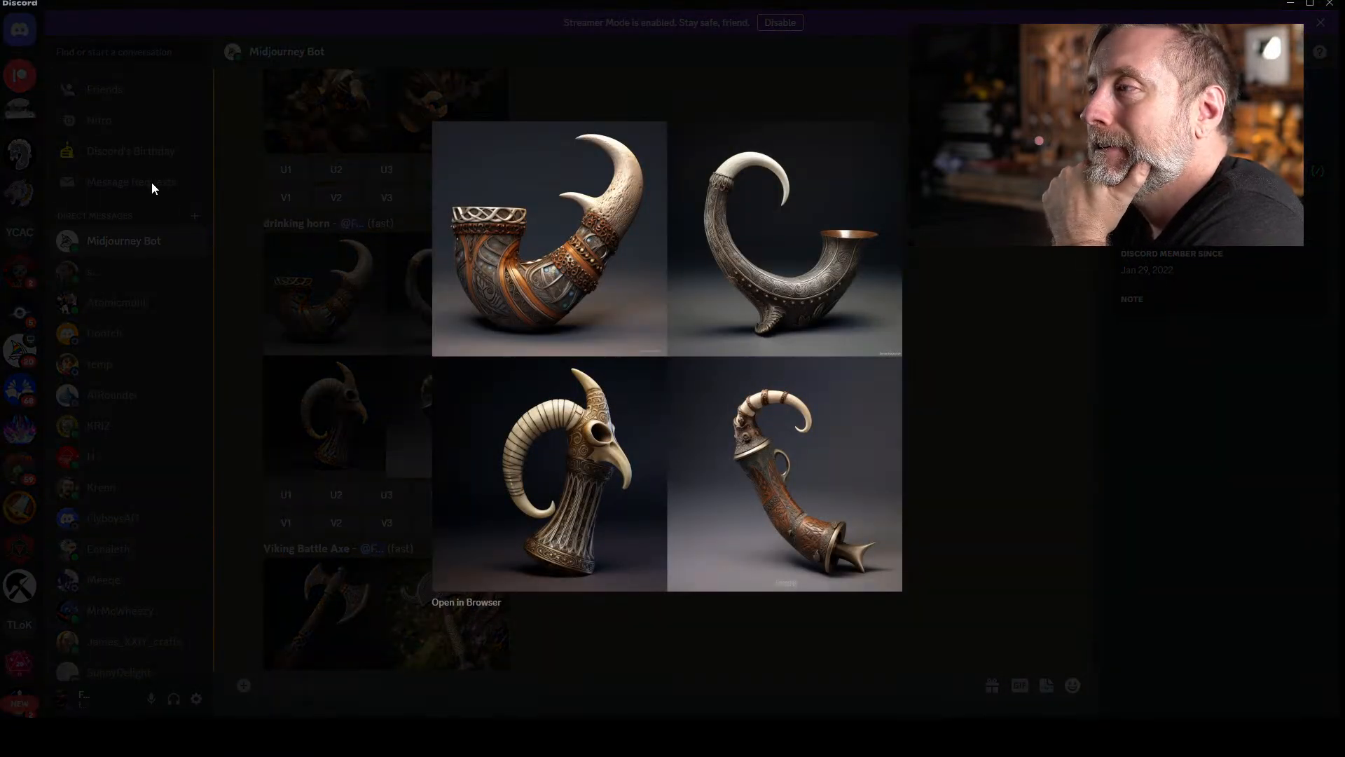
{"action": "left_click", "coordinate": [293, 202]}
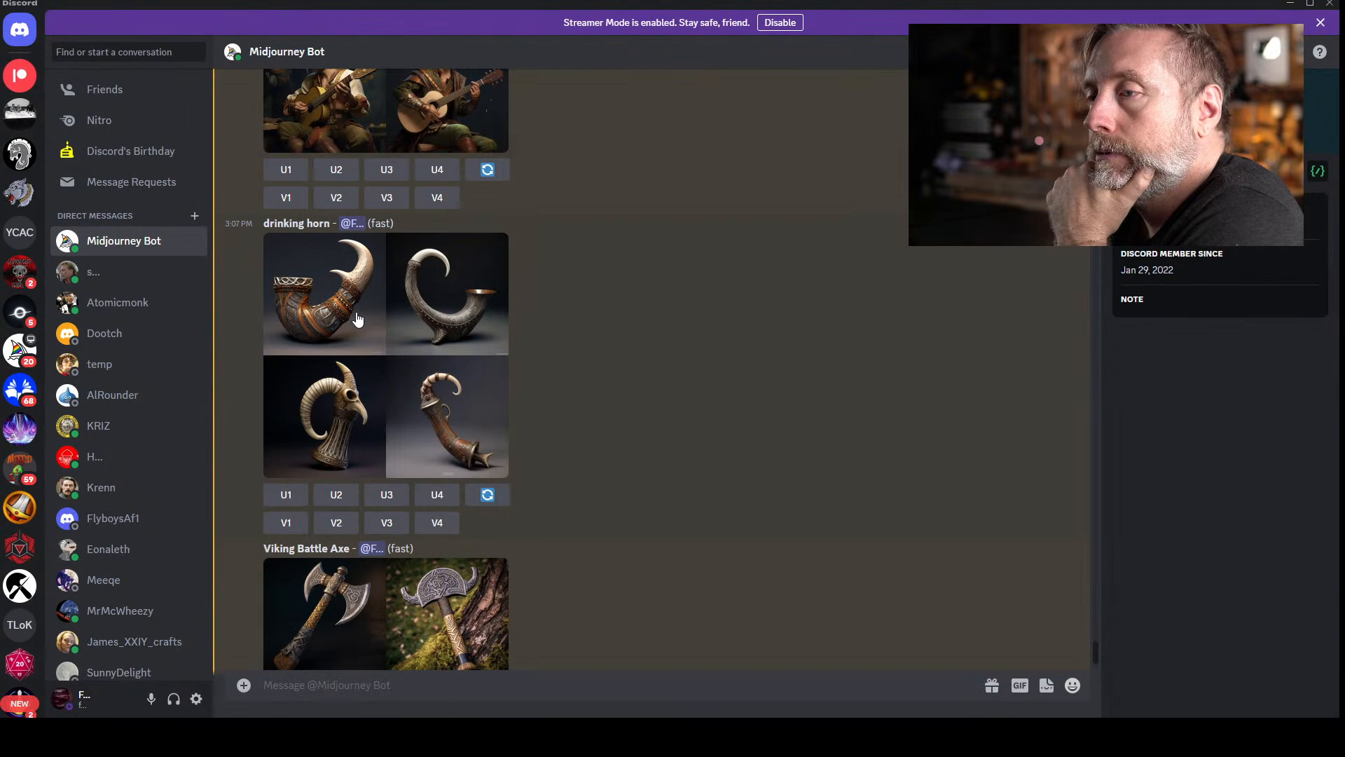
{"action": "scroll", "coordinate": [357, 313], "scroll_direction": "down", "scroll_amount": 3}
{"action": "left_click", "coordinate": [351, 411]}
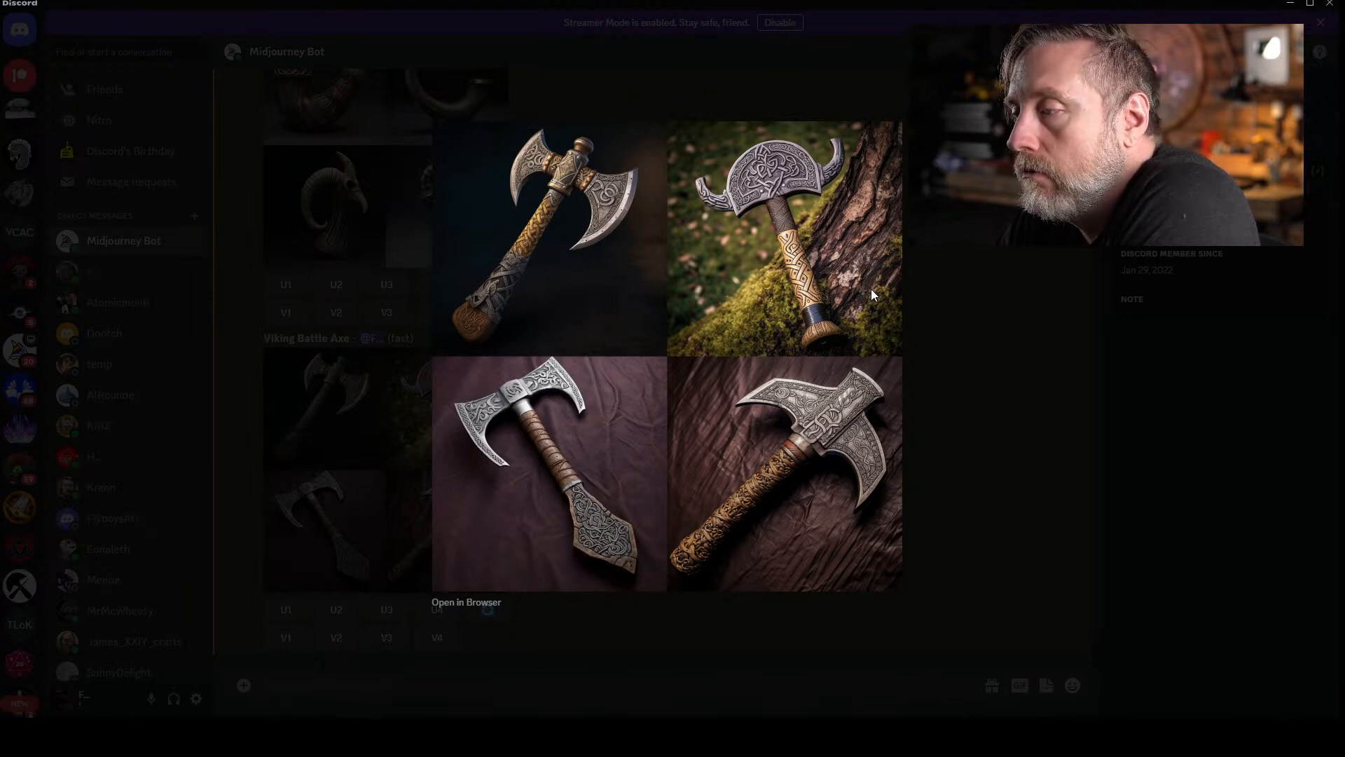
{"action": "left_click", "coordinate": [968, 249]}
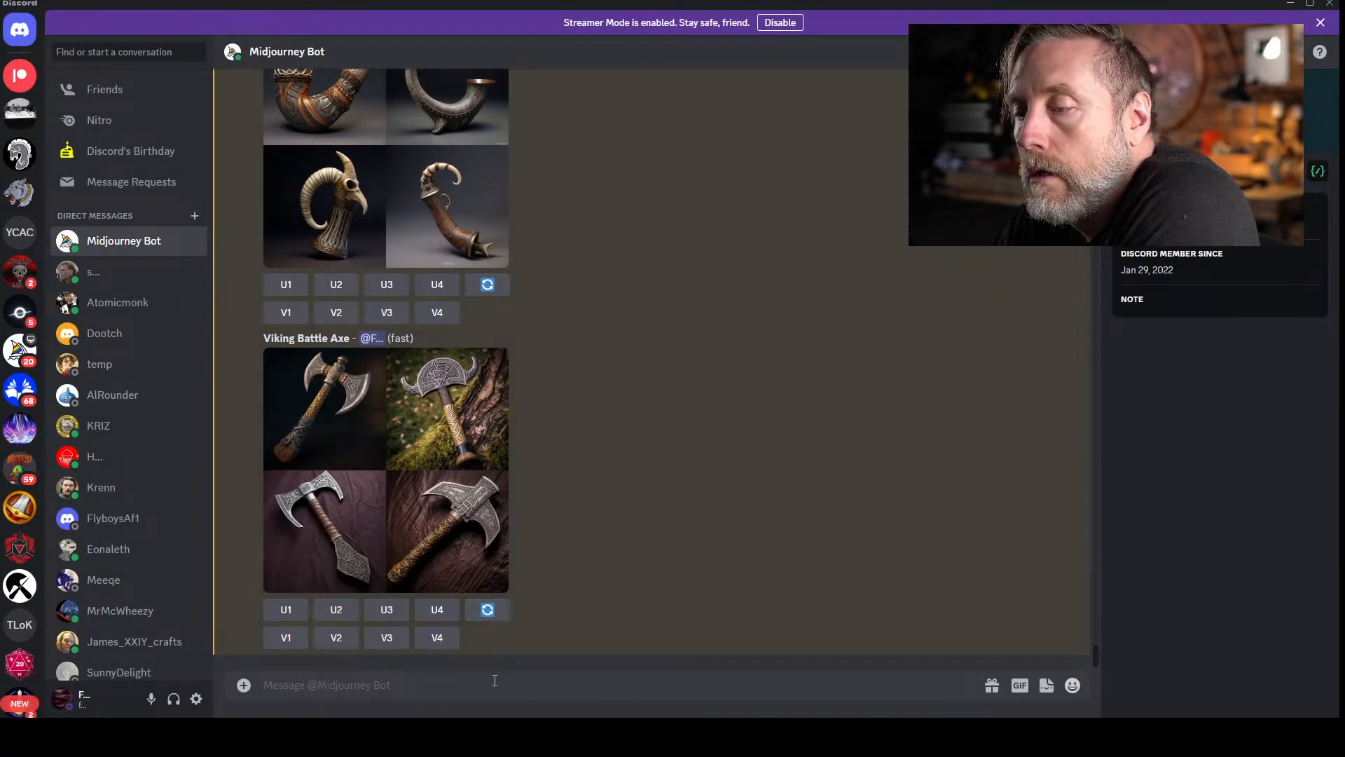
- Generate images with the /imagine prompt "viking charging into battle with an axe, fighting a bear, in a lava pitt"
{"action": "type", "text": "/imagi"}
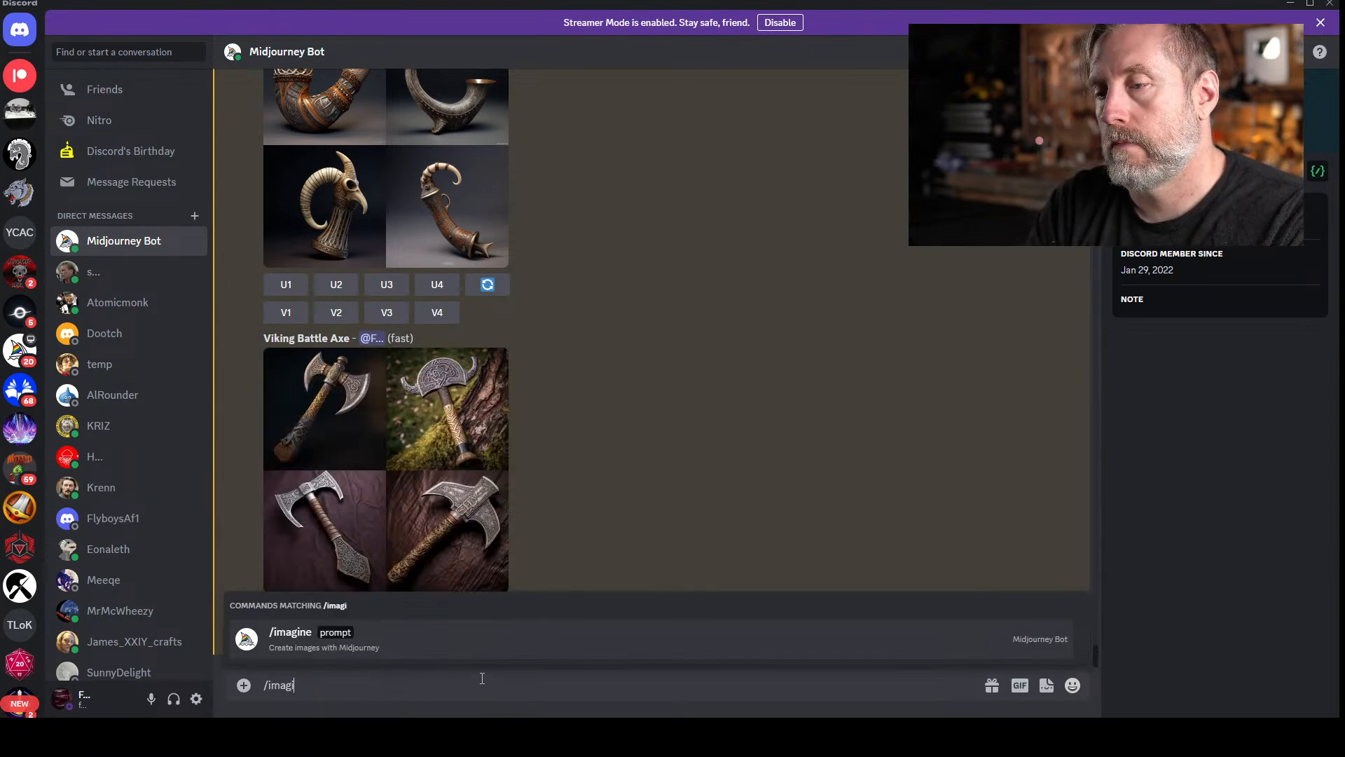
{"action": "key", "text": "Tab"}
{"action": "type", "text": "viking charg"}
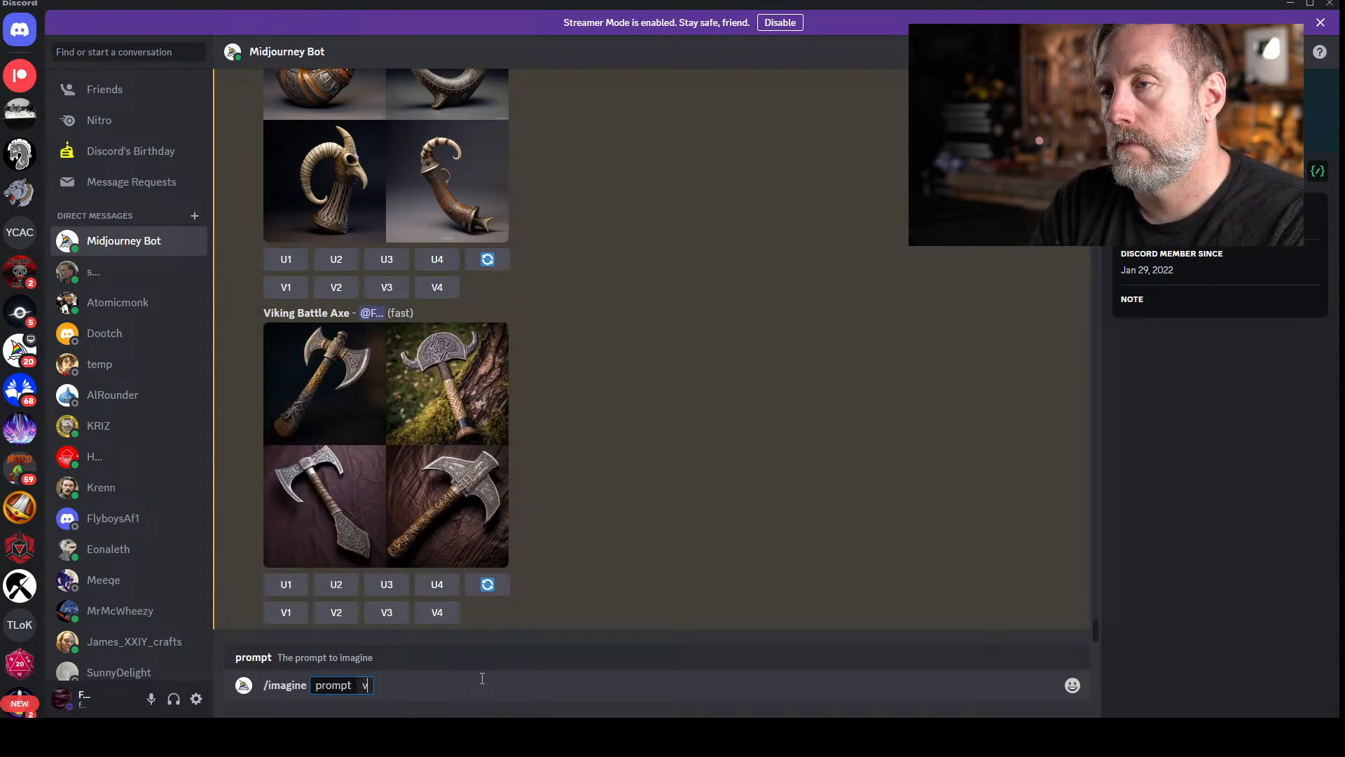
{"action": "type", "text": "ing"}
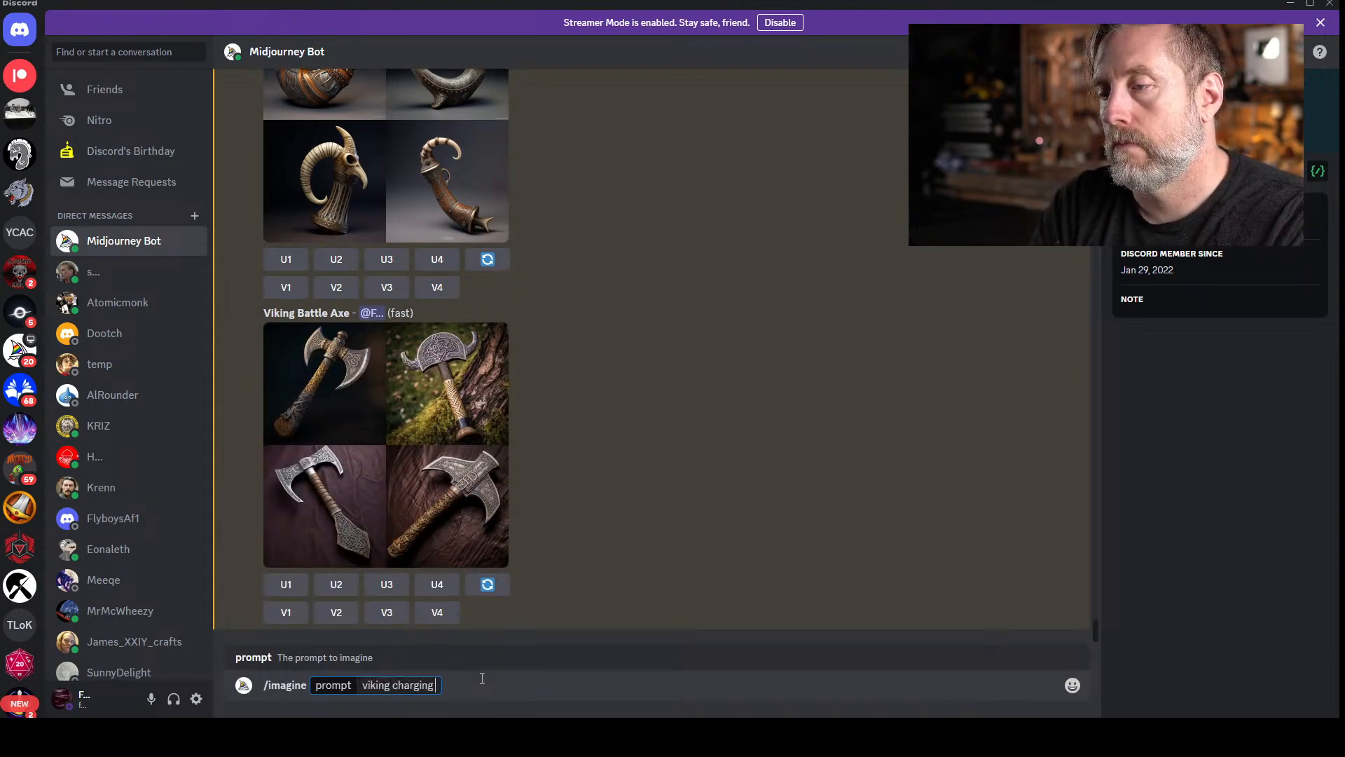
{"action": "type", "text": " into battle"}
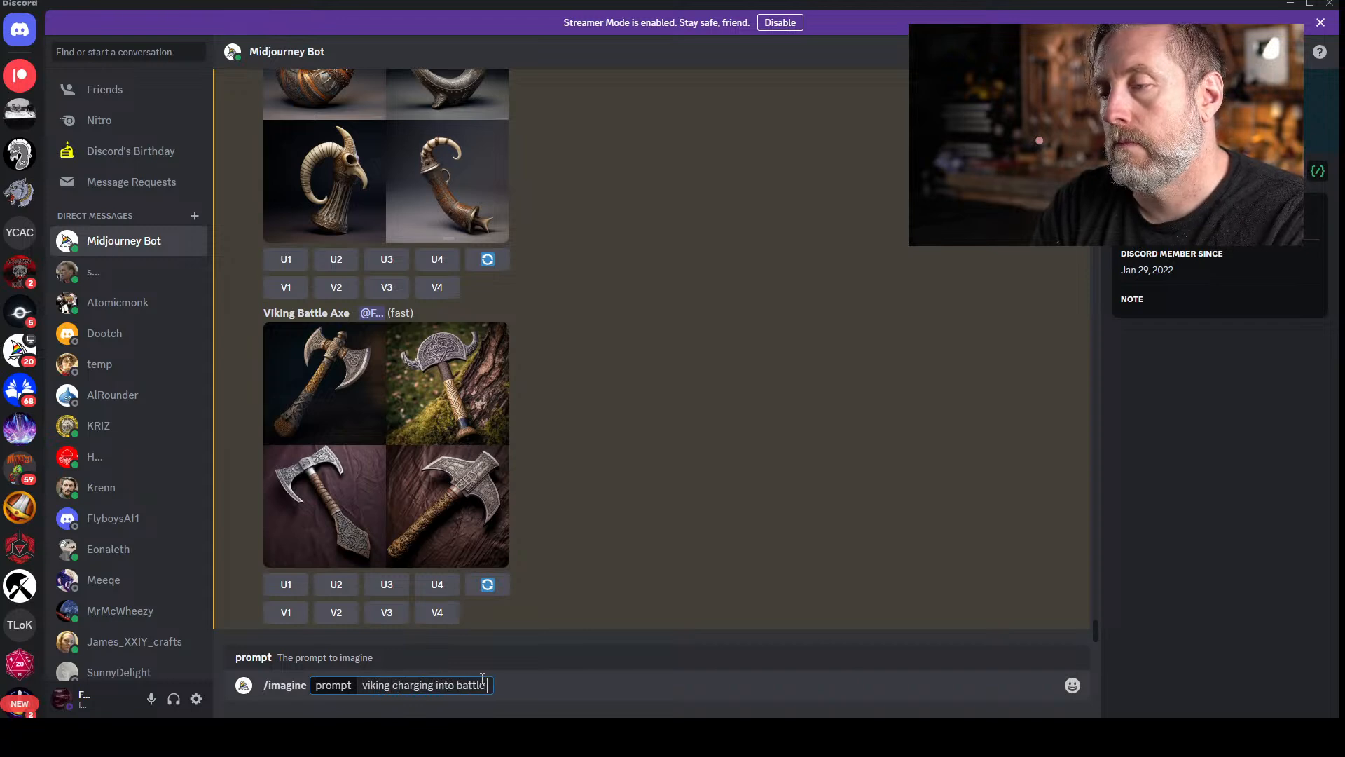
{"action": "type", "text": " with an axe"}
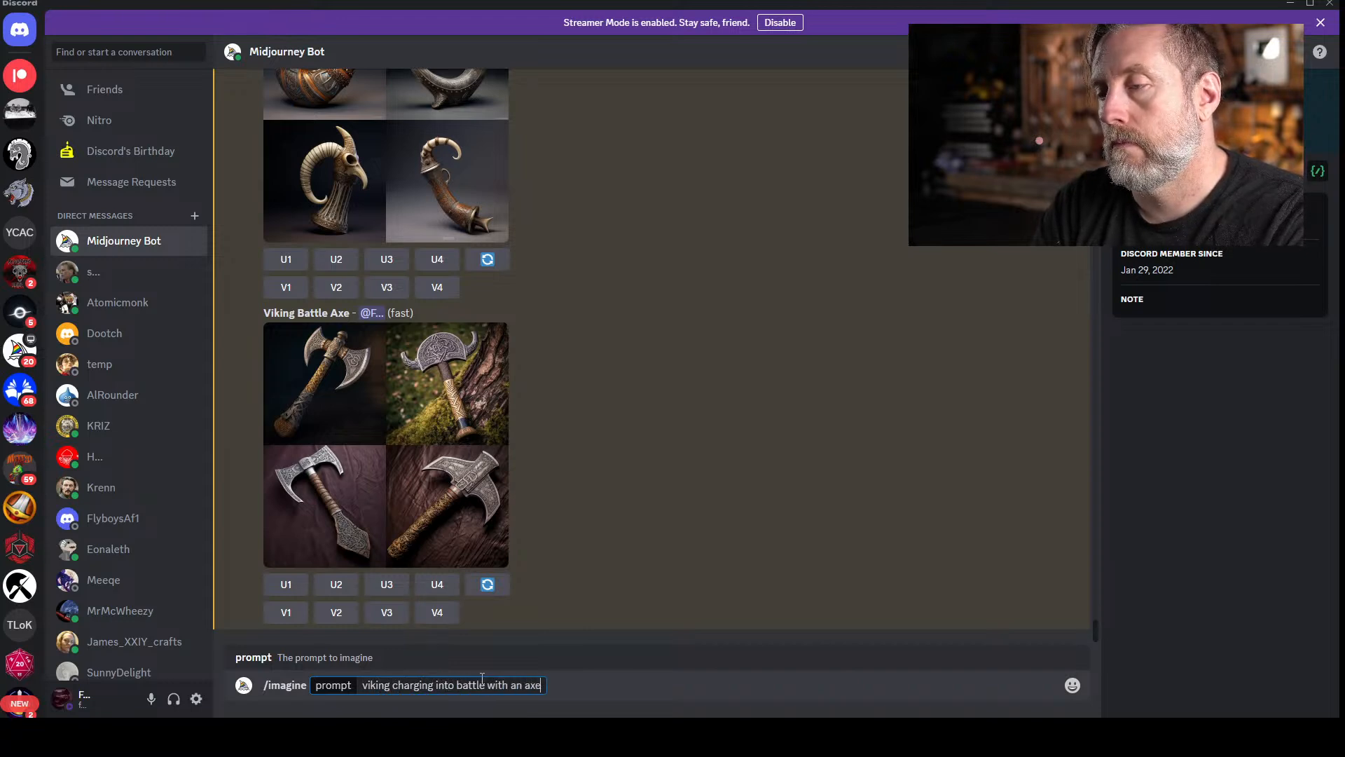
{"action": "type", "text": ", fighting a bear,"}
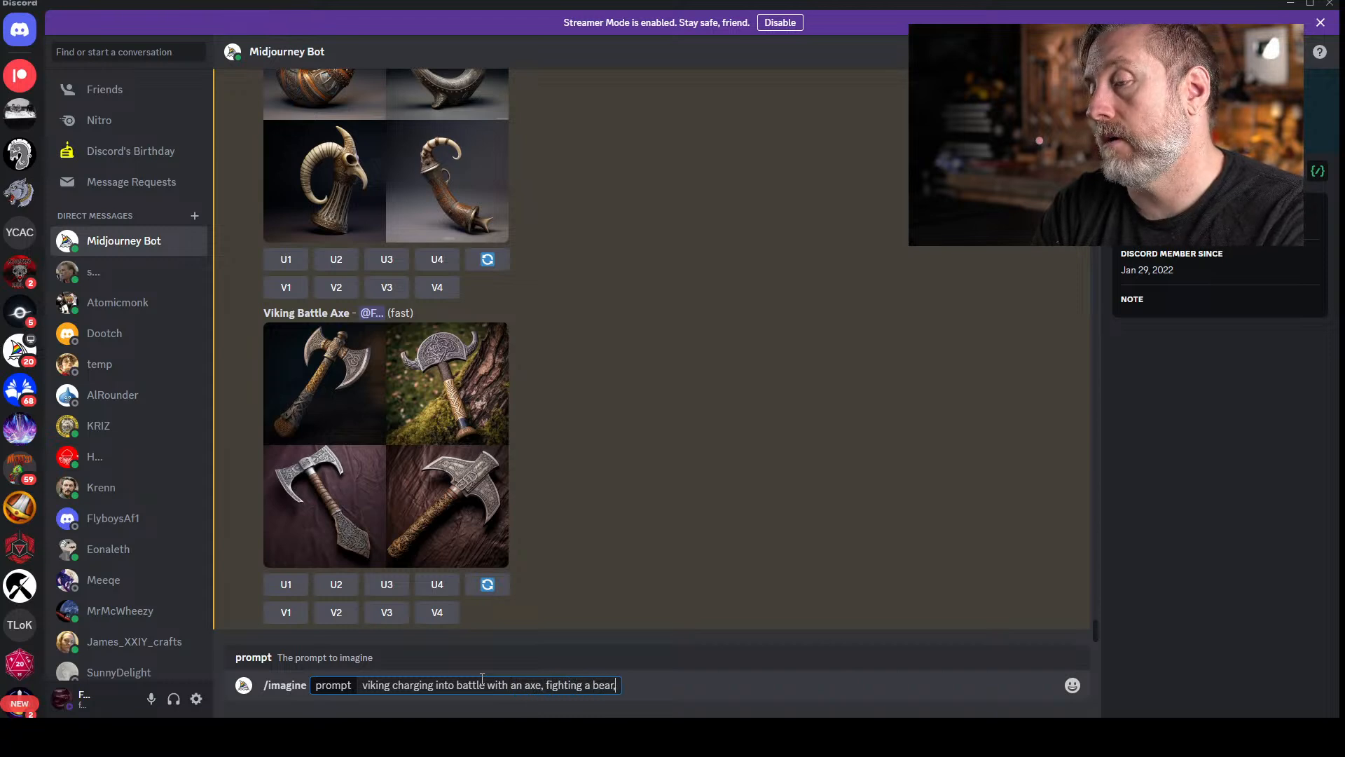
{"action": "type", "text": " in a snowstorm"}
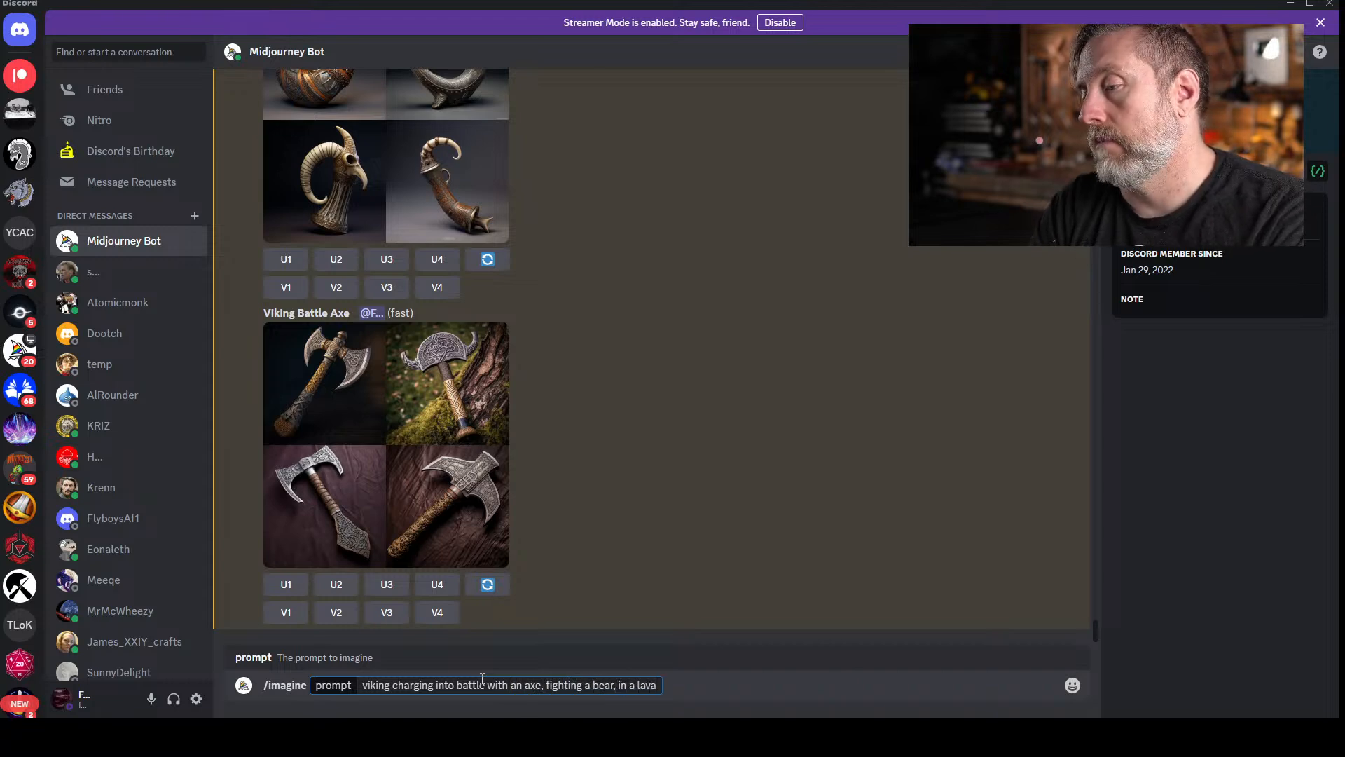
{"action": "key", "text": "Return"}
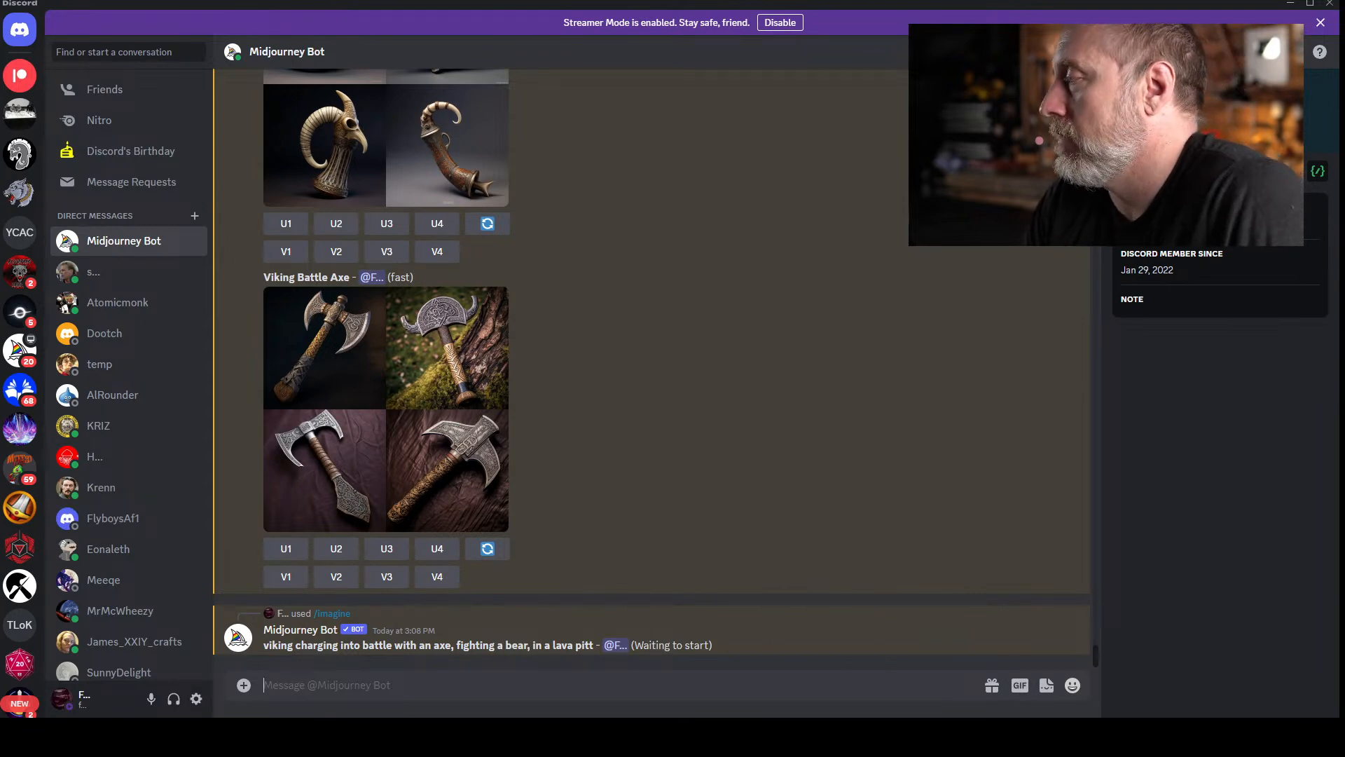
- Generate images with the /imagine prompt "space viking riding into valhalla"
{"action": "type", "text": "/imagin"}
{"action": "key", "text": "Tab"}
{"action": "type", "text": "space v"}
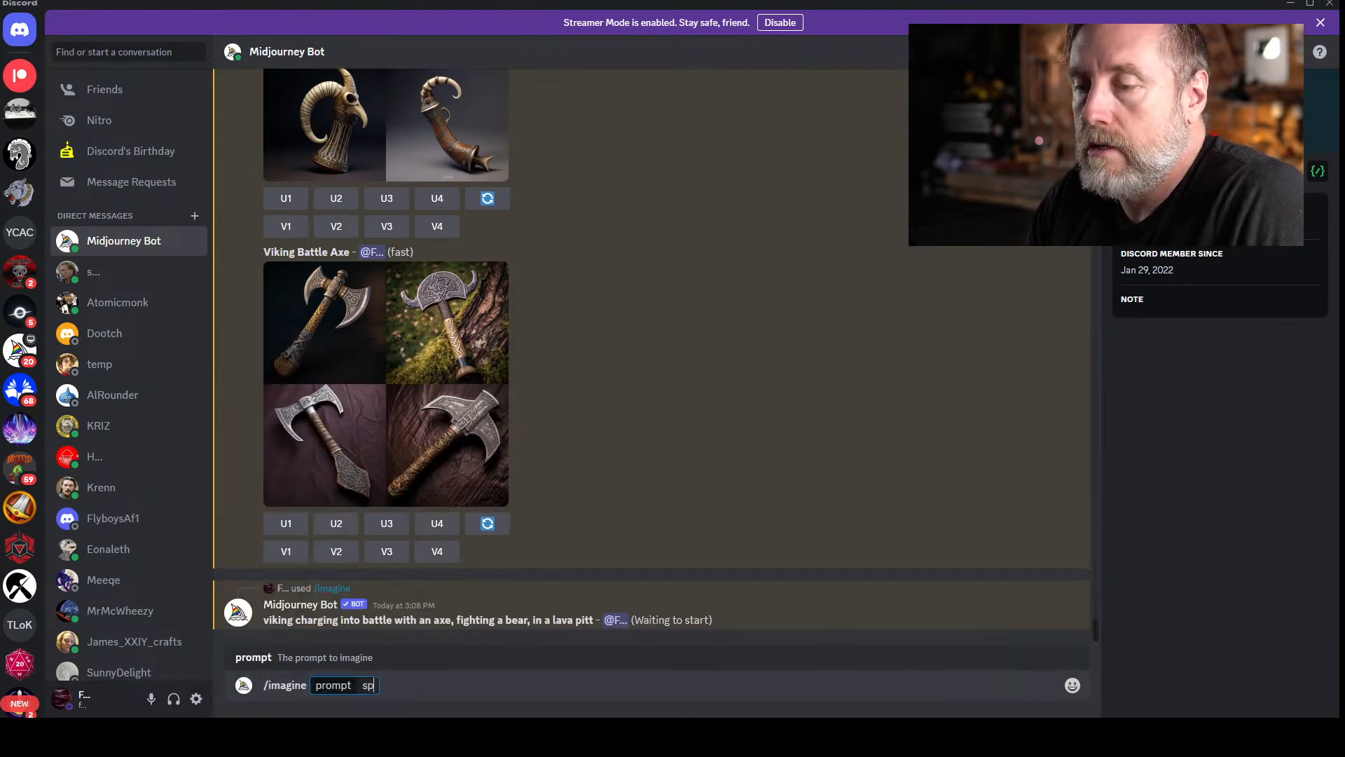
{"action": "type", "text": "iking riding int"}
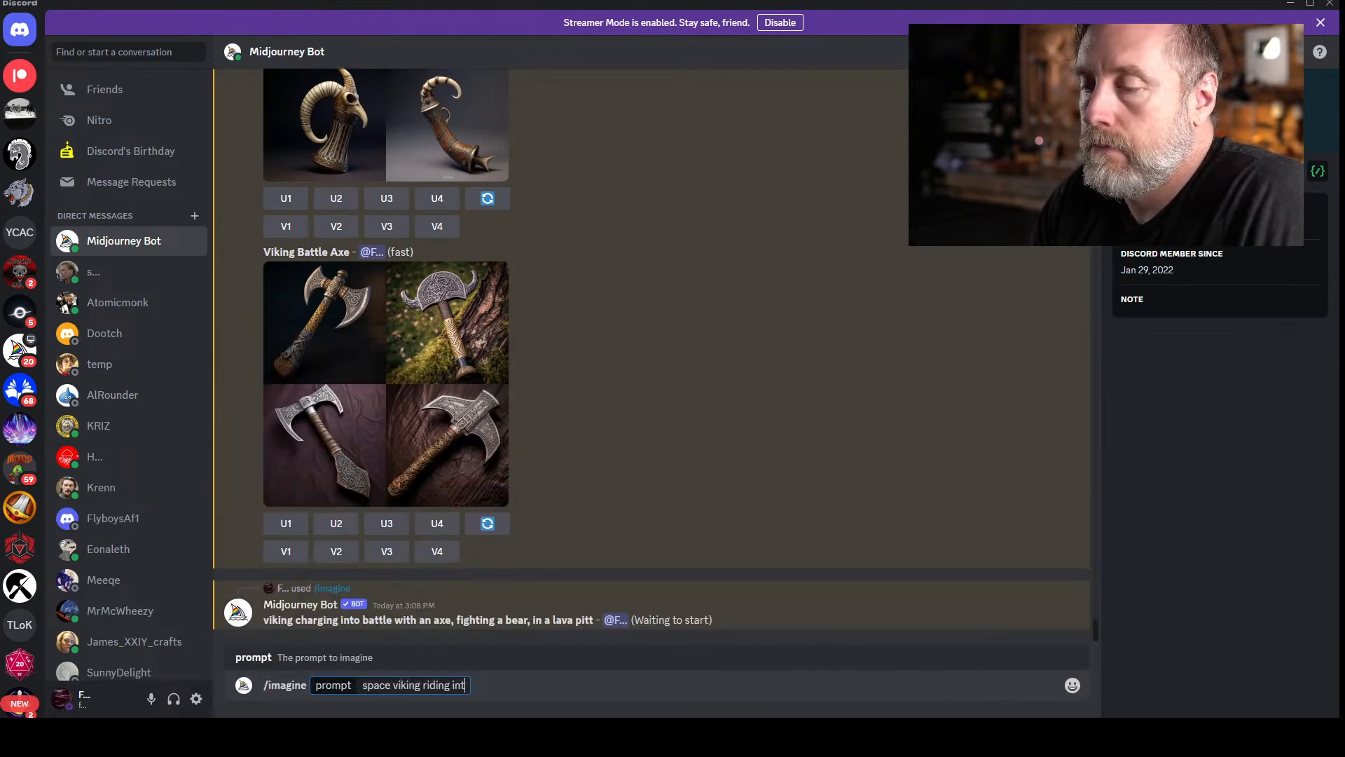
{"action": "type", "text": "o valhalla,"}
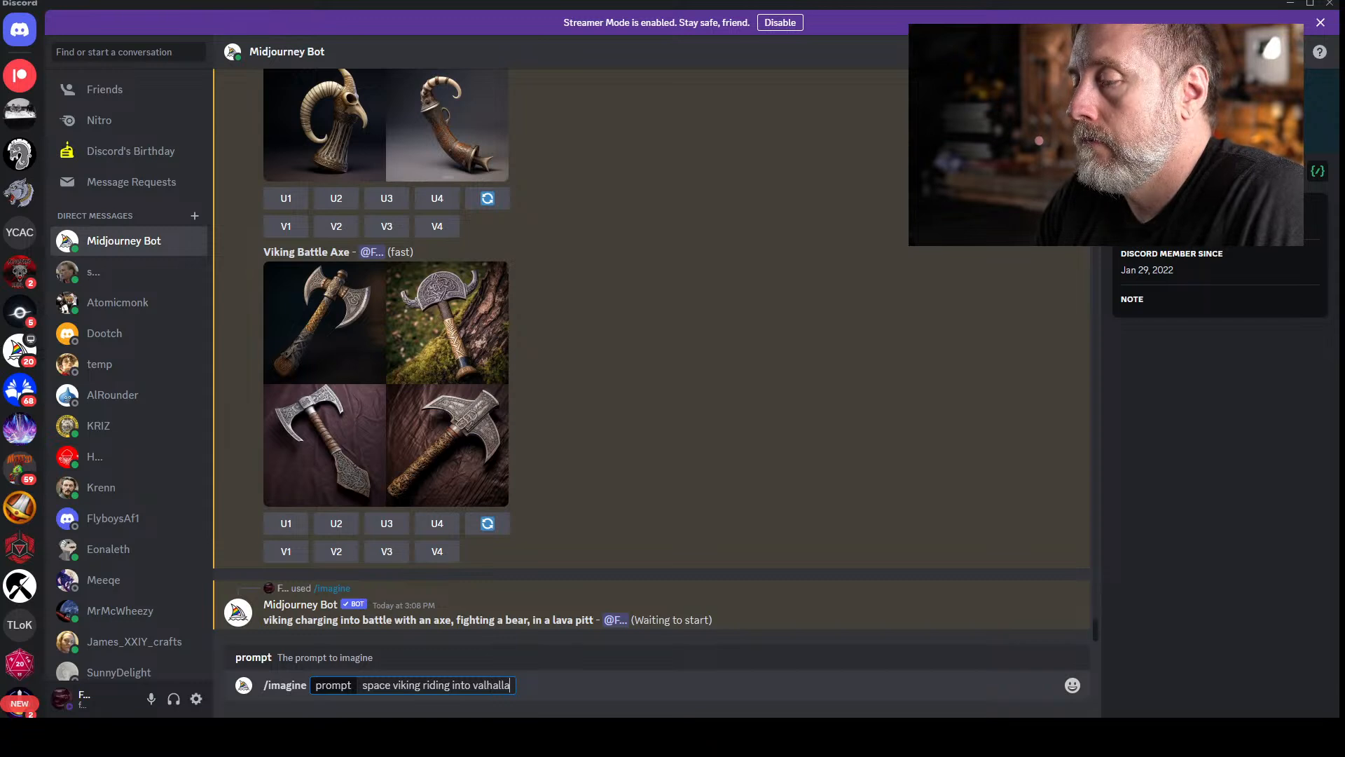
{"action": "key", "text": "Return"}
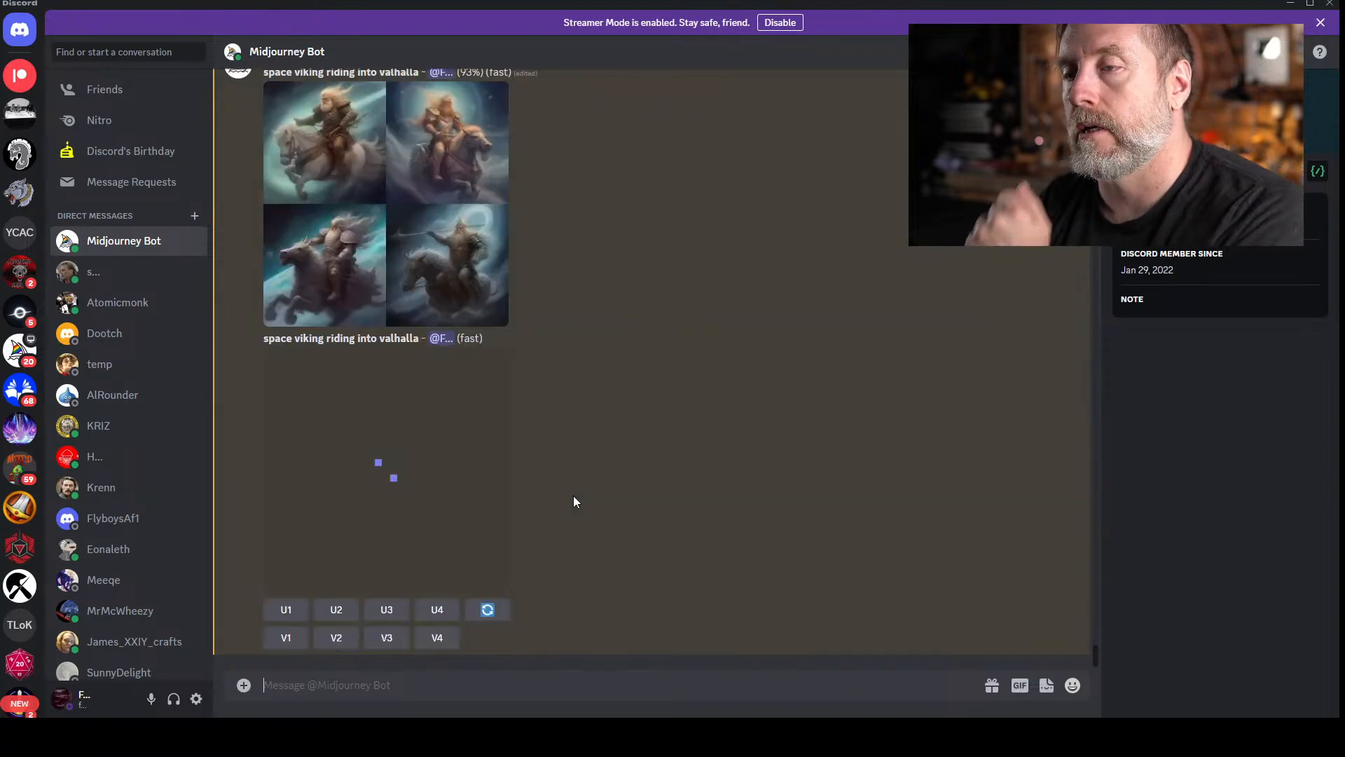
- View the space viking images and the finished images of the viking fighting a bear in a lava pit enlarged
{"action": "left_click", "coordinate": [382, 459]}
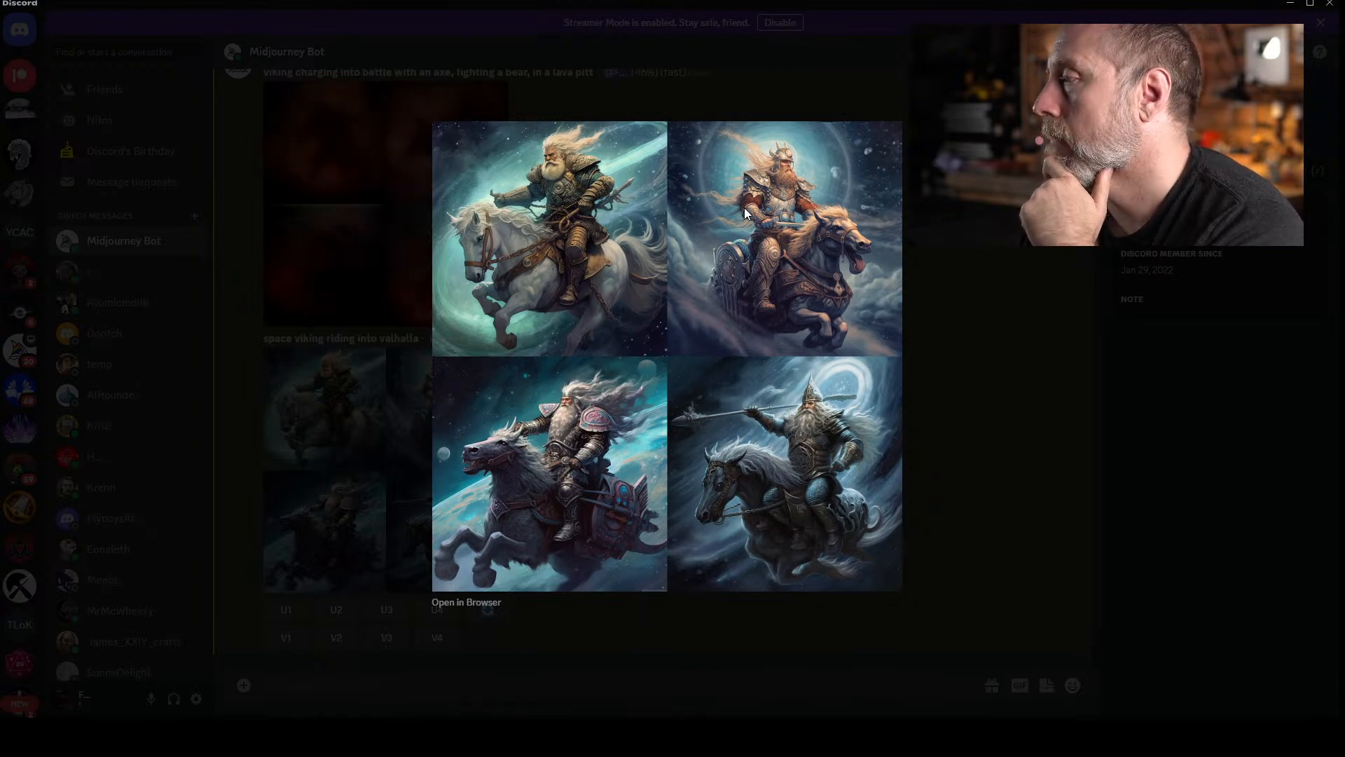
{"action": "left_click", "coordinate": [964, 246]}
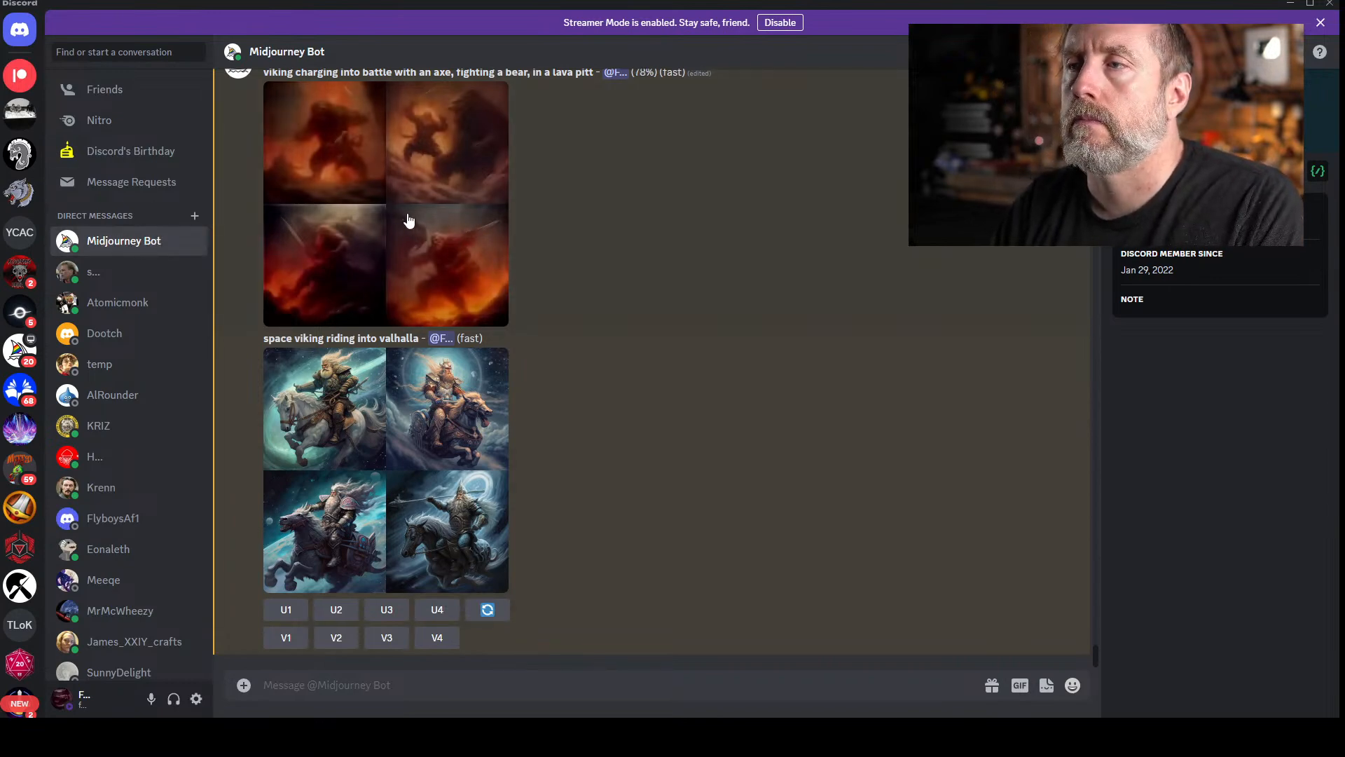
{"action": "scroll", "coordinate": [406, 221], "scroll_direction": "up", "scroll_amount": 1}
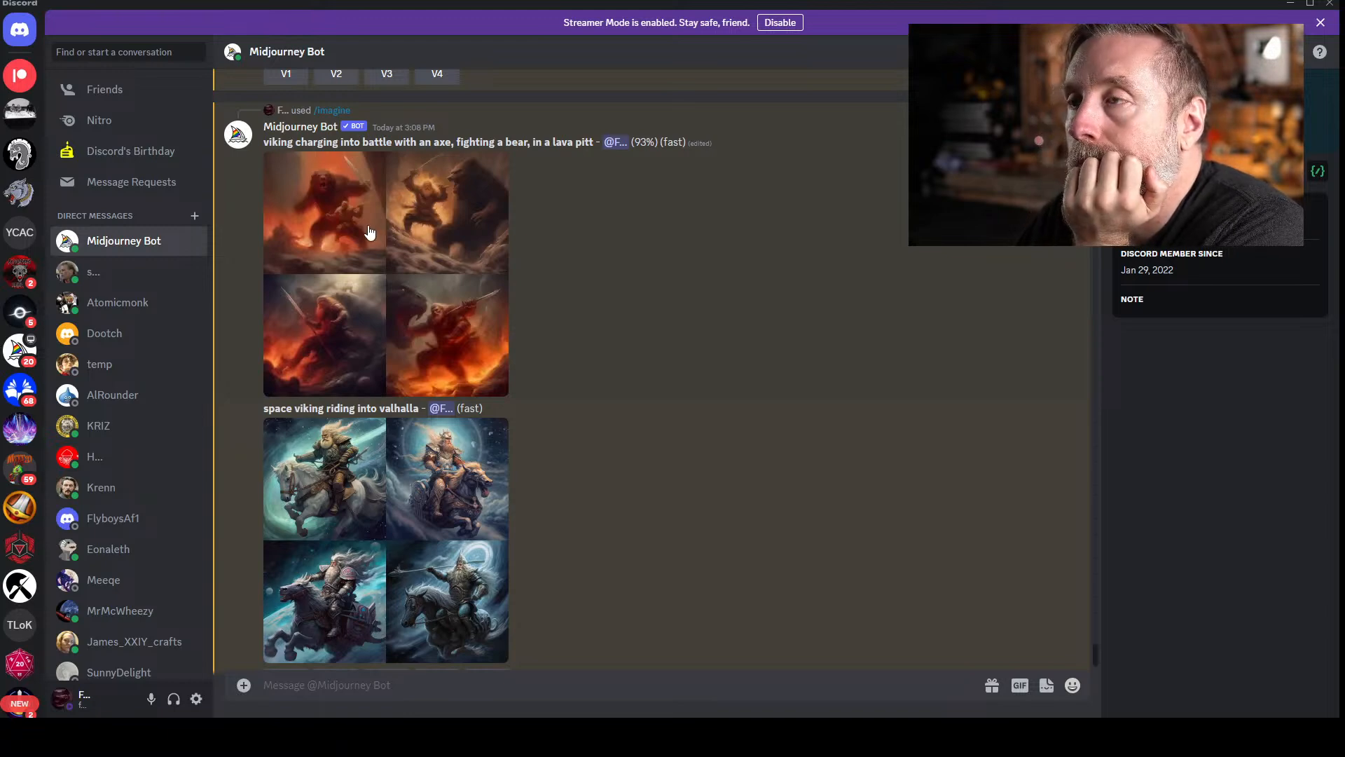
{"action": "left_click", "coordinate": [369, 572]}
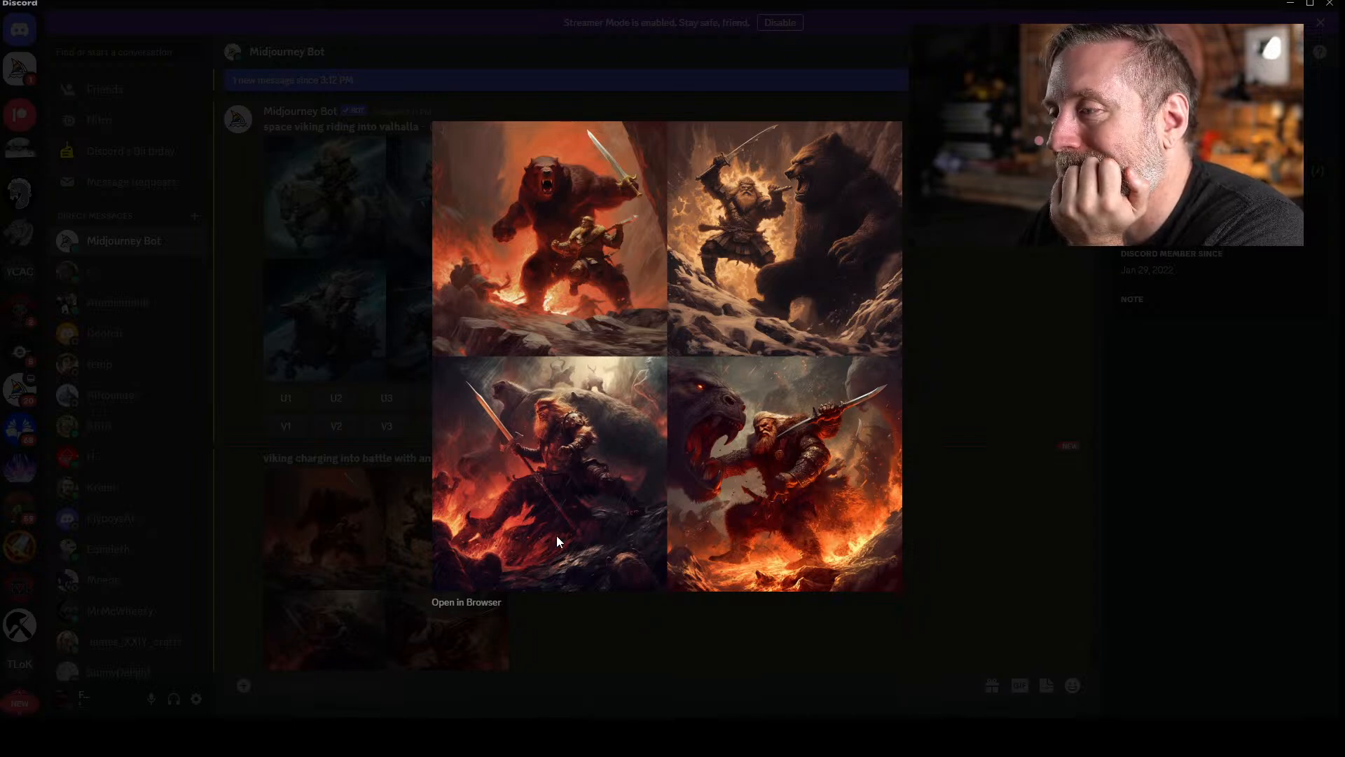
{"action": "left_click", "coordinate": [310, 356]}
- Upscale the third image of the viking fighting a bear in a lava pit and view the result enlarged
{"action": "scroll", "coordinate": [392, 595], "scroll_direction": "down", "scroll_amount": 2}
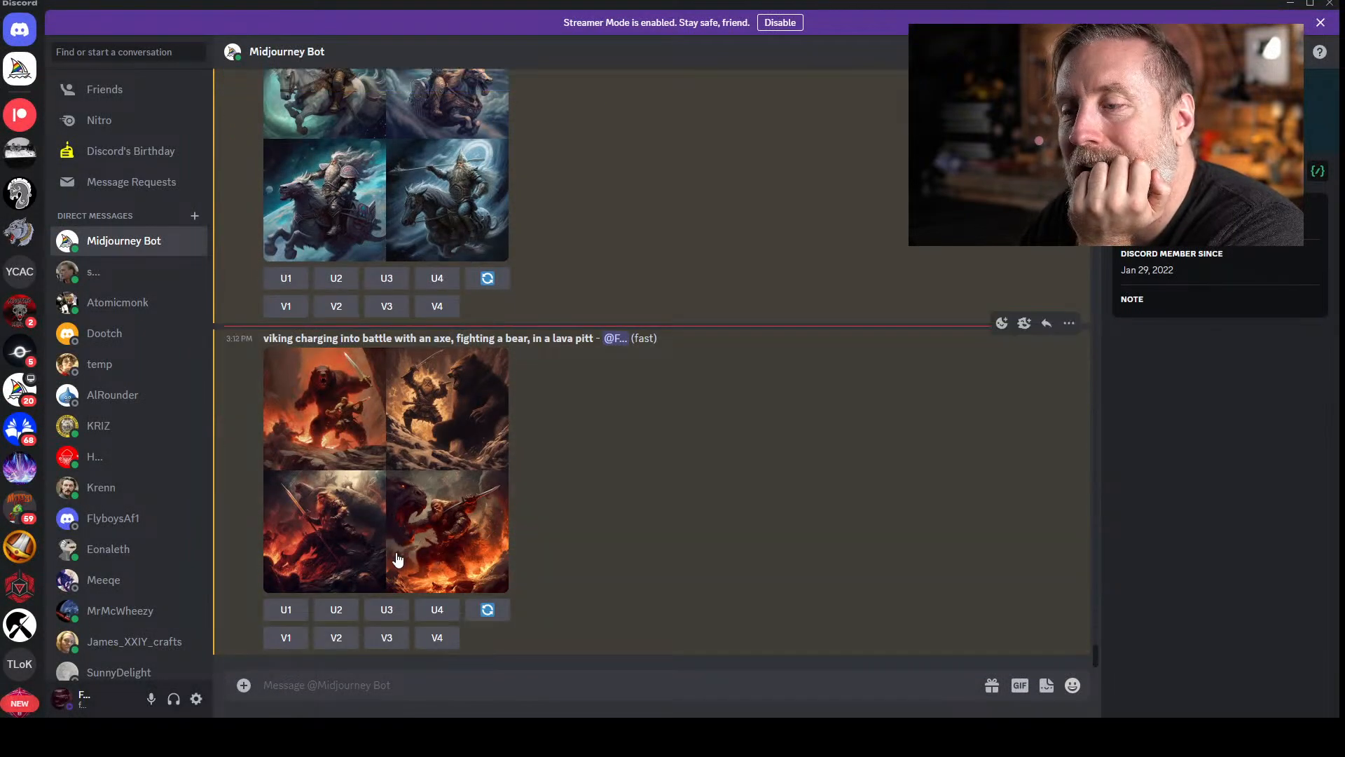
{"action": "left_click", "coordinate": [386, 610]}
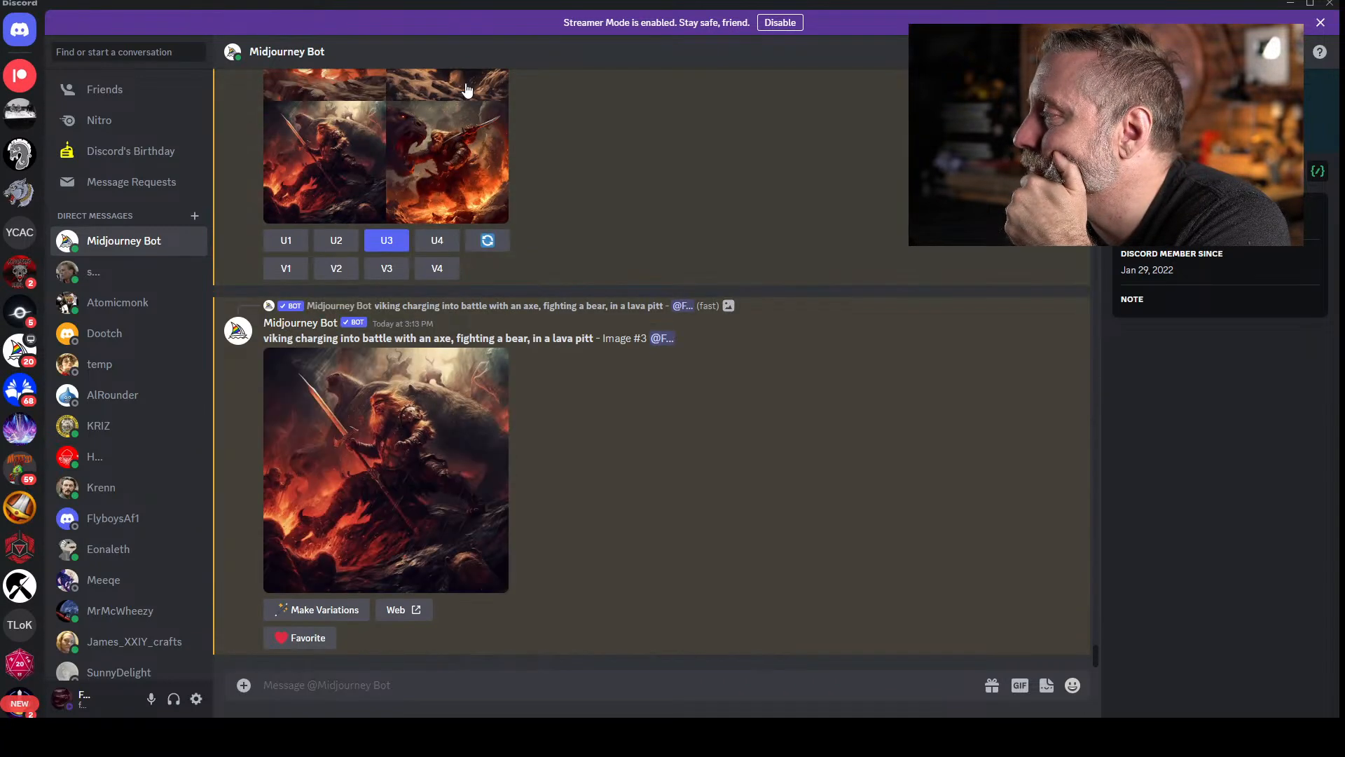
{"action": "left_click", "coordinate": [421, 398]}
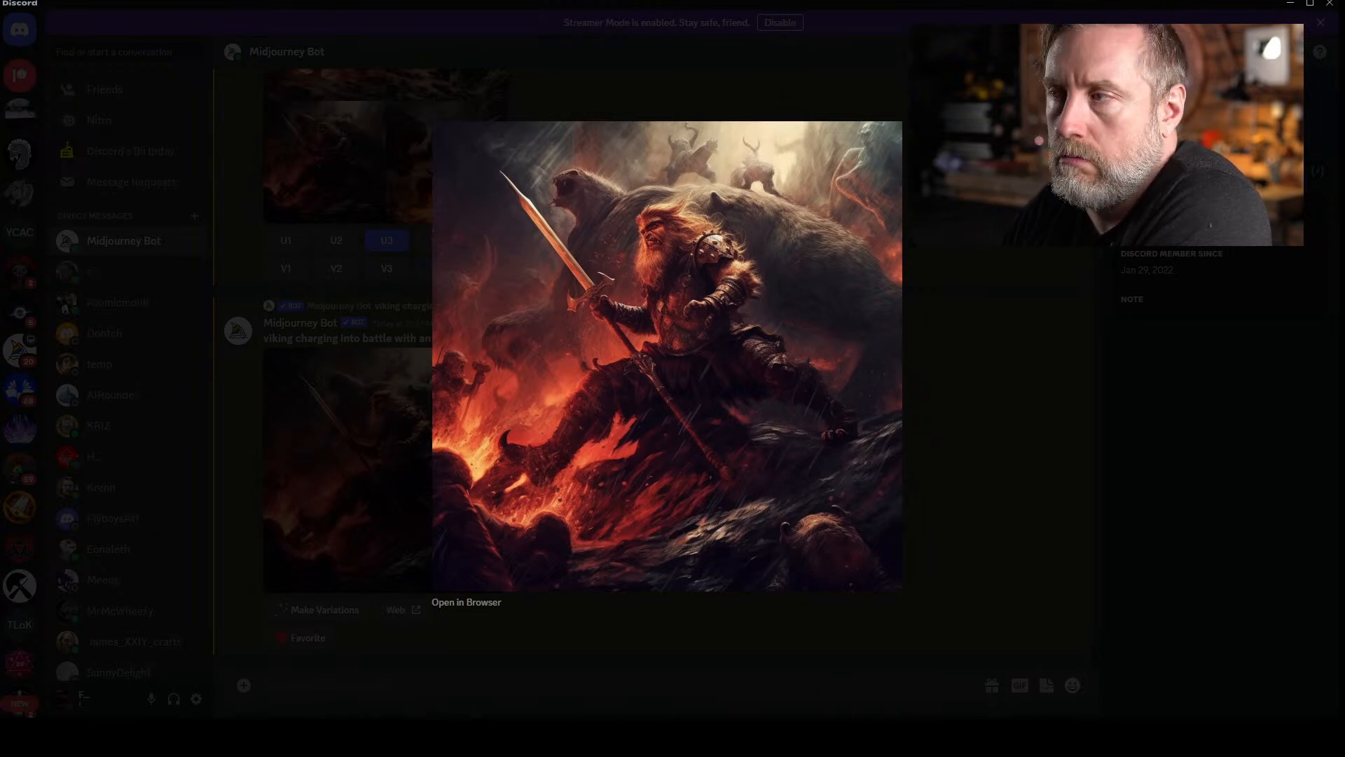
{"action": "key", "text": "Escape"}
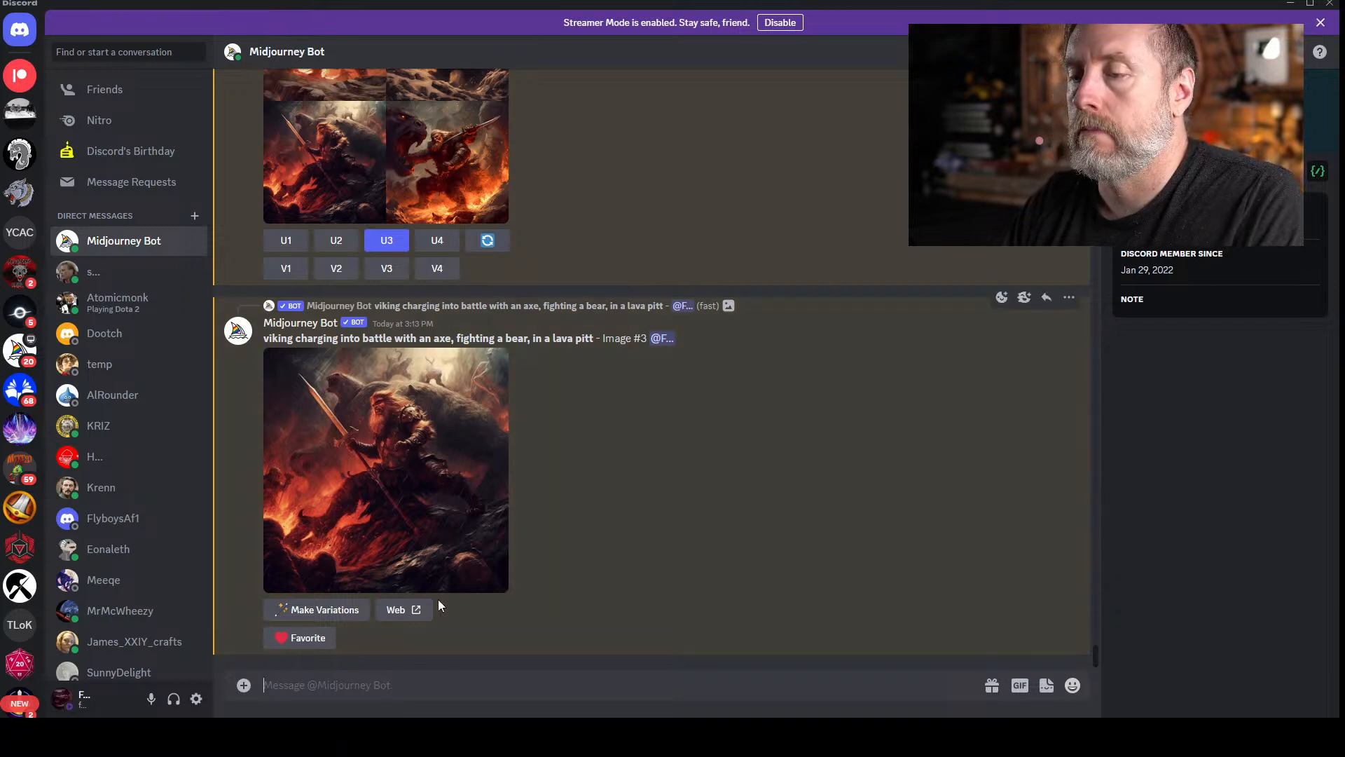
- Generate images with a new /imagine command using the prompt "thor fighting surtur"
{"action": "type", "text": "/imag"}
{"action": "key", "text": "Tab"}
{"action": "type", "text": "thor"}
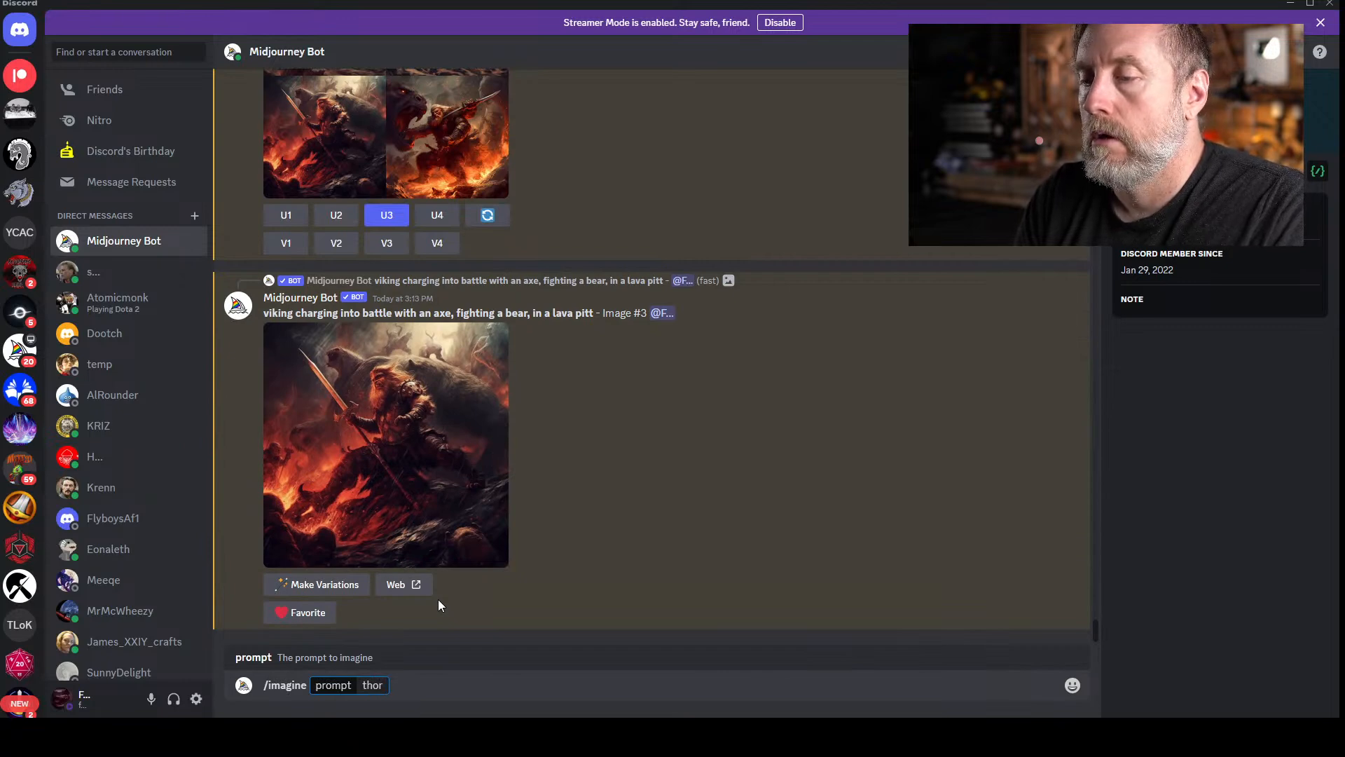
{"action": "type", "text": " fighting"}
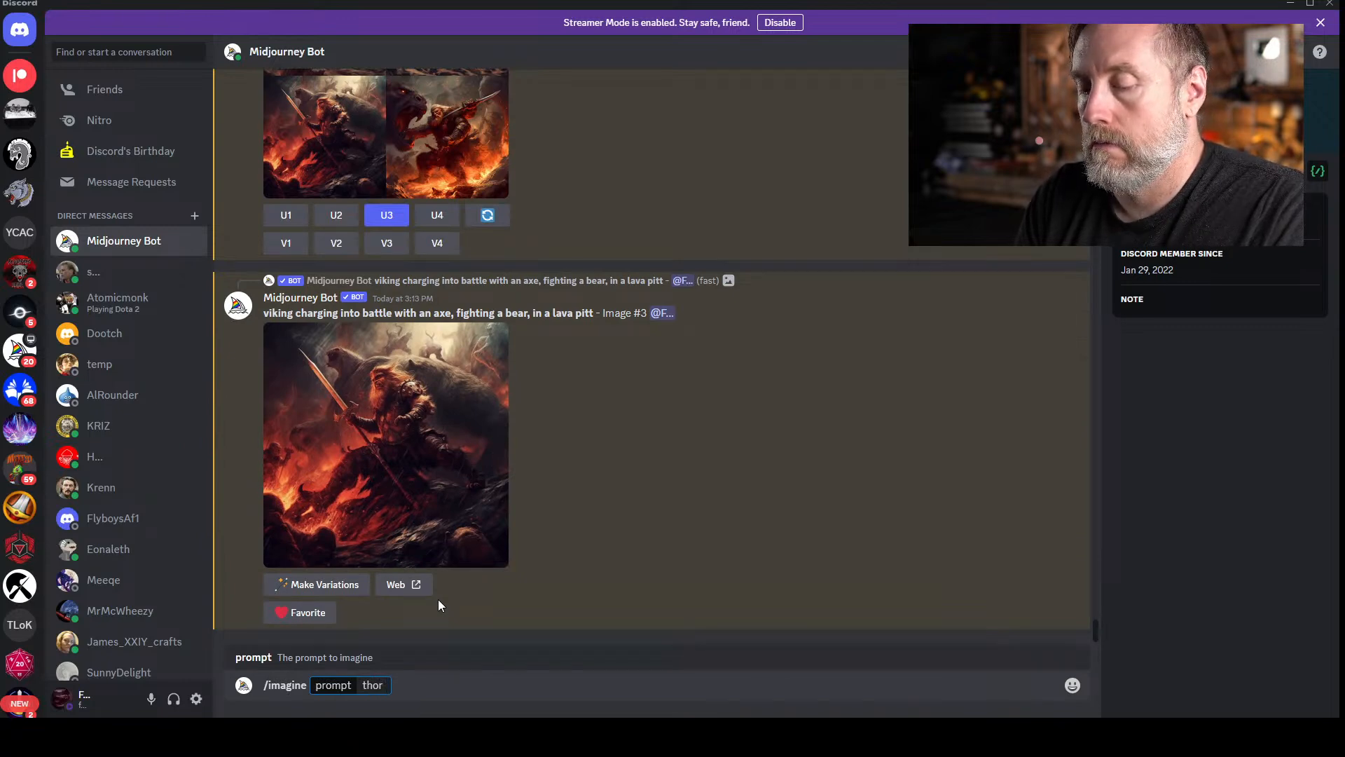
{"action": "type", "text": " surut"}
{"action": "key", "text": "BackSpace"}
{"action": "key", "text": "BackSpace"}
{"action": "type", "text": "tur"}
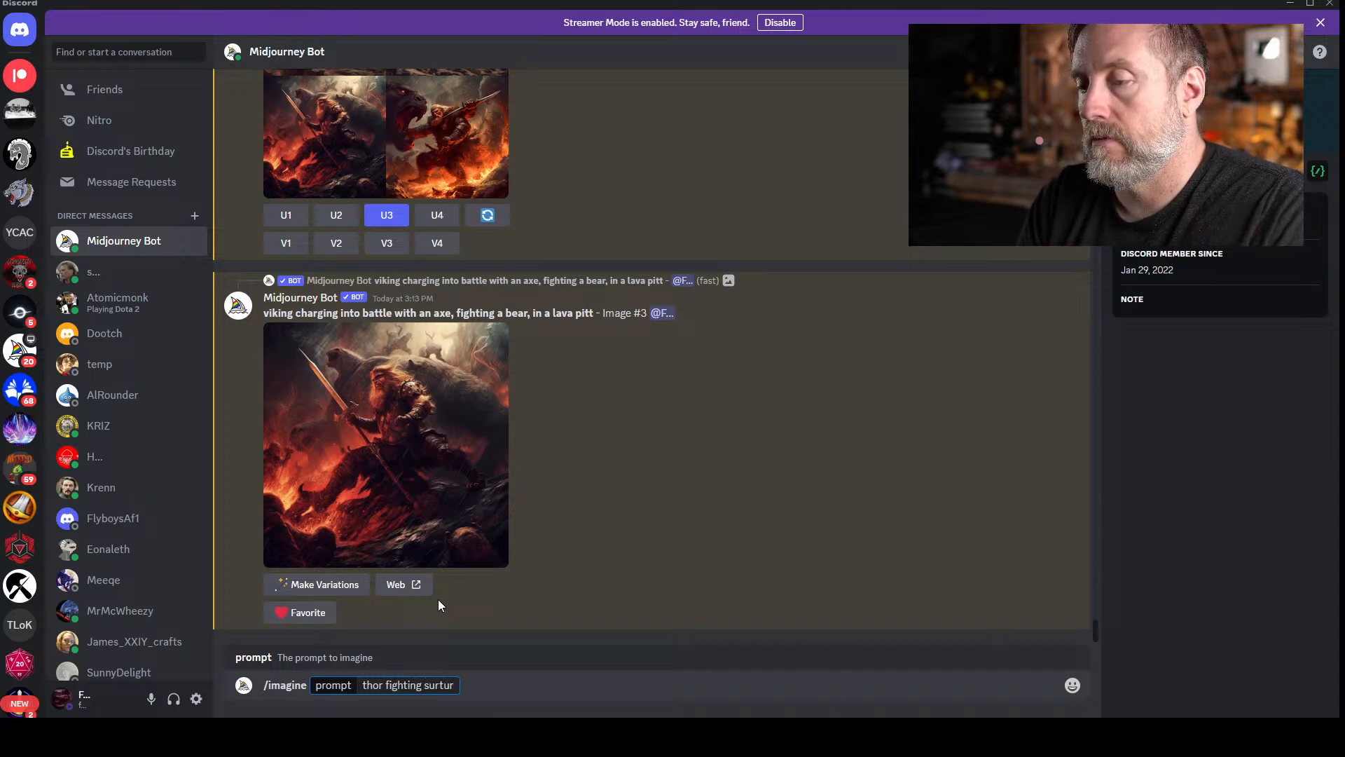
{"action": "key", "text": "Return"}
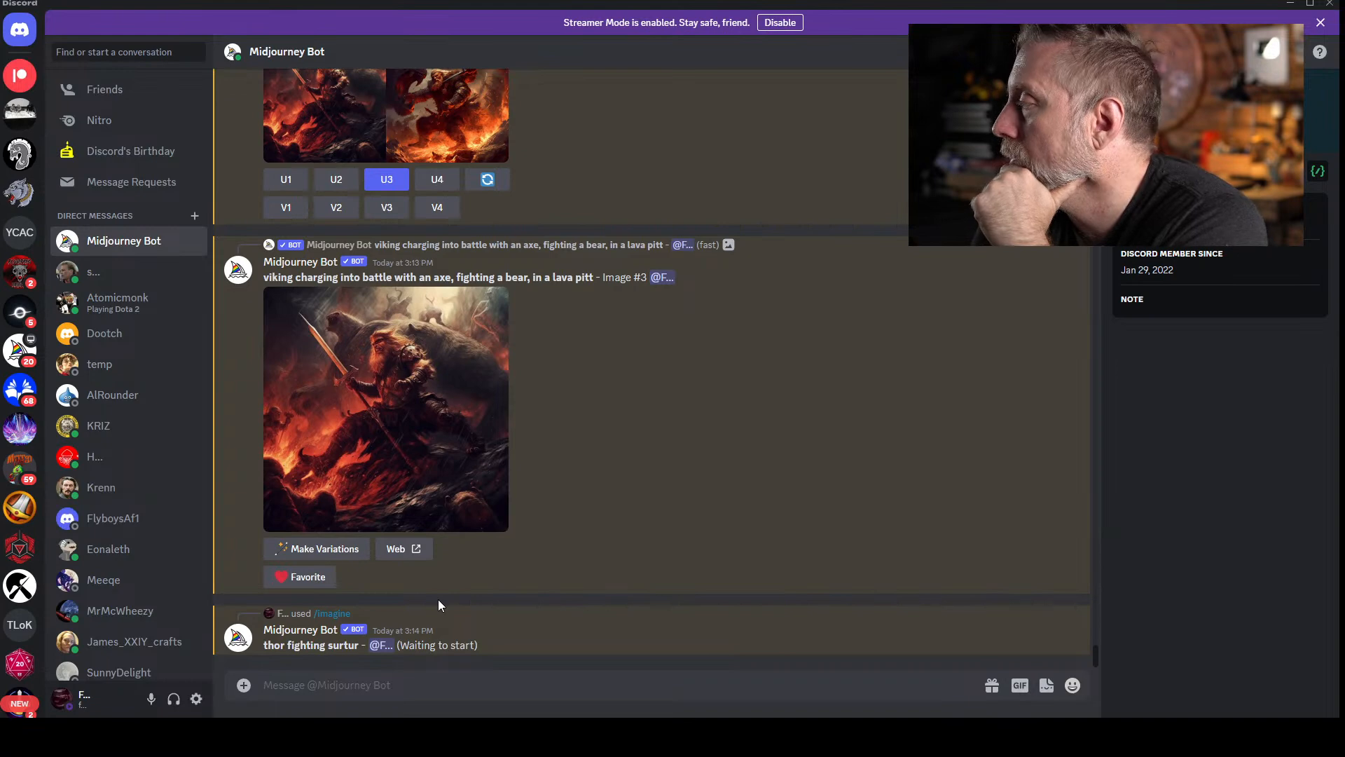
- Generate images with the /imagine prompt "female space viking riding into valhalla on a polar bear"
{"action": "type", "text": "/imagine"}
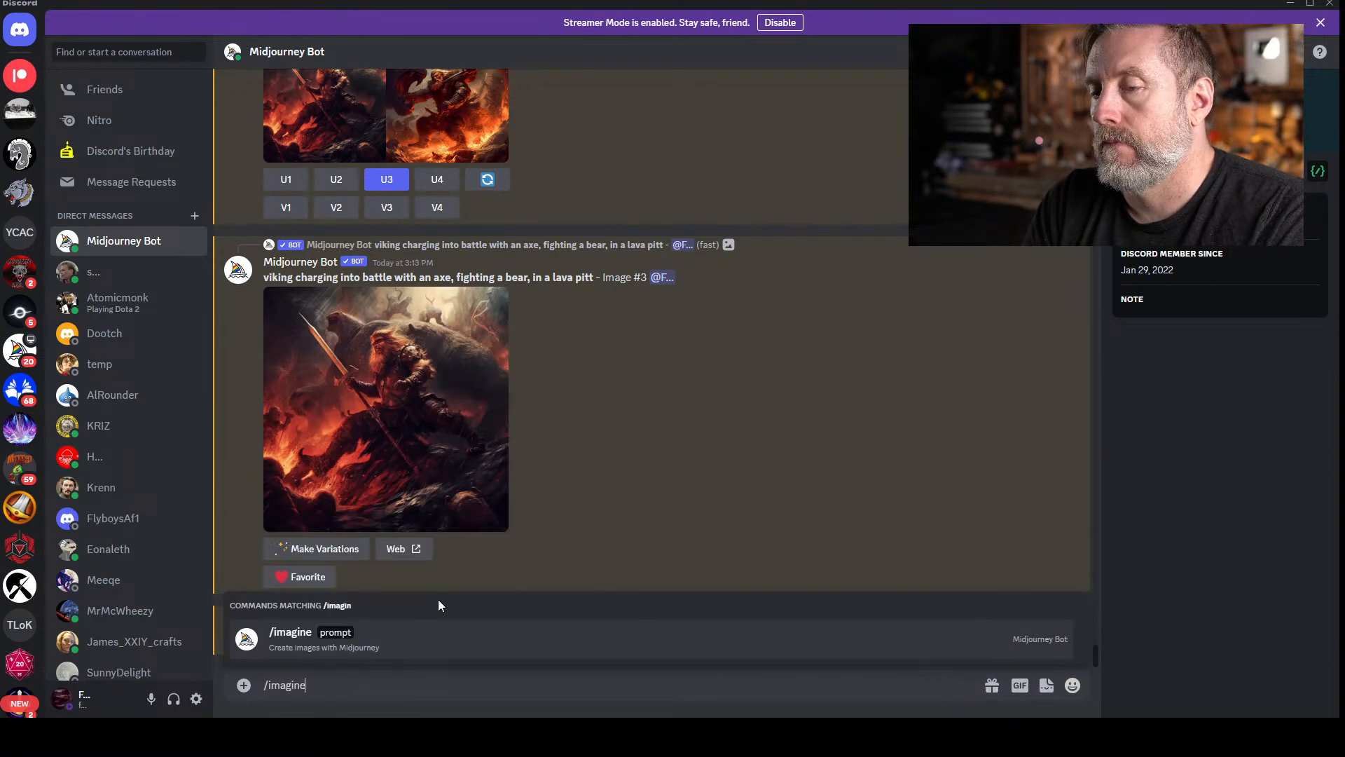
{"action": "key", "text": "Tab"}
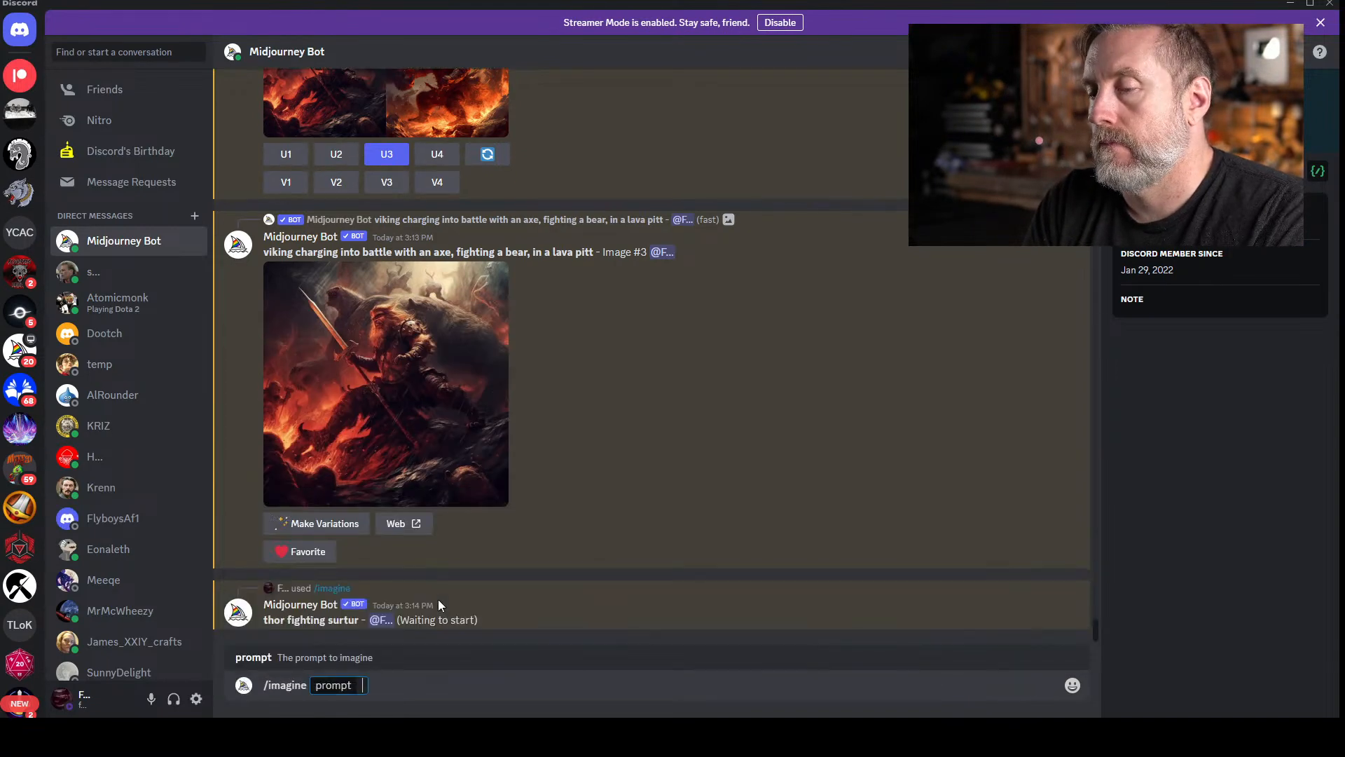
{"action": "type", "text": "female spa"}
{"action": "type", "text": "ce viki"}
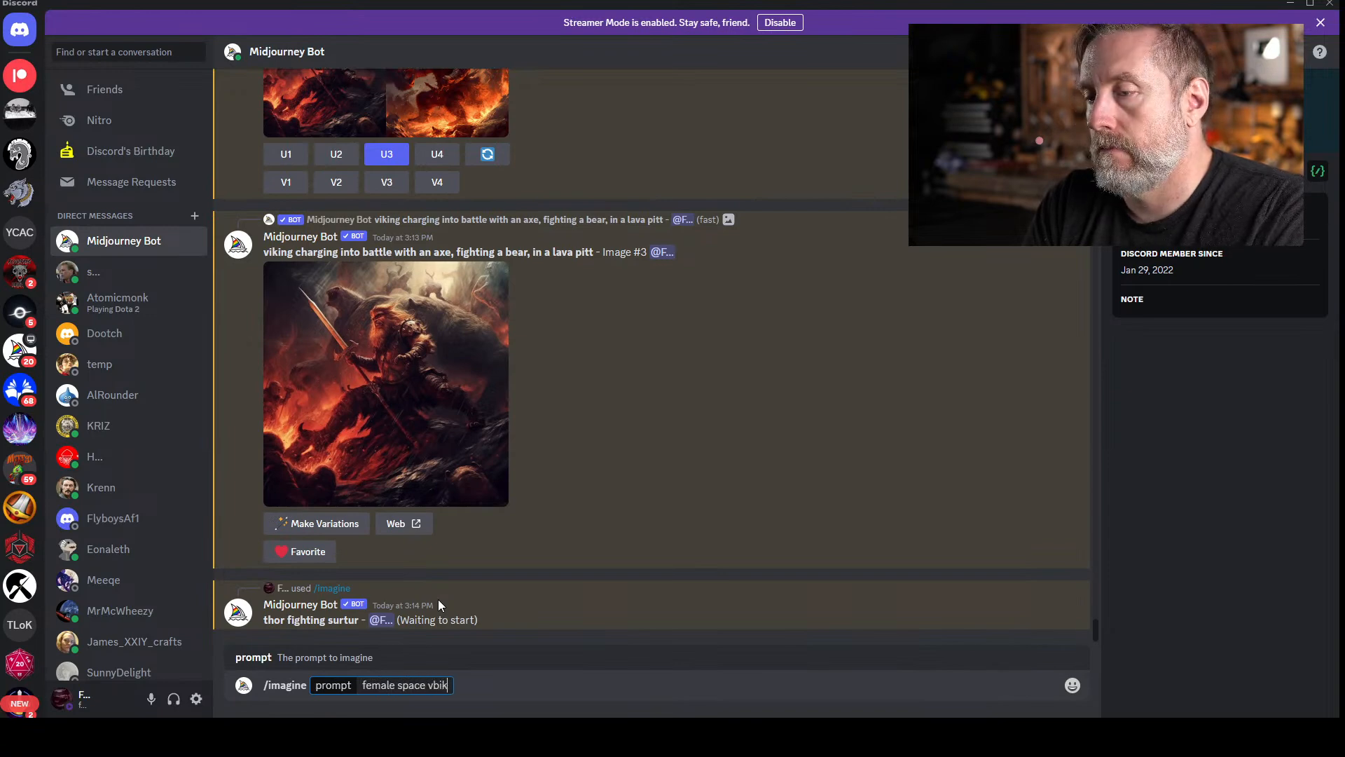
{"action": "type", "text": "ng rid"}
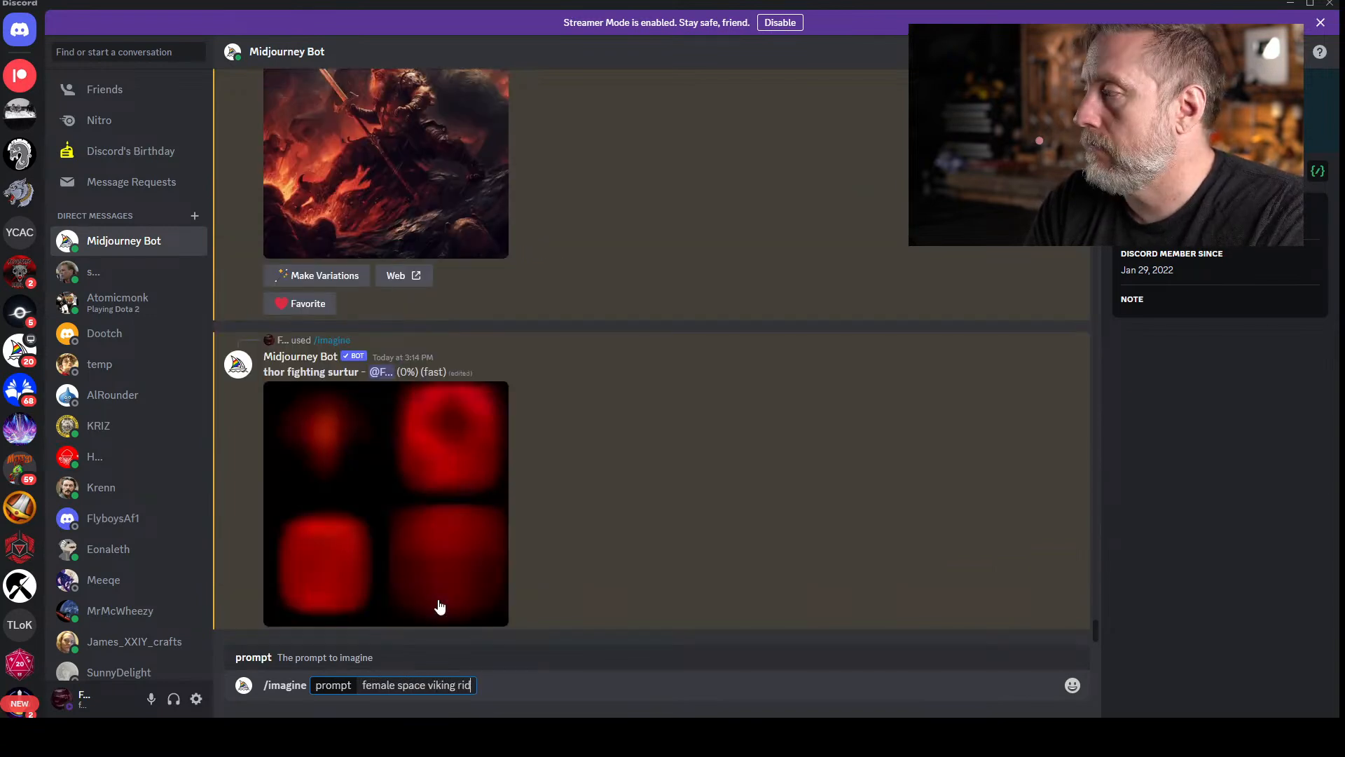
{"action": "type", "text": "ing into val"}
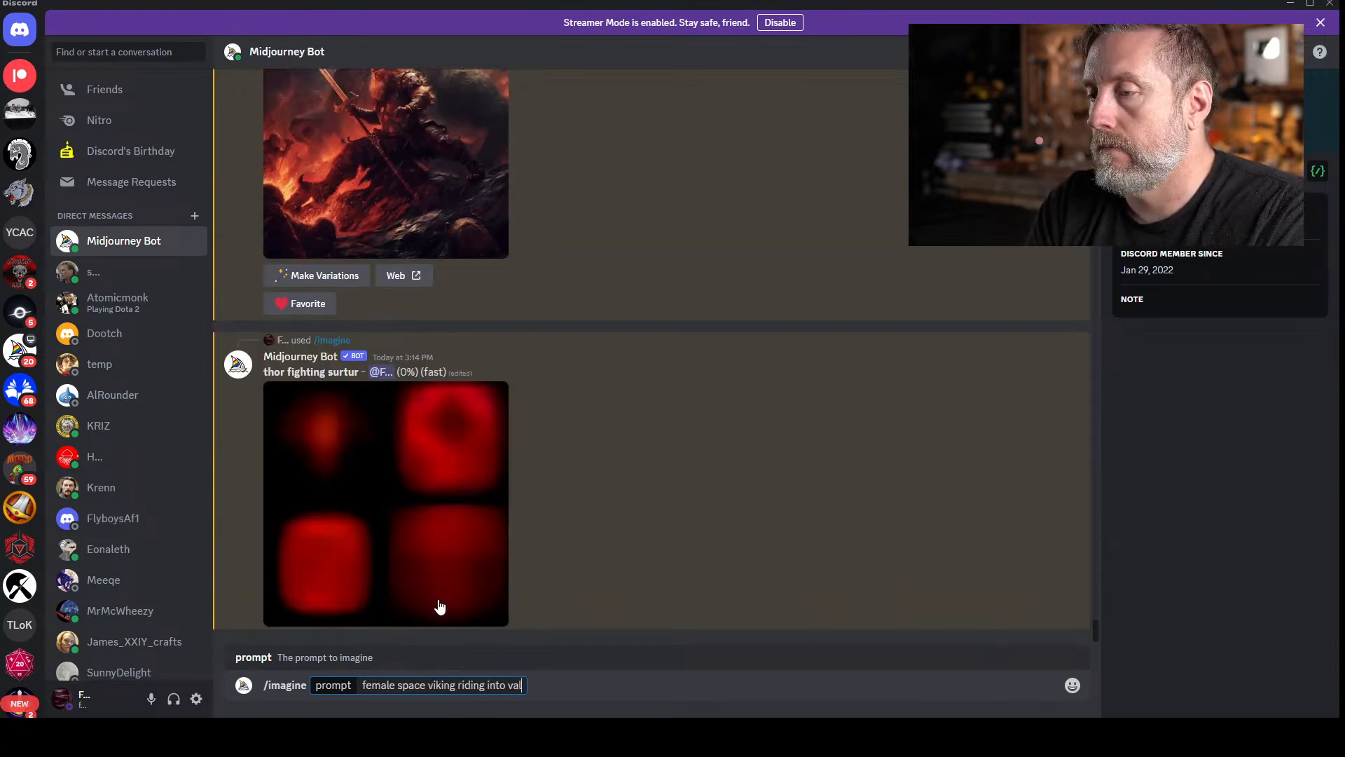
{"action": "type", "text": "halla on a polar bear"}
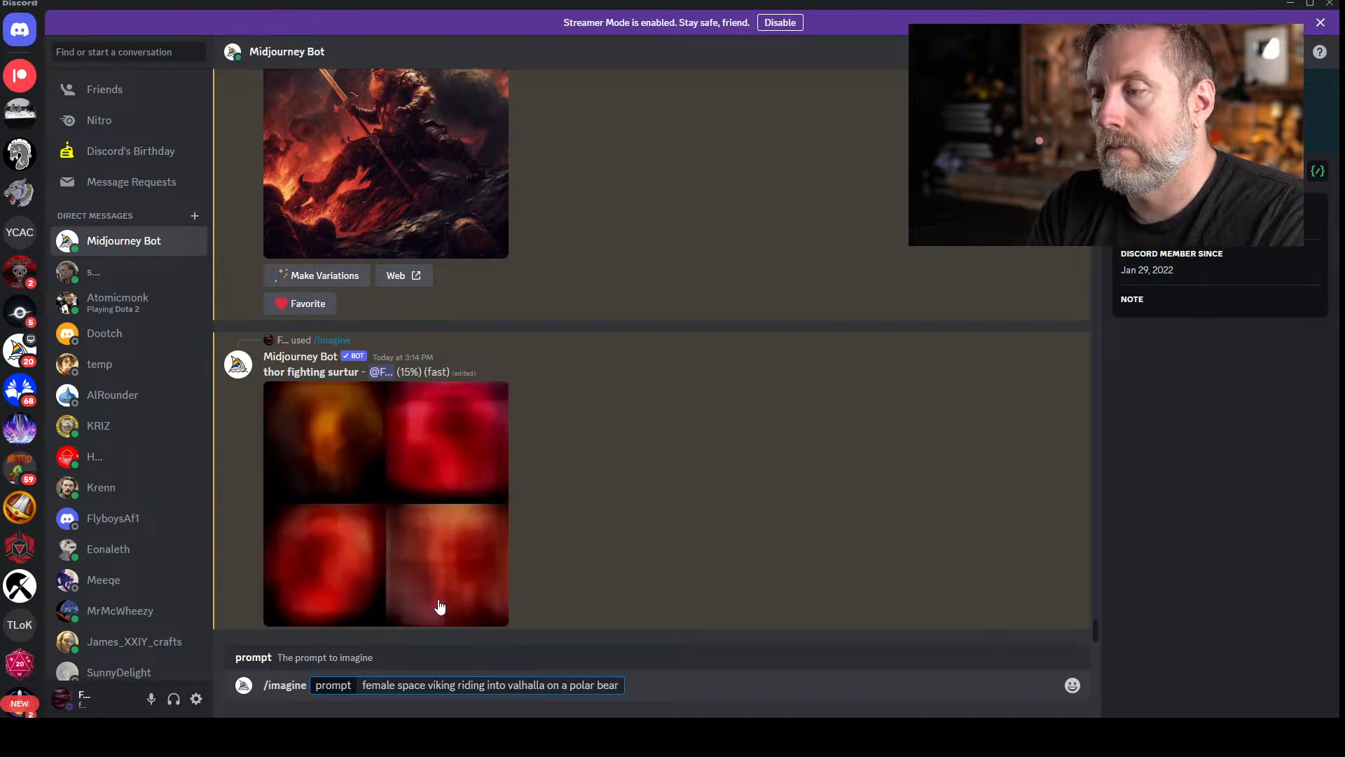
{"action": "key", "text": "Return"}
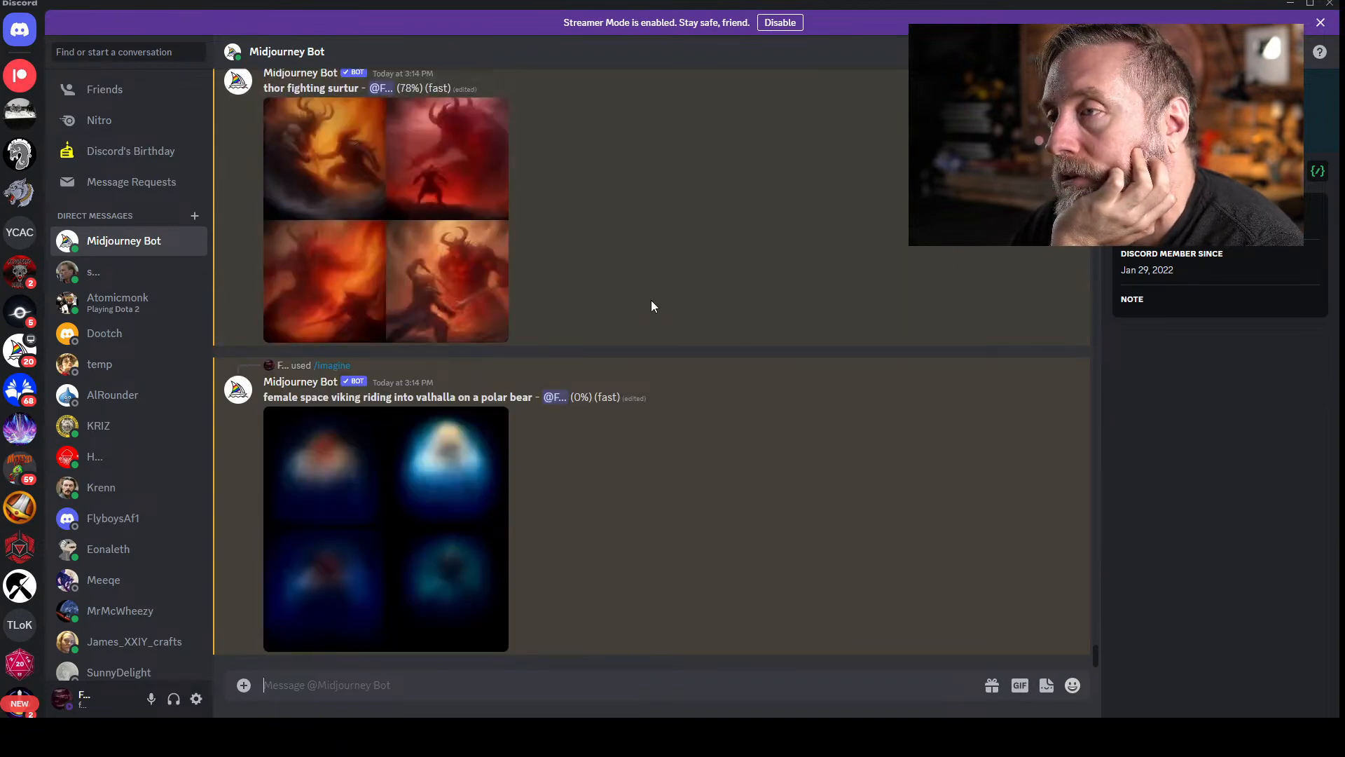
- View the thor fighting surtur images and the female space viking on a polar bear images enlarged
{"action": "scroll", "coordinate": [686, 258], "scroll_direction": "up", "scroll_amount": 1}
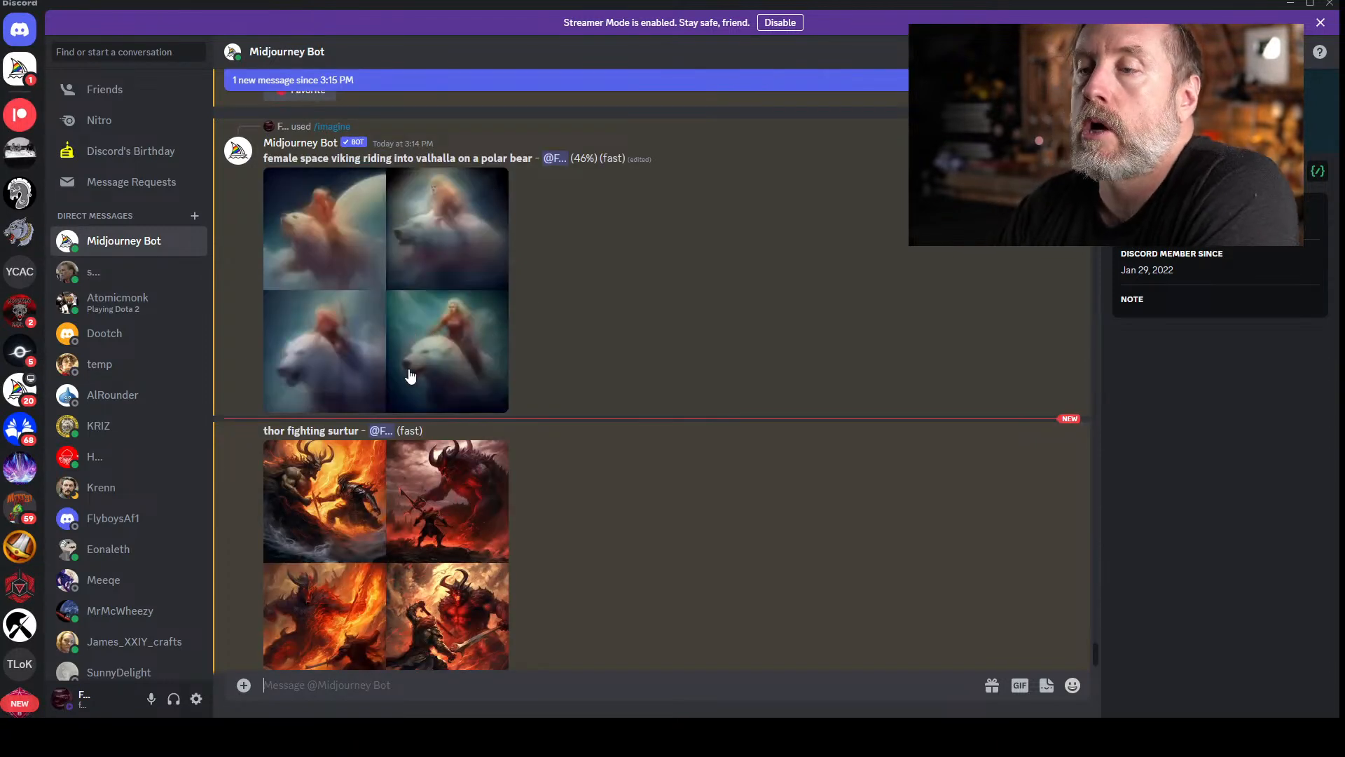
{"action": "left_click", "coordinate": [423, 474]}
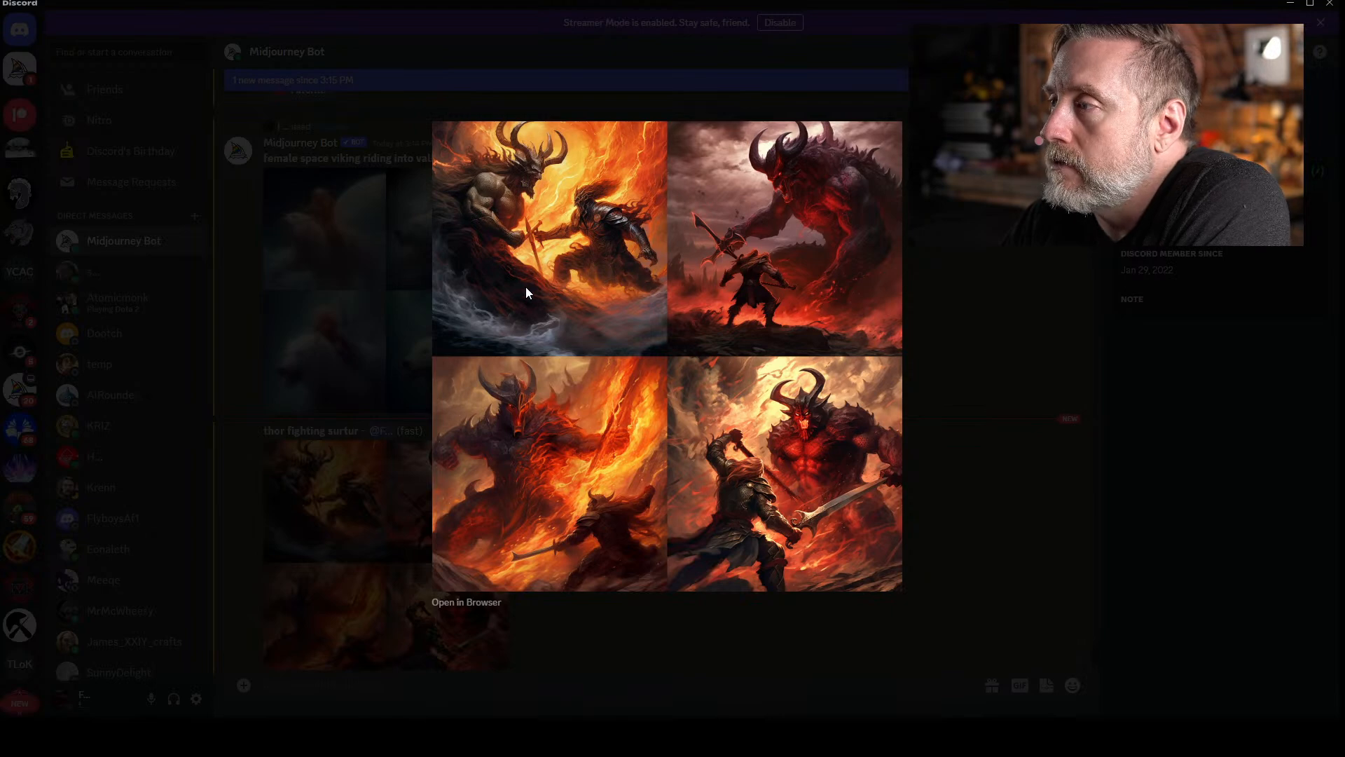
{"action": "left_click", "coordinate": [356, 250]}
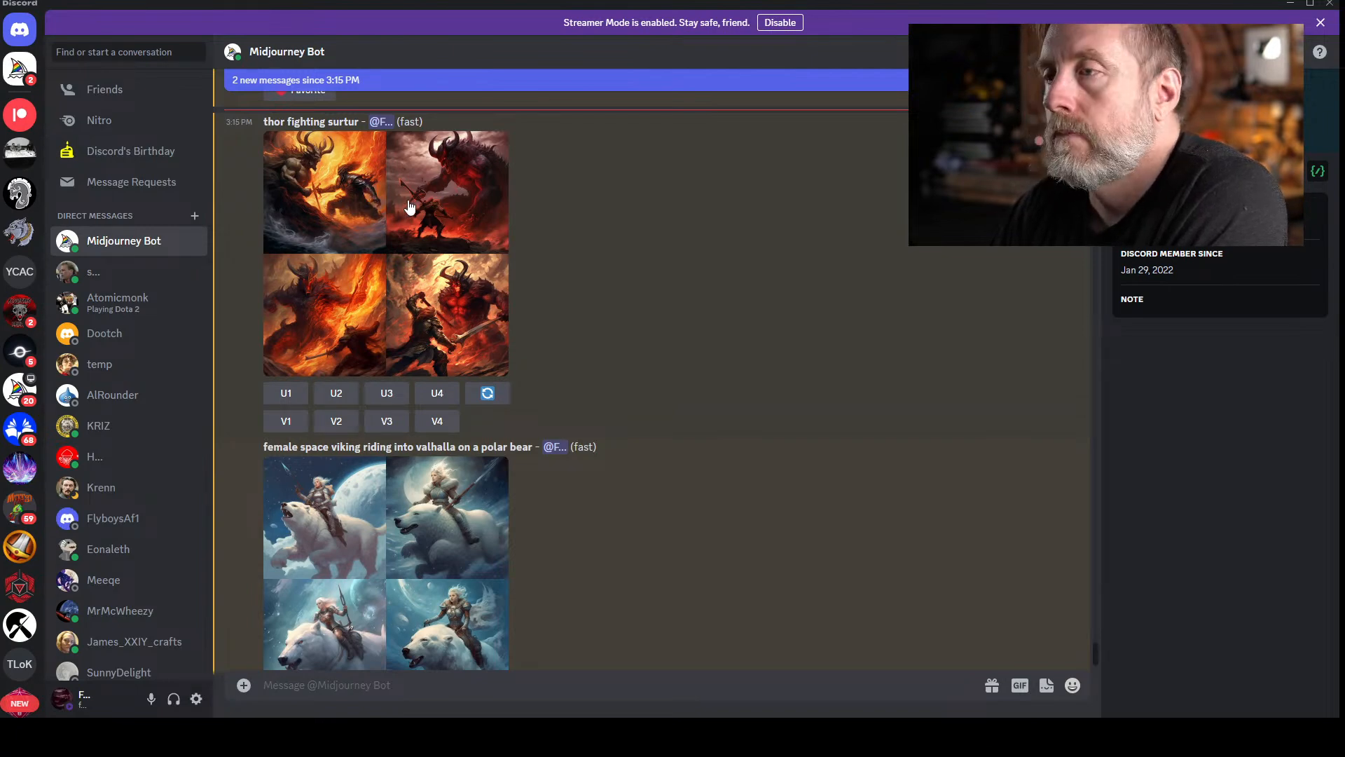
{"action": "left_click", "coordinate": [347, 486]}
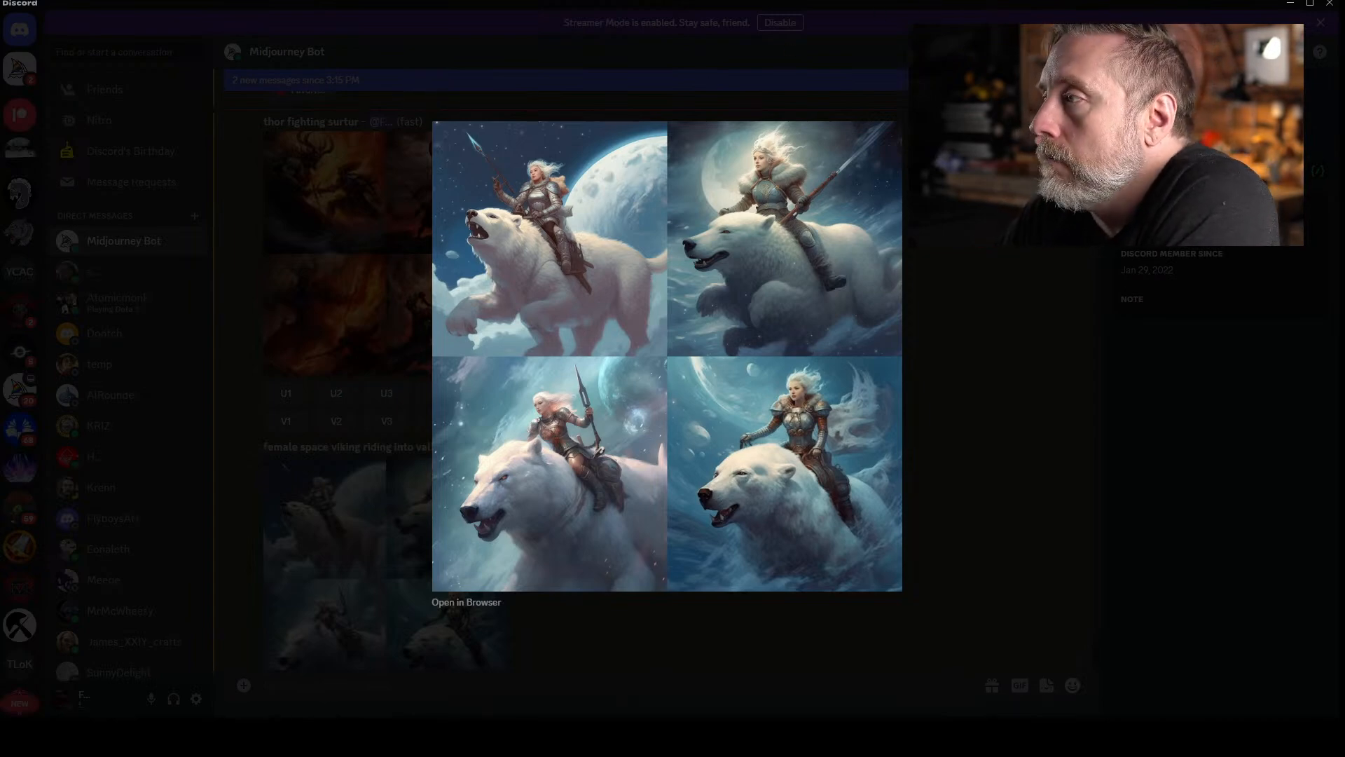
{"action": "key", "text": "Escape"}
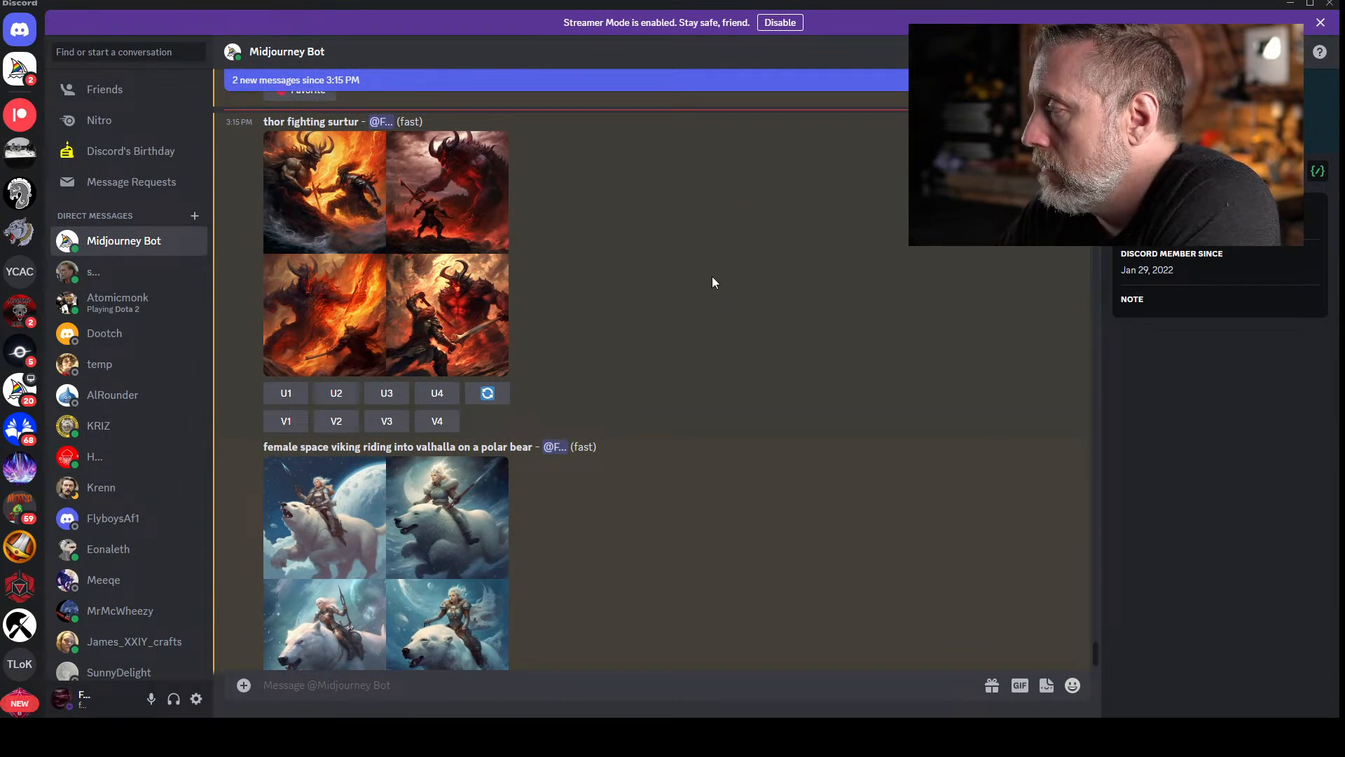
- Generate images with the /imagine prompt "fantasy drunk raven telling a joke, in a tavern, shallow depth of field, surrounded by friends"
{"action": "scroll", "coordinate": [711, 276], "scroll_direction": "down", "scroll_amount": 2}
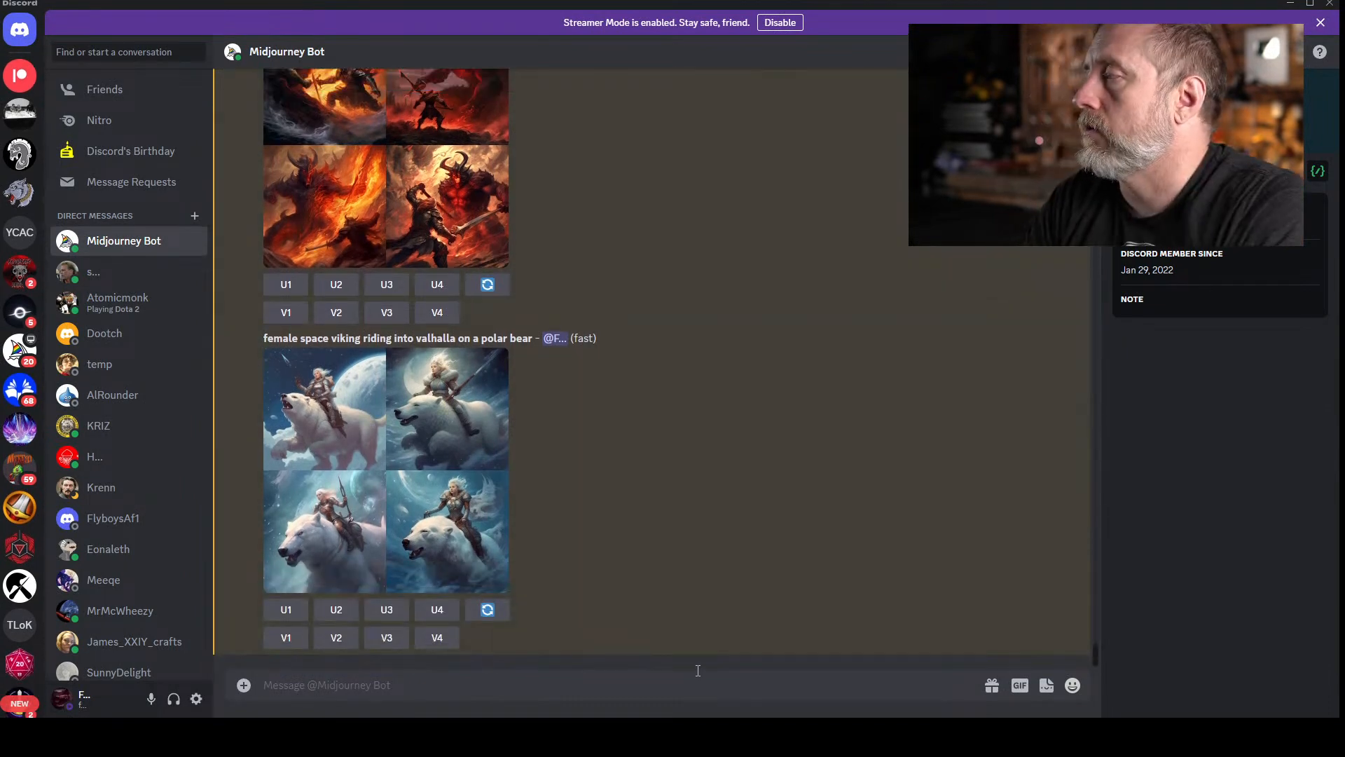
{"action": "type", "text": "/im"}
{"action": "key", "text": "Return"}
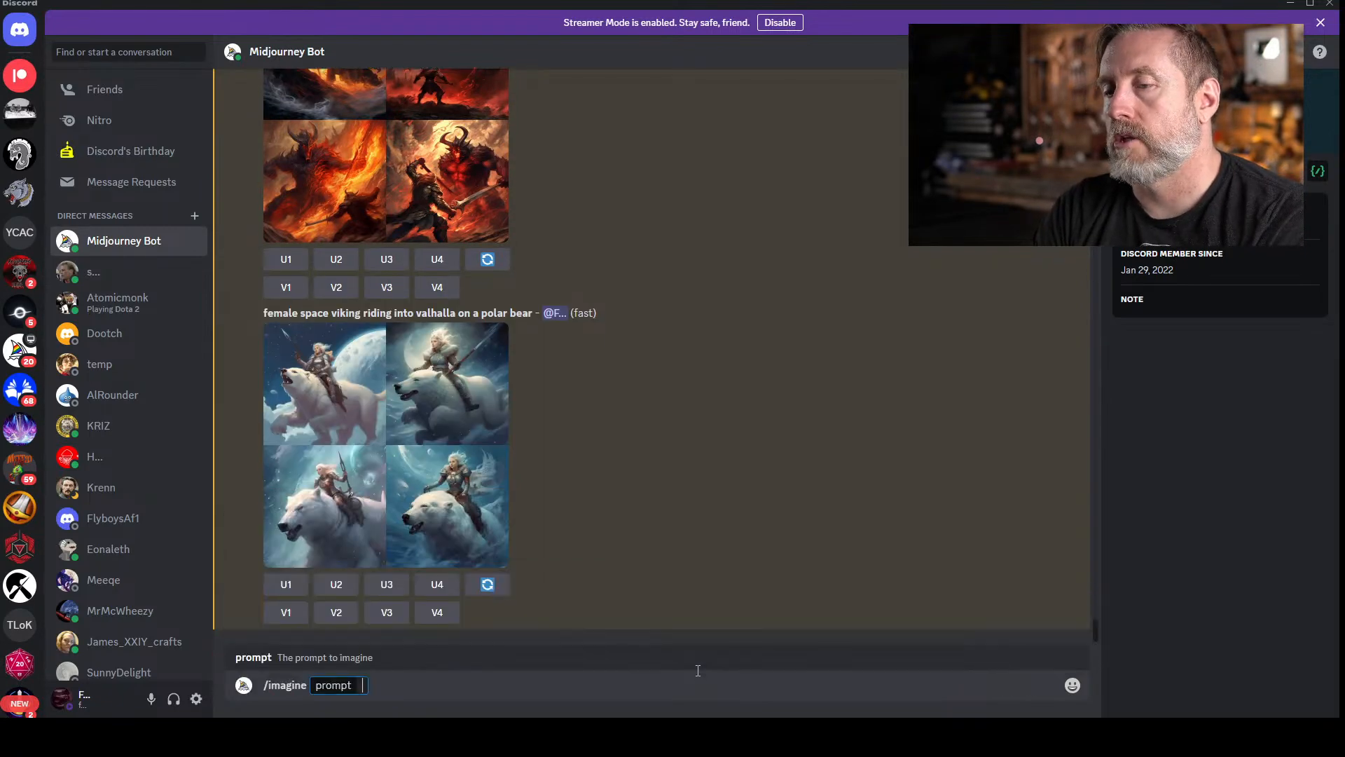
{"action": "type", "text": "fantasy druin"}
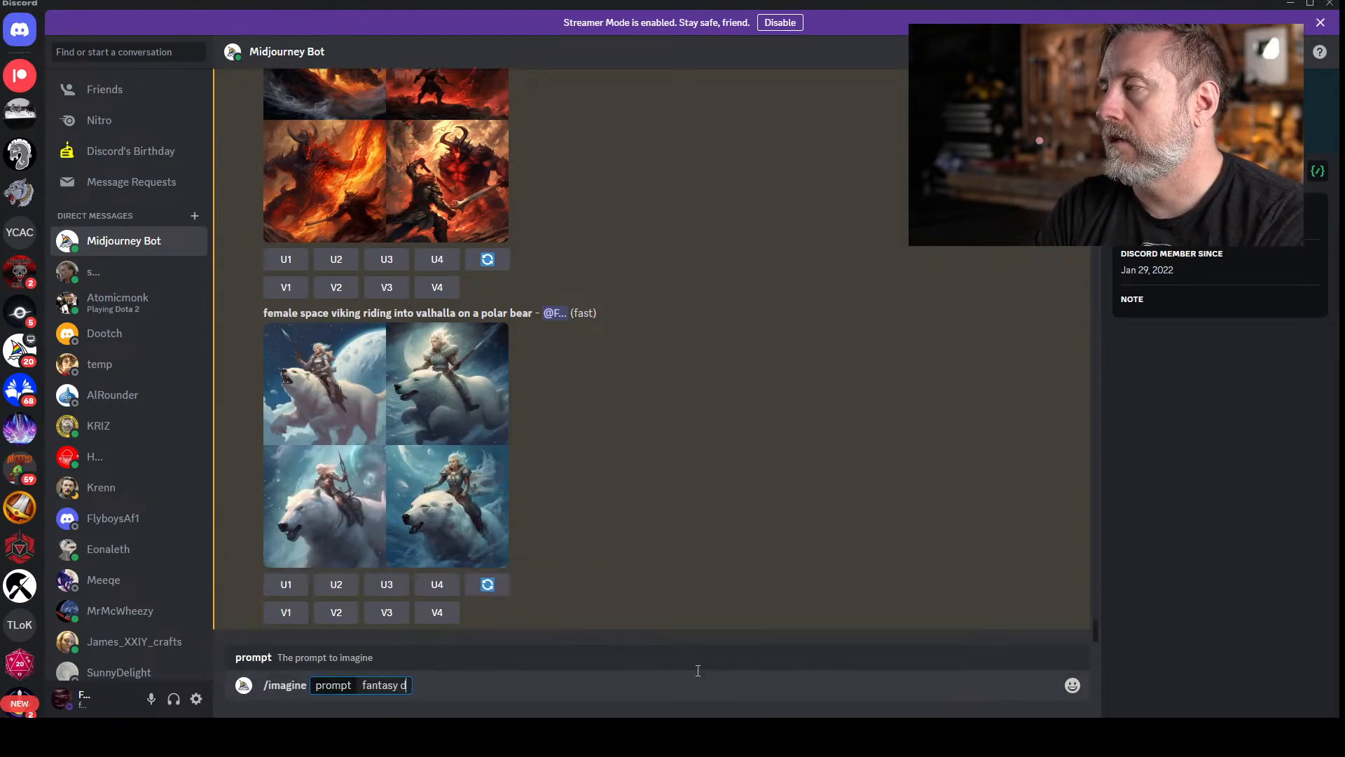
{"action": "key", "text": "BackSpace"}
{"action": "key", "text": "BackSpace"}
{"action": "type", "text": "nk raven"}
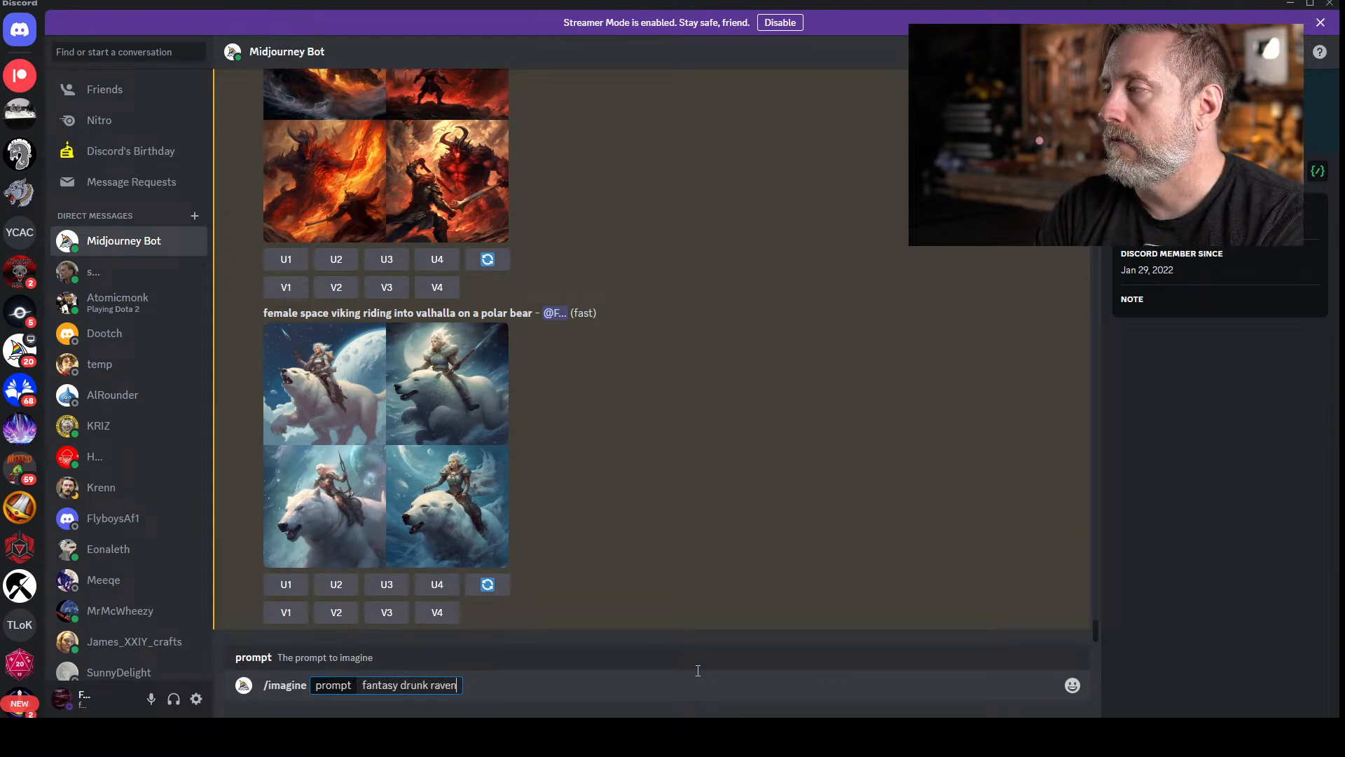
{"action": "type", "text": " telling a joke"}
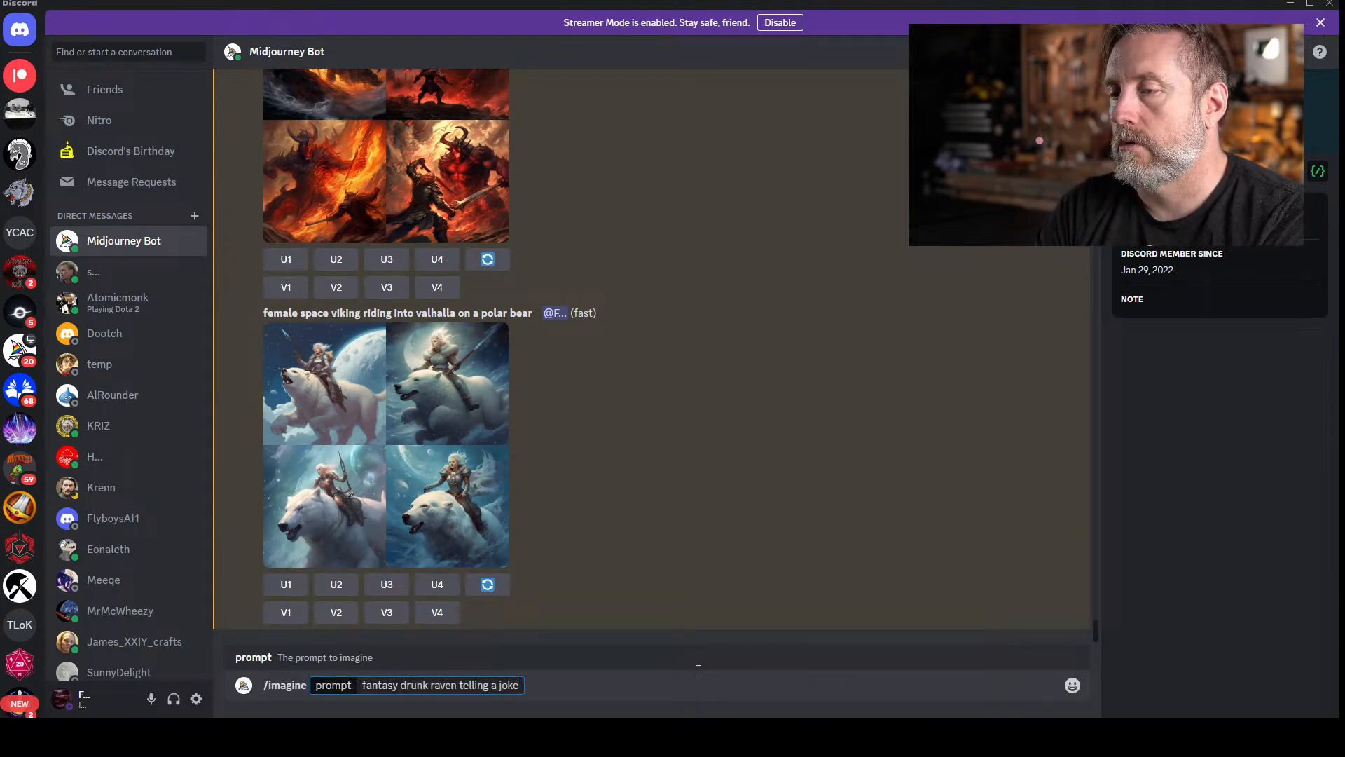
{"action": "type", "text": ".in a tavern, shallow depth of field, surrounded by firend"}
{"action": "key", "text": "BackSpace"}
{"action": "key", "text": "BackSpace"}
{"action": "key", "text": "BackSpace"}
{"action": "key", "text": "BackSpace"}
{"action": "key", "text": "BackSpace"}
{"action": "type", "text": "riends"}
{"action": "key", "text": "Return"}
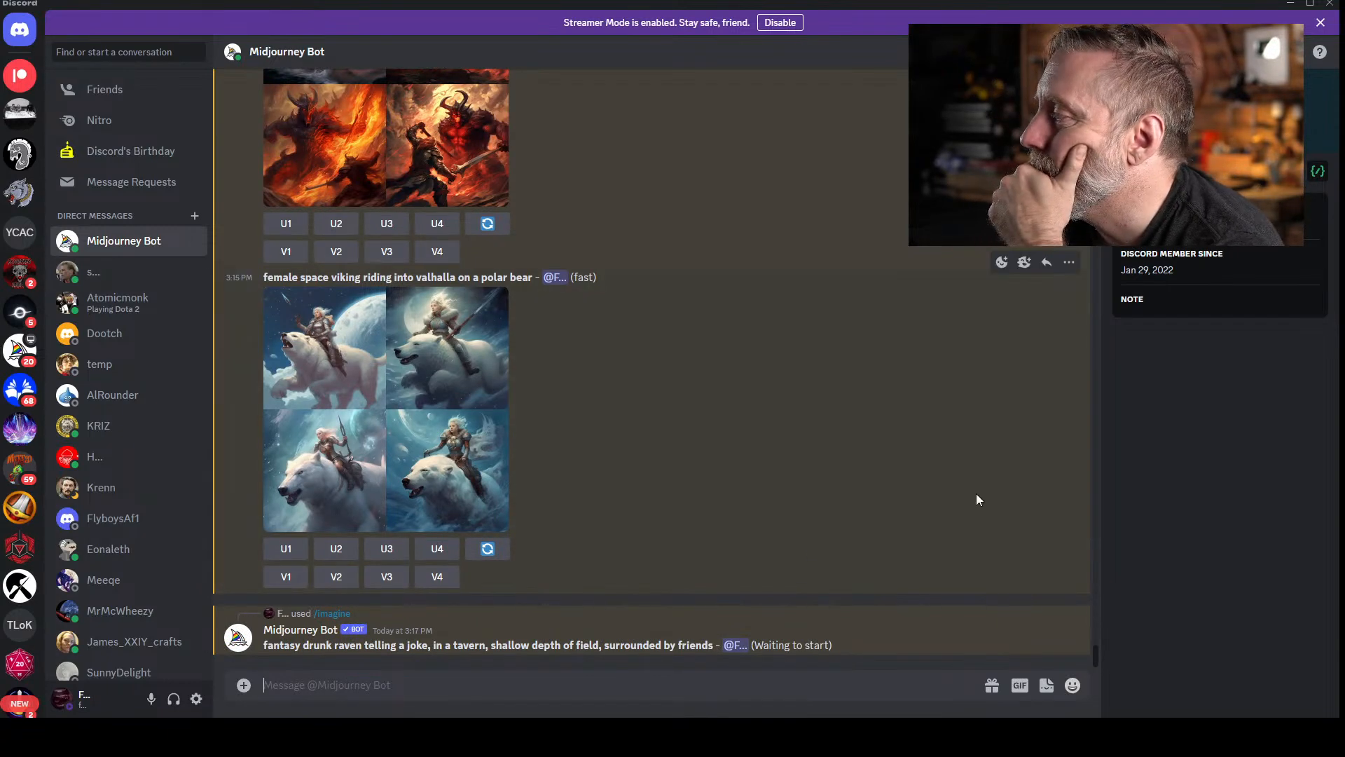
- View the female space viking on a polar bear images and the drunk raven tavern images enlarged
{"action": "left_click", "coordinate": [431, 354]}
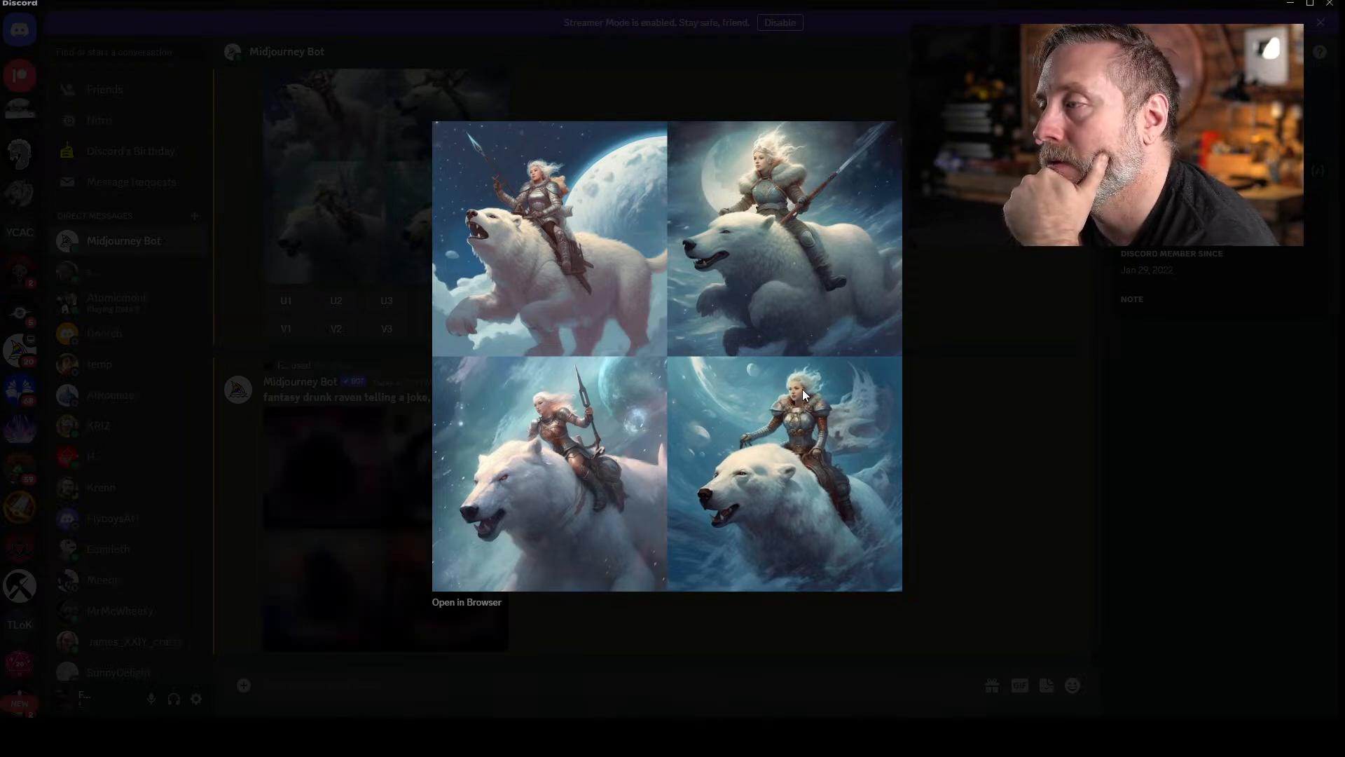
{"action": "left_click", "coordinate": [1089, 259]}
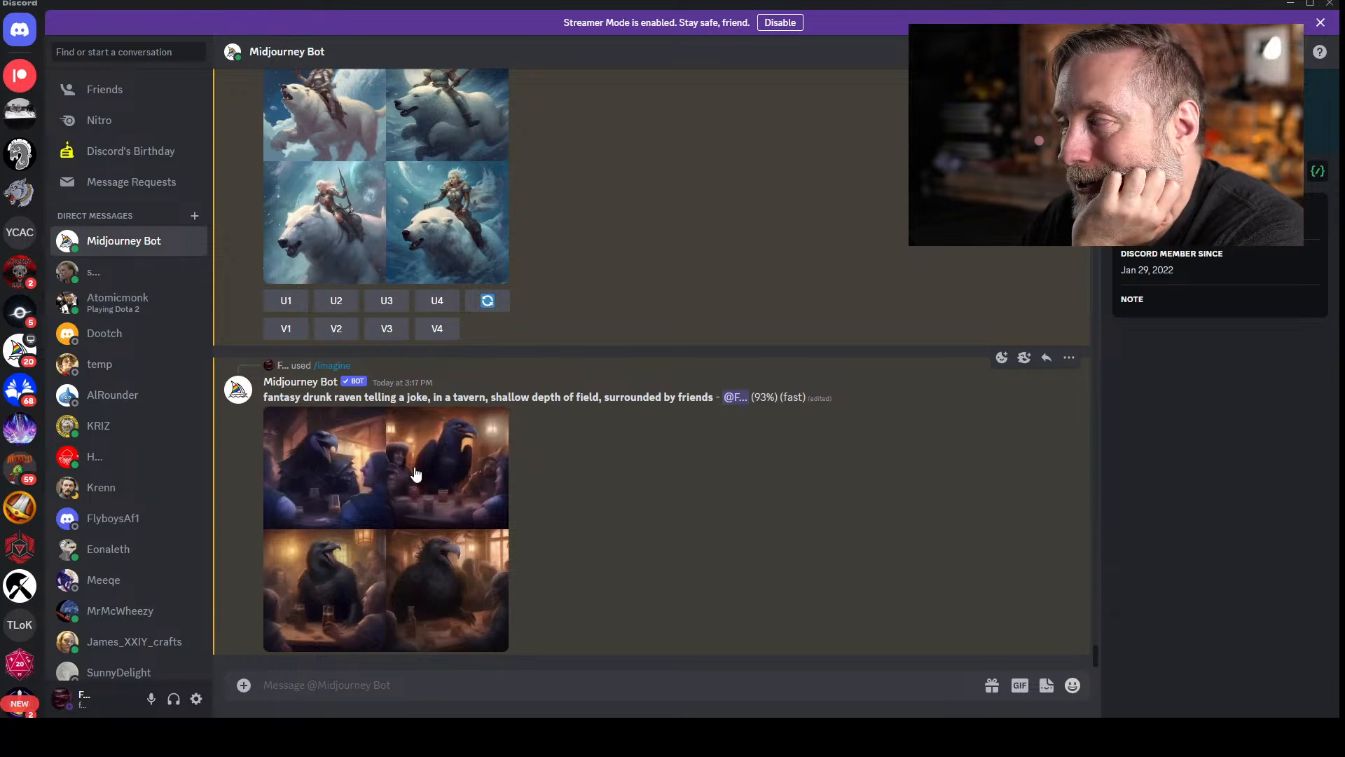
{"action": "left_click", "coordinate": [368, 423]}
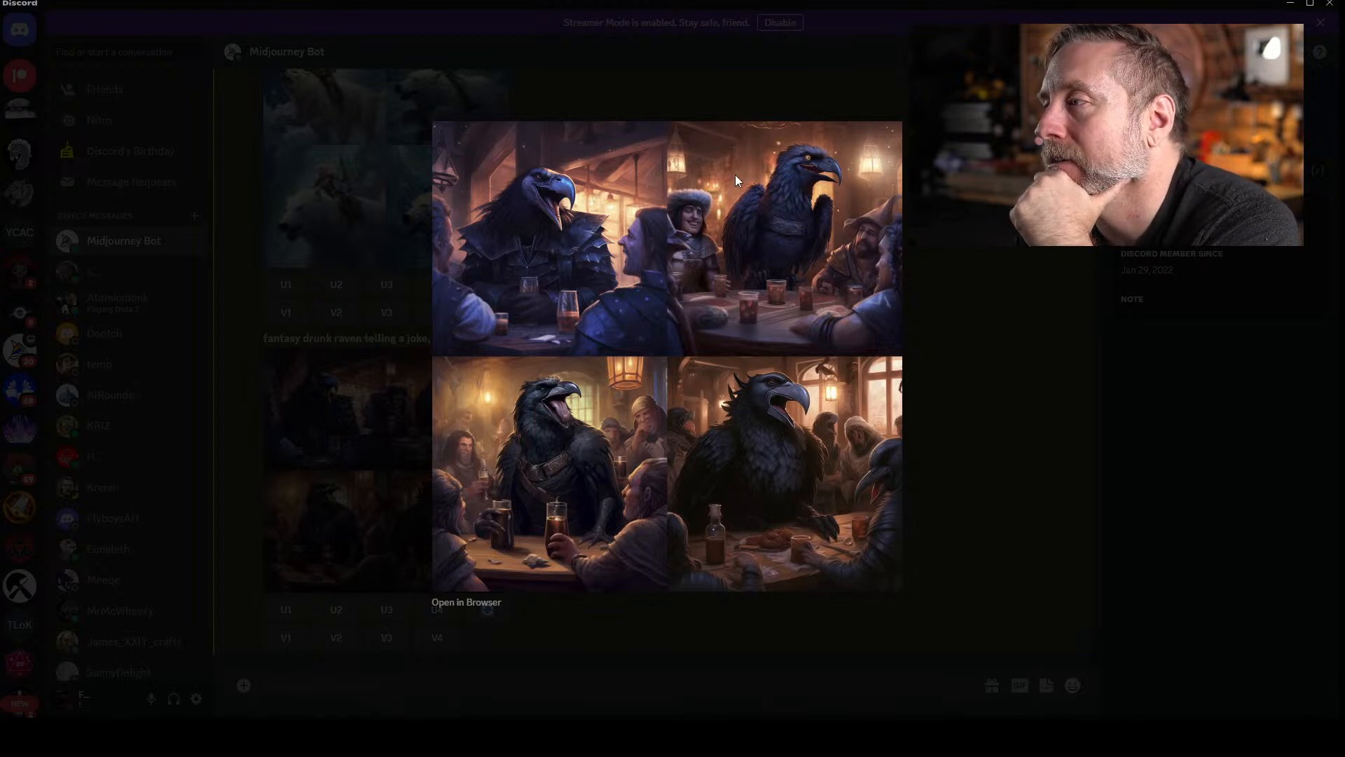
{"action": "left_click", "coordinate": [919, 283]}
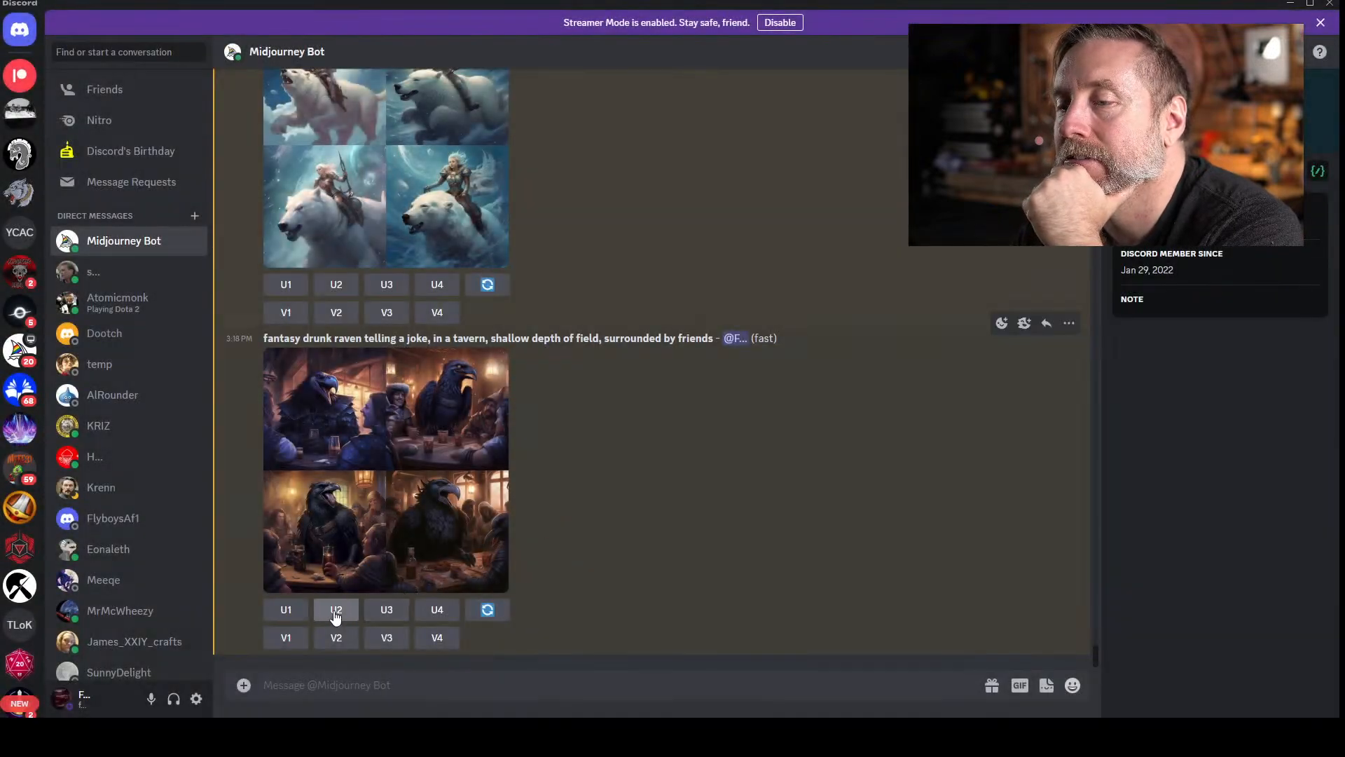
- Upscale the second image of the drunk raven grid and view the upscaled version enlarged
{"action": "left_click", "coordinate": [336, 611]}
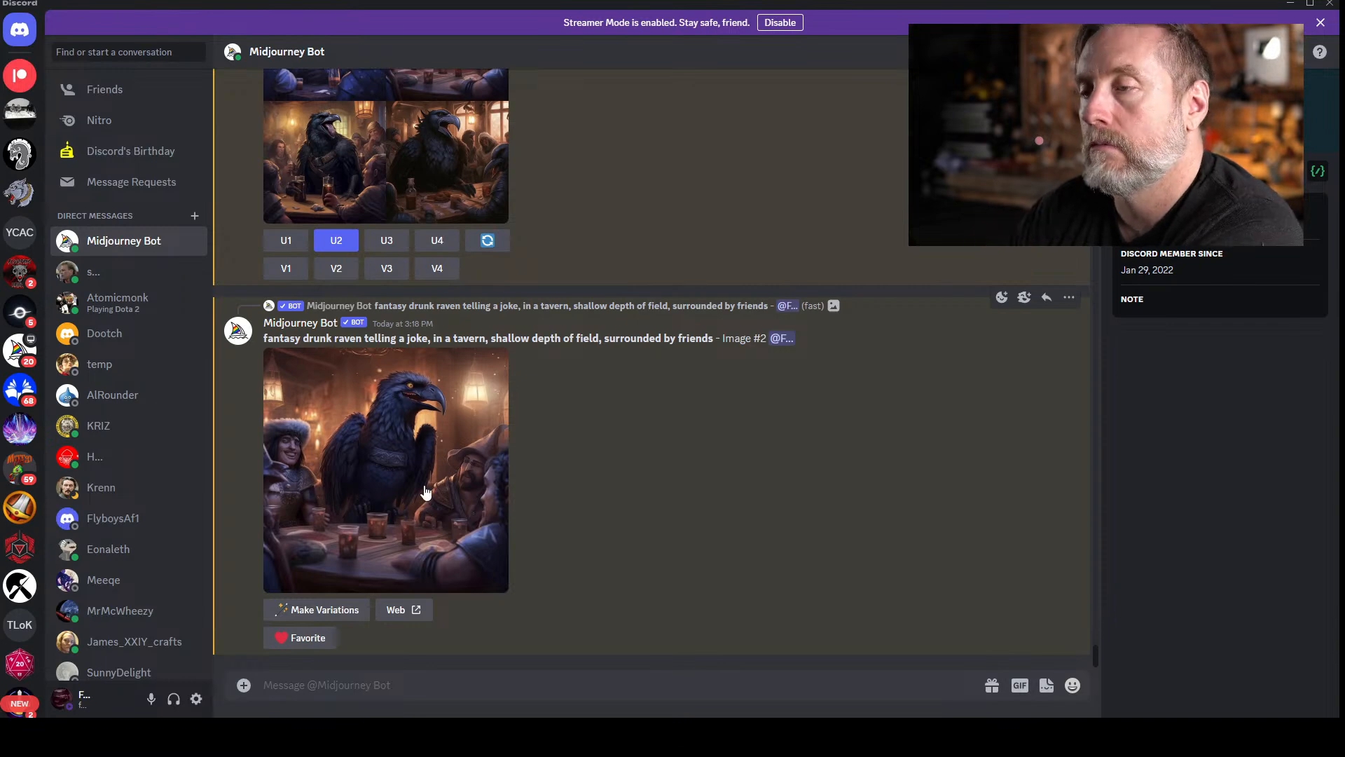
{"action": "left_click", "coordinate": [441, 459]}
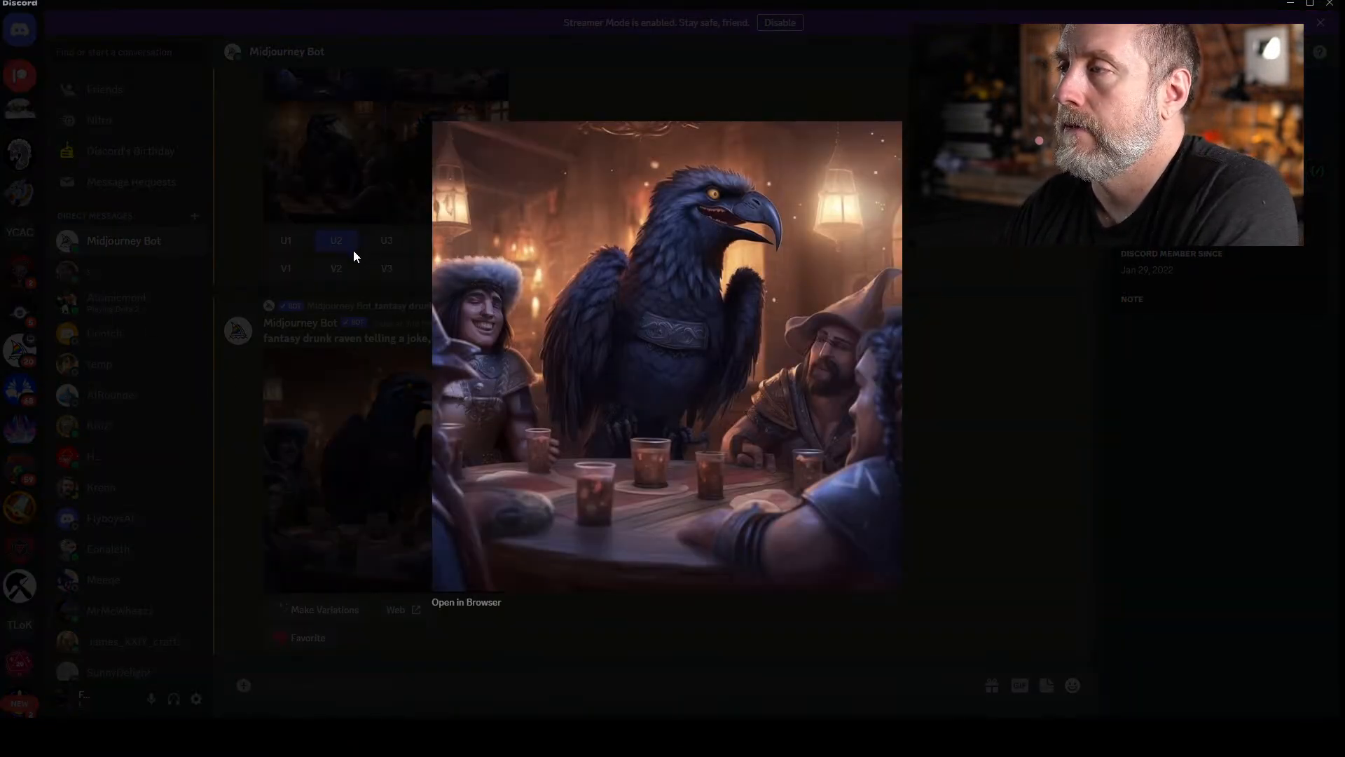
{"action": "left_click", "coordinate": [383, 174]}
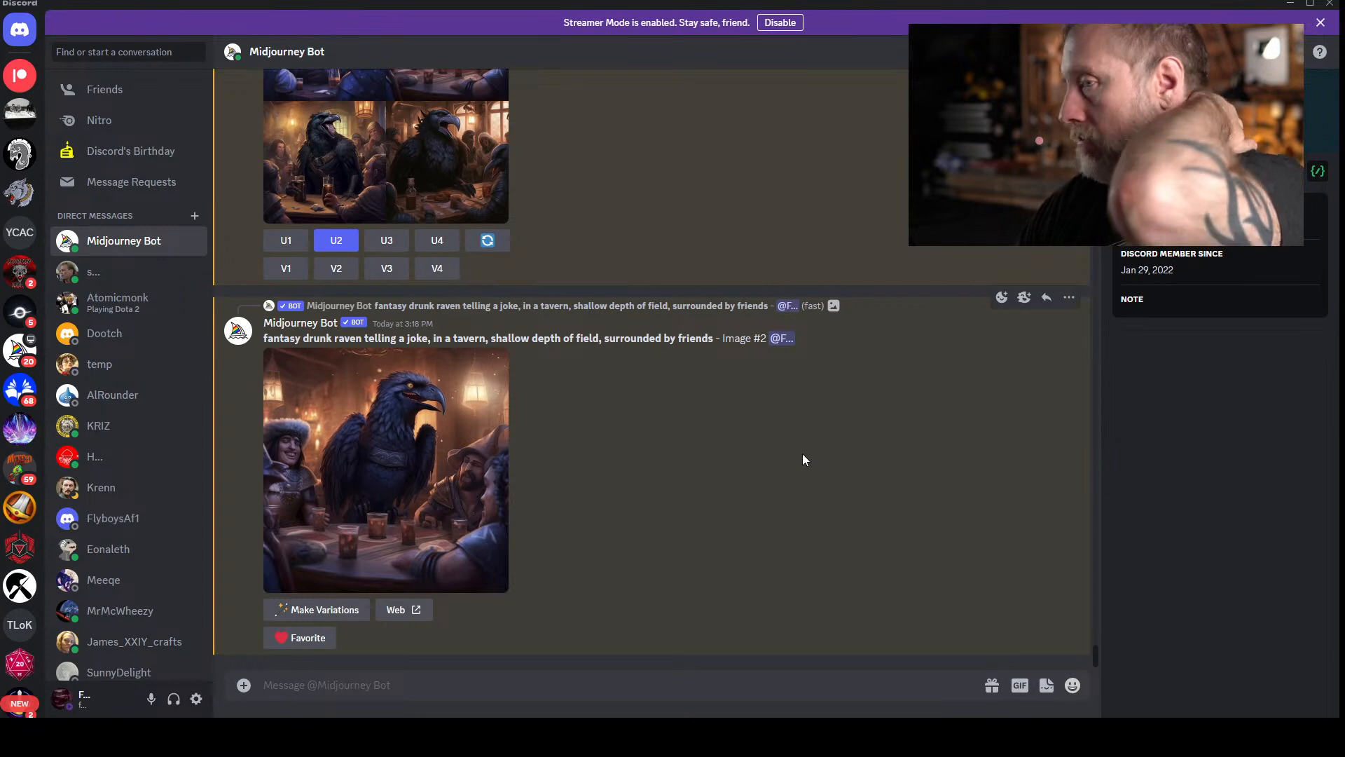
- Compare the upscaled raven image with its original four-image grid, and generate variations of the grid's second image
{"action": "left_click", "coordinate": [359, 395]}
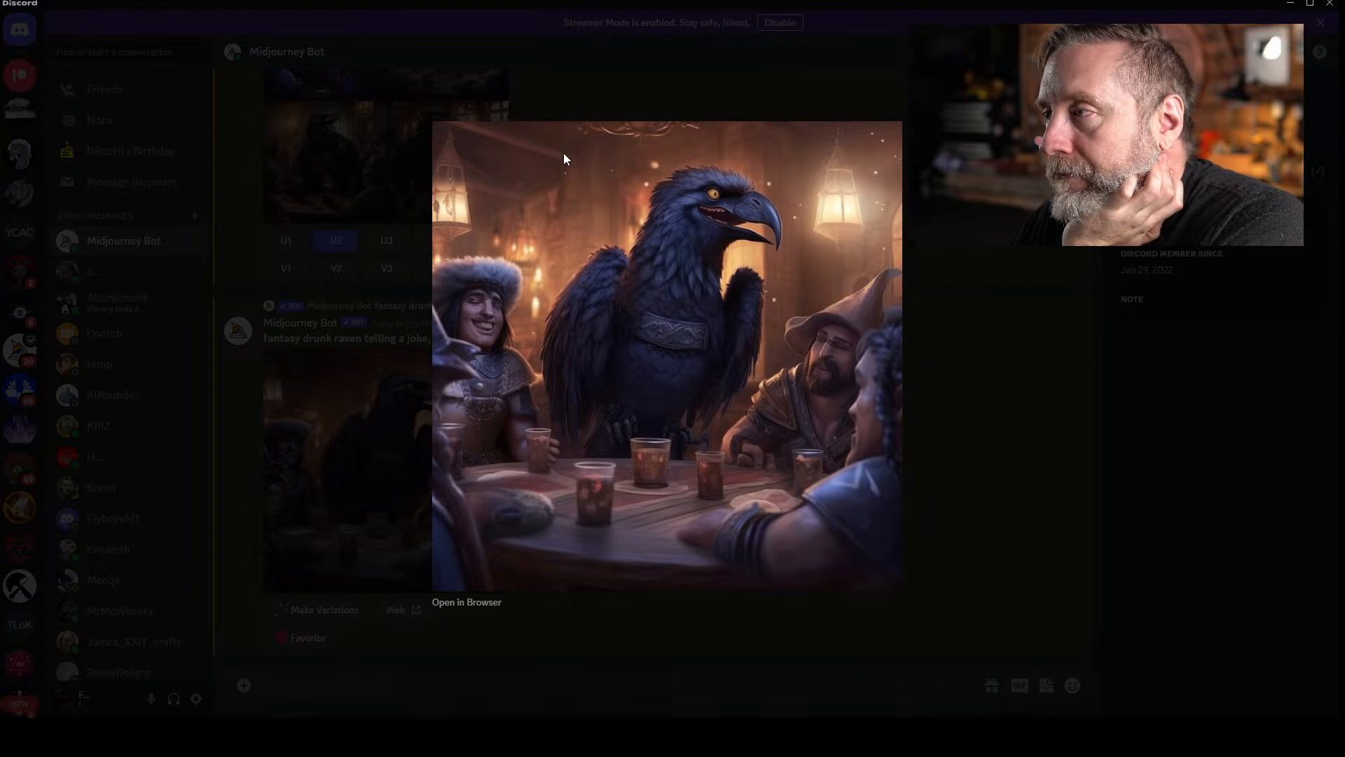
{"action": "left_click", "coordinate": [350, 171]}
{"action": "left_click", "coordinate": [343, 133]}
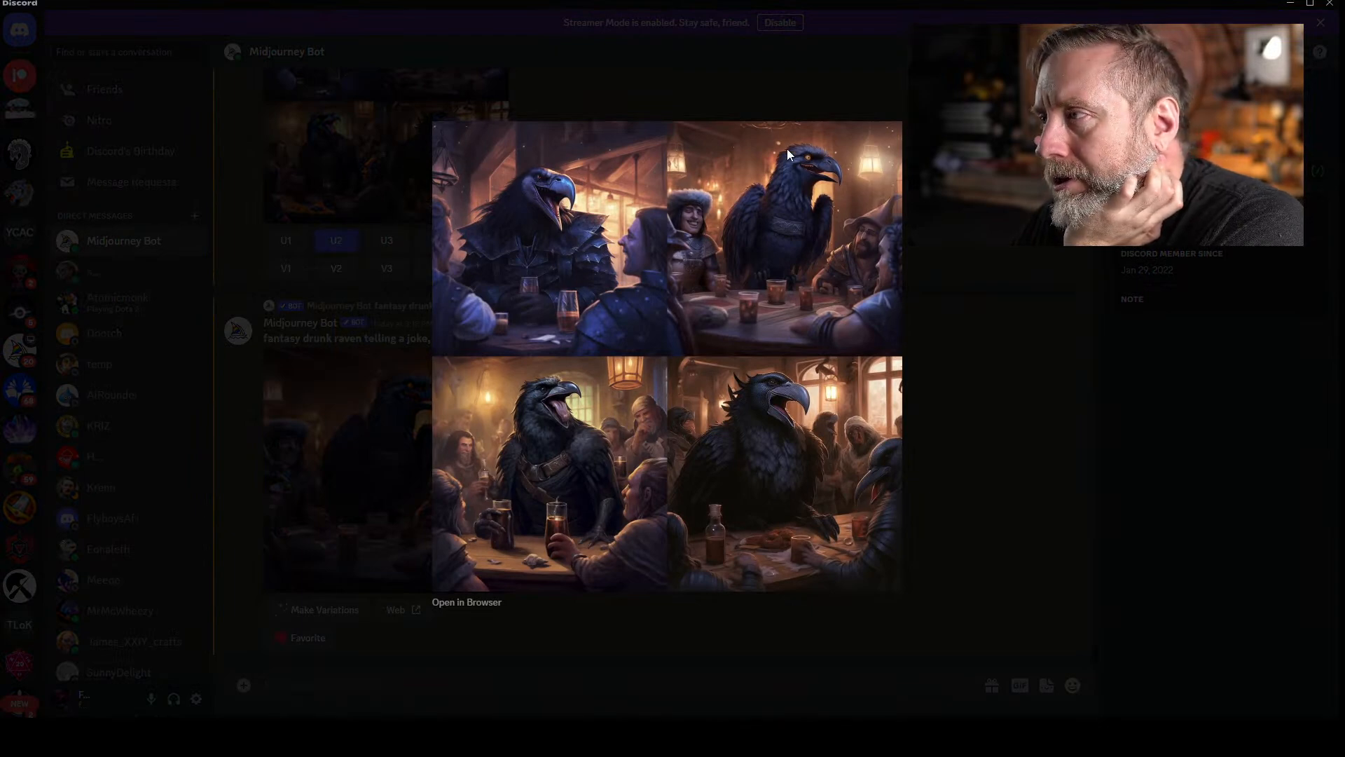
{"action": "left_click", "coordinate": [372, 430]}
{"action": "scroll", "coordinate": [676, 203], "scroll_direction": "up", "scroll_amount": 3}
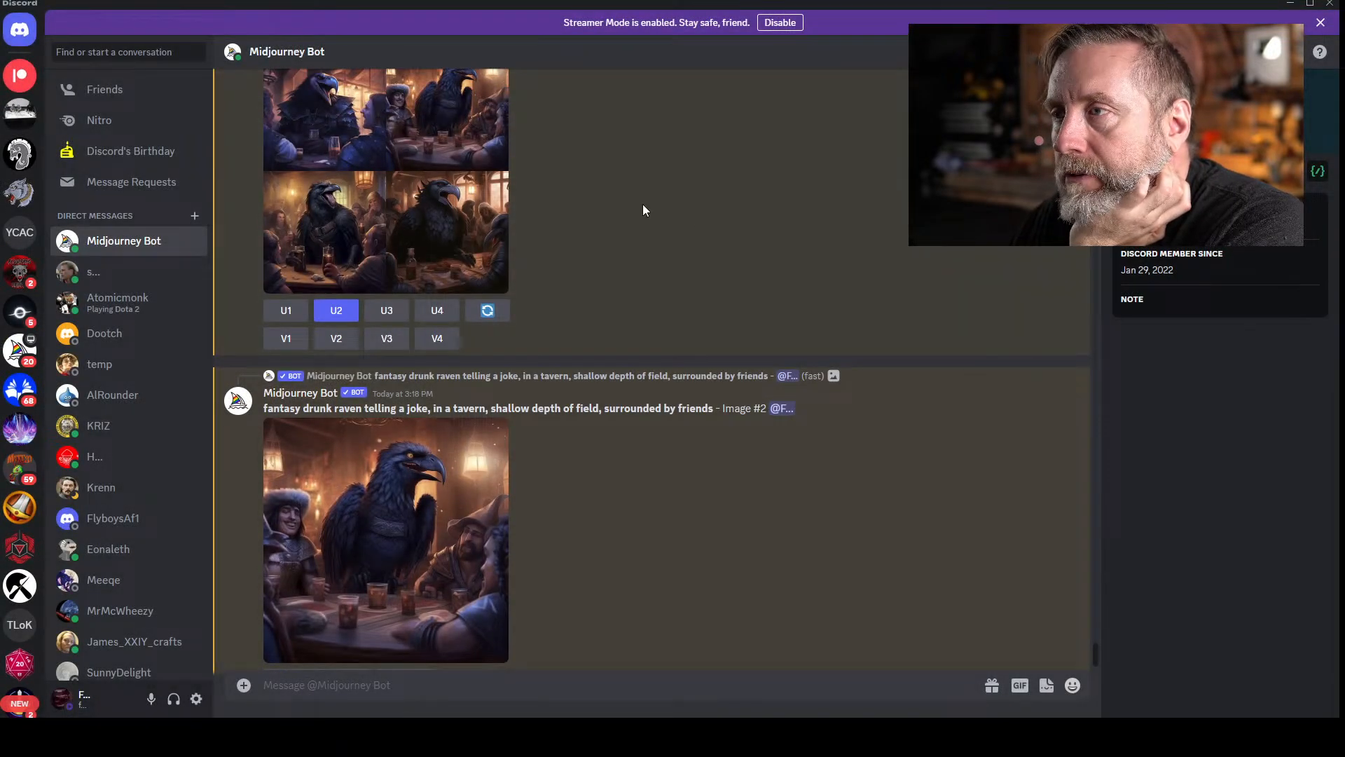
{"action": "left_click", "coordinate": [336, 409]}
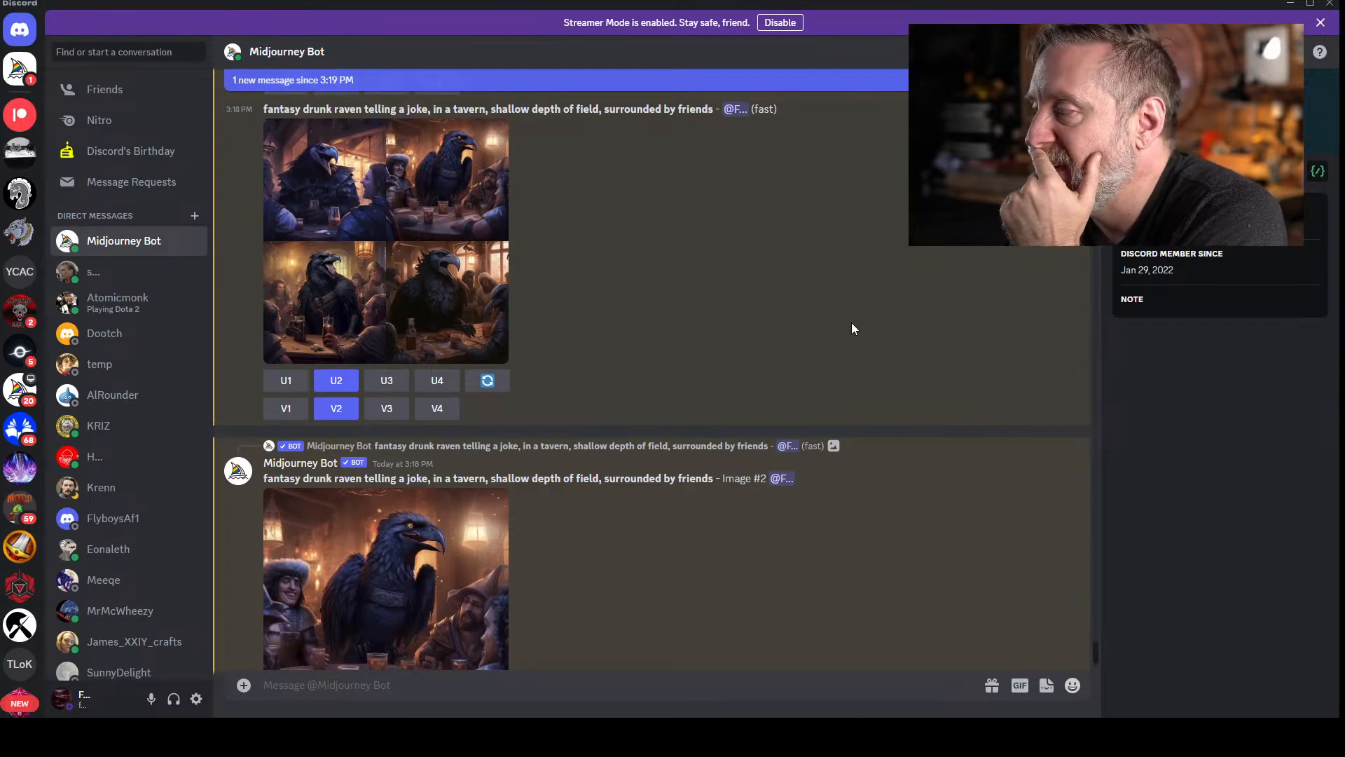
- View the new grid of drunk raven variations enlarged
{"action": "scroll", "coordinate": [845, 400], "scroll_direction": "down", "scroll_amount": 3}
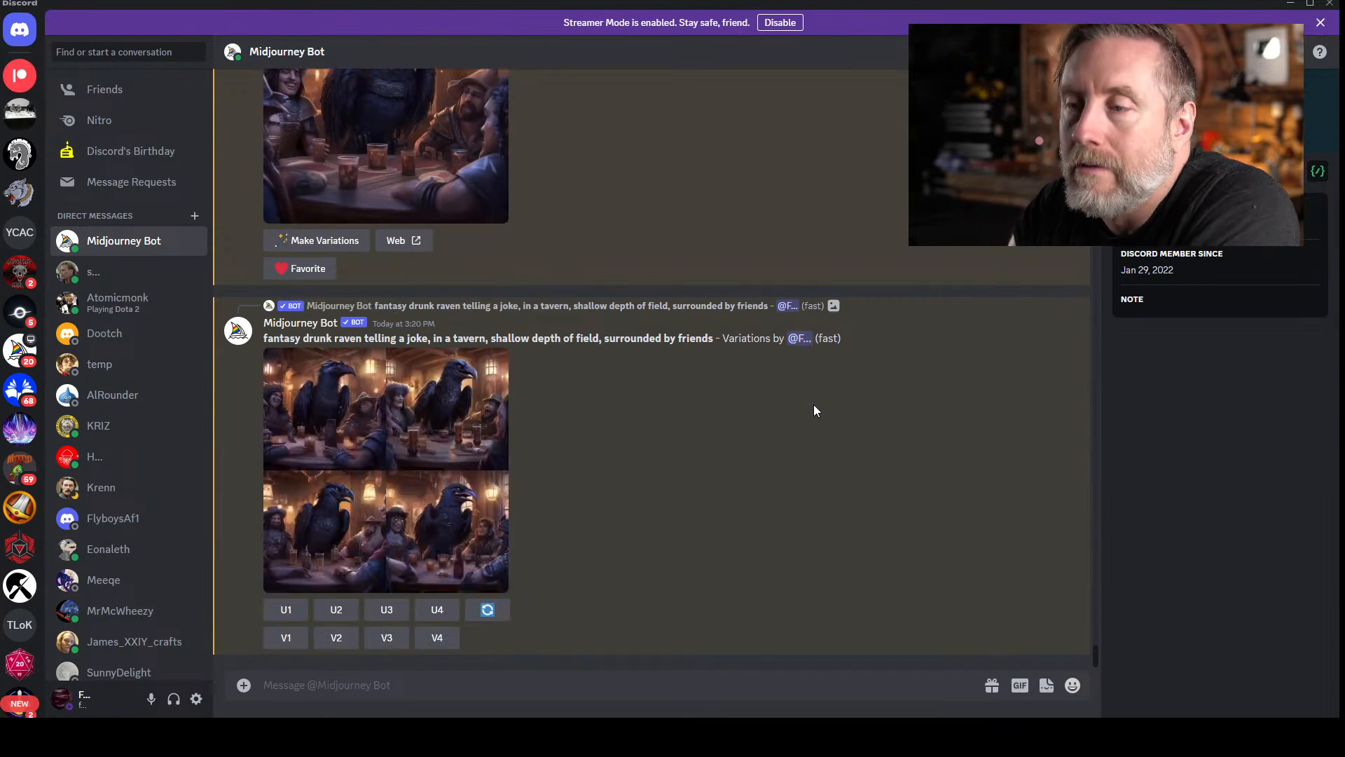
{"action": "left_click", "coordinate": [334, 405]}
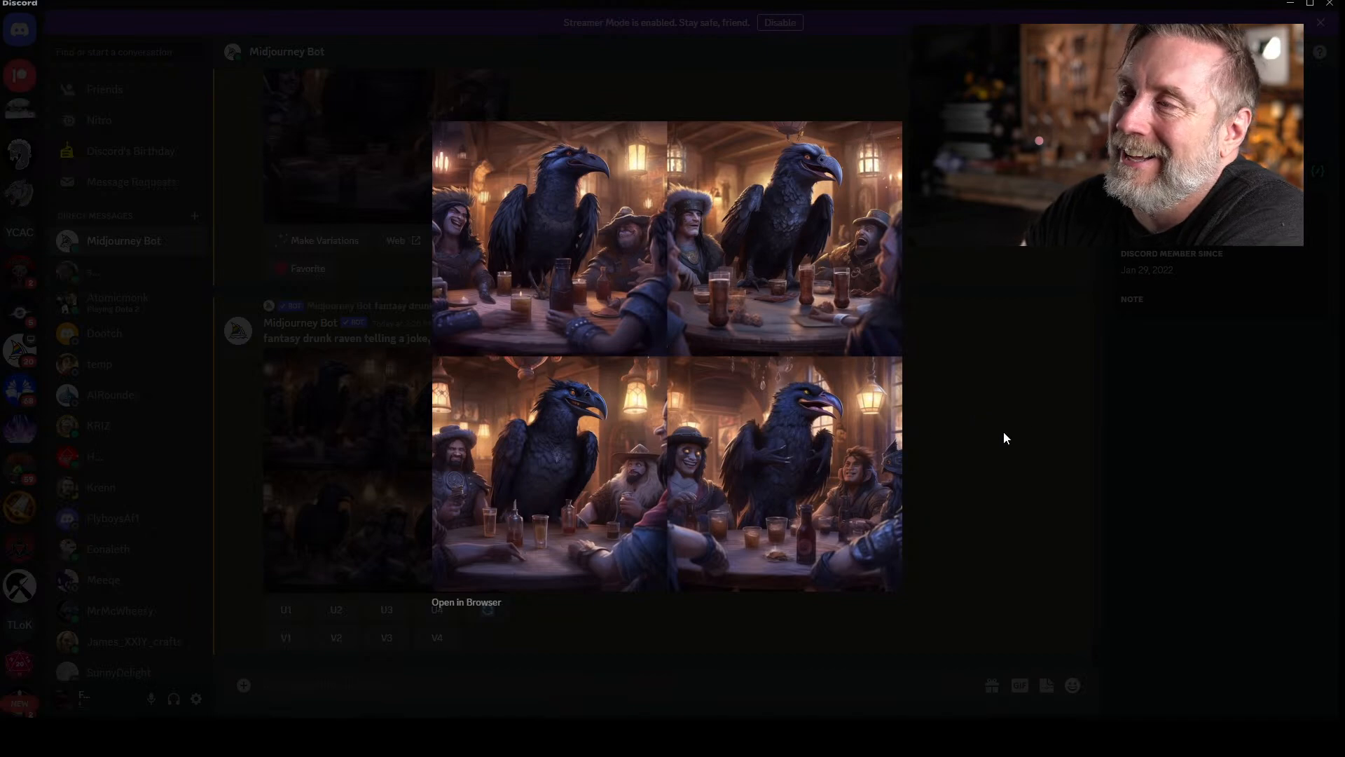
{"action": "left_click", "coordinate": [1019, 380]}
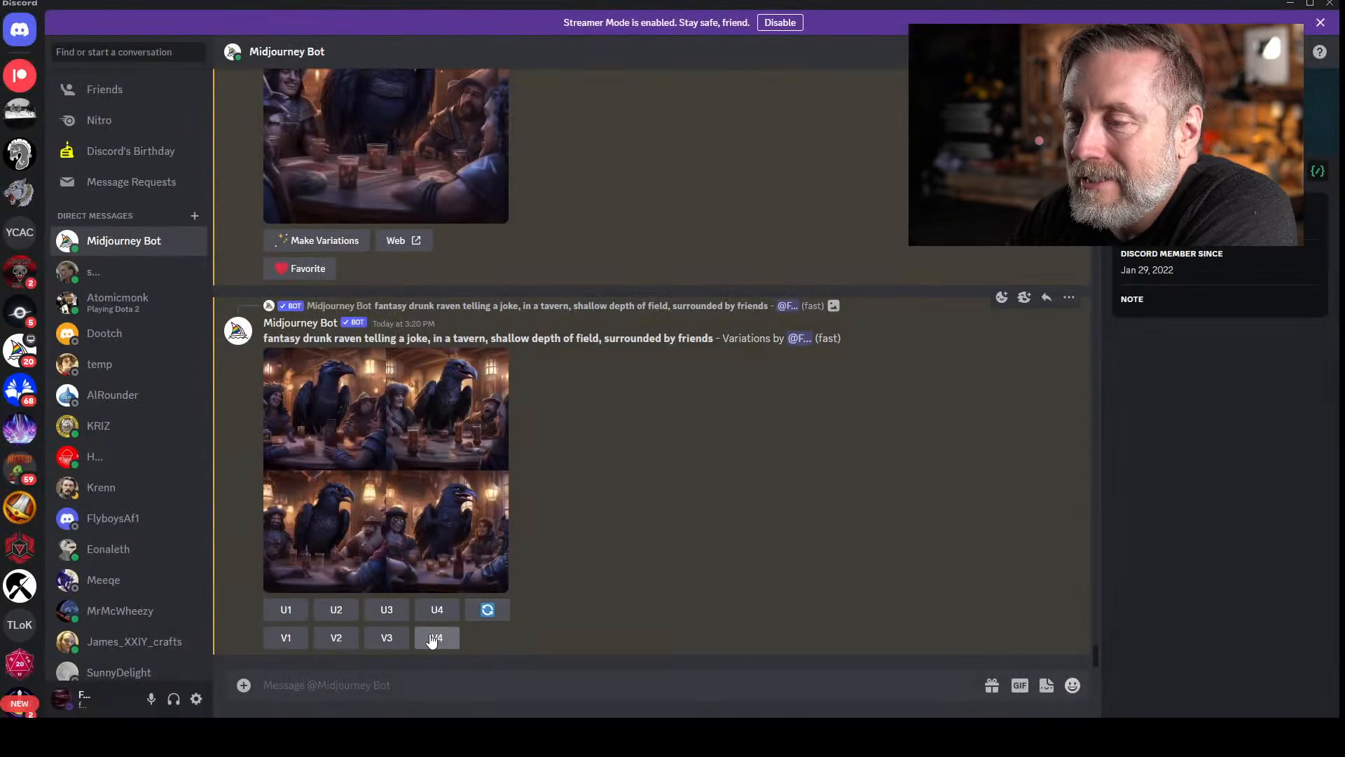
- Upscale the fourth image of the drunk raven variations and view it enlarged
{"action": "left_click", "coordinate": [439, 611]}
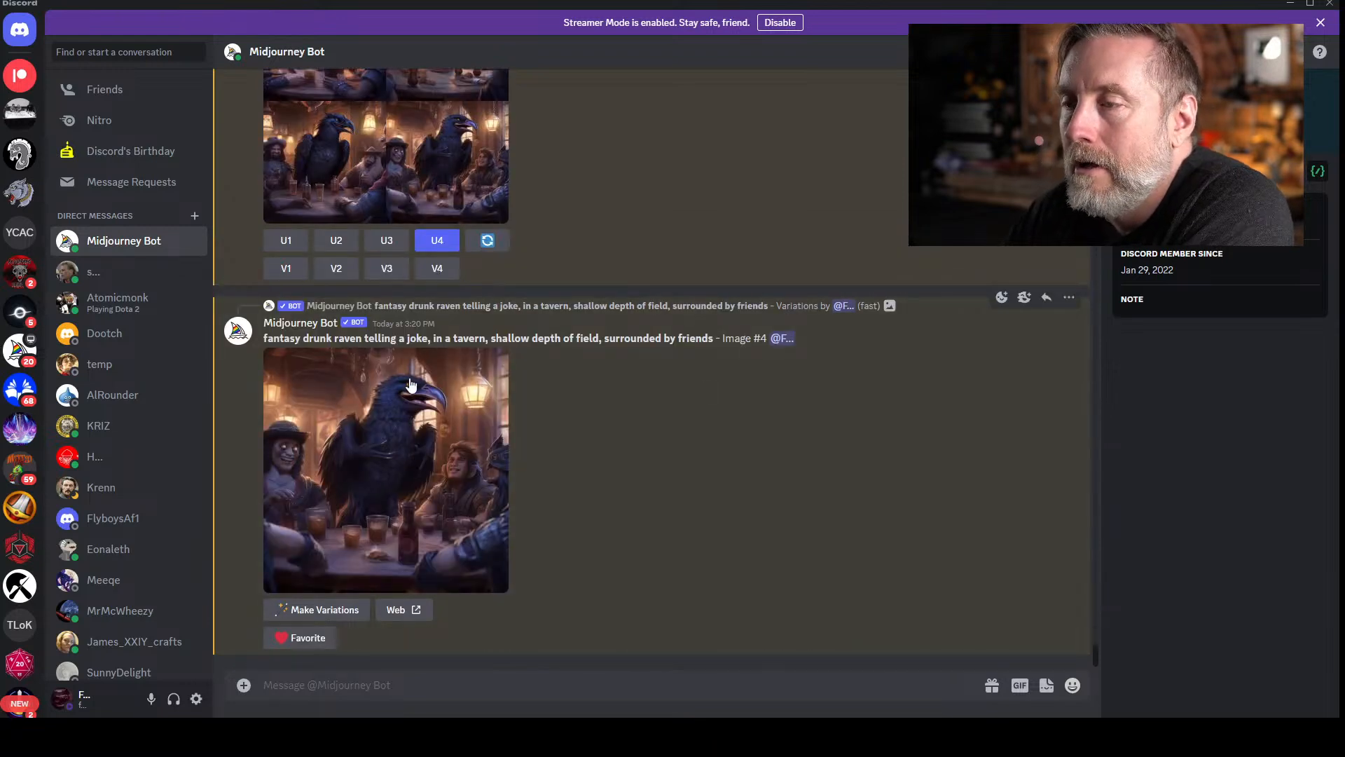
{"action": "left_click", "coordinate": [382, 436]}
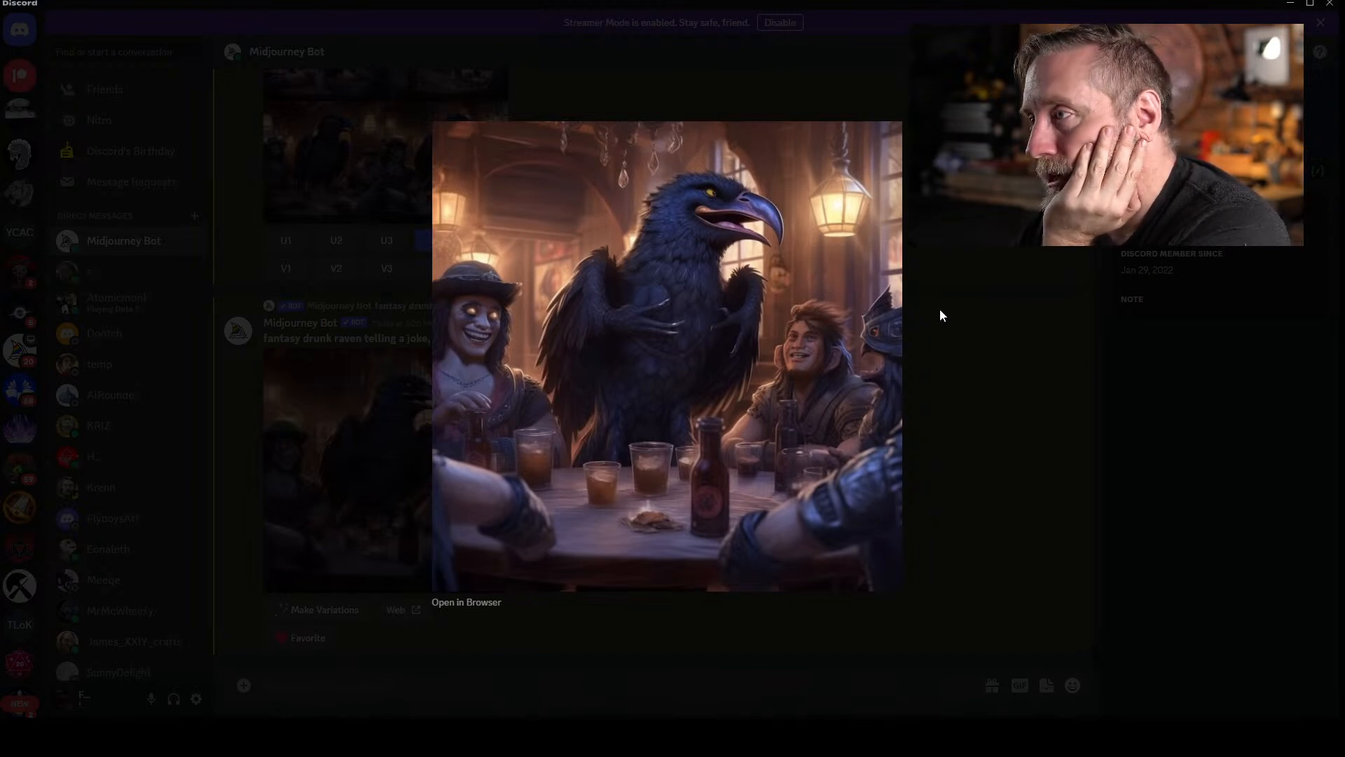
{"action": "left_click", "coordinate": [963, 306]}
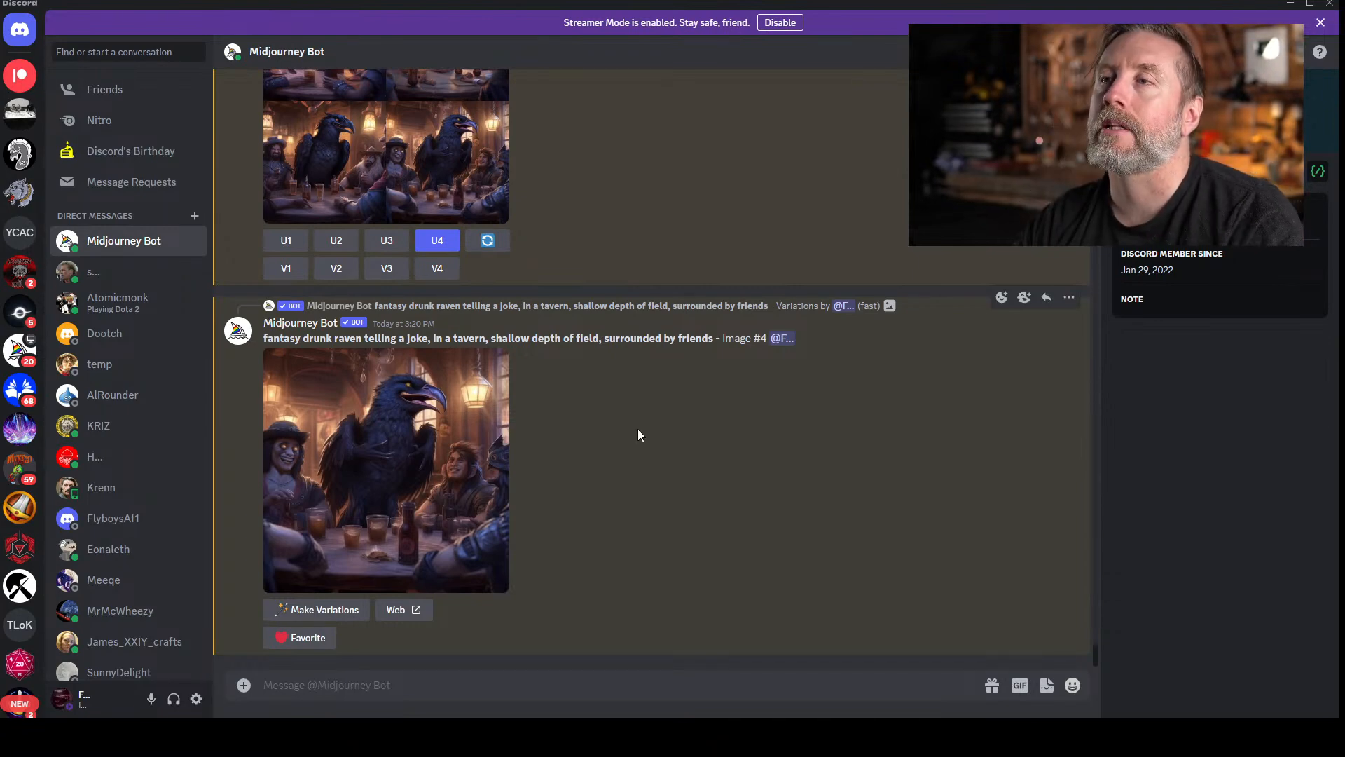
- Examine the first upscaled raven image and the raven variations grid enlarged to compare them
{"action": "scroll", "coordinate": [683, 454], "scroll_direction": "up", "scroll_amount": 3}
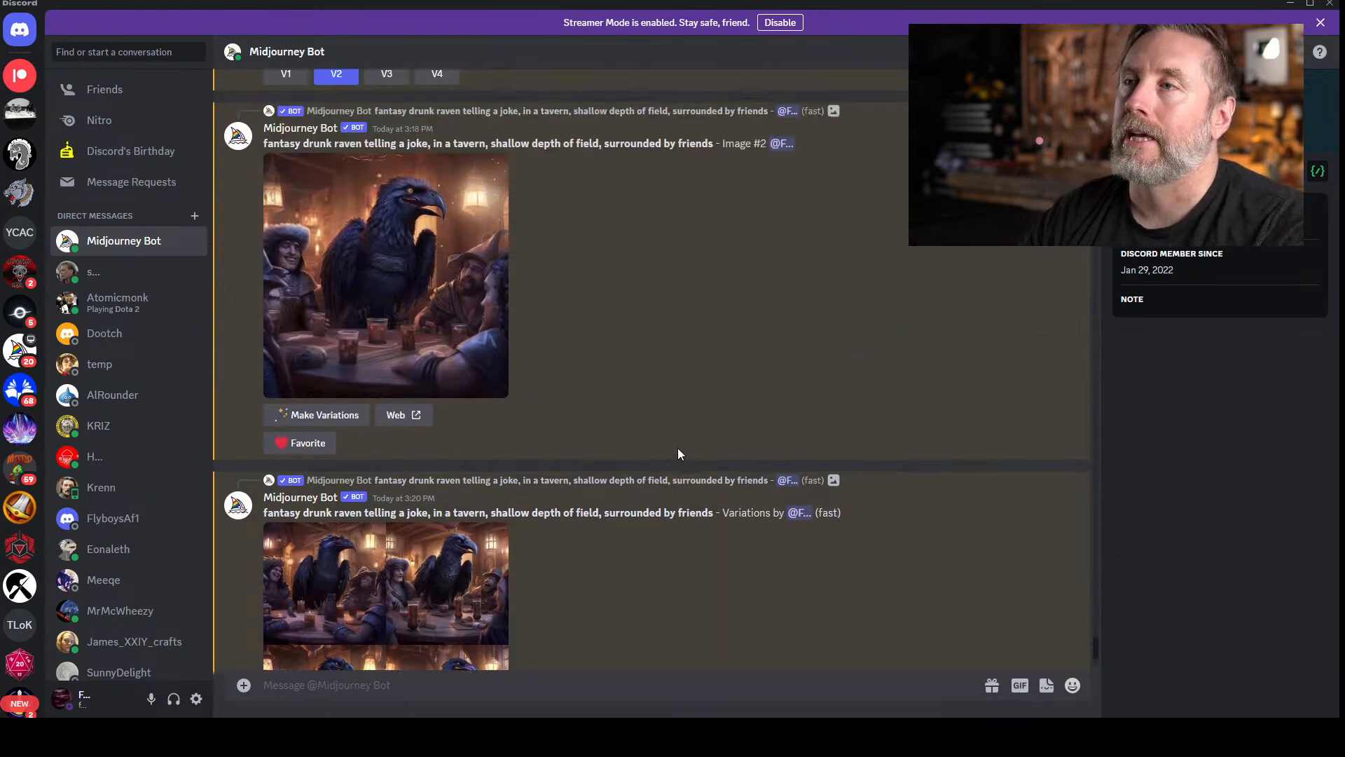
{"action": "scroll", "coordinate": [656, 473], "scroll_direction": "down", "scroll_amount": 1}
{"action": "scroll", "coordinate": [656, 473], "scroll_direction": "up", "scroll_amount": 1}
{"action": "scroll", "coordinate": [604, 264], "scroll_direction": "down", "scroll_amount": 3}
{"action": "scroll", "coordinate": [594, 234], "scroll_direction": "up", "scroll_amount": 3}
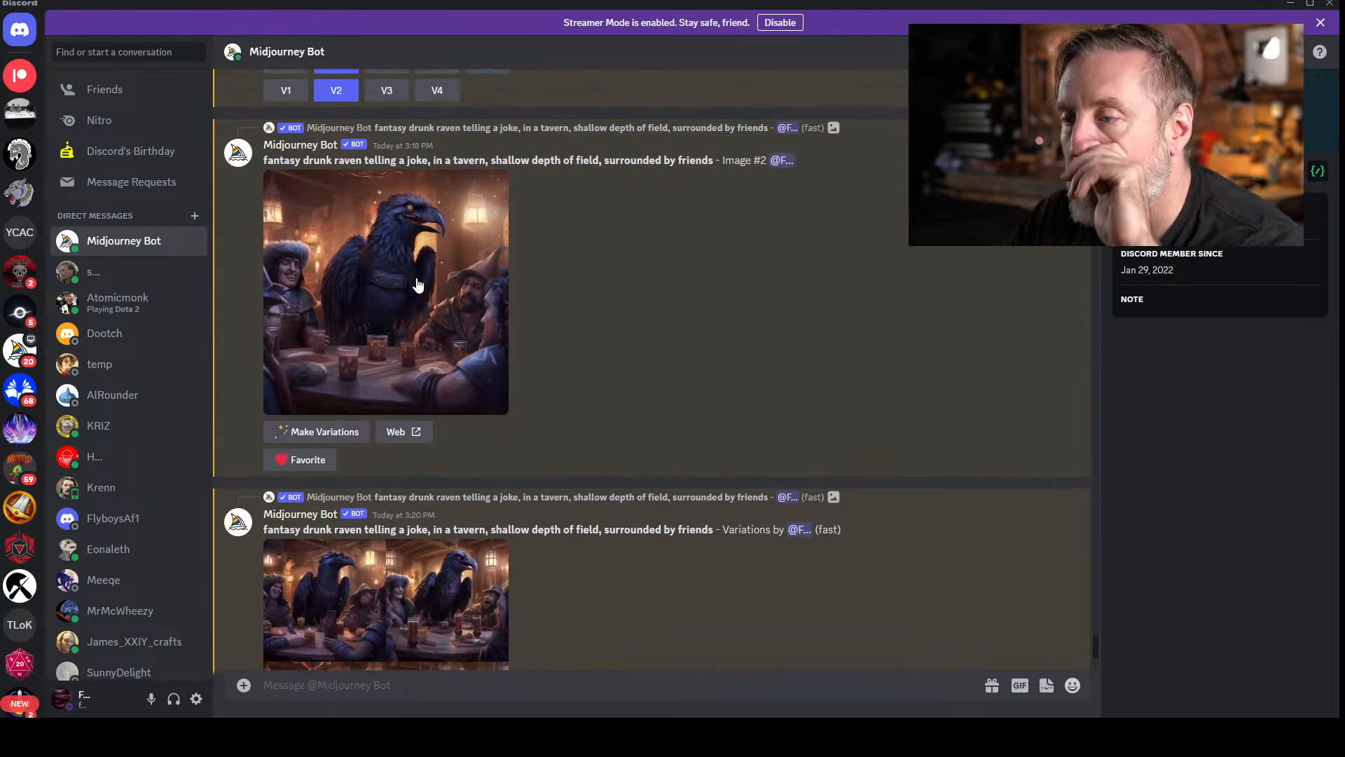
{"action": "left_click", "coordinate": [421, 214]}
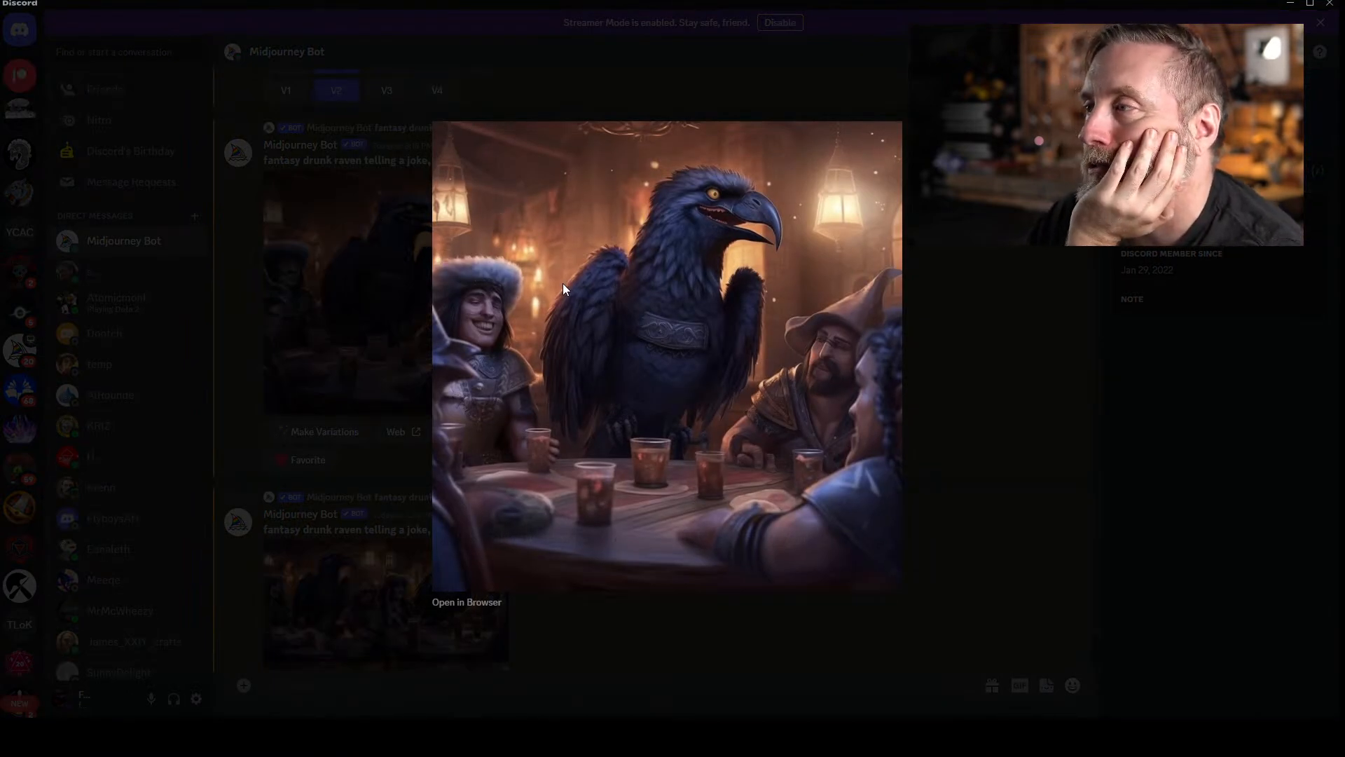
{"action": "left_click", "coordinate": [332, 251]}
{"action": "scroll", "coordinate": [346, 464], "scroll_direction": "down", "scroll_amount": 3}
{"action": "left_click", "coordinate": [358, 408]}
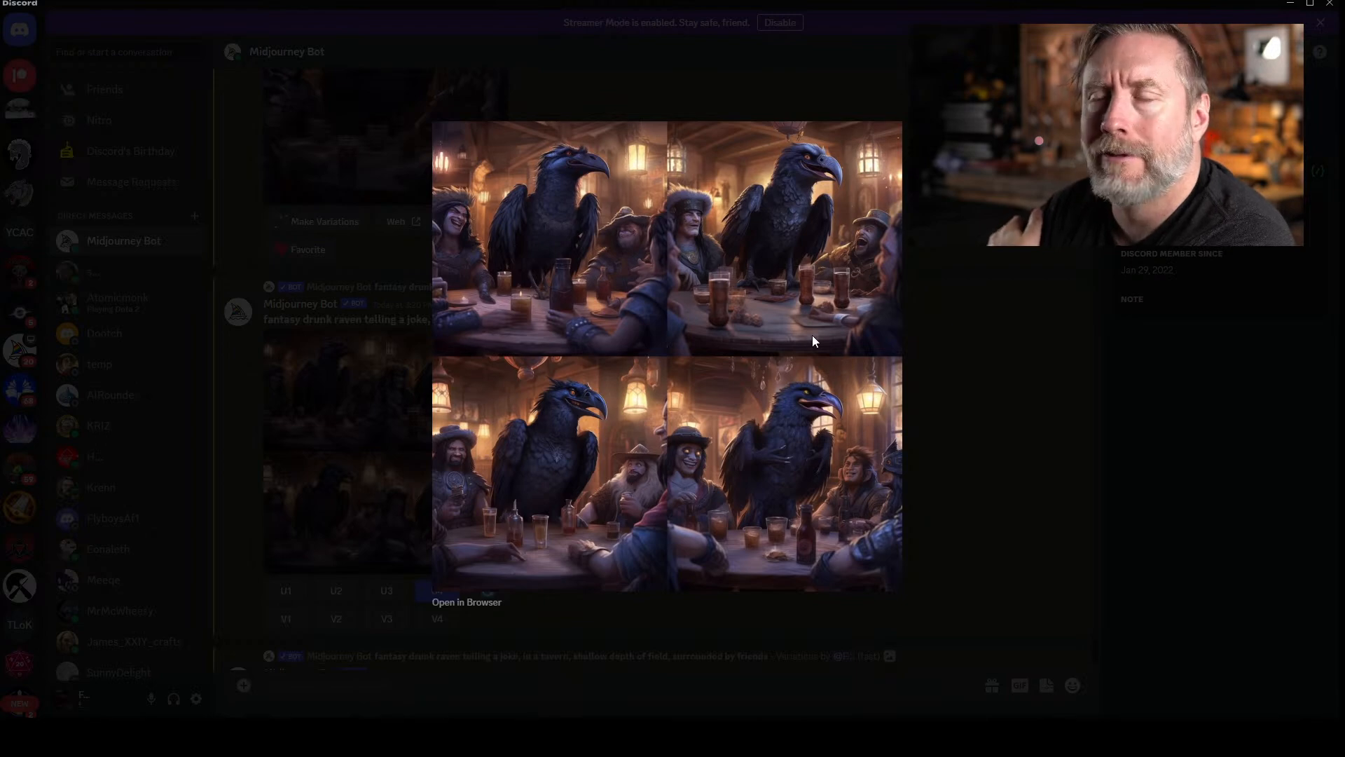
{"action": "left_click", "coordinate": [1073, 309]}
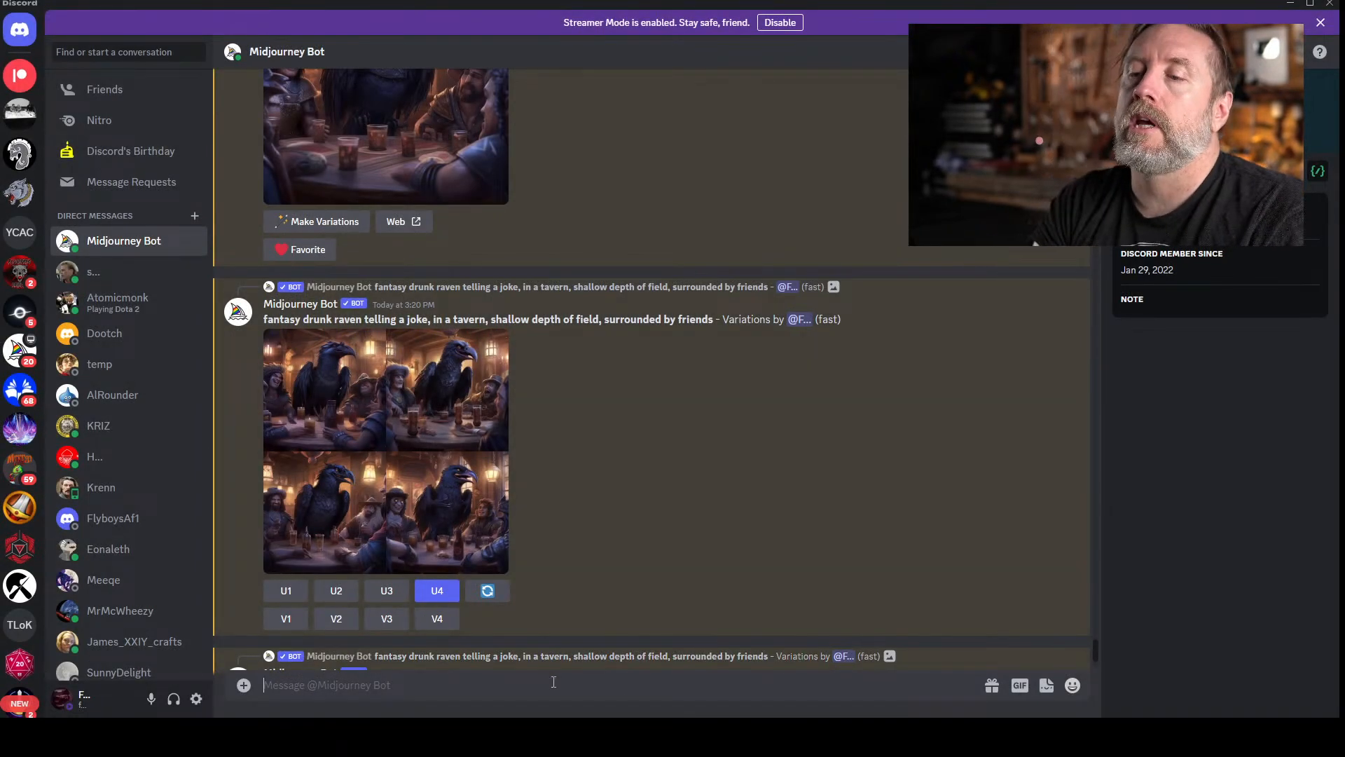
- Generate images with the /imagine prompt "line drawing of a house on a beach" and view the resulting grid enlarged
{"action": "type", "text": "/imag"}
{"action": "key", "text": "Tab"}
{"action": "type", "text": "line drawing of a"}
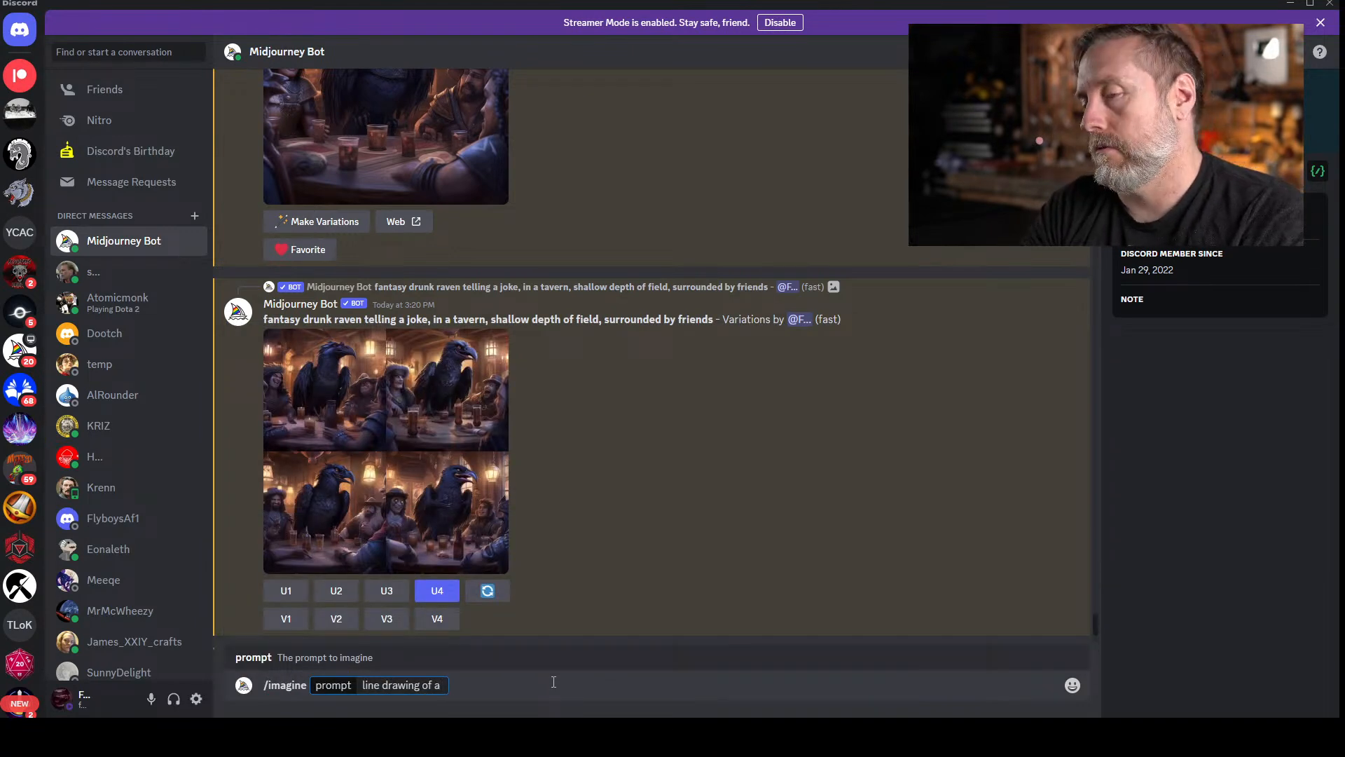
{"action": "type", "text": " house on a beach"}
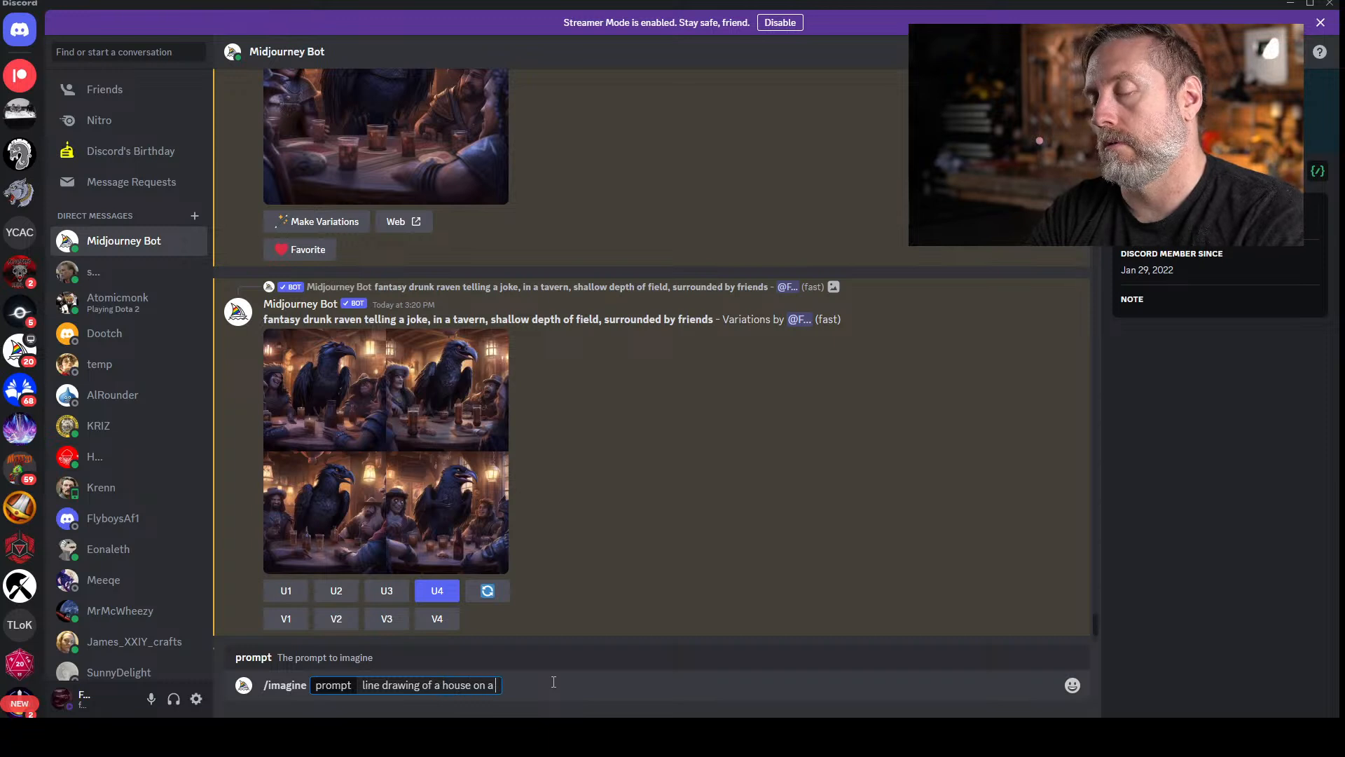
{"action": "key", "text": "BackSpace"}
{"action": "key", "text": "BackSpace"}
{"action": "key", "text": "BackSpace"}
{"action": "type", "text": "ach"}
{"action": "key", "text": "BackSpace"}
{"action": "key", "text": "BackSpace"}
{"action": "key", "text": "BackSpace"}
{"action": "type", "text": "ach"}
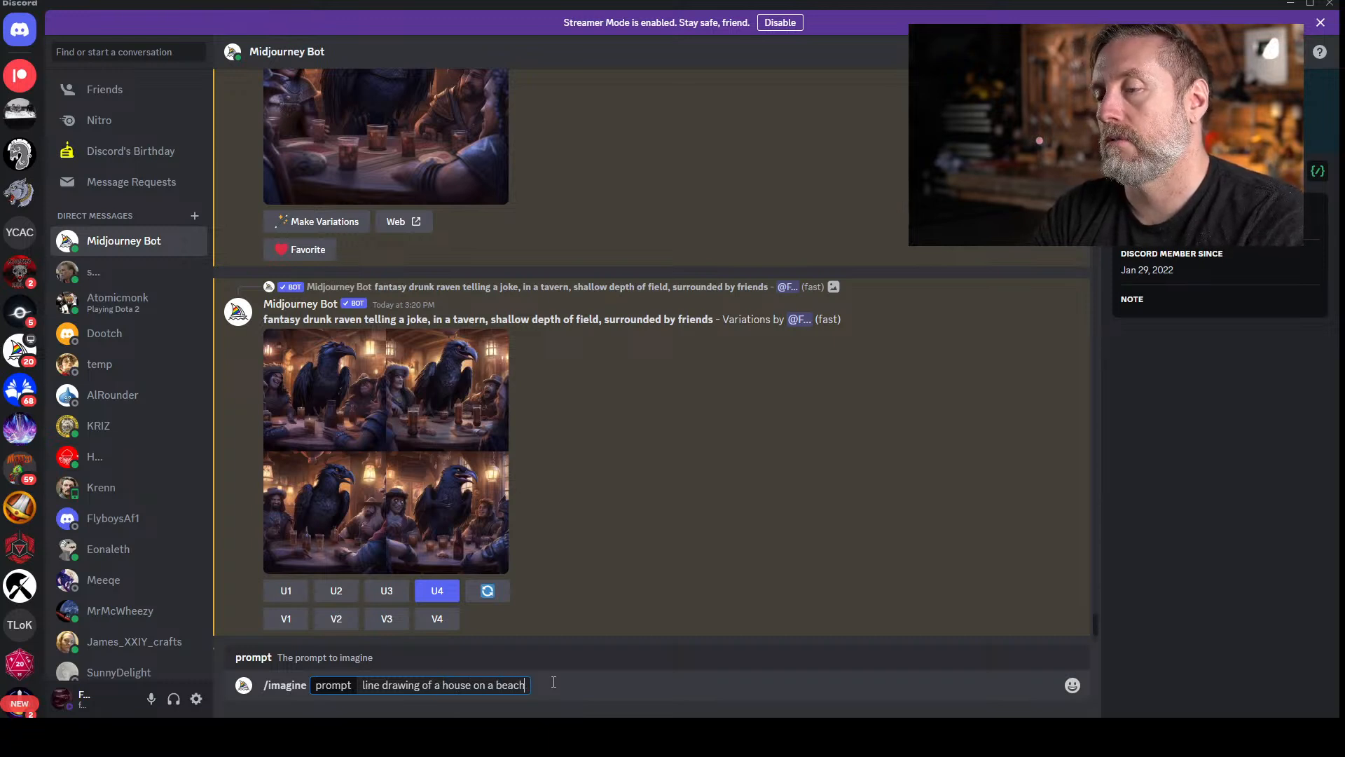
{"action": "key", "text": "Return"}
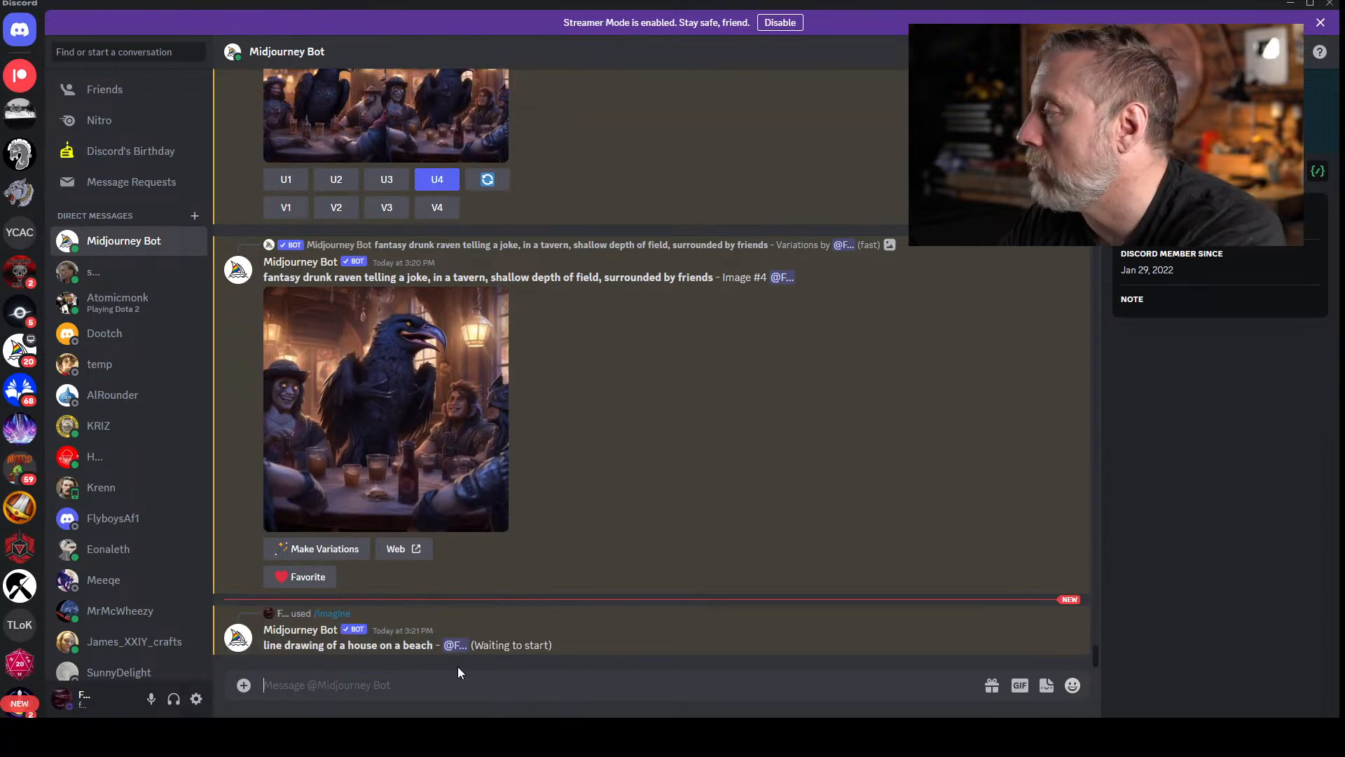
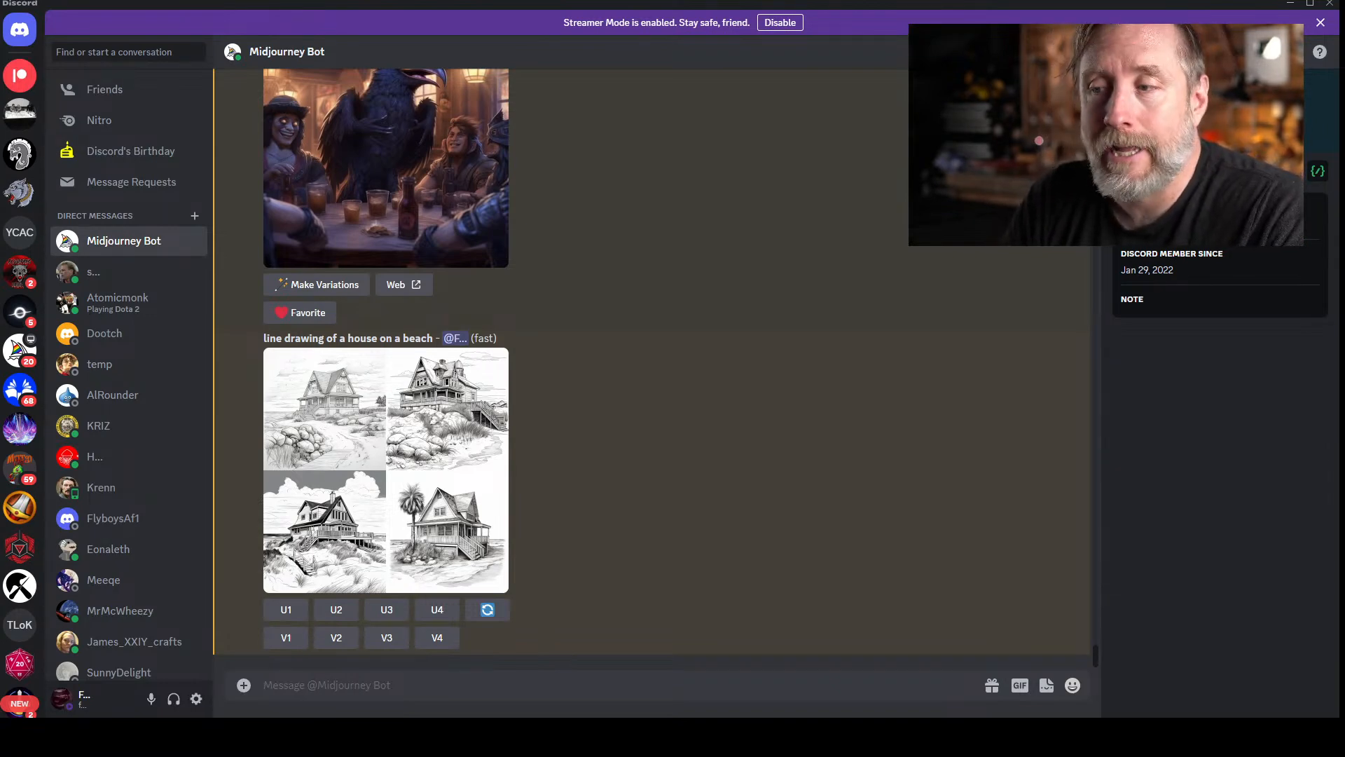
{"action": "left_click", "coordinate": [294, 499]}
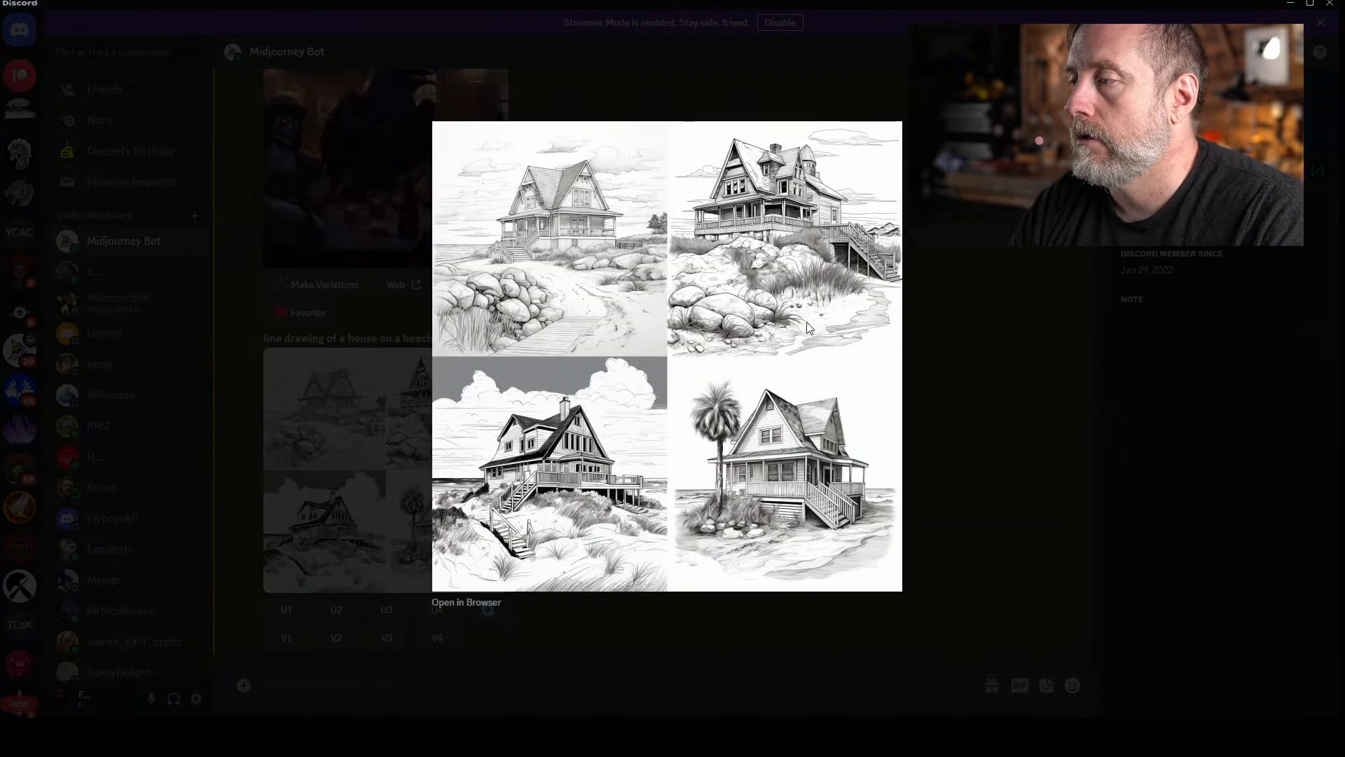
{"action": "left_click", "coordinate": [958, 345]}
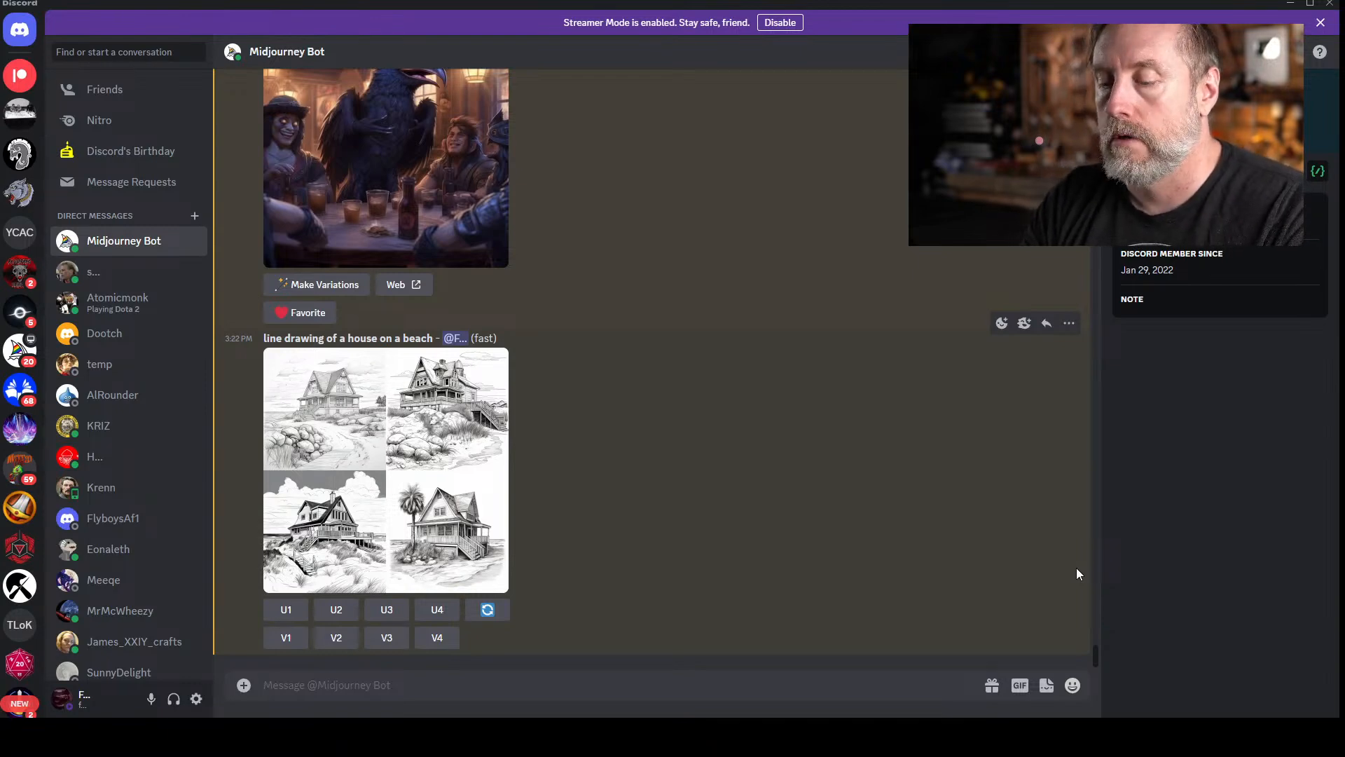
- Start a new /imagine command with the prompt text "celtic leather cuirass, wolf imagery"
{"action": "type", "text": "/imag"}
{"action": "key", "text": "Tab"}
{"action": "type", "text": "leather a"}
{"action": "key", "text": "BackSpace"}
{"action": "key", "text": "BackSpace"}
{"action": "key", "text": "BackSpace"}
{"action": "key", "text": "BackSpace"}
{"action": "key", "text": "BackSpace"}
{"action": "key", "text": "BackSpace"}
{"action": "key", "text": "BackSpace"}
{"action": "key", "text": "BackSpace"}
{"action": "key", "text": "BackSpace"}
{"action": "type", "text": "celtic leather armo"}
{"action": "key", "text": "BackSpace"}
{"action": "key", "text": "BackSpace"}
{"action": "key", "text": "BackSpace"}
{"action": "key", "text": "BackSpace"}
{"action": "key", "text": "BackSpace"}
{"action": "type", "text": "cu"}
{"action": "key", "text": "BackSpace"}
{"action": "key", "text": "BackSpace"}
{"action": "type", "text": "cuirass, wolf imagery"}
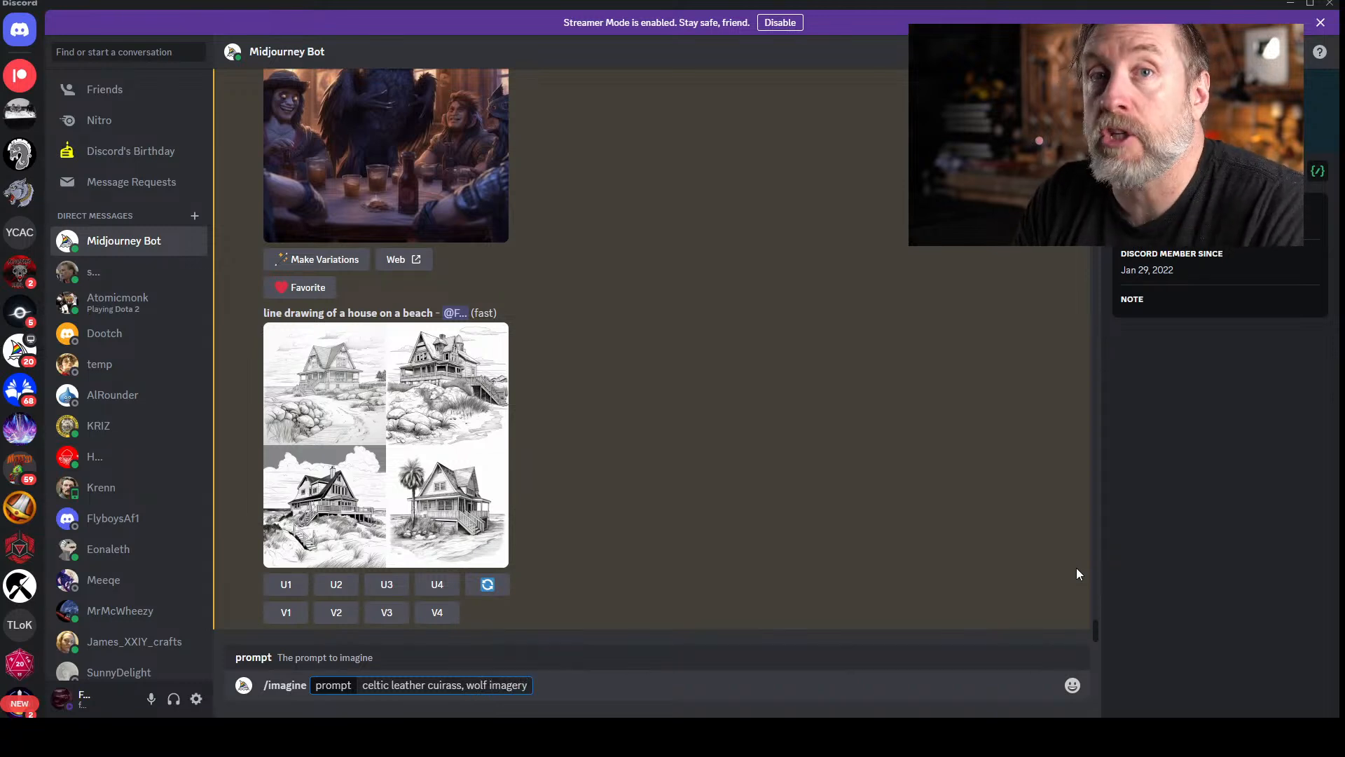
- Extend the wolf imagery cuirass prompt with ", studio lighting, pro color grading, --ar 3:4" and submit it
{"action": "type", "text": ","}
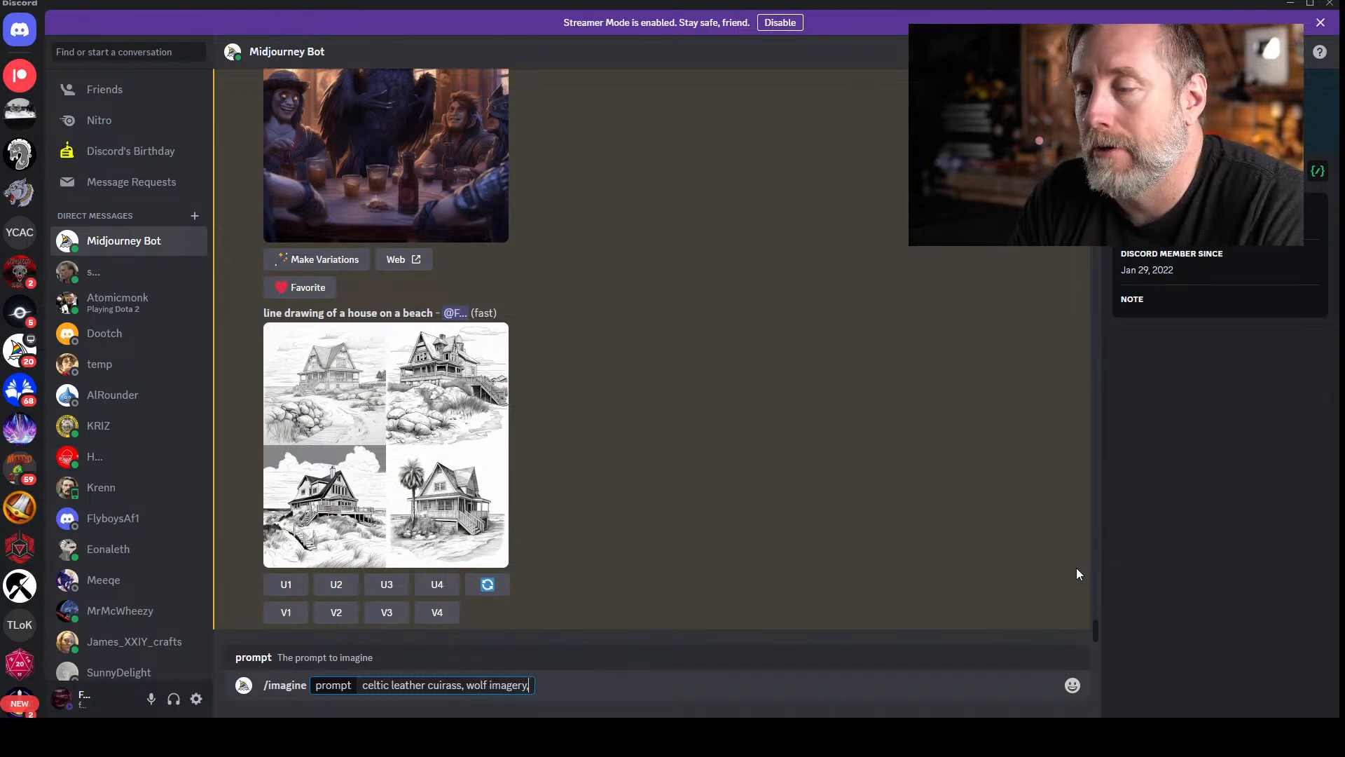
{"action": "type", "text": " studio lighting, "}
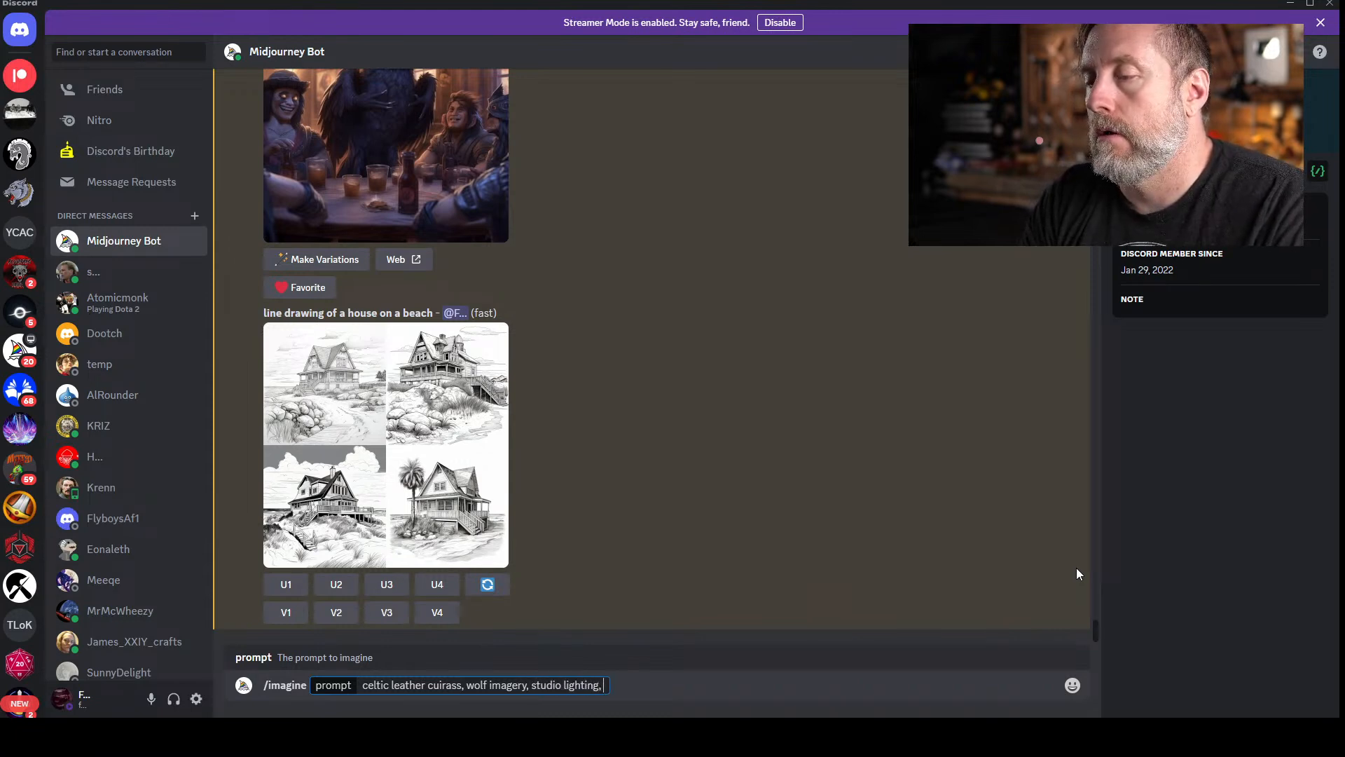
{"action": "type", "text": "pro c"}
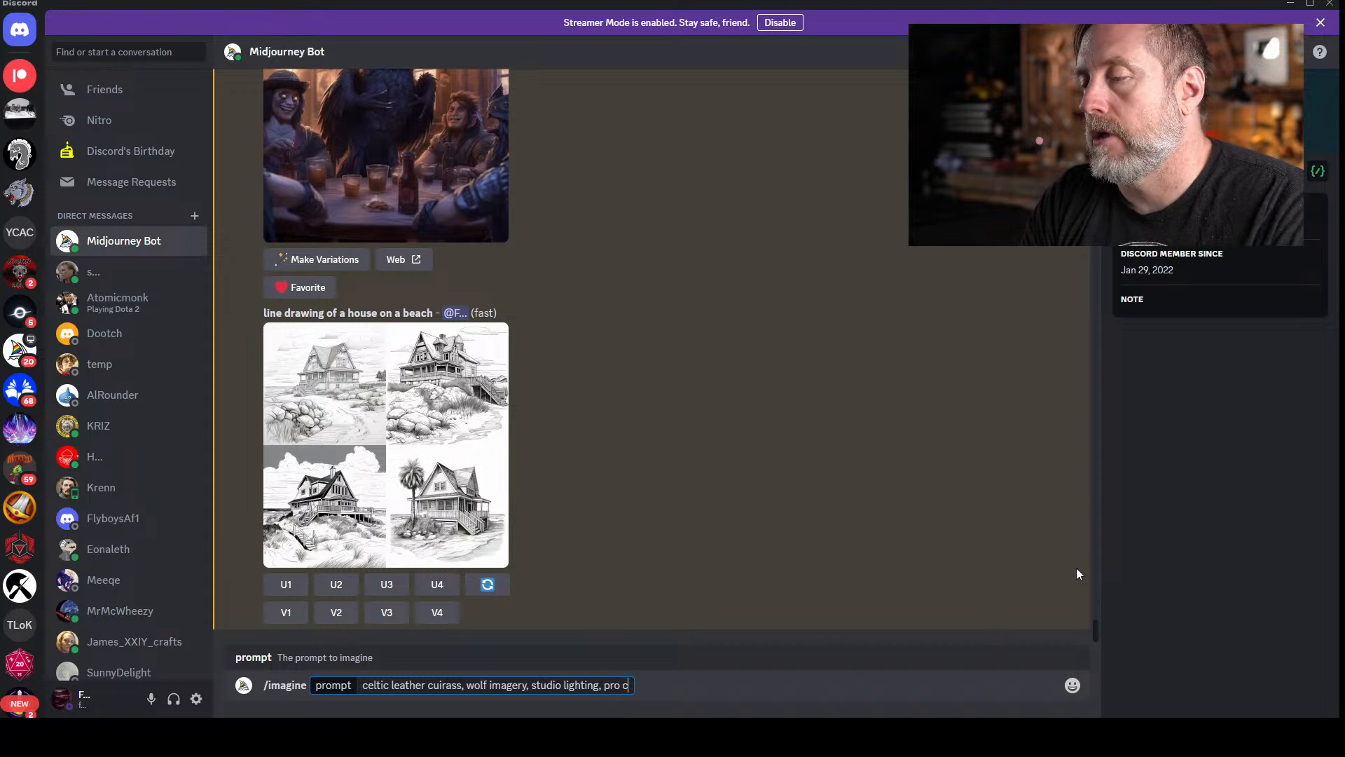
{"action": "type", "text": "olor grading, "}
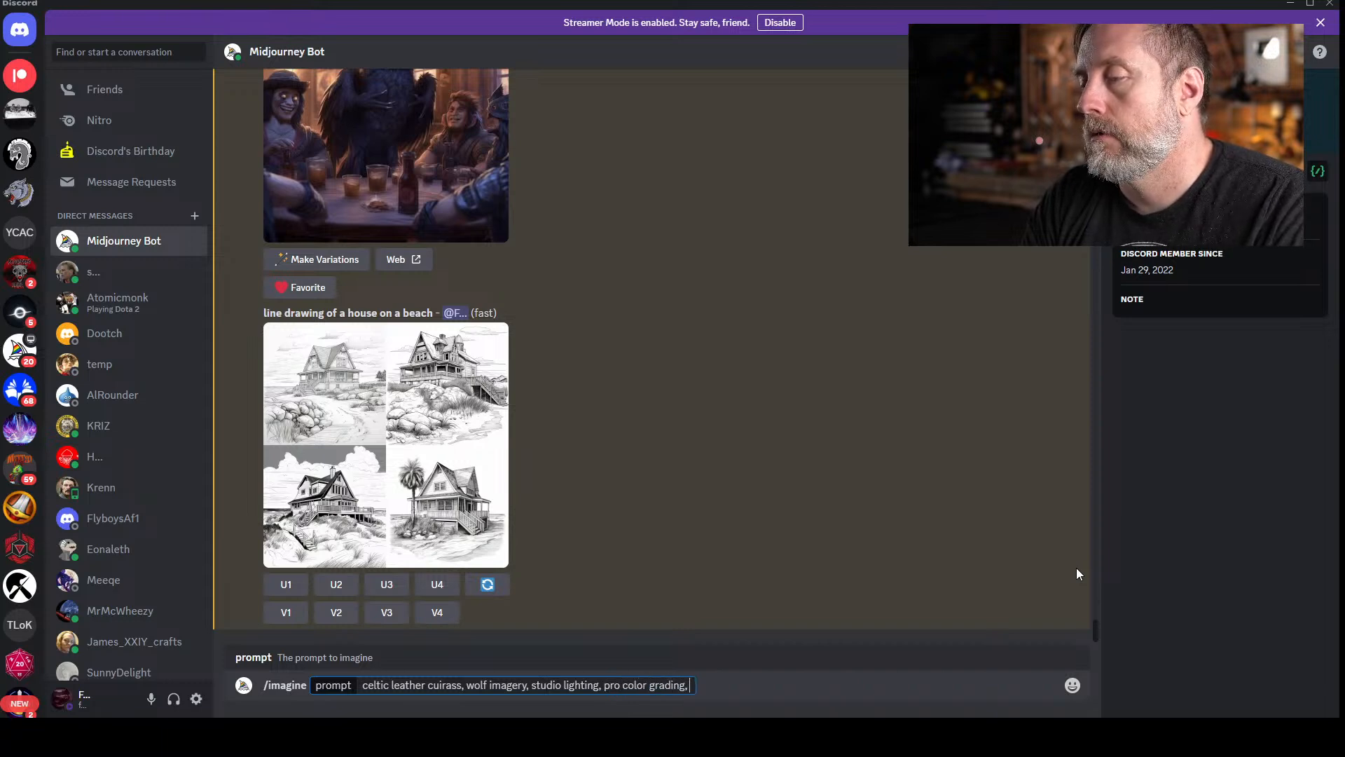
{"action": "type", "text": "--"}
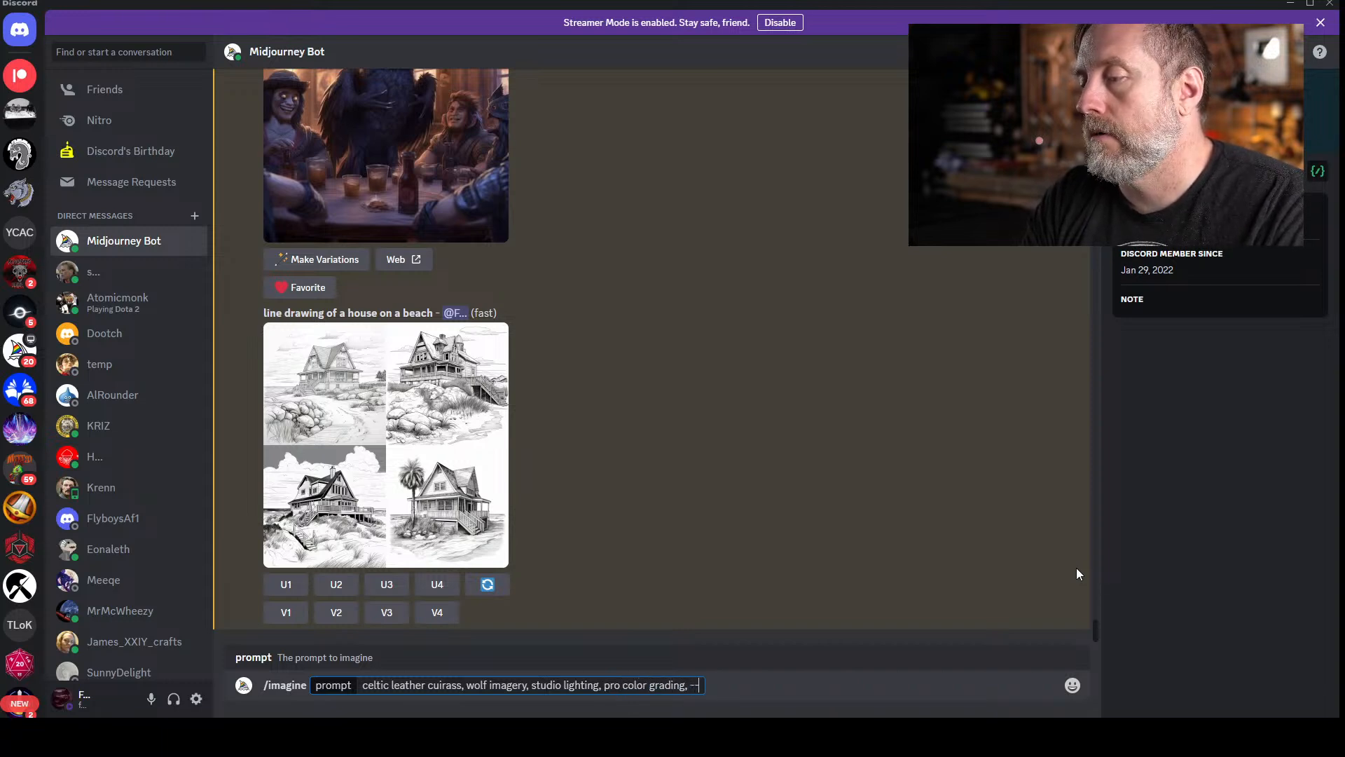
{"action": "type", "text": "ar 16:9"}
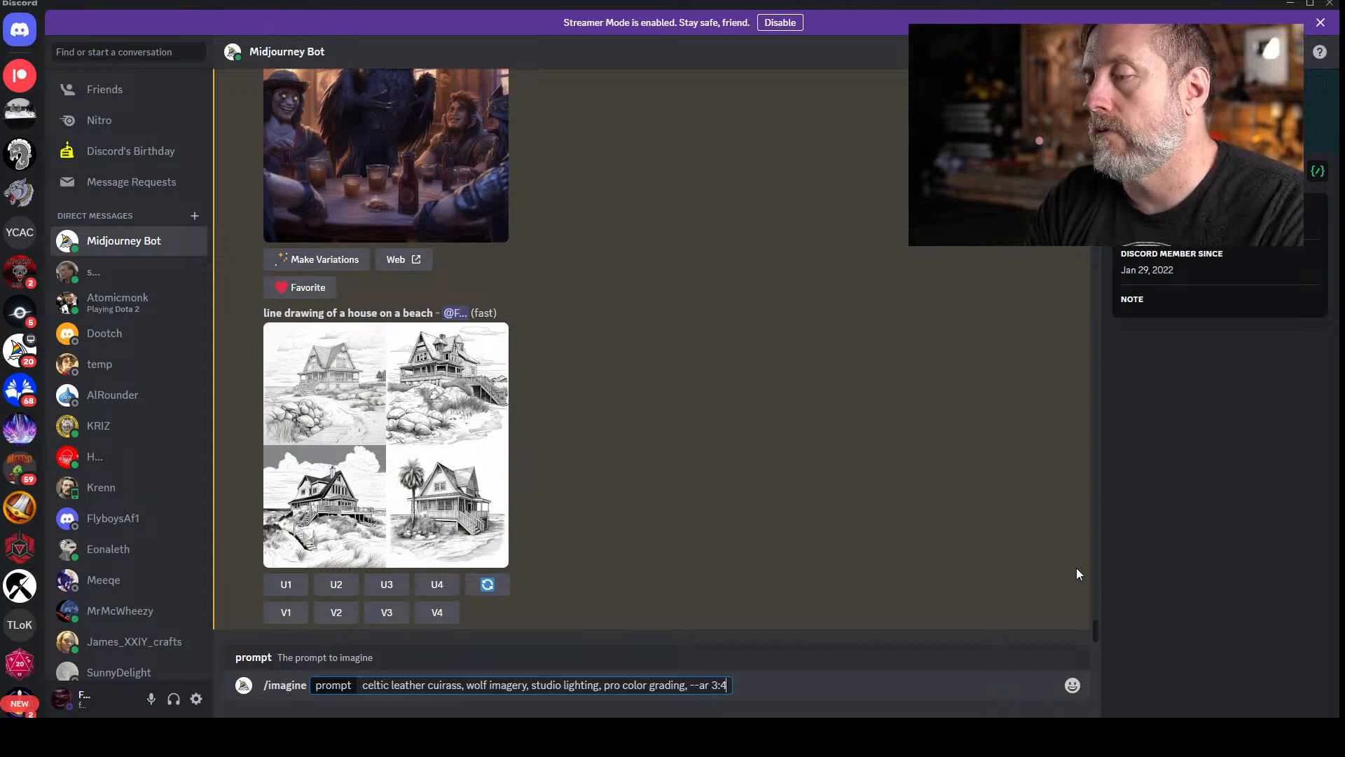
{"action": "key", "text": "Return"}
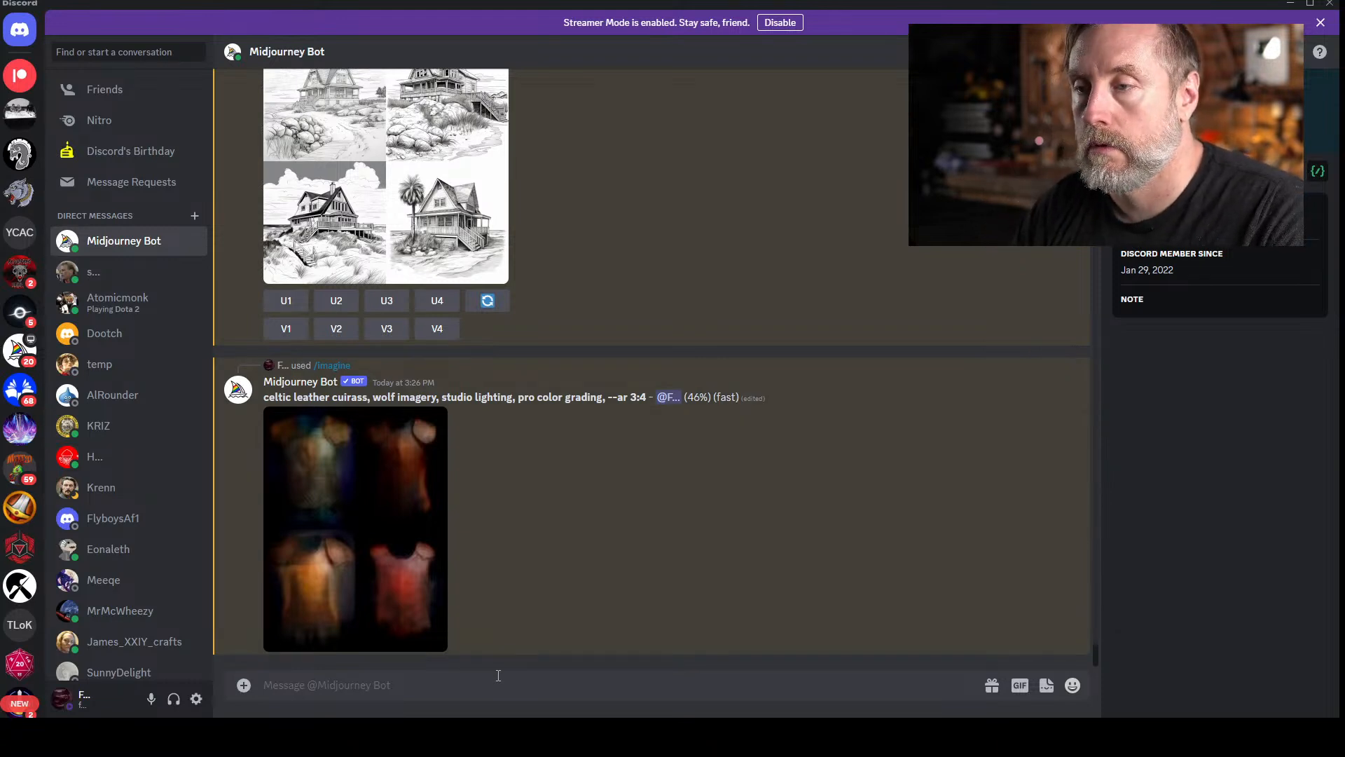
- Reuse the same /imagine prompt with "wolf imagery" changed to "wolf themed" and submit it
{"action": "type", "text": "/imagine prompt: celtic leather cuirass, wolf imagery, studio lighting, pro color grading, --ar 3:4"}
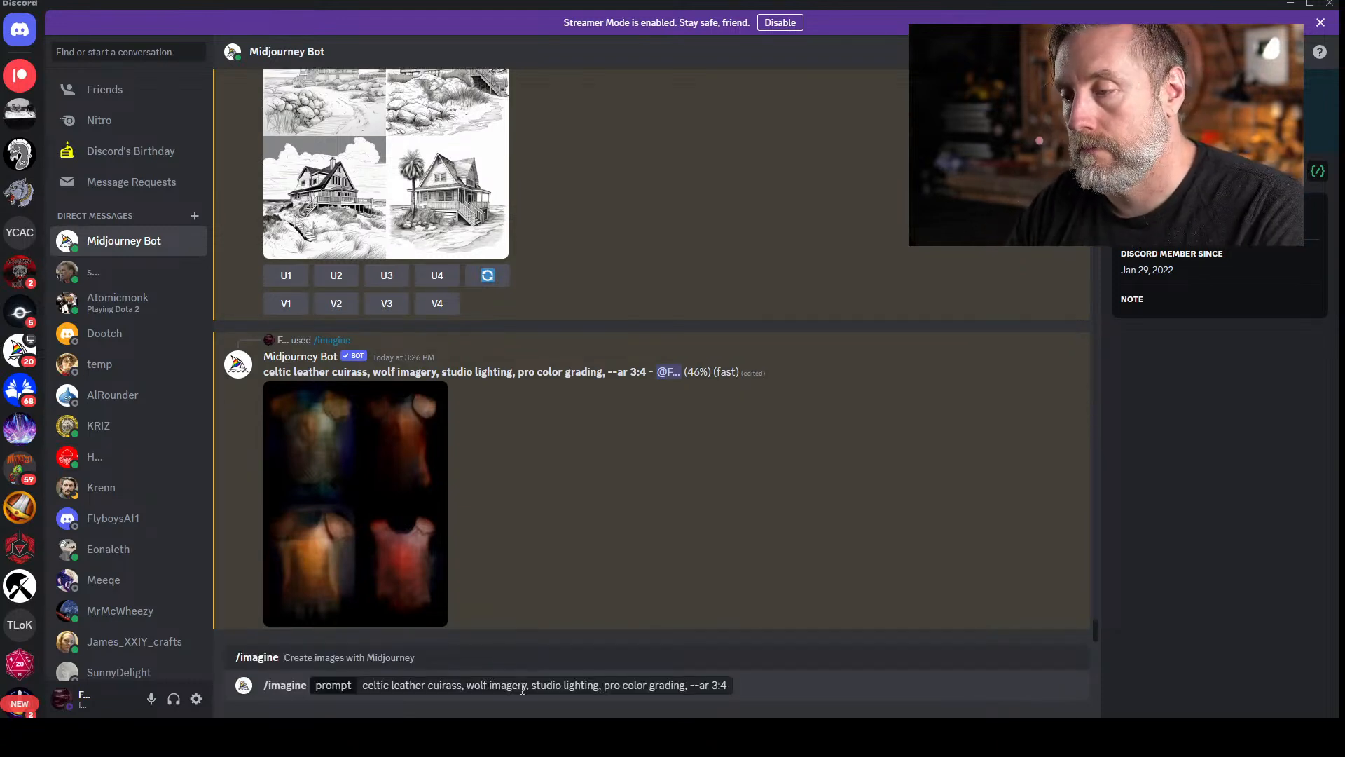
{"action": "double_click", "coordinate": [505, 685]}
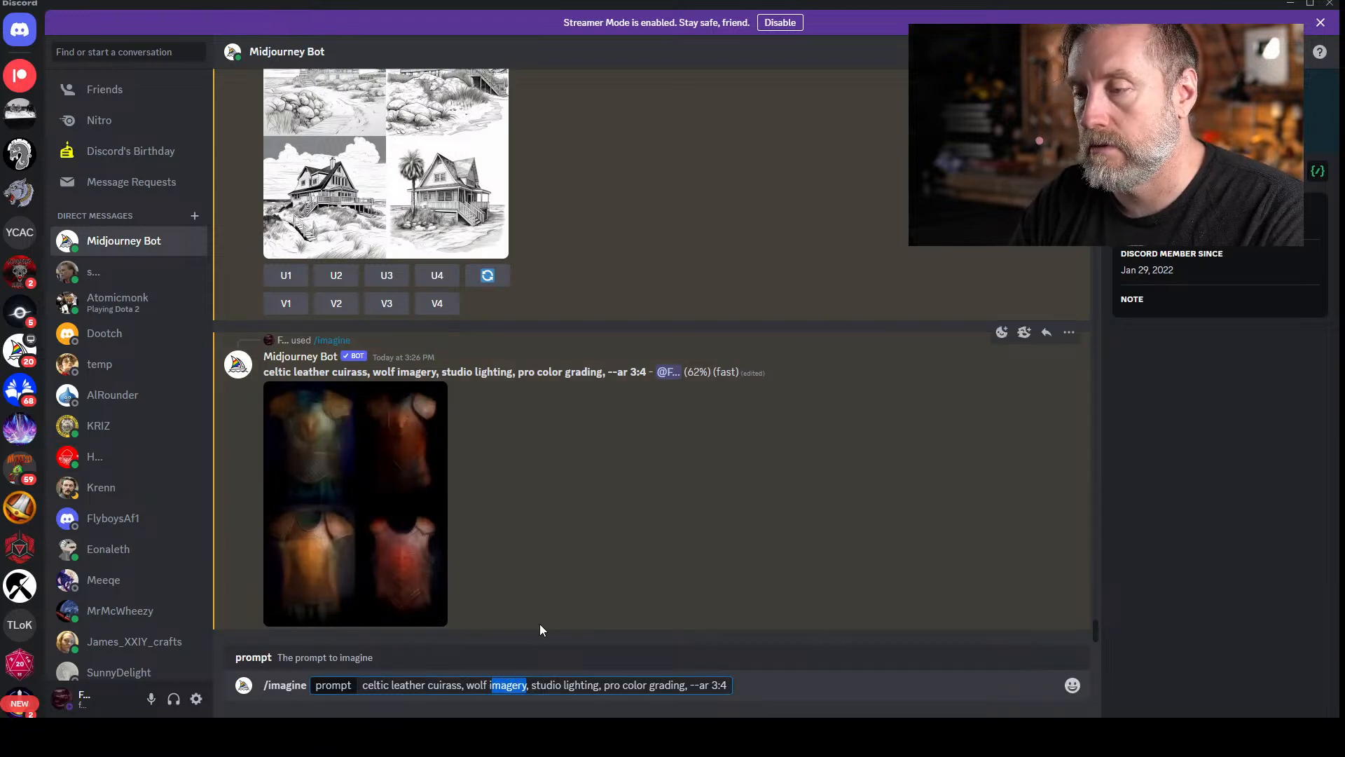
{"action": "key", "text": "BackSpace"}
{"action": "type", "text": "themed"}
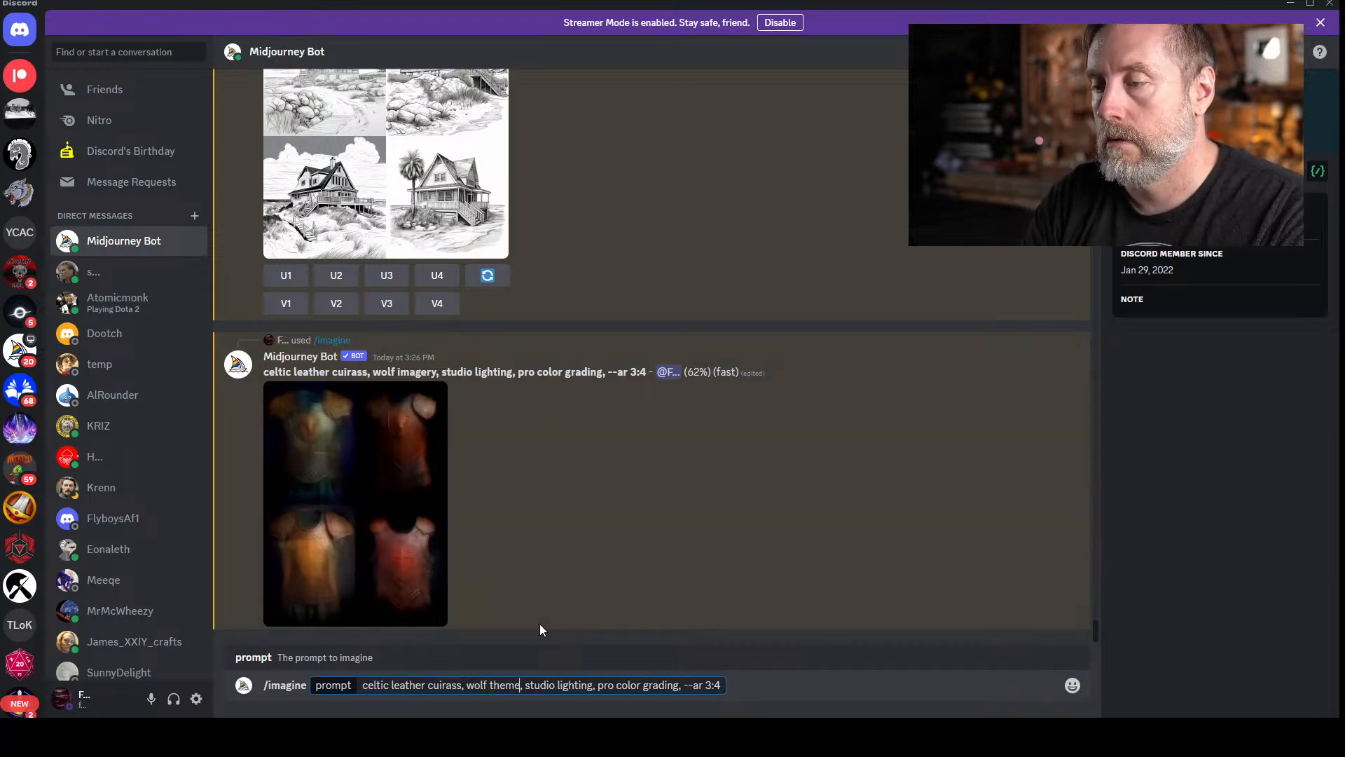
{"action": "key", "text": "Return"}
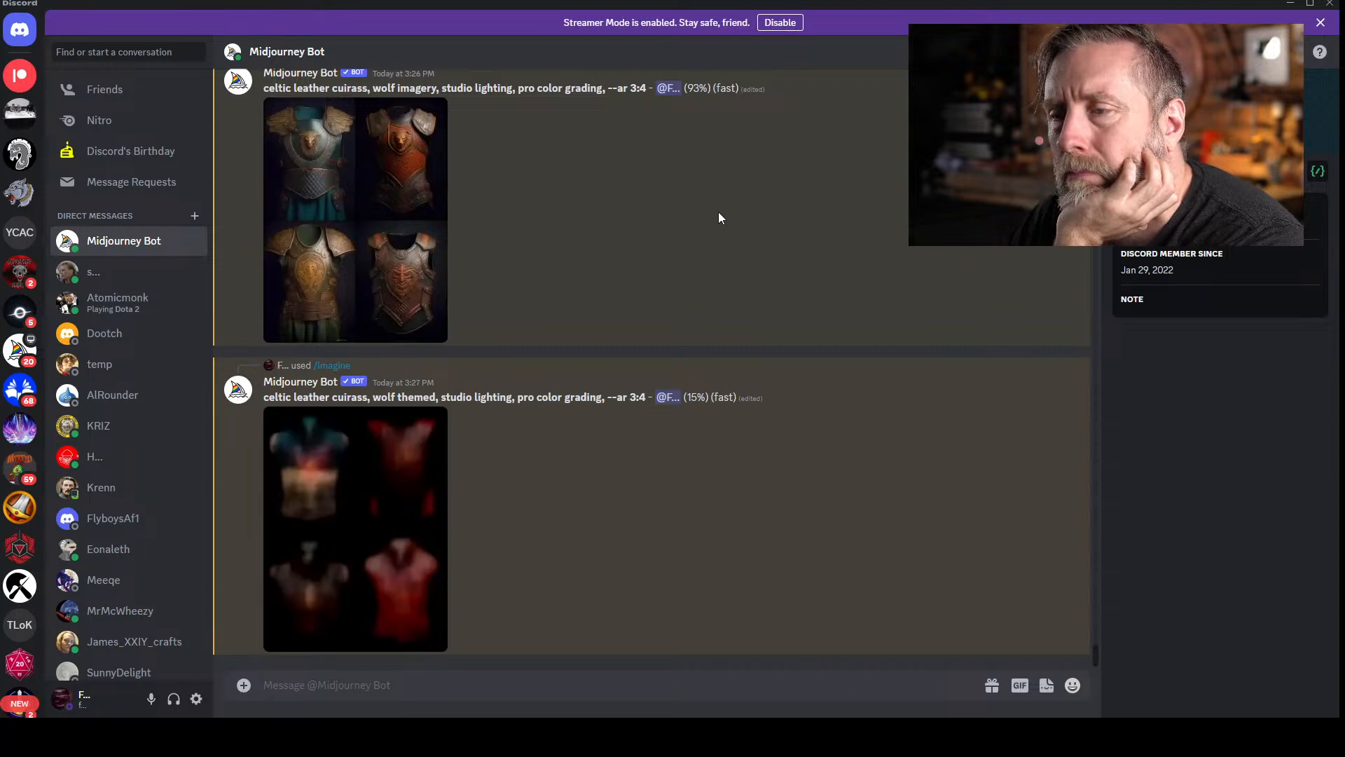
- View the wolf imagery cuirass grid enlarged and upscale its second image
{"action": "left_click", "coordinate": [402, 459]}
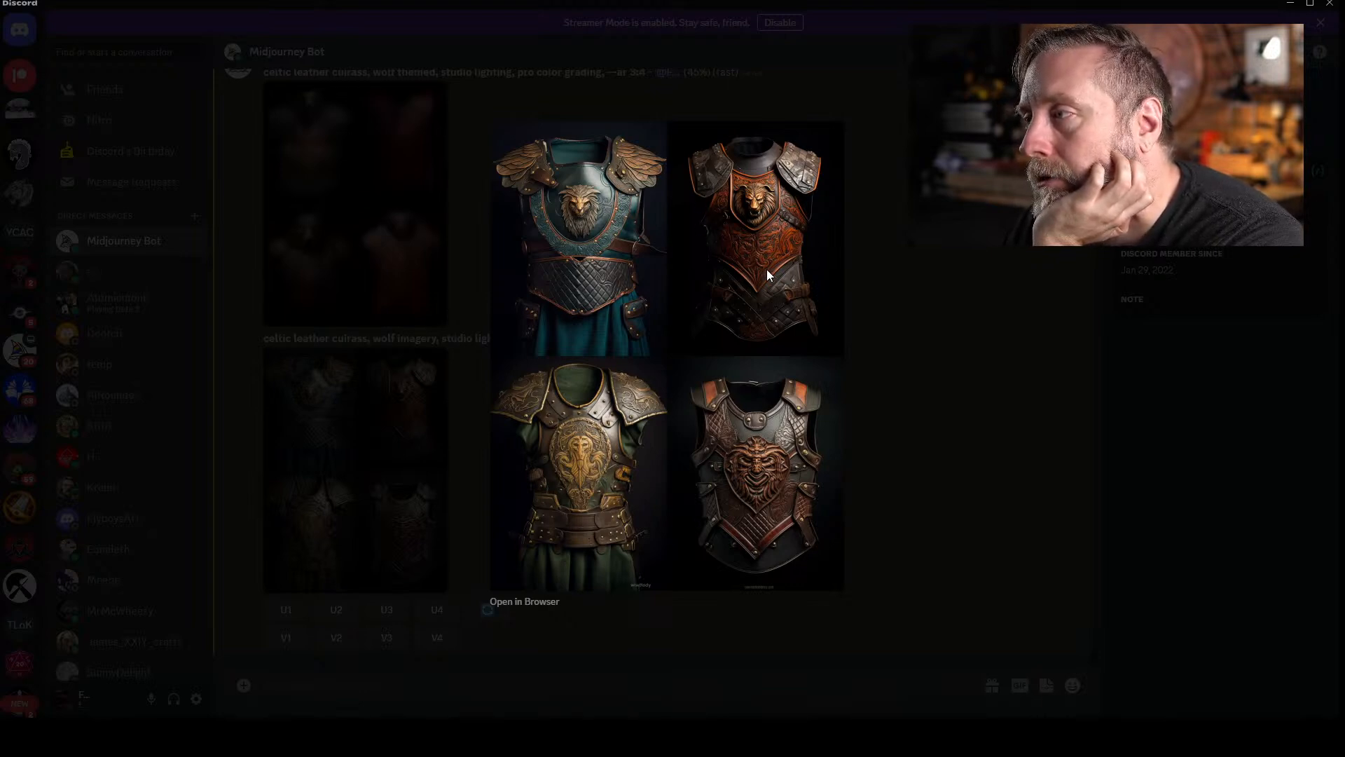
{"action": "left_click", "coordinate": [904, 270]}
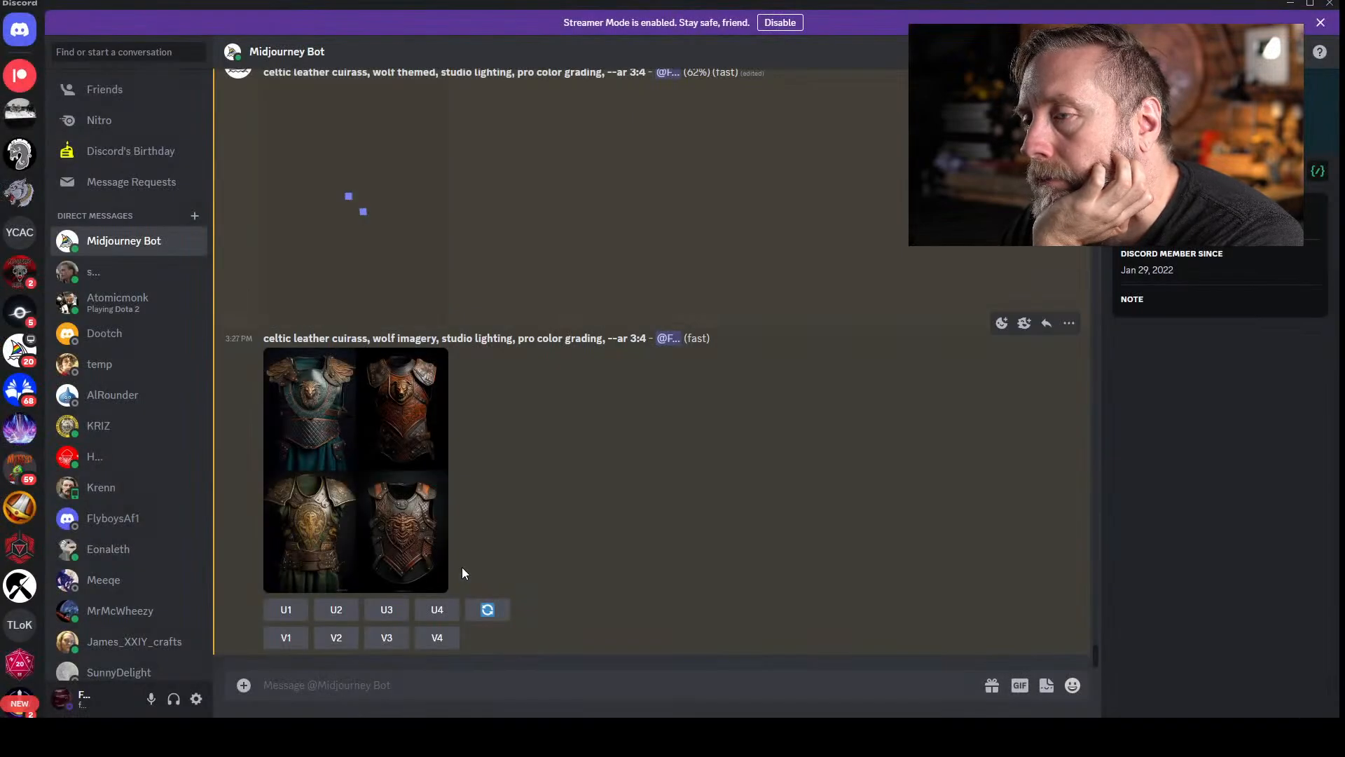
{"action": "left_click", "coordinate": [343, 612]}
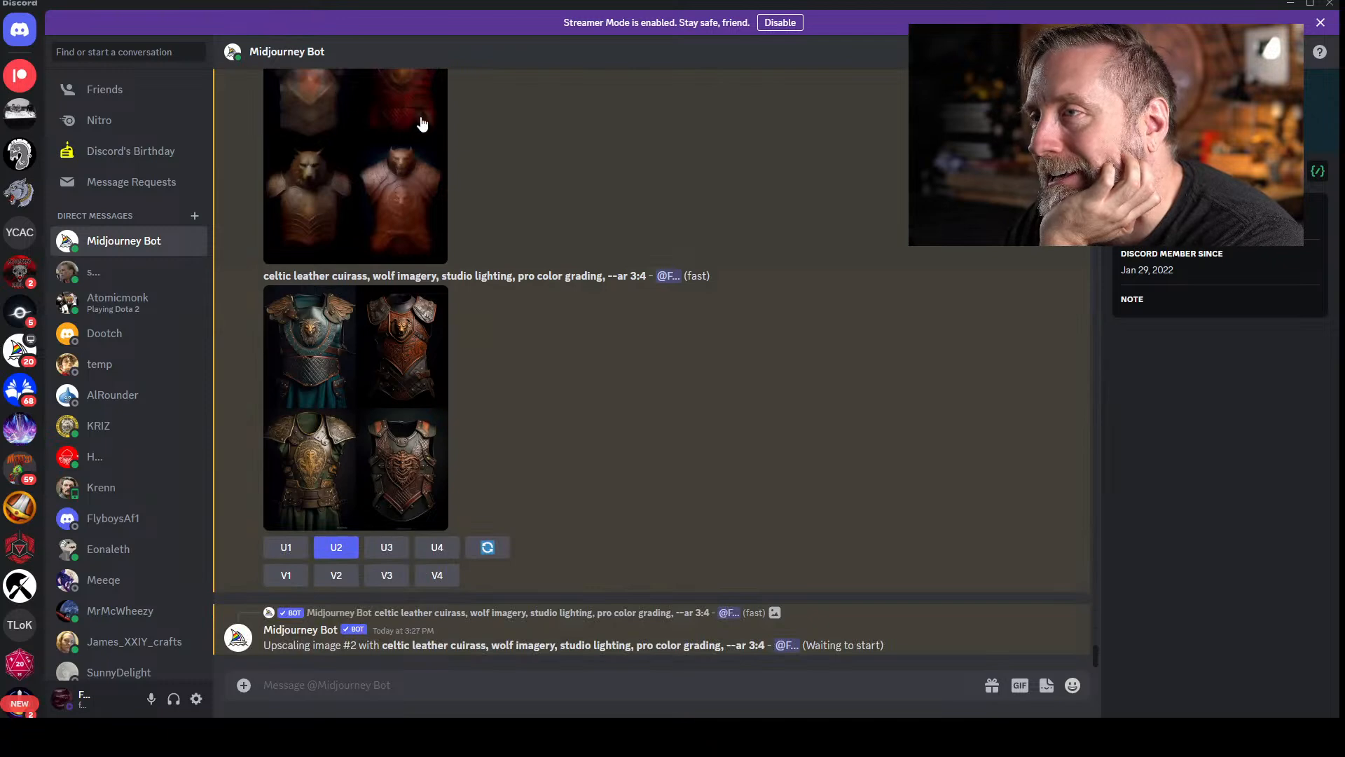
- Send the chat message "celtic leather armor, brass wolf artwork, studio lighting, pro color grading --ar 3:4"
{"action": "scroll", "coordinate": [367, 141], "scroll_direction": "up", "scroll_amount": 4}
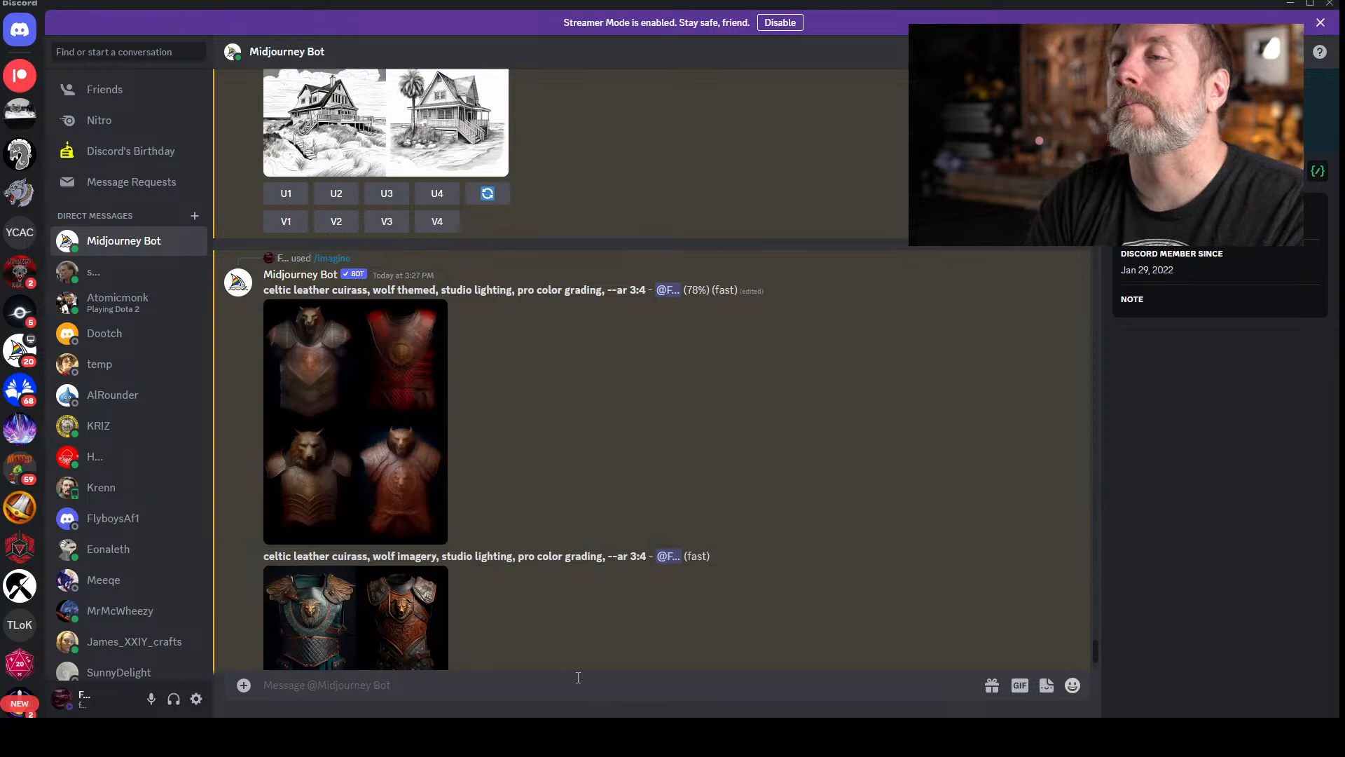
{"action": "type", "text": "celtic leath"}
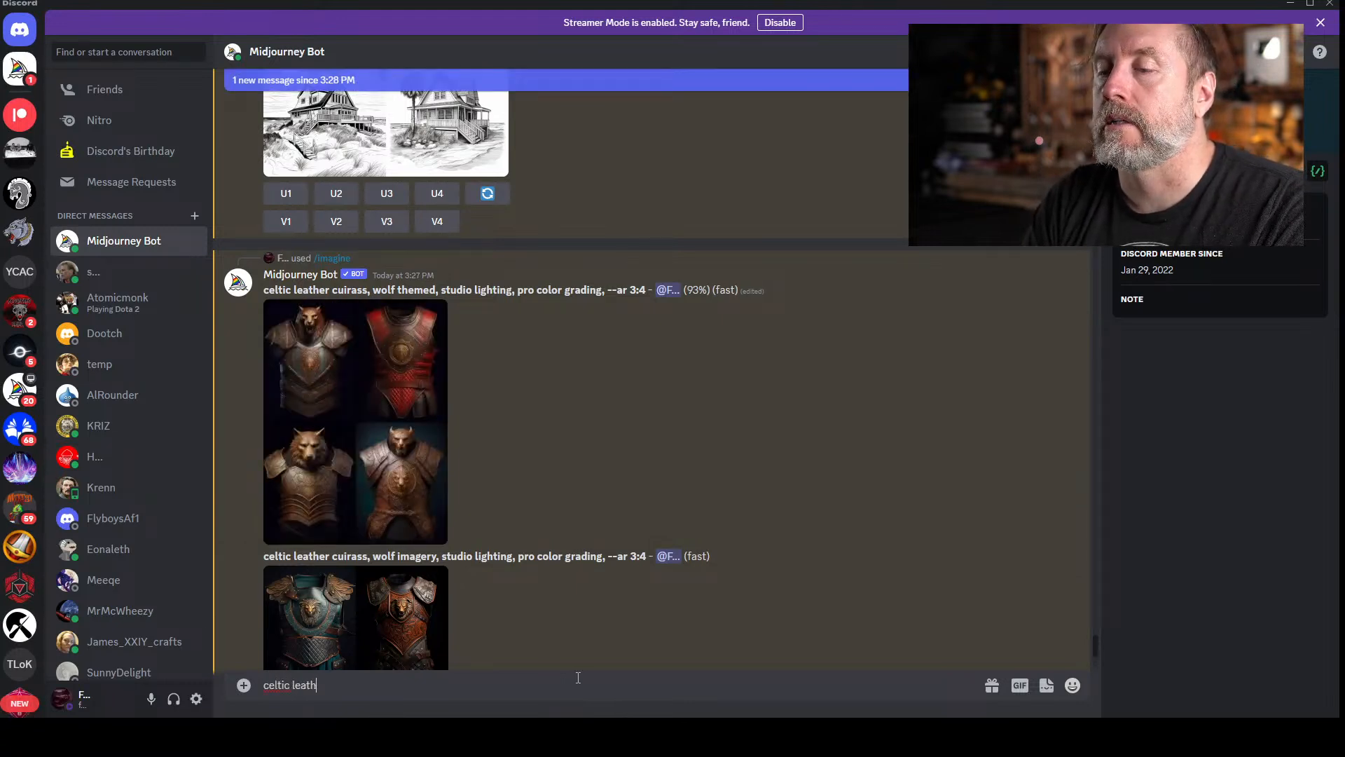
{"action": "type", "text": "er armor, brass wolf"}
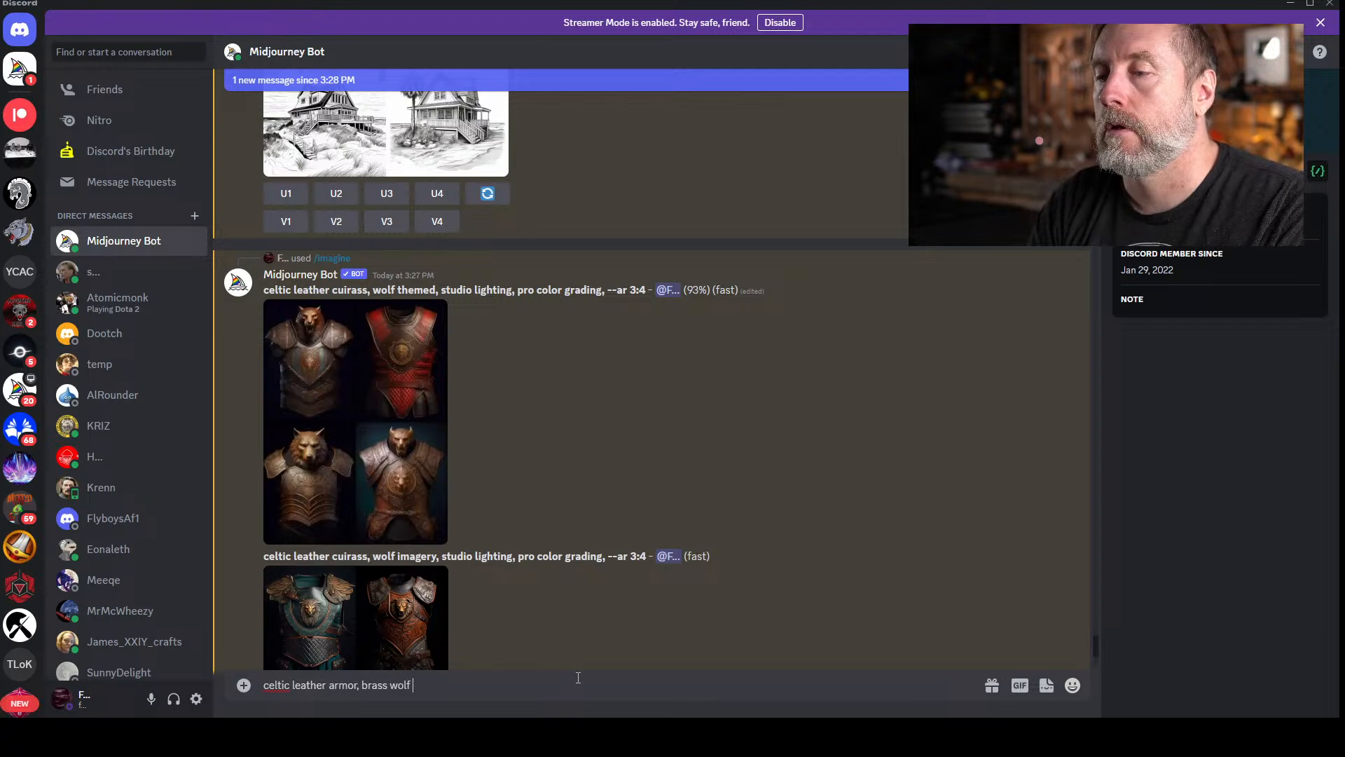
{"action": "type", "text": " artwork"}
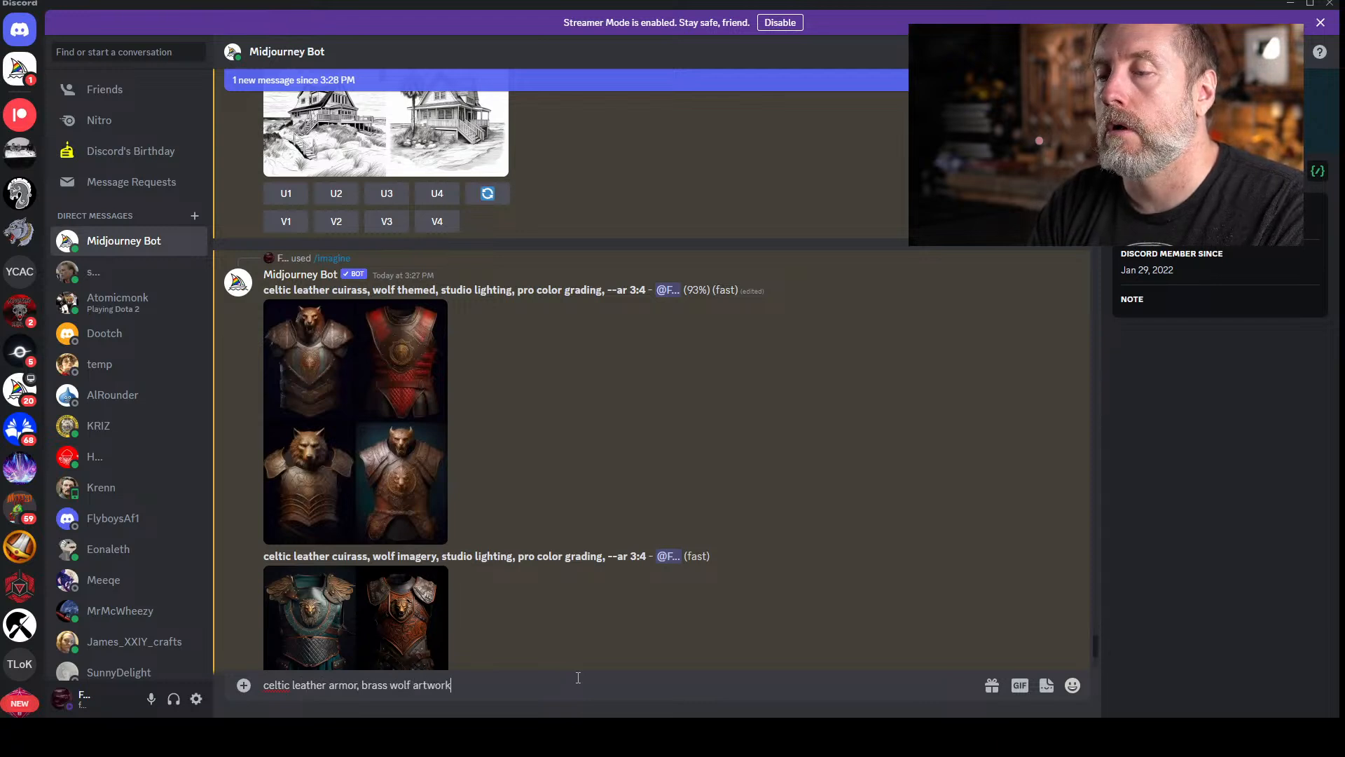
{"action": "type", "text": ", studio "}
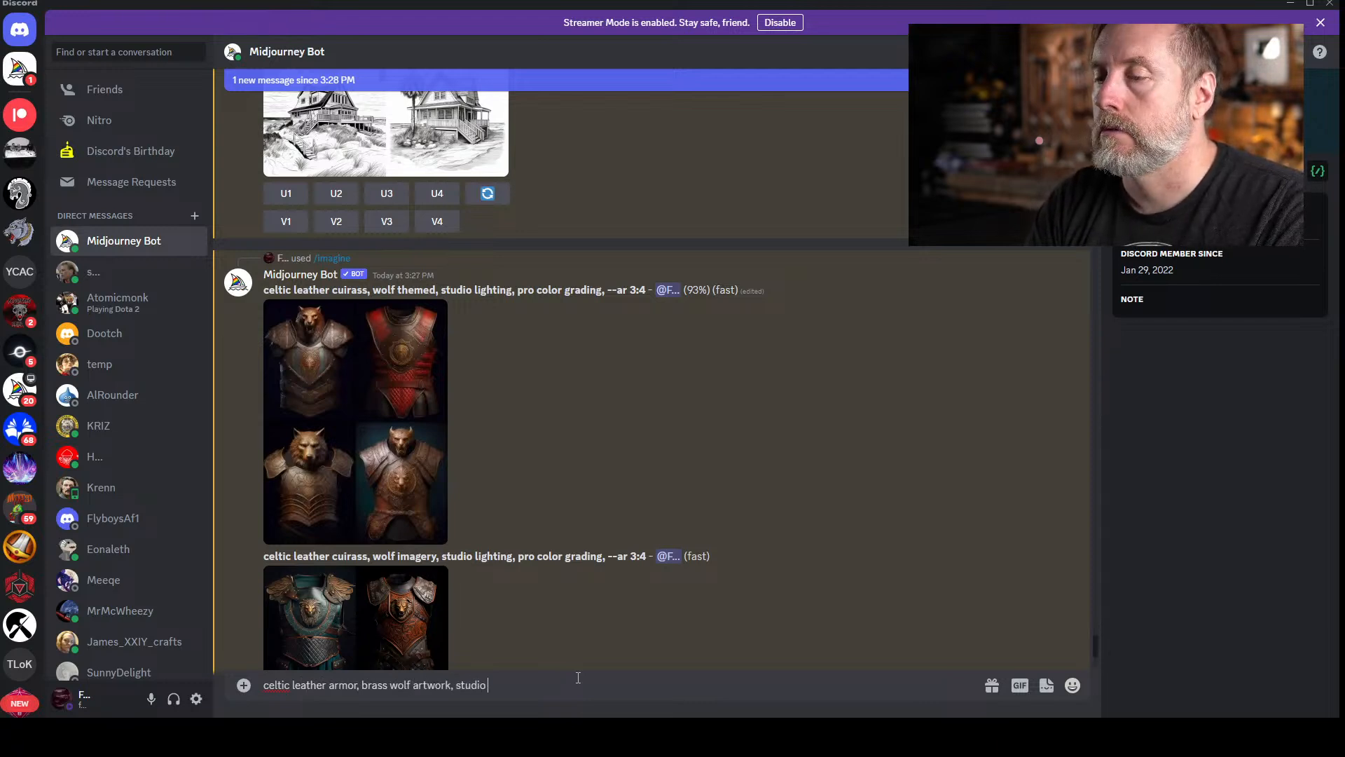
{"action": "type", "text": "lighting, pr"}
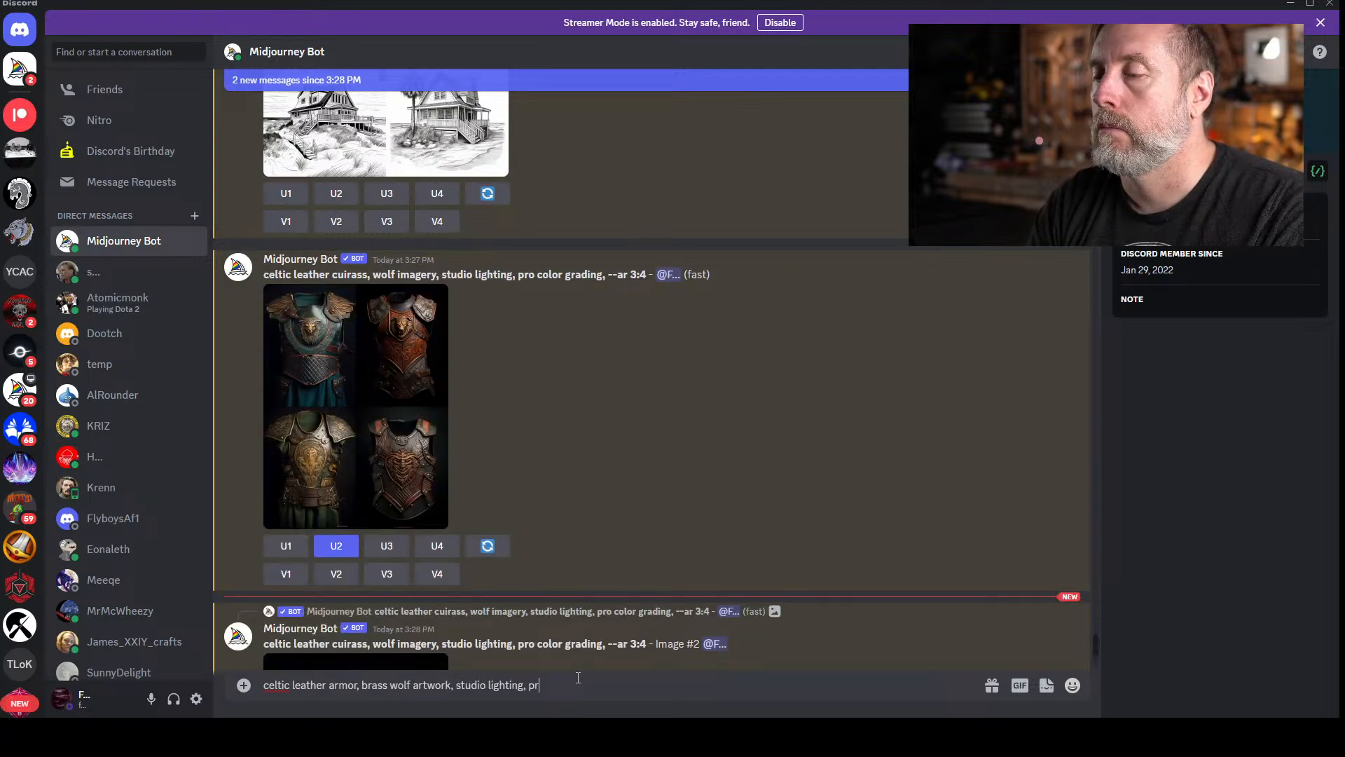
{"action": "type", "text": "o color grading "}
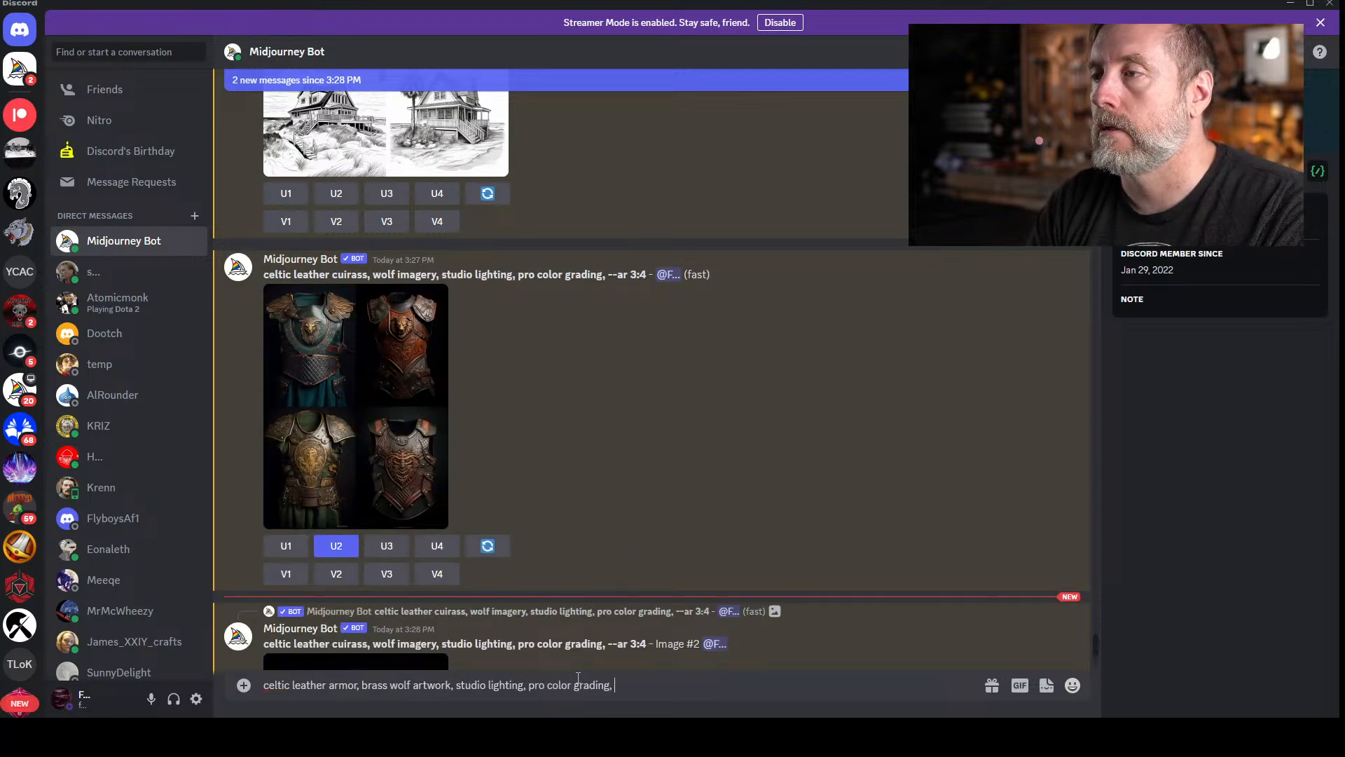
{"action": "type", "text": "--ar"}
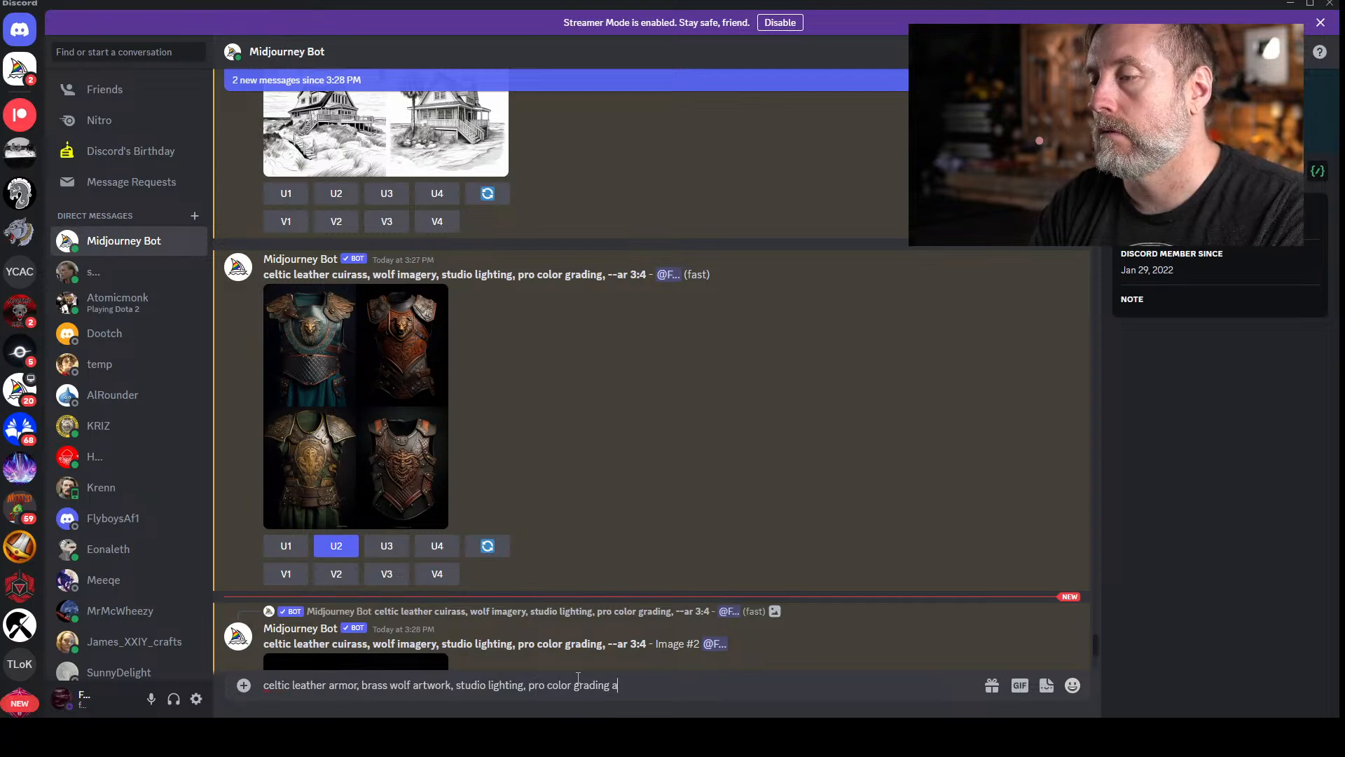
{"action": "type", "text": " 3:4"}
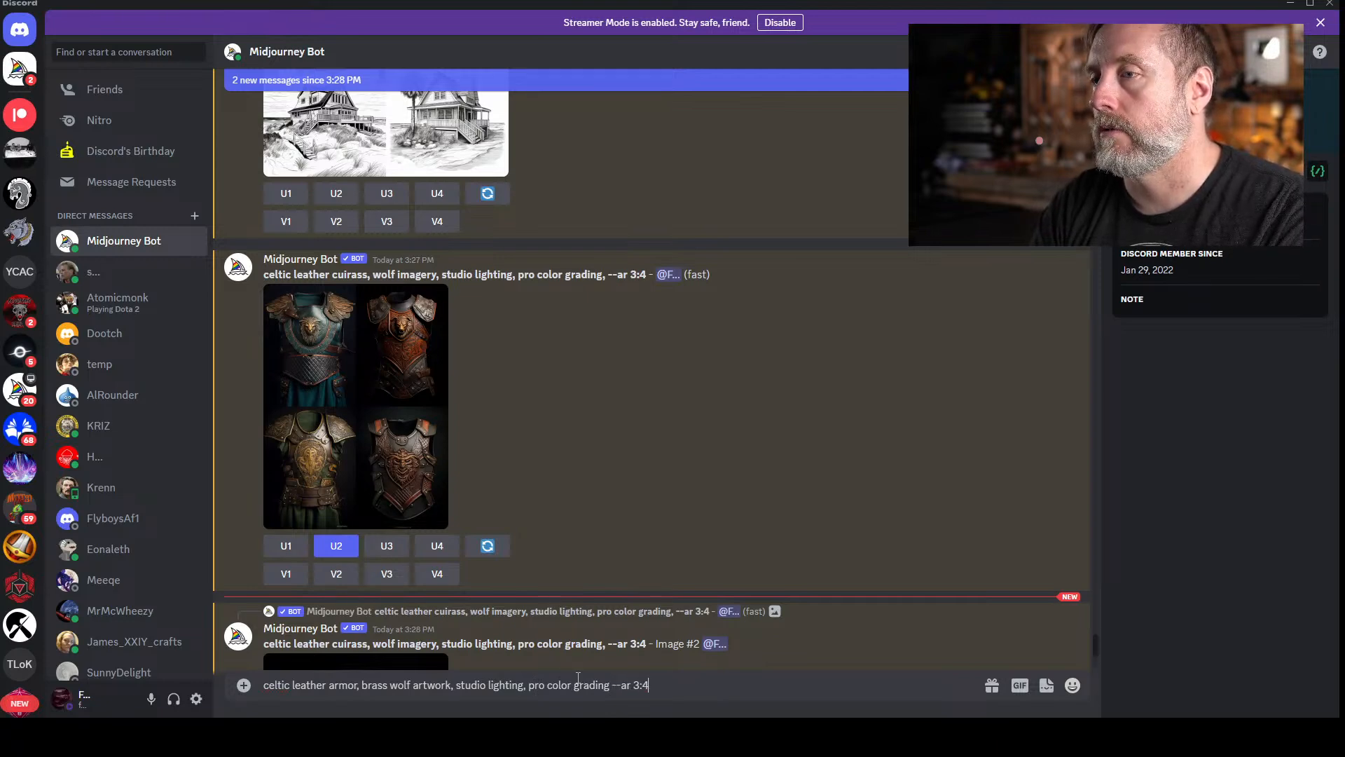
{"action": "key", "text": "Return"}
- Compare the wolf themed and wolf imagery cuirass grids enlarged, and upscale the third wolf imagery image
{"action": "left_click", "coordinate": [331, 433]}
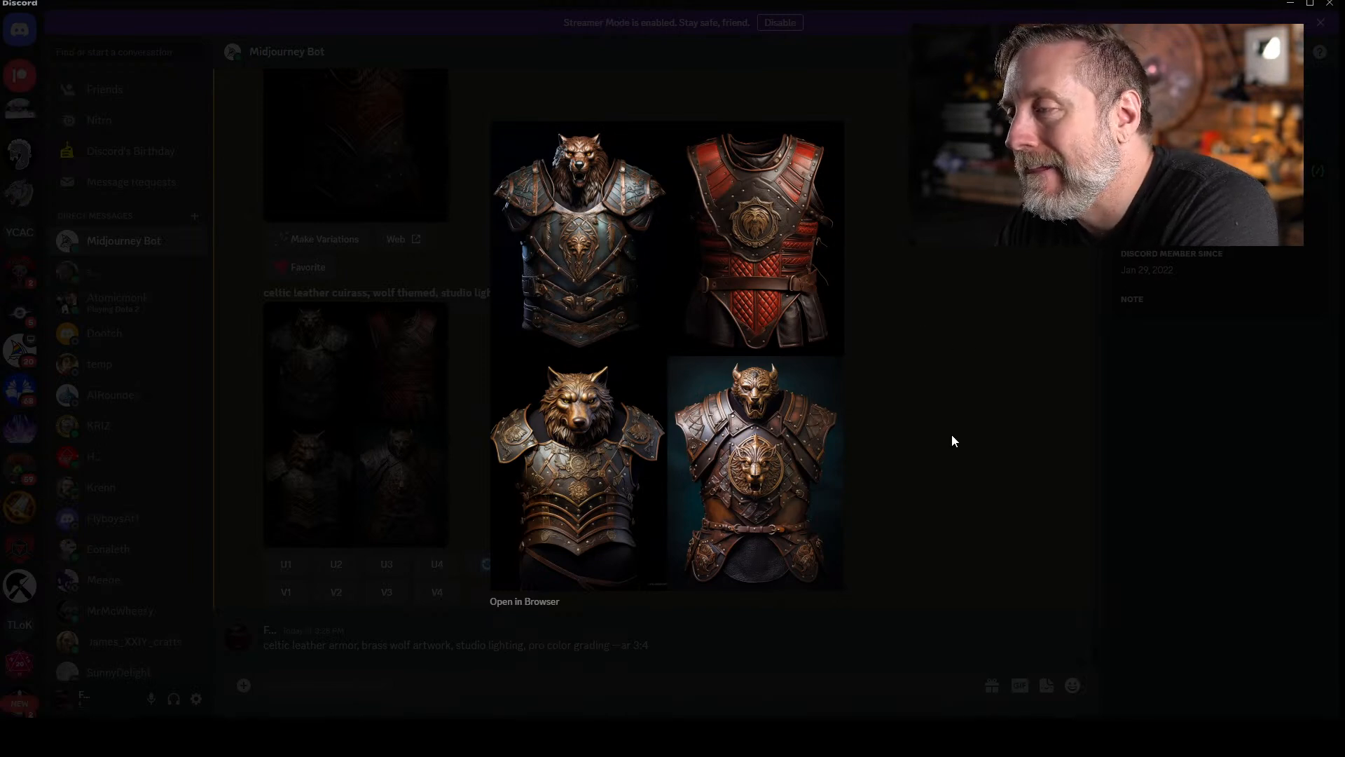
{"action": "left_click", "coordinate": [928, 343]}
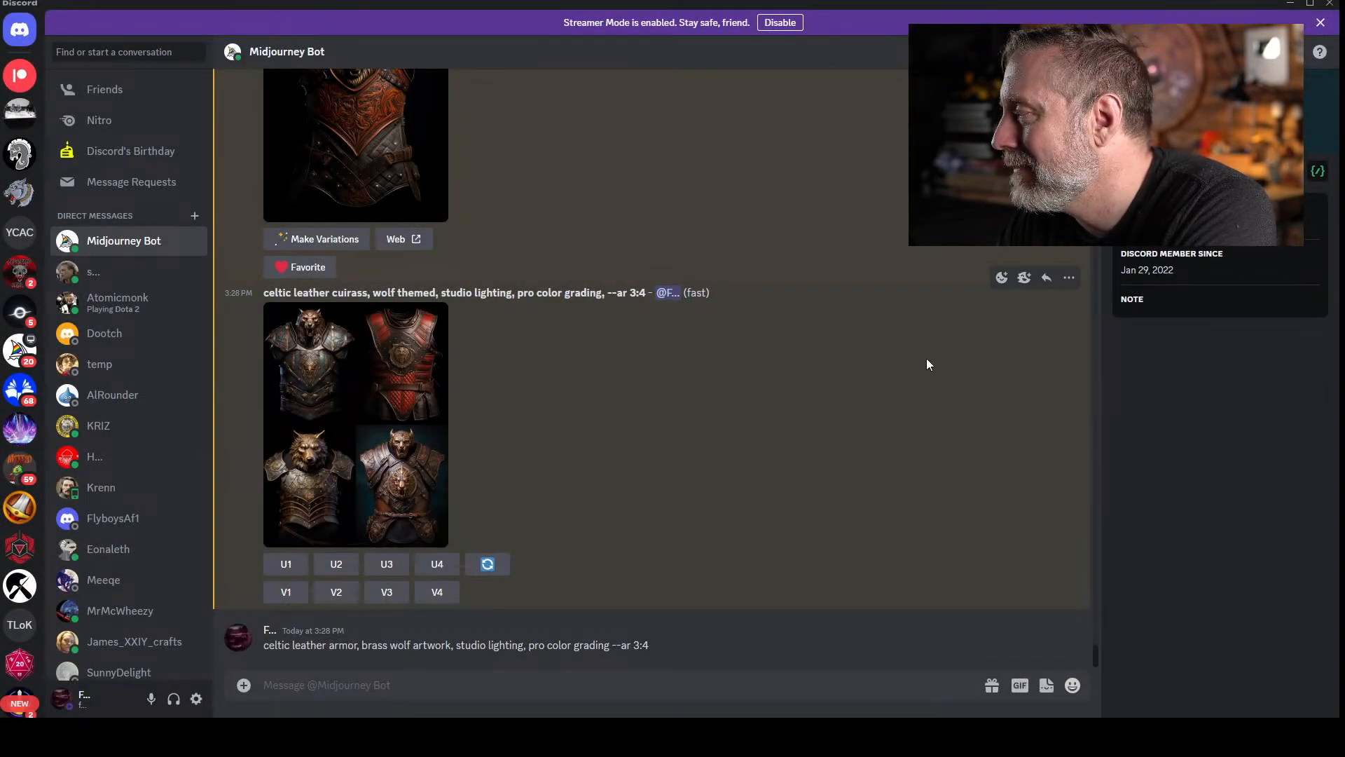
{"action": "scroll", "coordinate": [547, 417], "scroll_direction": "up", "scroll_amount": 5}
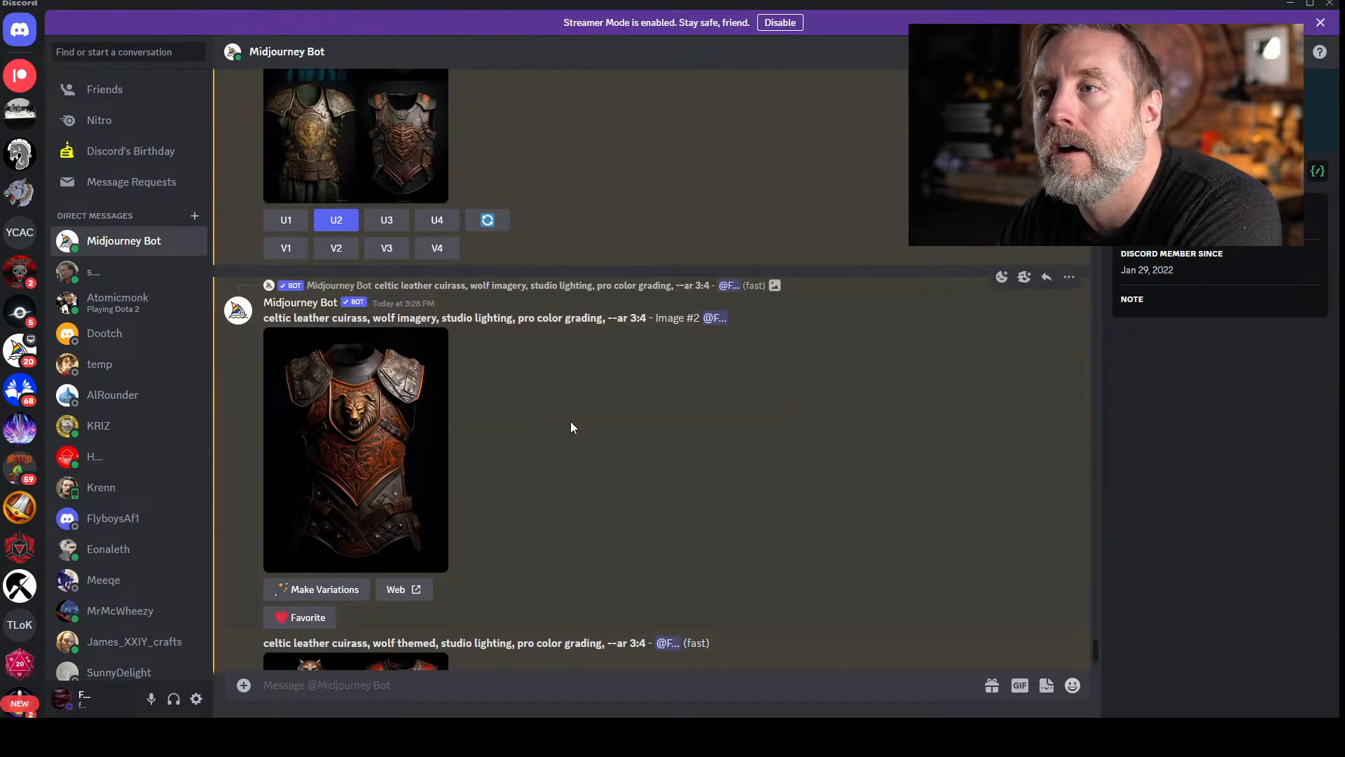
{"action": "scroll", "coordinate": [553, 420], "scroll_direction": "up", "scroll_amount": 3}
{"action": "left_click", "coordinate": [369, 322]}
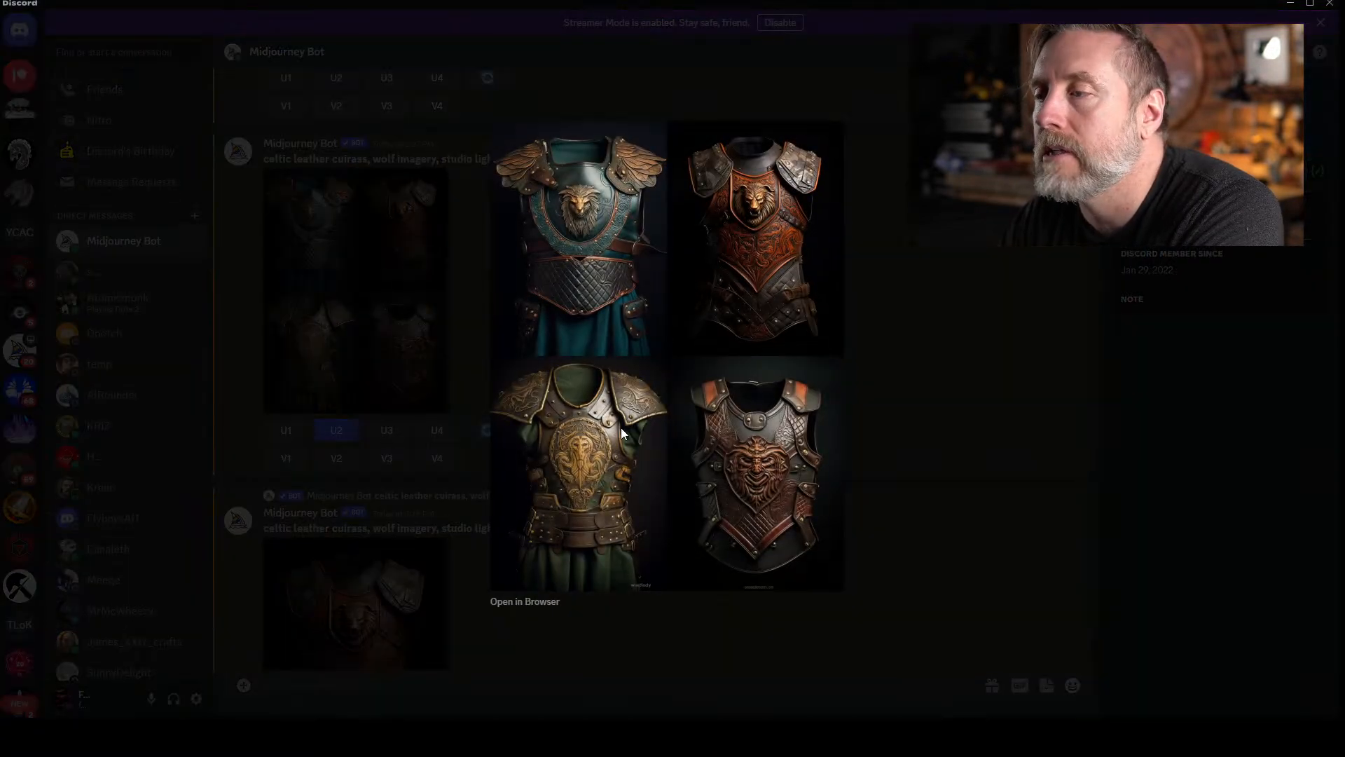
{"action": "left_click", "coordinate": [930, 335]}
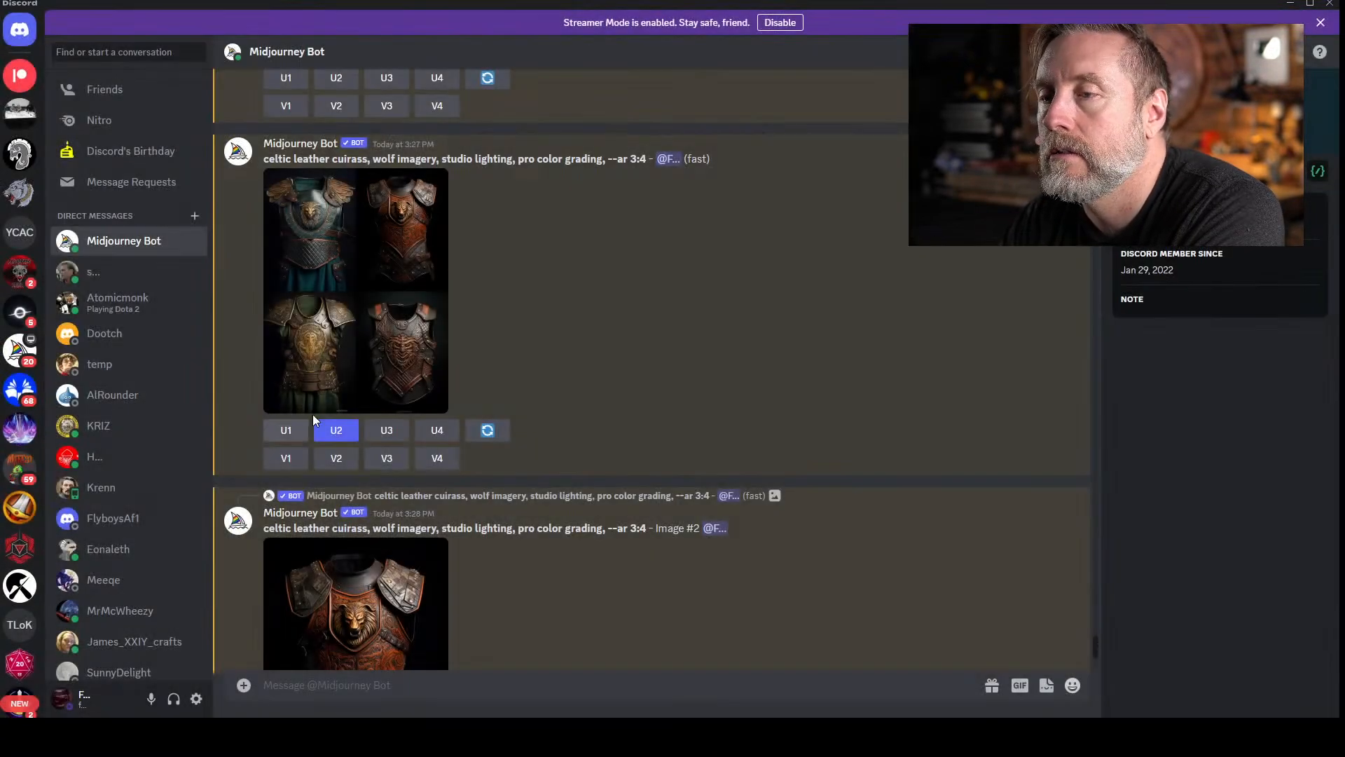
{"action": "left_click", "coordinate": [405, 431]}
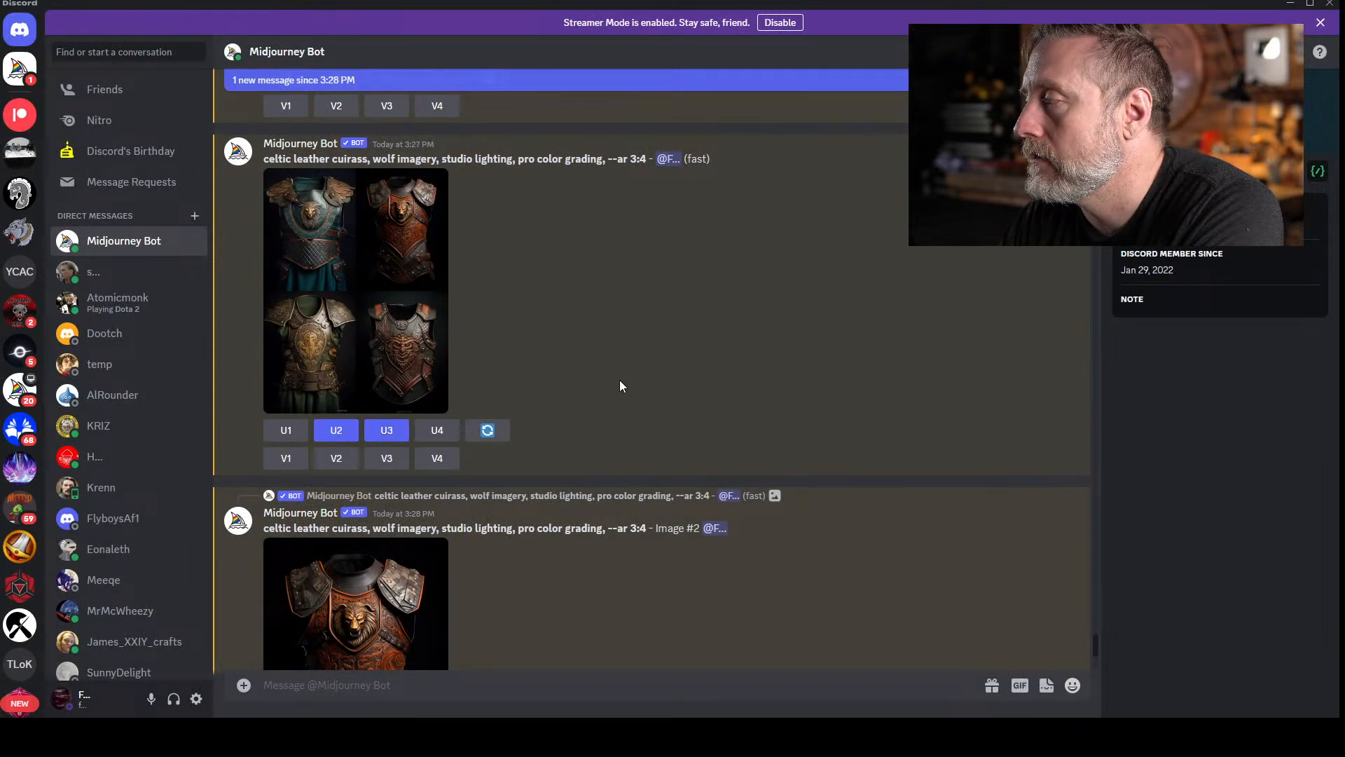
- Copy the text of the sent "celtic leather armor, brass wolf artwork" message
{"action": "scroll", "coordinate": [545, 376], "scroll_direction": "down", "scroll_amount": 5}
{"action": "scroll", "coordinate": [566, 380], "scroll_direction": "down", "scroll_amount": 4}
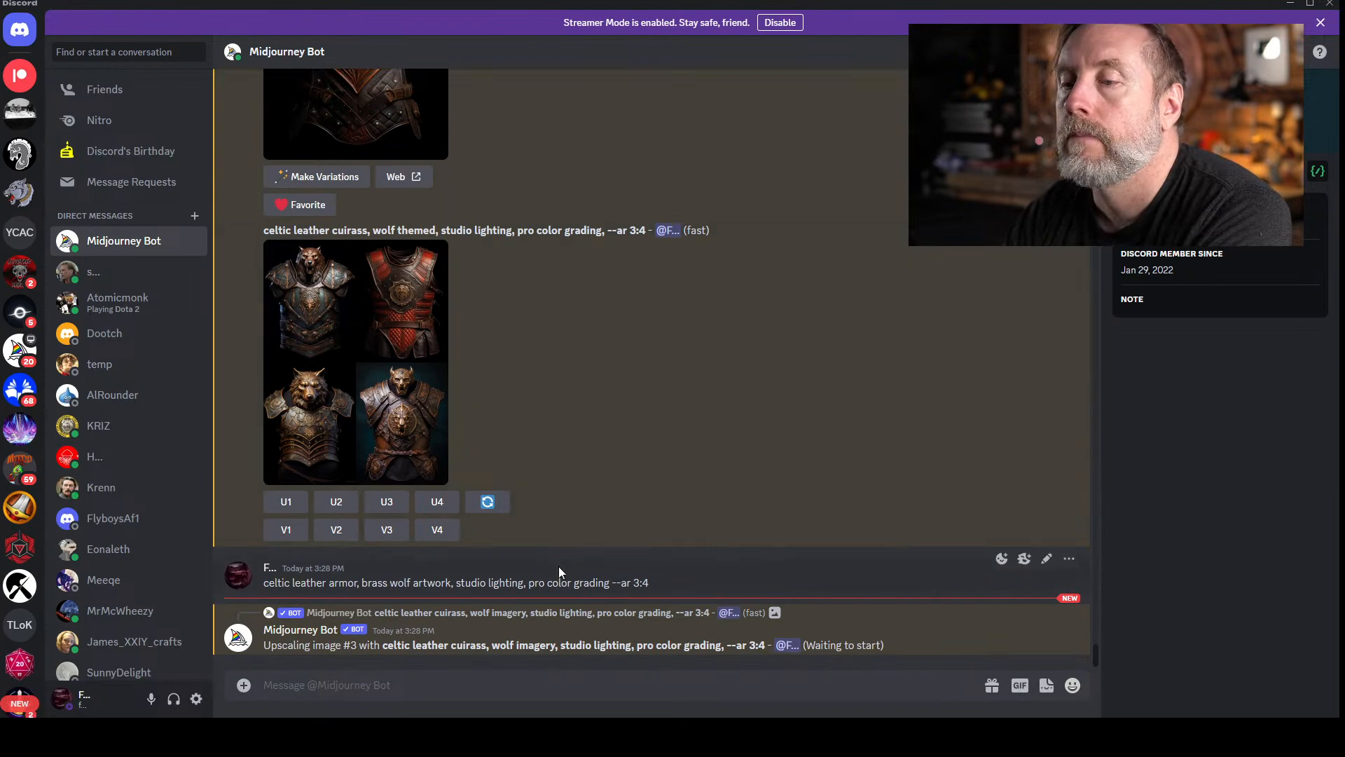
{"action": "left_click_drag", "start_coordinate": [666, 582], "coordinate": [380, 576]}
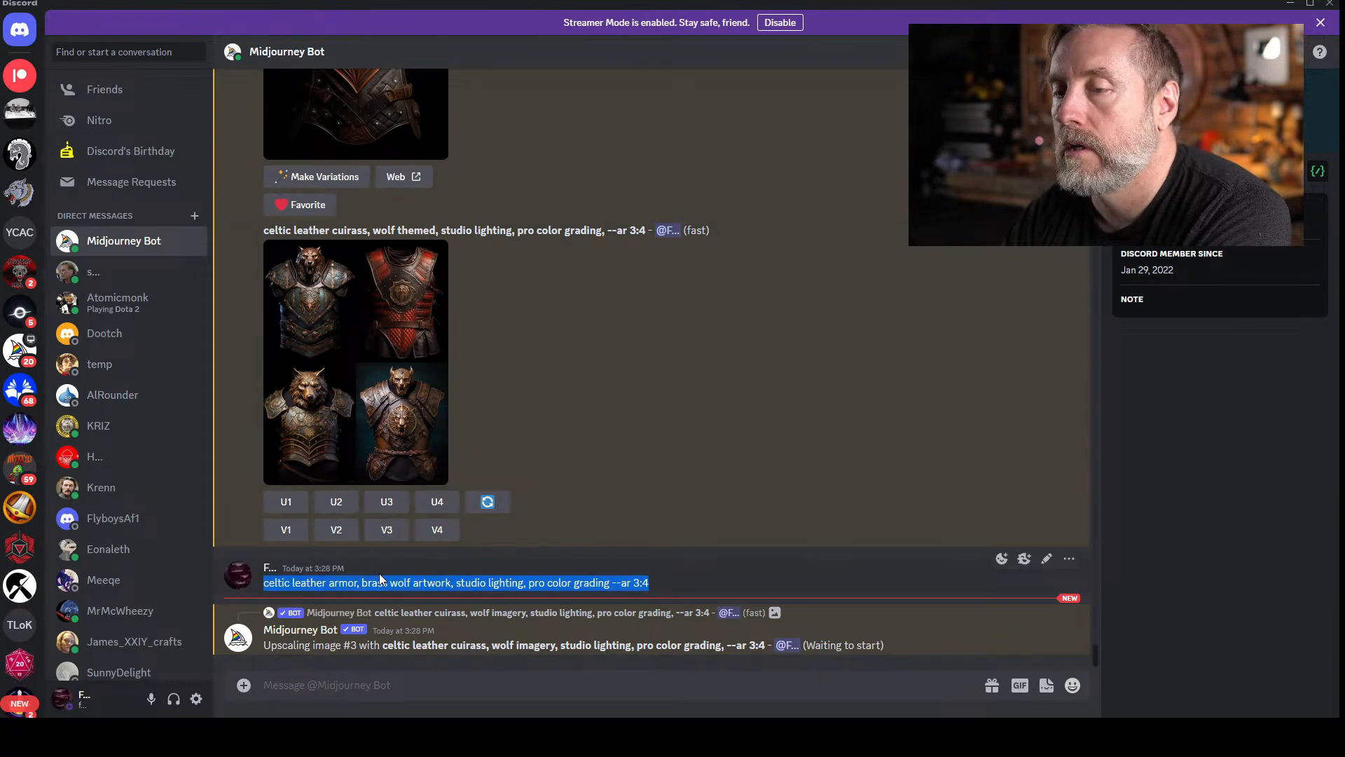
{"action": "right_click", "coordinate": [274, 582]}
{"action": "mouse_move", "coordinate": [334, 468]}
{"action": "left_click", "coordinate": [300, 396]}
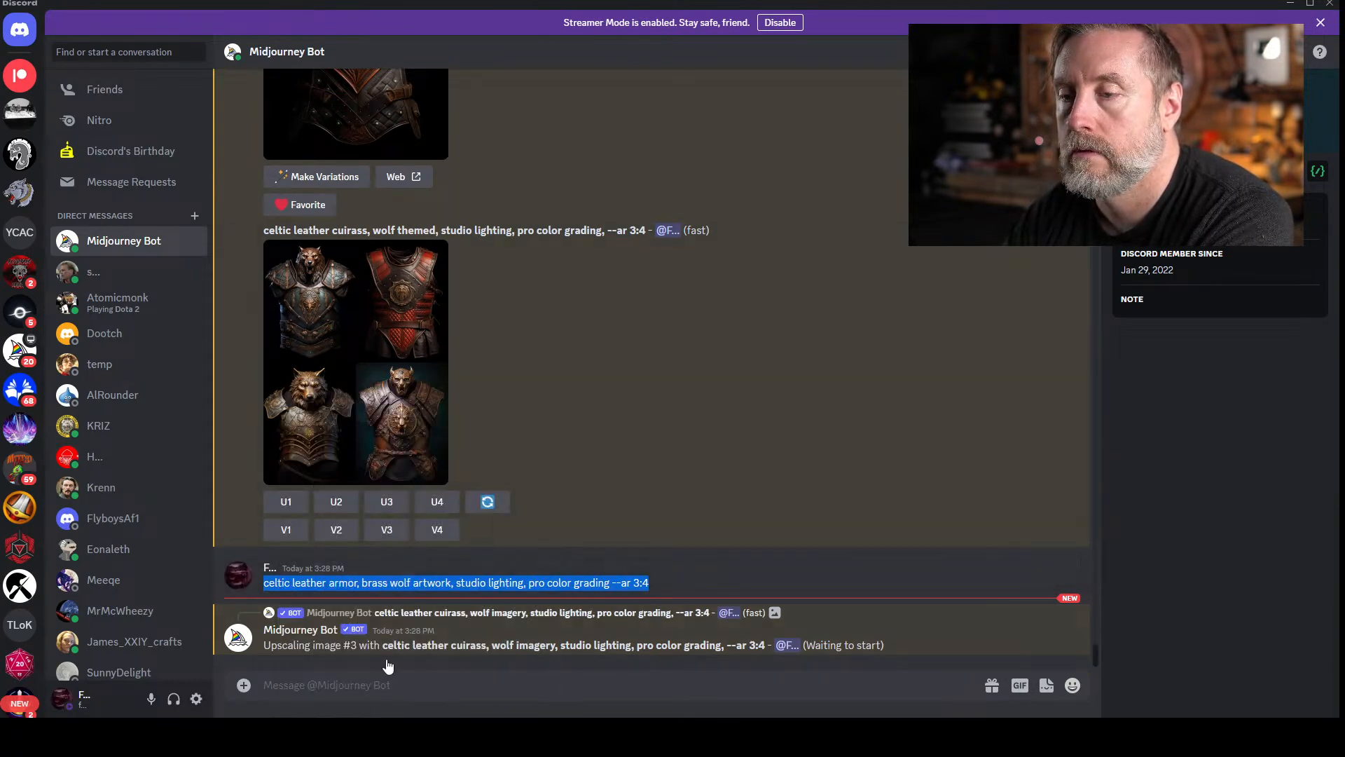
- Generate an image grid with the imagine prompt "wolf themed celtic leather cuirass, studio lighting, pro color grading --ar 3:4"
{"action": "left_click", "coordinate": [372, 683]}
{"action": "type", "text": "/imagien"}
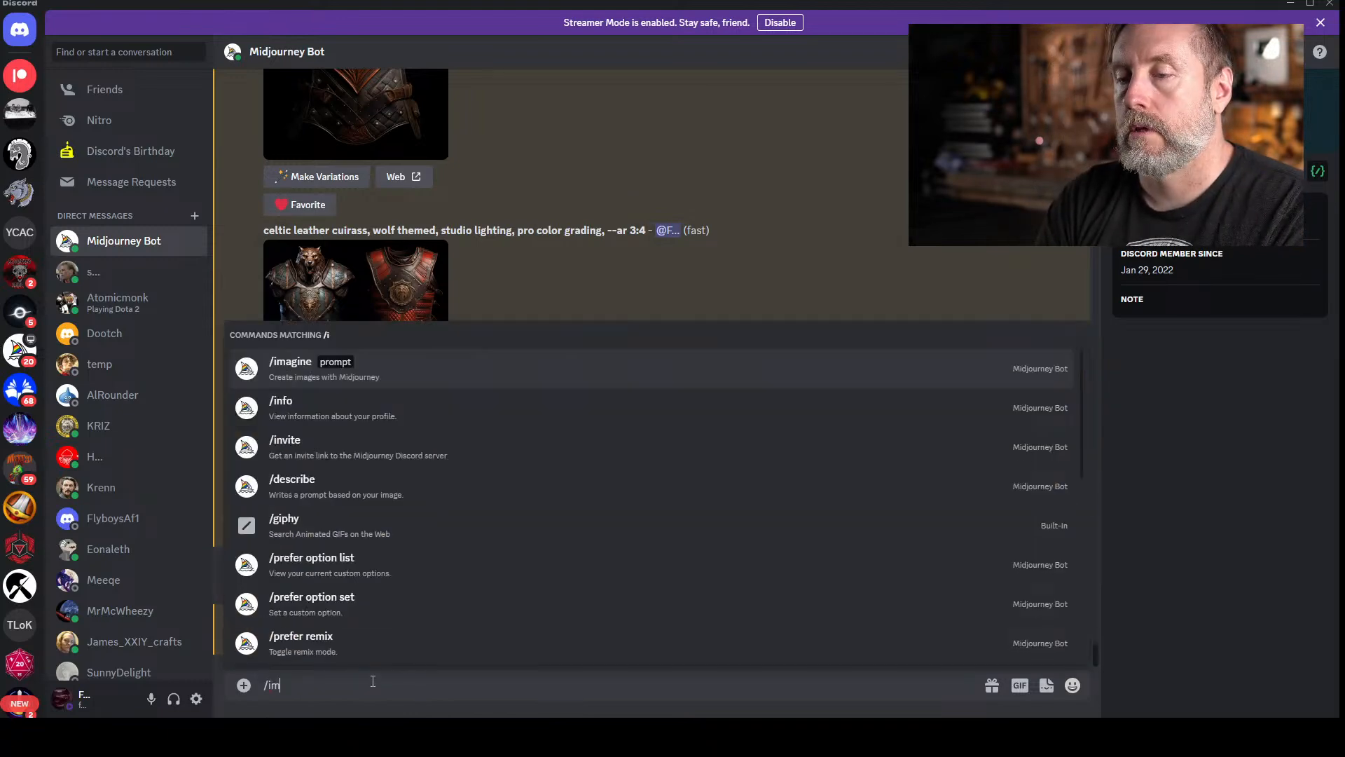
{"action": "key", "text": "BackSpace"}
{"action": "key", "text": "BackSpace"}
{"action": "type", "text": "ne"}
{"action": "key", "text": "Tab"}
{"action": "type", "text": "we"}
{"action": "type", "text": "lf theme"}
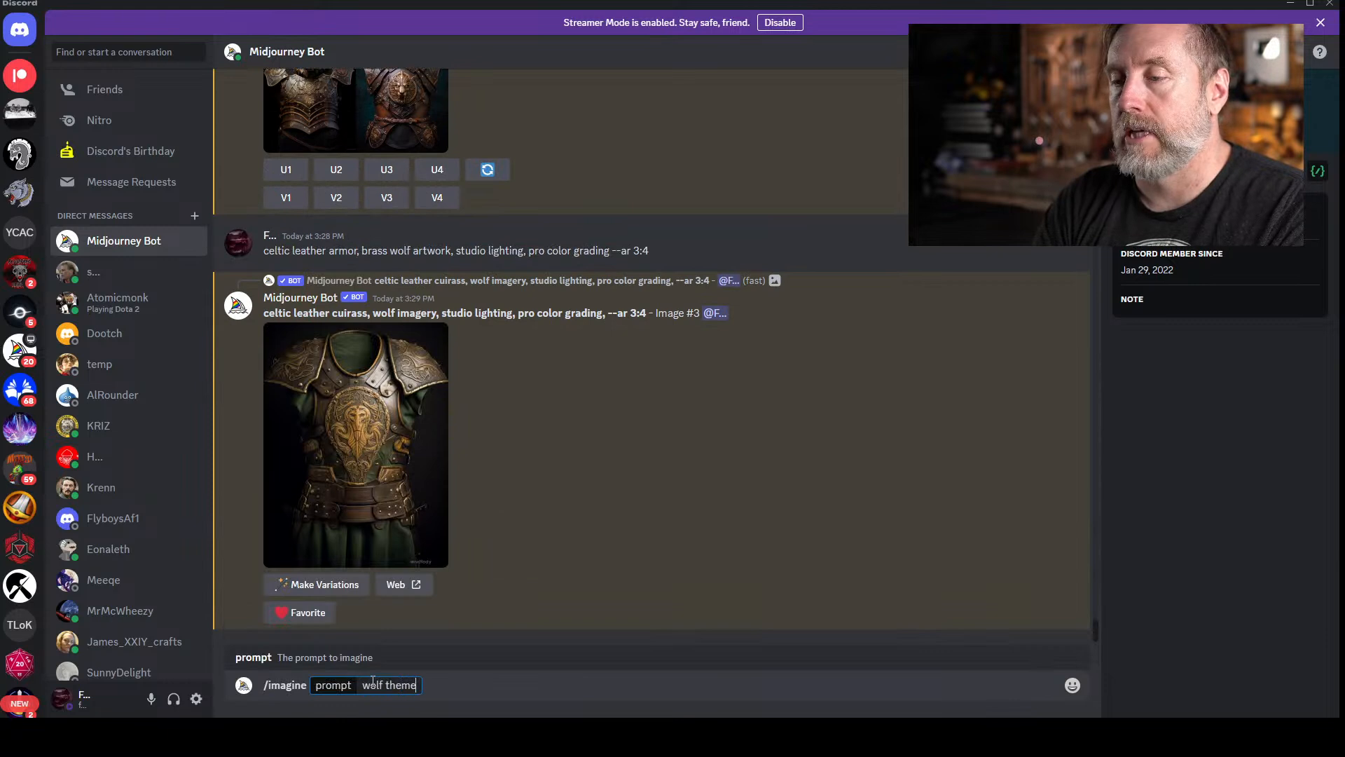
{"action": "type", "text": "d cel"}
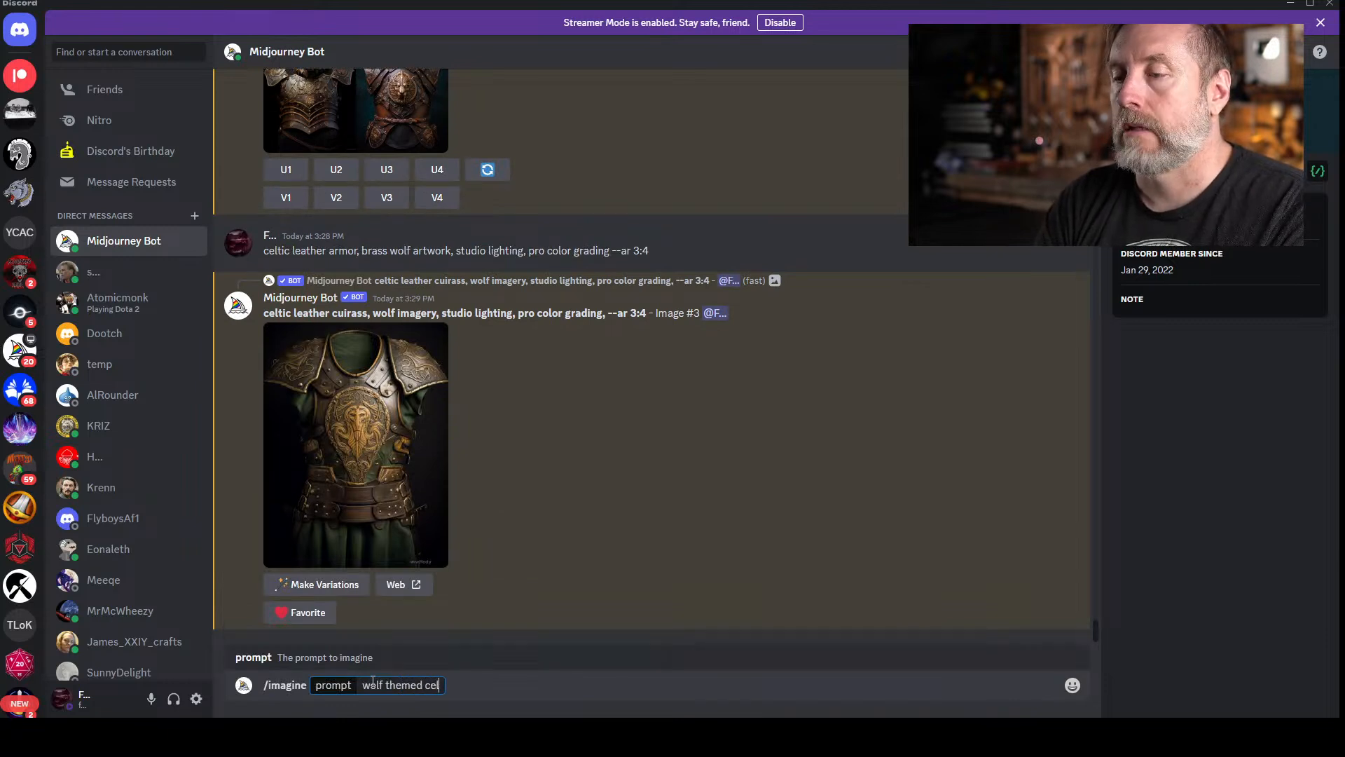
{"action": "type", "text": "tic leather cuiras"}
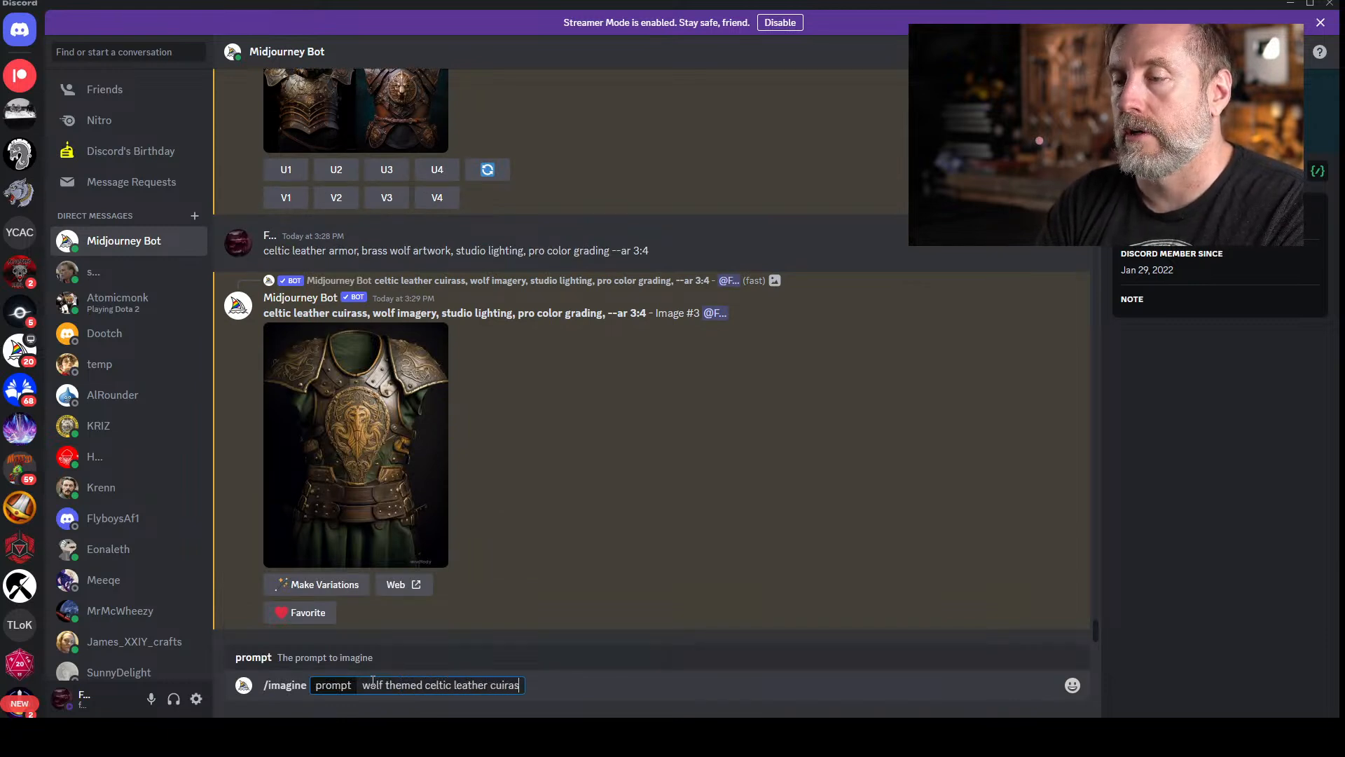
{"action": "type", "text": "s, studio ligh"}
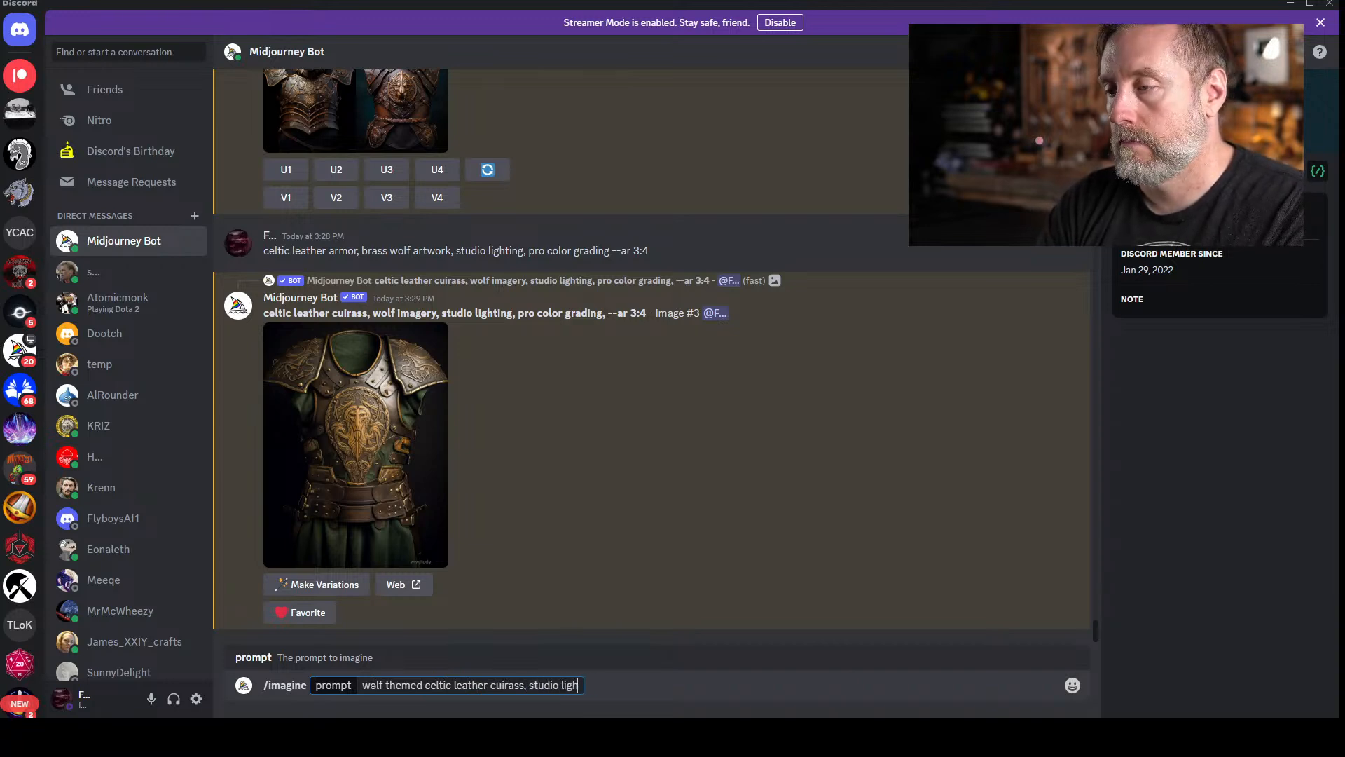
{"action": "type", "text": "ting, pro colore"}
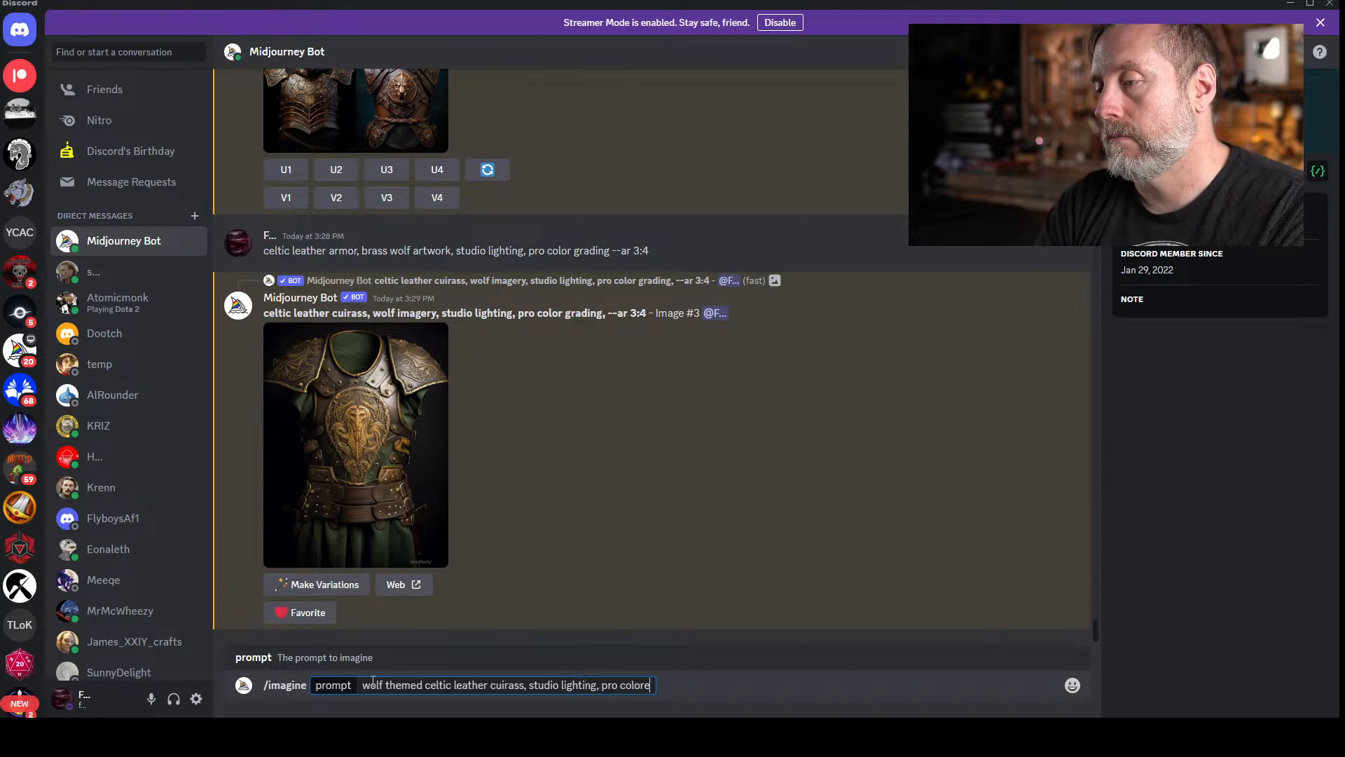
{"action": "key", "text": "BackSpace"}
{"action": "type", "text": "grad"}
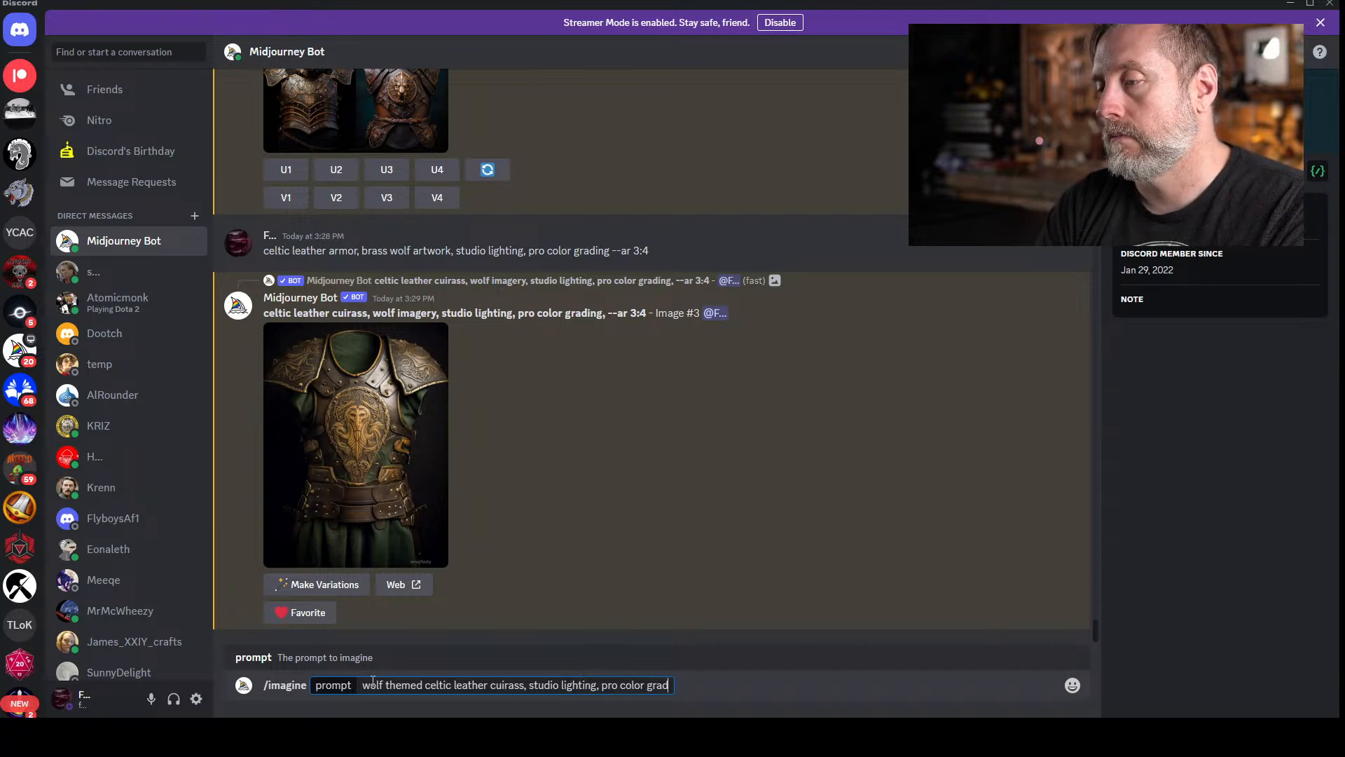
{"action": "type", "text": "ing --a"}
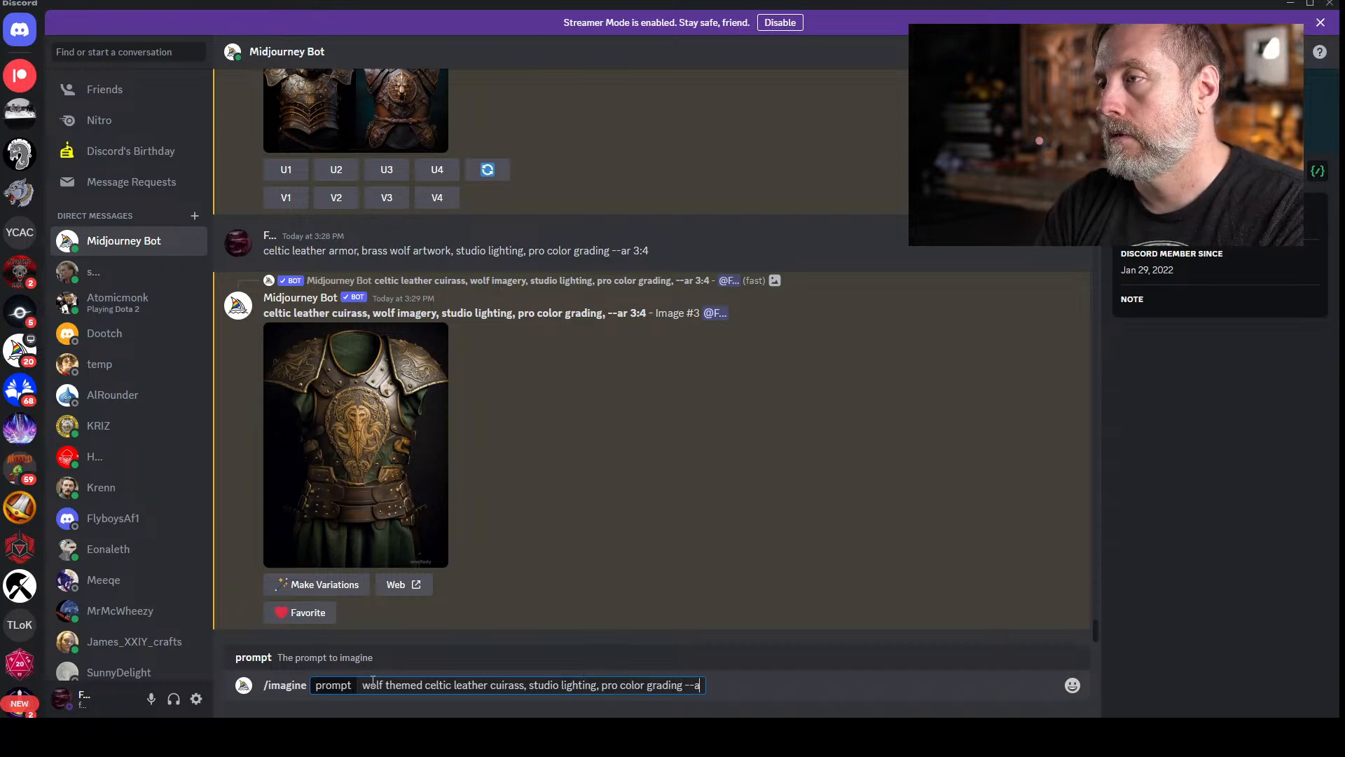
{"action": "type", "text": "r 3:4"}
{"action": "key", "text": "Return"}
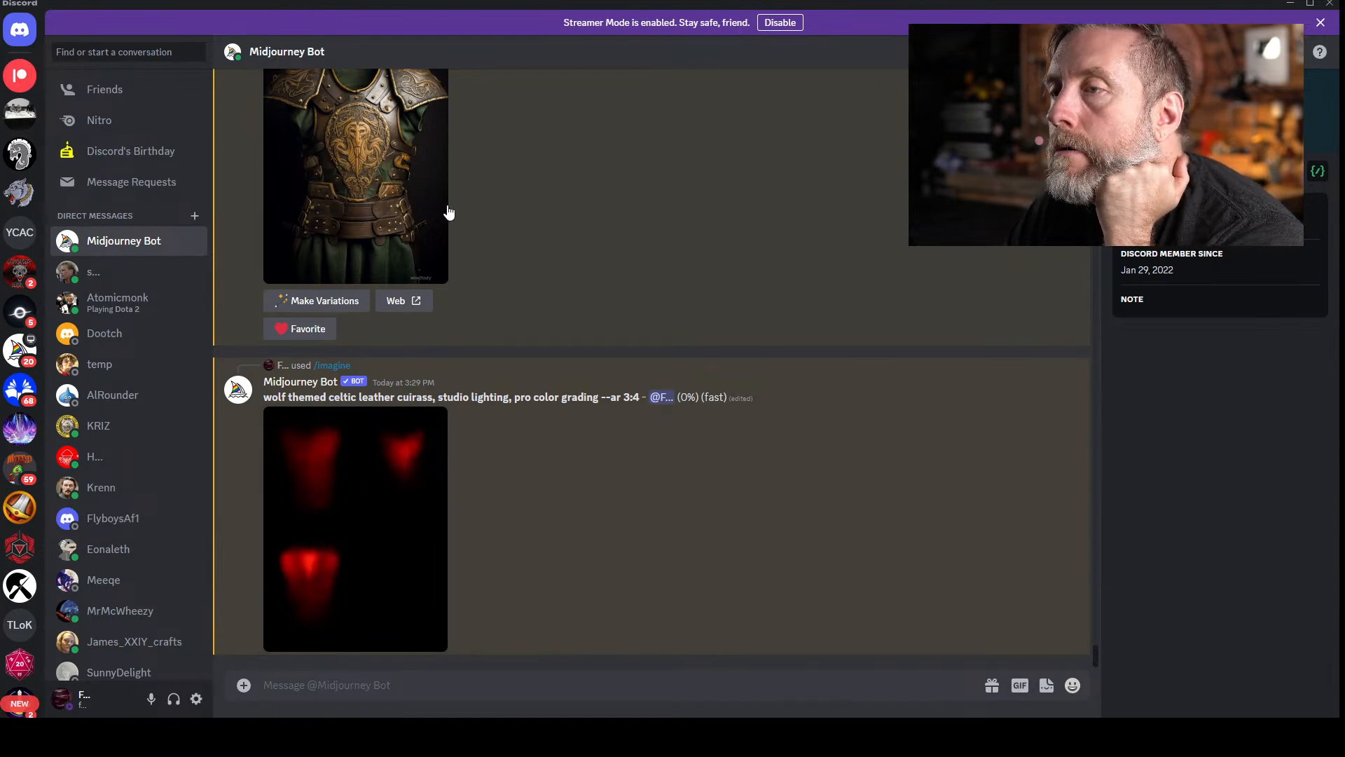
- View the upscaled third wolf imagery cuirass enlarged, then return to the newest prompt's image grid
{"action": "scroll", "coordinate": [420, 252], "scroll_direction": "up", "scroll_amount": 1}
{"action": "left_click", "coordinate": [391, 260]}
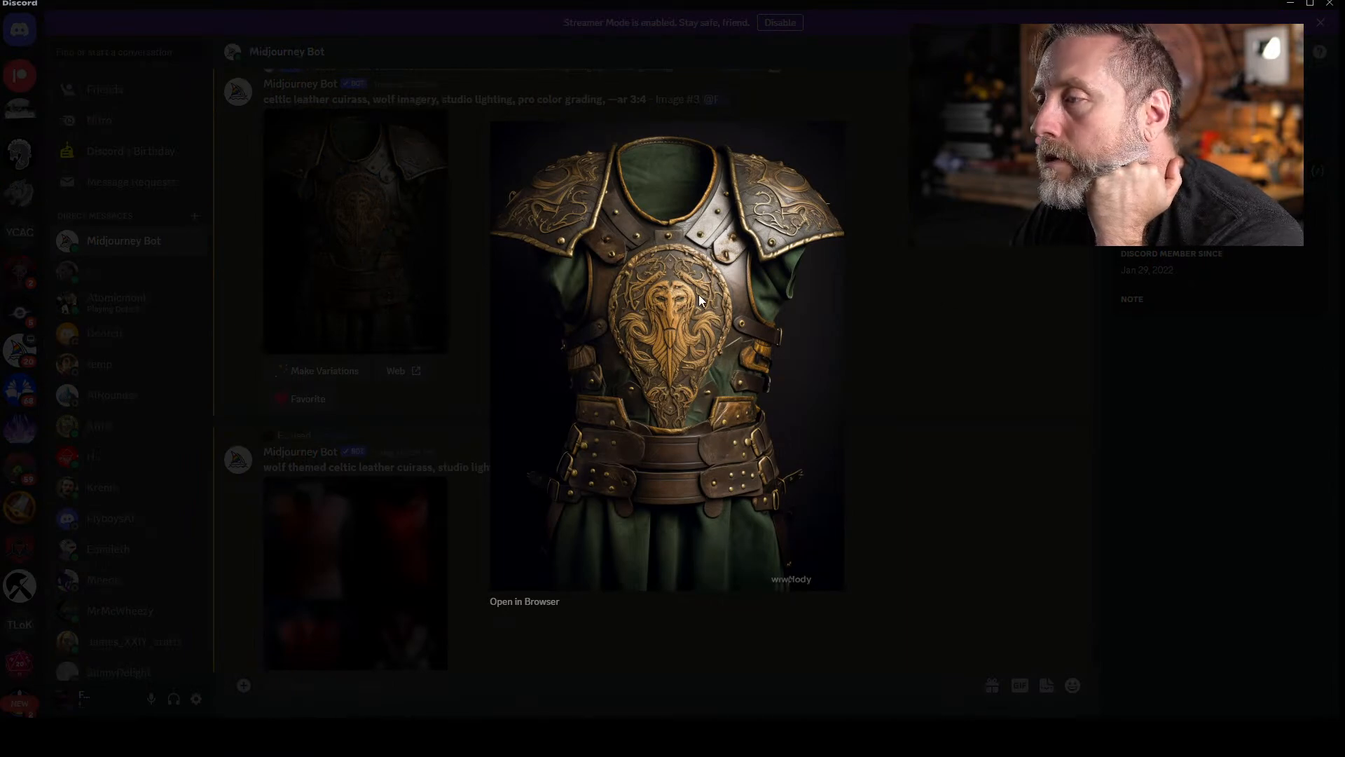
{"action": "key", "text": "Escape"}
{"action": "scroll", "coordinate": [637, 231], "scroll_direction": "down", "scroll_amount": 2}
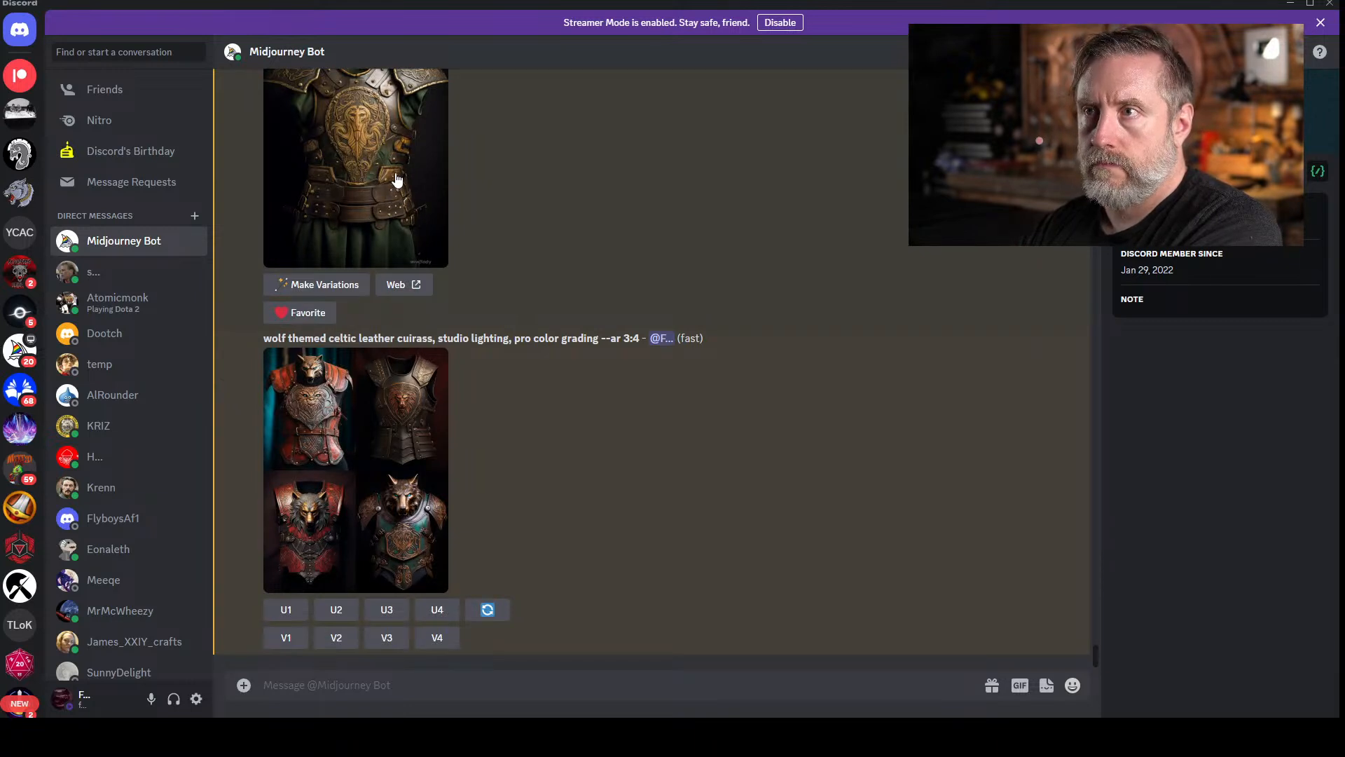
- Copy the enlarged upscaled image of the green and brown wolf imagery cuirass
{"action": "right_click", "coordinate": [400, 163]}
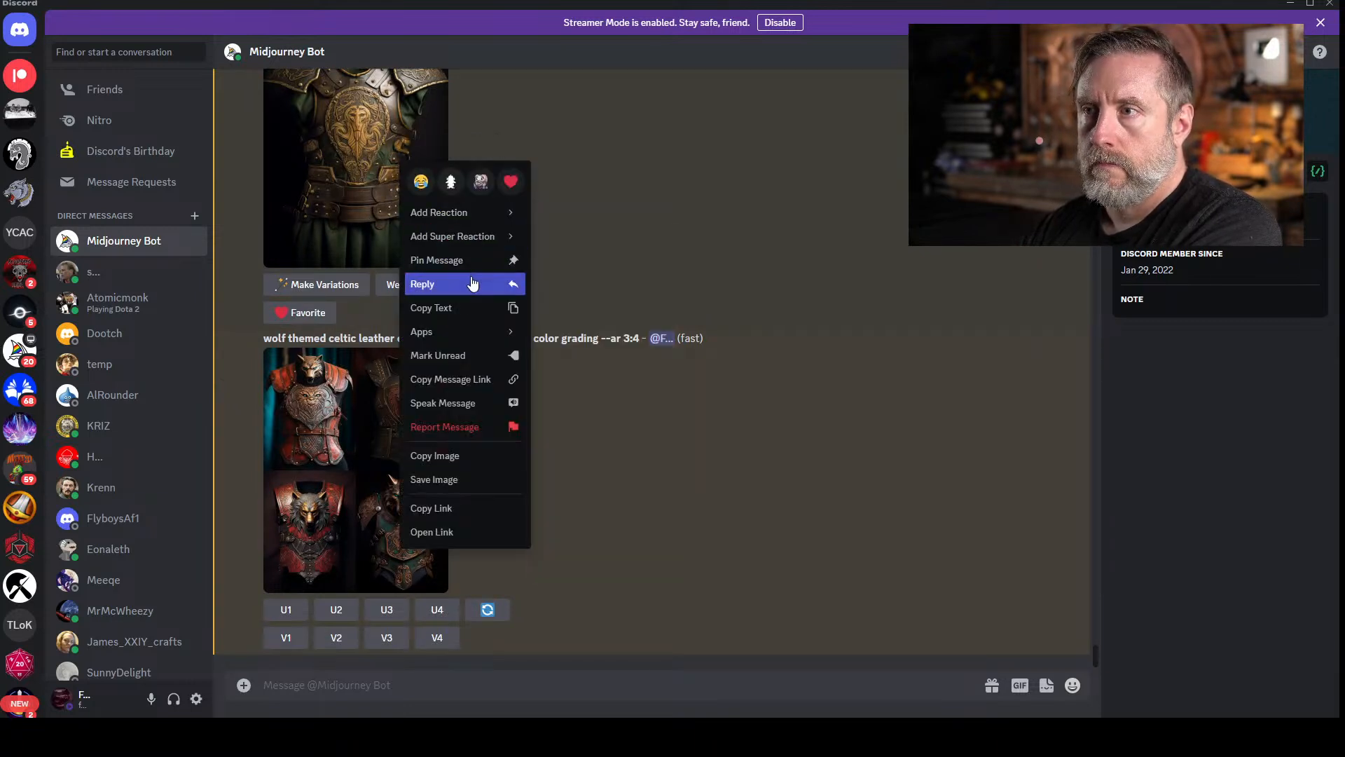
{"action": "left_click", "coordinate": [770, 142]}
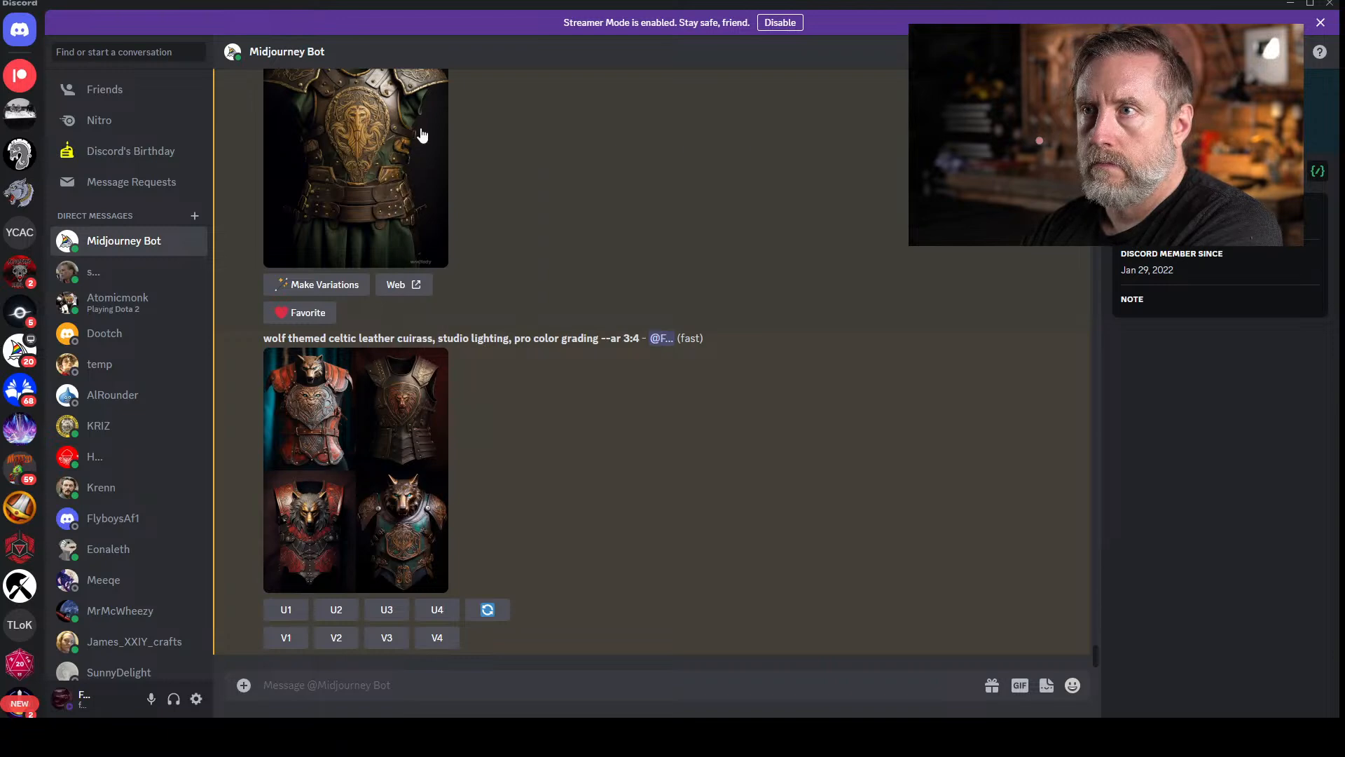
{"action": "left_click", "coordinate": [377, 128]}
{"action": "right_click", "coordinate": [712, 222]}
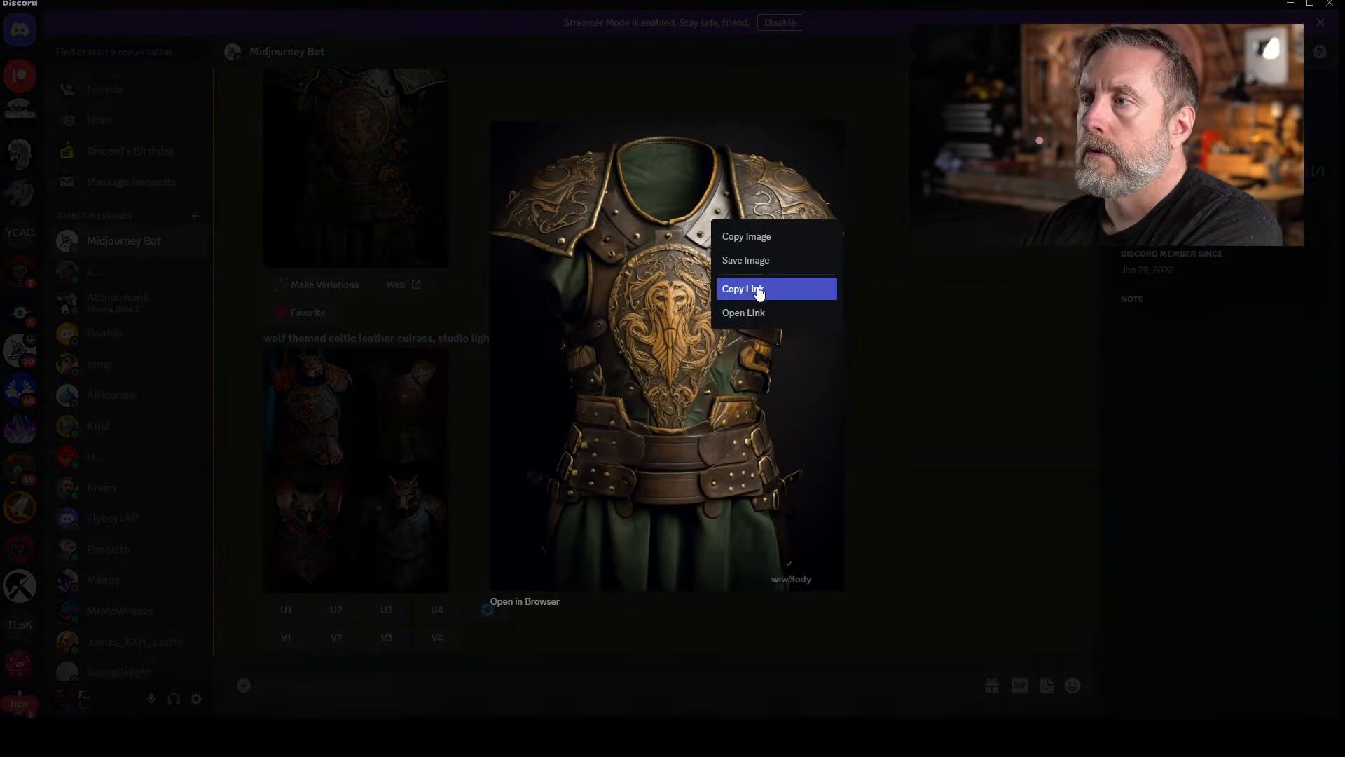
{"action": "left_click", "coordinate": [764, 239]}
{"action": "left_click", "coordinate": [932, 284]}
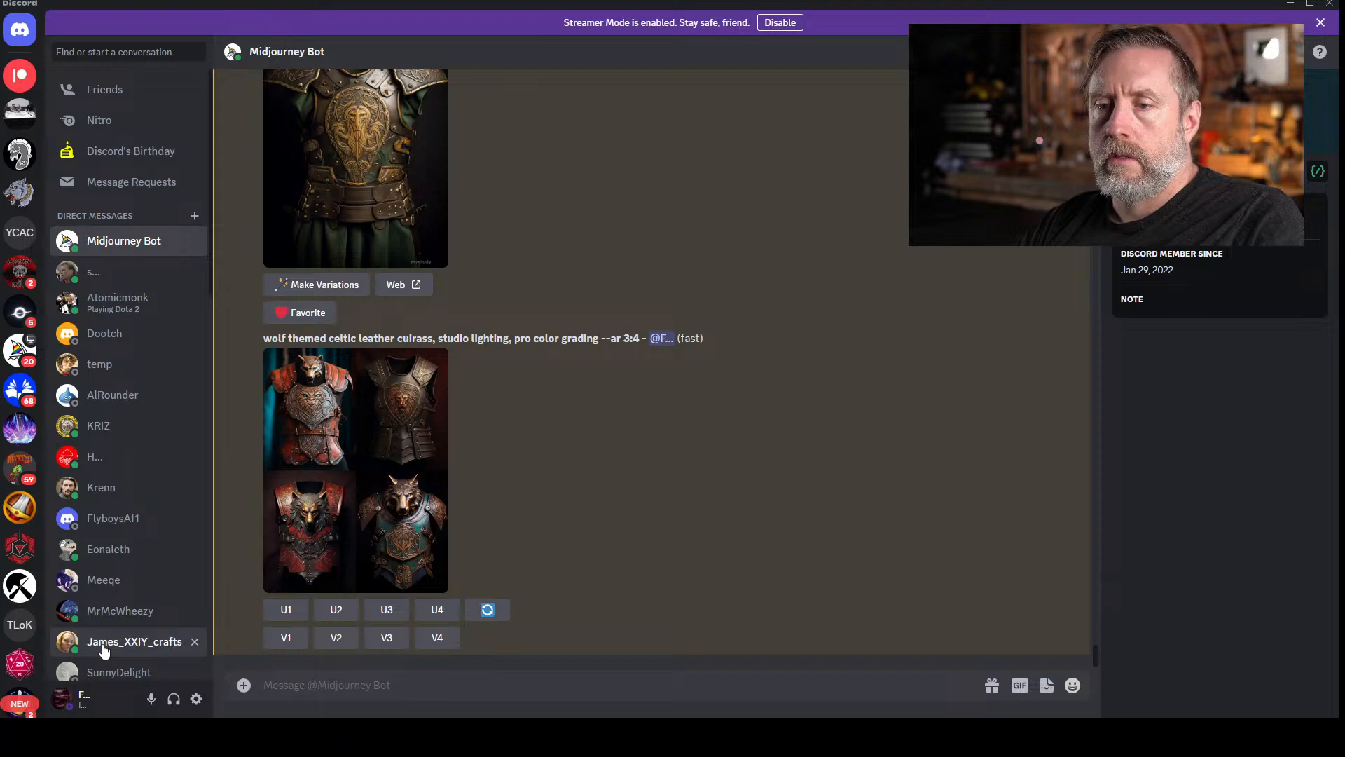
- Send the copied cuirass image in the direct message conversation with the crafts contact
{"action": "left_click", "coordinate": [171, 642]}
{"action": "key", "text": "ctrl+v"}
{"action": "key", "text": "Return"}
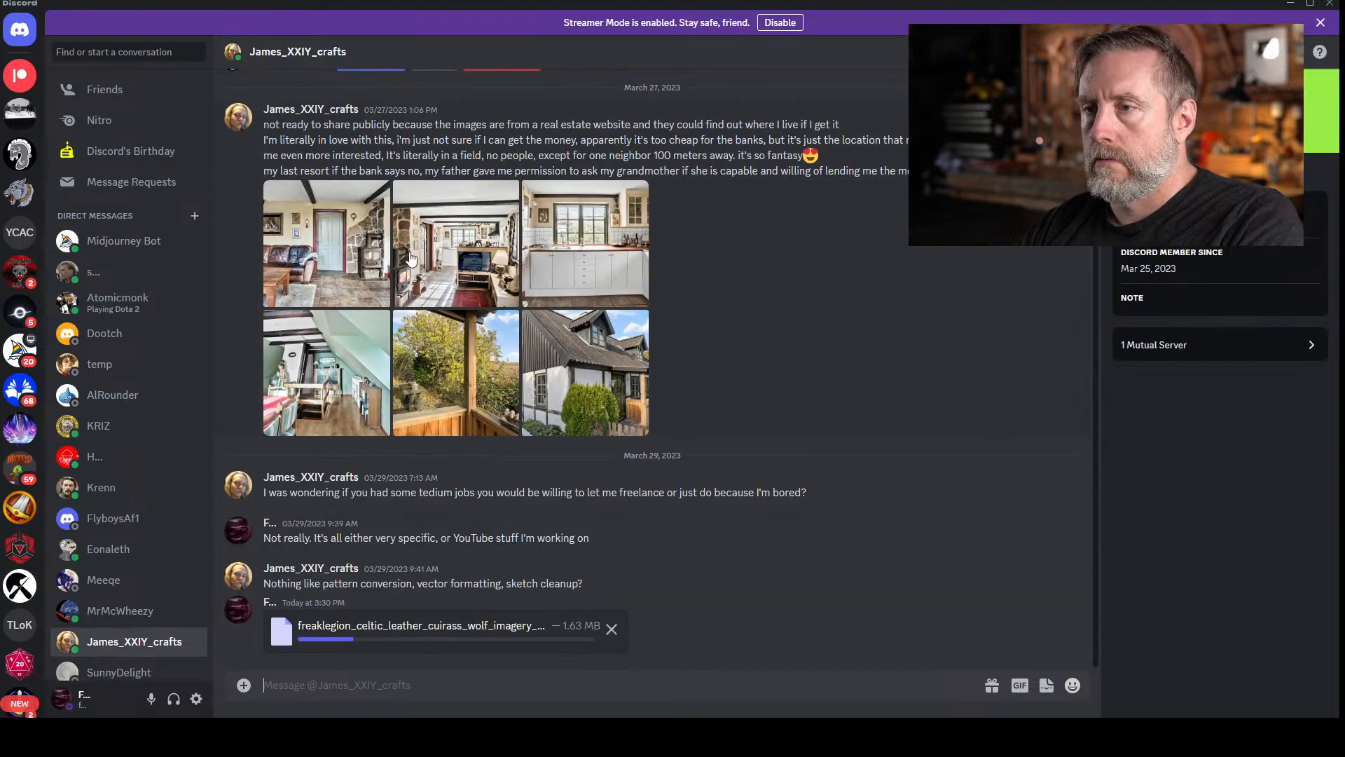
- Return to the Midjourney Bot conversation and view the wolf themed celtic leather cuirass grid enlarged
{"action": "left_click", "coordinate": [120, 240]}
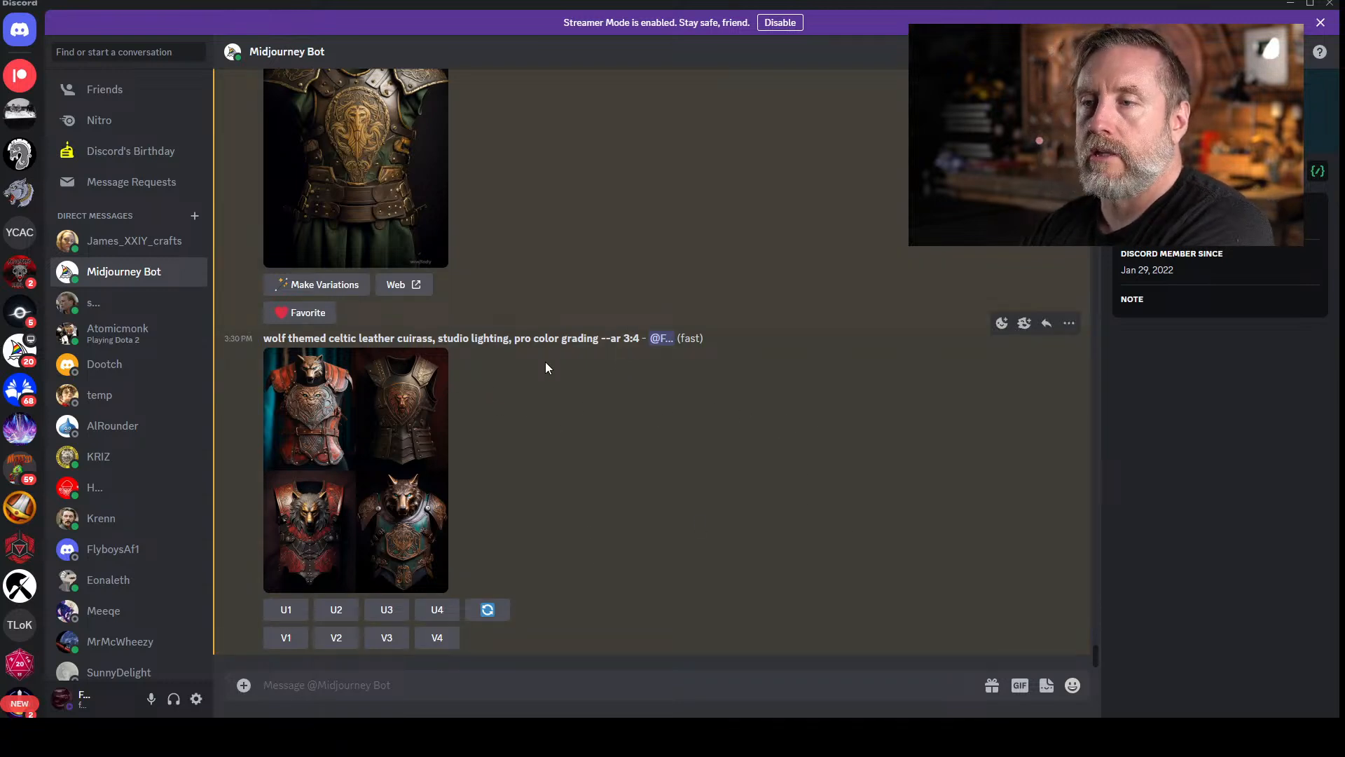
{"action": "left_click", "coordinate": [411, 392]}
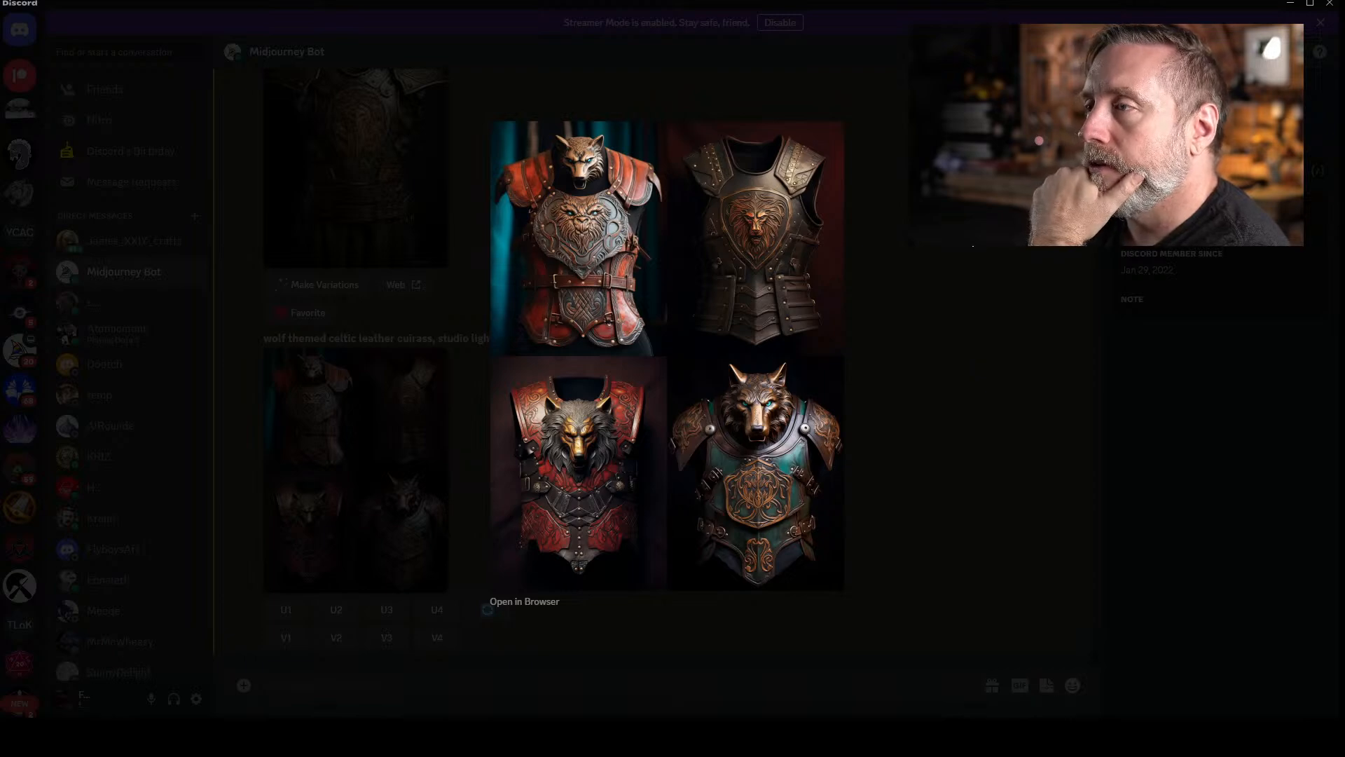
{"action": "left_click", "coordinate": [1005, 331]}
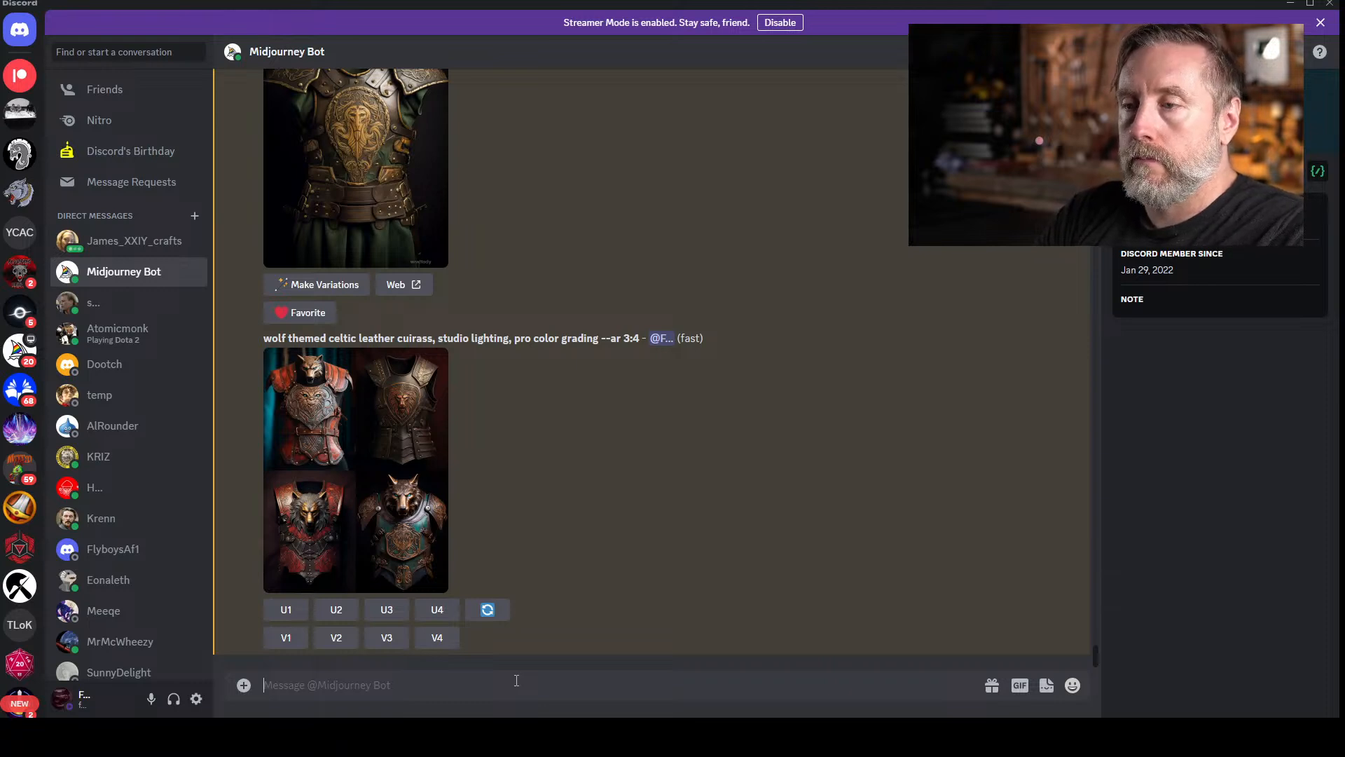
- Generate an image grid with the imagine prompt "cyberpunk leather armor, electronics background, gritty, futuristic --ar 3:4"
{"action": "type", "text": "/imagine"}
{"action": "key", "text": "Tab"}
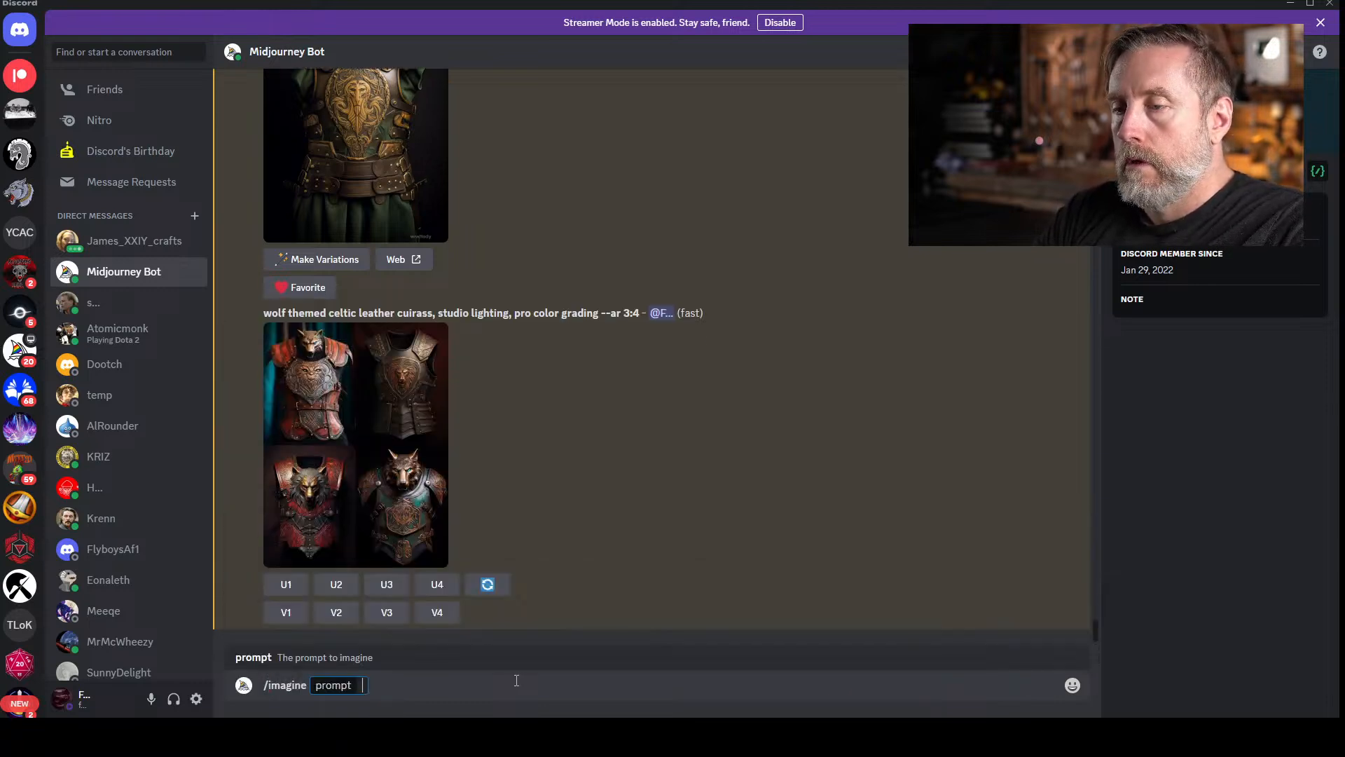
{"action": "type", "text": "cy"}
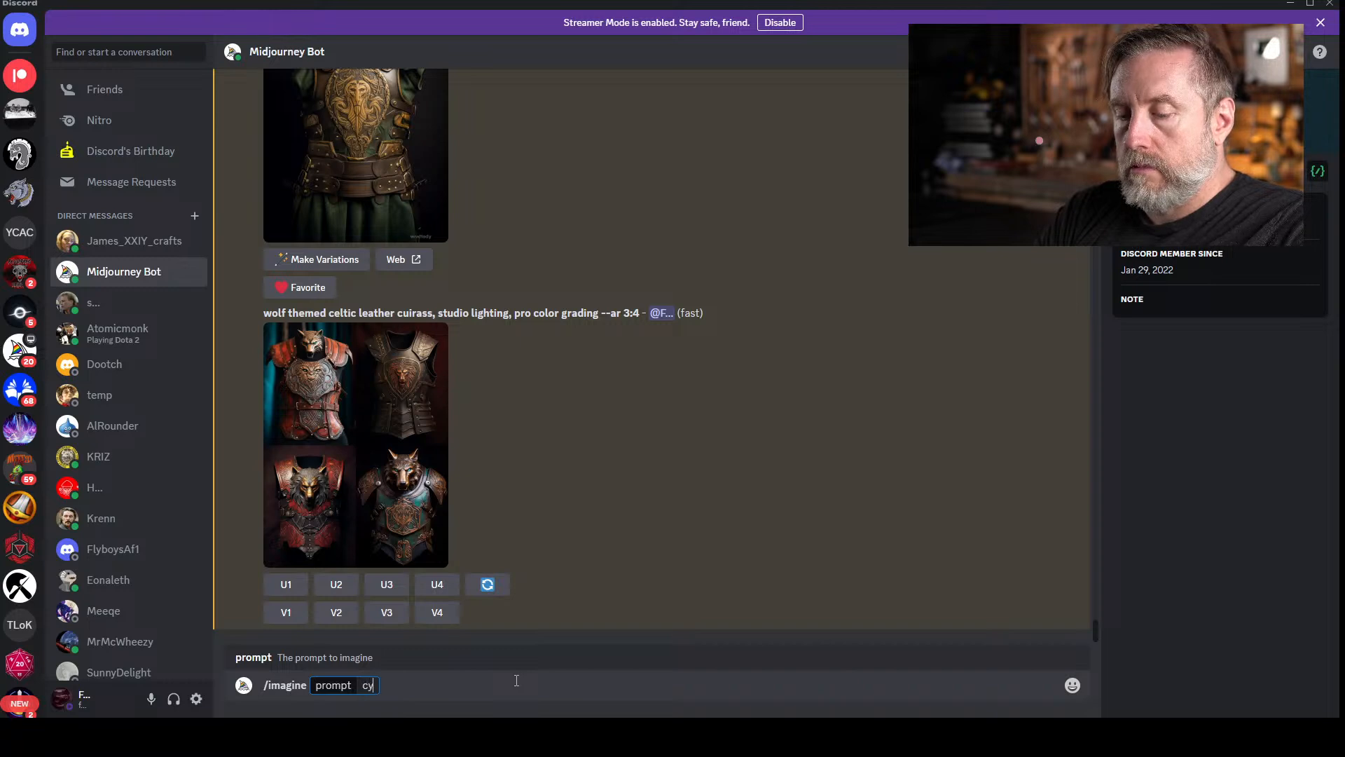
{"action": "type", "text": "berpunk leath"}
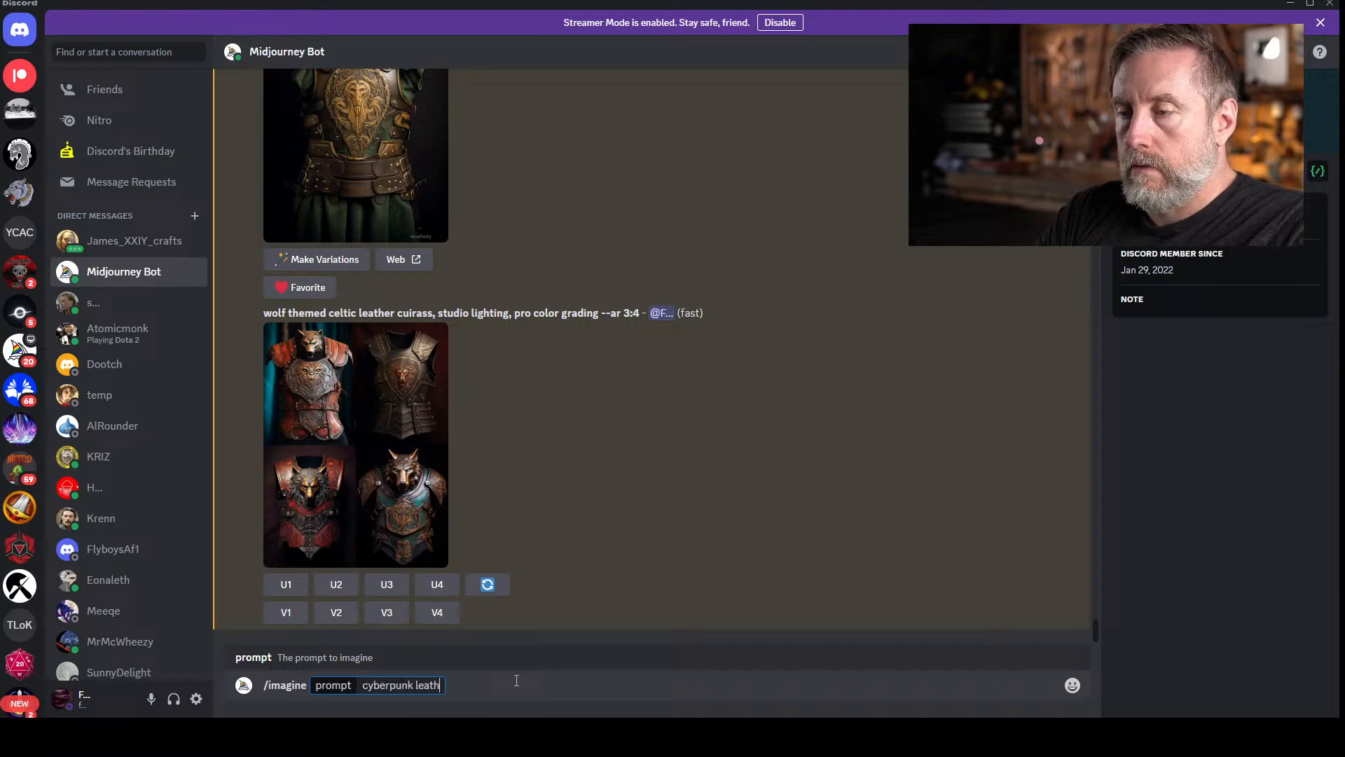
{"action": "type", "text": "er armor, neon bac"}
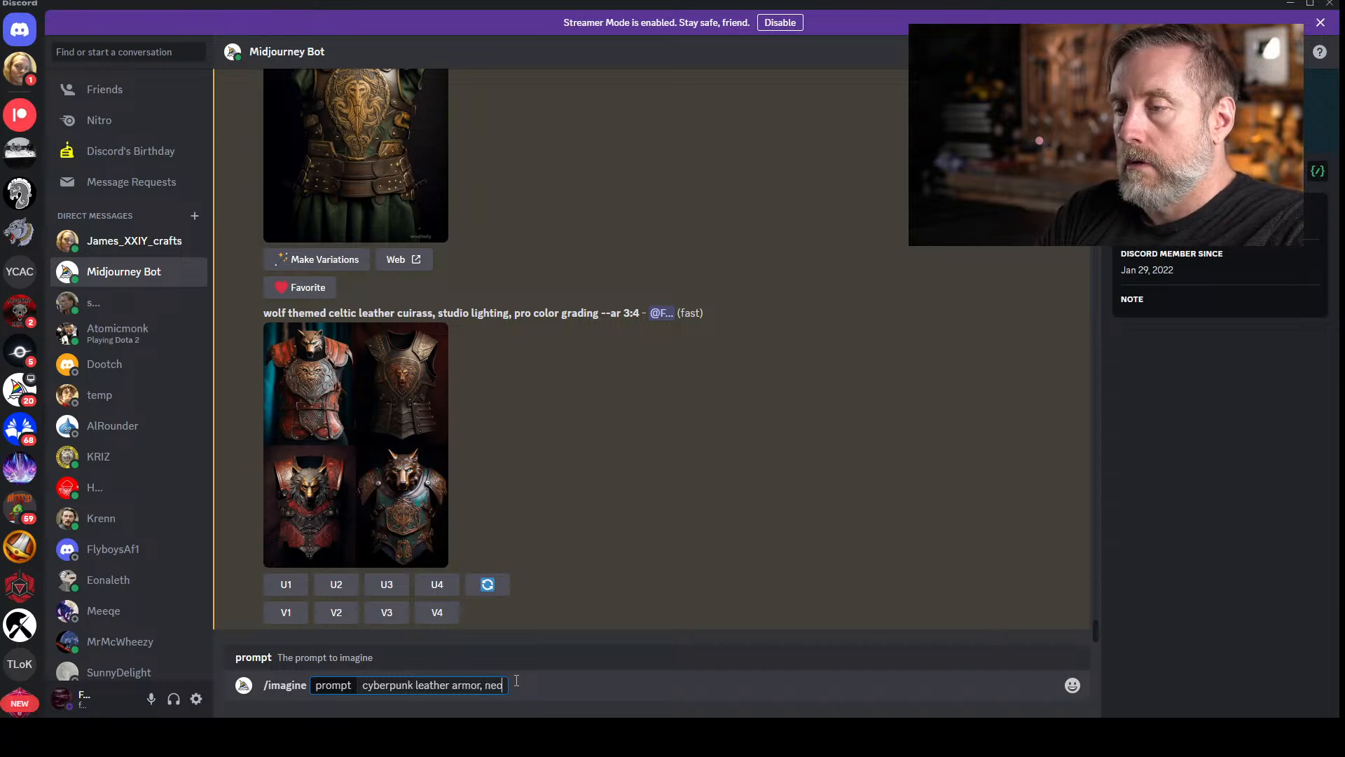
{"action": "key", "text": "BackSpace"}
{"action": "key", "text": "BackSpace"}
{"action": "key", "text": "BackSpace"}
{"action": "key", "text": "BackSpace"}
{"action": "key", "text": "BackSpace"}
{"action": "key", "text": "BackSpace"}
{"action": "key", "text": "BackSpace"}
{"action": "key", "text": "BackSpace"}
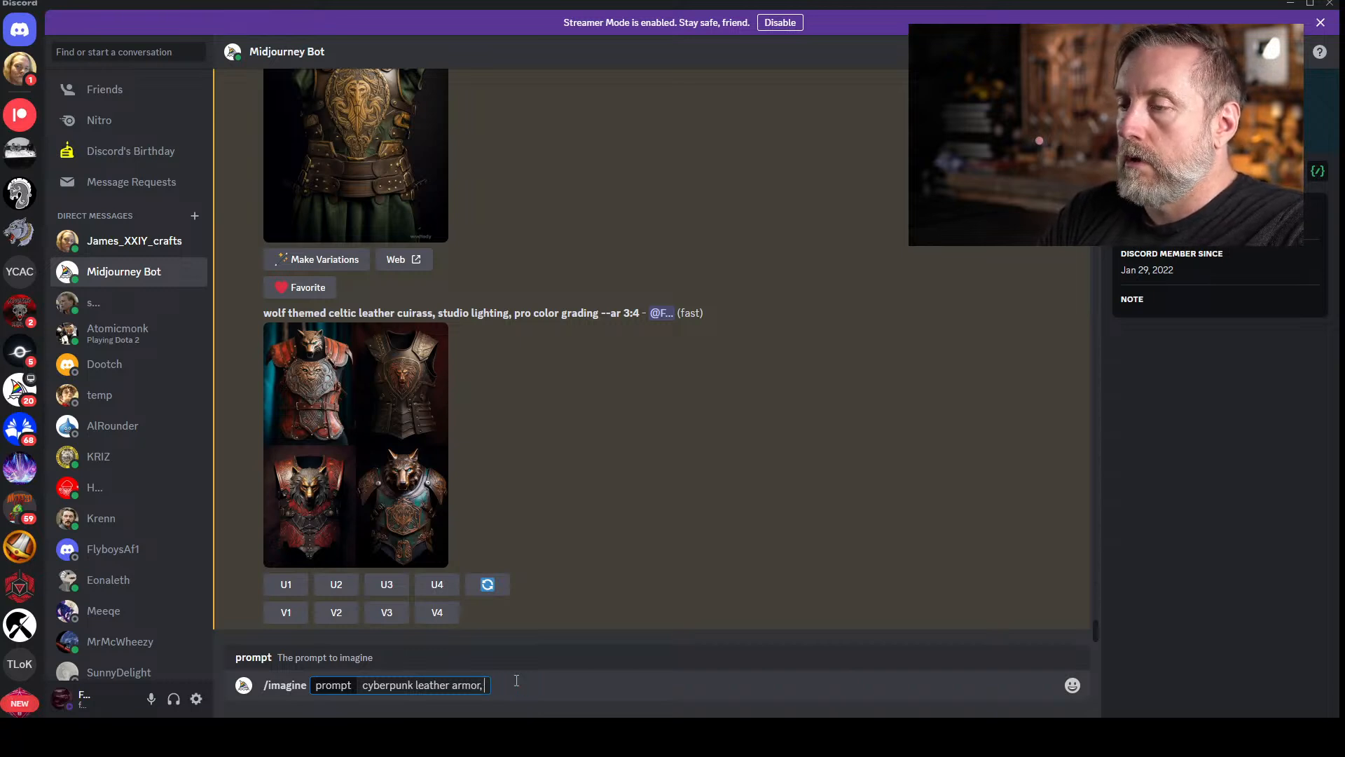
{"action": "type", "text": "elect"}
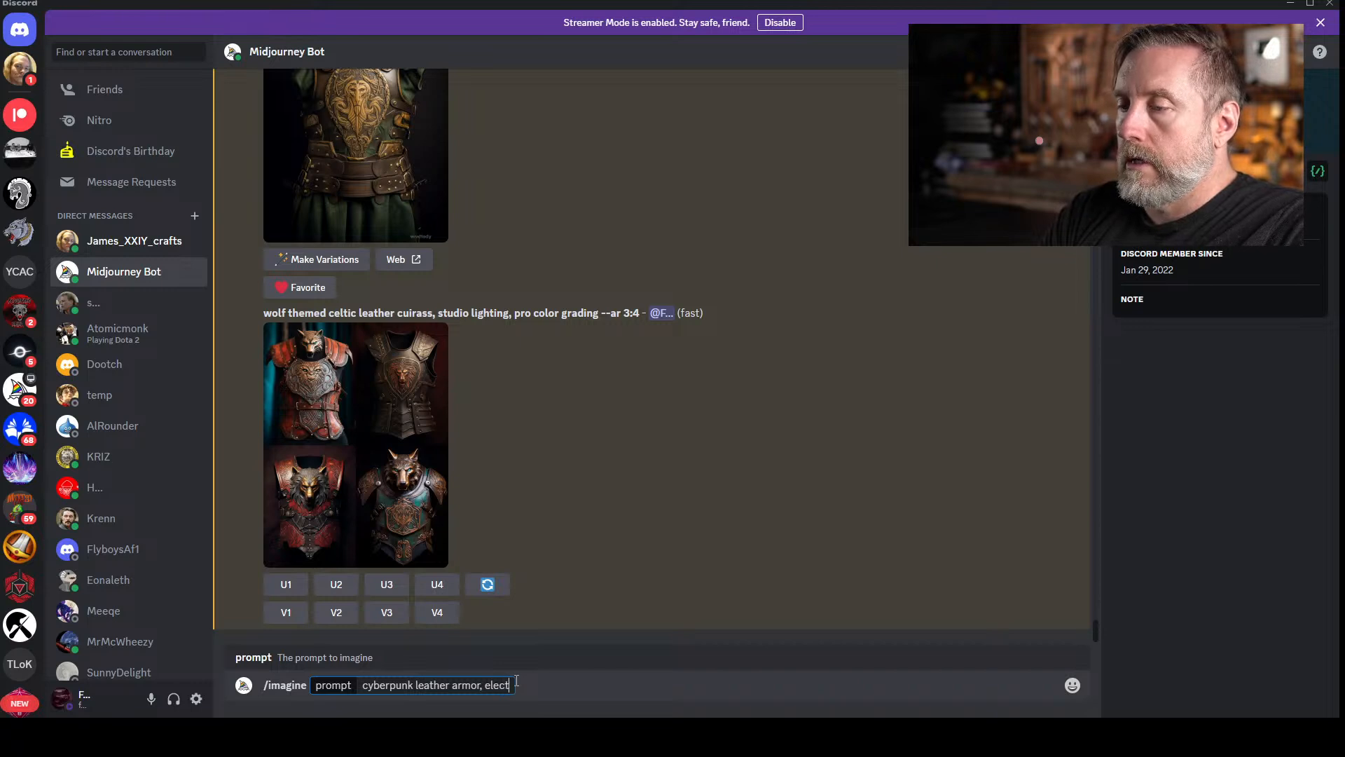
{"action": "type", "text": "ronics backgrou"}
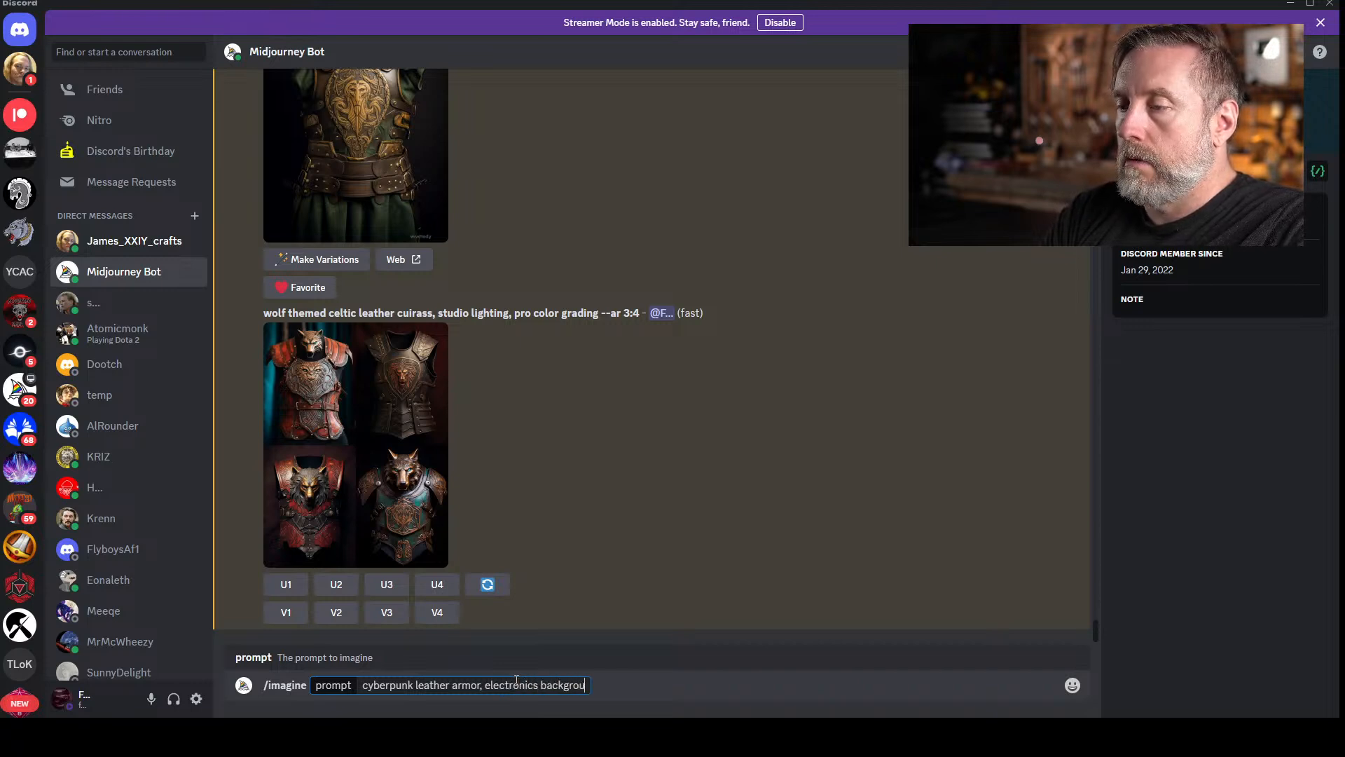
{"action": "type", "text": "nd, gritty, "}
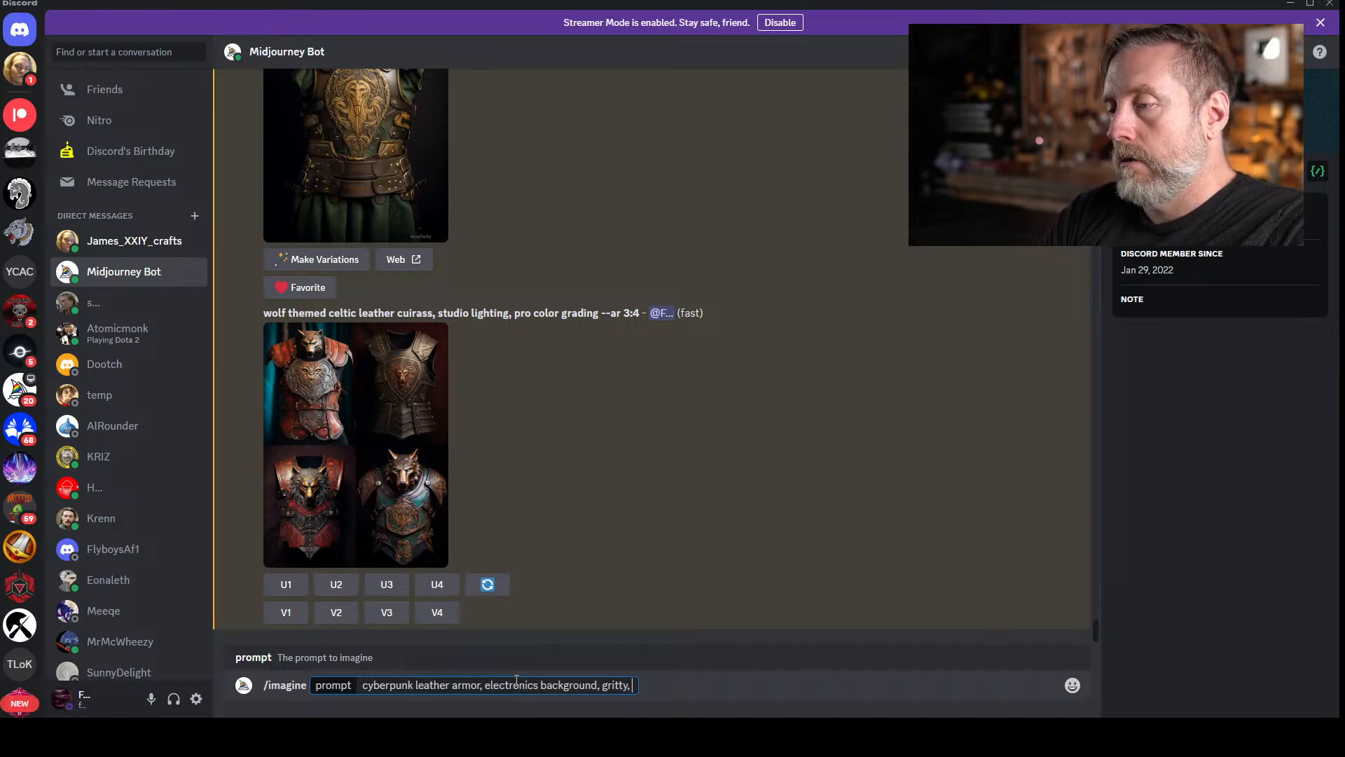
{"action": "type", "text": "futuristic,"}
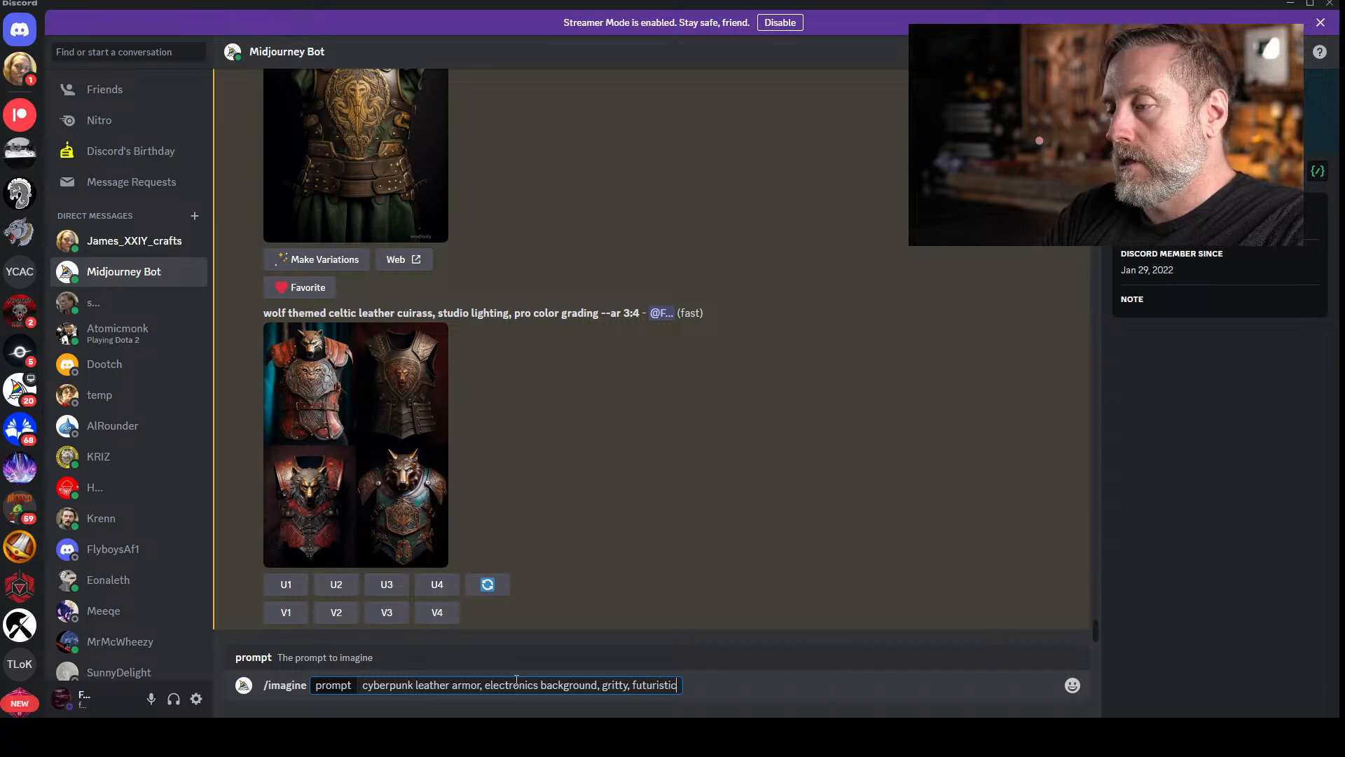
{"action": "key", "text": "BackSpace"}
{"action": "key", "text": "BackSpace"}
{"action": "type", "text": "--ar 3"}
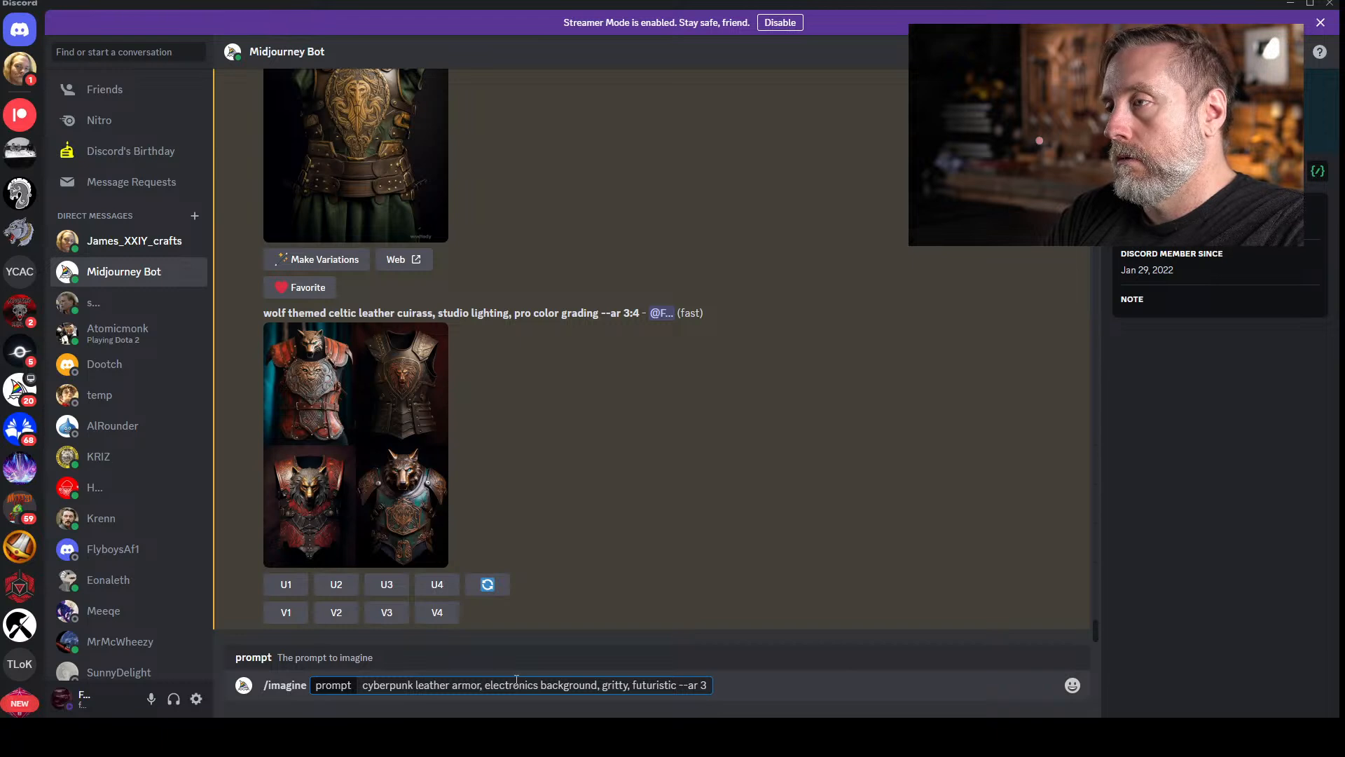
{"action": "type", "text": ":4"}
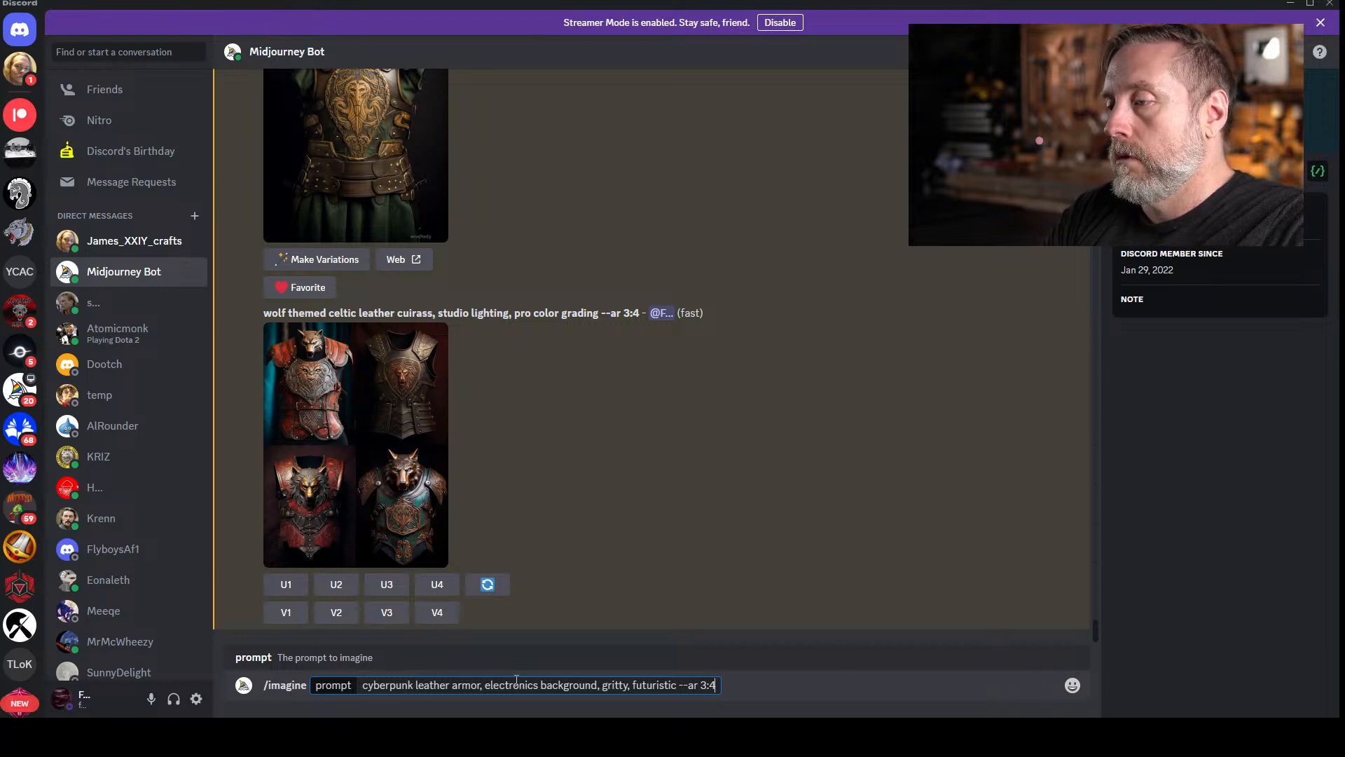
{"action": "key", "text": "Return"}
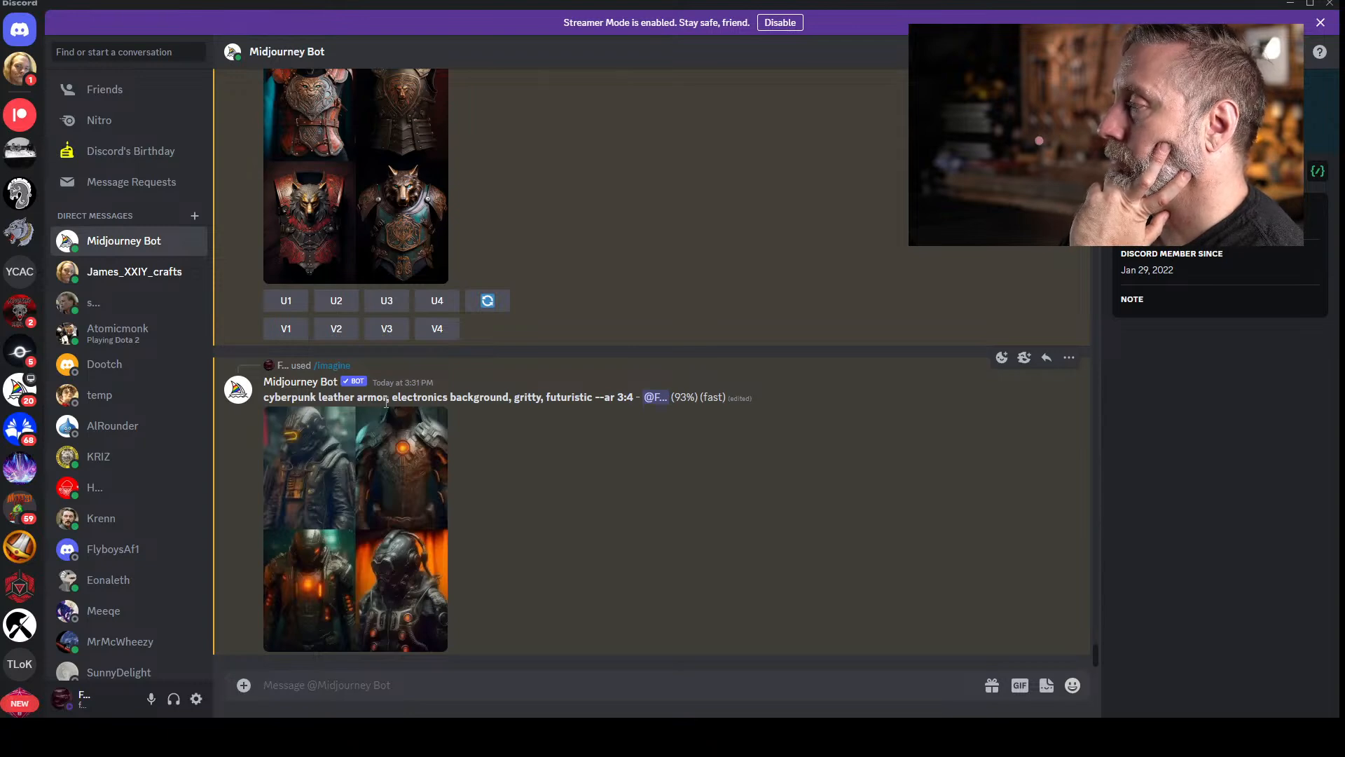
- View the cyberpunk leather armor image grid enlarged
{"action": "left_click", "coordinate": [372, 449]}
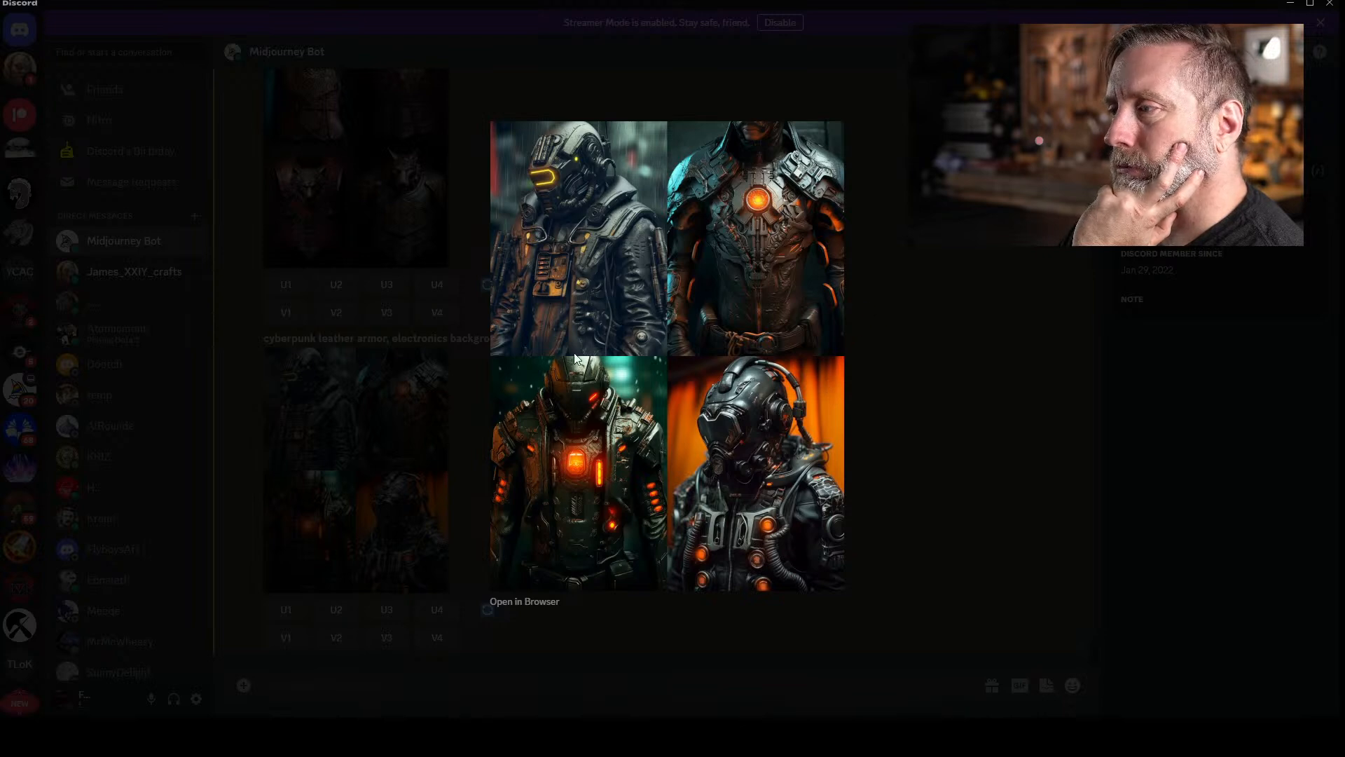
{"action": "left_click", "coordinate": [967, 325]}
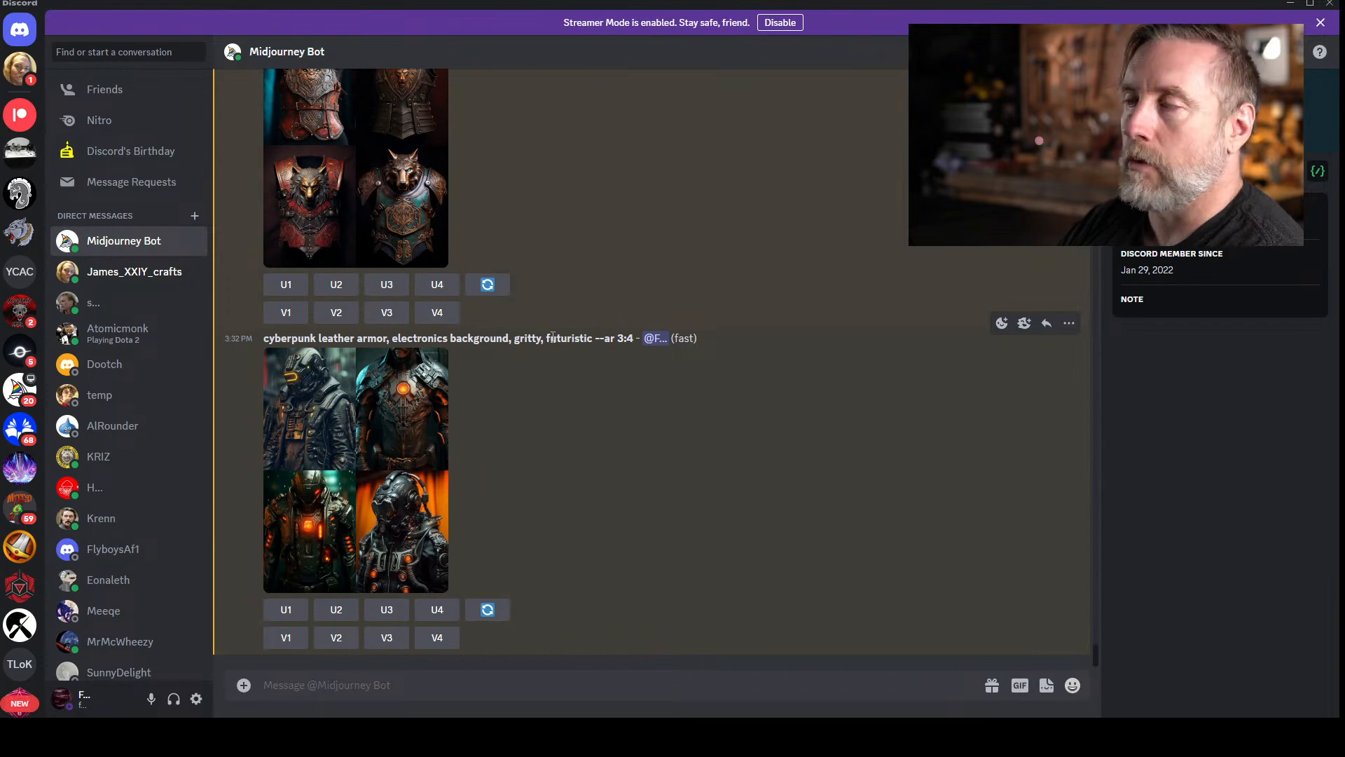
- Go back to the direct messages and check the crafts contact's conversation for a response to the shared cuirass image
{"action": "left_click", "coordinate": [31, 77]}
{"action": "left_click", "coordinate": [18, 104]}
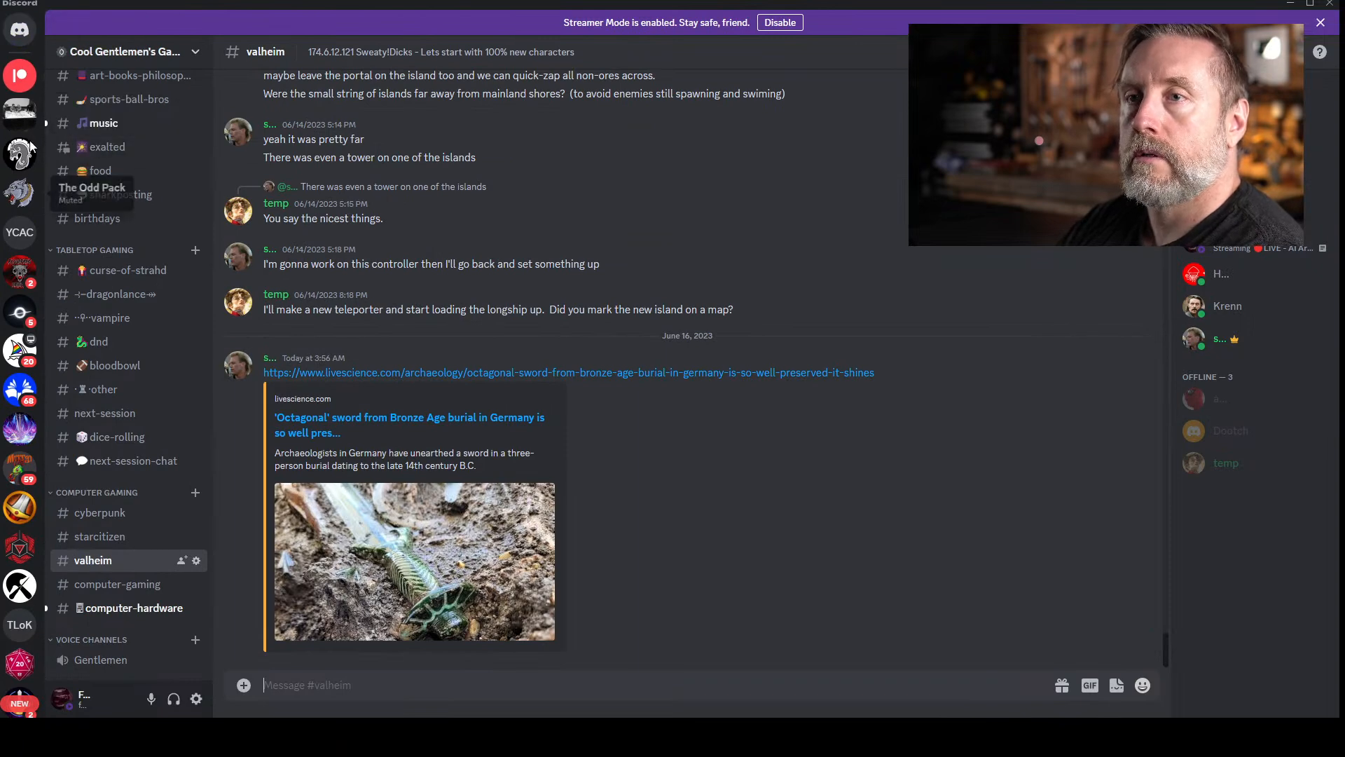
{"action": "left_click", "coordinate": [21, 30]}
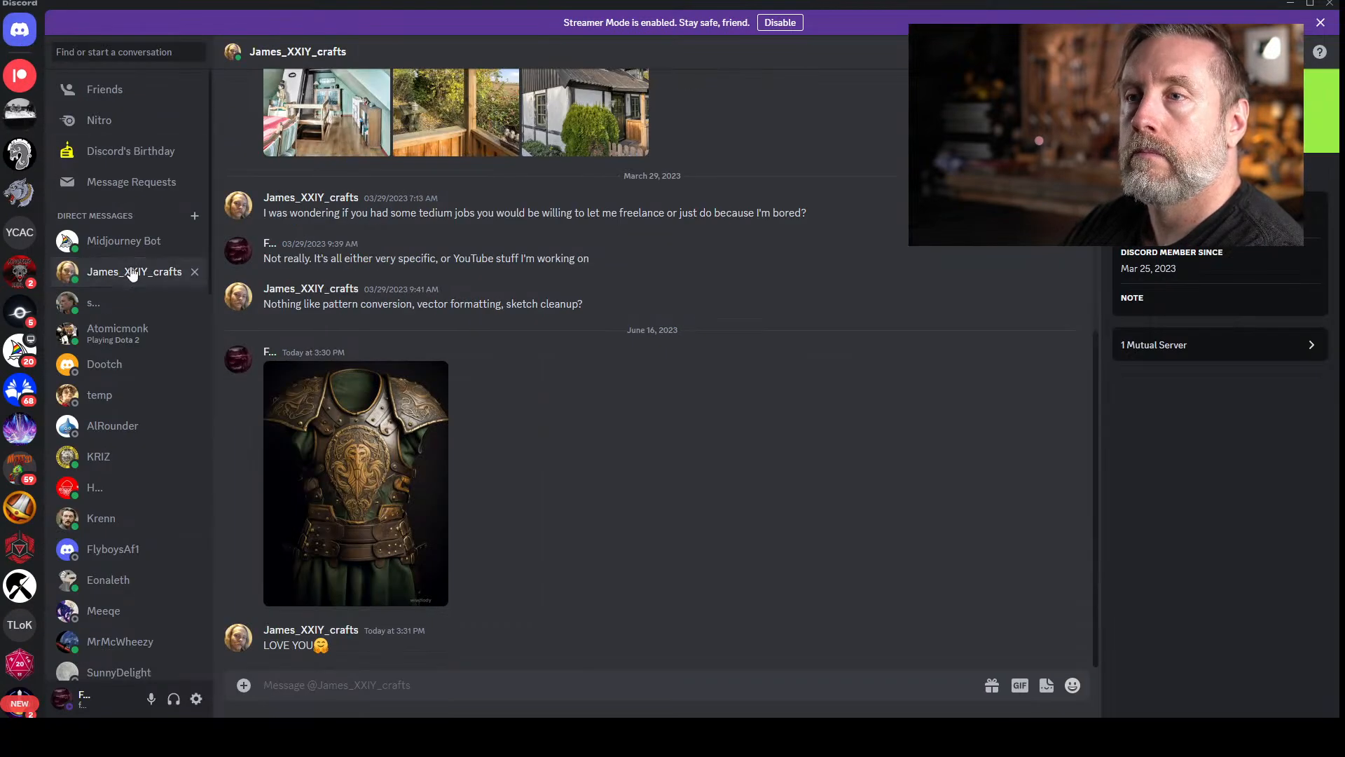
- Return to the Midjourney Bot conversation from the crafts contact's messages
{"action": "left_click", "coordinate": [106, 242]}
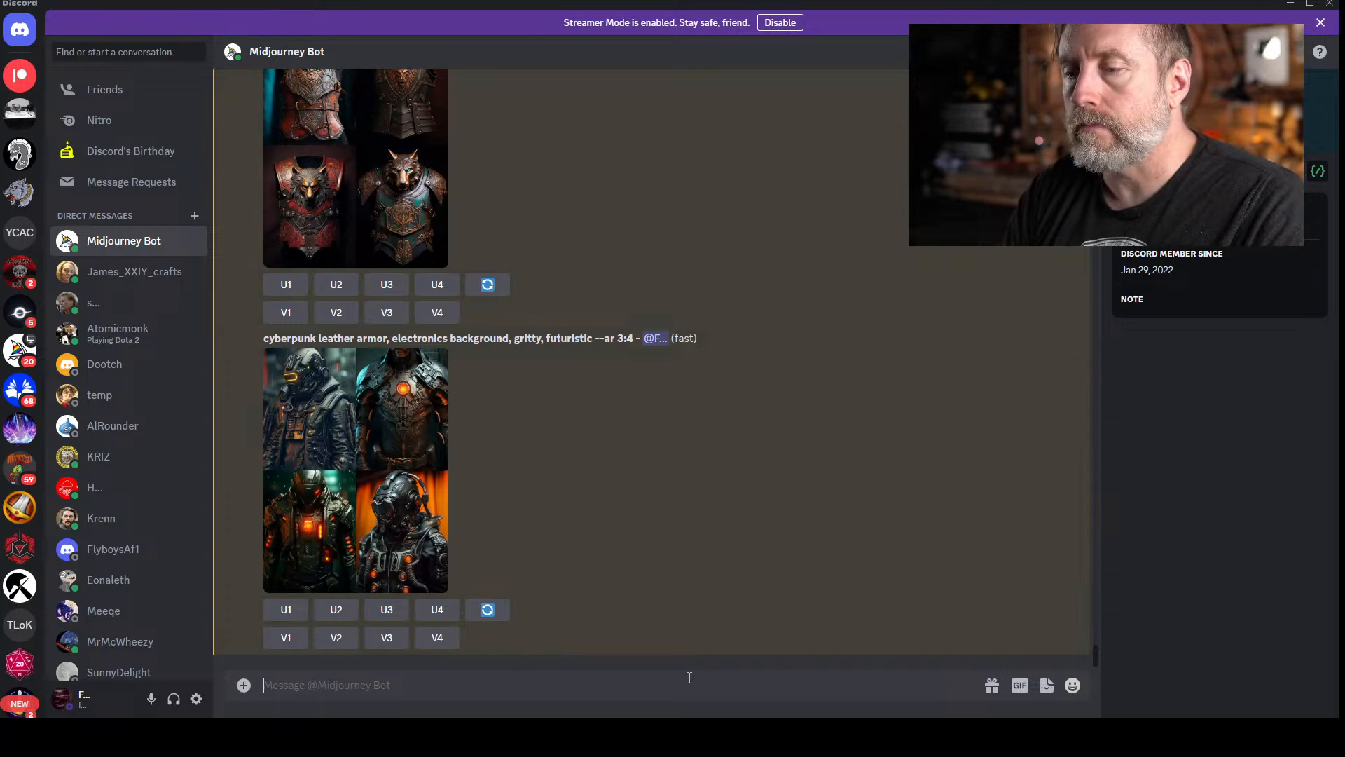
{"action": "type", "text": "/imag"}
{"action": "key", "text": "Tab"}
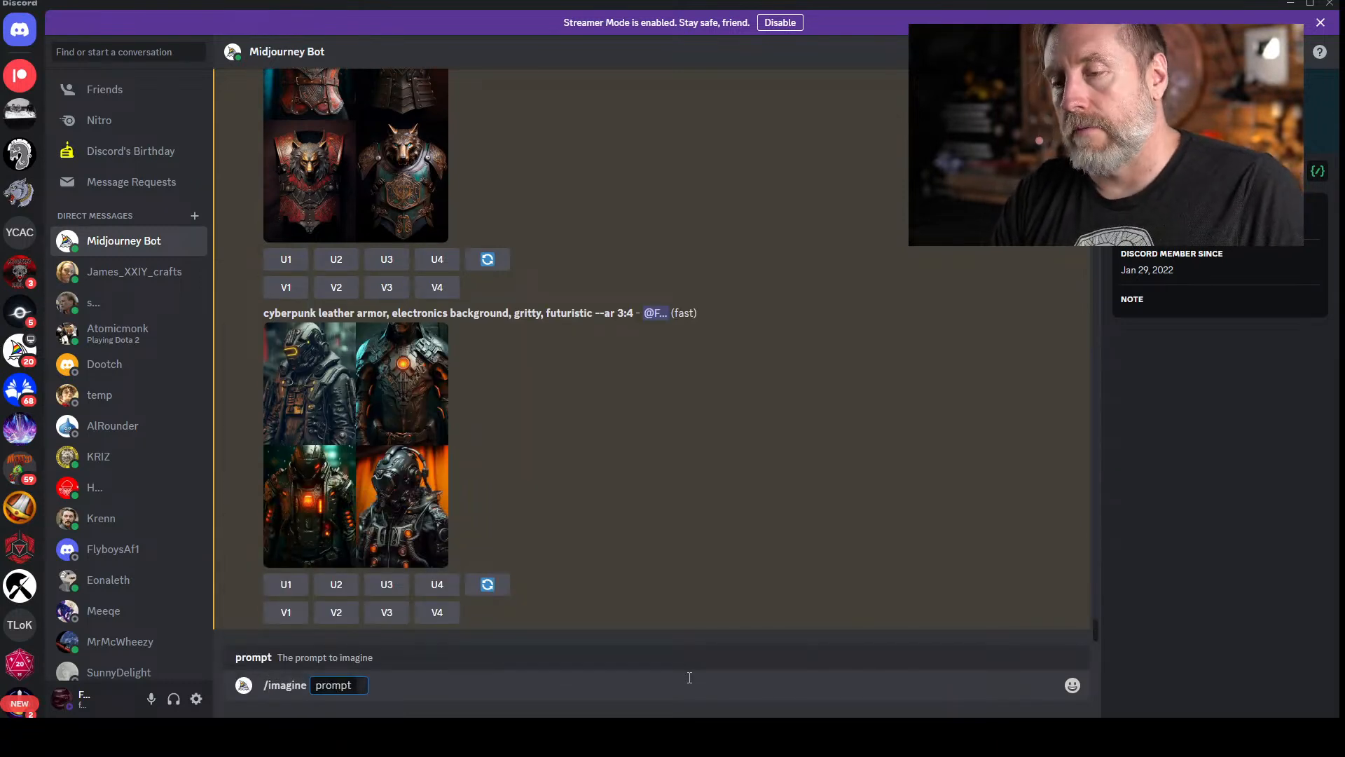
{"action": "key", "text": "BackSpace"}
{"action": "key", "text": "BackSpace"}
{"action": "key", "text": "BackSpace"}
{"action": "key", "text": "BackSpace"}
{"action": "key", "text": "BackSpace"}
{"action": "key", "text": "BackSpace"}
{"action": "key", "text": "BackSpace"}
{"action": "key", "text": "BackSpace"}
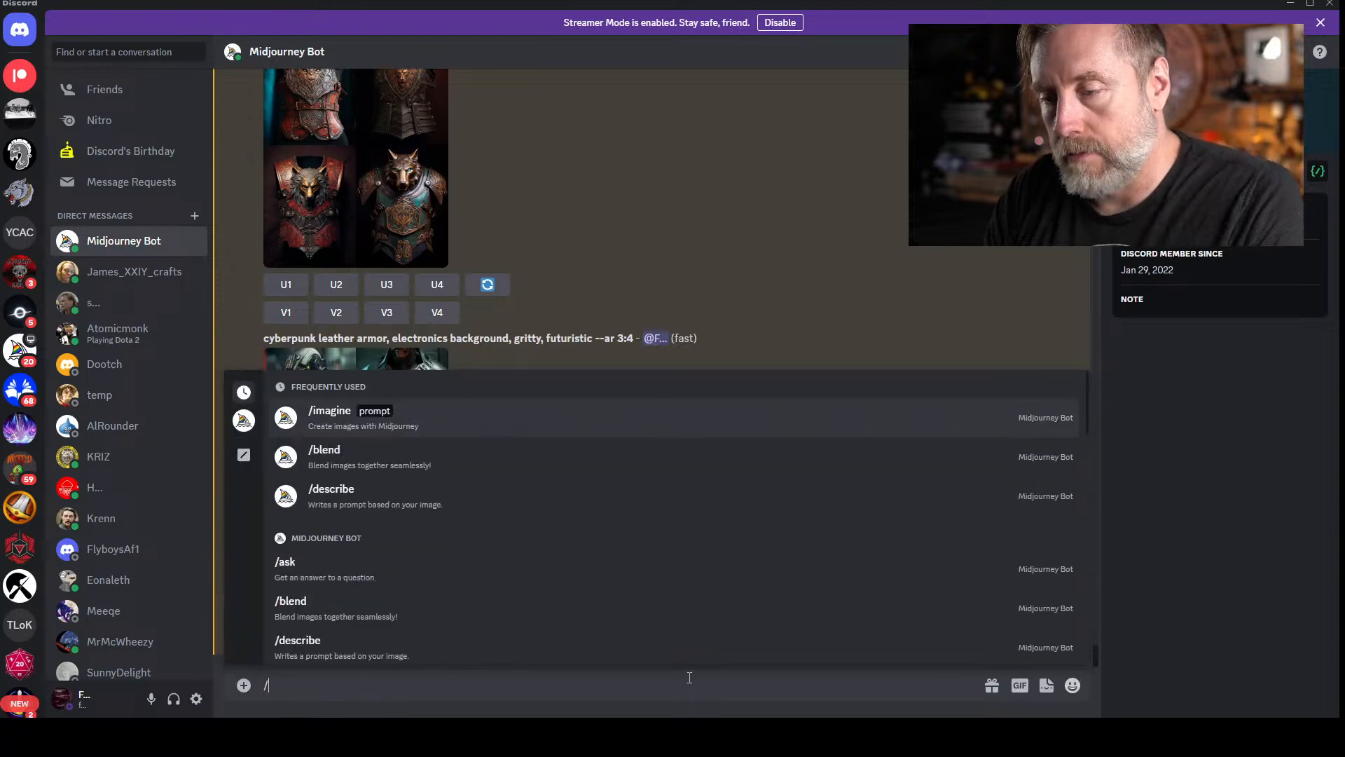
- Generate an image grid with the imagine prompt "cyberpunk helmet, tokyo, shallow depth of field, pro color grading, studio lighting, neon --ar 16:9"
{"action": "type", "text": "imagin"}
{"action": "key", "text": "Tab"}
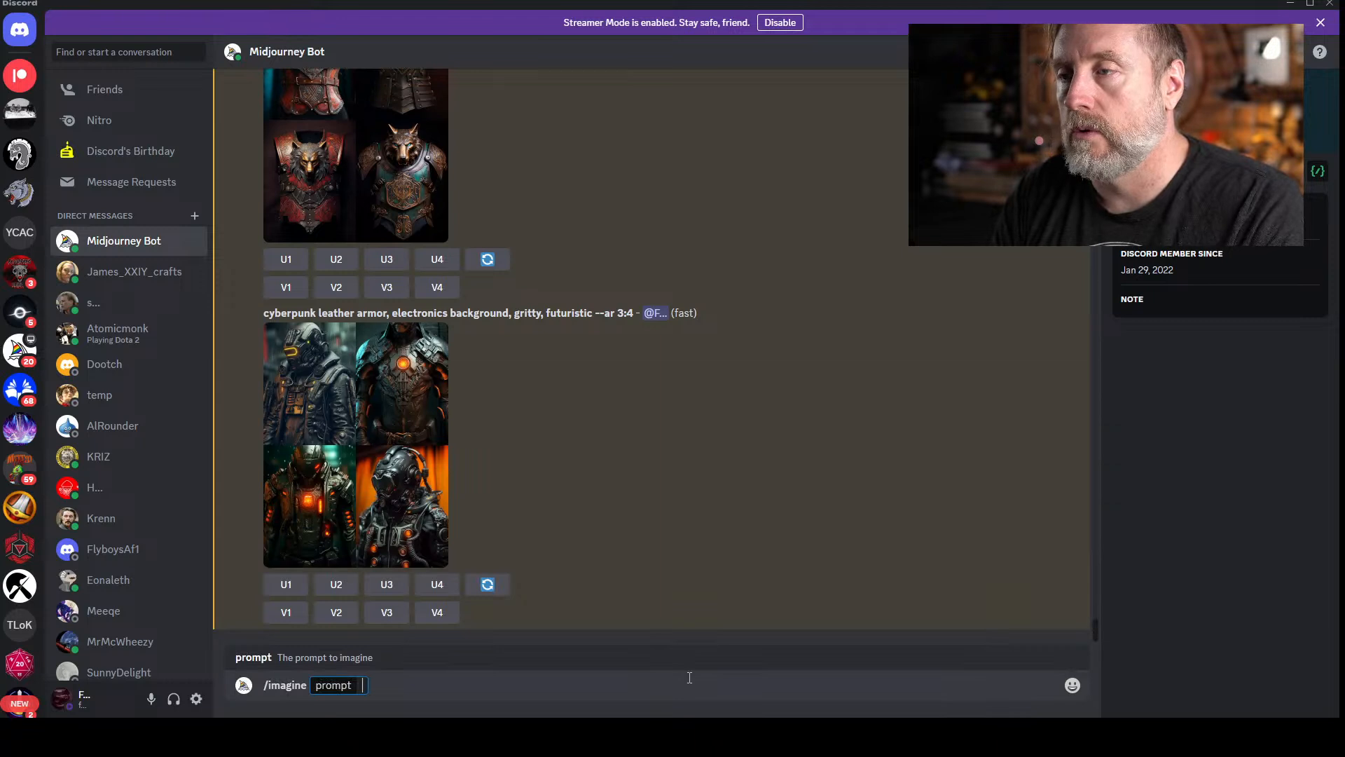
{"action": "type", "text": "cyberpunk hel"}
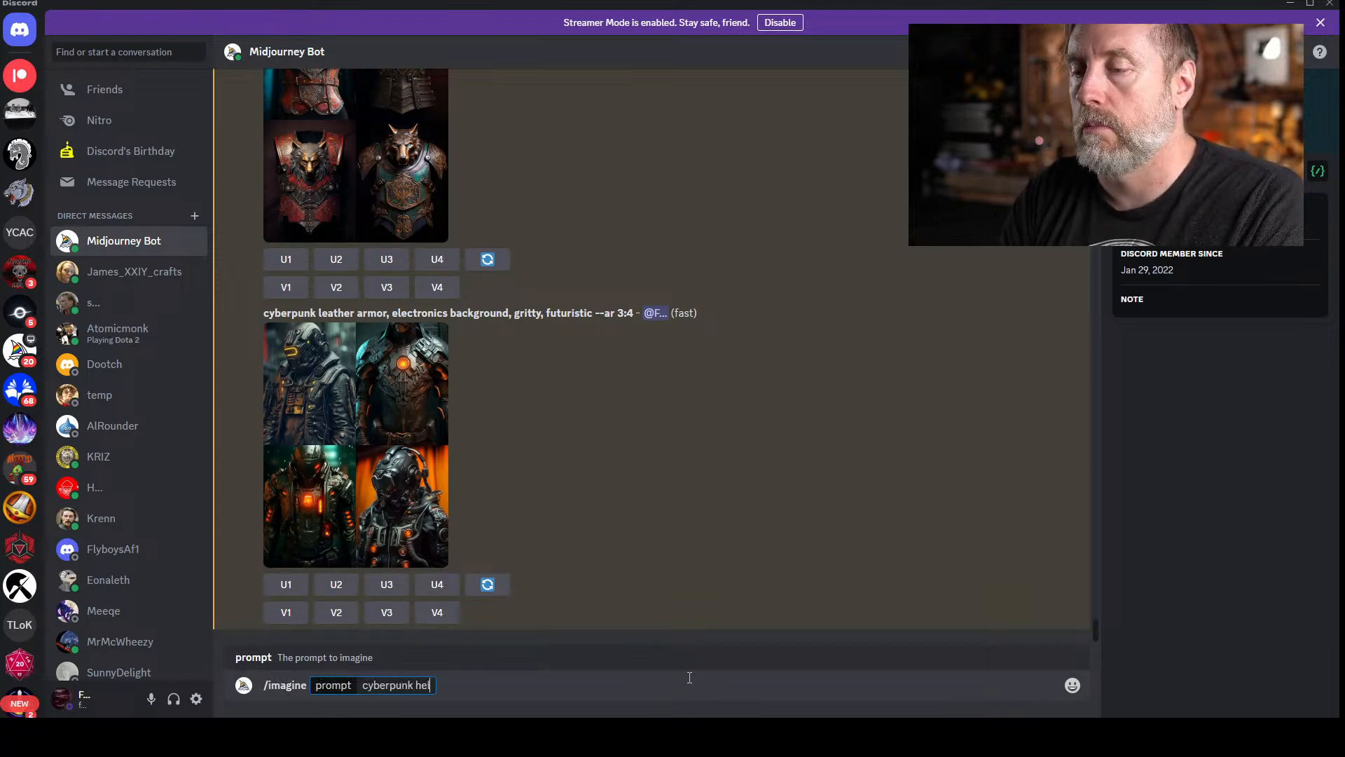
{"action": "type", "text": "met, "}
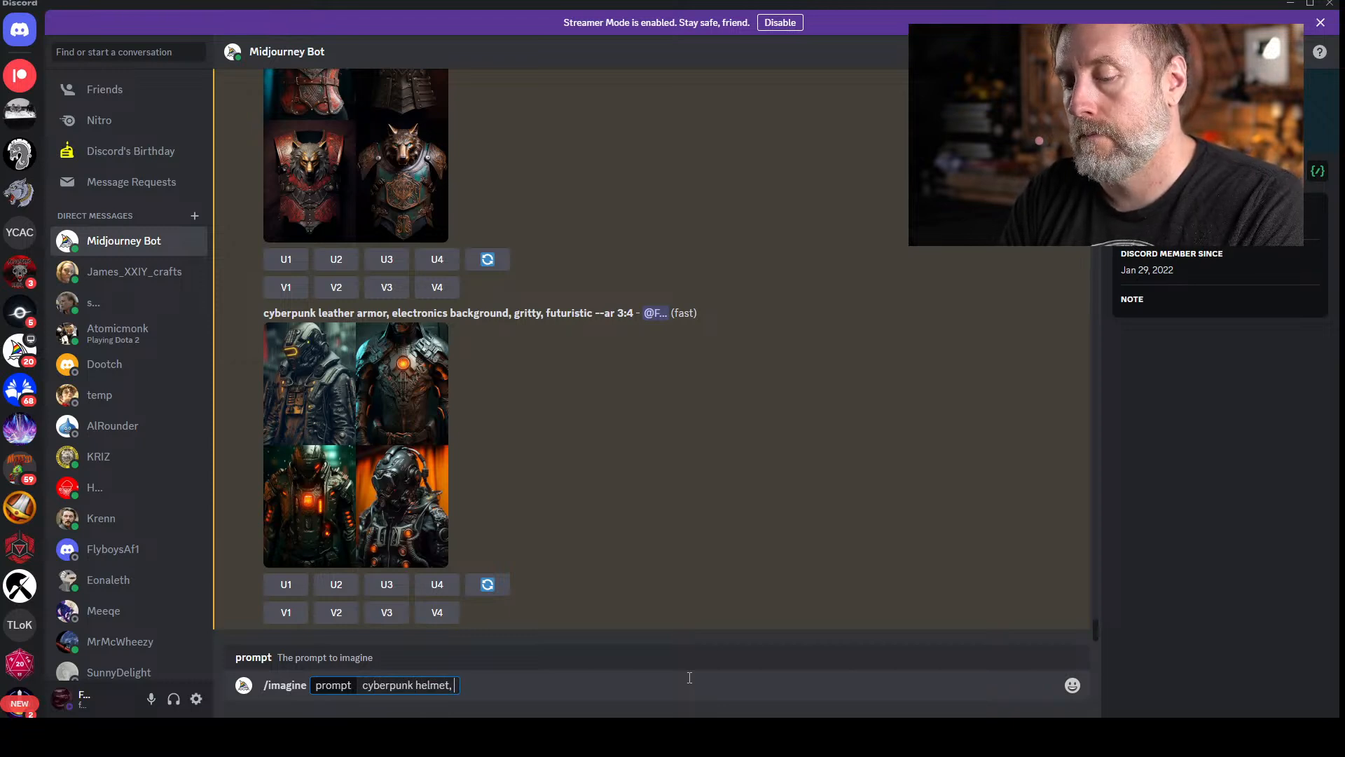
{"action": "type", "text": "tokyo"}
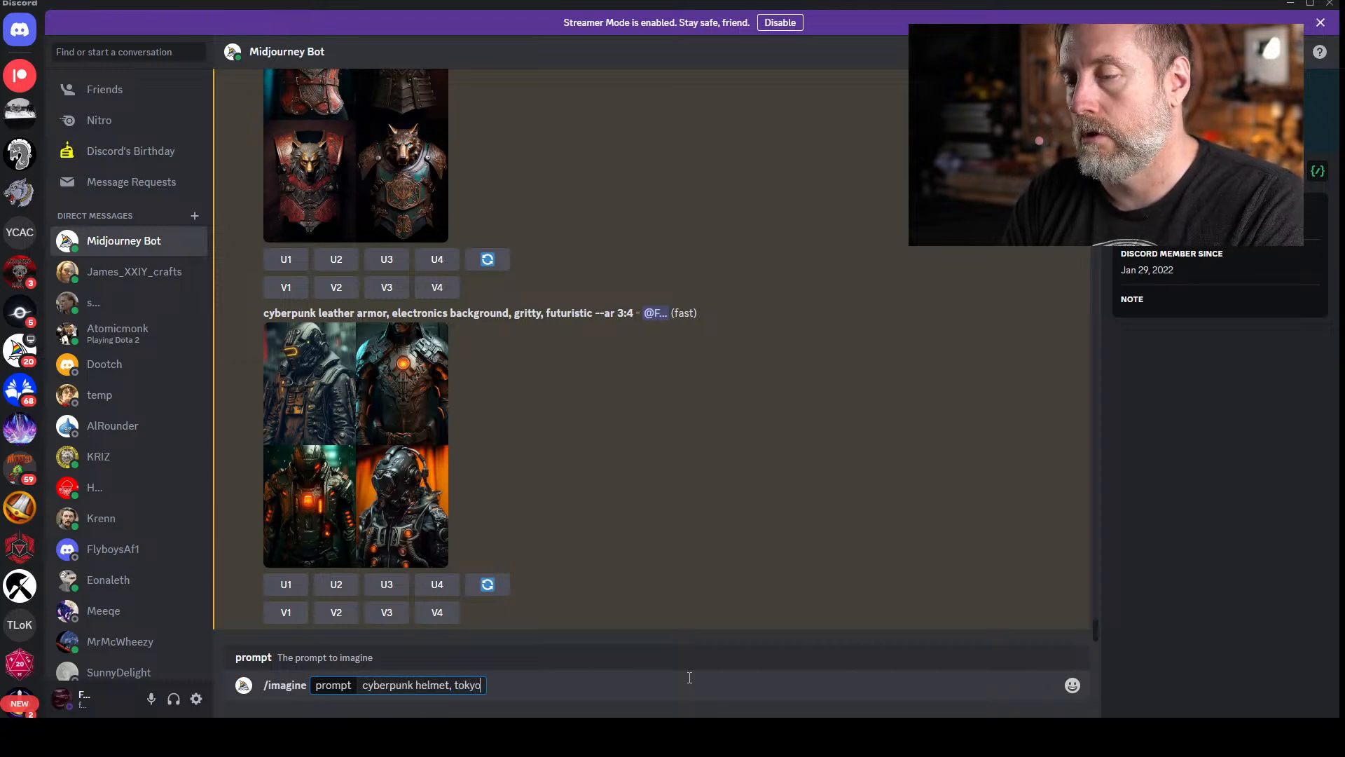
{"action": "type", "text": ", shallow dep"}
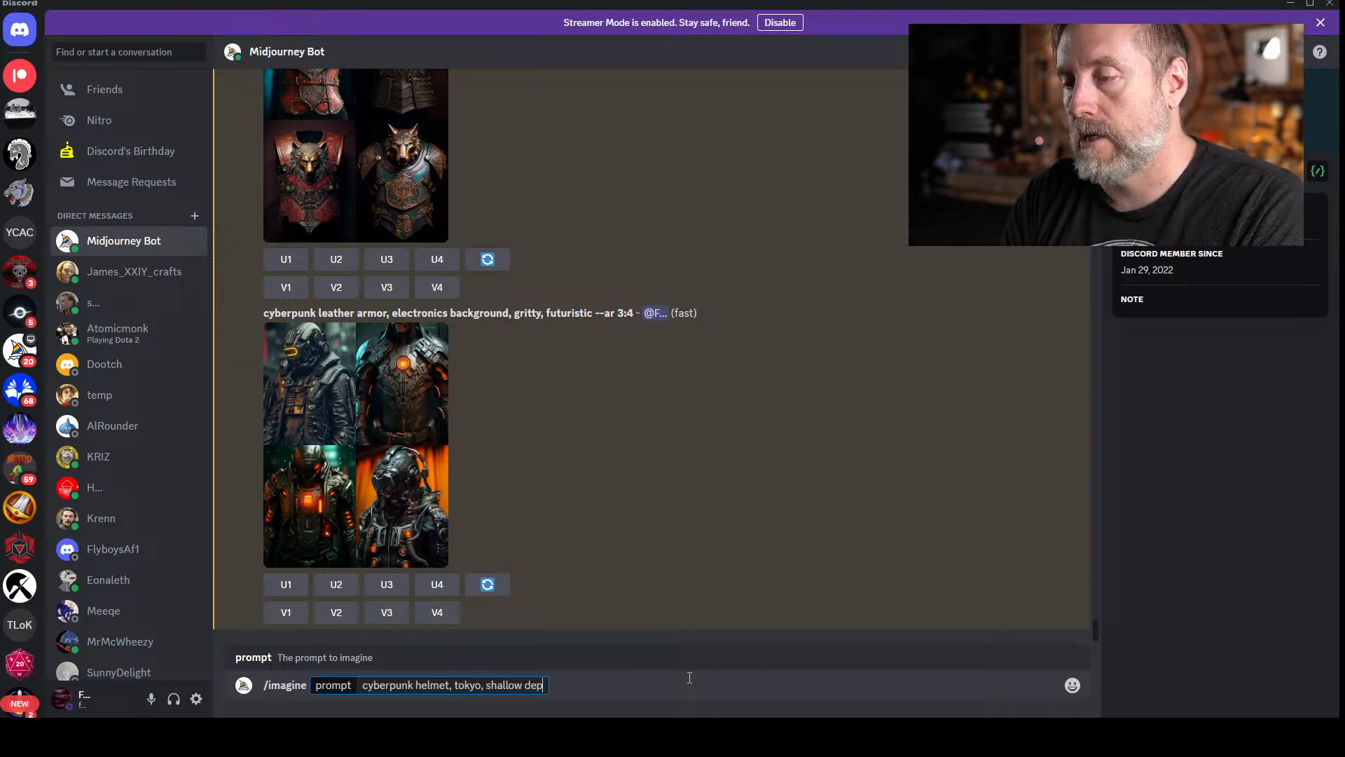
{"action": "type", "text": "th of field,"}
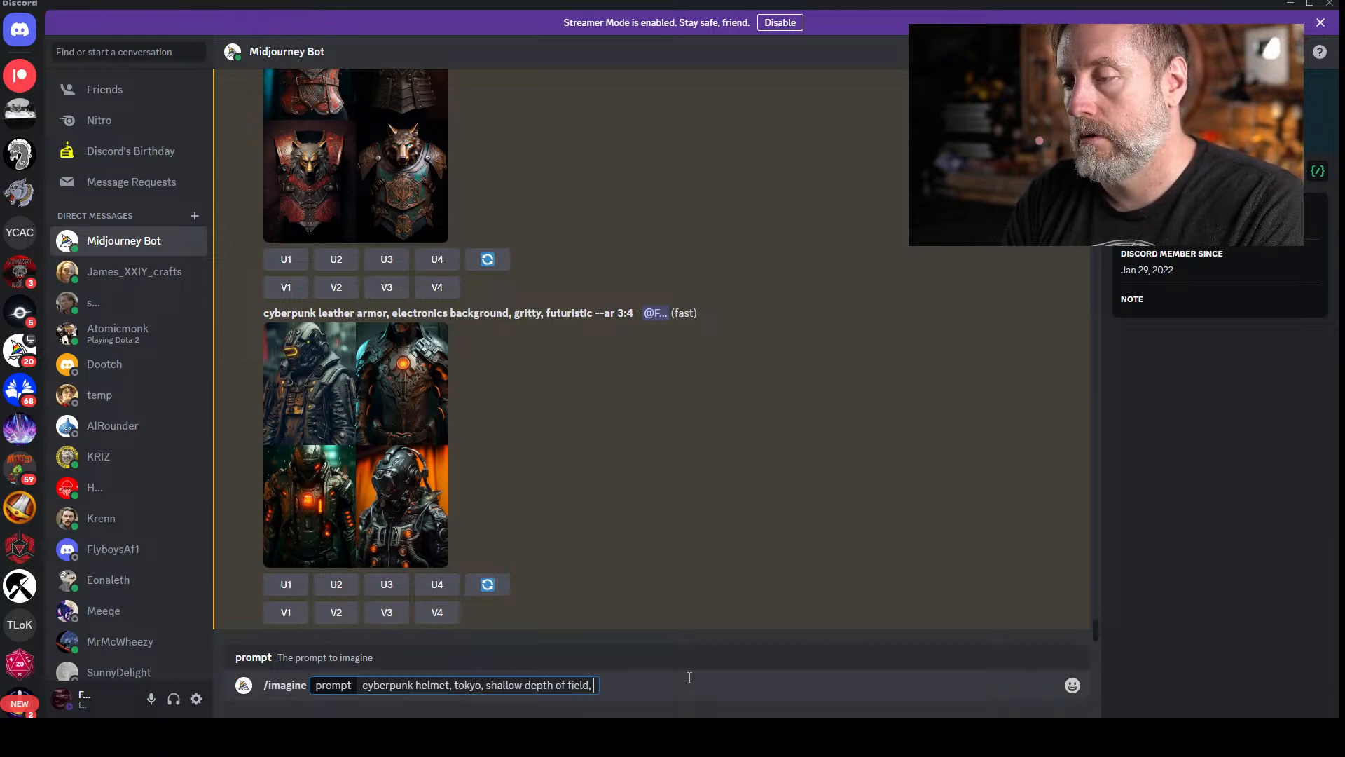
{"action": "type", "text": " pro"}
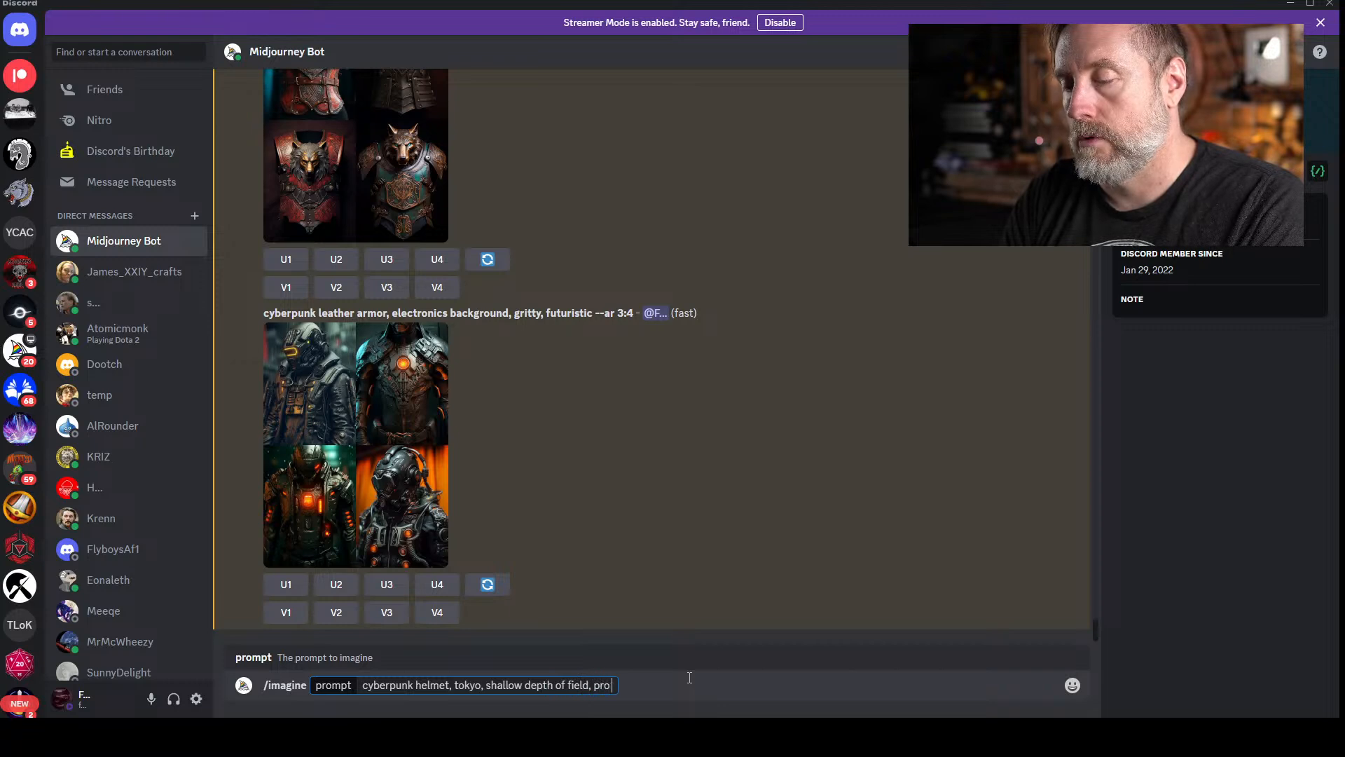
{"action": "type", "text": " color grading"}
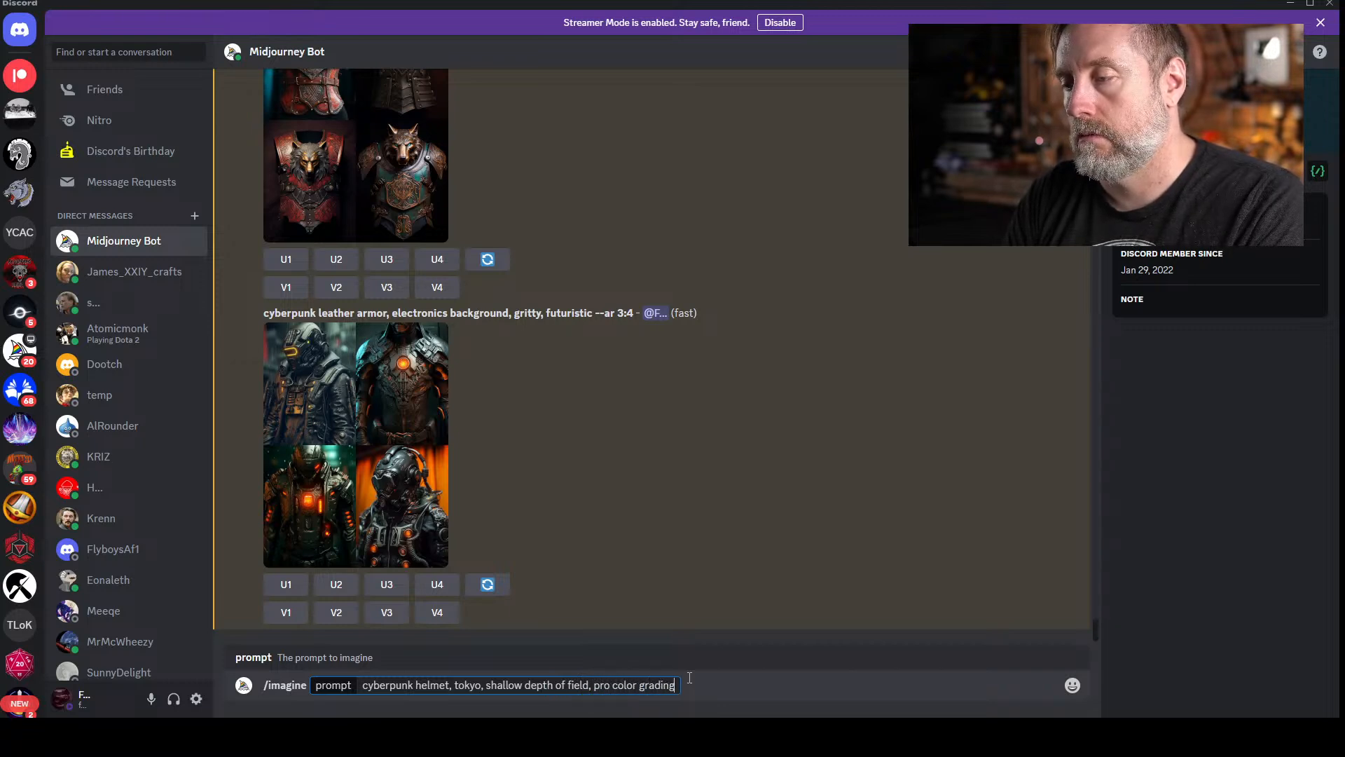
{"action": "type", "text": ", studio li"}
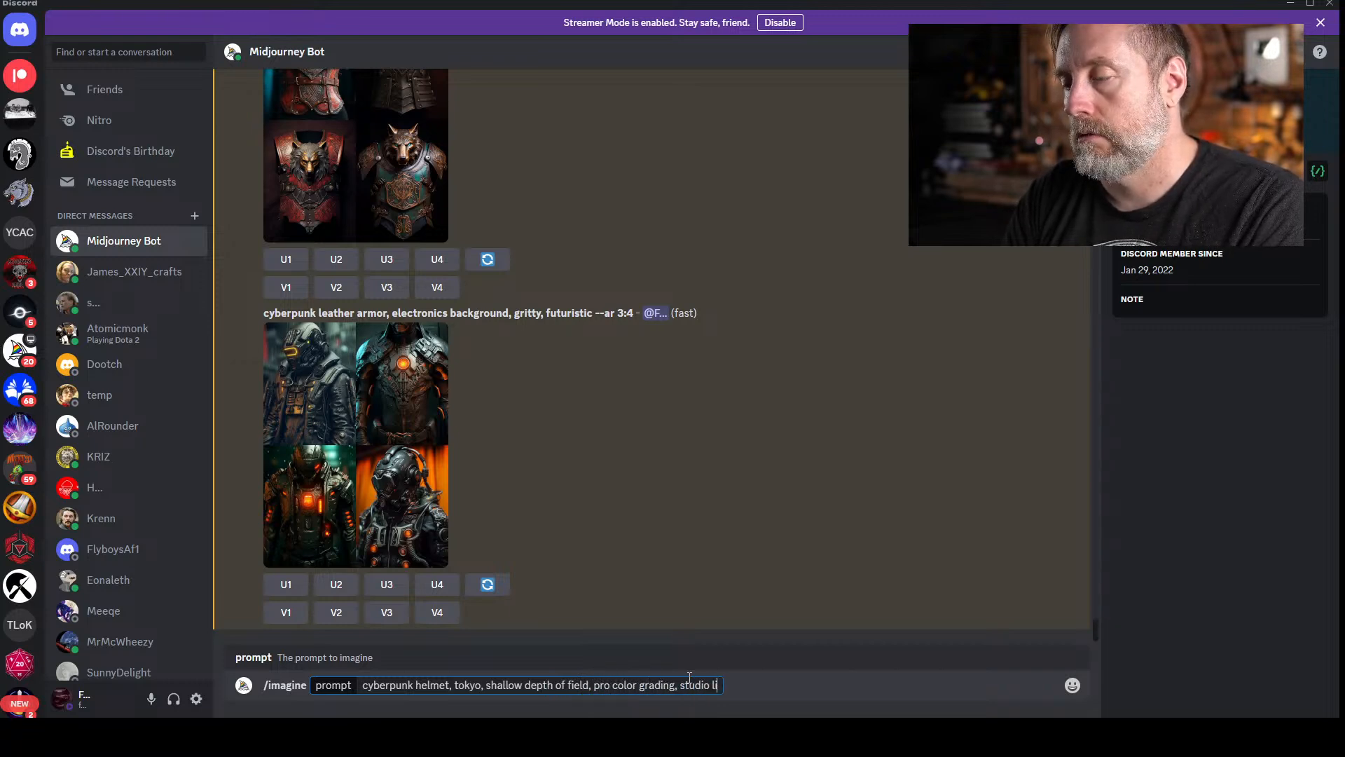
{"action": "type", "text": "ghting, neon,"}
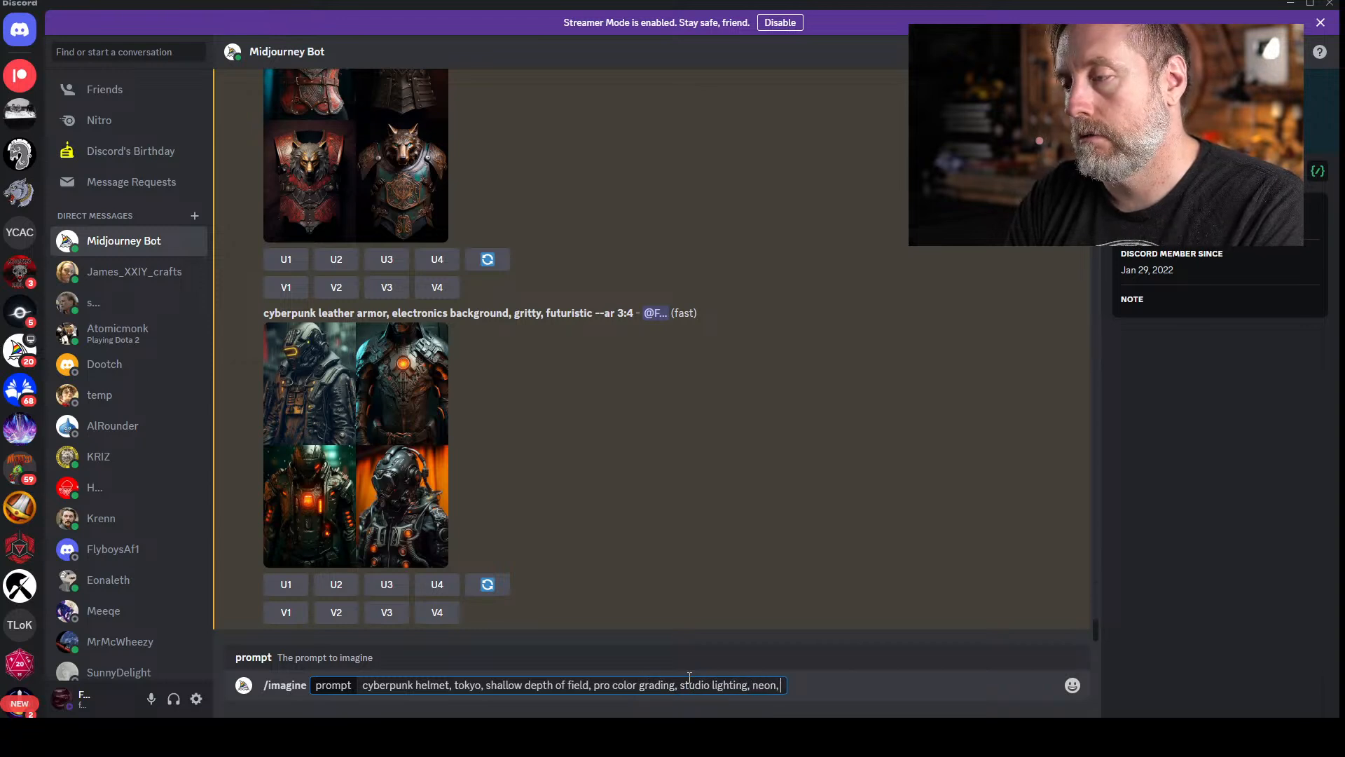
{"action": "key", "text": "BackSpace"}
{"action": "key", "text": "BackSpace"}
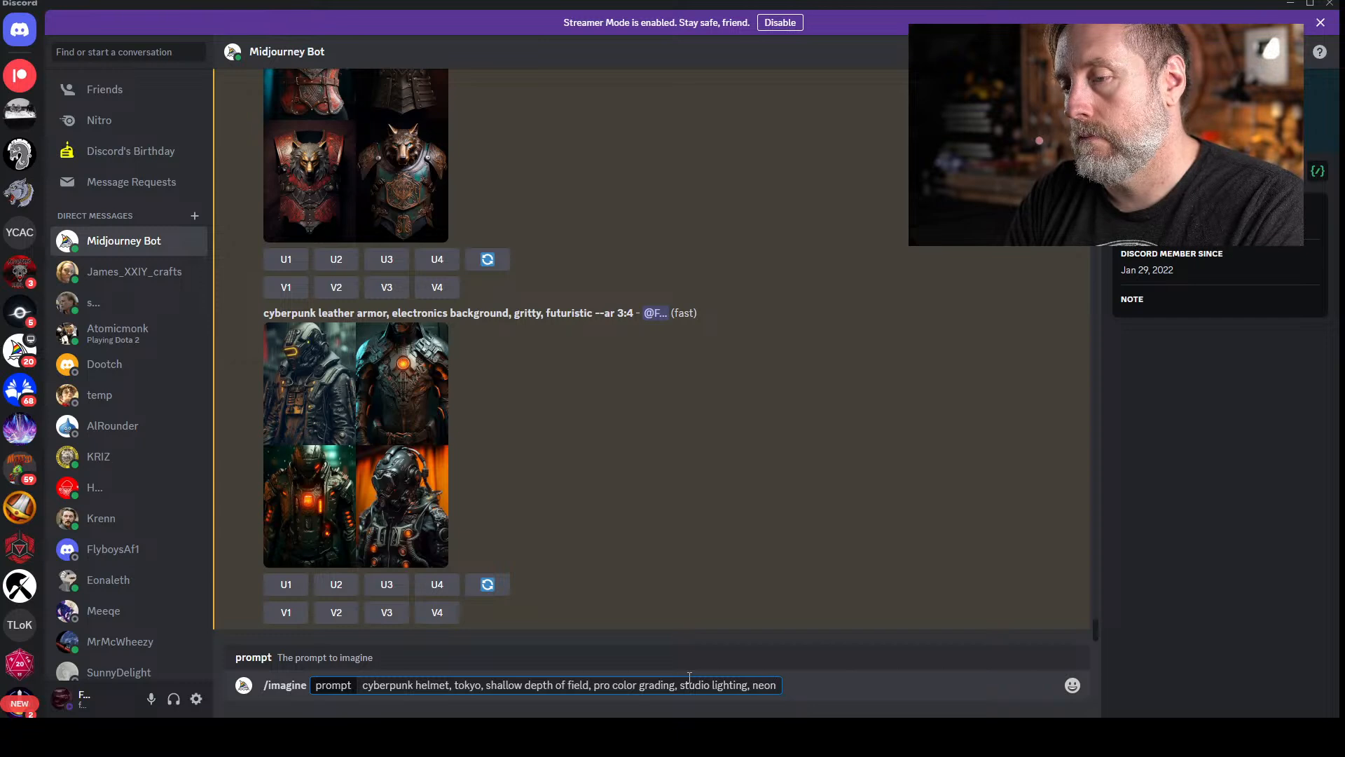
{"action": "type", "text": "--ar 15"}
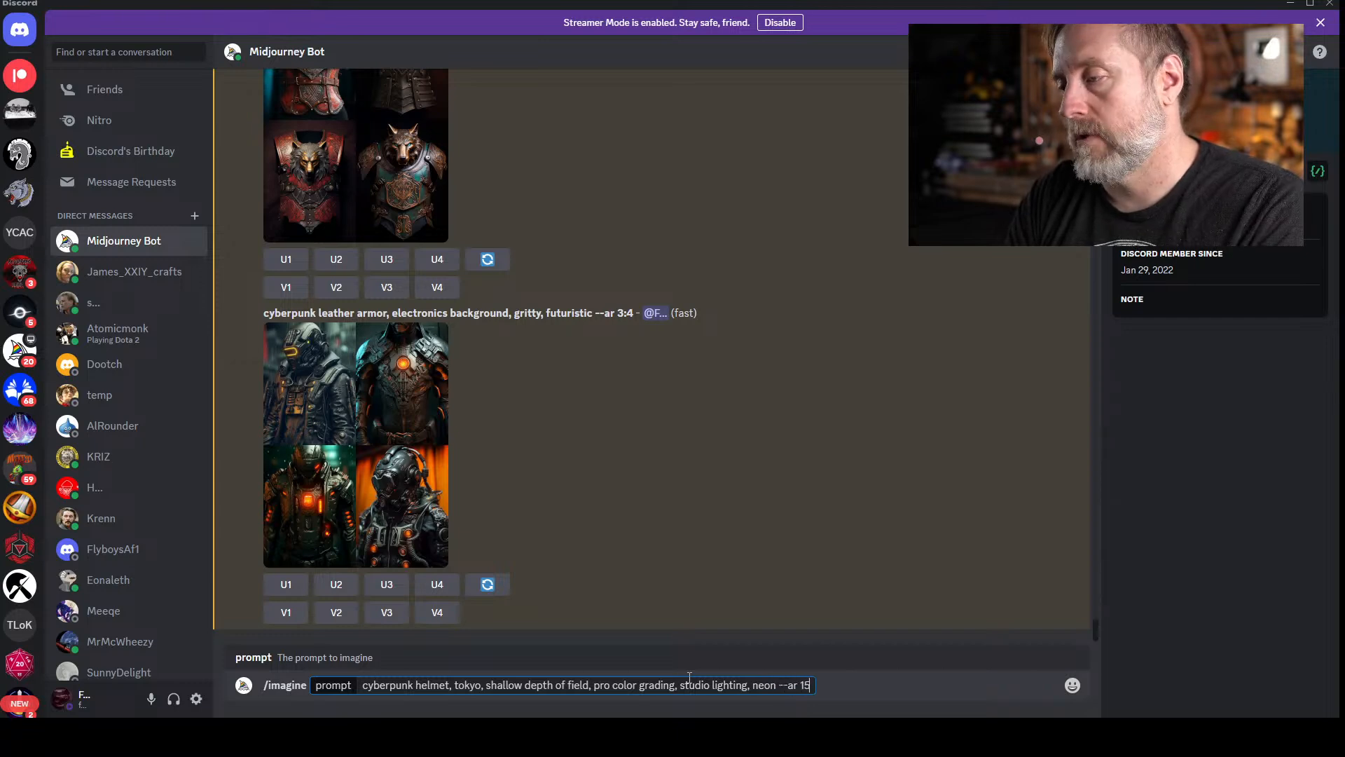
{"action": "type", "text": ":9"}
{"action": "key", "text": "Return"}
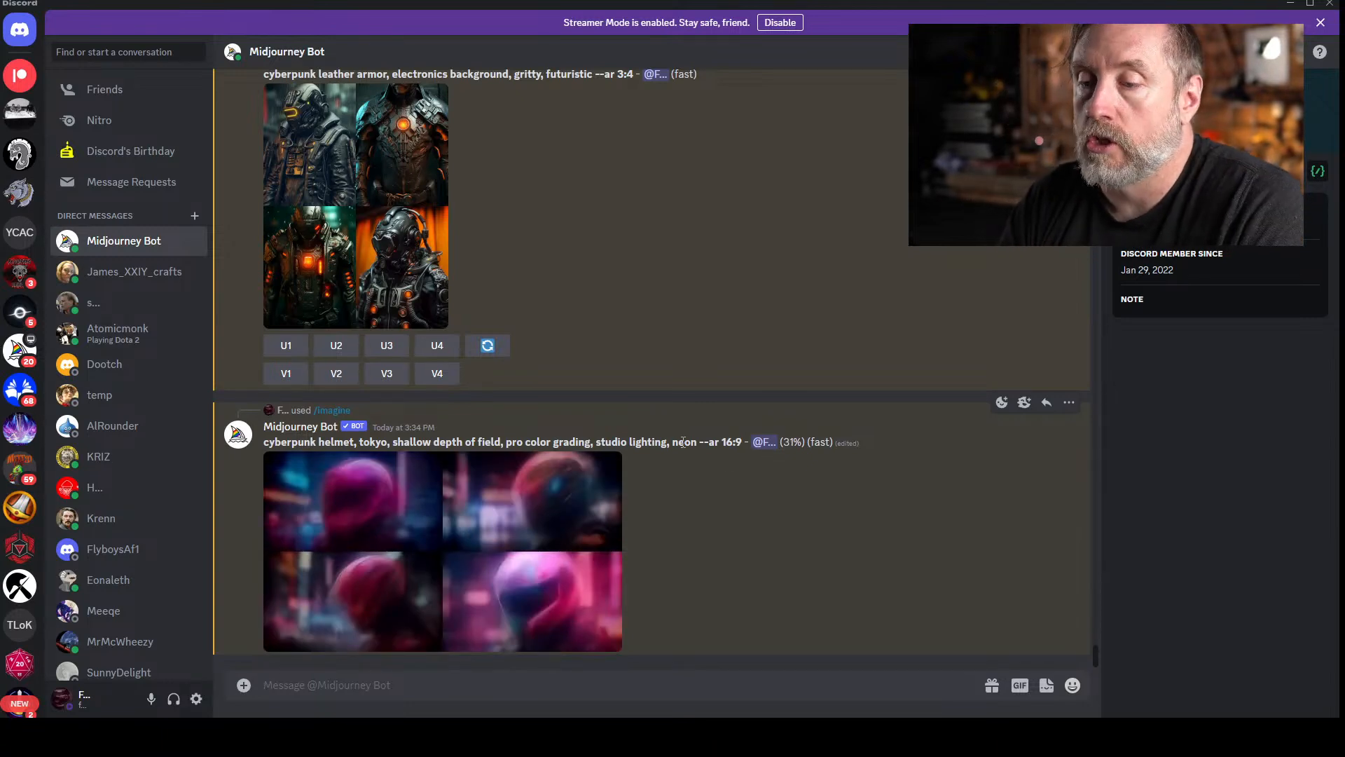
- Generate an image grid with the imagine prompt "t-shirt design, cyberpunk girl, leather armor, standing in the street, holding a rifle"
{"action": "type", "text": "/imagine"}
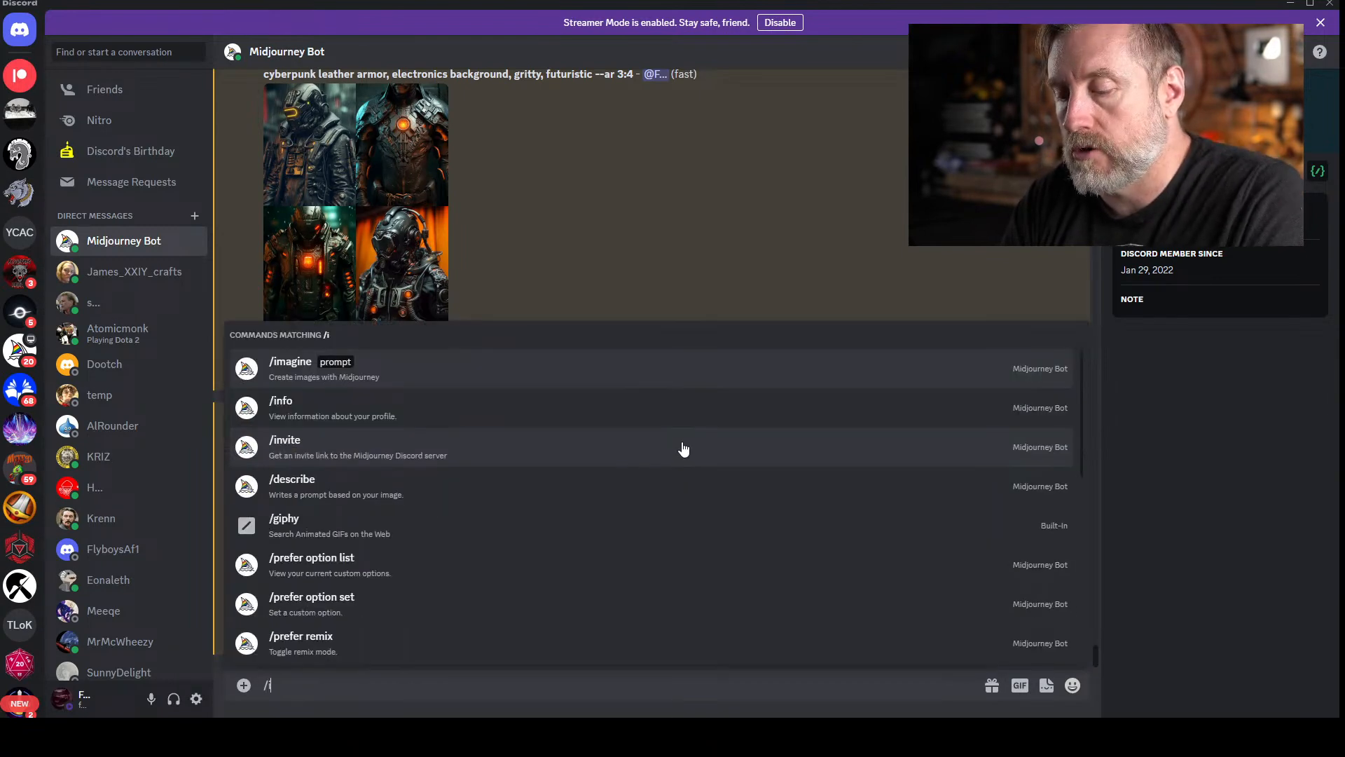
{"action": "key", "text": "Tab"}
{"action": "type", "text": "t-shir"}
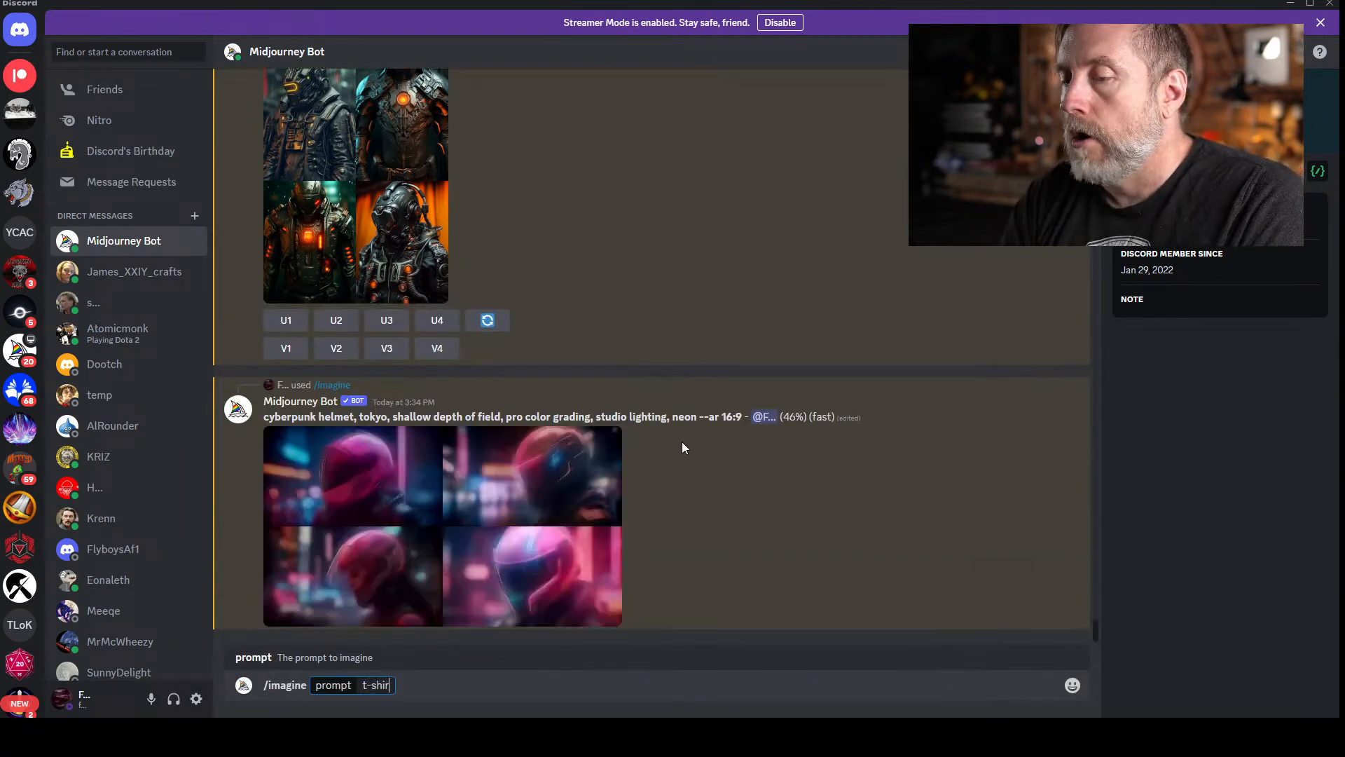
{"action": "type", "text": "t design, cybper"}
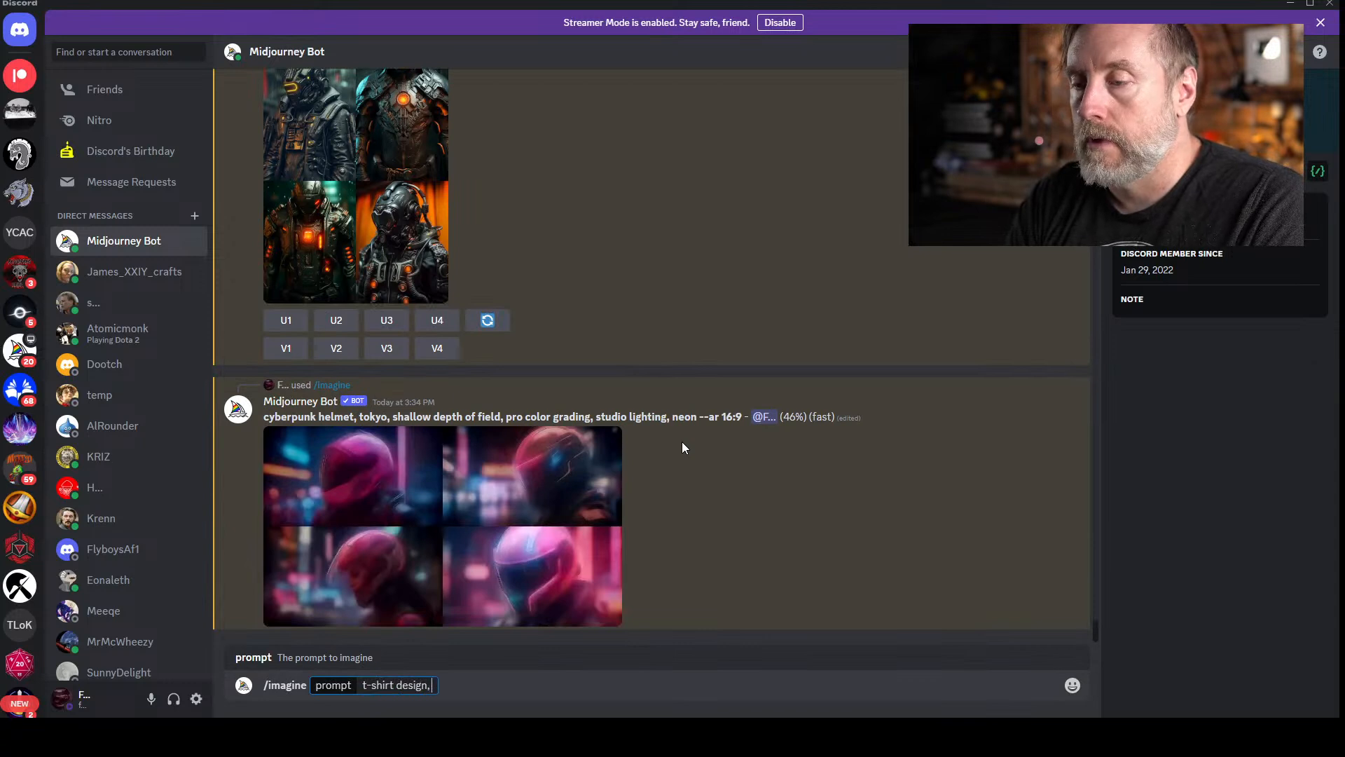
{"action": "key", "text": "BackSpace"}
{"action": "key", "text": "BackSpace"}
{"action": "key", "text": "BackSpace"}
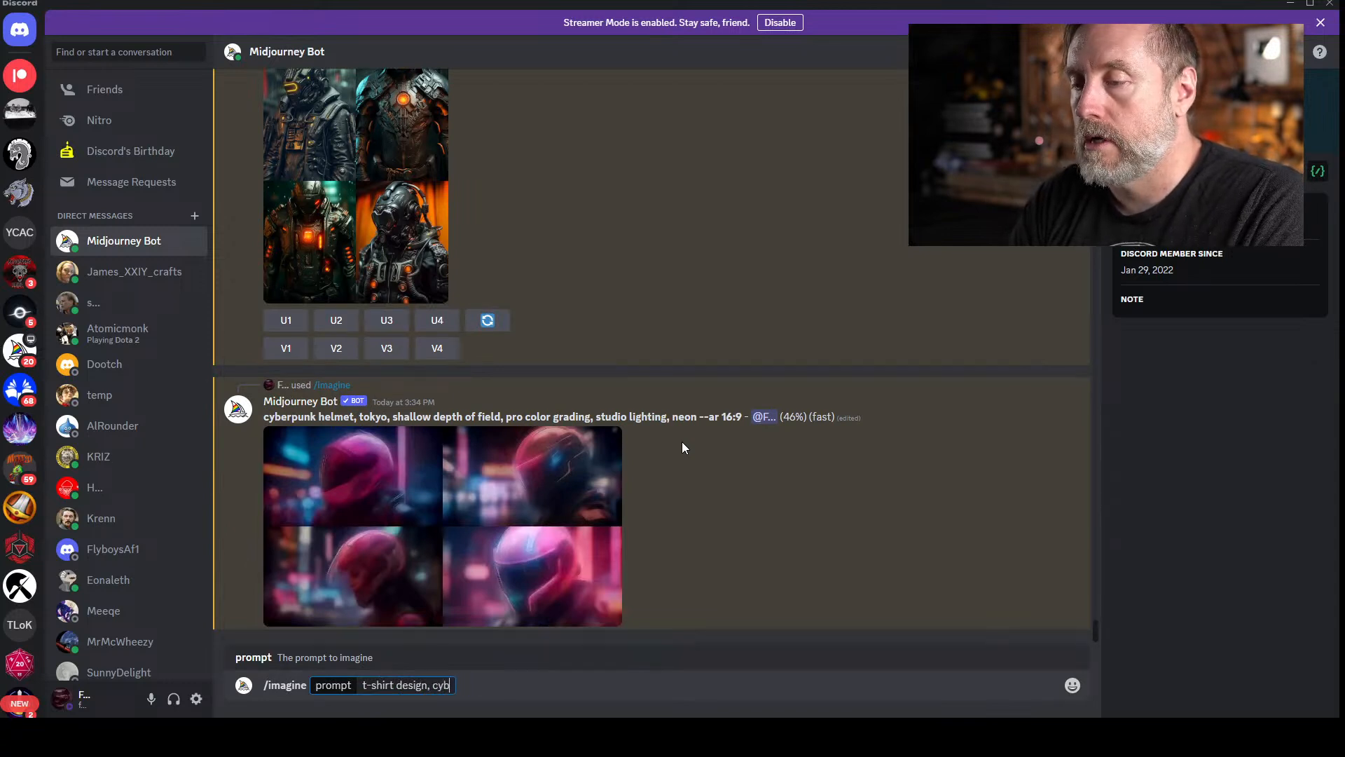
{"action": "type", "text": "erpu"}
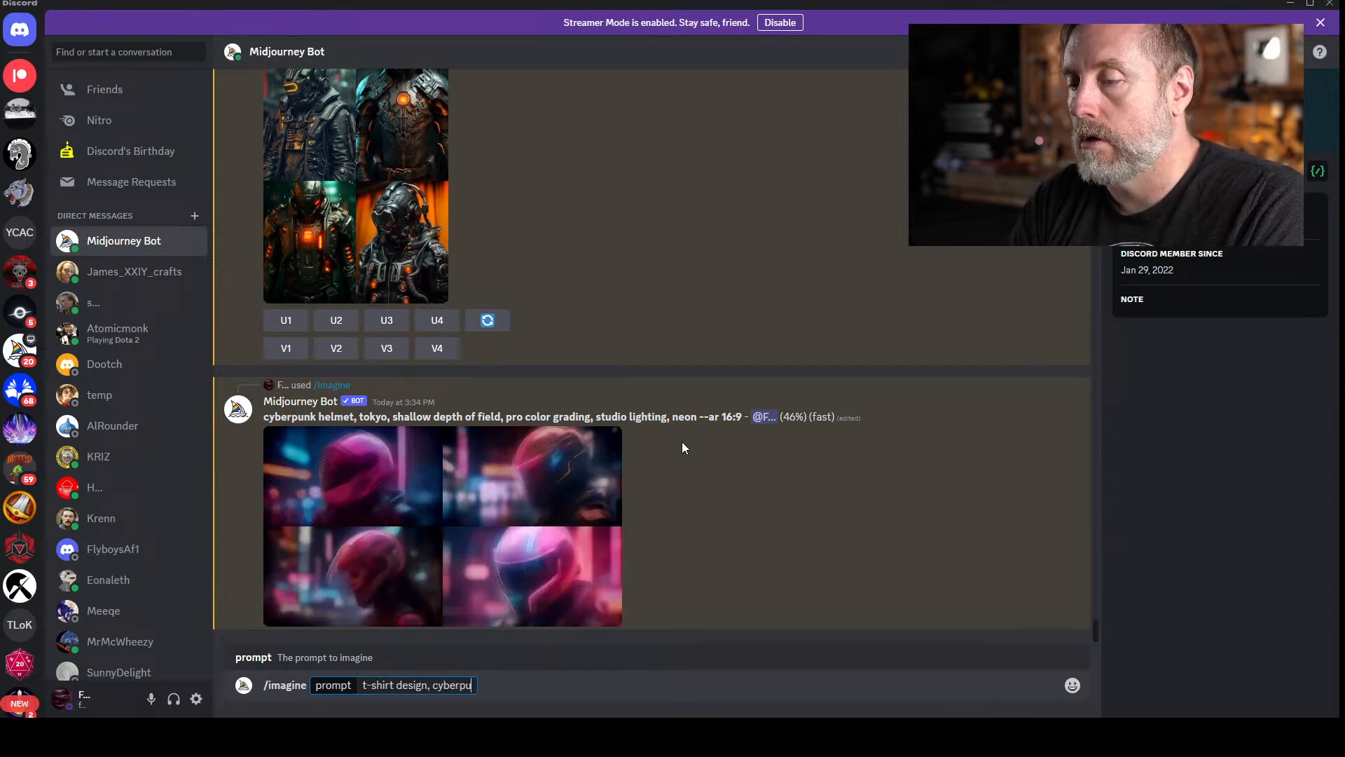
{"action": "type", "text": "nk girl, "}
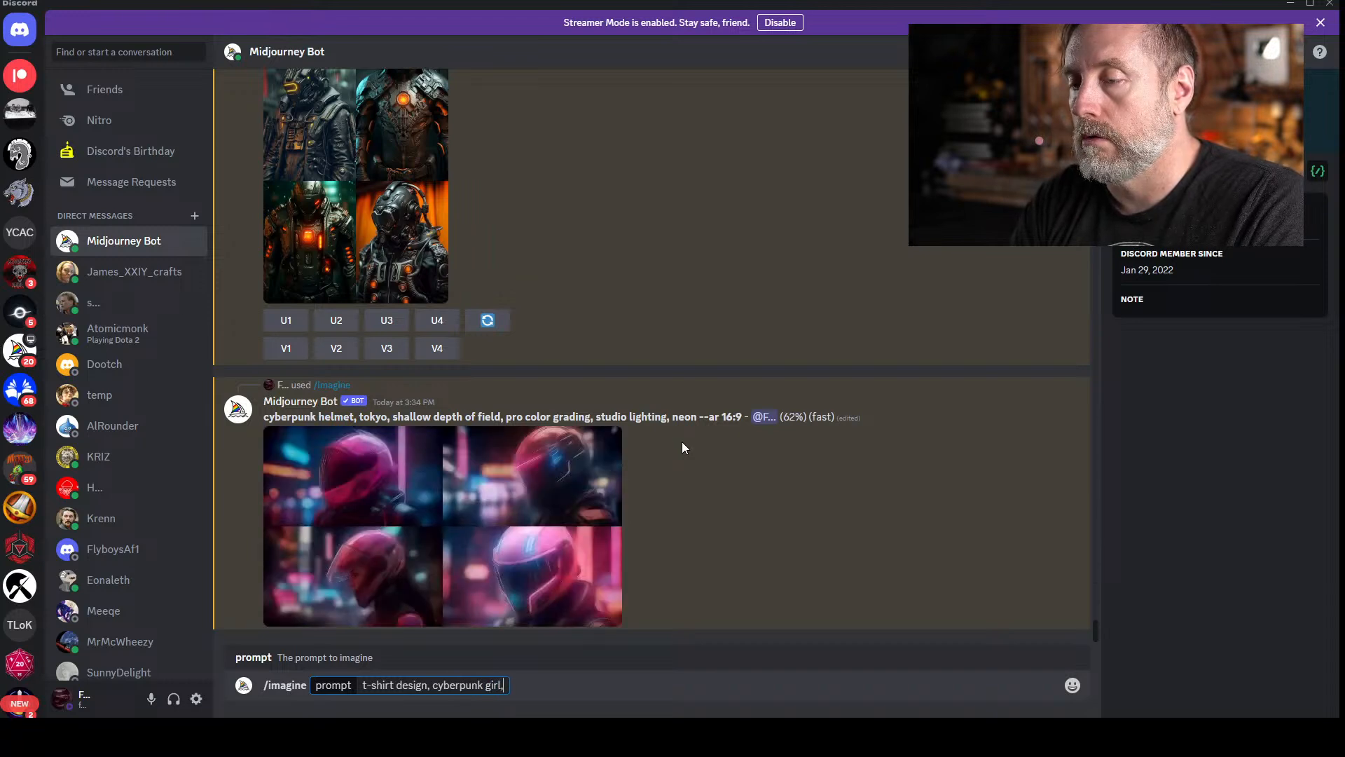
{"action": "type", "text": "leather"}
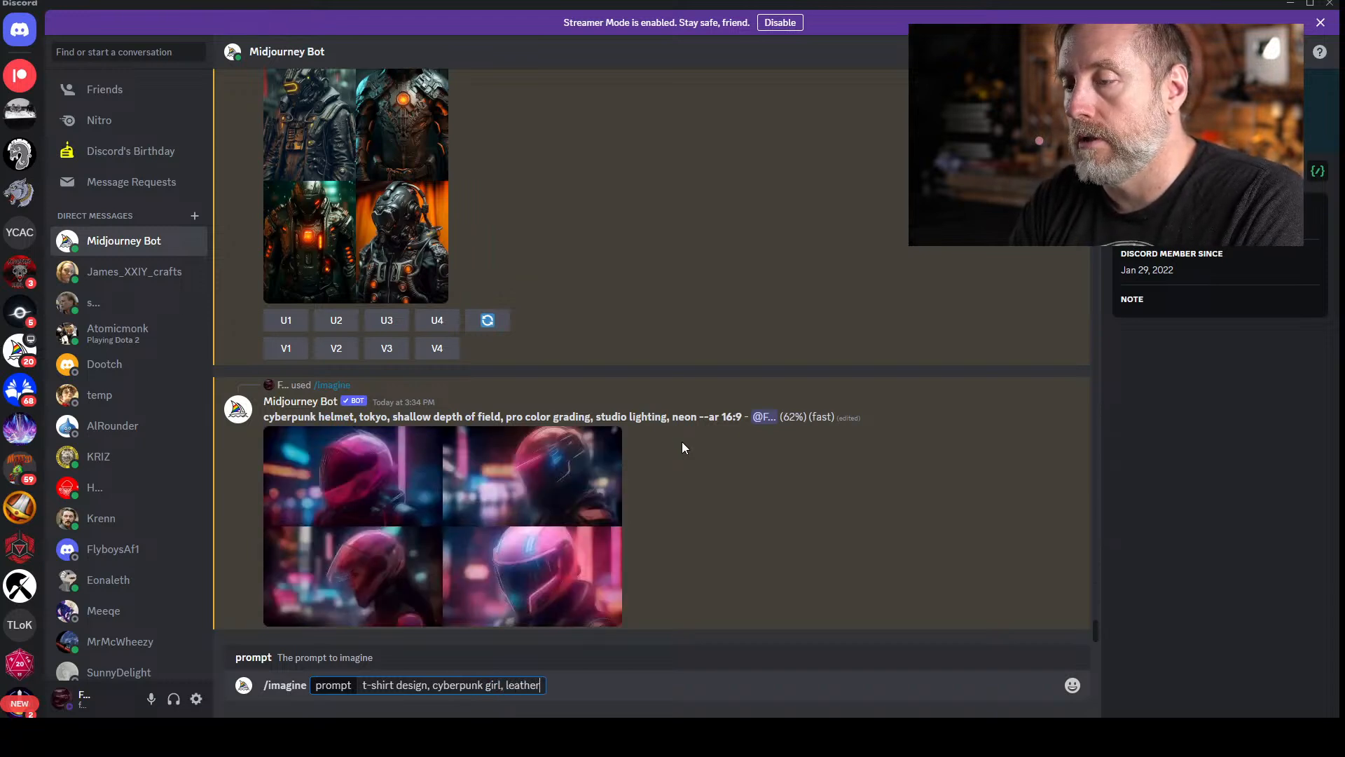
{"action": "type", "text": " armor,"}
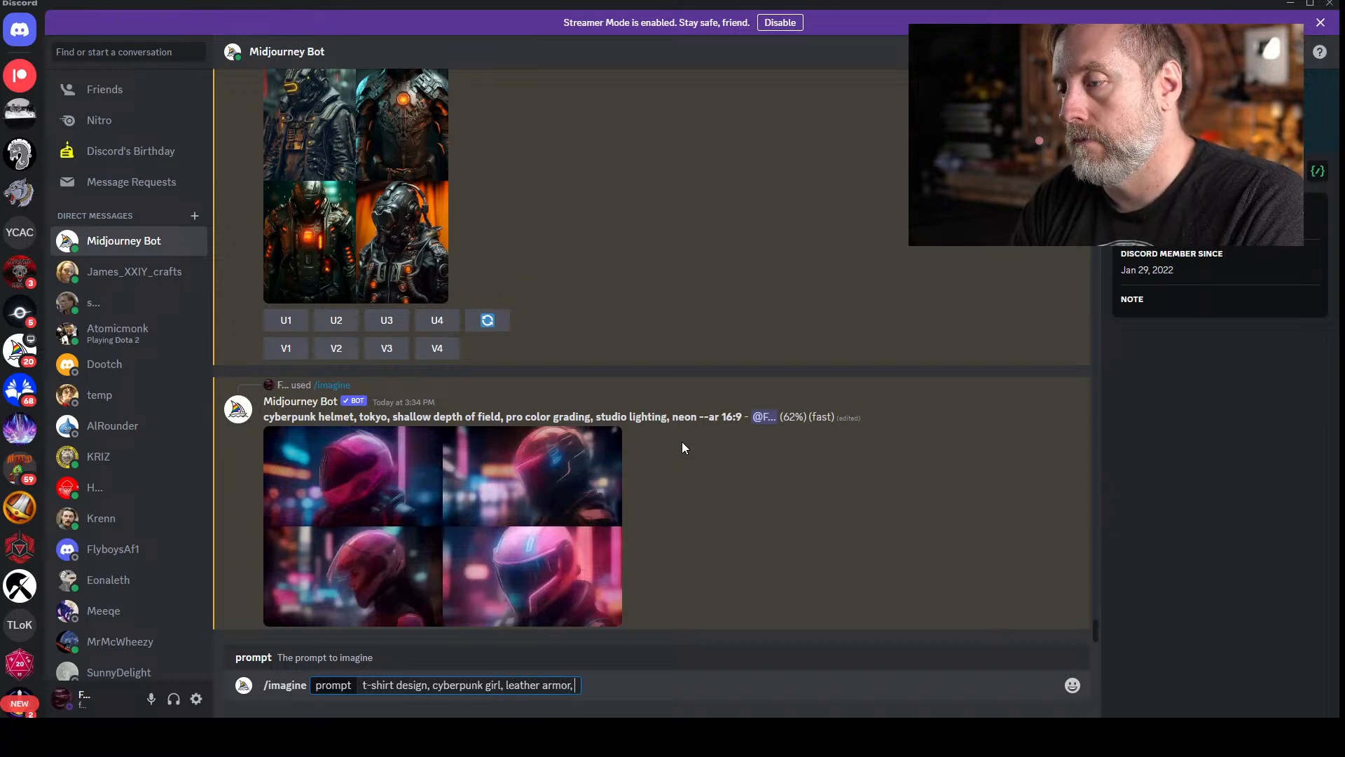
{"action": "type", "text": " full bod"}
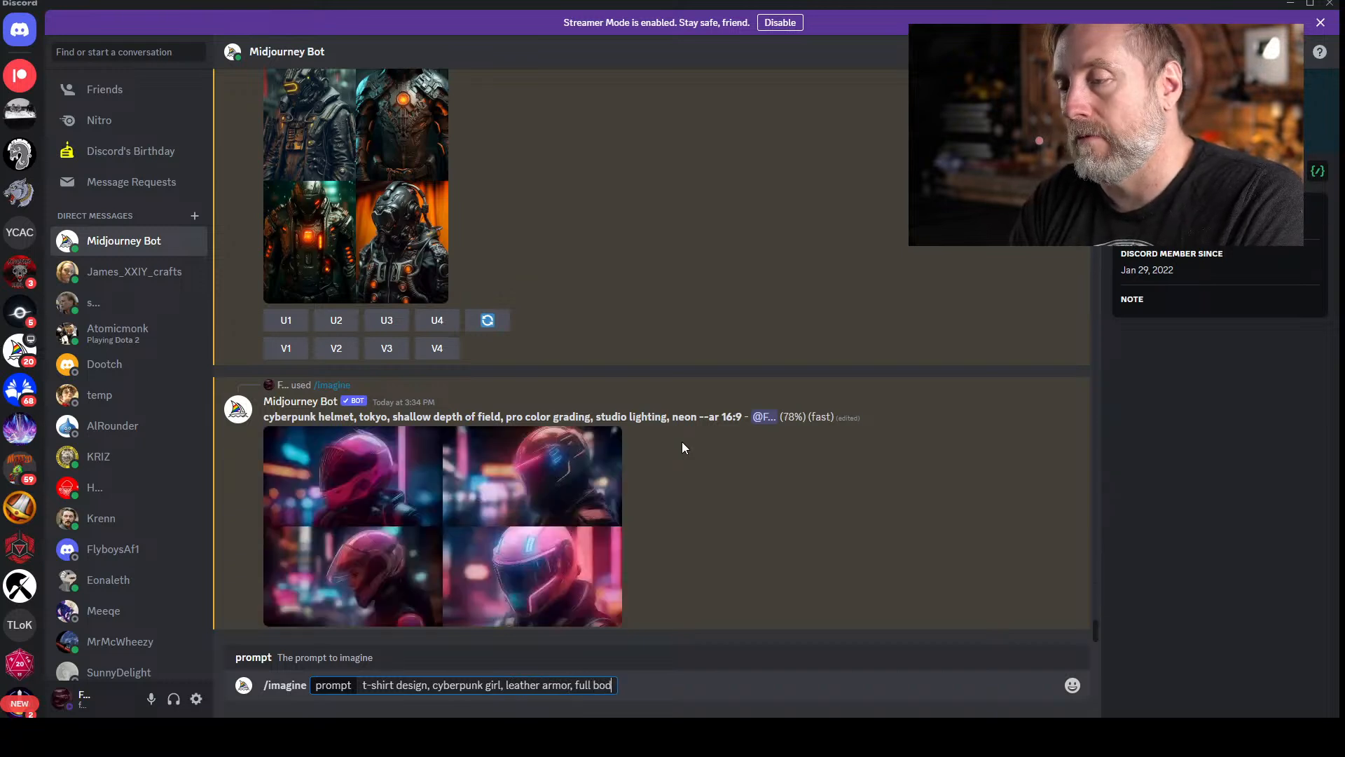
{"action": "key", "text": "BackSpace"}
{"action": "key", "text": "BackSpace"}
{"action": "key", "text": "BackSpace"}
{"action": "key", "text": "BackSpace"}
{"action": "key", "text": "BackSpace"}
{"action": "key", "text": "BackSpace"}
{"action": "key", "text": "BackSpace"}
{"action": "key", "text": "BackSpace"}
{"action": "type", "text": "standing in the street, ho"}
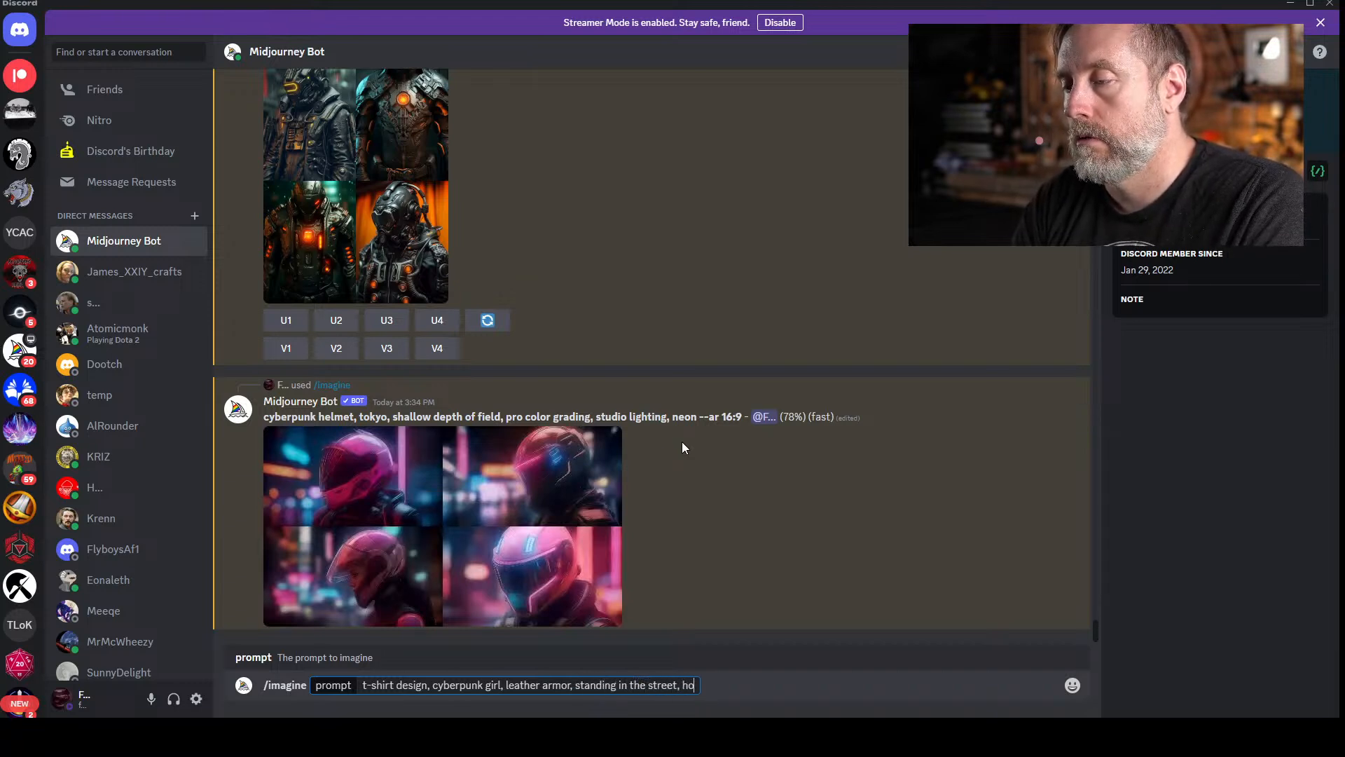
{"action": "type", "text": "lding a rifle"}
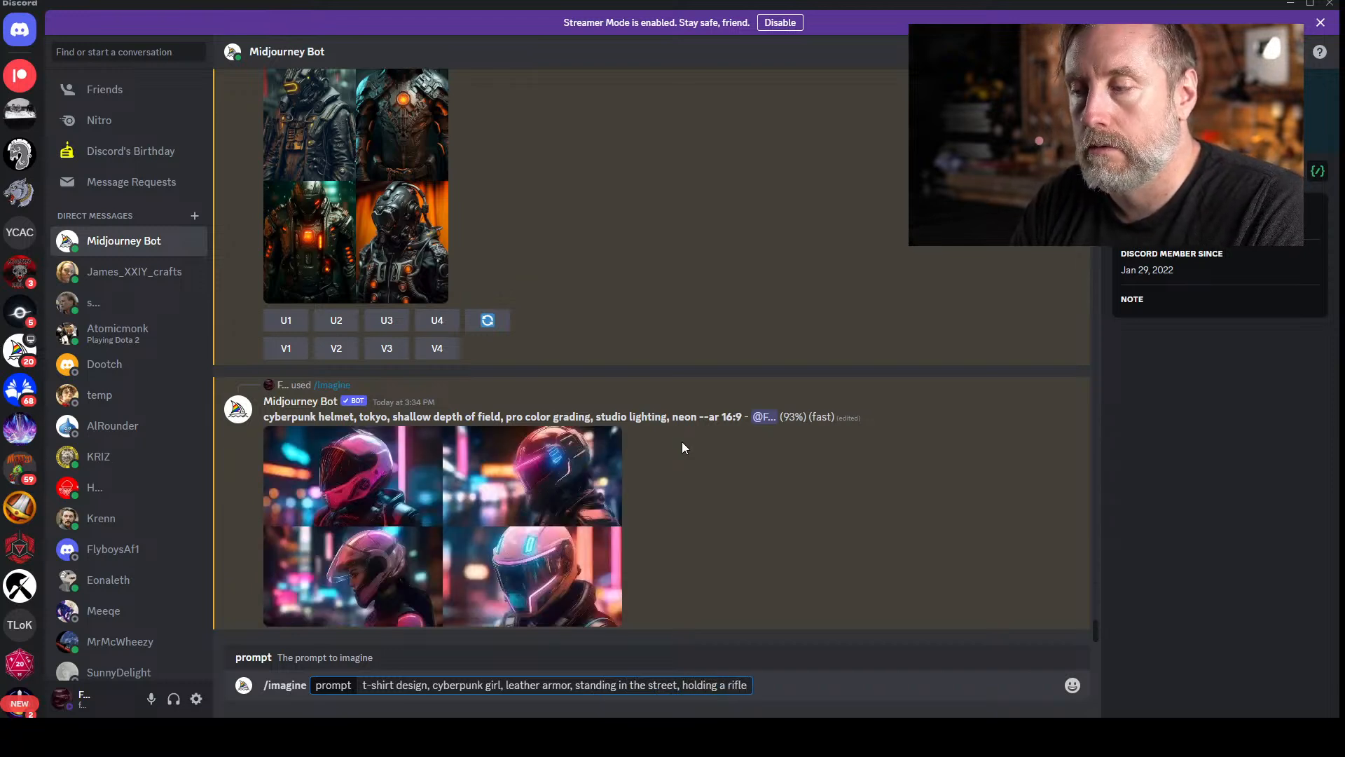
{"action": "key", "text": "Return"}
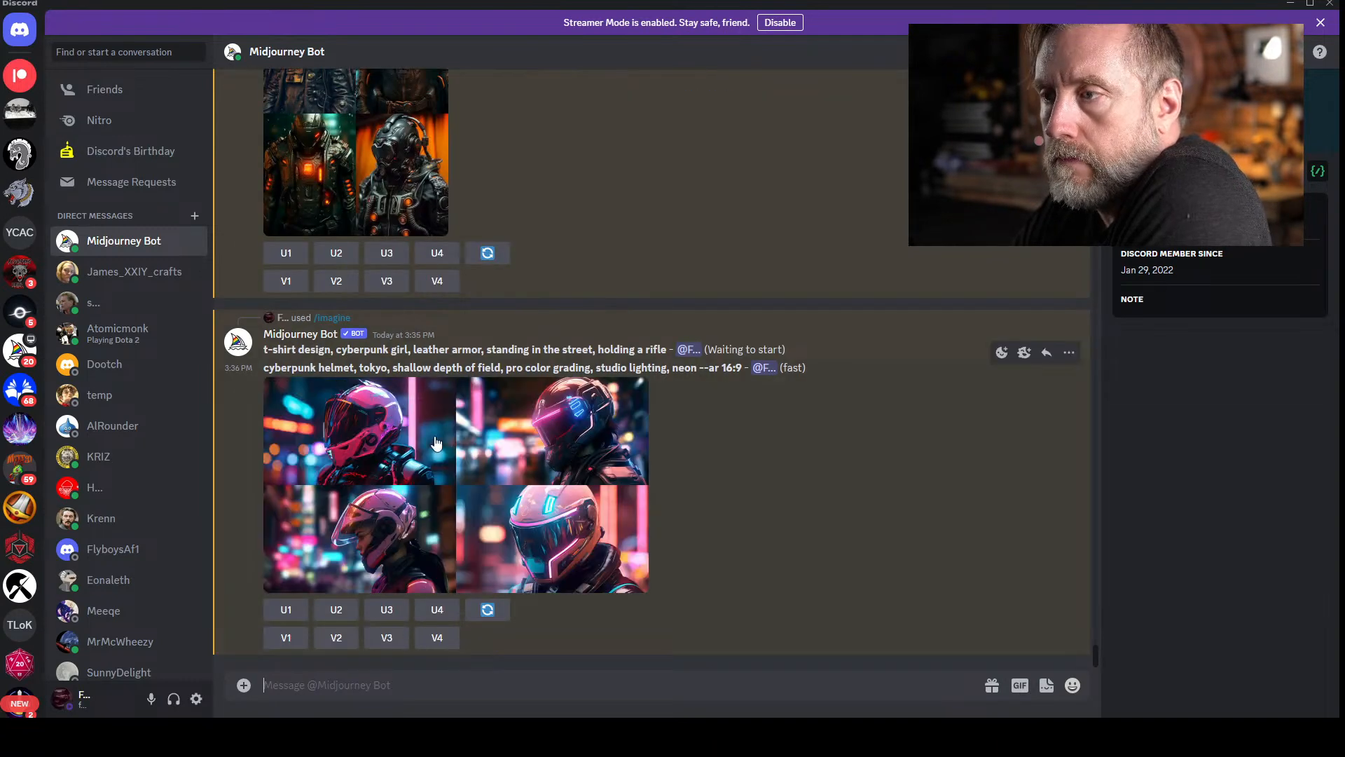
- View the cyberpunk helmet image grid enlarged and highlight the prompt text of the t-shirt design message
{"action": "left_click", "coordinate": [436, 443]}
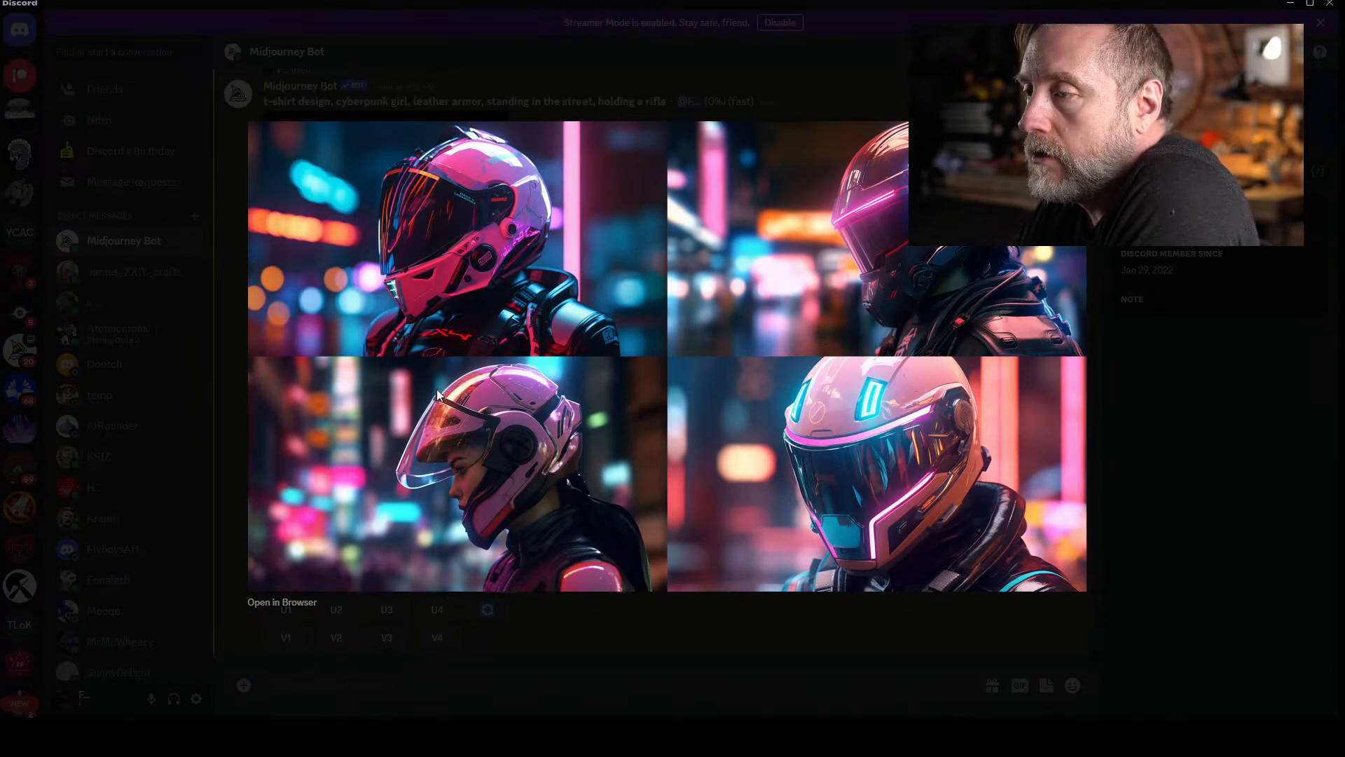
{"action": "left_click", "coordinate": [153, 147]}
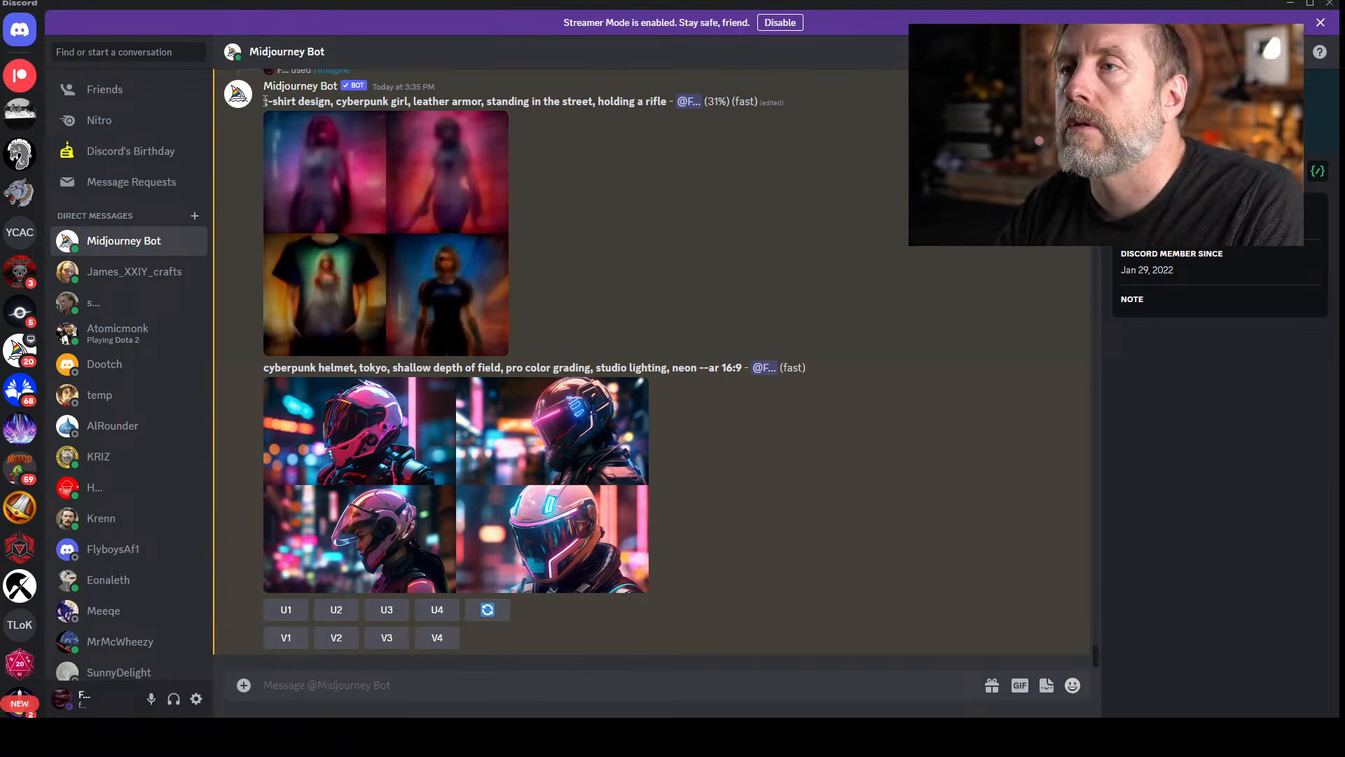
{"action": "left_click_drag", "start_coordinate": [265, 101], "coordinate": [669, 98]}
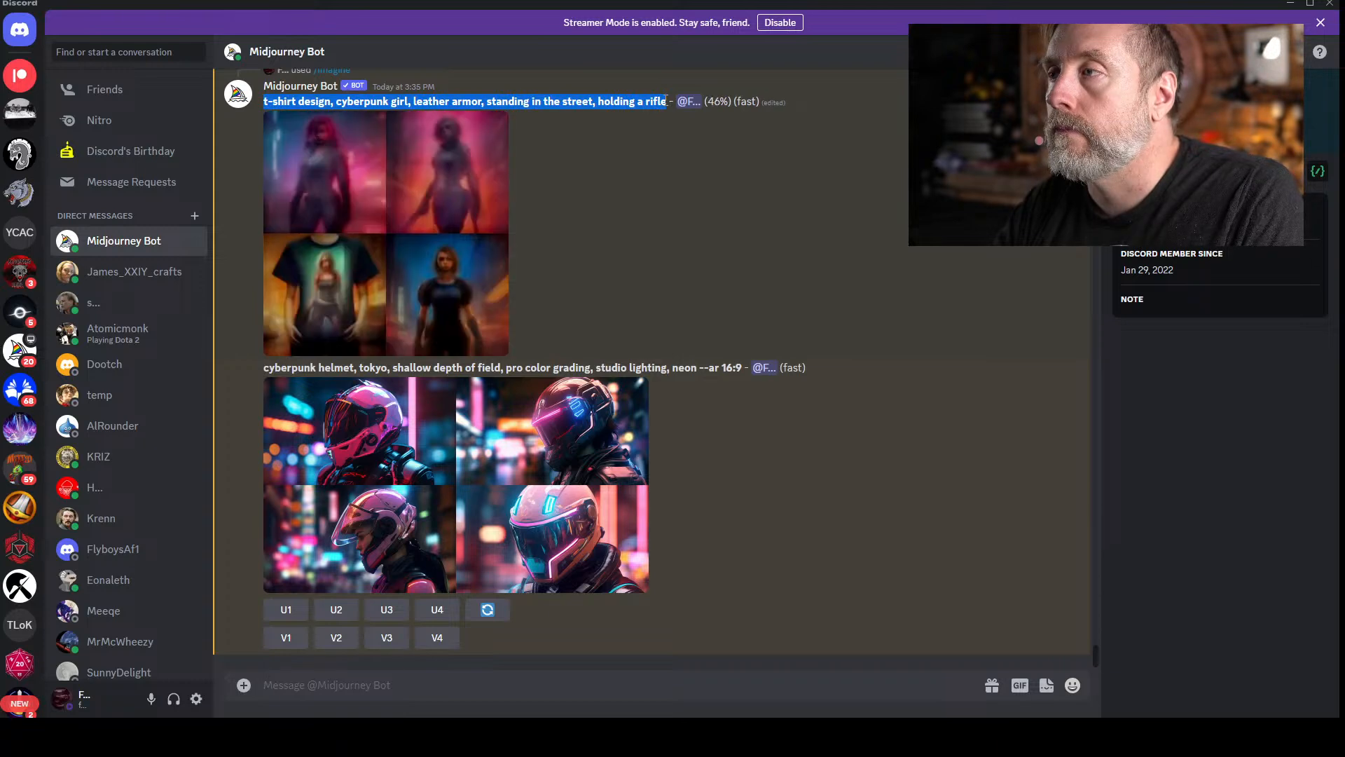
{"action": "left_click", "coordinate": [630, 192]}
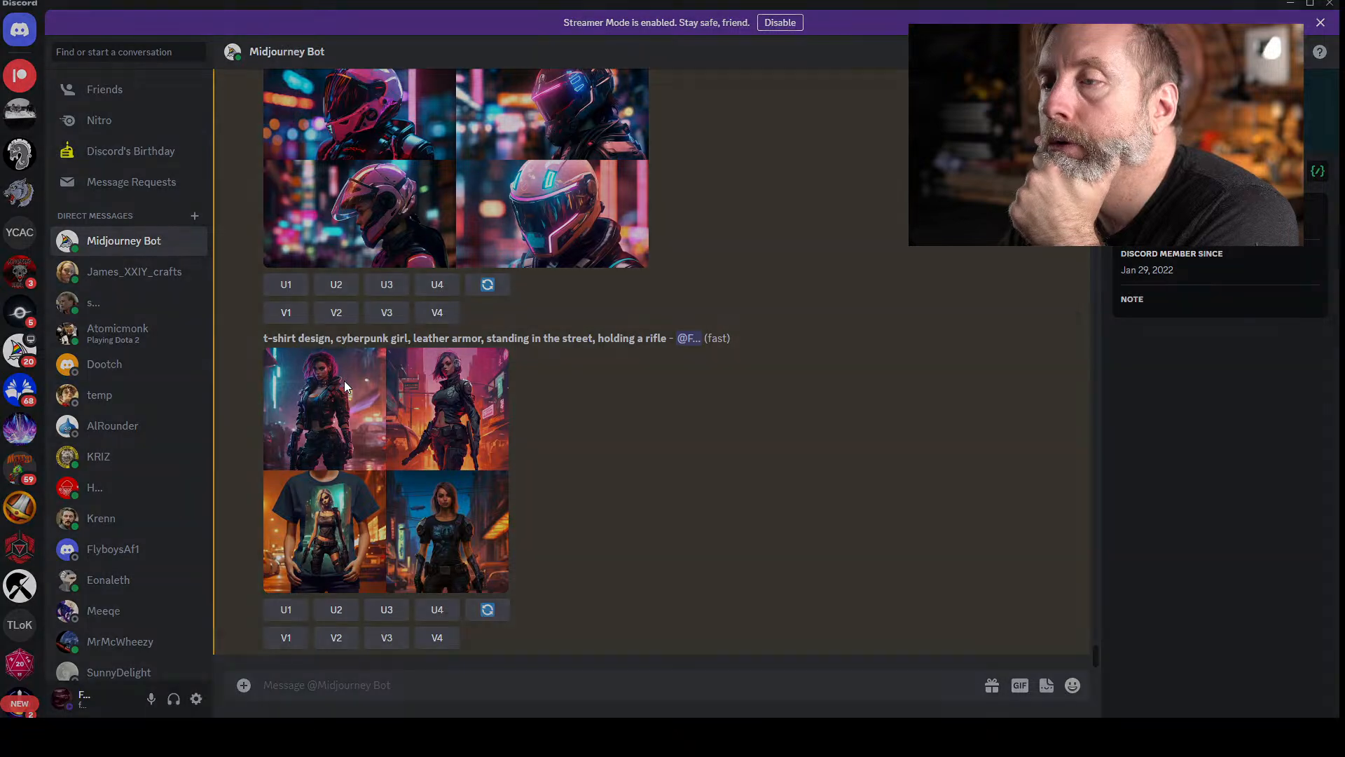
- View the cyberpunk girl t-shirt design grid enlarged and return to the empty message box
{"action": "left_click", "coordinate": [344, 381]}
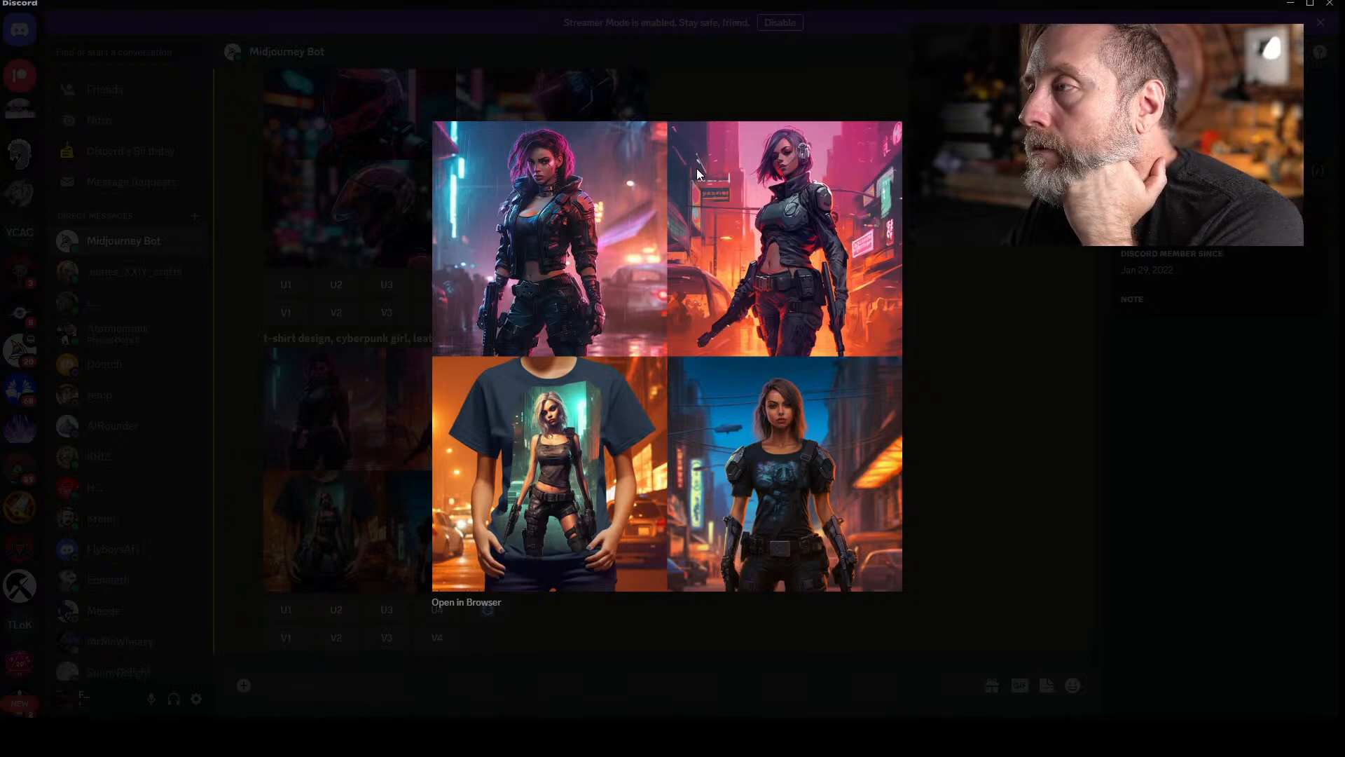
{"action": "left_click", "coordinate": [712, 80]}
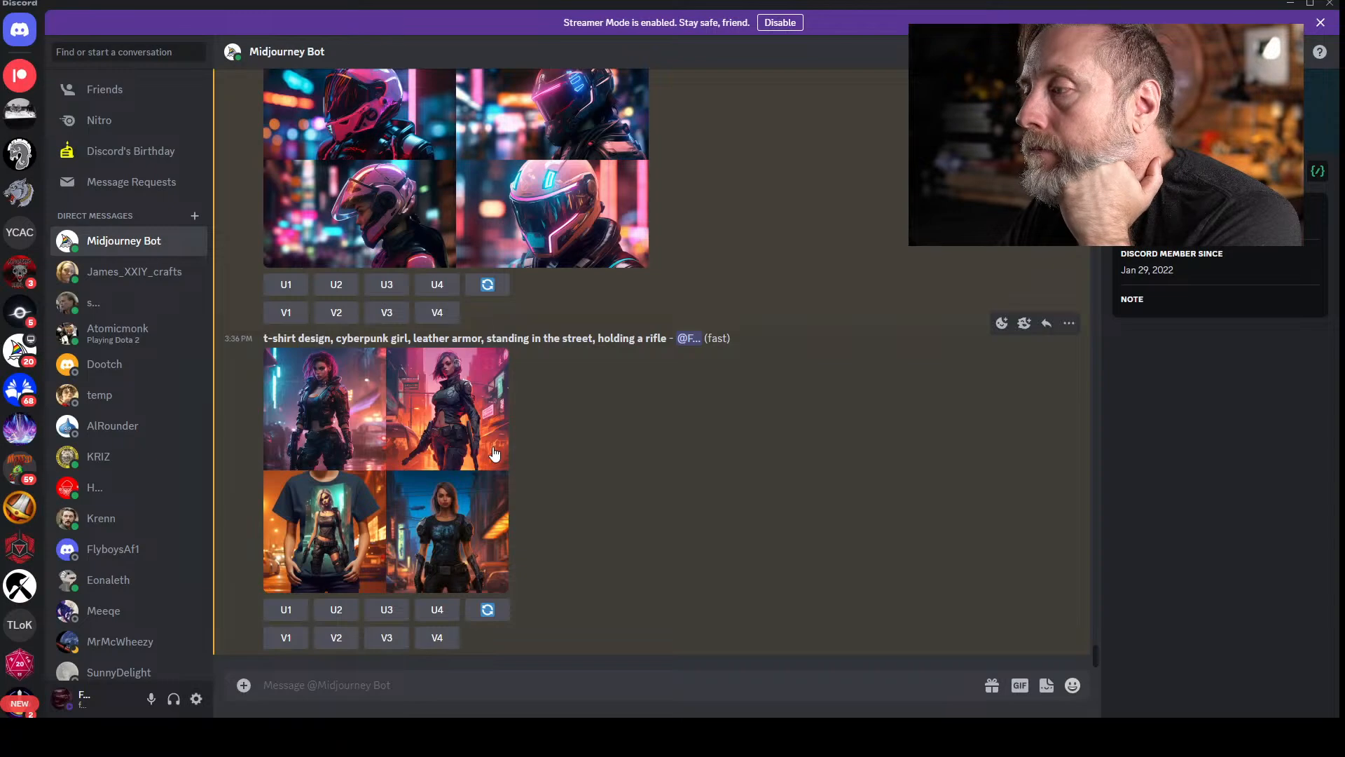
{"action": "left_click", "coordinate": [530, 674]}
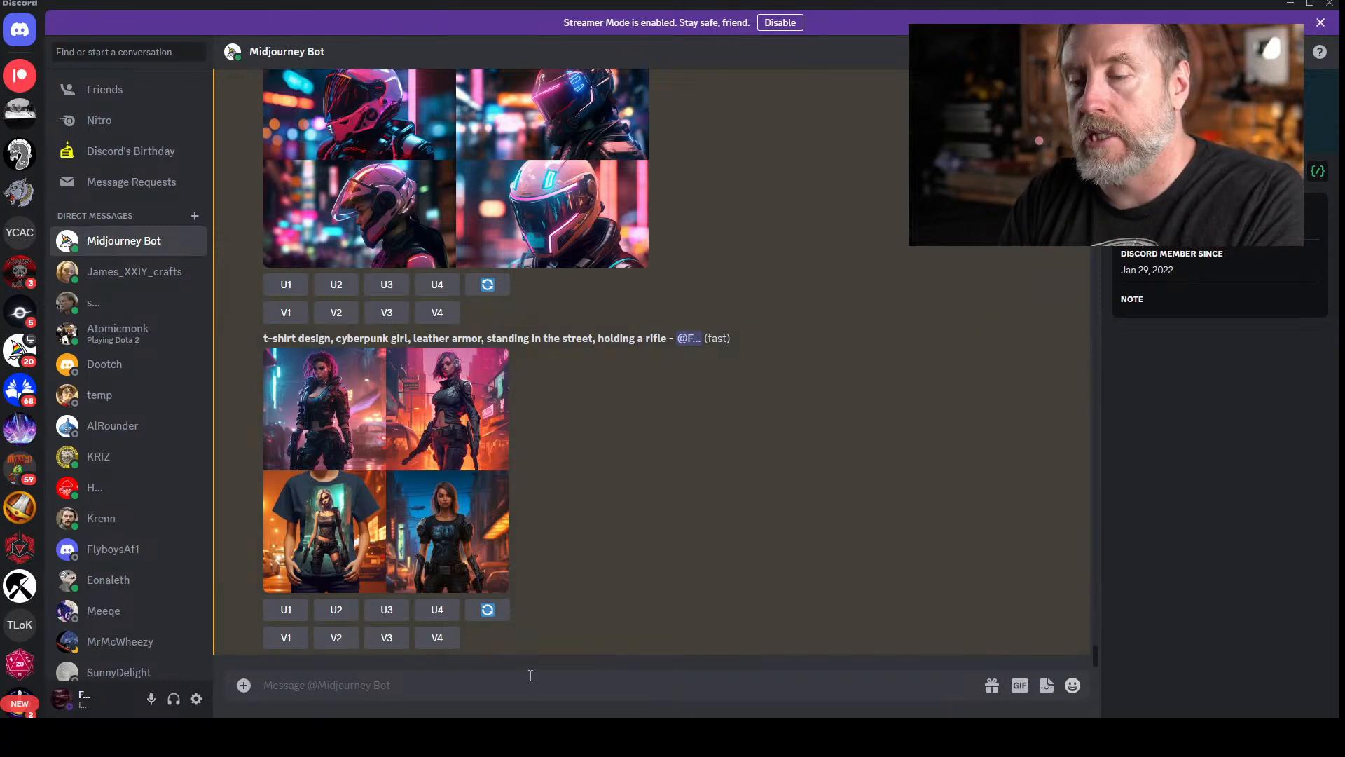
{"action": "type", "text": "/imagi"}
{"action": "key", "text": "Tab"}
{"action": "type", "text": "t-shirt"}
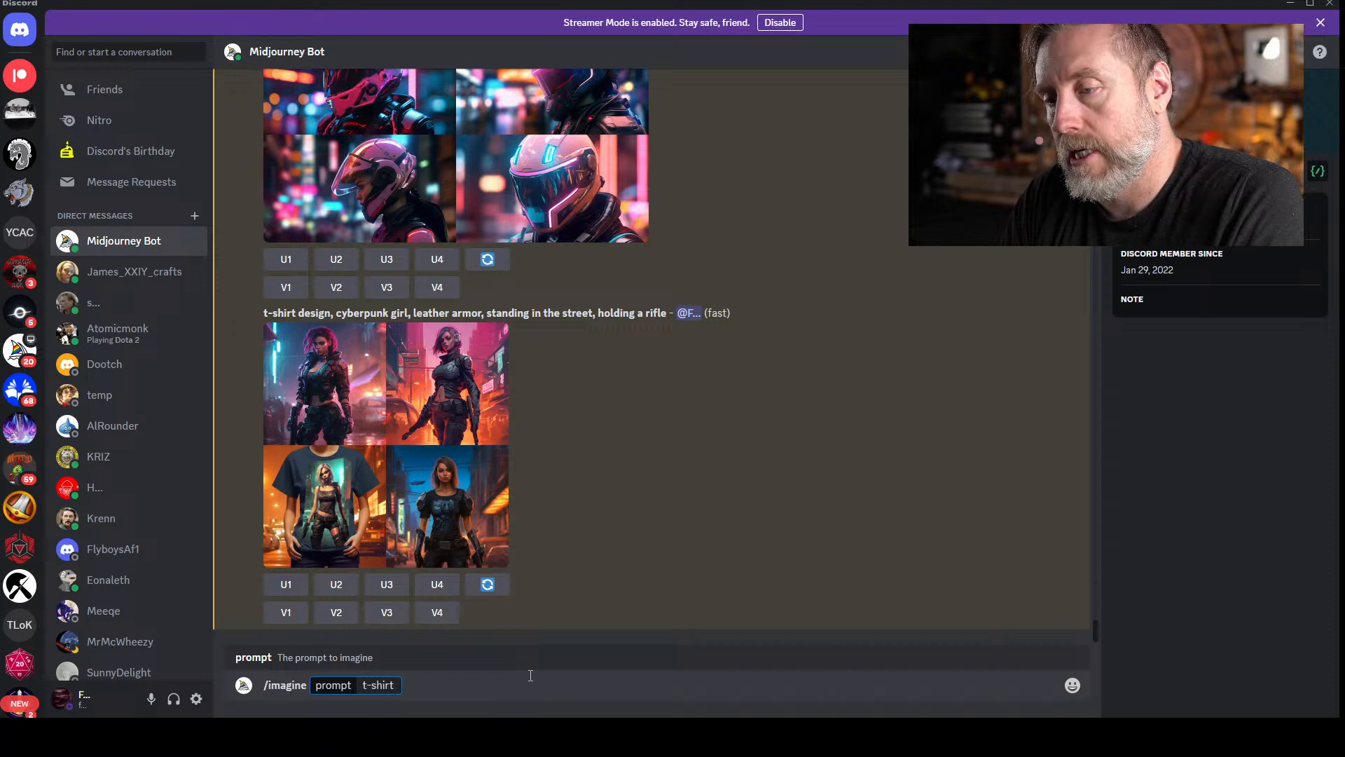
{"action": "type", "text": "concept"}
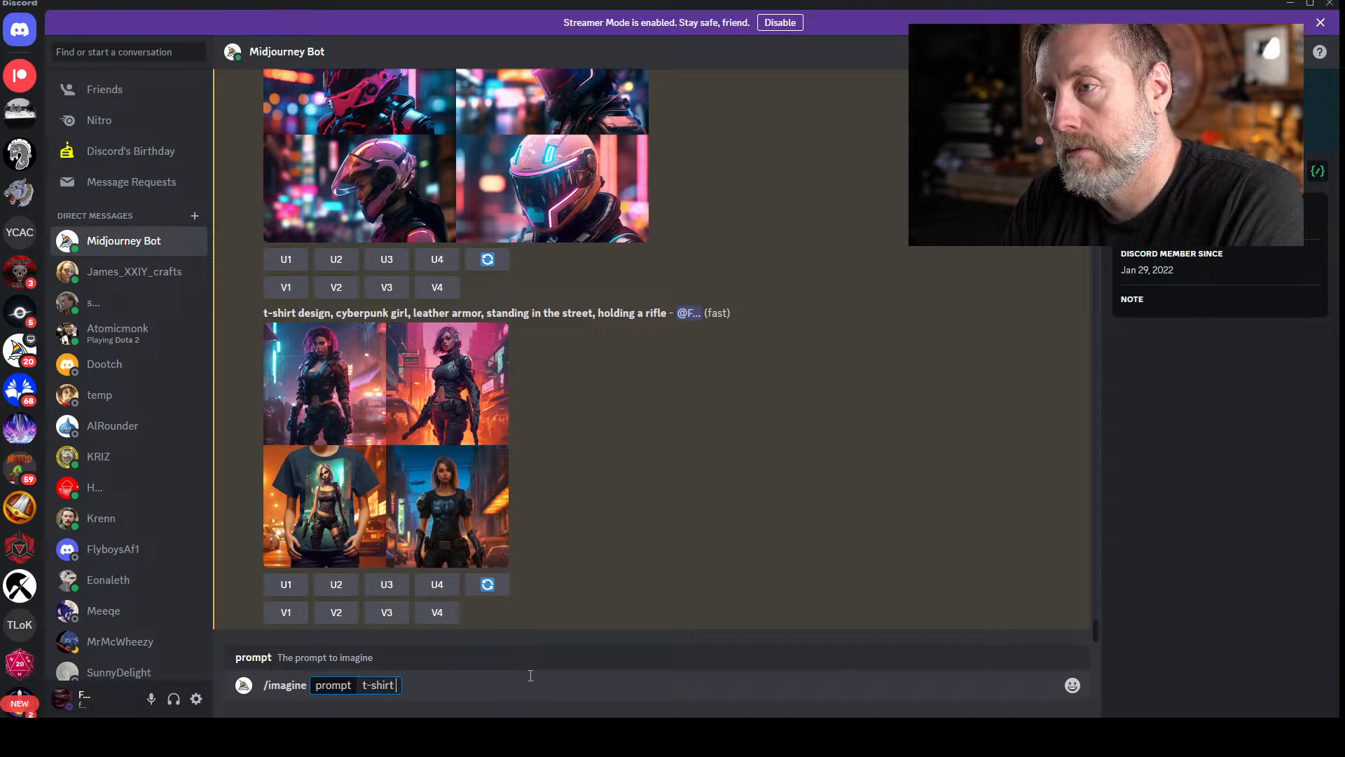
{"action": "key", "text": "BackSpace"}
{"action": "key", "text": "BackSpace"}
{"action": "key", "text": "BackSpace"}
{"action": "key", "text": "BackSpace"}
{"action": "key", "text": "BackSpace"}
{"action": "key", "text": "BackSpace"}
{"action": "key", "text": "BackSpace"}
{"action": "key", "text": "BackSpace"}
{"action": "key", "text": "BackSpace"}
{"action": "key", "text": "BackSpace"}
{"action": "key", "text": "BackSpace"}
{"action": "key", "text": "BackSpace"}
{"action": "key", "text": "BackSpace"}
{"action": "key", "text": "BackSpace"}
{"action": "key", "text": "BackSpace"}
{"action": "key", "text": "BackSpace"}
{"action": "key", "text": "BackSpace"}
{"action": "key", "text": "BackSpace"}
{"action": "key", "text": "BackSpace"}
{"action": "key", "text": "BackSpace"}
{"action": "type", "text": "ag"}
{"action": "key", "text": "Tab"}
{"action": "type", "text": "t-shirt design,"}
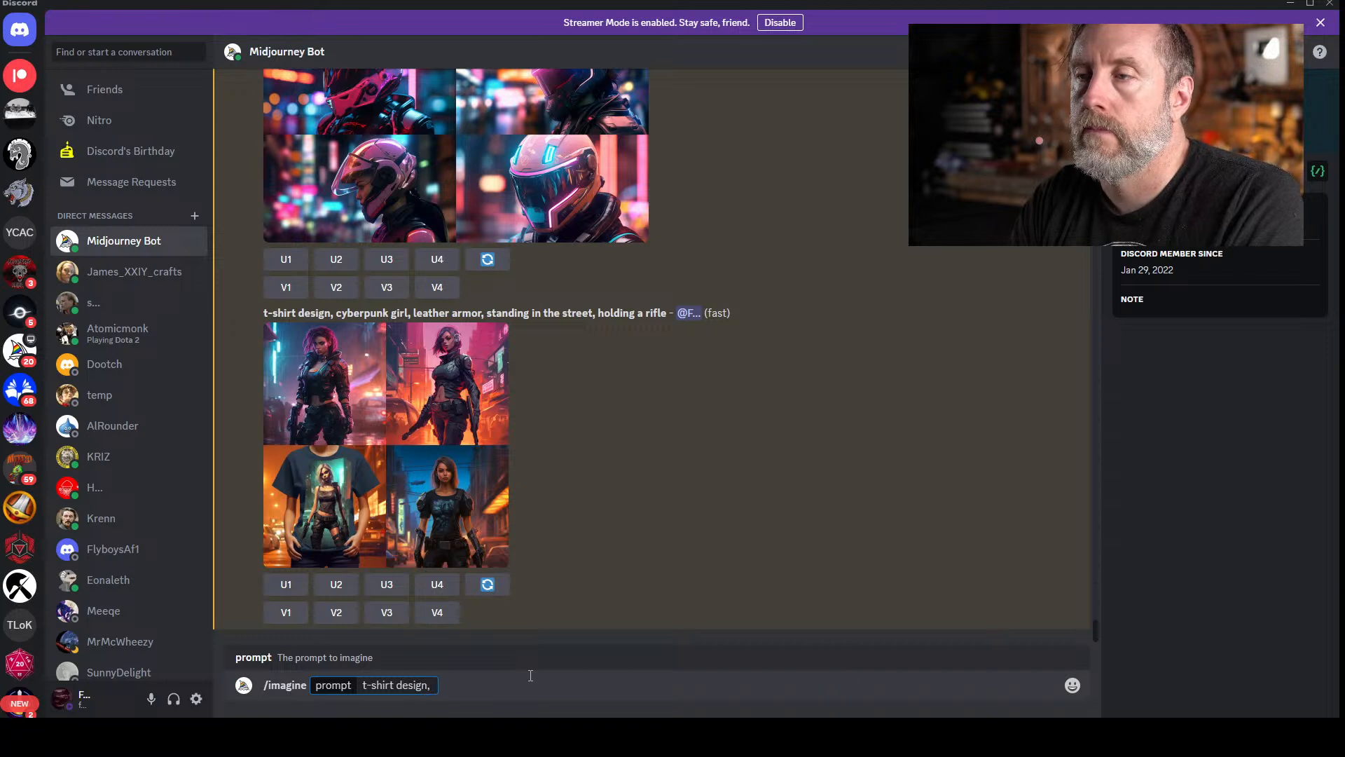
{"action": "key", "text": "ctrl+a"}
{"action": "key", "text": "BackSpace"}
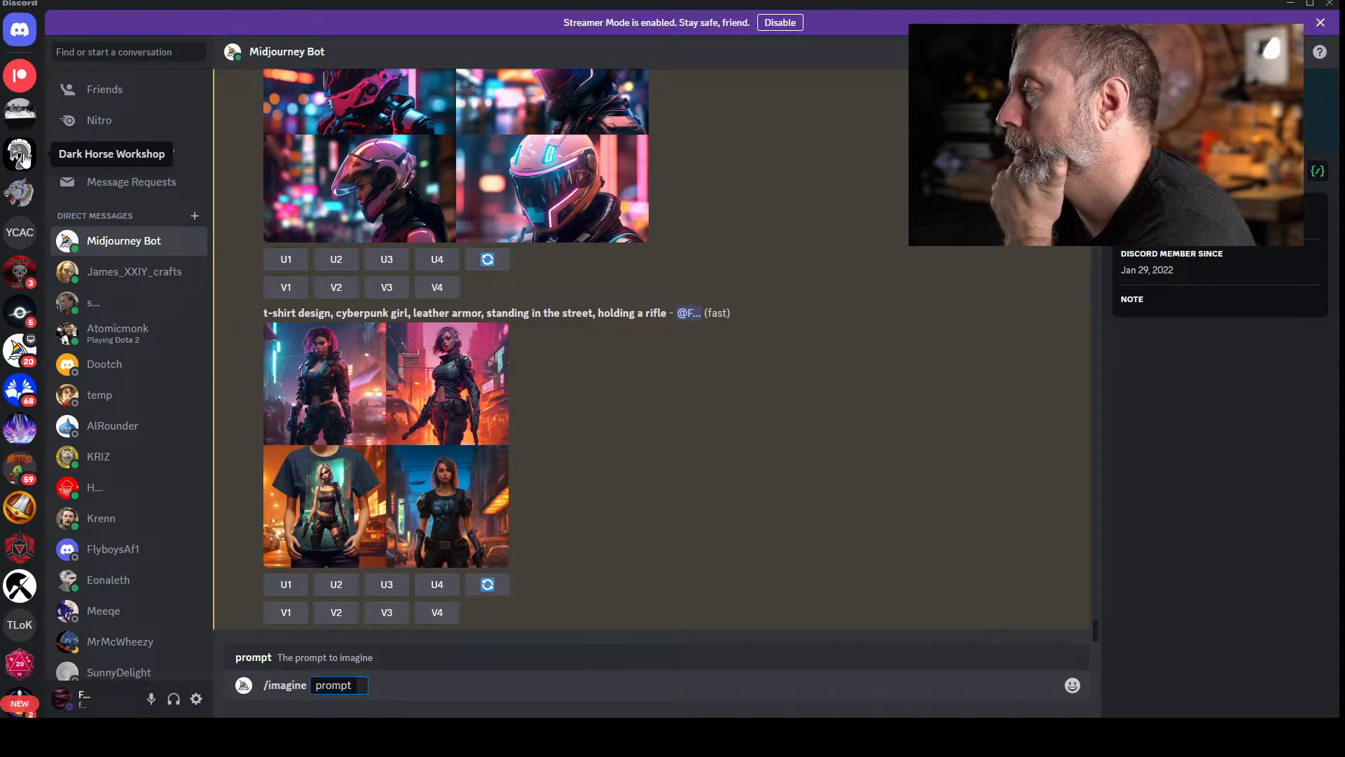
- Generate an image grid with the imagine prompt "t-shirt design, cyberpunk girl --no mockup"
{"action": "left_click", "coordinate": [599, 684]}
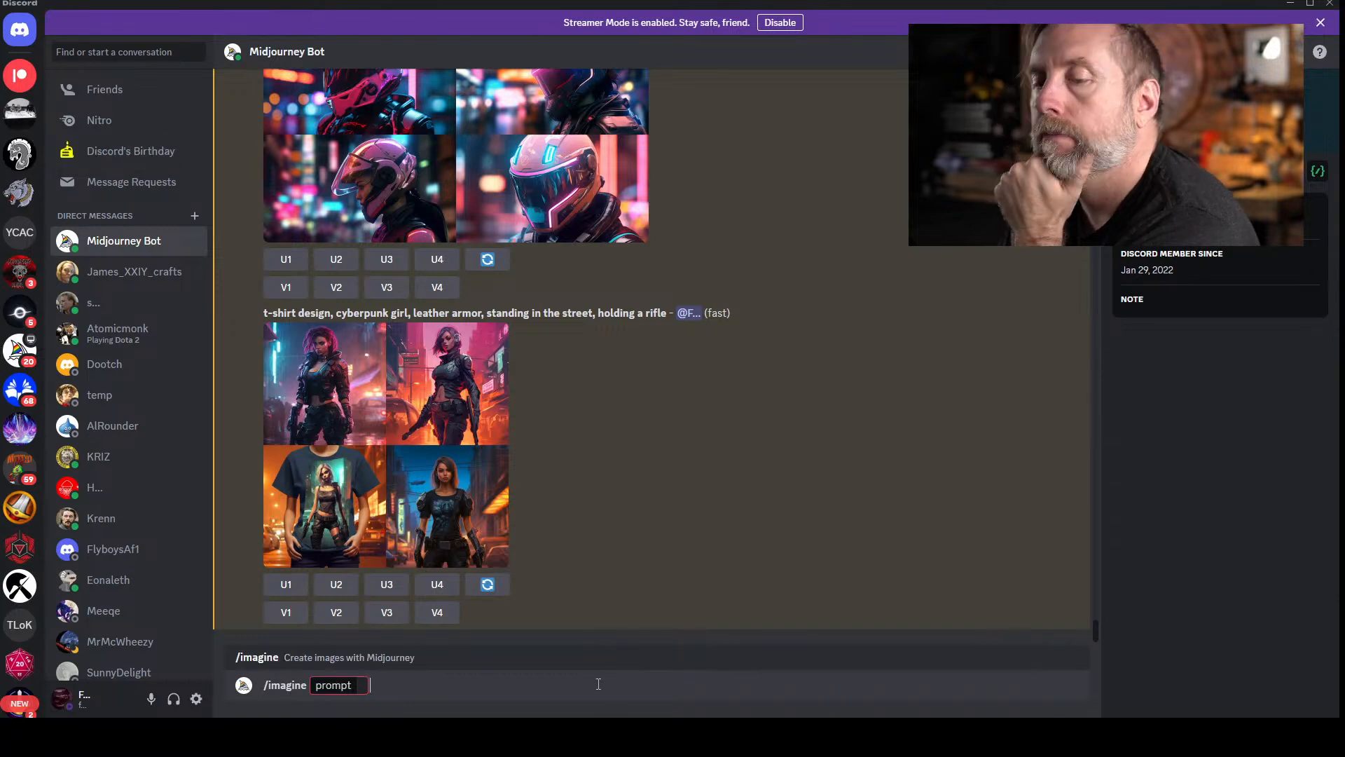
{"action": "key", "text": "Left"}
{"action": "key", "text": "Left"}
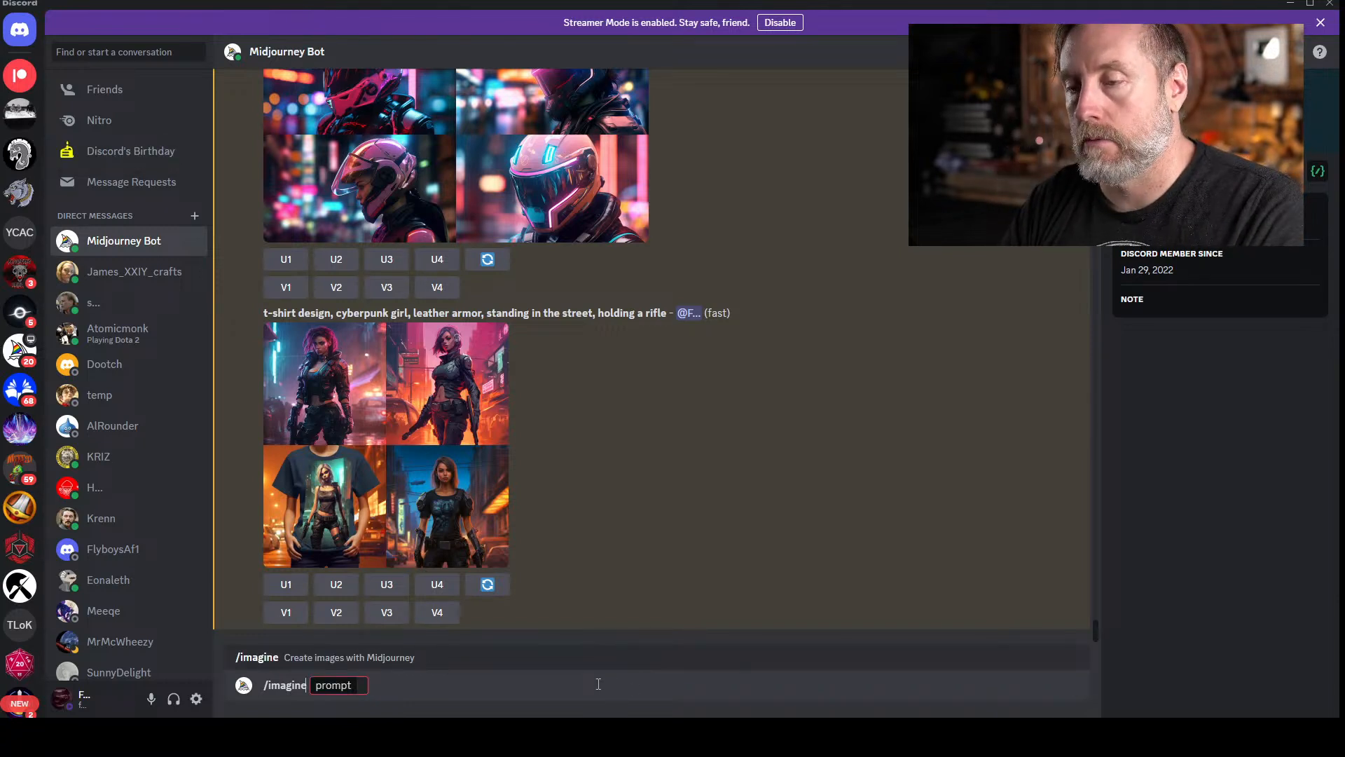
{"action": "key", "text": "Right"}
{"action": "key", "text": "Right"}
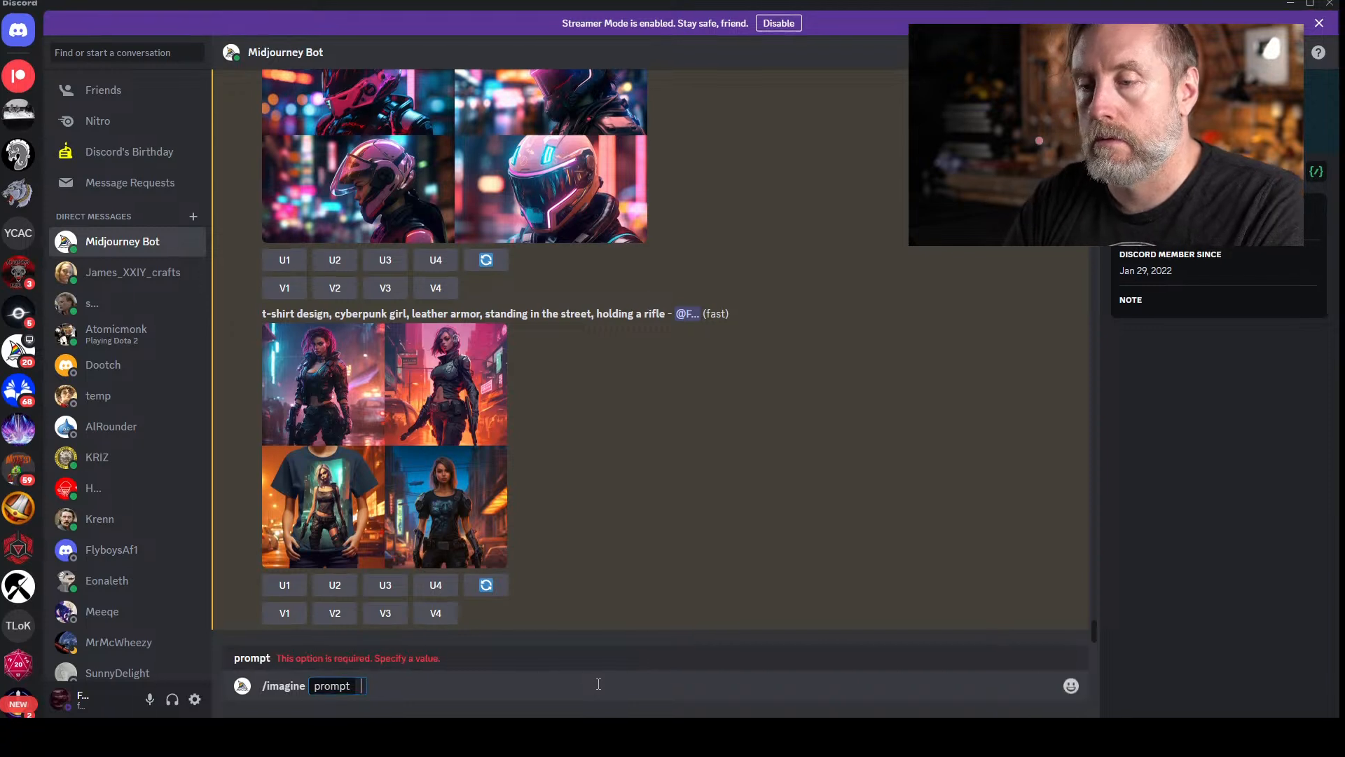
{"action": "key", "text": "BackSpace"}
{"action": "key", "text": "BackSpace"}
{"action": "key", "text": "Return"}
{"action": "type", "text": "t-shirt design,"}
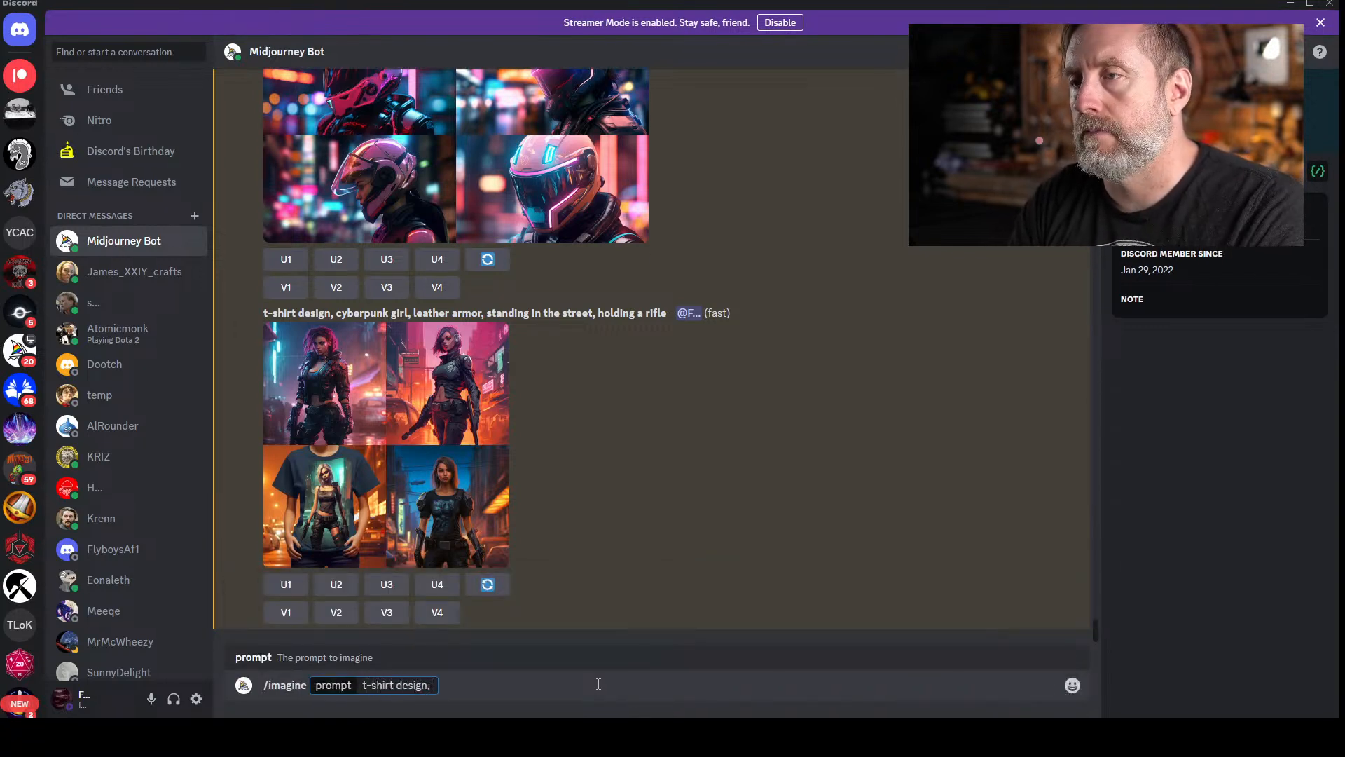
{"action": "type", "text": " cyberpunk"}
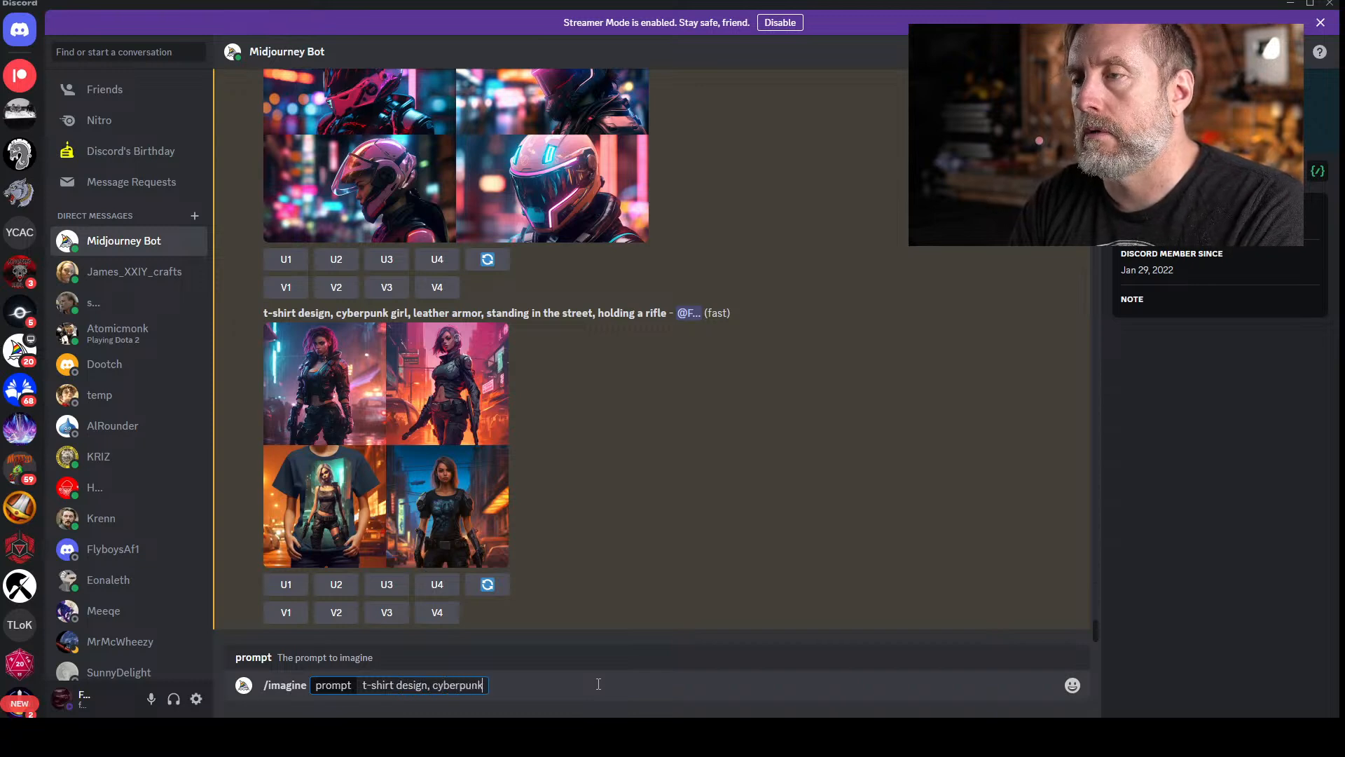
{"action": "type", "text": " girl "}
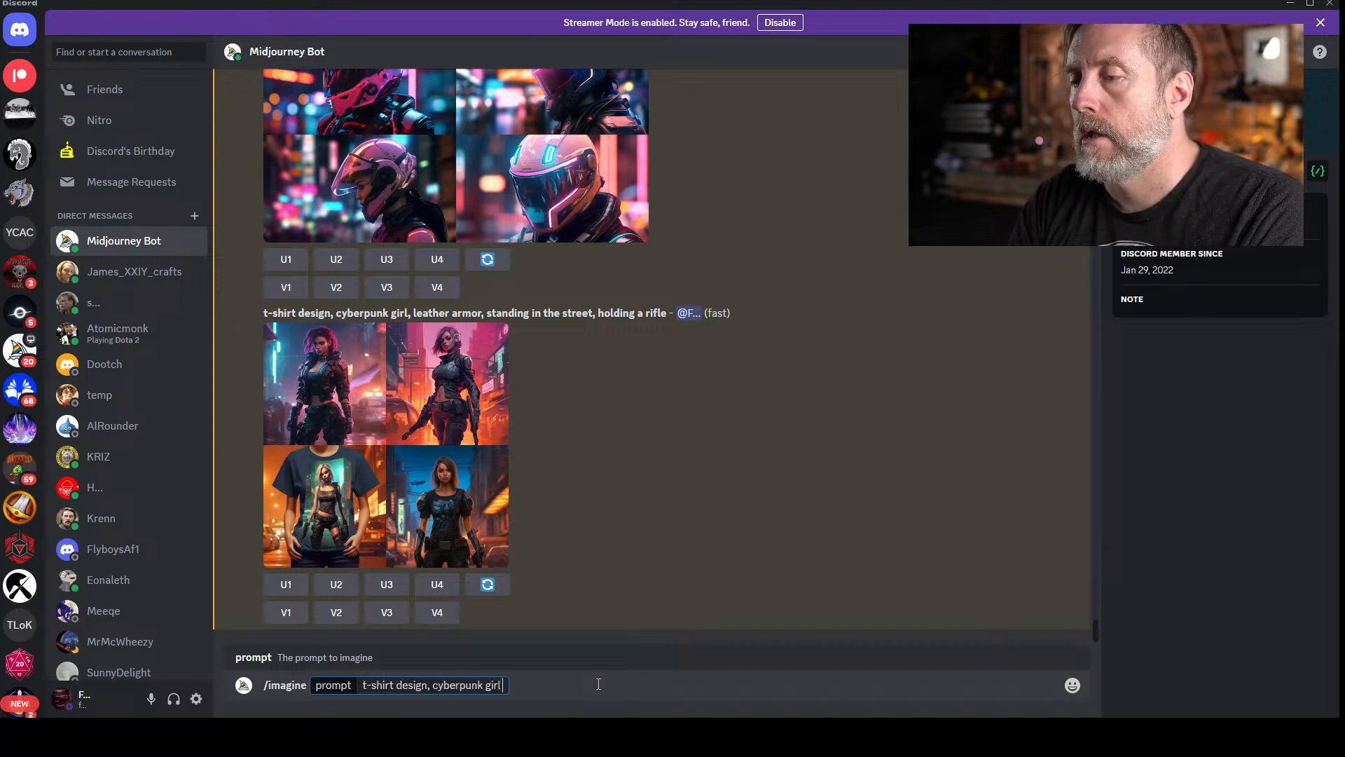
{"action": "type", "text": "--no mockup"}
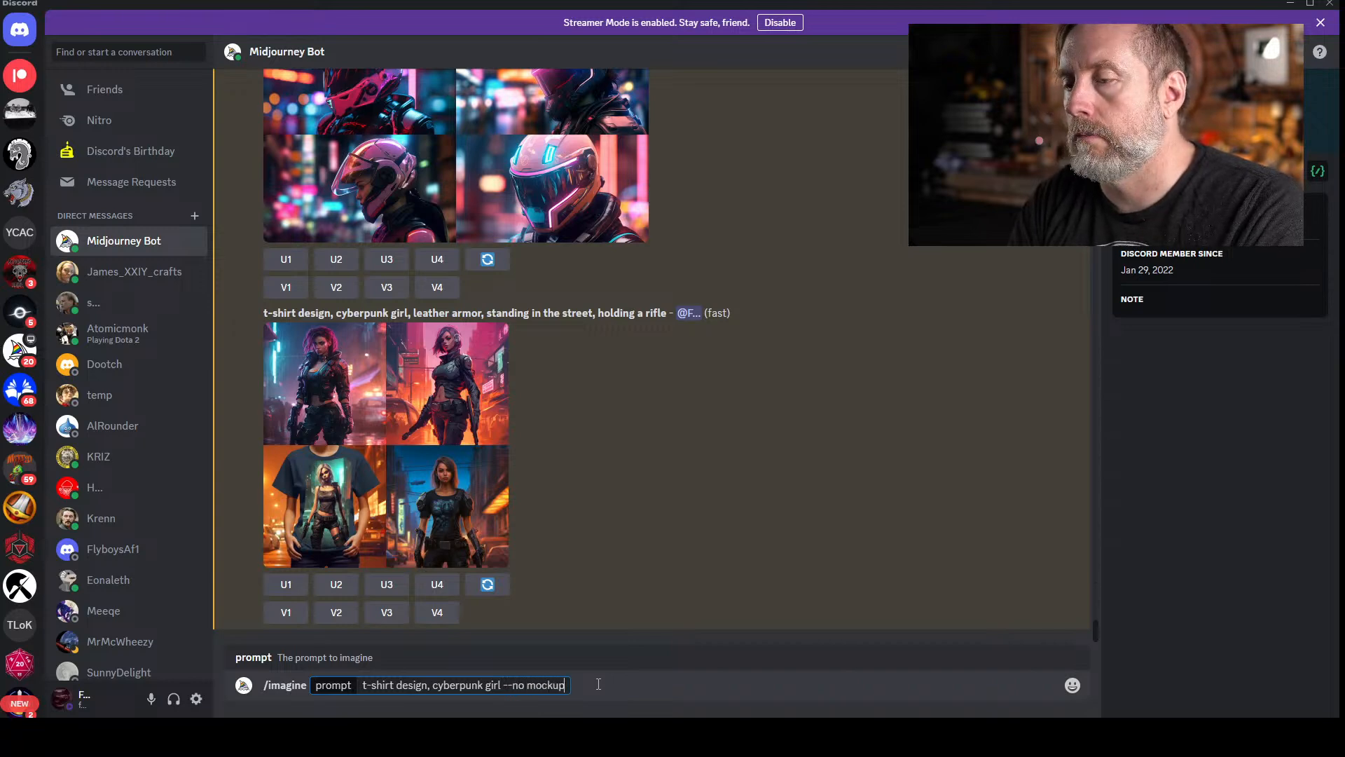
{"action": "key", "text": "Return"}
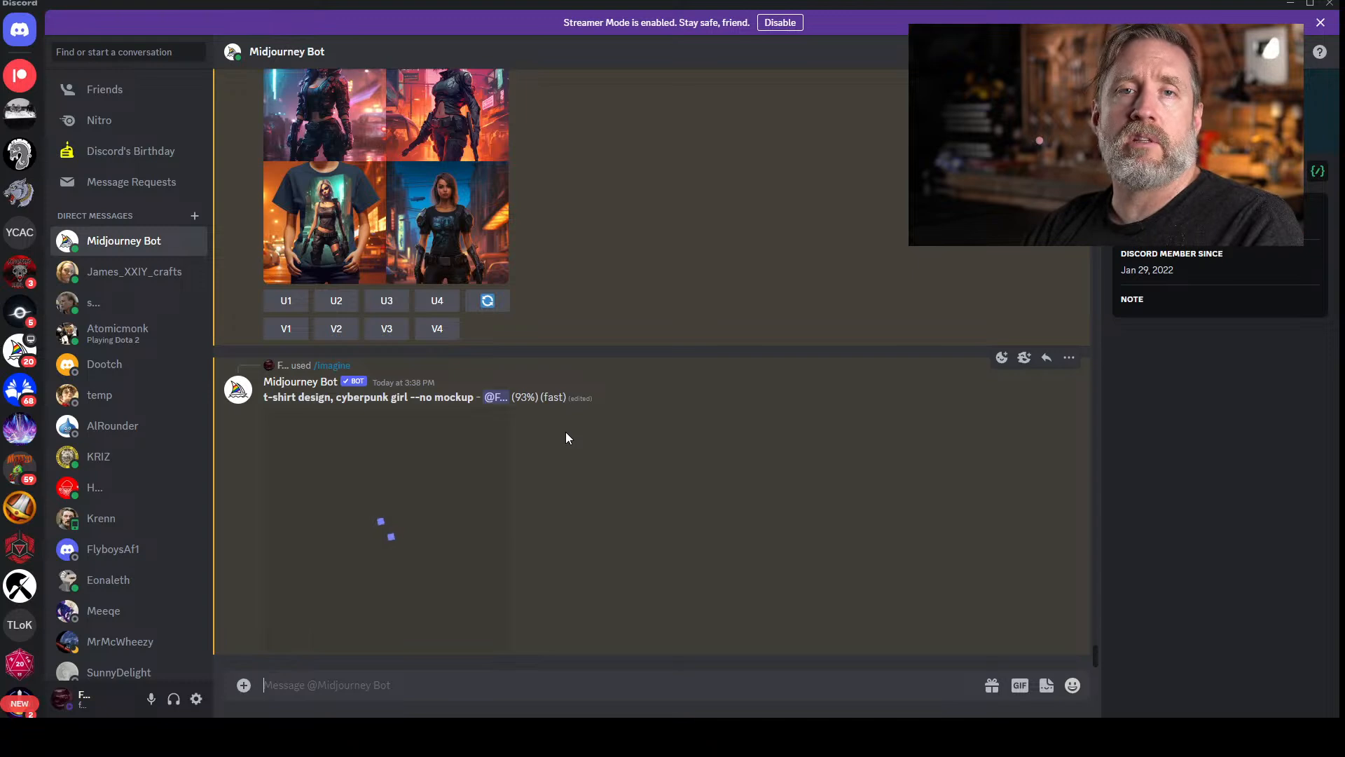
- View the image grid of the "--no mockup" t-shirt design enlarged, both during rendering and once finished
{"action": "left_click", "coordinate": [395, 466]}
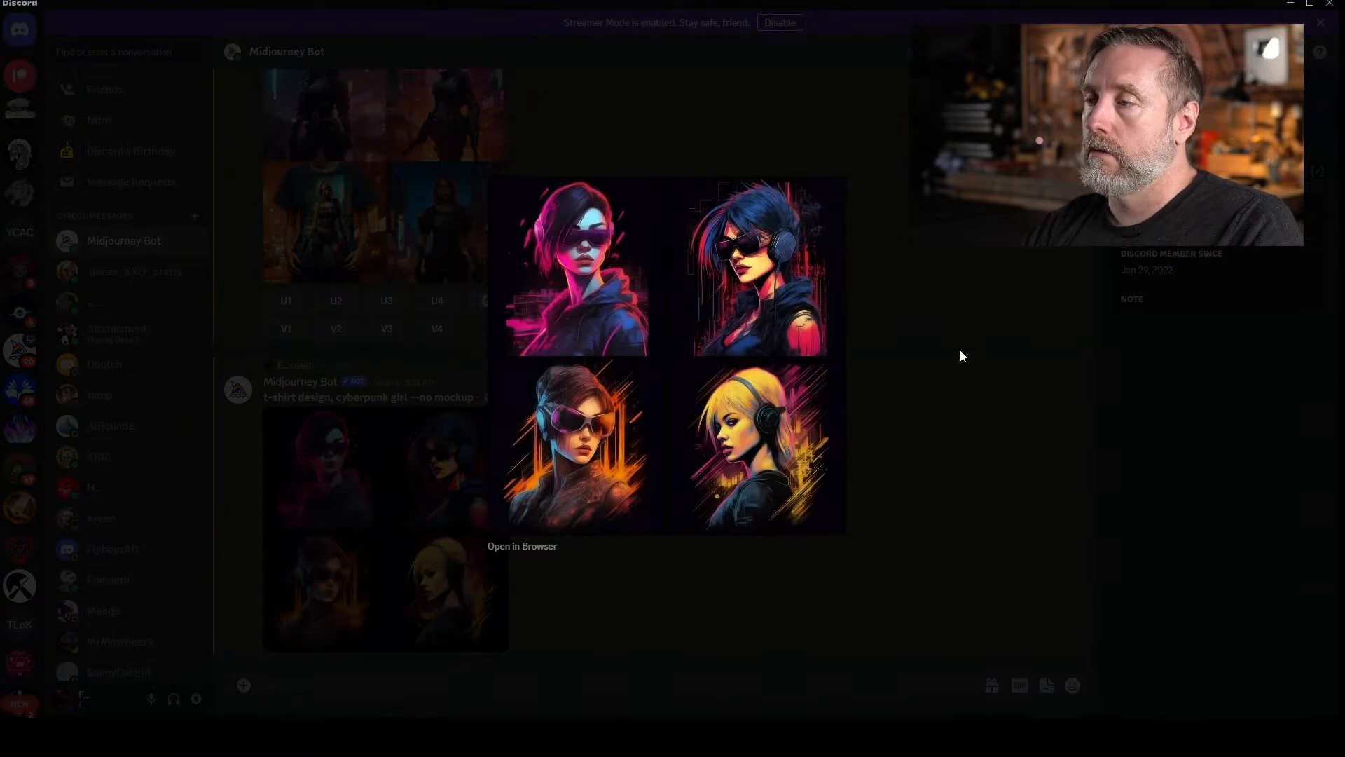
{"action": "left_click", "coordinate": [619, 604]}
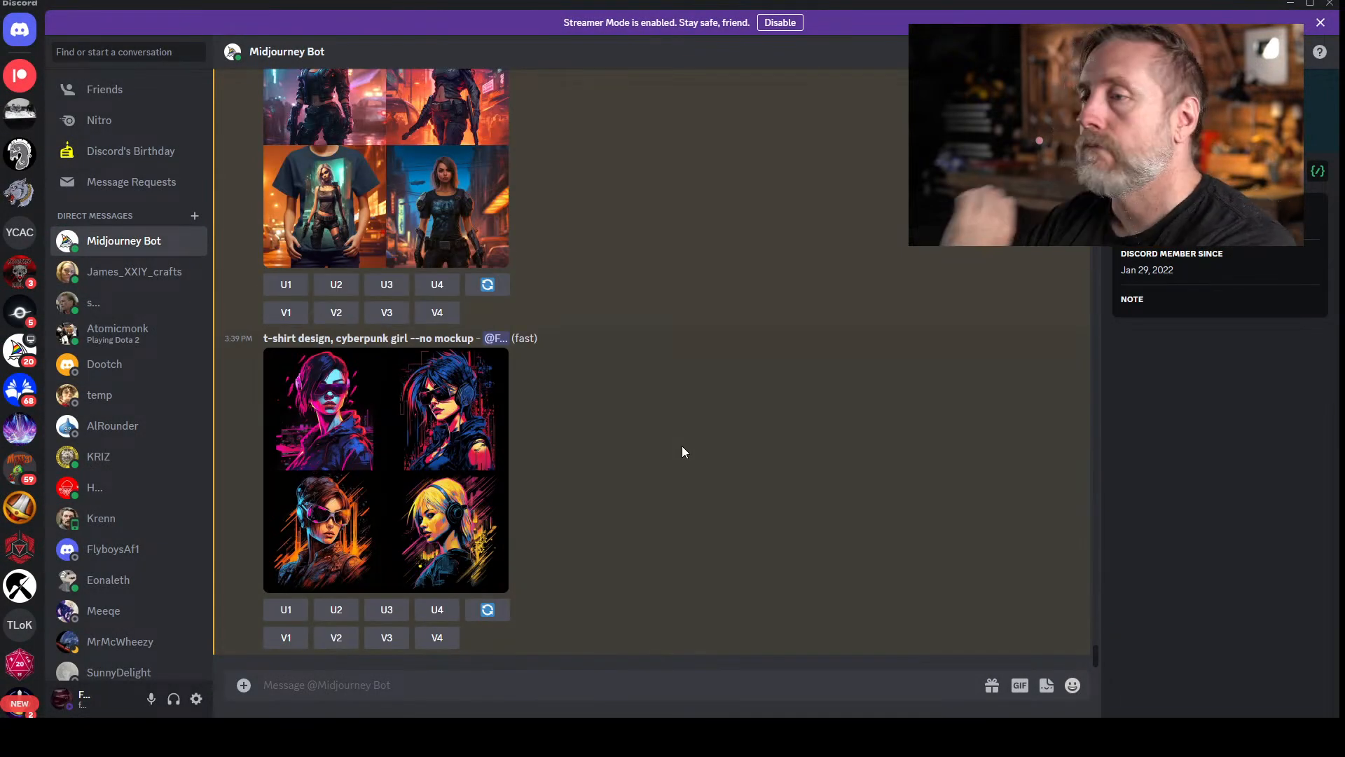
{"action": "left_click", "coordinate": [393, 420]}
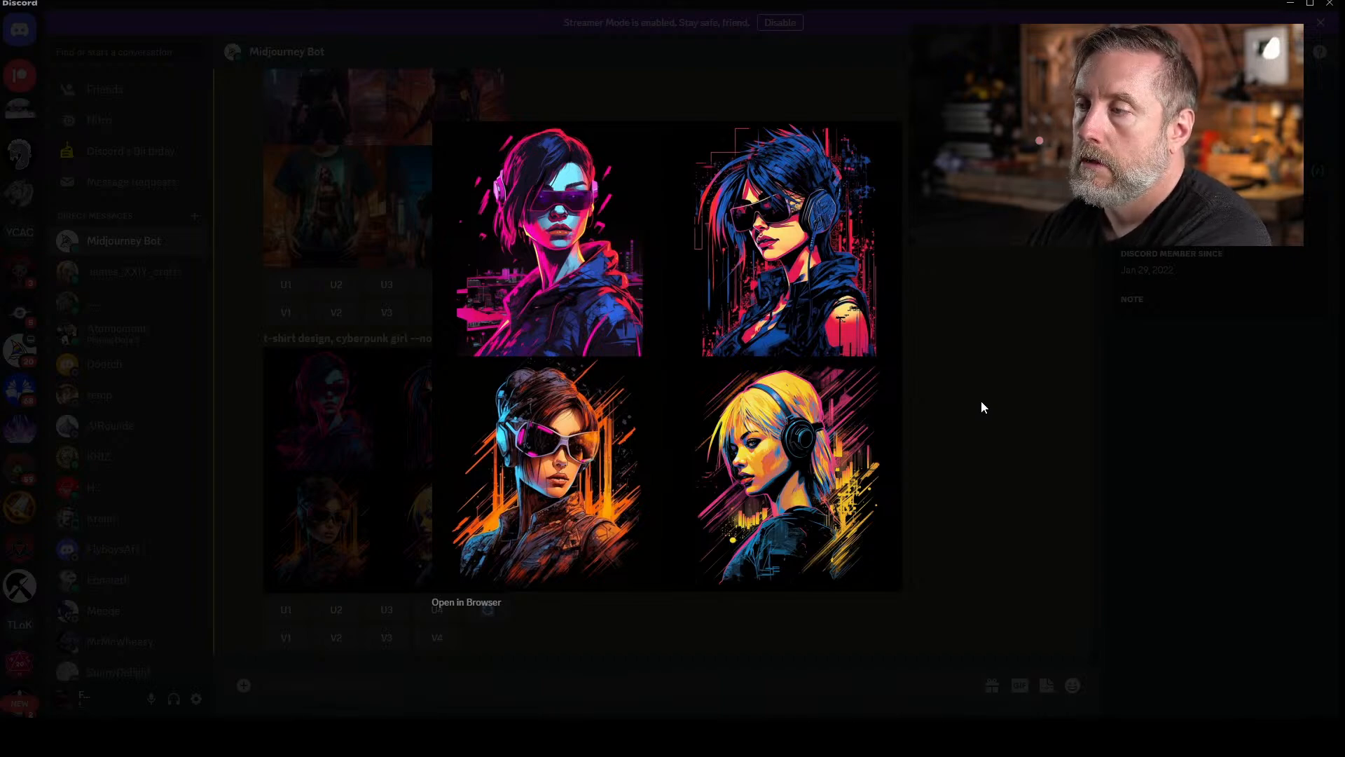
{"action": "left_click", "coordinate": [981, 401]}
- Review the earlier cyberpunk helmet, cyberpunk leather armor and Celtic cuirass grids, and return to the newest t-shirt design
{"action": "scroll", "coordinate": [764, 456], "scroll_direction": "up", "scroll_amount": 4}
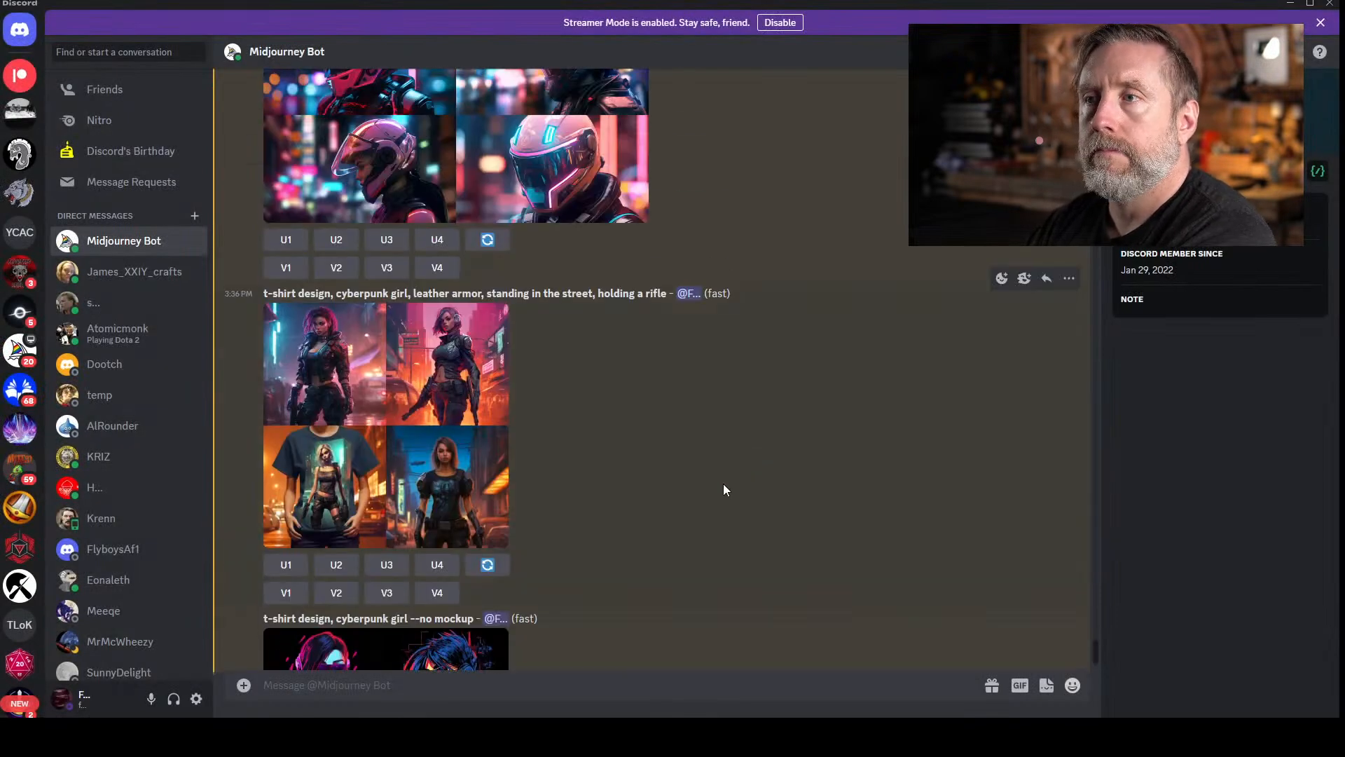
{"action": "scroll", "coordinate": [733, 472], "scroll_direction": "up", "scroll_amount": 7}
{"action": "scroll", "coordinate": [805, 472], "scroll_direction": "up", "scroll_amount": 10}
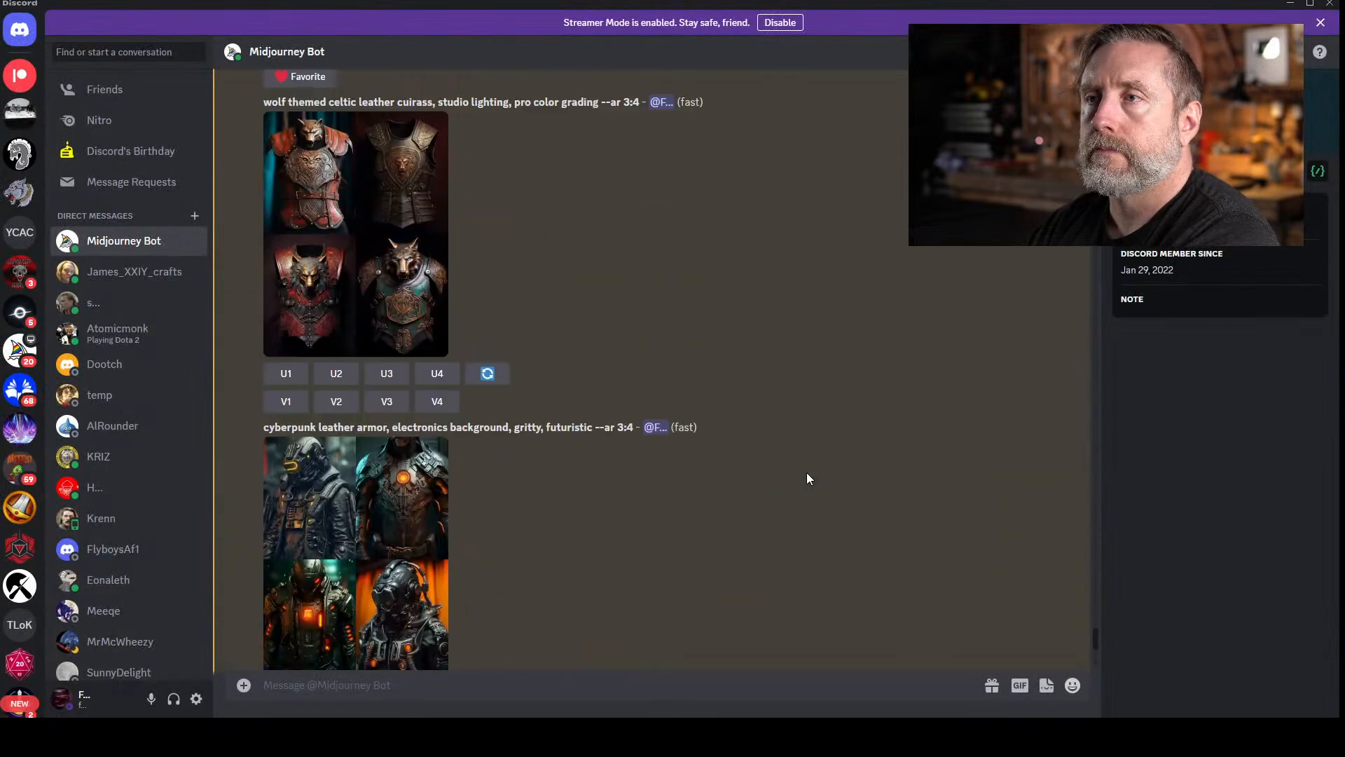
{"action": "scroll", "coordinate": [806, 484], "scroll_direction": "down", "scroll_amount": 15}
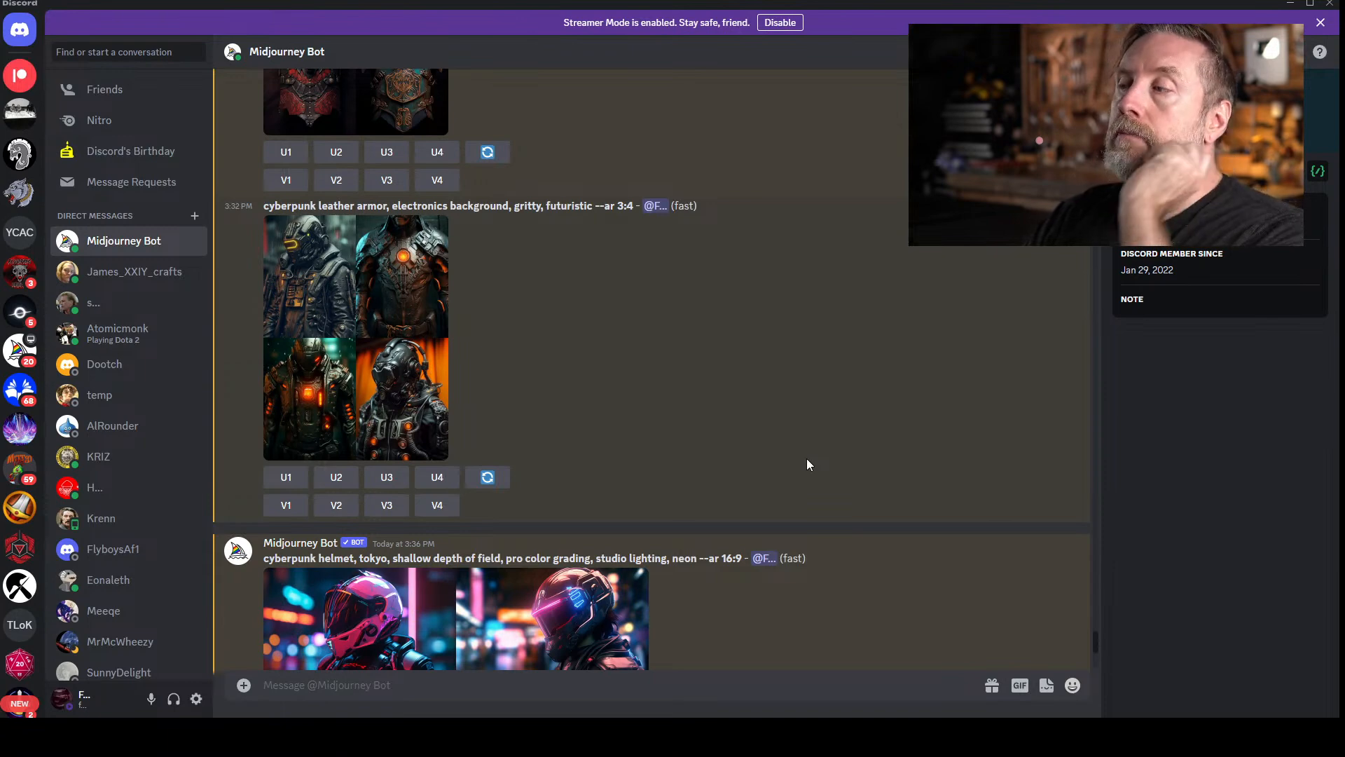
{"action": "scroll", "coordinate": [782, 426], "scroll_direction": "down", "scroll_amount": 3}
{"action": "scroll", "coordinate": [771, 441], "scroll_direction": "down", "scroll_amount": 4}
{"action": "scroll", "coordinate": [762, 435], "scroll_direction": "down", "scroll_amount": 5}
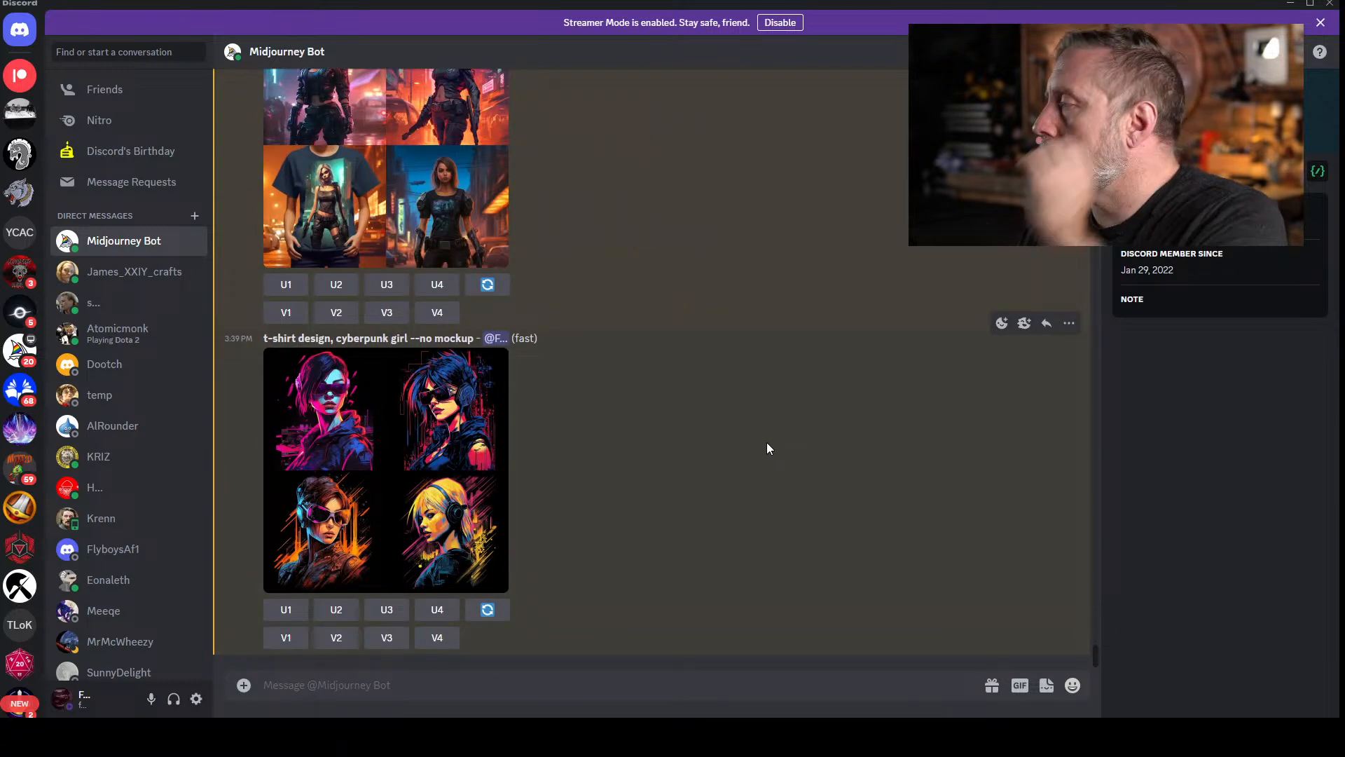